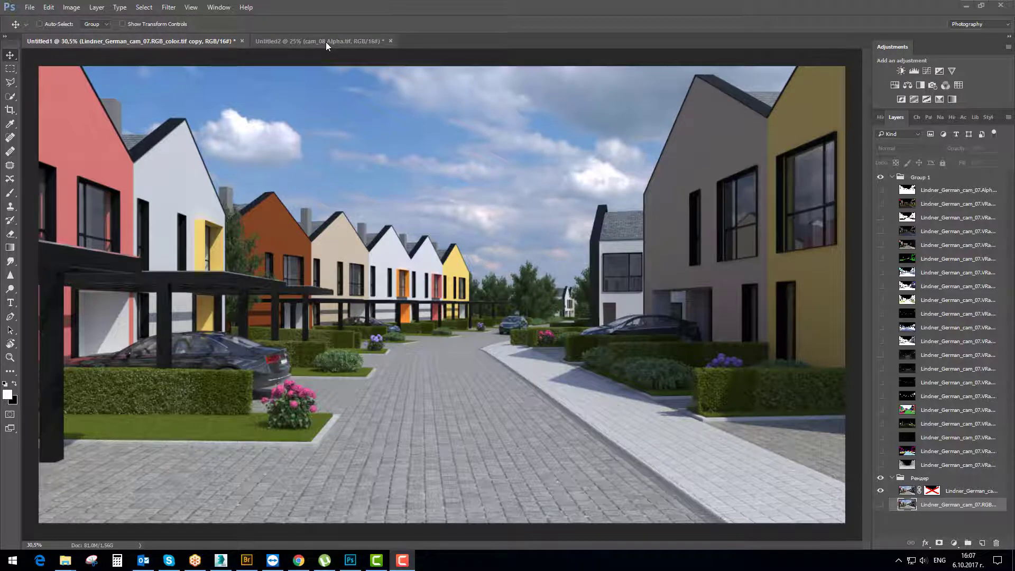
Compare the cam_07 street render in Untitled1 with the cam_08 render in Untitled2, ending on Untitled2
click(326, 44)
scroll(485, 154, up, 2)
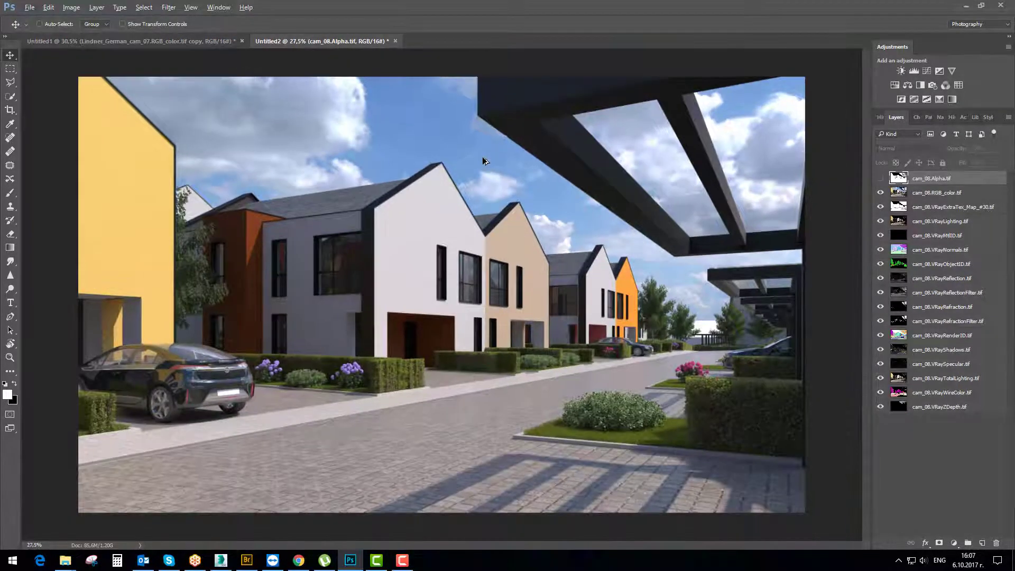
click(153, 41)
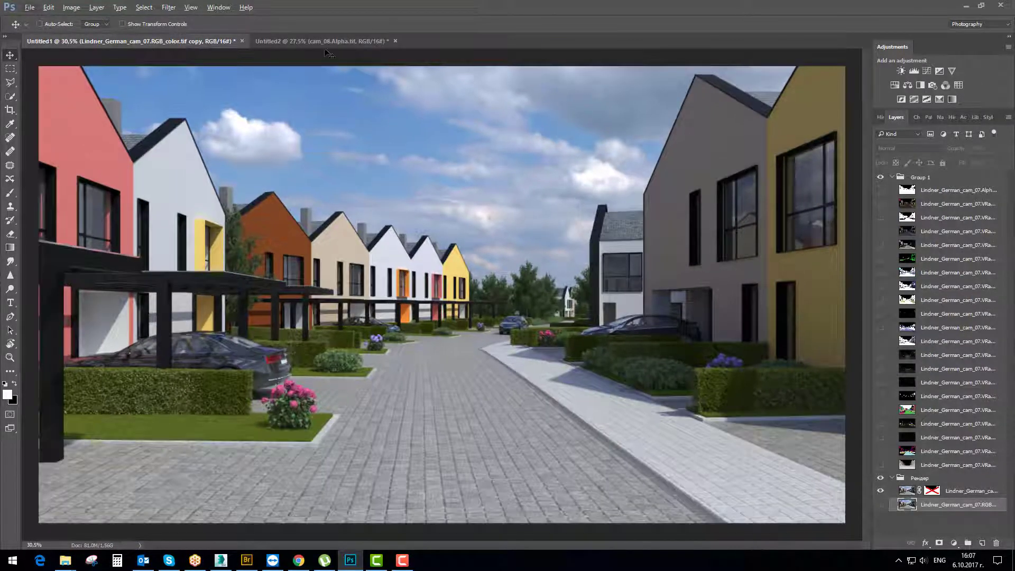
click(320, 43)
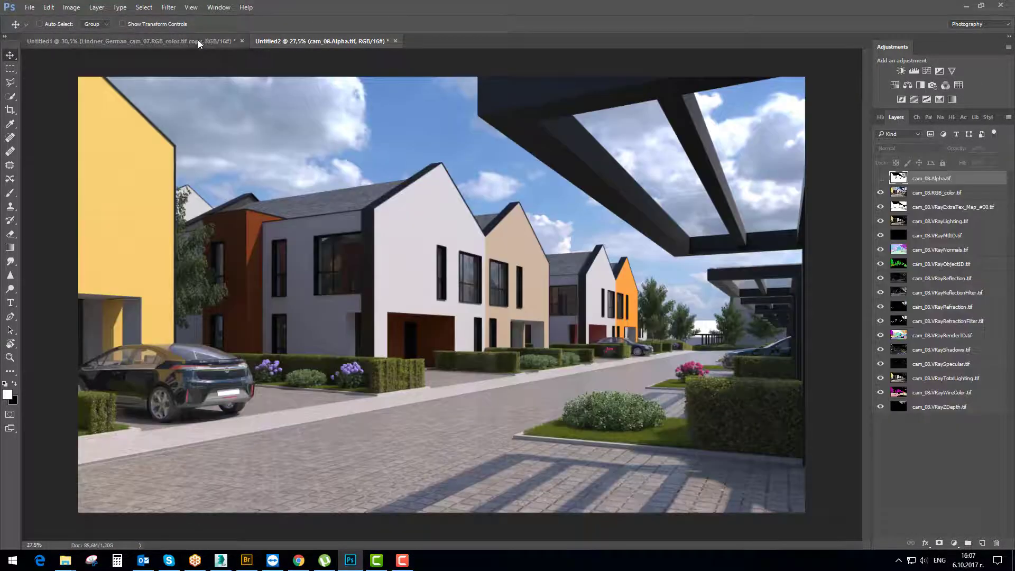
click(197, 40)
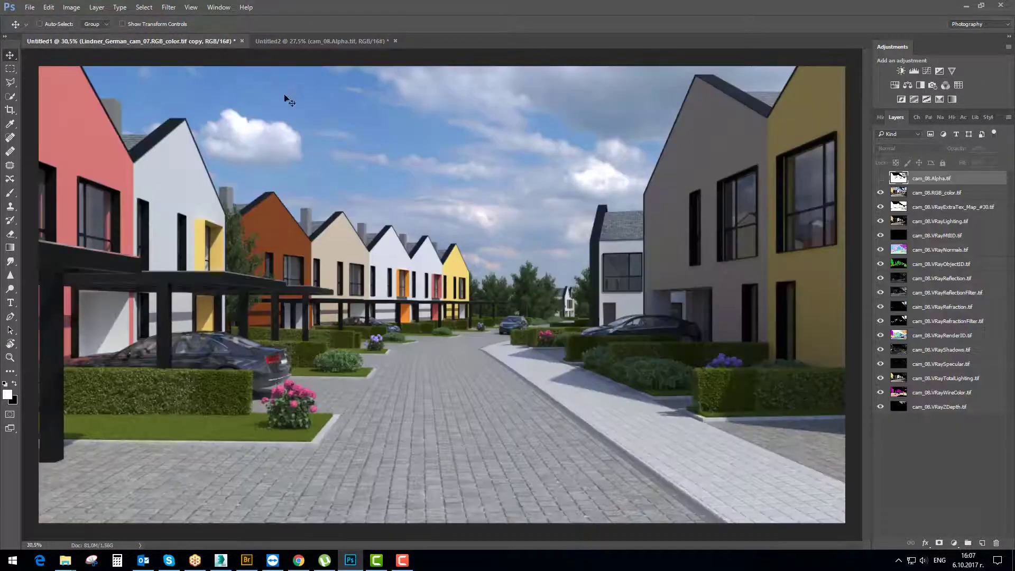
click(335, 39)
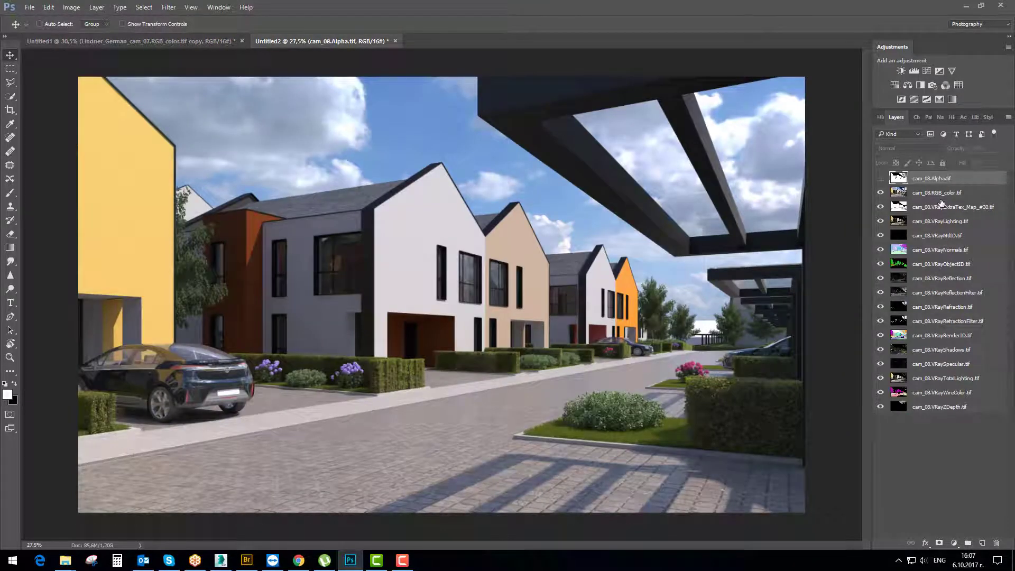
Hide the layers from cam_08.RGB_color.tif through cam_08.VRayMtlID.tif and delete the cam_08.VRayMtlID.tif layer
click(880, 179)
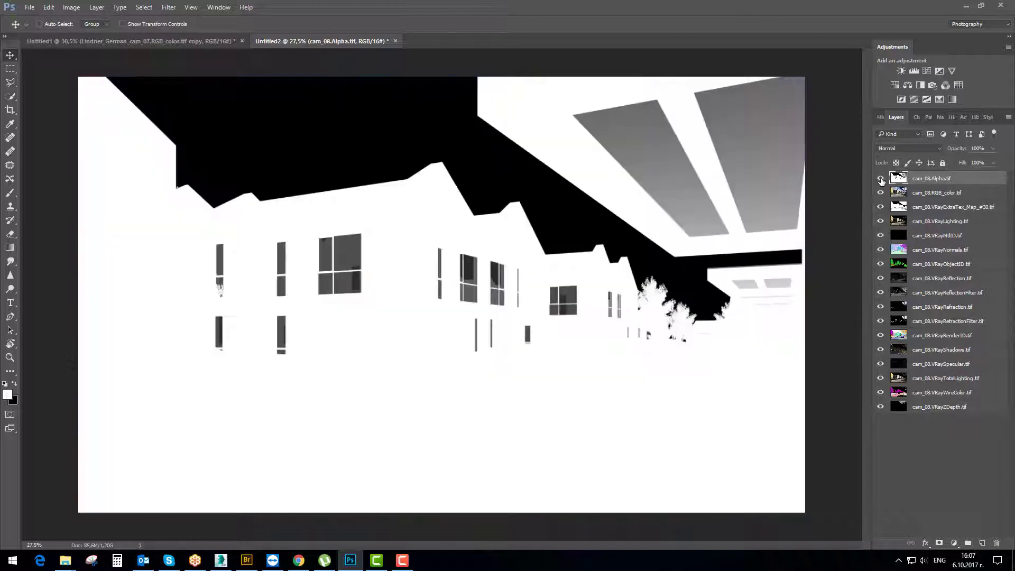
click(880, 180)
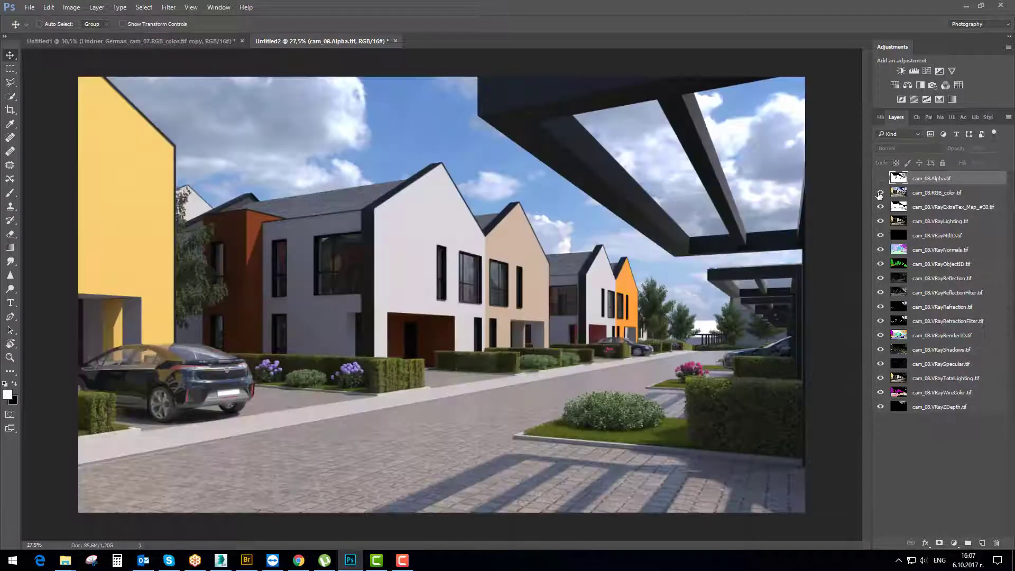
click(880, 193)
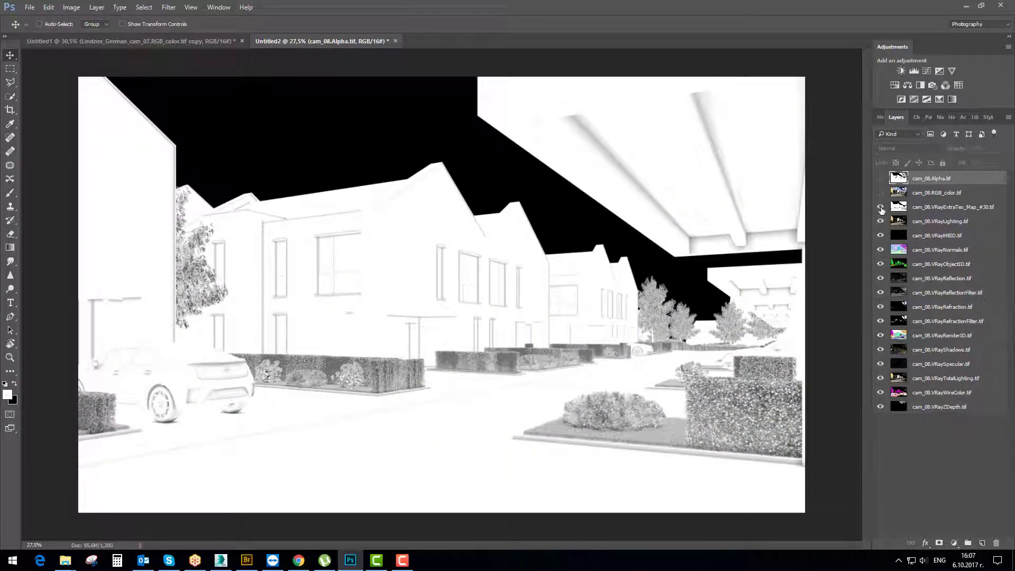
click(881, 207)
click(881, 221)
click(880, 235)
click(916, 238)
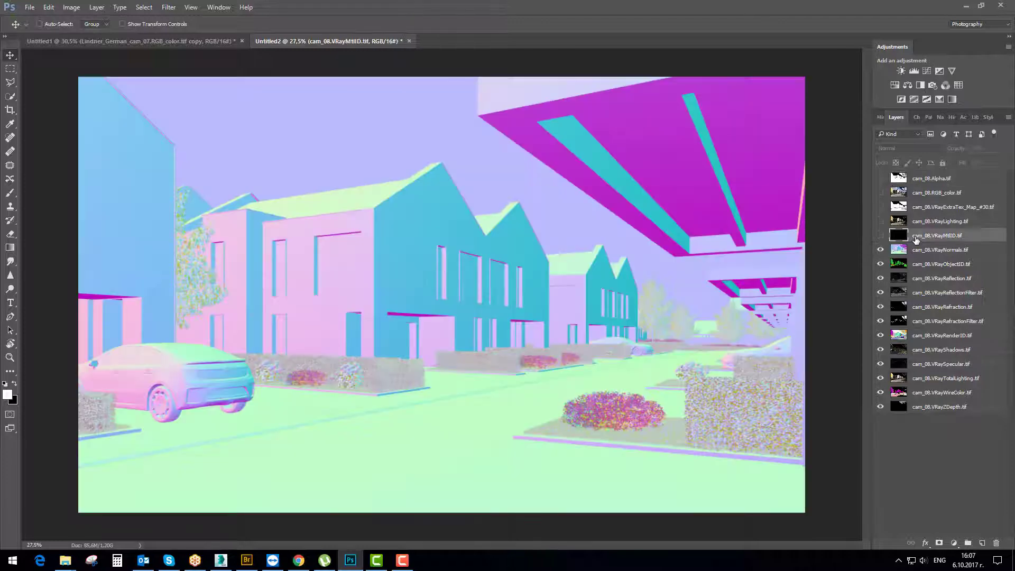
key(Delete)
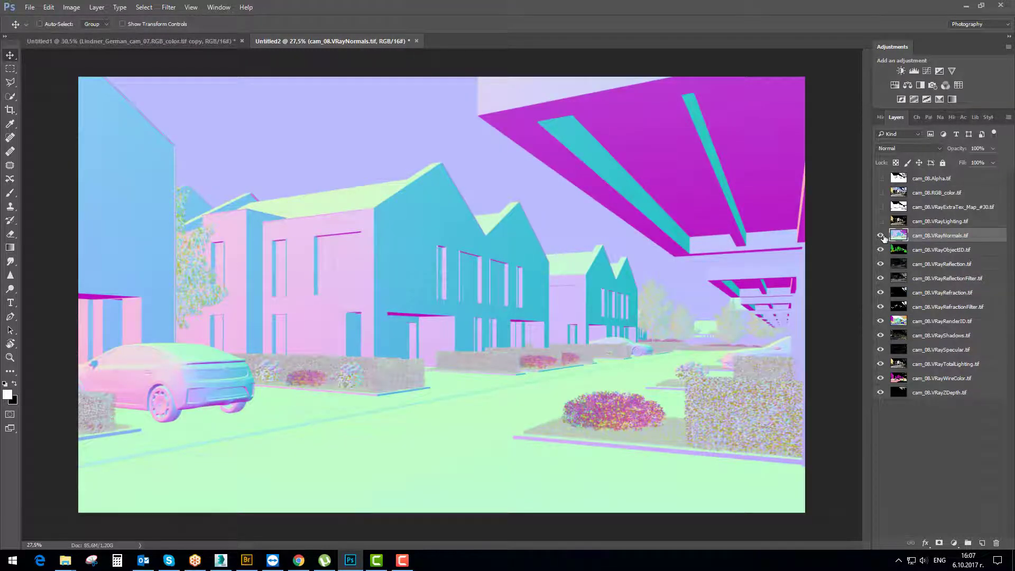
click(881, 235)
click(881, 235)
click(881, 236)
click(880, 236)
click(30, 8)
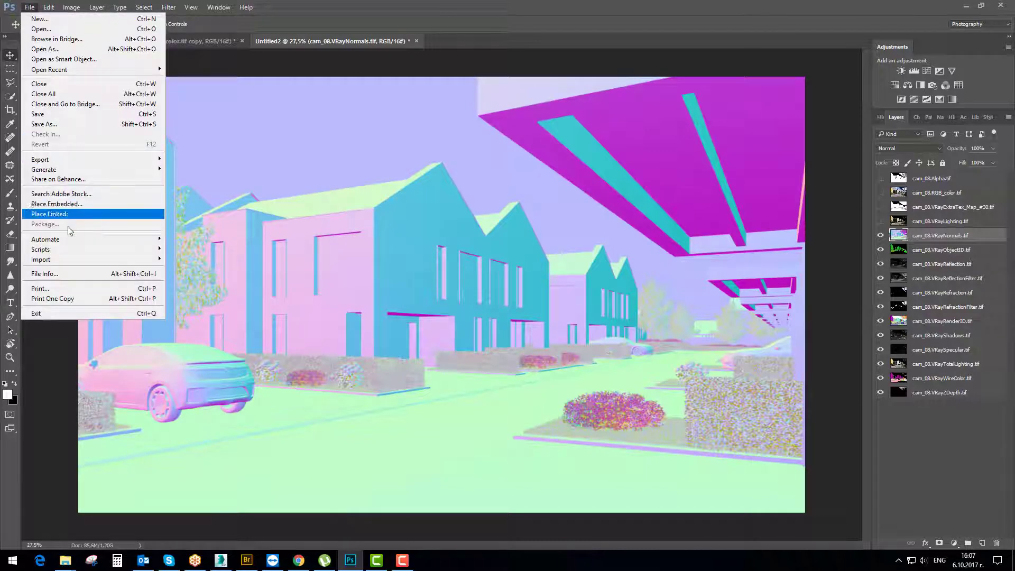
mouse_move(71, 253)
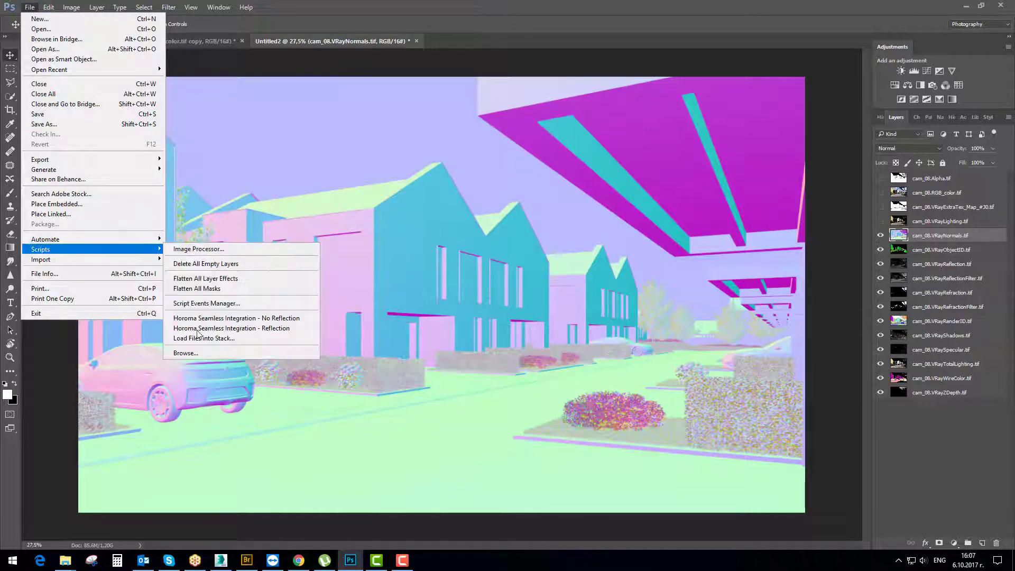
click(191, 350)
key(Escape)
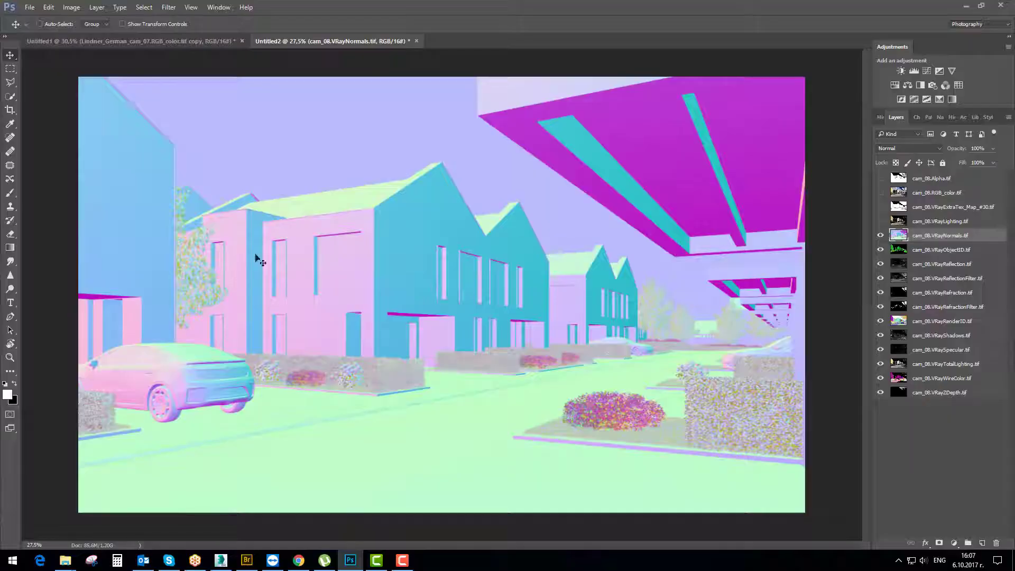
Look at the cam_08 render folder's TIF files through Load Files into Stack, and cancel without loading any
click(30, 8)
mouse_move(71, 252)
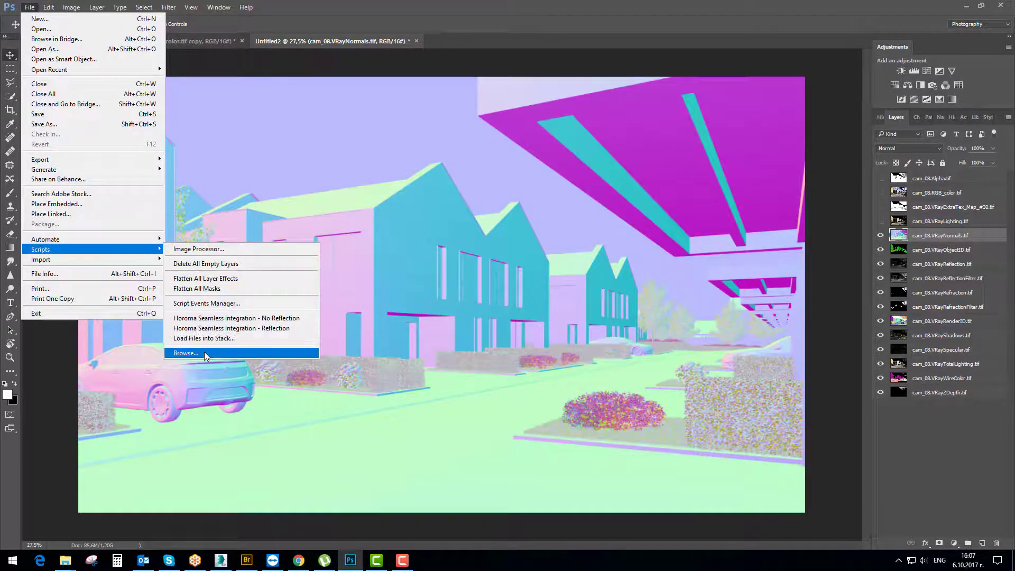
click(210, 341)
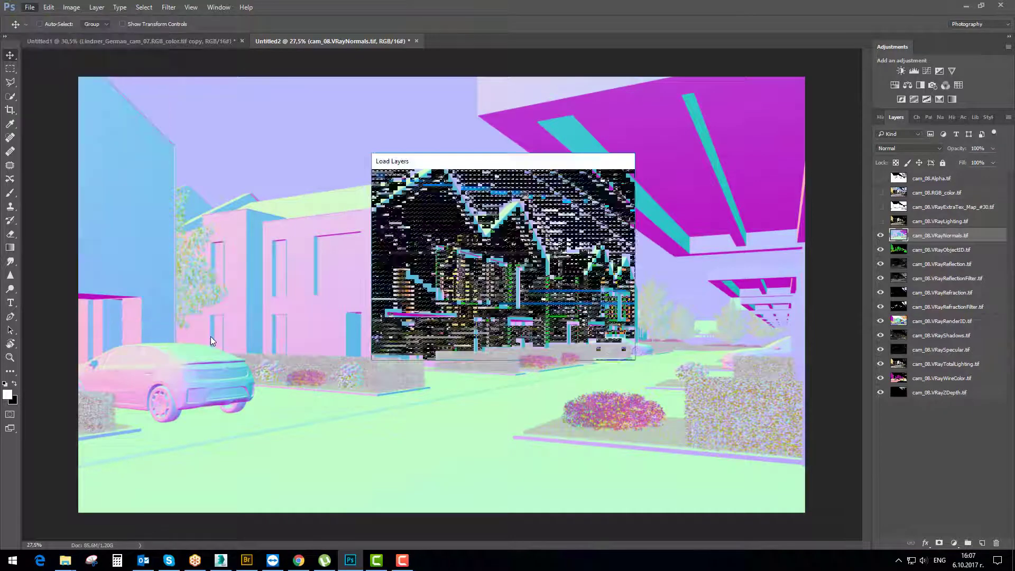
click(538, 242)
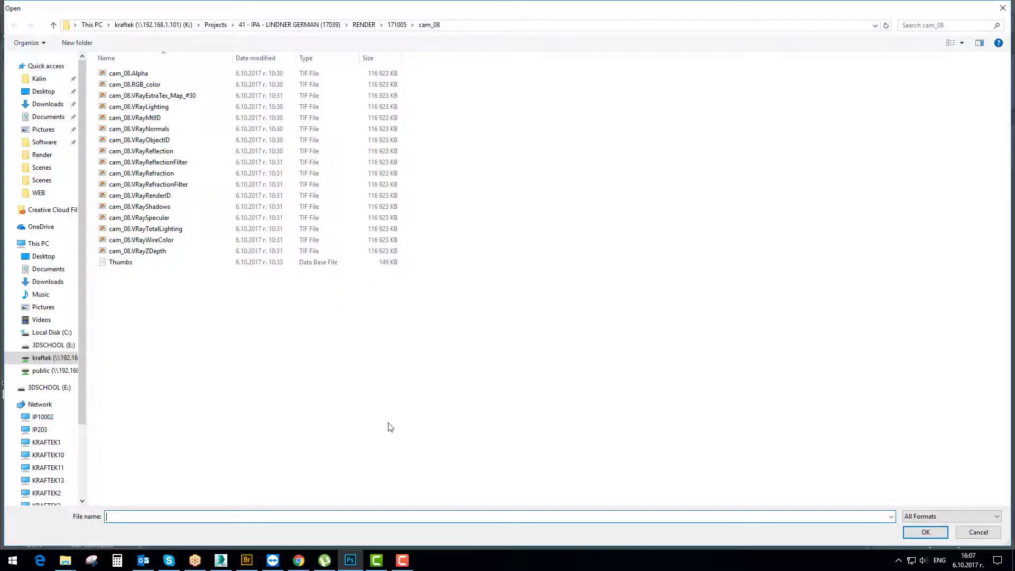
text(K:\Projects\41 - IPA - LINDNER GERMAN (17039)\RENDER\171005\cam_08)
key(Return)
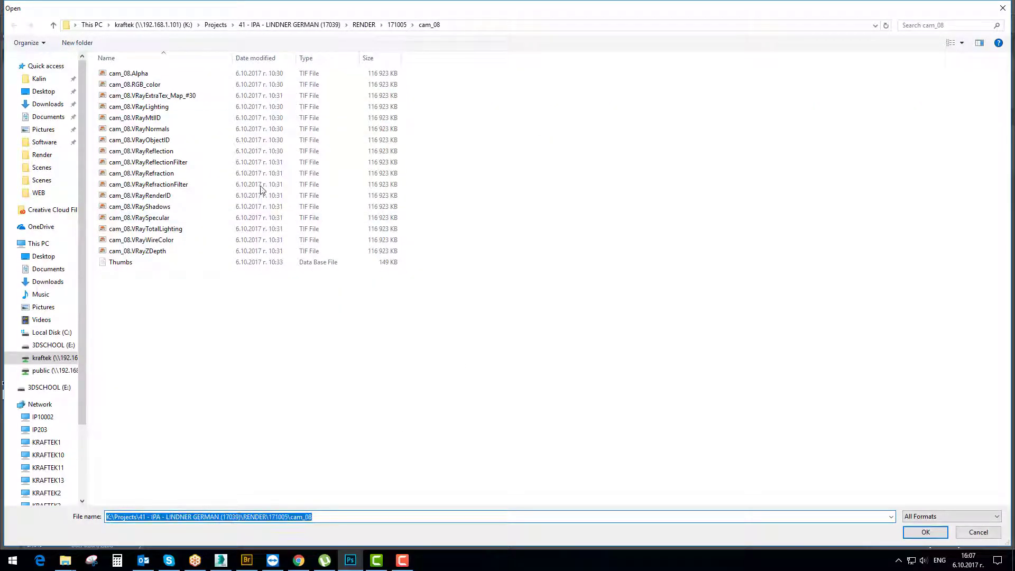
click(989, 534)
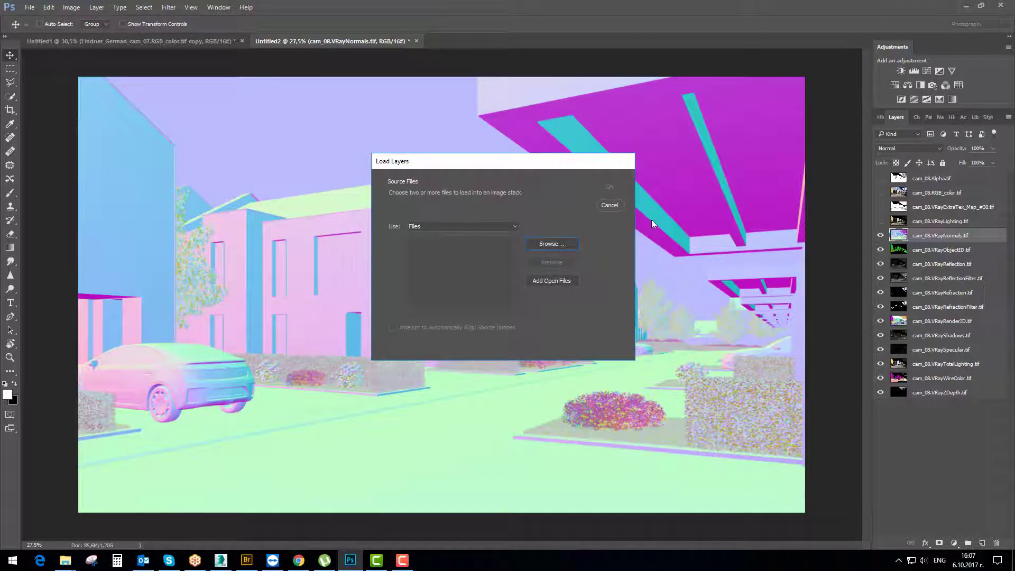
click(609, 205)
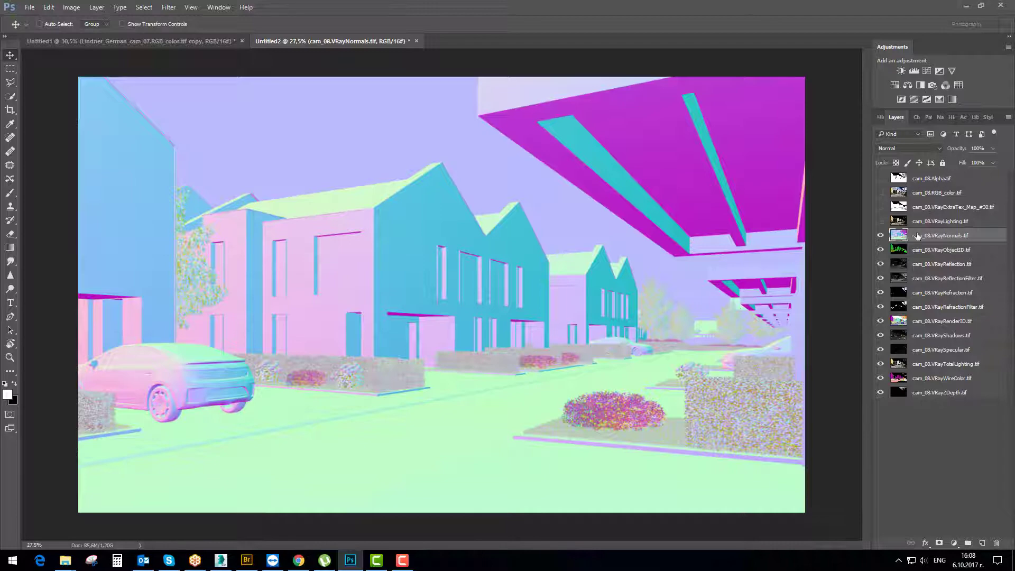
Hide all remaining pass layers, show only cam_08.RGB_color.tif and move it below all the other layers
drag(881, 239, 881, 392)
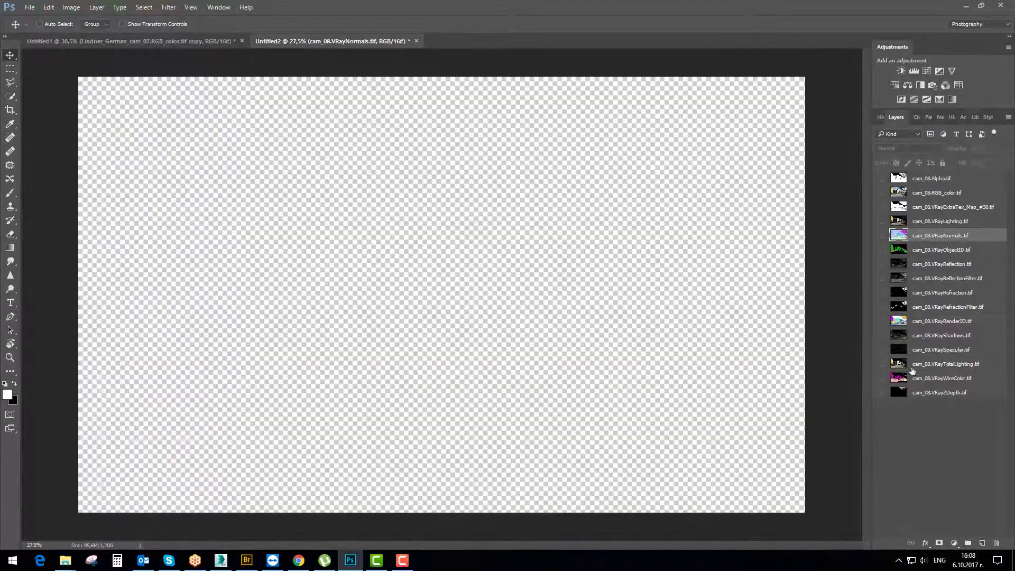
click(921, 193)
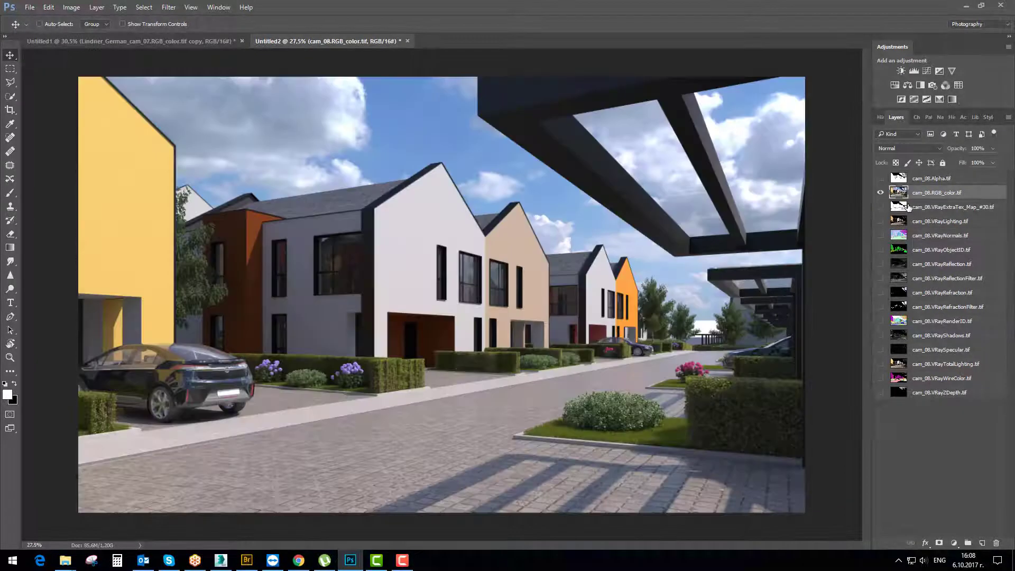
drag(899, 193, 954, 386)
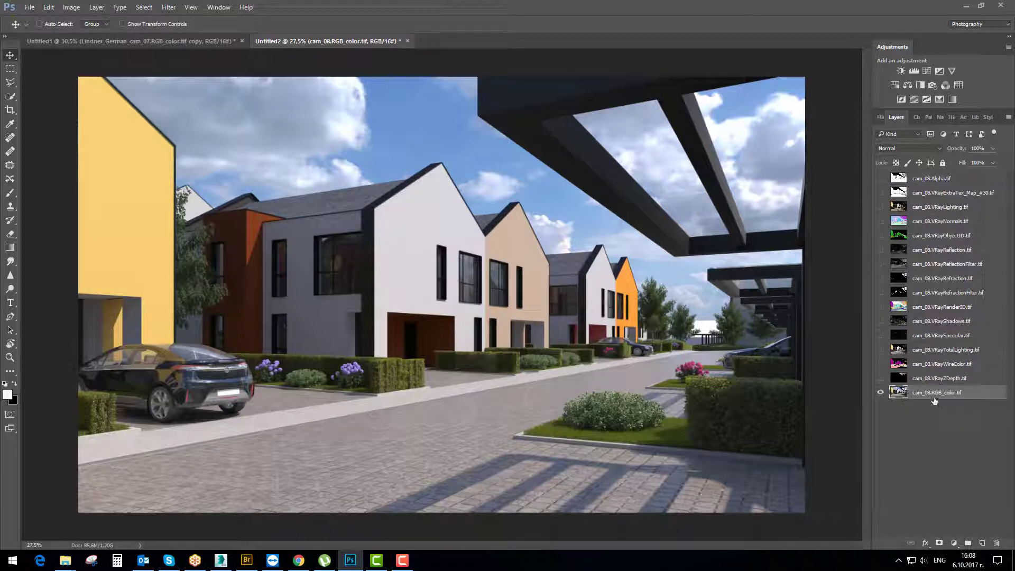
Group the pass layers from cam_08.Alpha.tif to cam_08.VRayZDepth.tif and name the group Ids
click(938, 379)
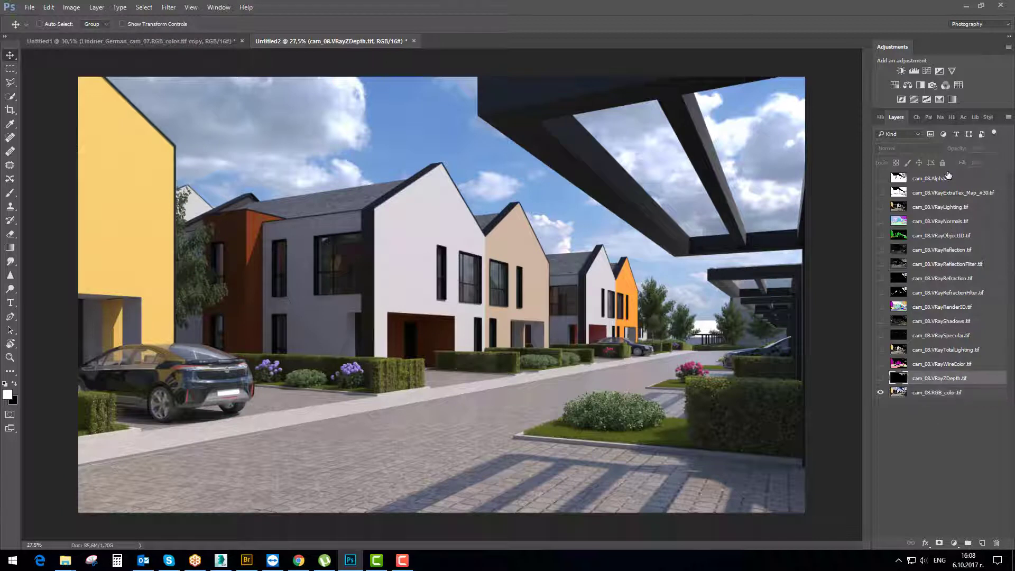
shift+click(946, 178)
key(ctrl+g)
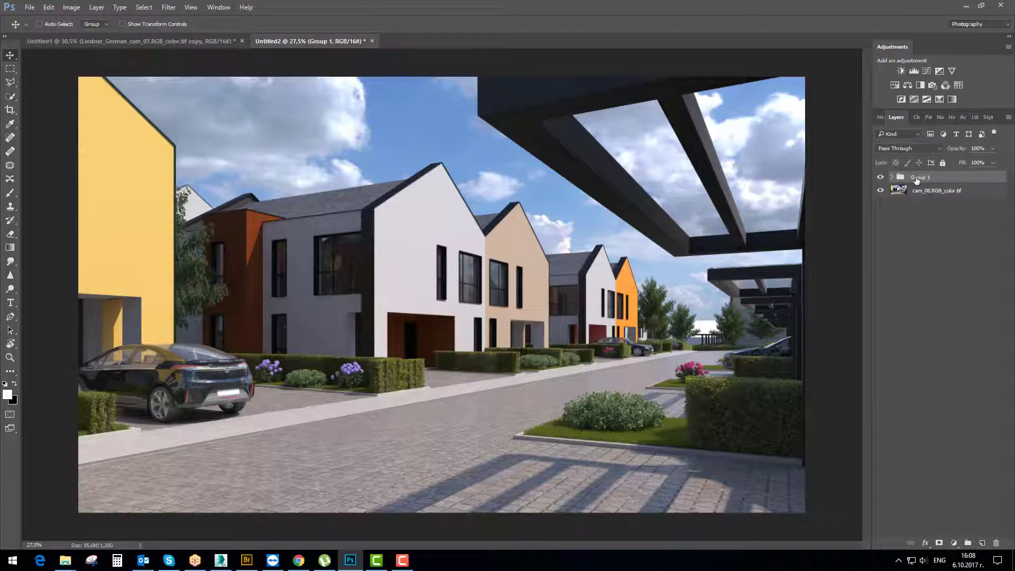
double_click(918, 179)
text(Ids)
Put the cam_08.RGB_color.tif layer in its own group and name the group Render
click(927, 190)
key(ctrl+g)
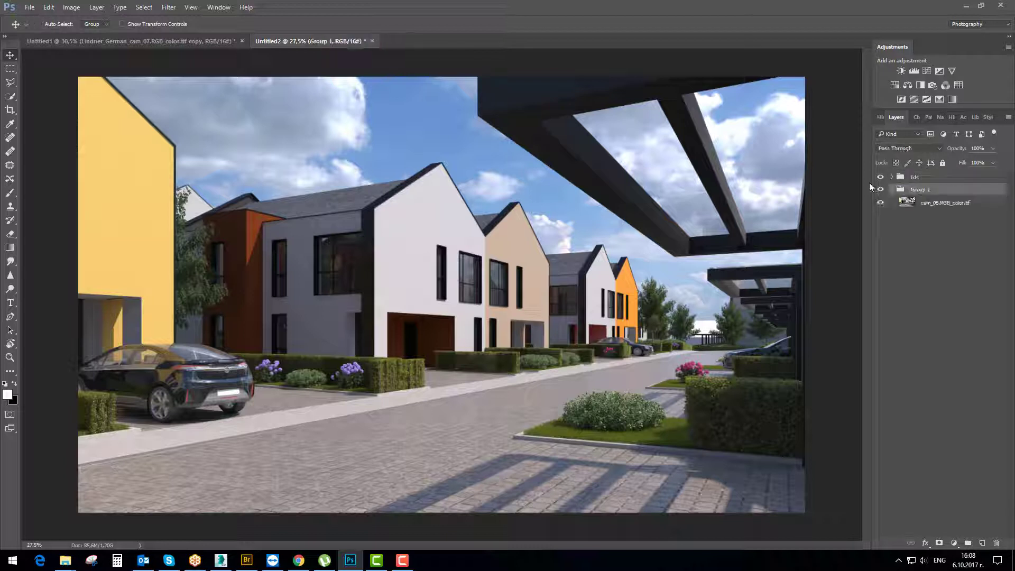
double_click(921, 190)
Duplicate cam_08.RGB_color.tif below the original in the Render group, hide the copy and select the original
click(935, 205)
drag(935, 207, 914, 213)
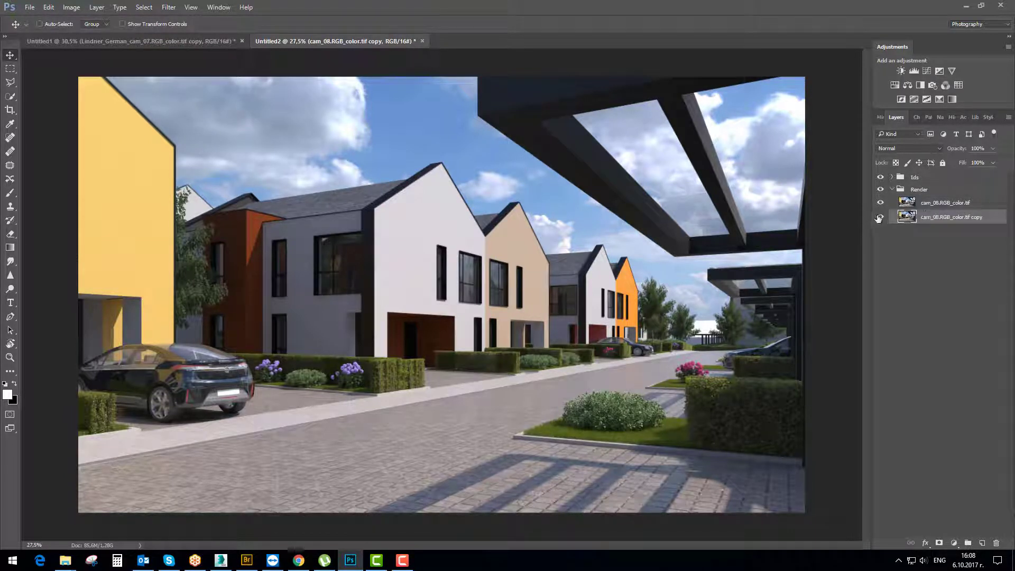
click(880, 217)
click(909, 204)
Show the cam_08.Alpha.tif layer in the Ids group and copy its entire image
click(891, 177)
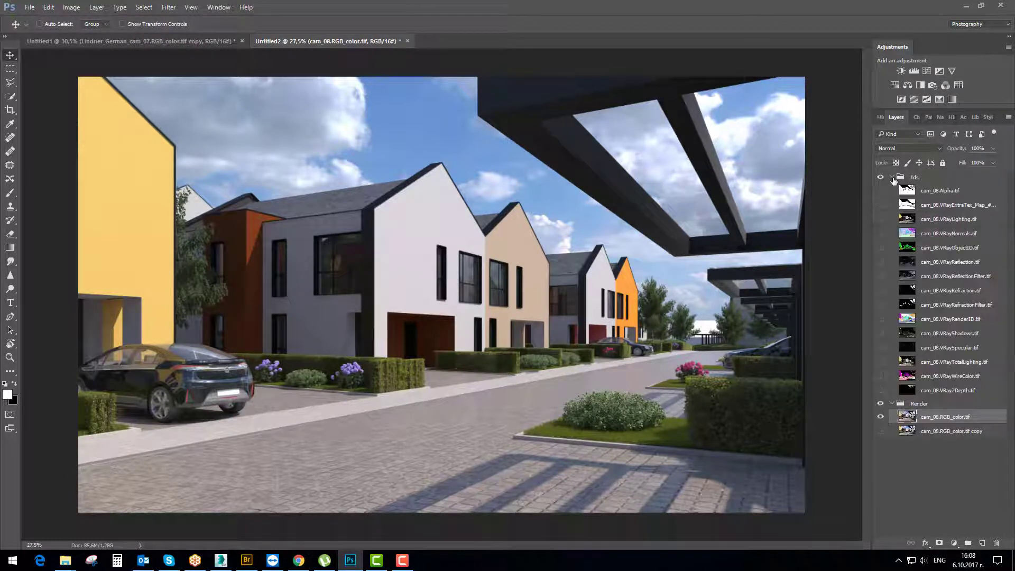
click(887, 192)
click(880, 191)
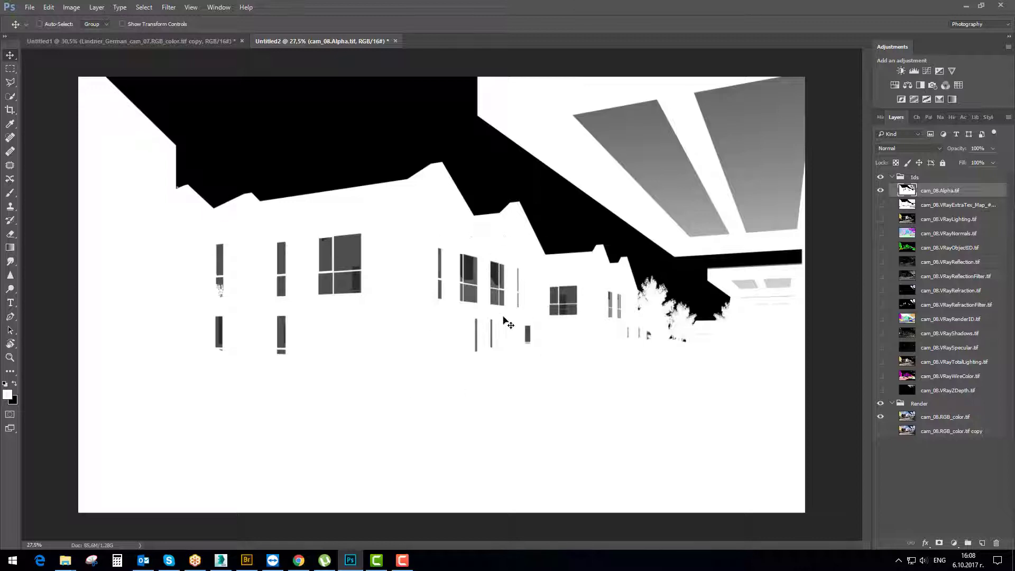
key(ctrl+a)
Create a new alpha channel and paste the copied alpha image into it
click(917, 119)
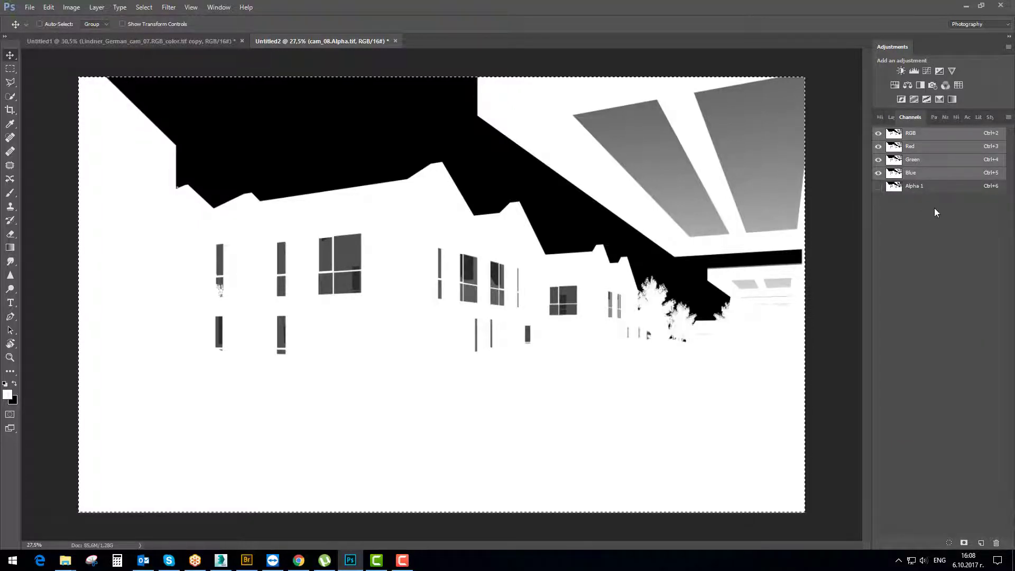
click(881, 186)
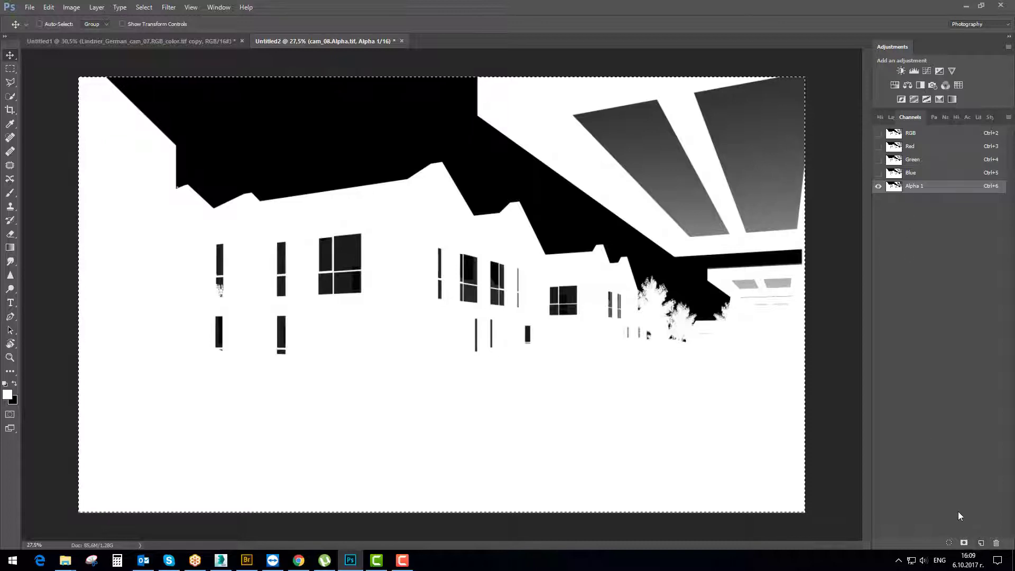
click(981, 543)
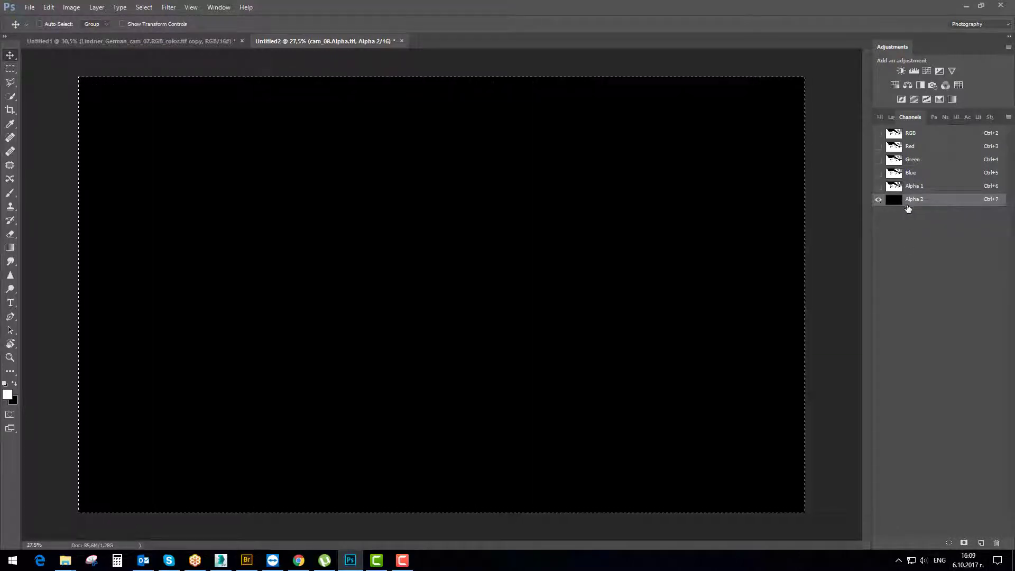
key(ctrl+v)
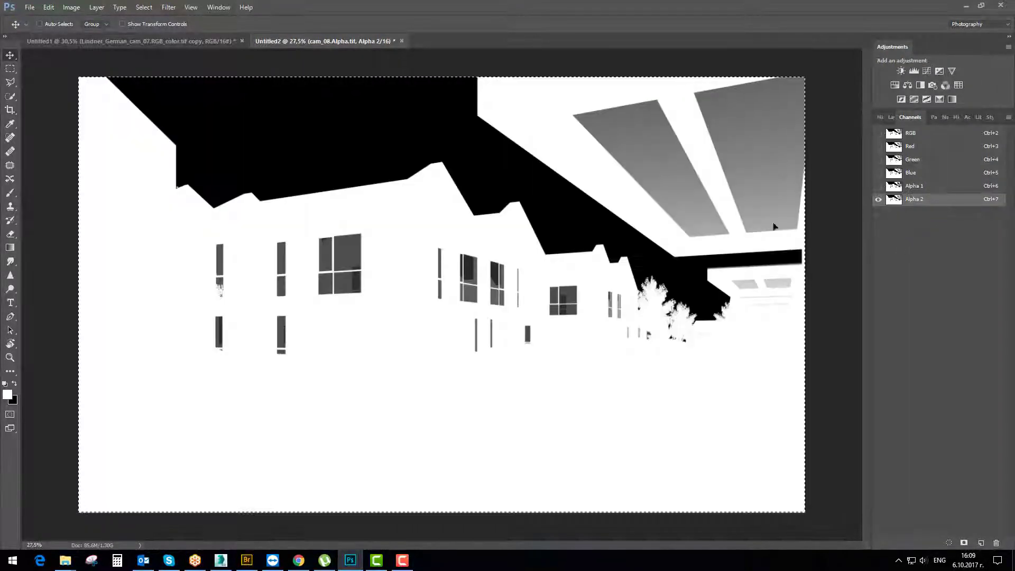
Load the Alpha 2 channel as a selection and return to the layer list
click(891, 117)
click(914, 117)
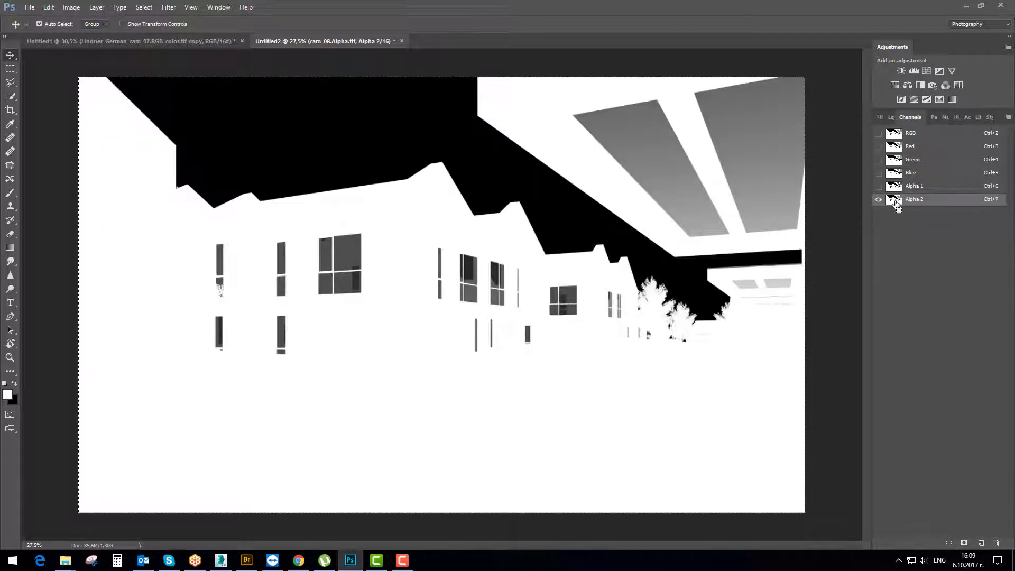
ctrl+click(895, 201)
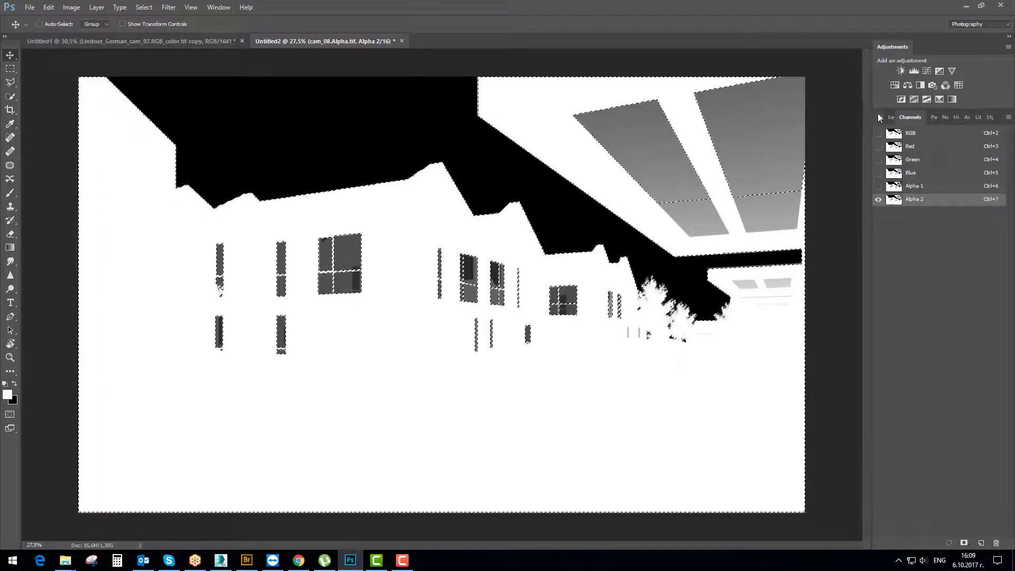
click(890, 117)
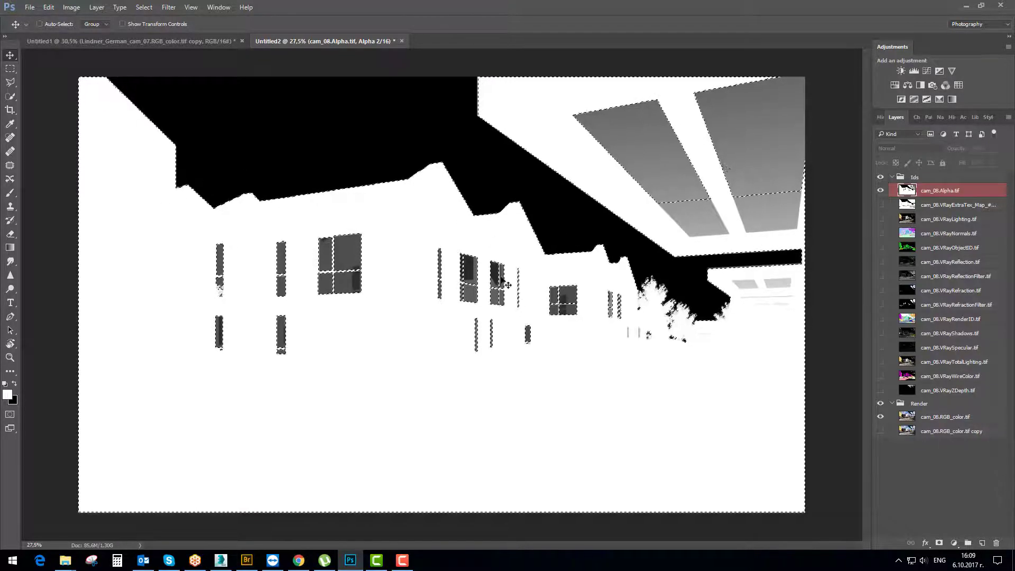
Add a layer mask to cam_08.RGB_color.tif from the alpha selection and hide the cam_08.Alpha.tif layer
click(939, 417)
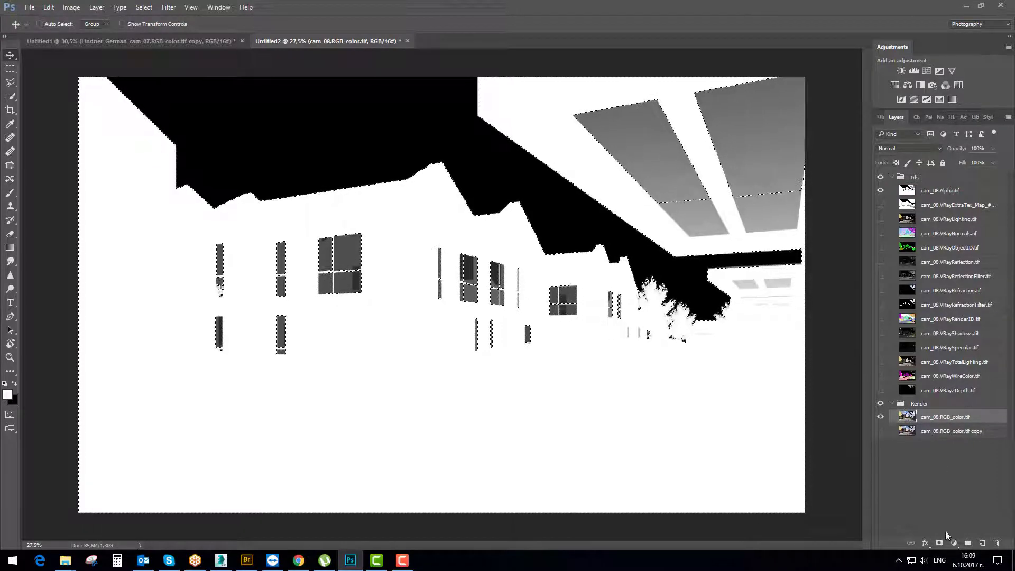
click(939, 543)
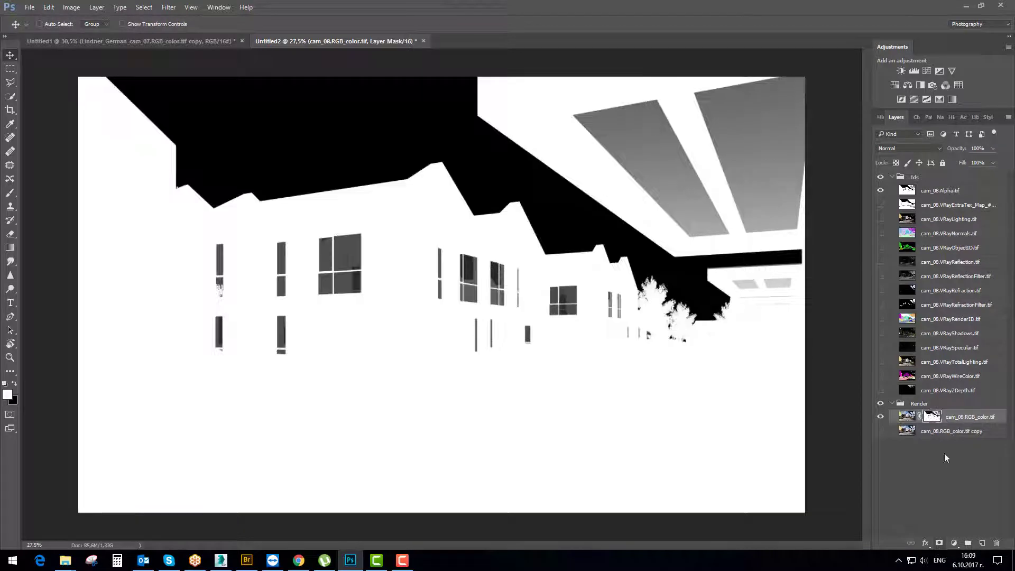
click(880, 191)
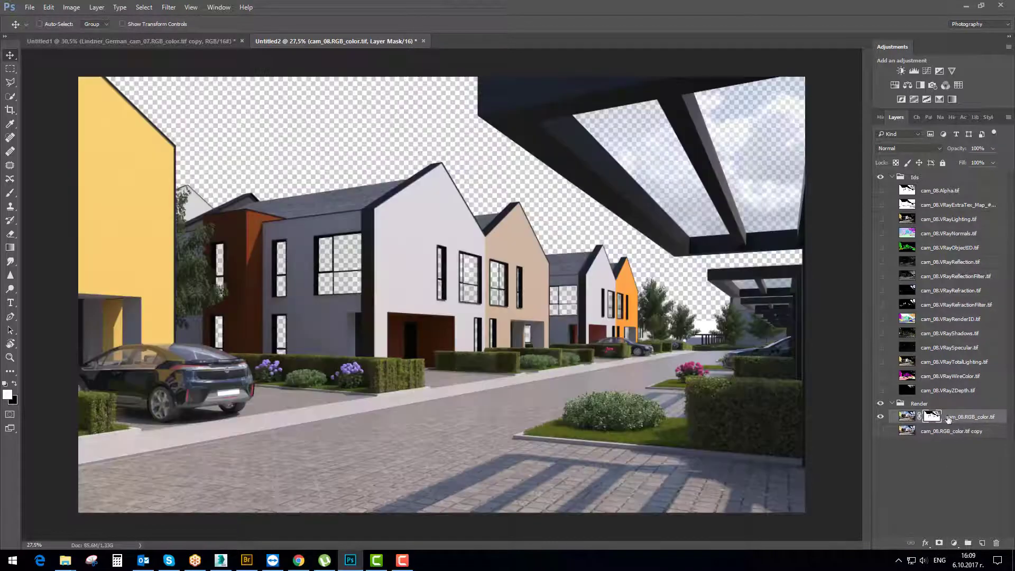
Compare the cam_08.RGB_color.tif render with its layer mask disabled and enabled, leaving the mask enabled
shift+click(930, 419)
shift+click(930, 418)
shift+click(930, 419)
shift+click(930, 418)
shift+click(930, 419)
shift+click(930, 419)
shift+click(931, 418)
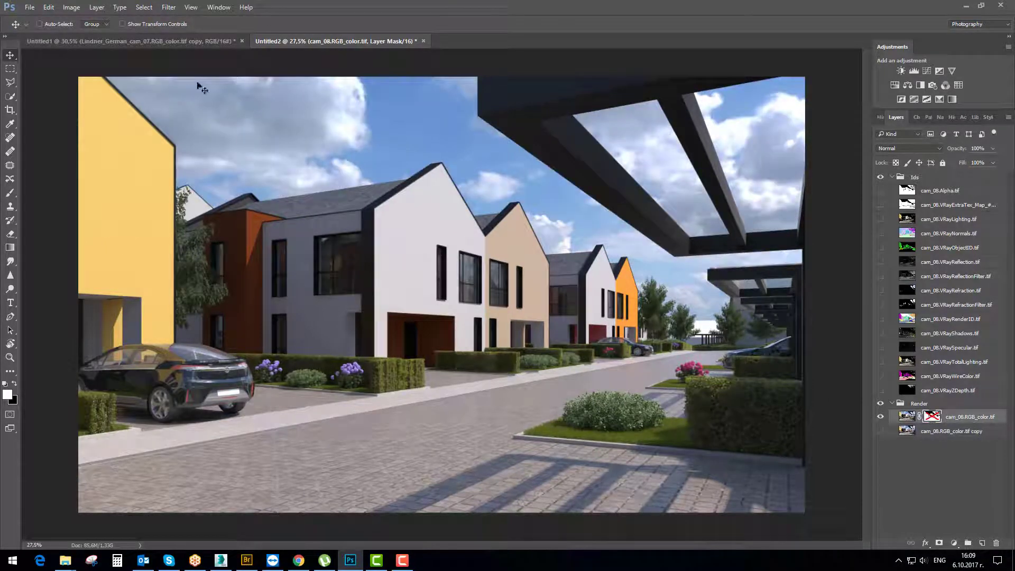
click(884, 416)
click(883, 419)
shift+click(930, 419)
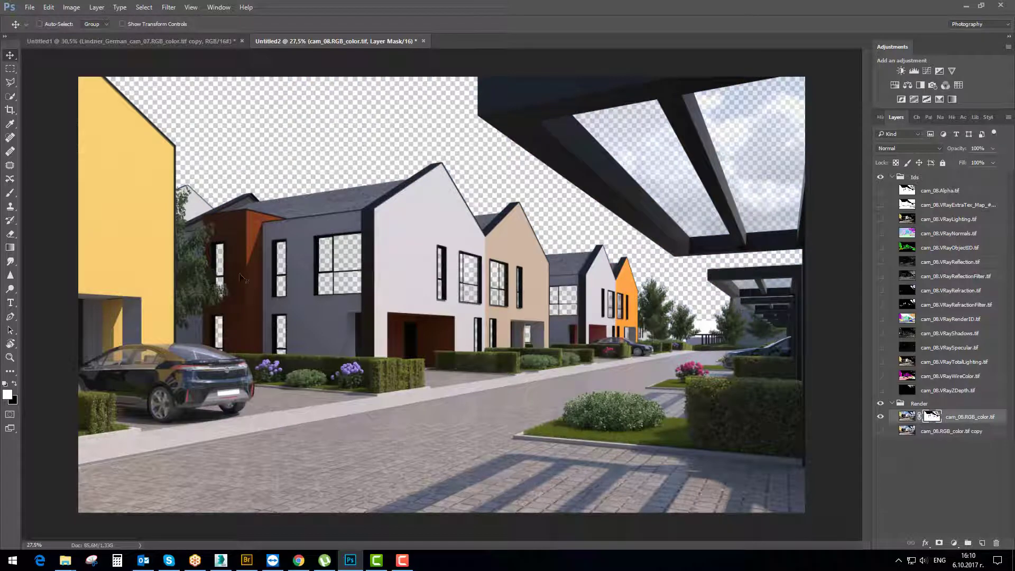
Paint white with the Brush on the render's layer mask over the house windows to restore the glass
key(b)
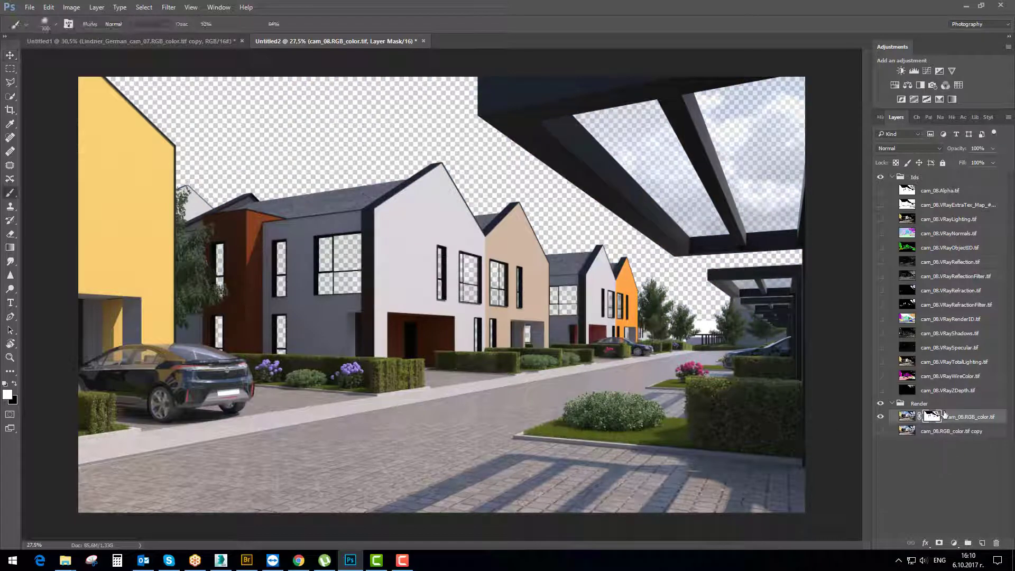
key(x)
mouse_move(357, 264)
mouse_down()
mouse_move(282, 263)
mouse_move(358, 245)
mouse_move(334, 247)
mouse_move(265, 287)
mouse_move(369, 281)
mouse_move(313, 277)
mouse_move(329, 260)
mouse_move(238, 260)
mouse_move(274, 260)
mouse_move(199, 278)
mouse_move(216, 292)
mouse_move(219, 256)
mouse_move(217, 320)
mouse_move(235, 374)
mouse_move(286, 324)
mouse_move(279, 369)
mouse_up()
key(x)
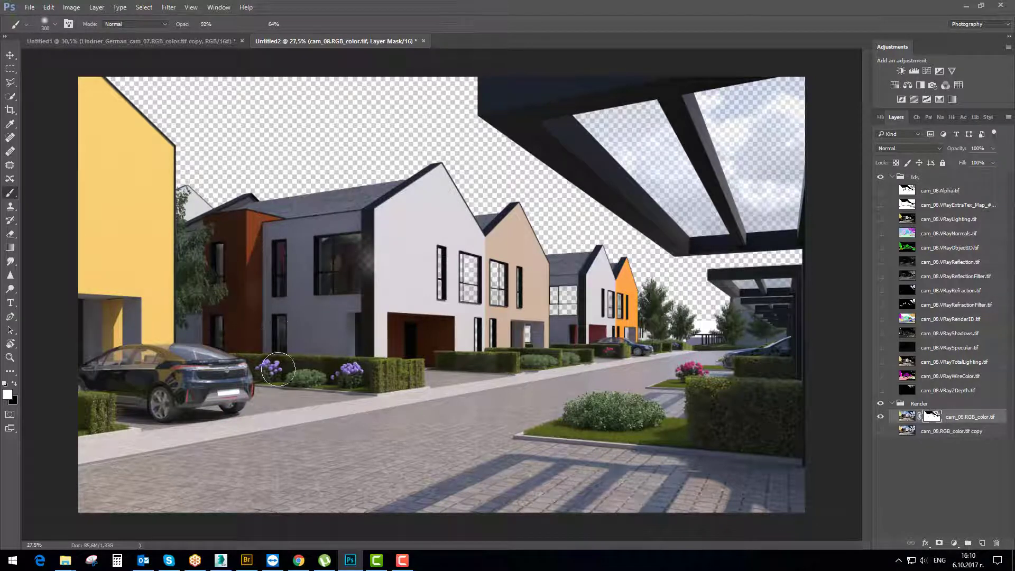
drag(440, 259, 445, 322)
mouse_move(380, 274)
mouse_down()
mouse_move(357, 250)
mouse_move(345, 255)
mouse_move(482, 301)
mouse_move(485, 278)
mouse_move(525, 281)
mouse_move(483, 304)
mouse_move(472, 352)
mouse_move(440, 266)
mouse_move(472, 275)
mouse_up()
drag(527, 332, 521, 345)
mouse_move(564, 300)
mouse_down()
mouse_move(572, 297)
mouse_move(609, 316)
mouse_move(602, 326)
mouse_move(625, 323)
mouse_up()
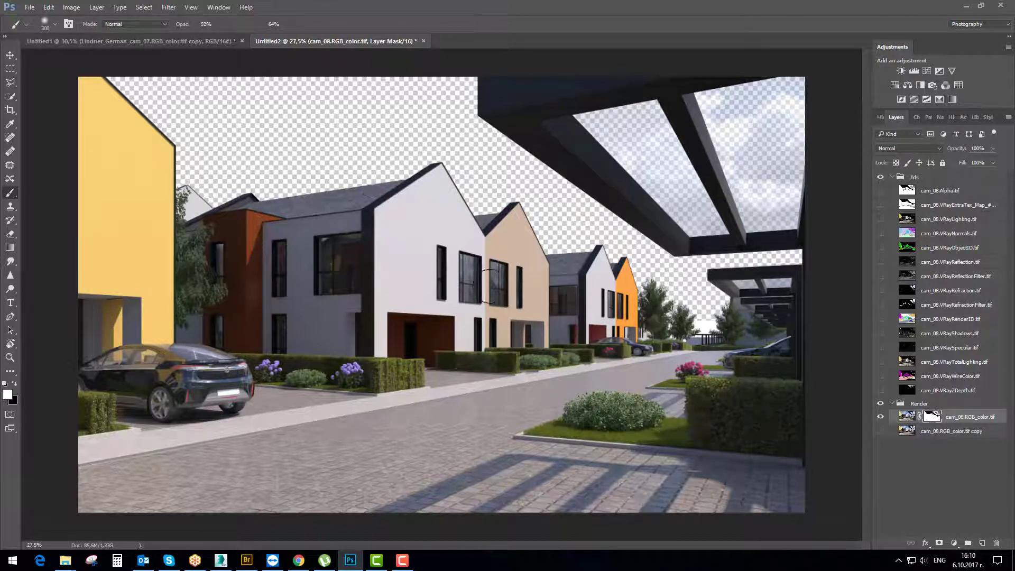
Check the retouched windows by toggling the render layer's visibility and its layer mask
click(880, 418)
click(879, 418)
shift+click(933, 417)
shift+click(934, 418)
shift+click(933, 418)
shift+click(934, 417)
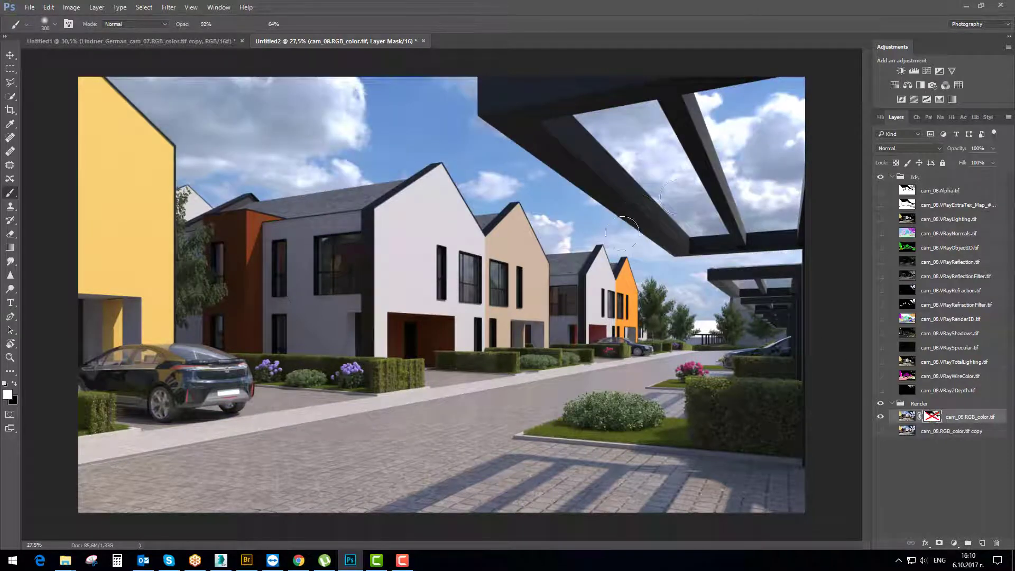
Show the cam_08.VRayExtraTex_Map layer and set it to Multiply blending at 12% opacity
click(906, 205)
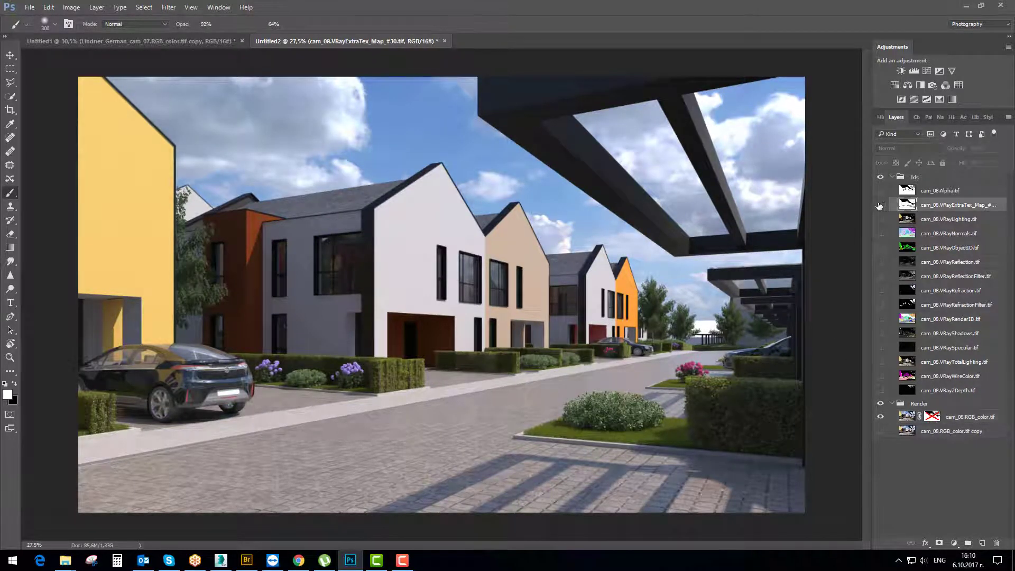
click(880, 205)
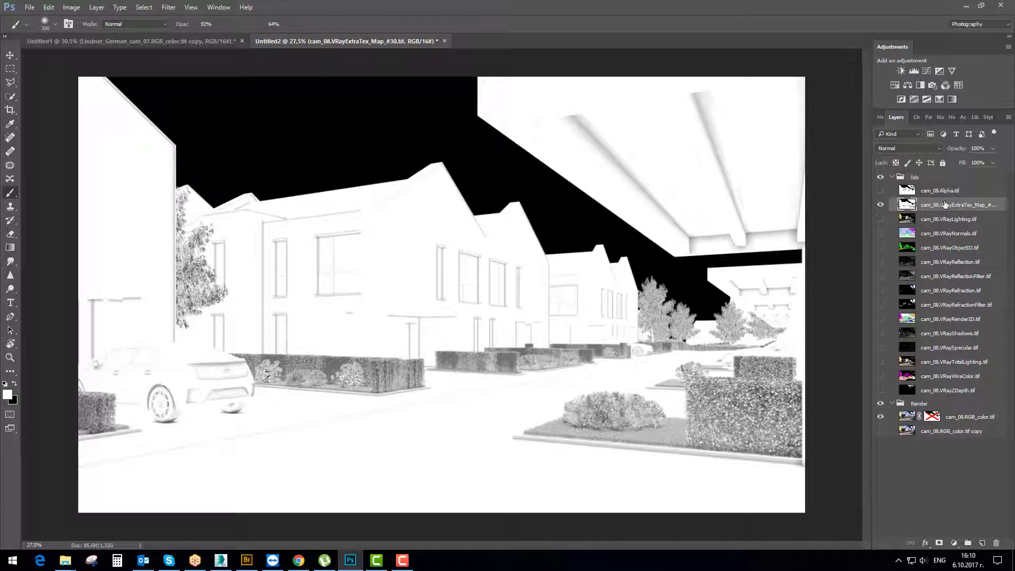
click(891, 151)
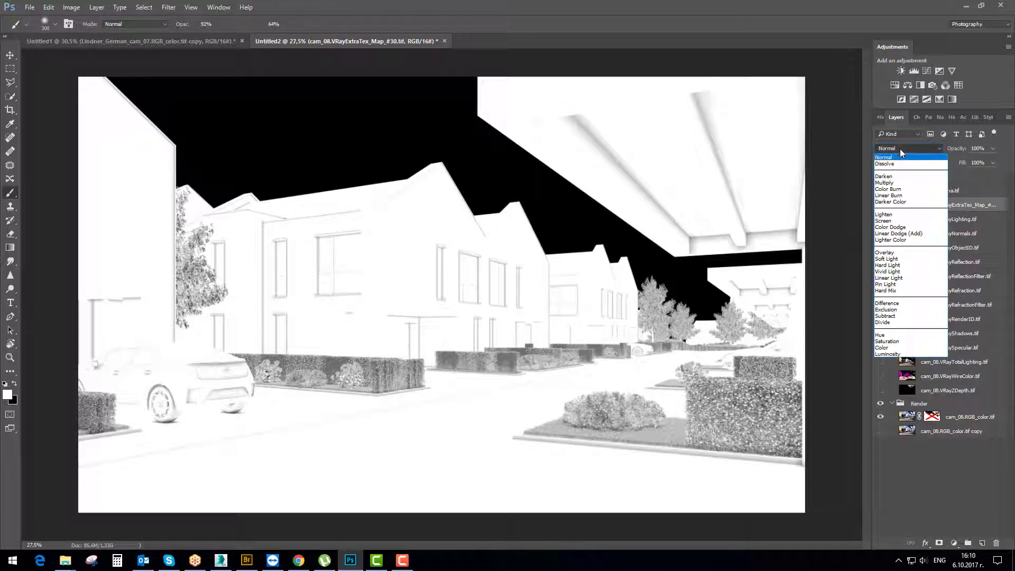
click(902, 183)
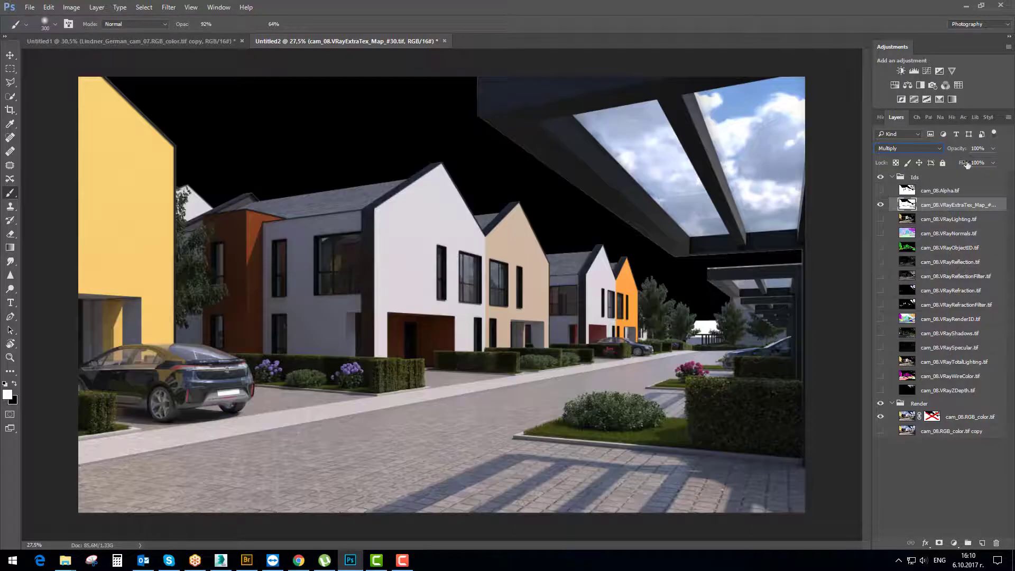
double_click(978, 149)
text(12)
key(Tab)
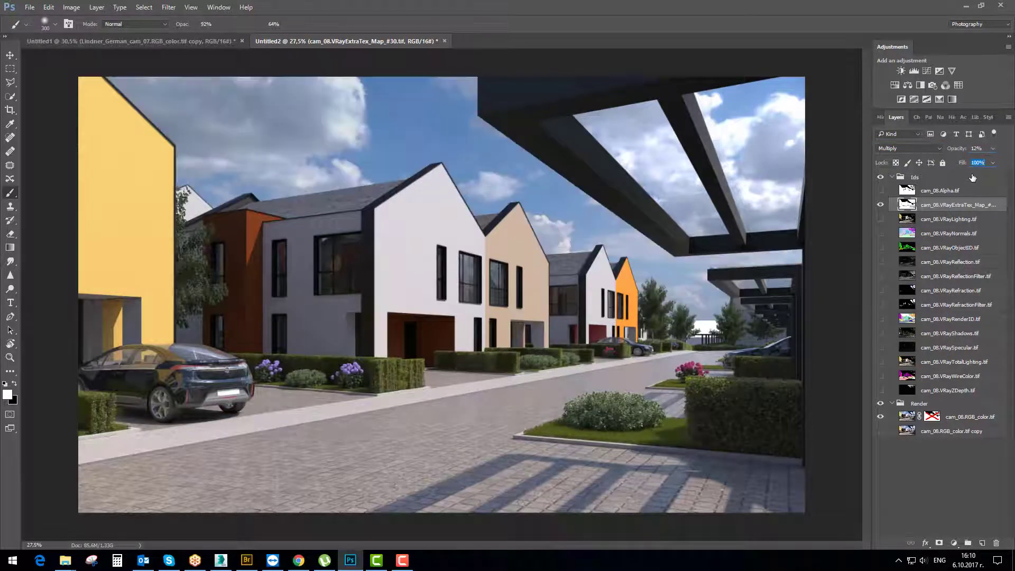
Compare the render with and without the VRayExtraTex_Map overlay while adjusting its opacity, and leave the layer hidden
click(881, 205)
click(880, 205)
click(881, 205)
click(881, 205)
mouse_move(958, 152)
mouse_down()
mouse_move(972, 152)
mouse_move(954, 153)
mouse_up()
click(881, 205)
click(882, 206)
click(881, 206)
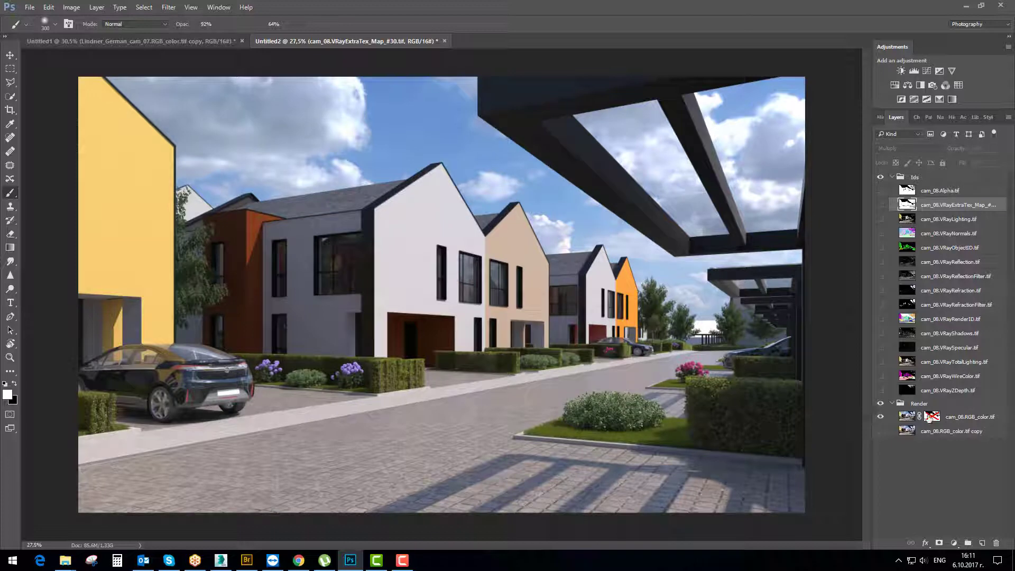
Re-enable the render's layer mask and preview the VRayNormals, VRayReflection and VRayRenderID passes, hiding each again
shift+click(931, 418)
click(881, 233)
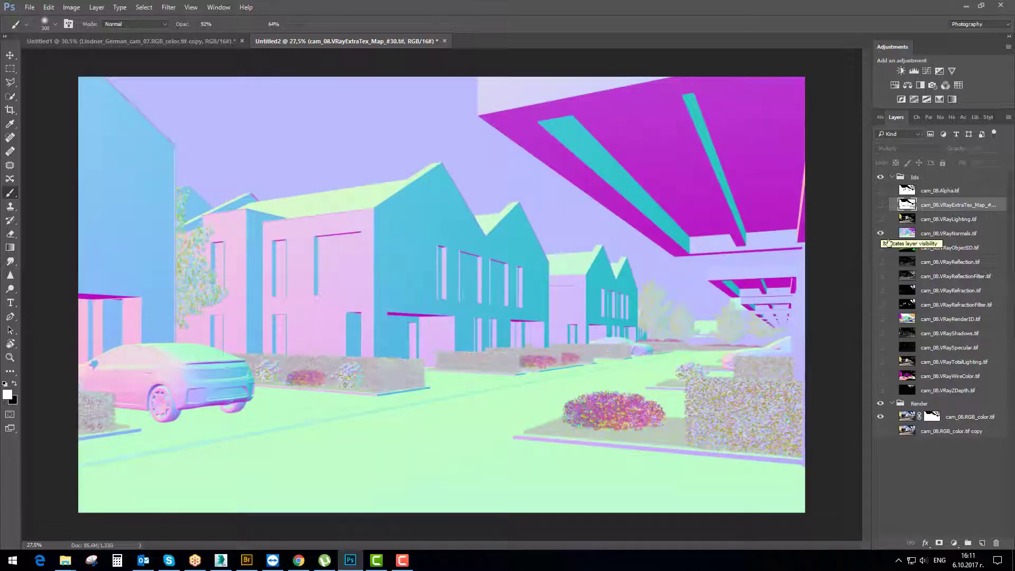
click(880, 262)
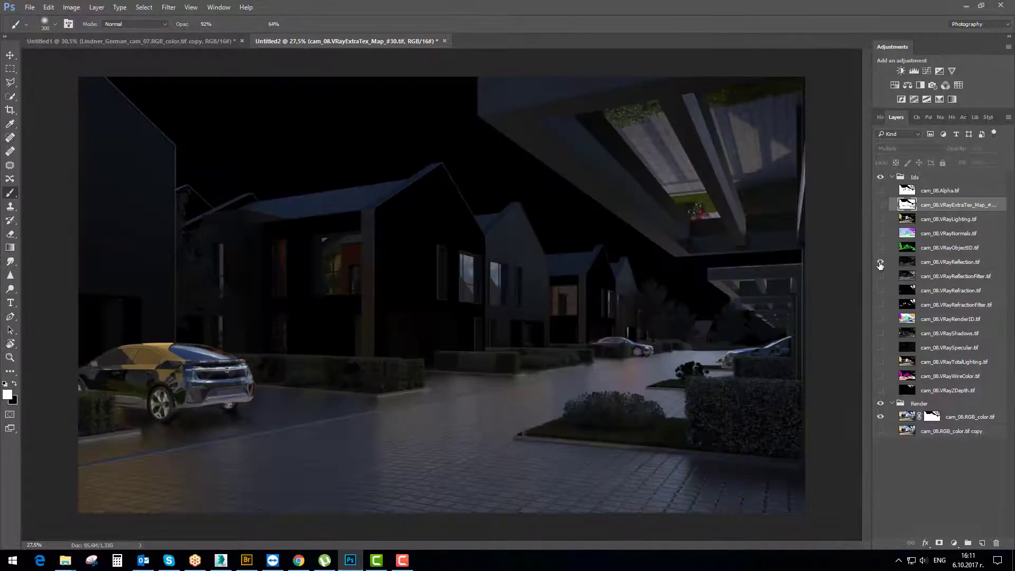
click(880, 263)
click(881, 320)
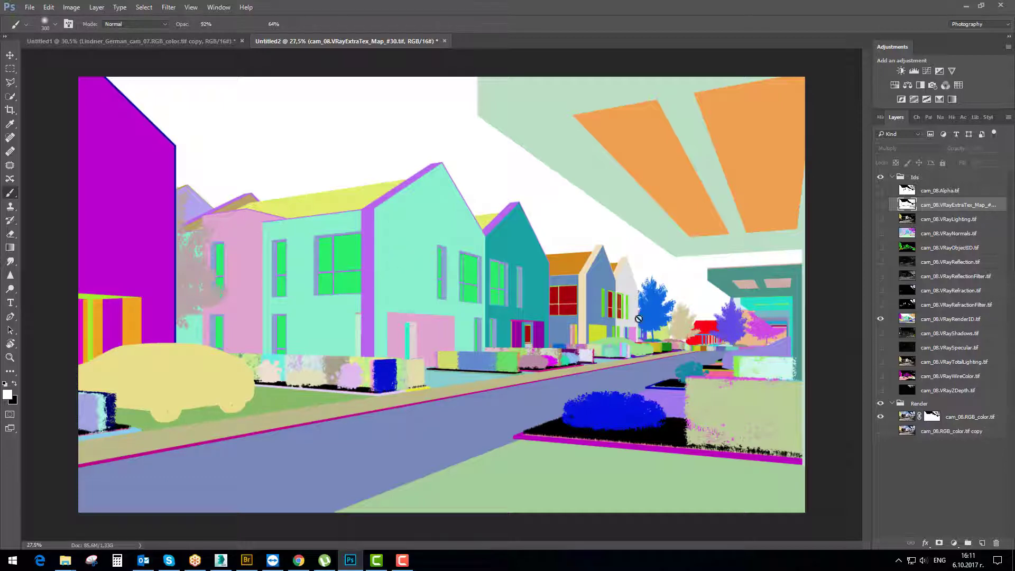
click(881, 234)
click(881, 234)
click(881, 319)
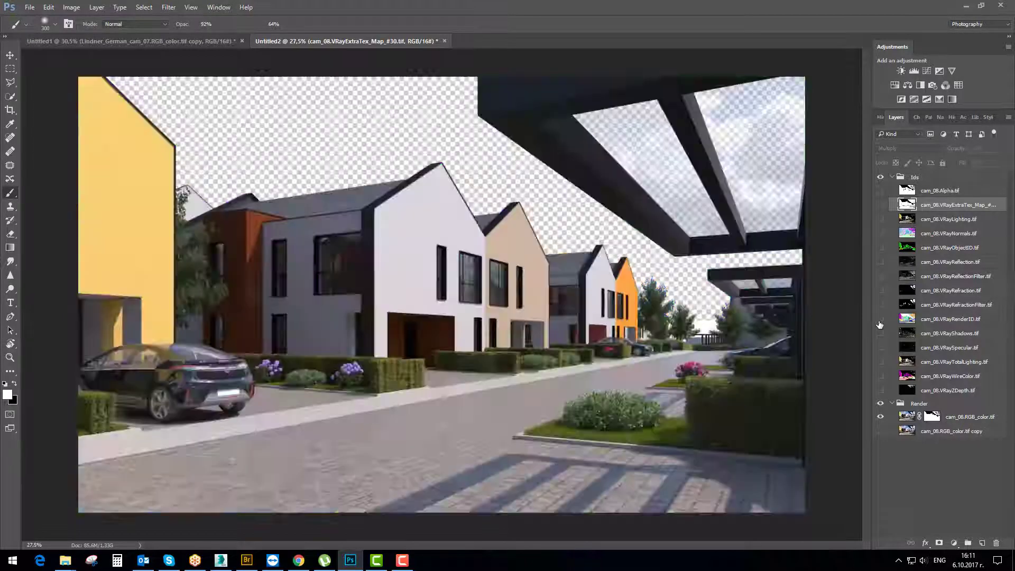
click(880, 320)
click(880, 319)
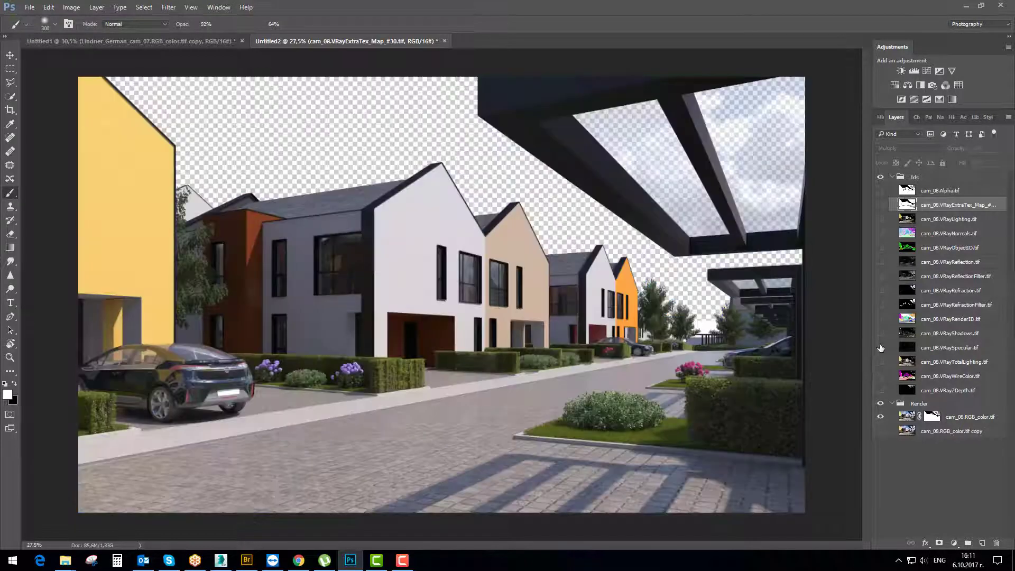
Preview the VRayShadows, VRaySpecular, VRayTotalLighting and VRayWireColor passes one at a time
click(881, 333)
click(881, 333)
click(880, 348)
click(880, 347)
click(880, 362)
click(881, 361)
click(881, 376)
click(880, 376)
Show and select the cam_08.VRayRenderID.tif layer and add a blank layer mask to it
click(880, 318)
click(950, 319)
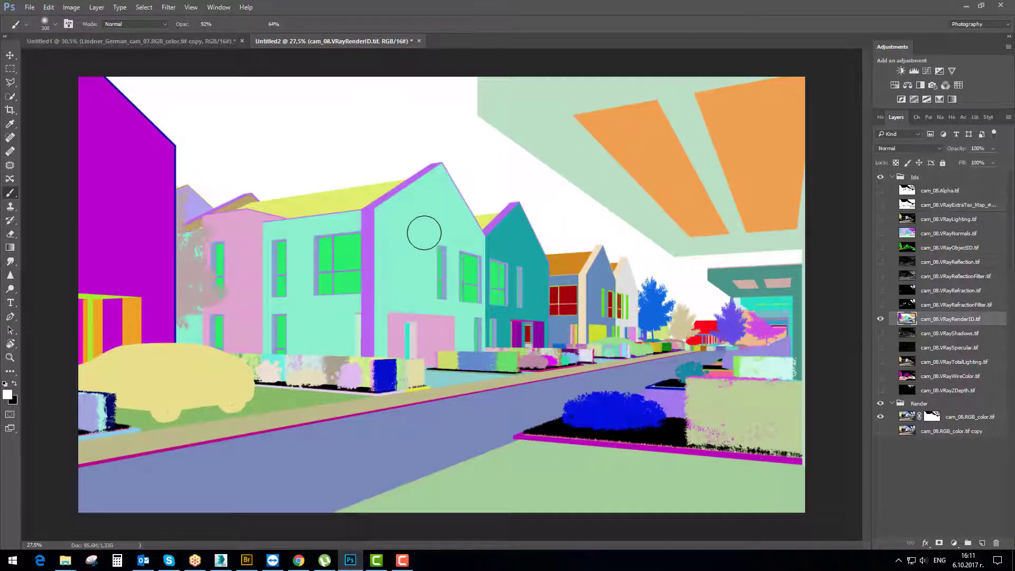
scroll(440, 245, up, 1)
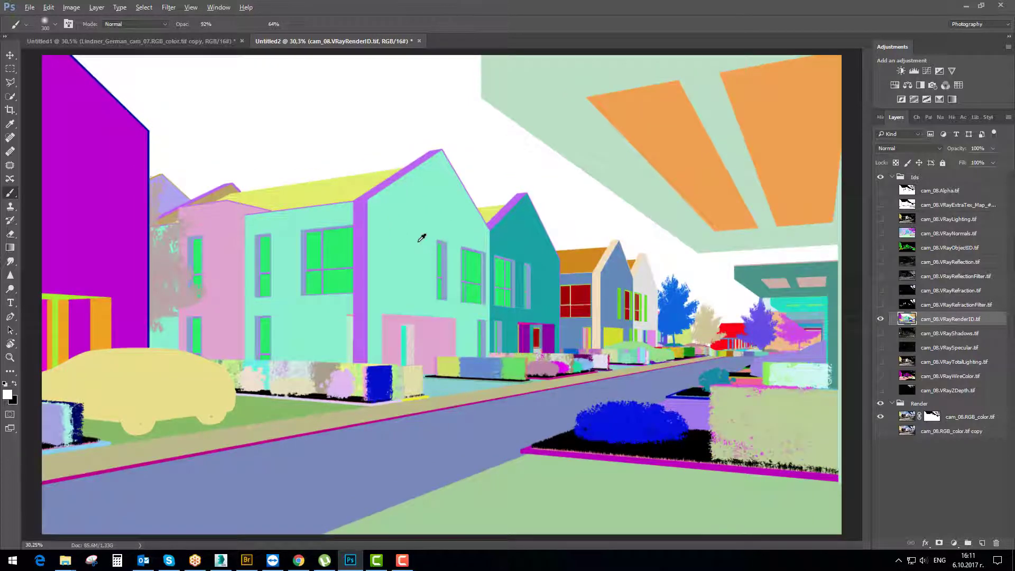
scroll(418, 238, down, 1)
scroll(403, 247, up, 1)
click(940, 544)
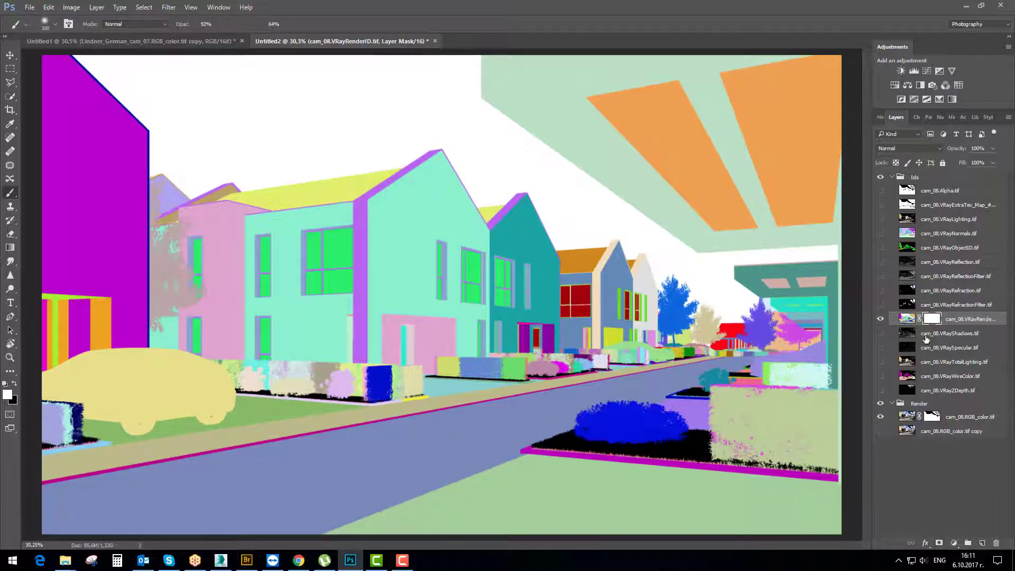
Try Color Range on the VRayRenderID layer, sampling the green windows, orange canopy panels and red windows with fuzziness 47
click(145, 8)
click(161, 108)
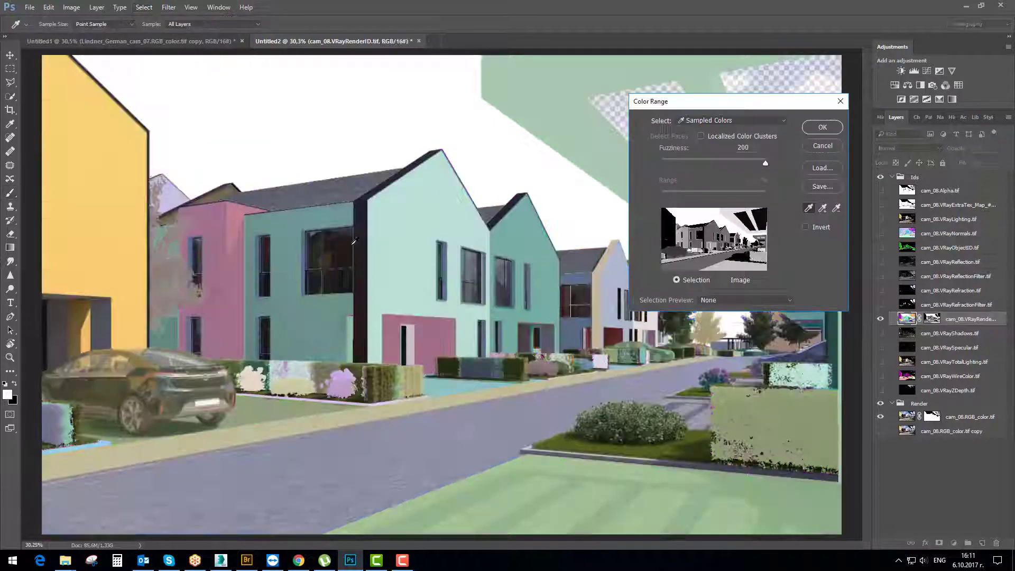
click(339, 244)
scroll(501, 254, down, 1)
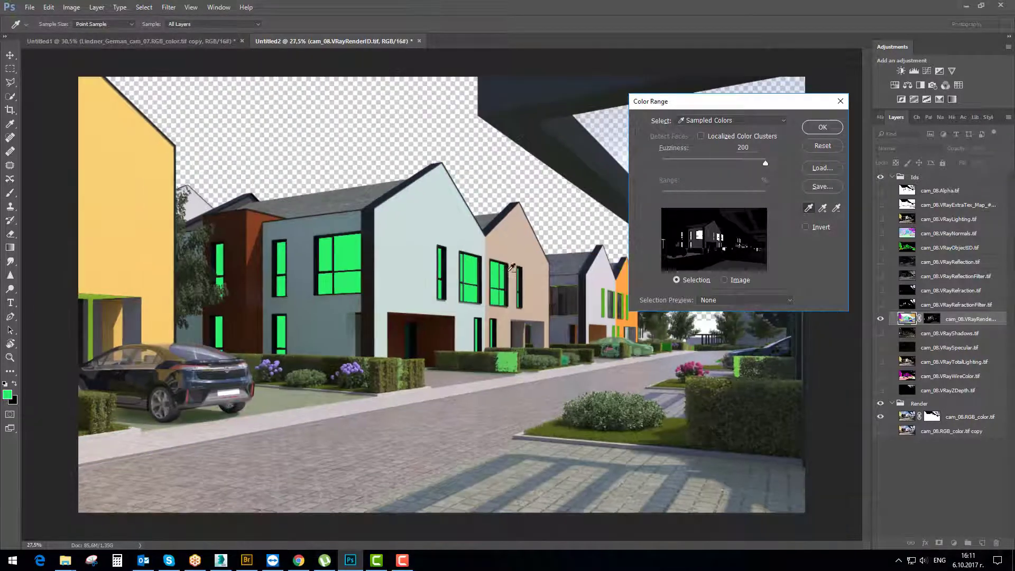
drag(765, 163, 687, 166)
click(612, 122)
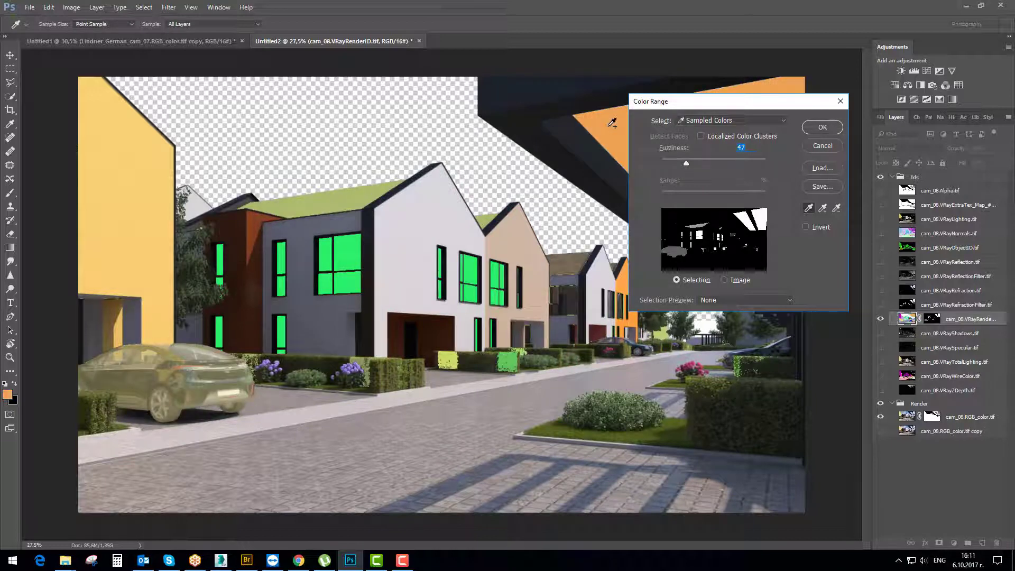
click(564, 296)
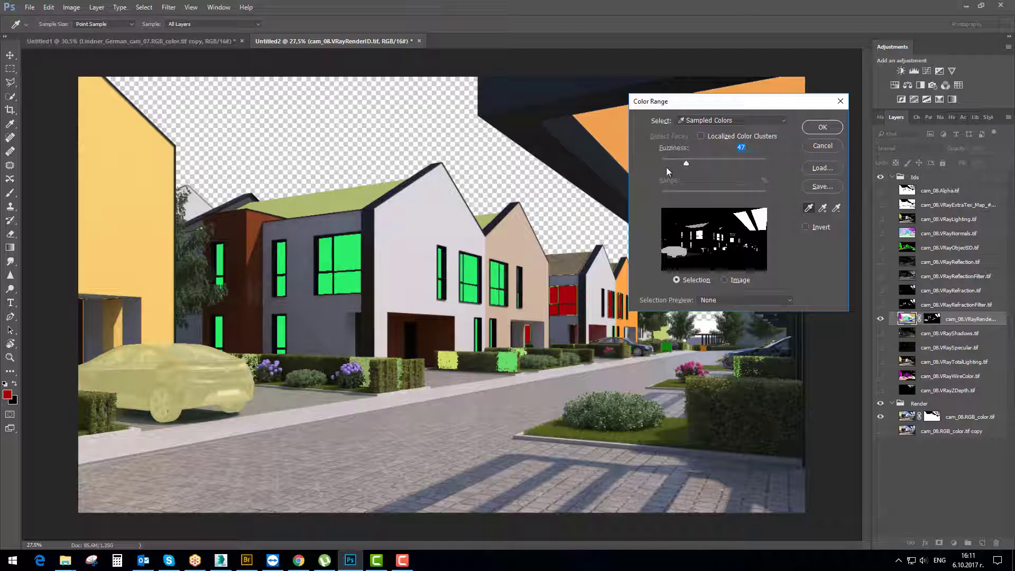
Try adding the distant carport's skylight colour with a lower fuzziness, undo the fuzziness change and cancel Color Range
drag(706, 109, 791, 111)
click(750, 287)
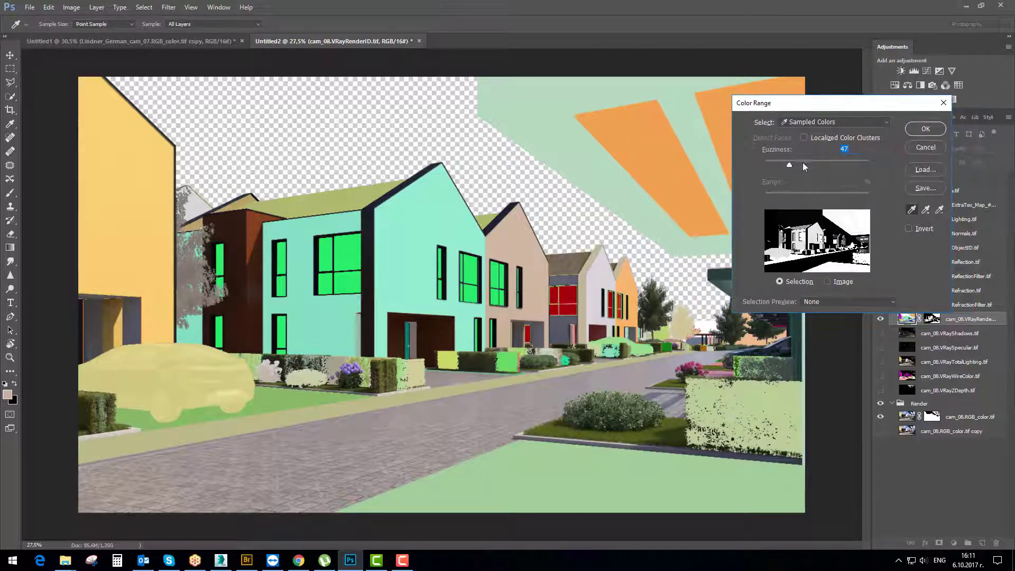
drag(789, 164, 770, 164)
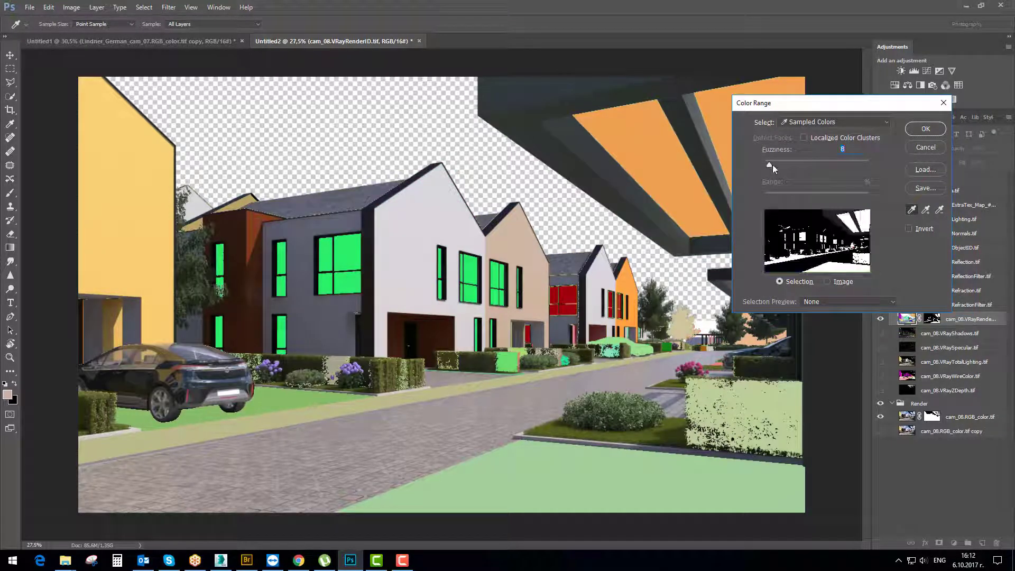
key(ctrl+z)
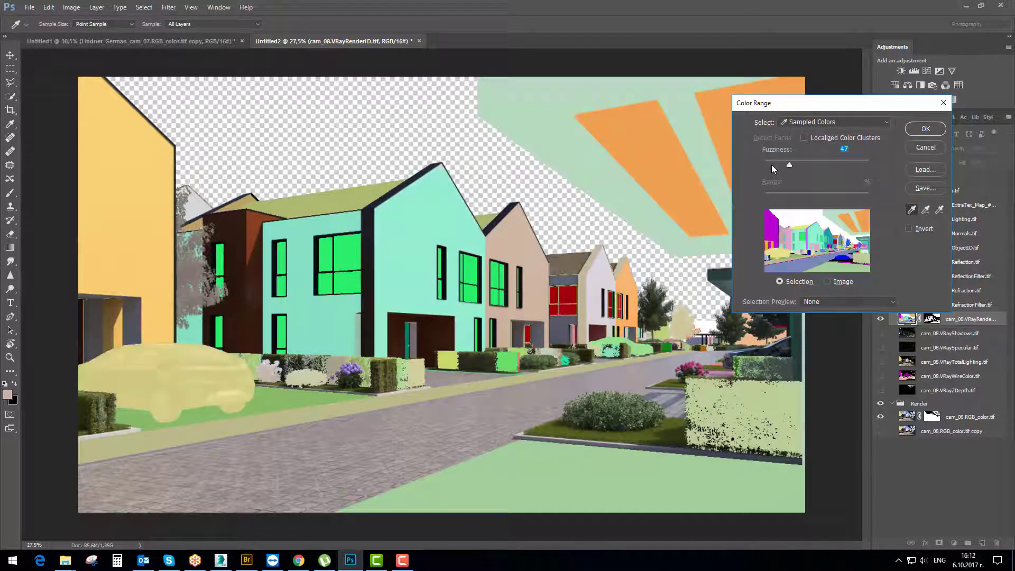
key(ctrl+z)
key(ctrl+z)
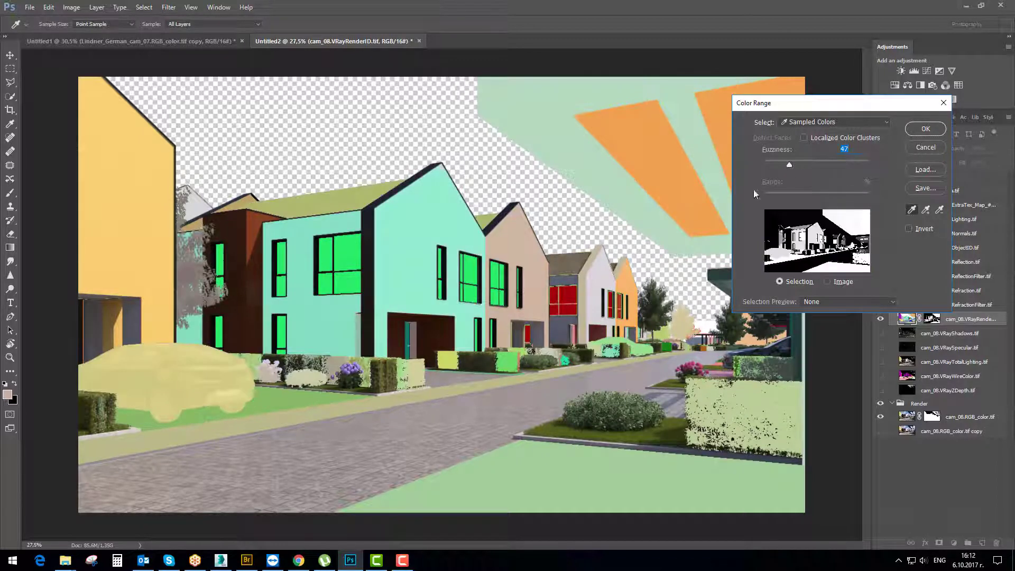
click(926, 147)
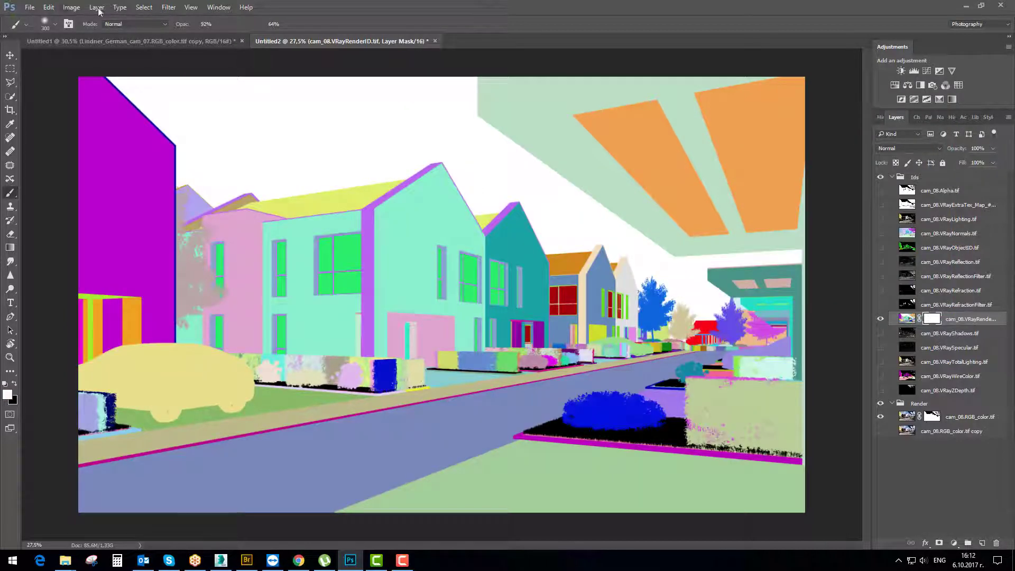
Try Color Range again on the VRayRenderID layer with fuzziness 35 and cancel it
click(144, 8)
click(163, 109)
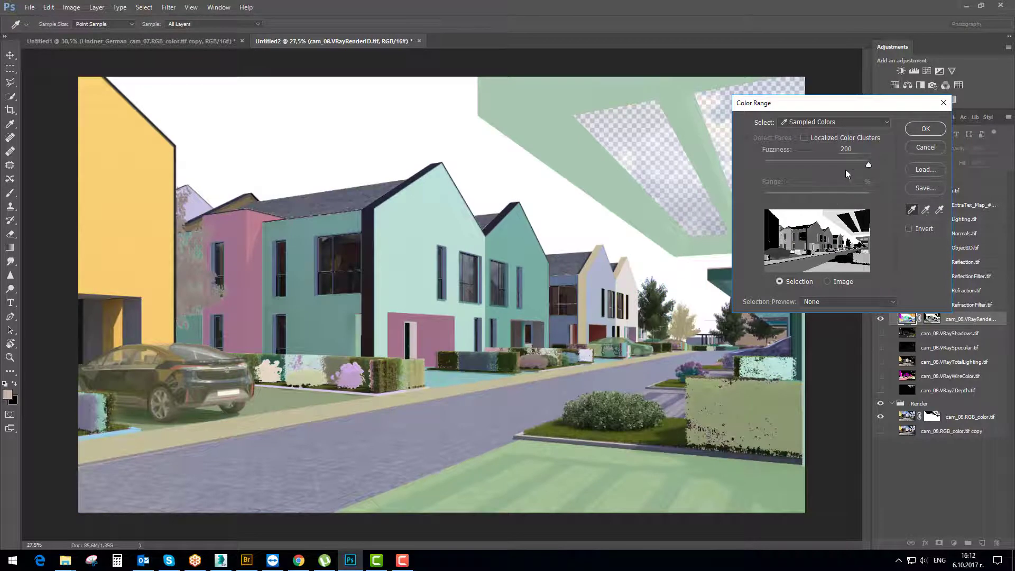
drag(870, 166, 807, 164)
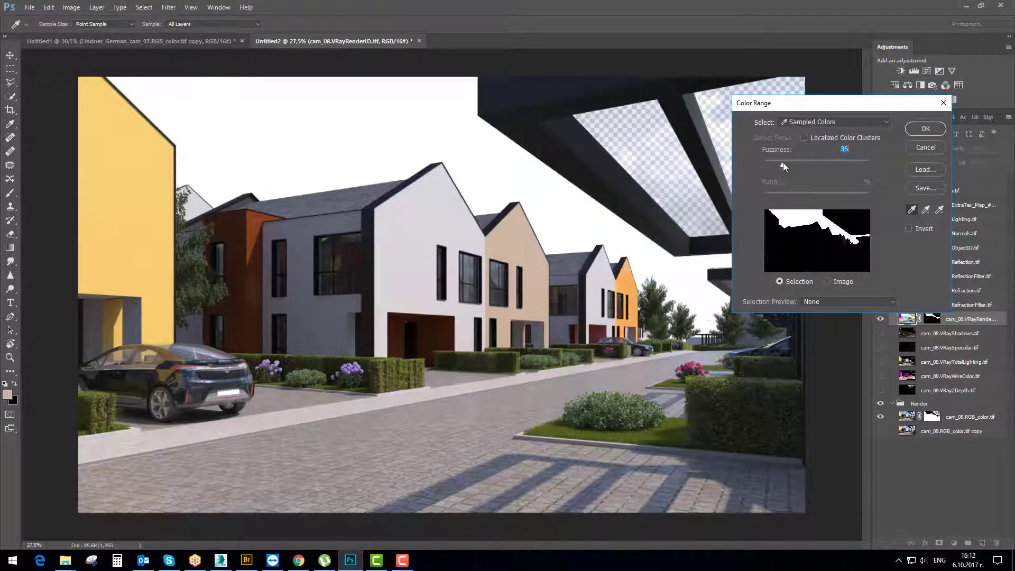
click(926, 147)
Delete the layer mask of the VRayRenderID layer and give it a new blank one
right_click(940, 320)
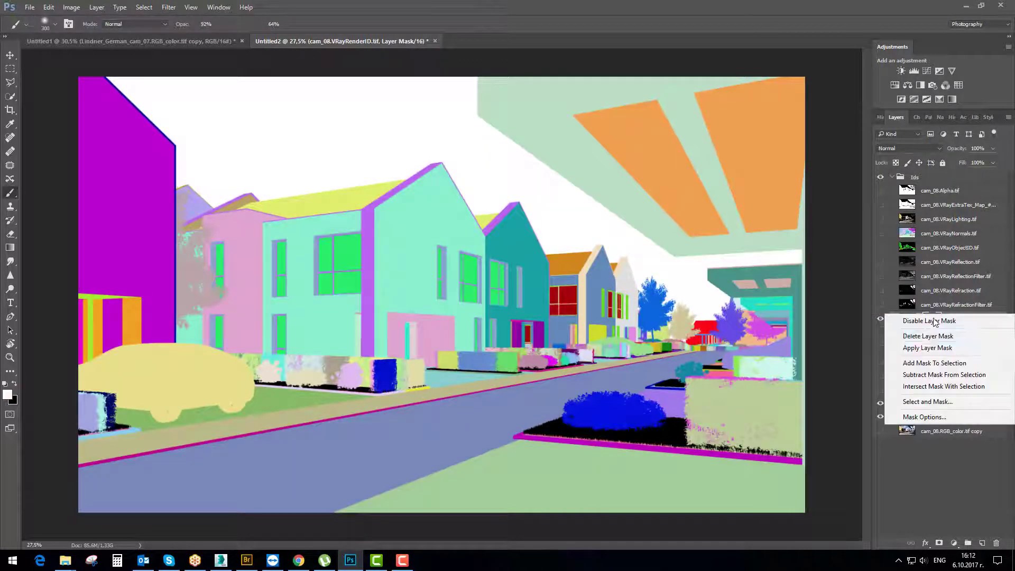
click(930, 335)
click(940, 543)
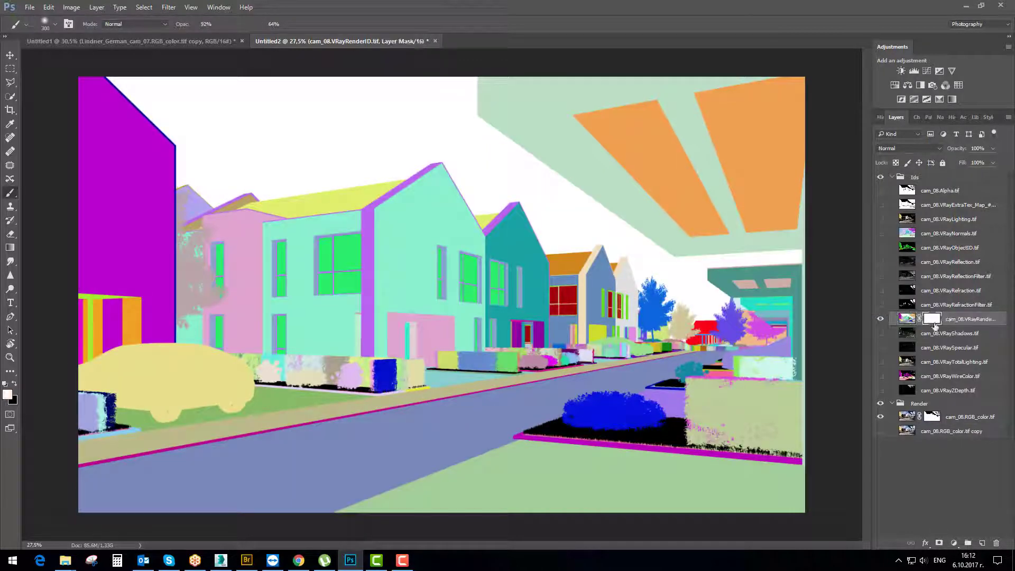
Mask the VRayRenderID layer with Color Range, sampling the green windows and adding the red ones, with fuzziness 11
click(144, 7)
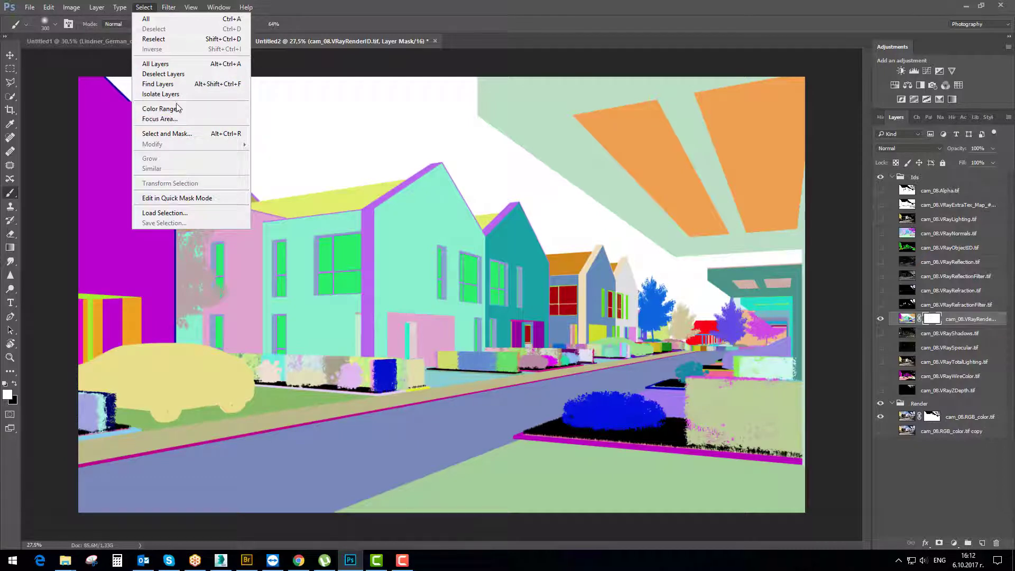
click(158, 110)
click(346, 252)
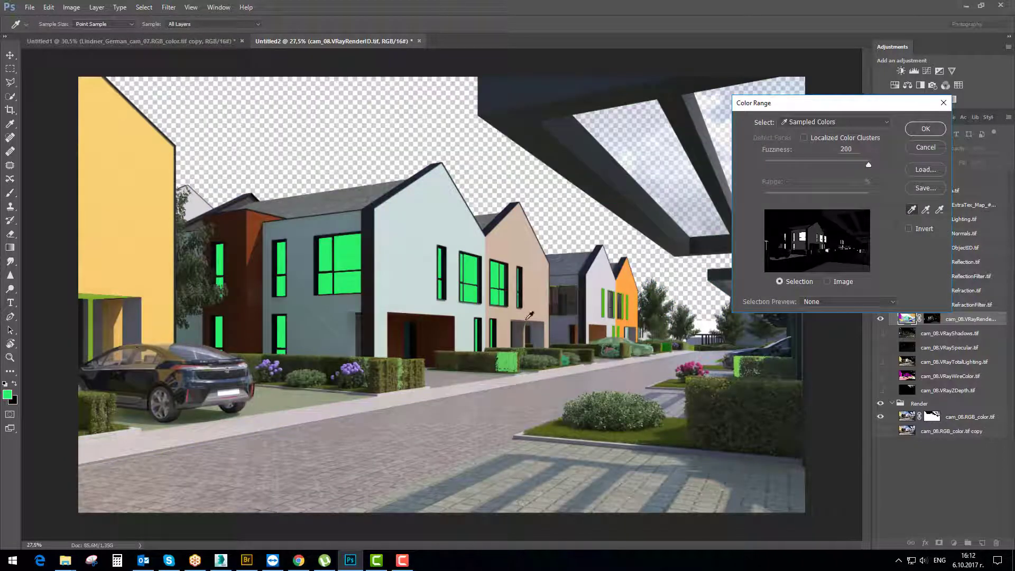
click(569, 295)
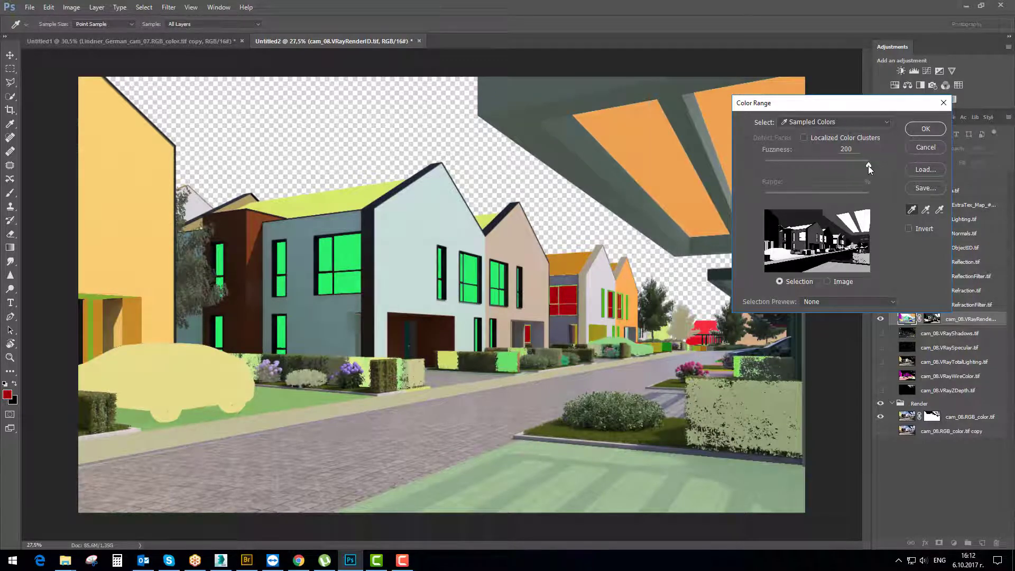
drag(869, 166, 771, 173)
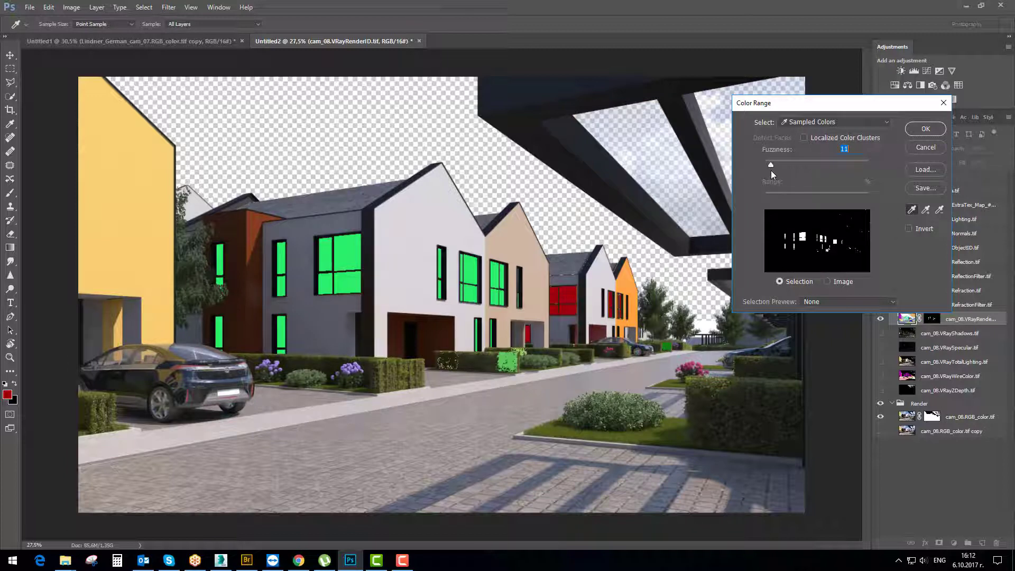
drag(801, 116, 771, 120)
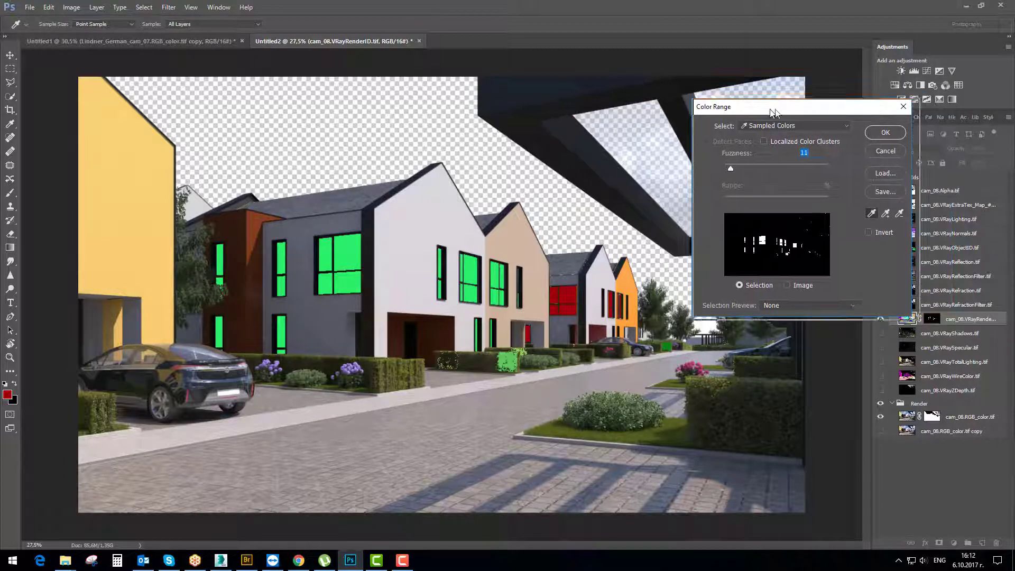
click(896, 133)
Paint black on the VRayRenderID layer's mask over the stray green patches on the hedges along the street
key(b)
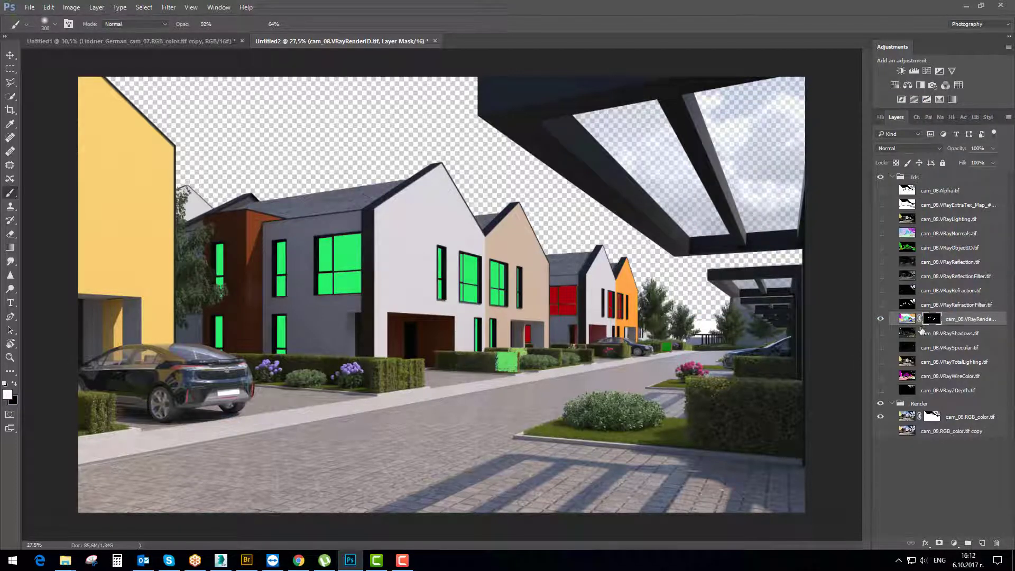
key(x)
mouse_move(497, 365)
mouse_down()
mouse_move(524, 365)
mouse_move(477, 367)
mouse_move(679, 355)
mouse_up()
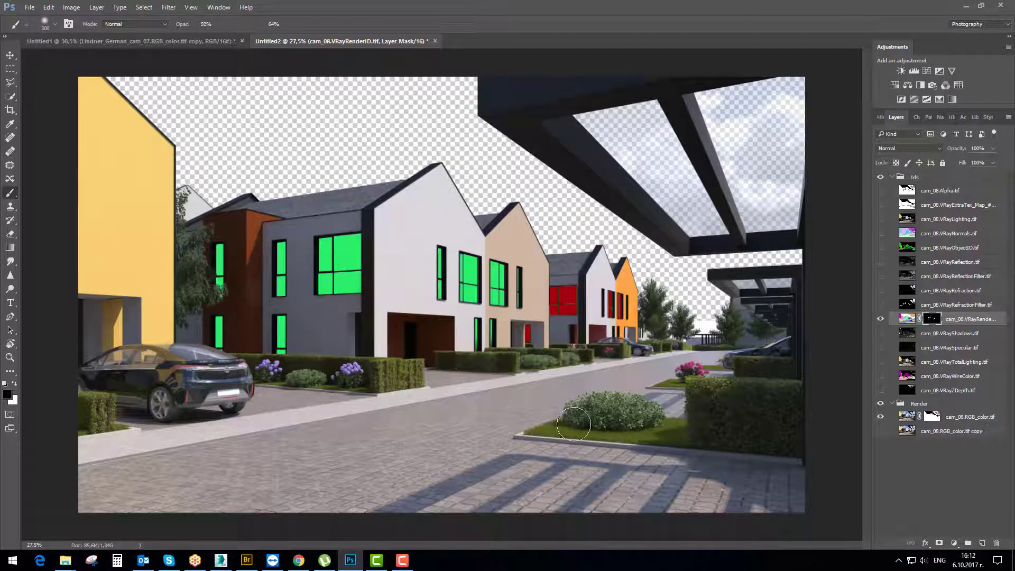
Hide the VRayRenderID layer, check the VRayReflectionFilter pass, and leave only the VRayReflection pass shown and selected above the render
click(880, 319)
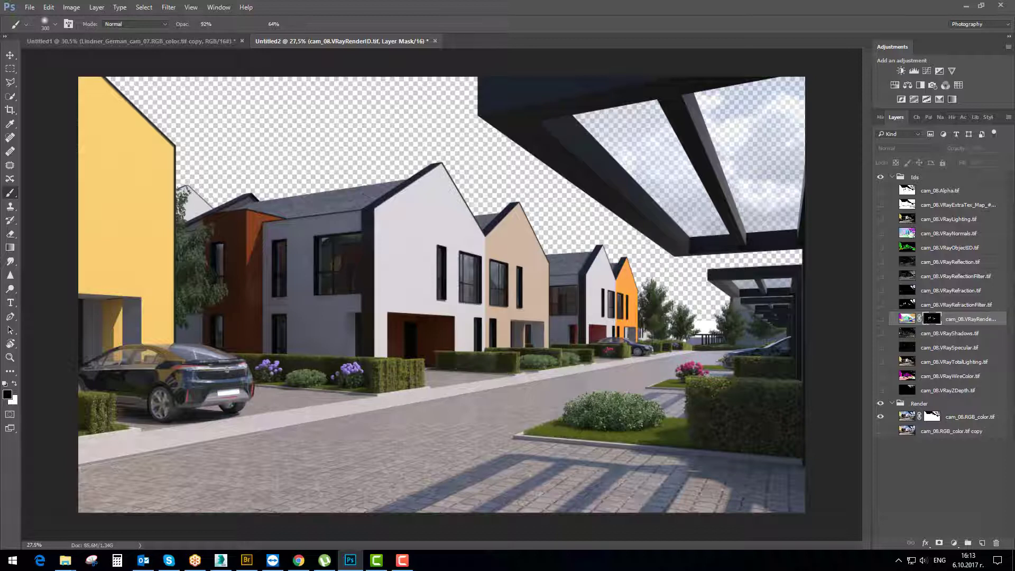
click(905, 338)
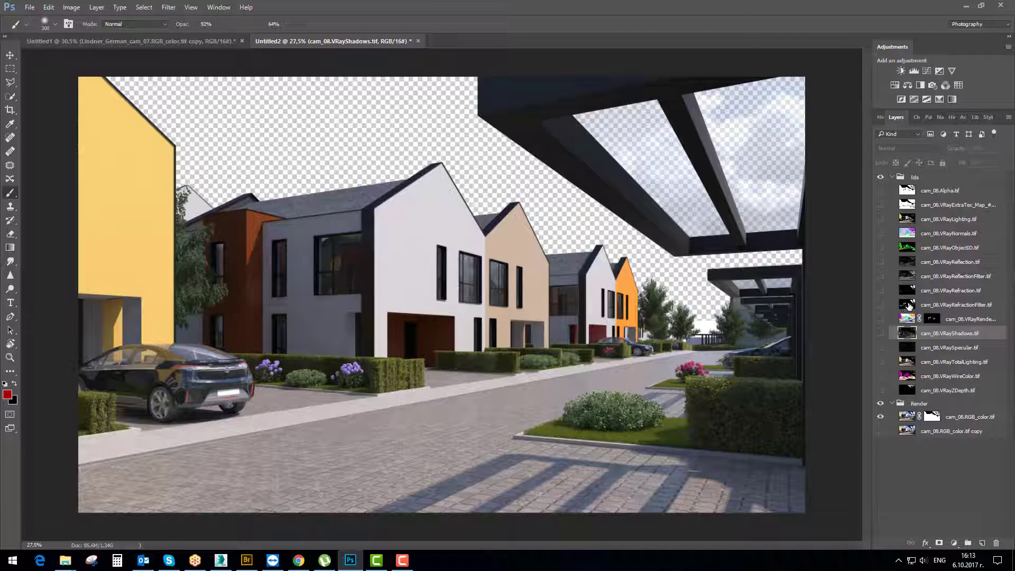
click(895, 278)
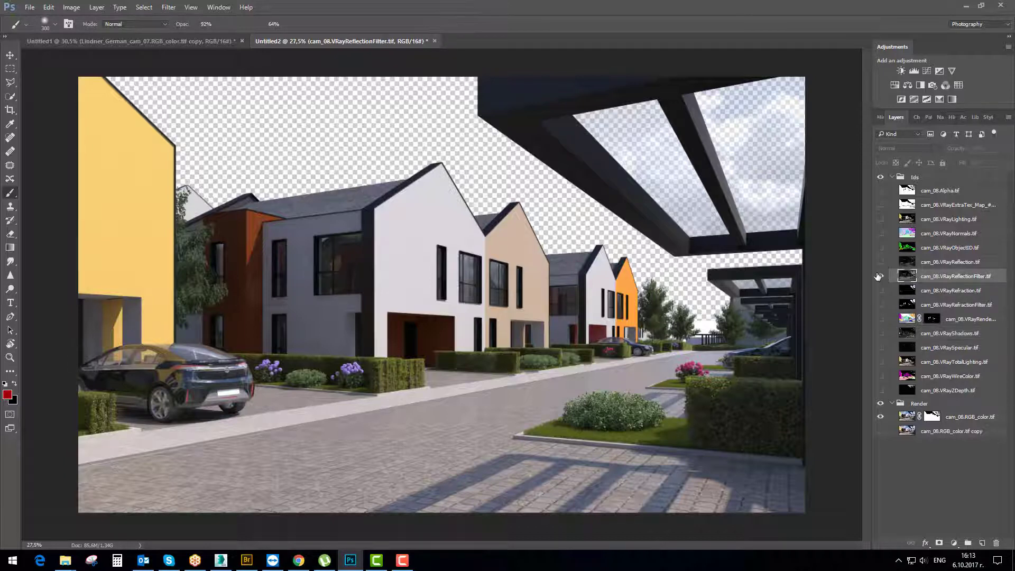
click(880, 276)
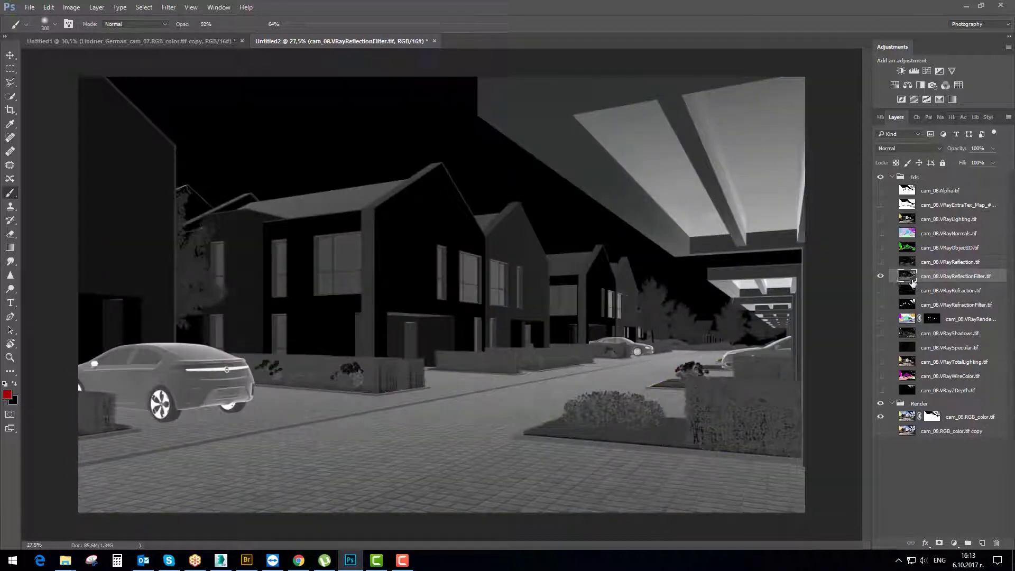
click(914, 263)
click(881, 262)
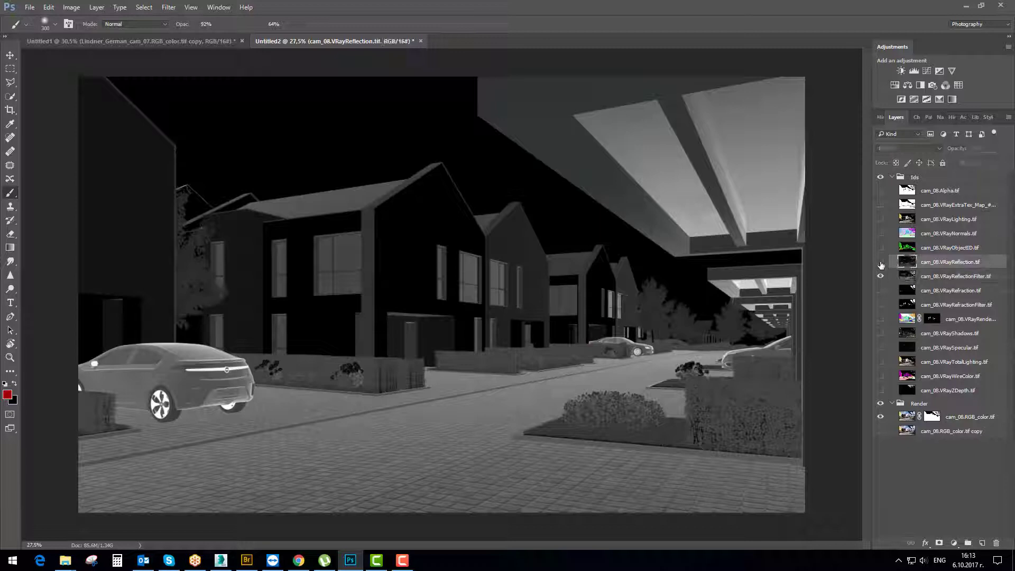
click(880, 276)
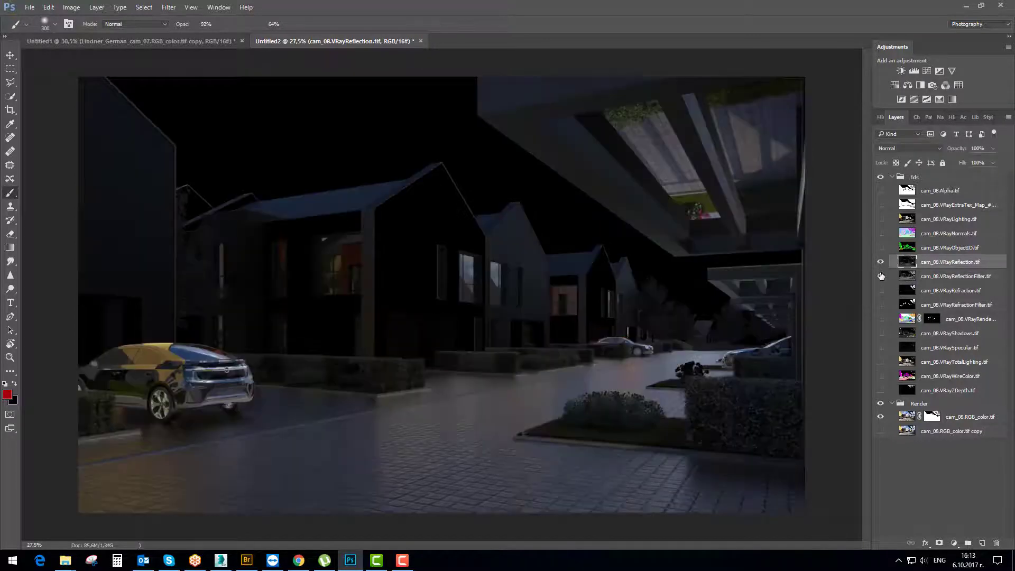
Mask the VRayReflection layer with the VRayRenderID window mask, set its blend mode to Screen and compare the render with and without it
ctrl+click(933, 320)
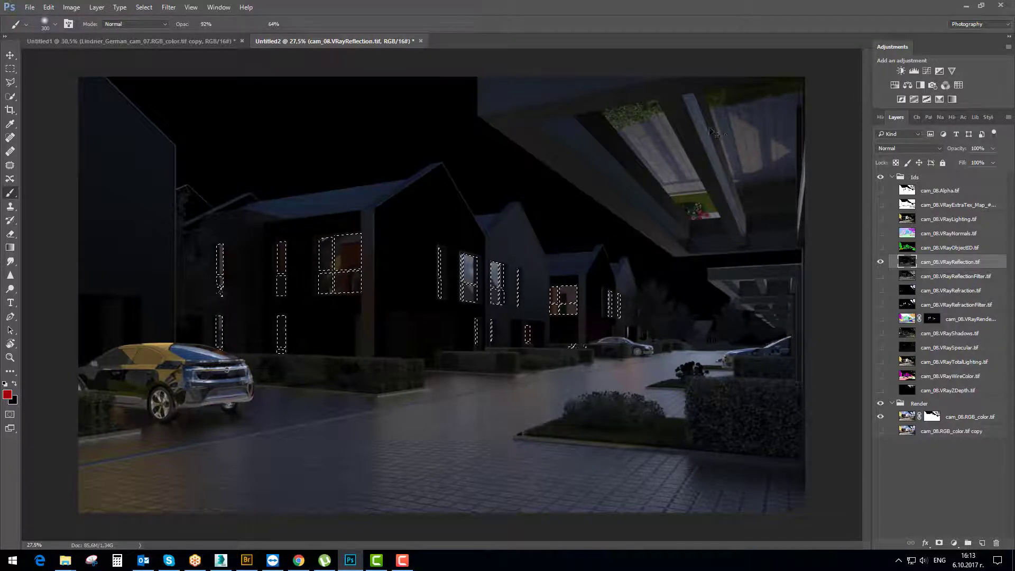
click(940, 544)
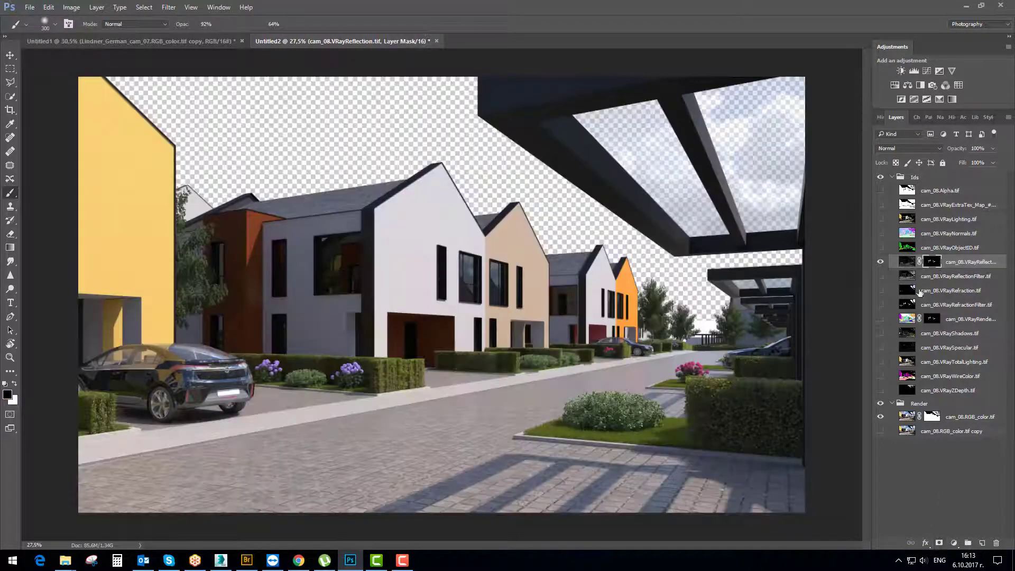
click(902, 148)
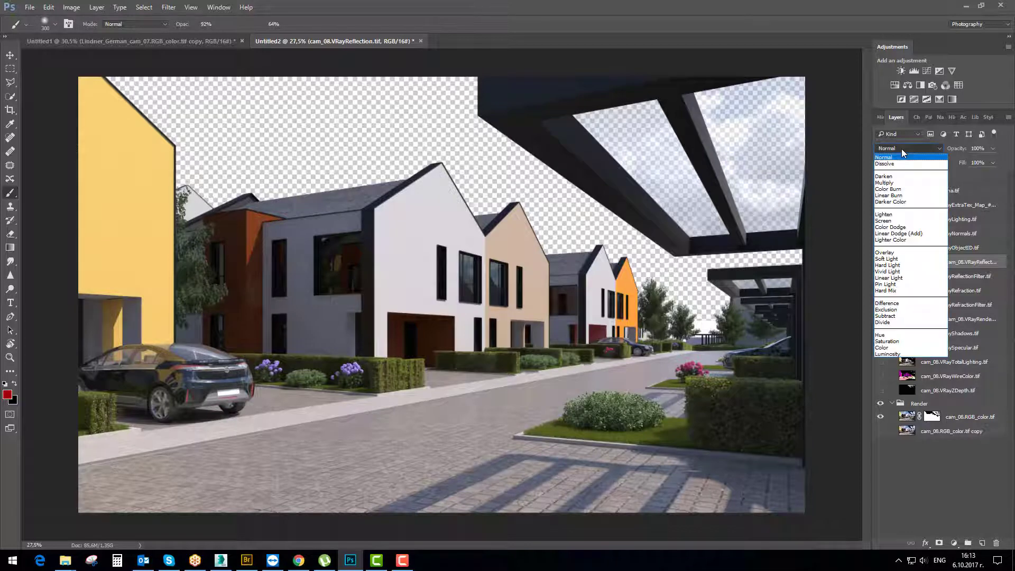
click(710, 2)
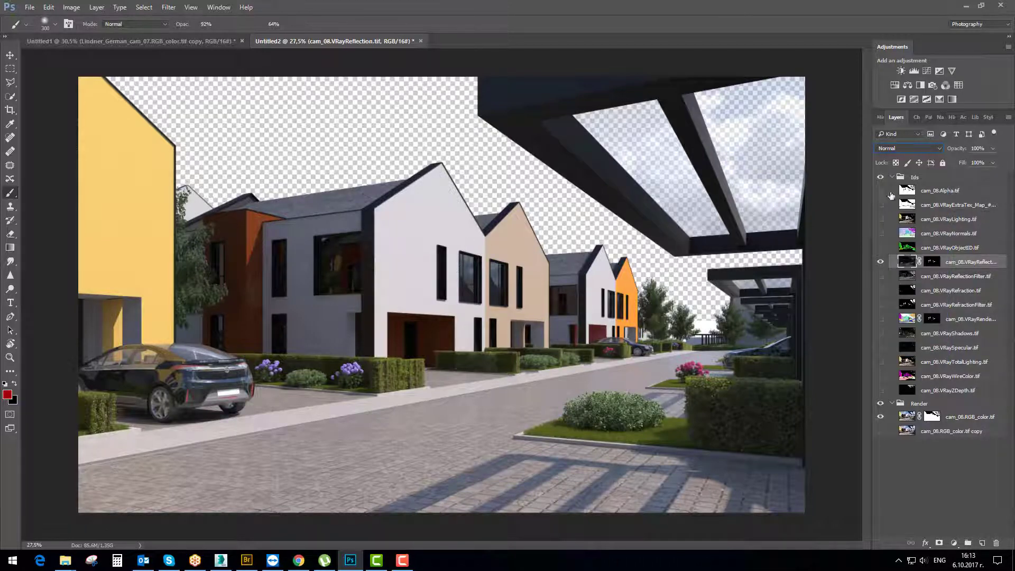
click(905, 150)
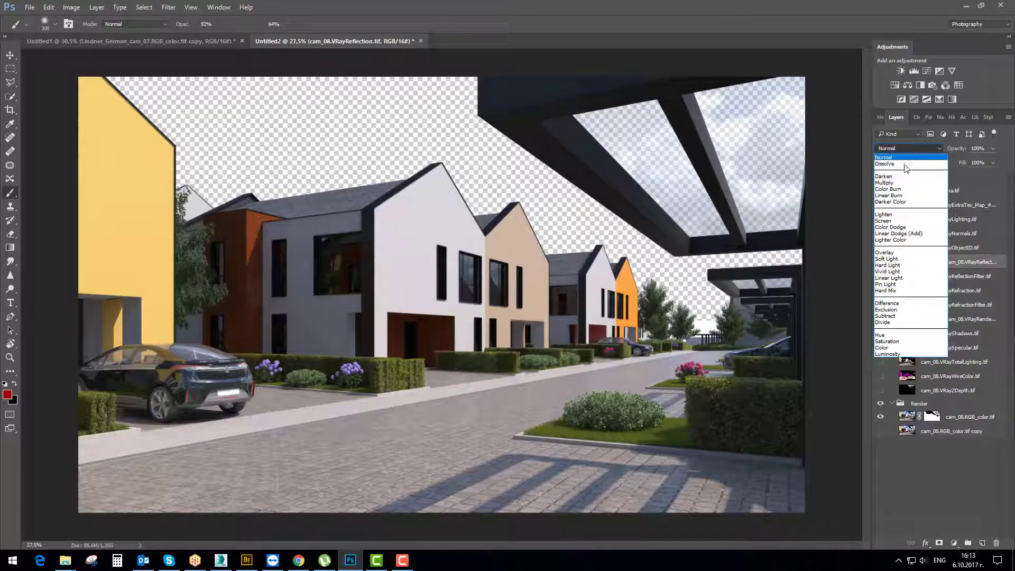
click(891, 220)
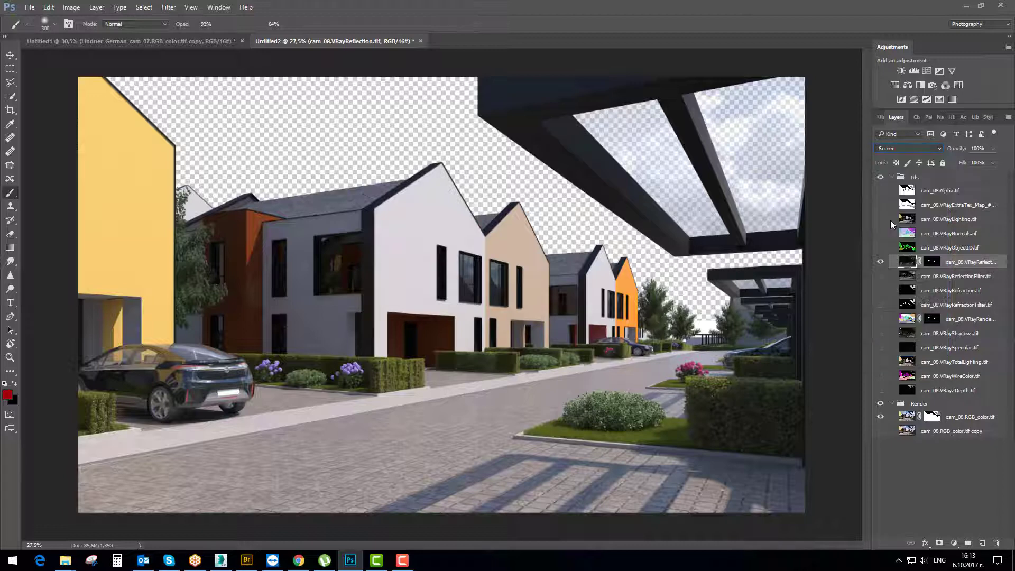
click(880, 263)
click(880, 263)
click(880, 263)
click(880, 263)
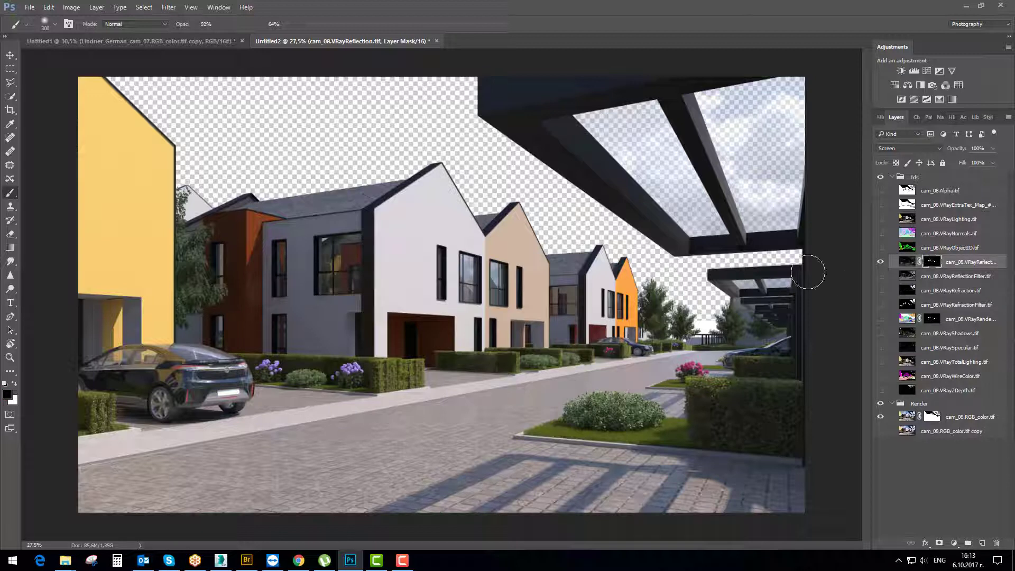
Duplicate the VRayReflection layer and delete the layer mask of the copy
click(906, 262)
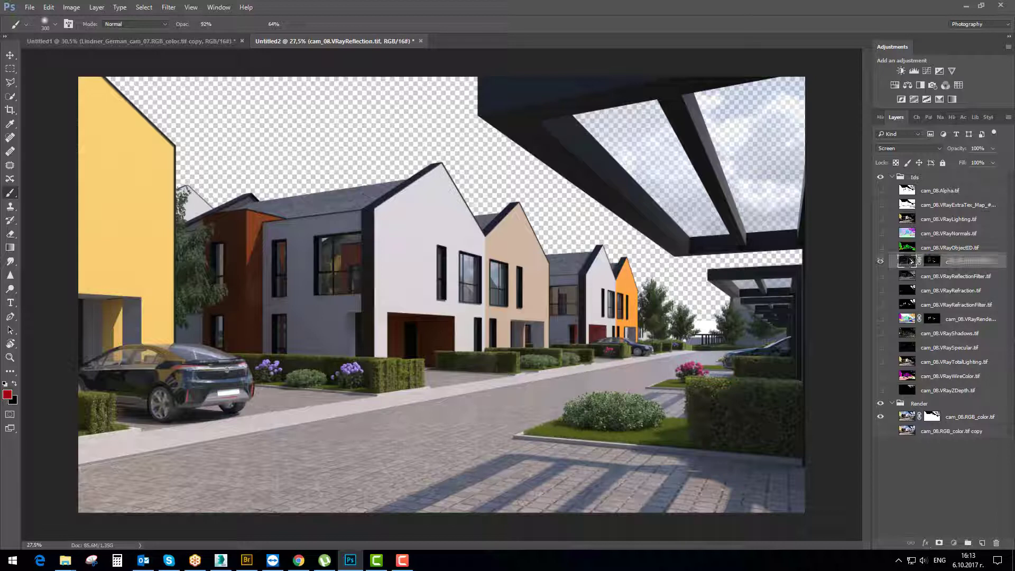
key(ctrl+j)
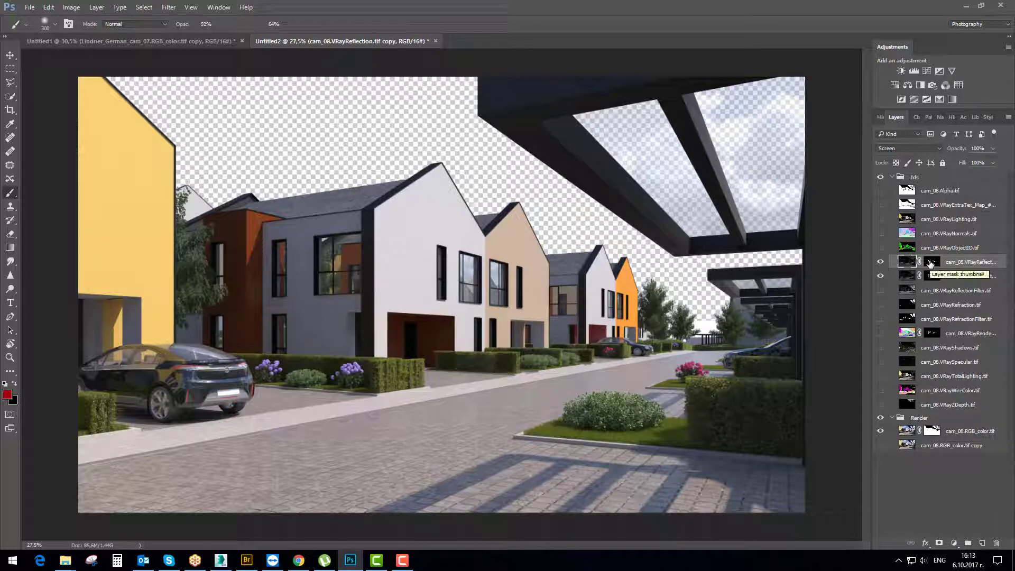
key(ctrl+z)
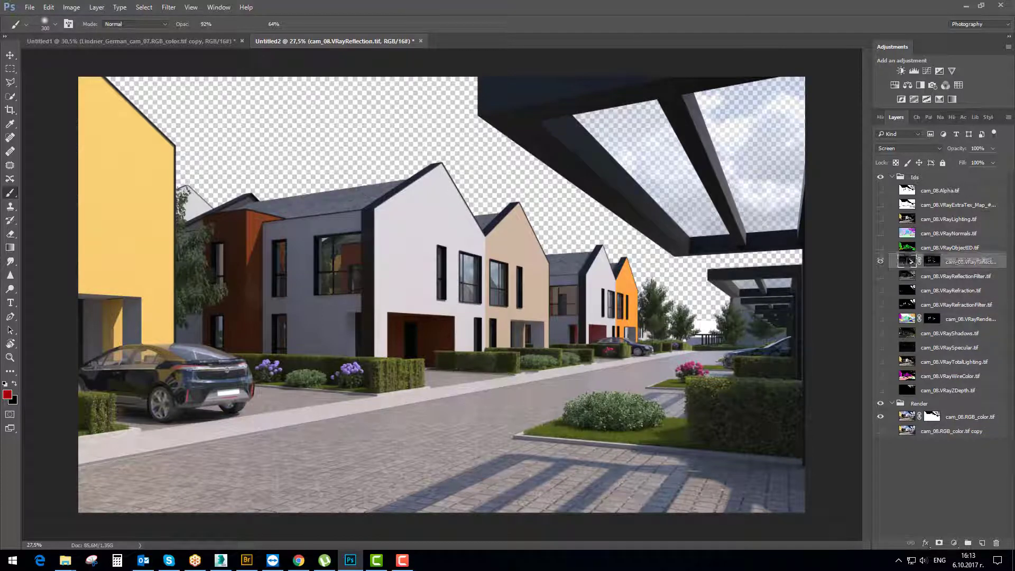
key(ctrl+z)
right_click(933, 263)
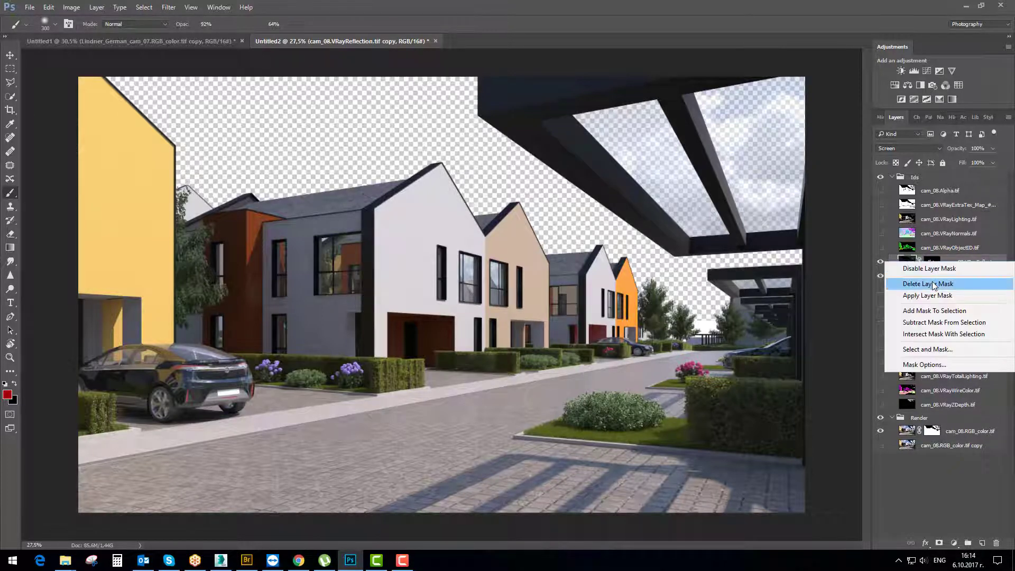
click(934, 284)
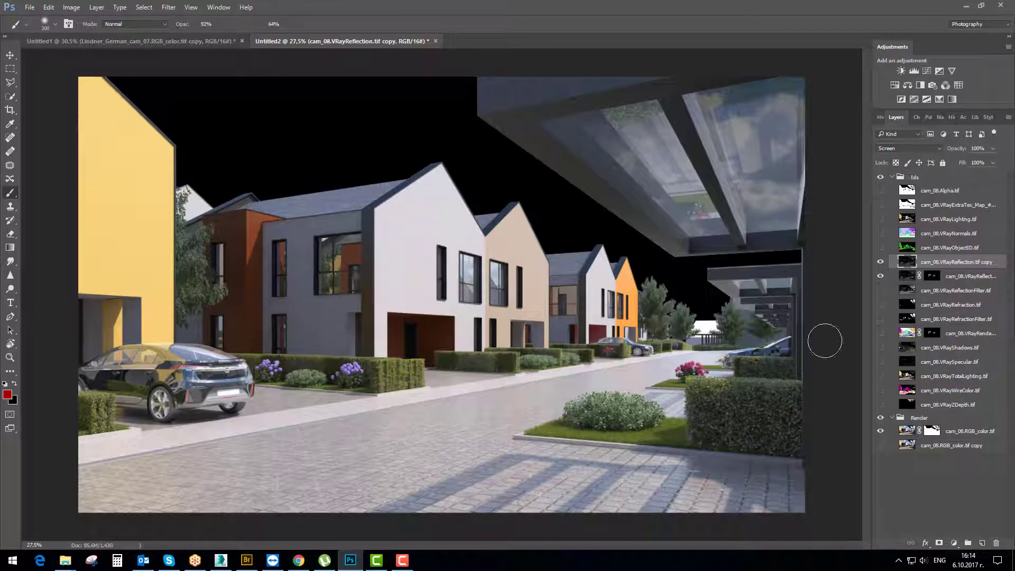
Add a new layer mask to the VRayReflection copy and fill it with black
click(938, 545)
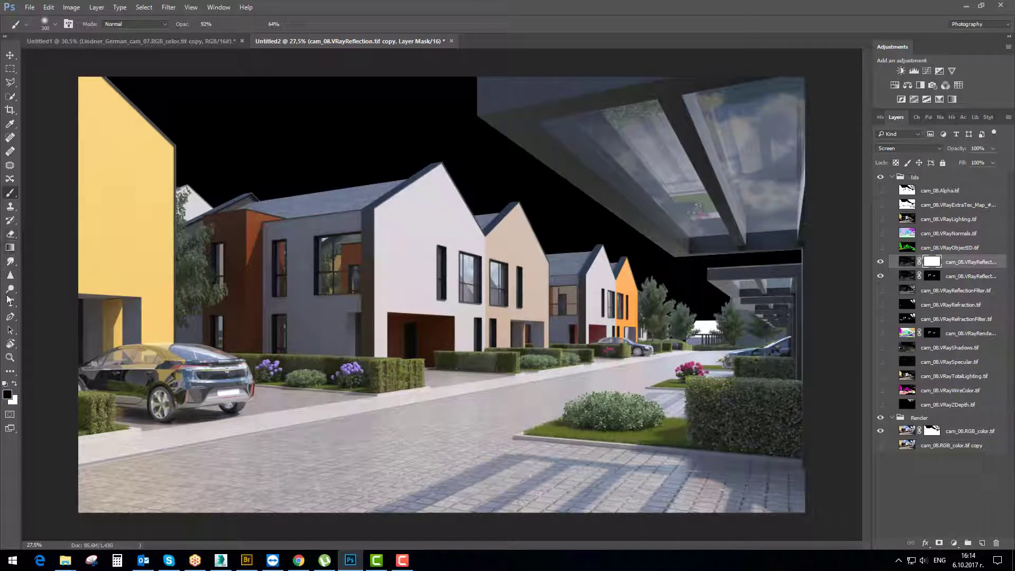
click(11, 371)
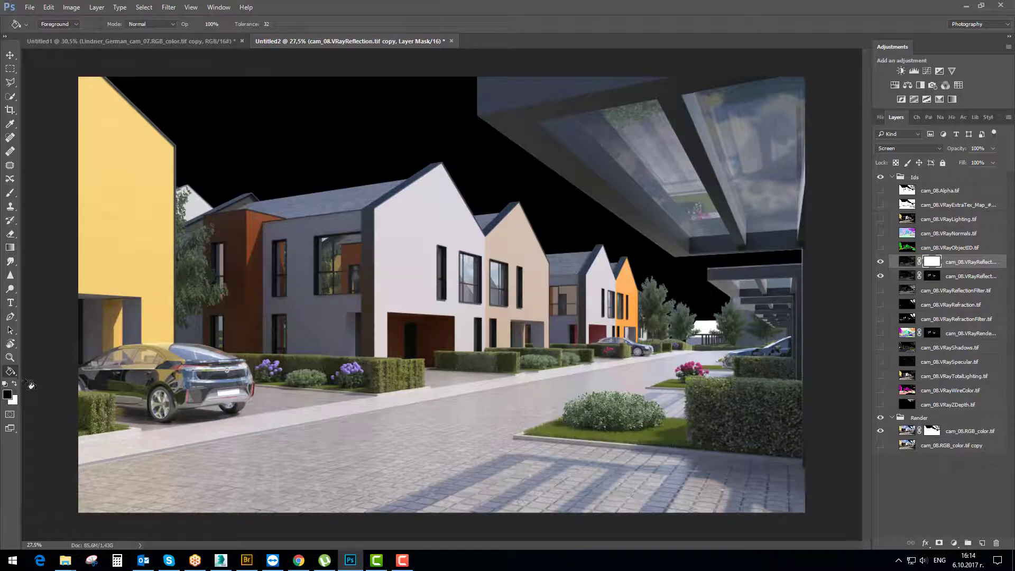
click(253, 152)
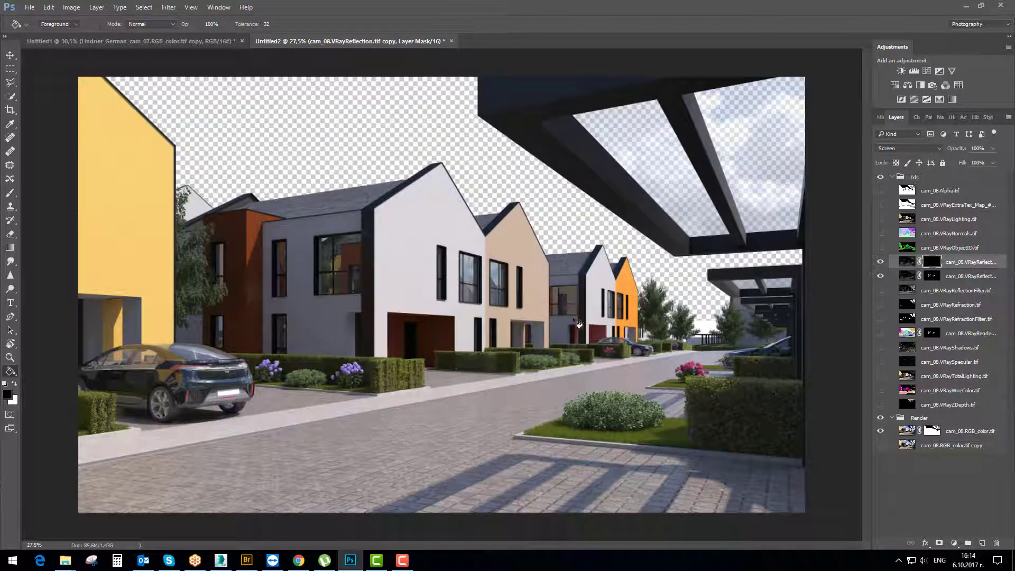
Paint reflections onto the street through the copy's mask with a white brush of size 700 at 32% opacity
key(b)
key(x)
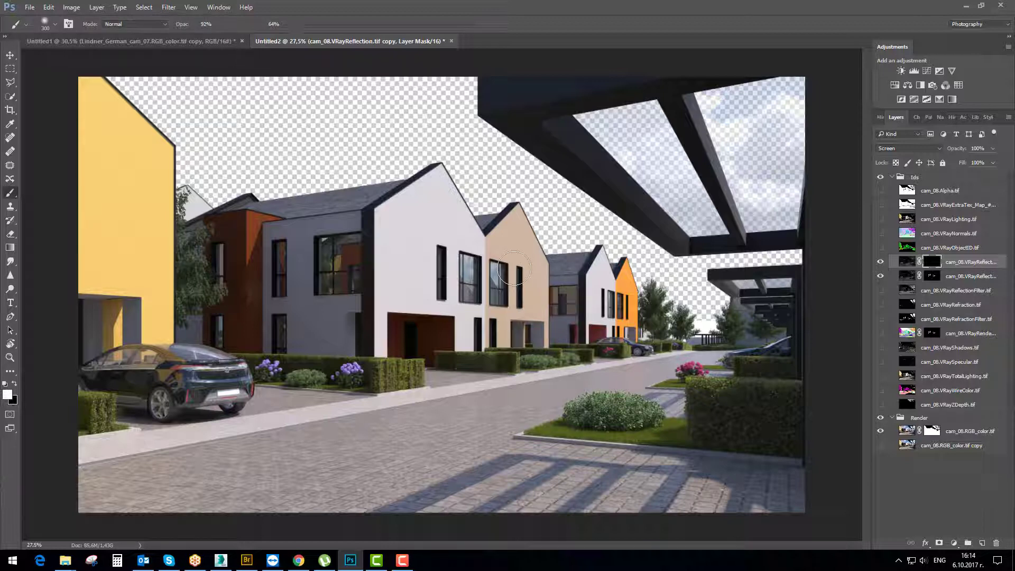
key(bracketright)
key(bracketright)
drag(184, 25, 160, 30)
key(bracketright)
key(bracketright)
right_click(411, 257)
double_click(486, 275)
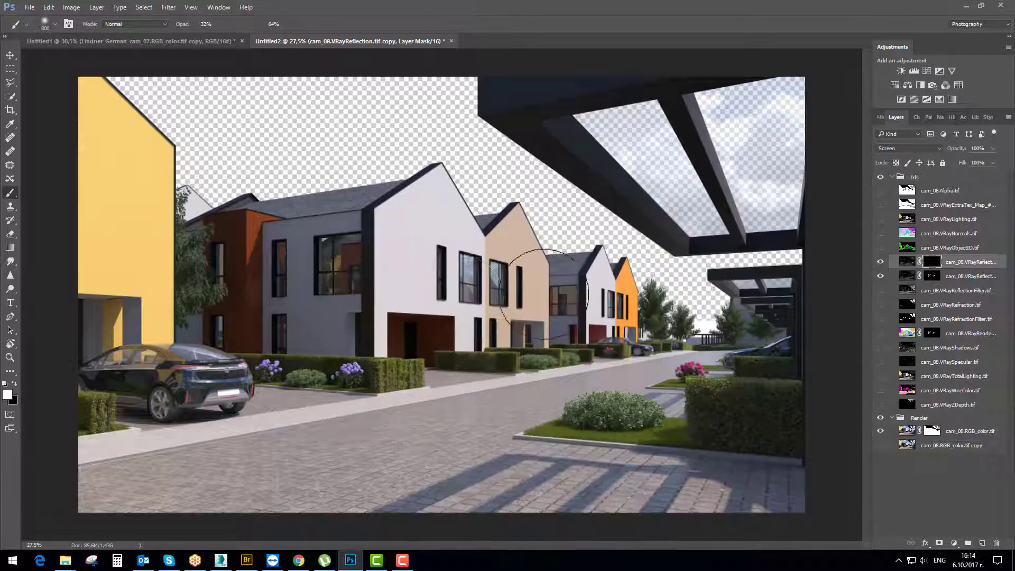
key(bracketright)
key(bracketleft)
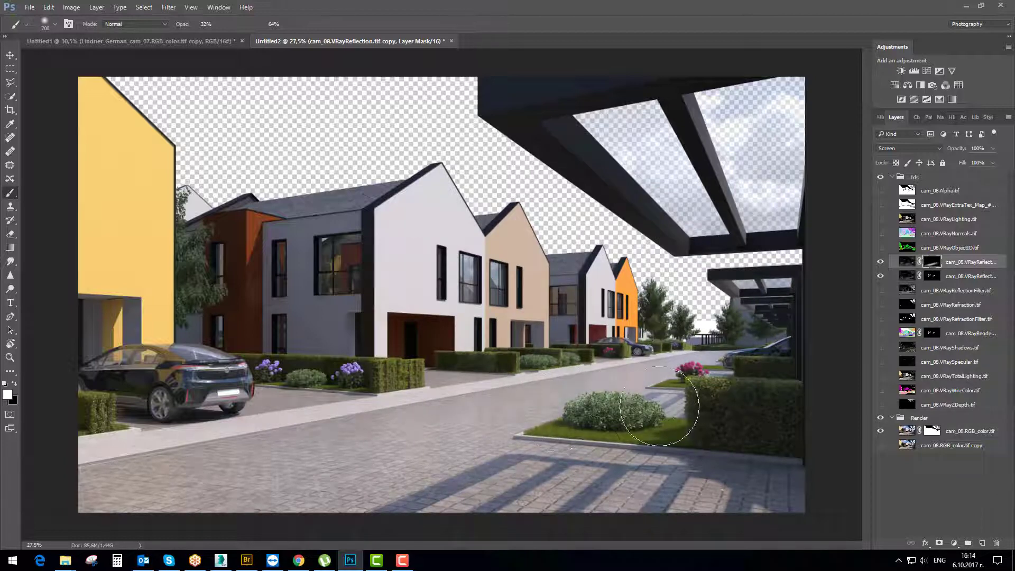
Paint reflections in on the carport's glass roof and the parked black car, and hide the reflection copy to compare
mouse_move(645, 132)
mouse_down()
mouse_move(665, 168)
mouse_move(705, 195)
mouse_move(713, 214)
mouse_move(690, 171)
mouse_move(753, 192)
mouse_move(781, 181)
mouse_move(772, 206)
mouse_move(754, 130)
mouse_move(654, 138)
mouse_move(640, 123)
mouse_move(640, 136)
mouse_move(698, 166)
mouse_move(649, 177)
mouse_up()
mouse_move(211, 380)
mouse_down()
mouse_move(146, 384)
mouse_move(226, 380)
mouse_up()
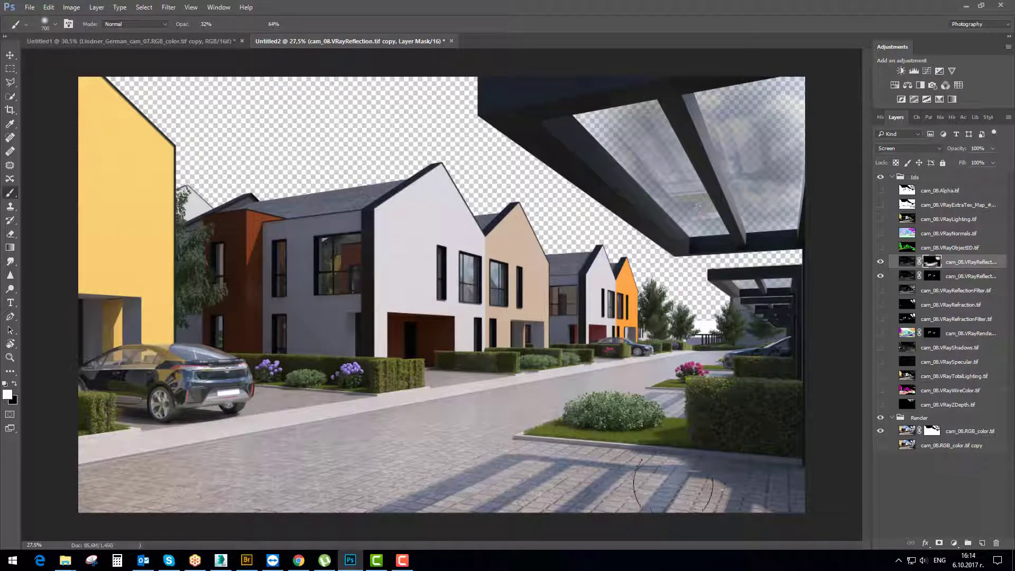
click(881, 261)
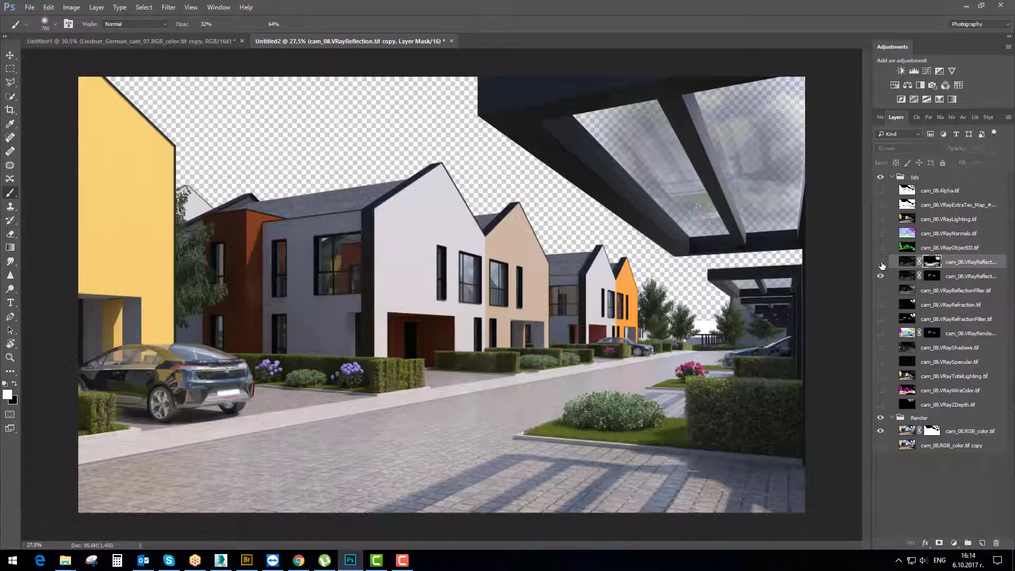
Toggle the visibility of the VRayReflection copy and the original VRayReflection layer to compare their effect on the render
click(881, 262)
click(880, 262)
click(881, 262)
click(881, 262)
click(881, 262)
click(881, 262)
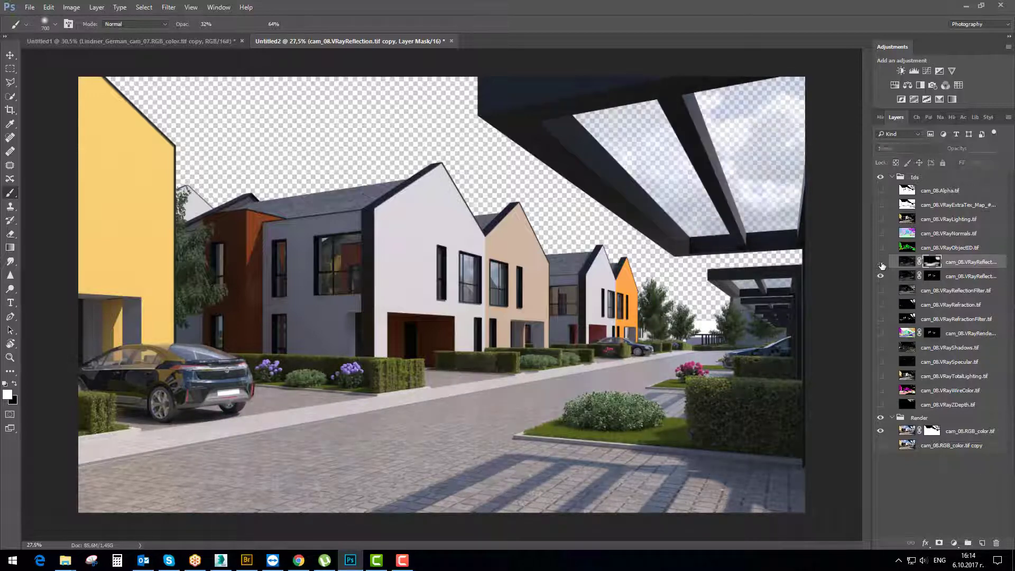
click(881, 262)
click(881, 276)
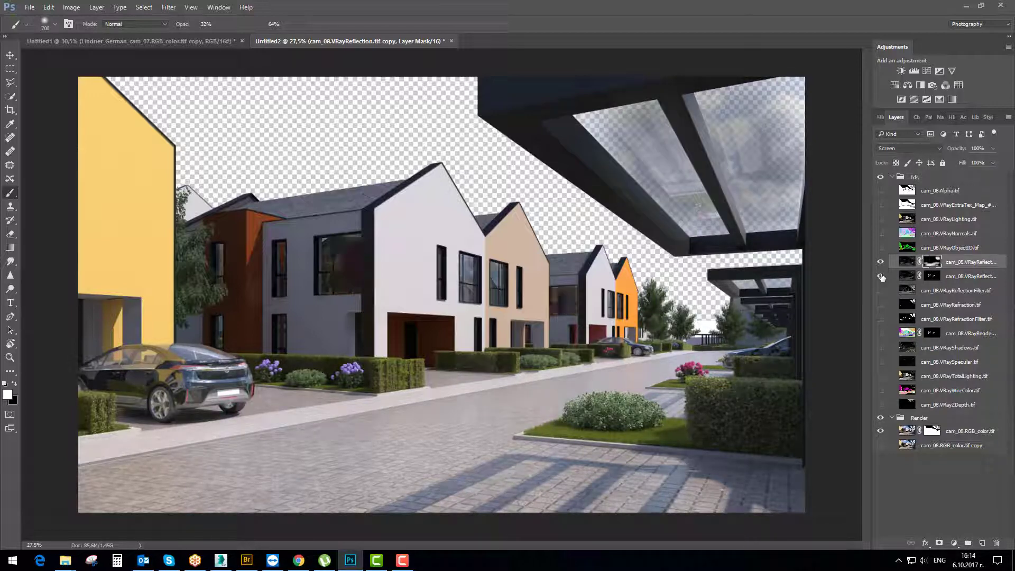
click(881, 276)
click(881, 262)
click(881, 262)
click(881, 262)
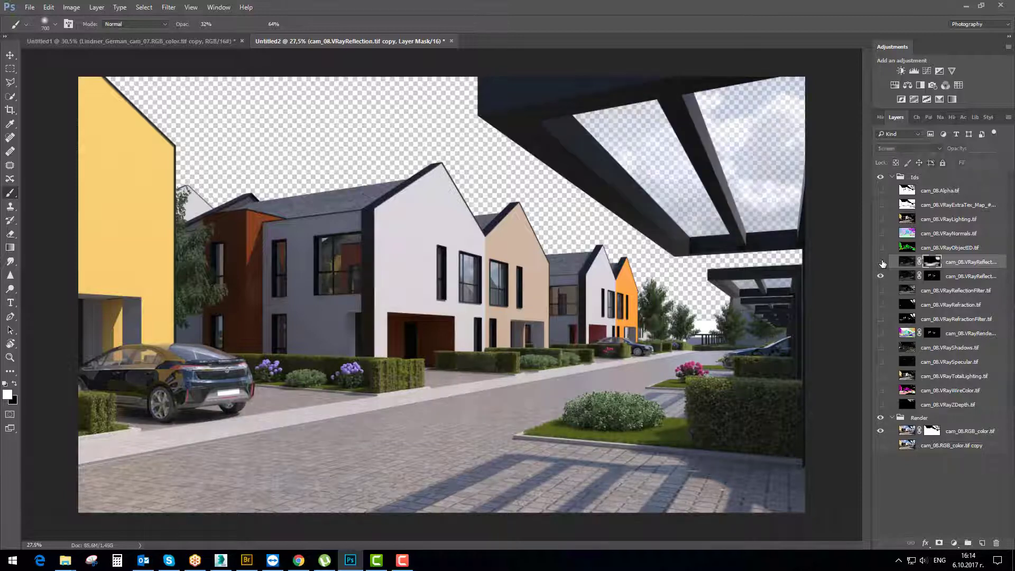
click(880, 261)
Disable and re-enable the VRayReflection copy's layer mask to compare the full and masked reflections
shift+click(933, 262)
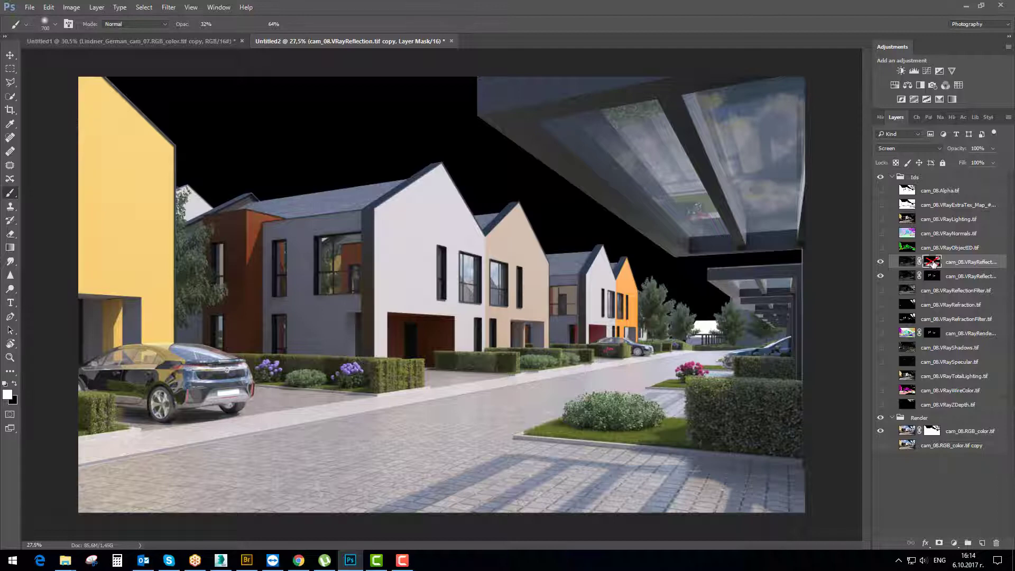
shift+click(934, 262)
shift+click(933, 263)
shift+click(933, 263)
Set the blending mode of the VRayReflection copy to Soft Light
click(909, 264)
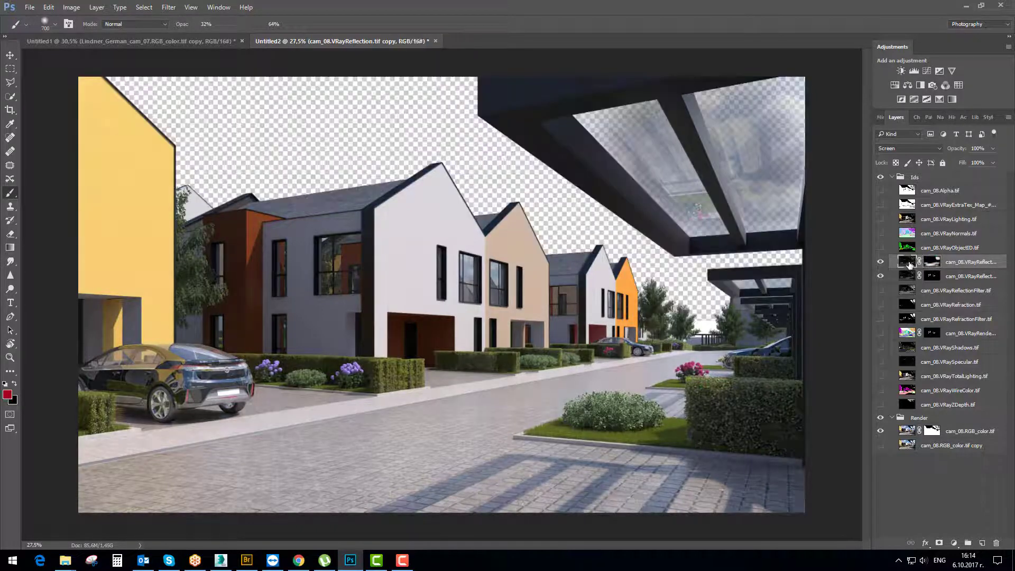
click(897, 148)
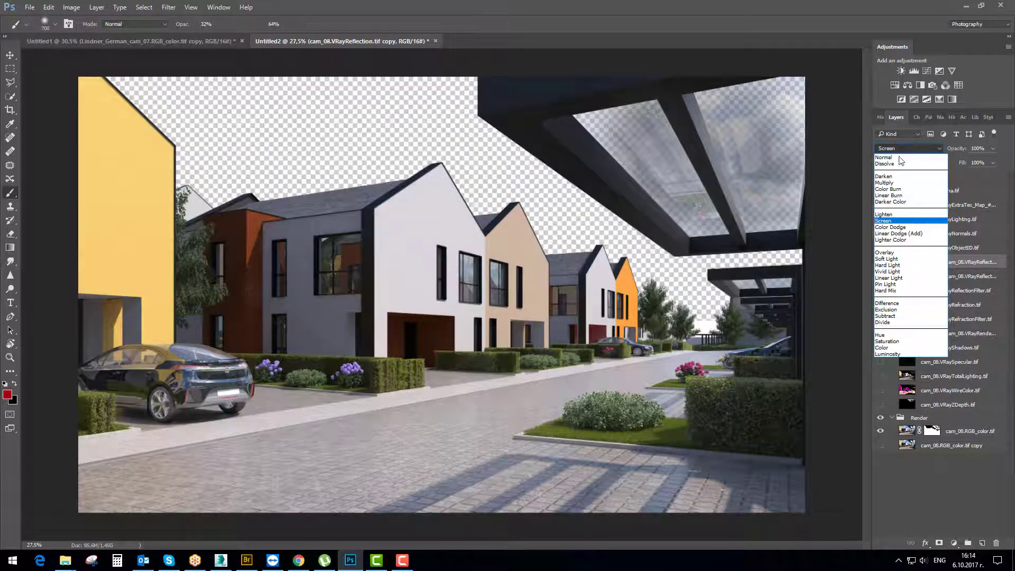
click(889, 258)
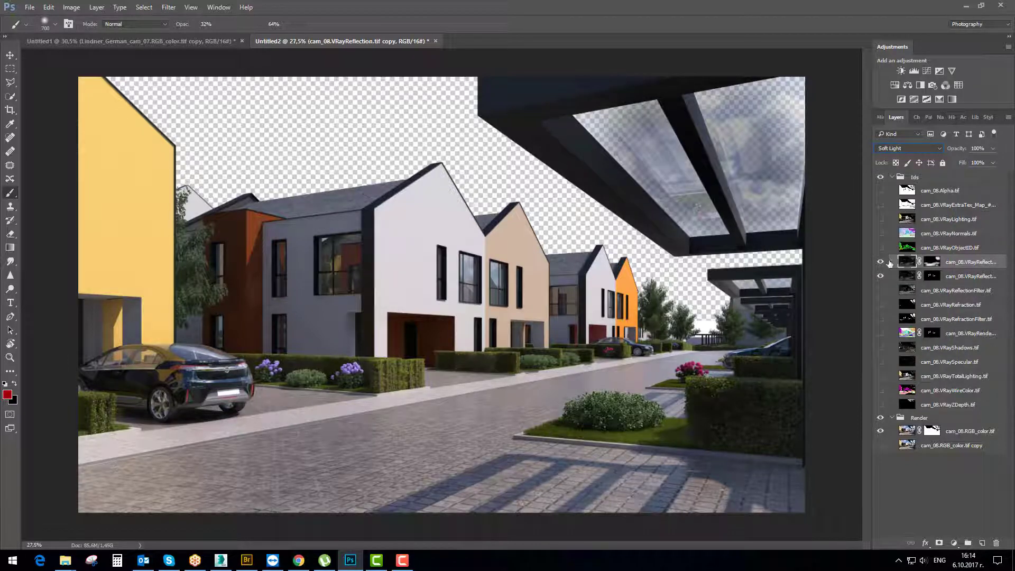
Toggle the Soft Light reflection copy repeatedly to compare the street, carport glass and car with and without it
click(880, 263)
click(880, 263)
click(881, 263)
click(880, 262)
click(881, 263)
click(881, 263)
click(880, 262)
click(880, 262)
click(881, 262)
click(880, 263)
click(881, 263)
click(880, 263)
click(880, 263)
click(880, 263)
click(880, 263)
click(881, 262)
click(880, 263)
click(880, 263)
click(929, 263)
Examine the VRayObjectID pass with it shown and hidden, and display the VRayNormals pass to inspect its surface colours
click(881, 248)
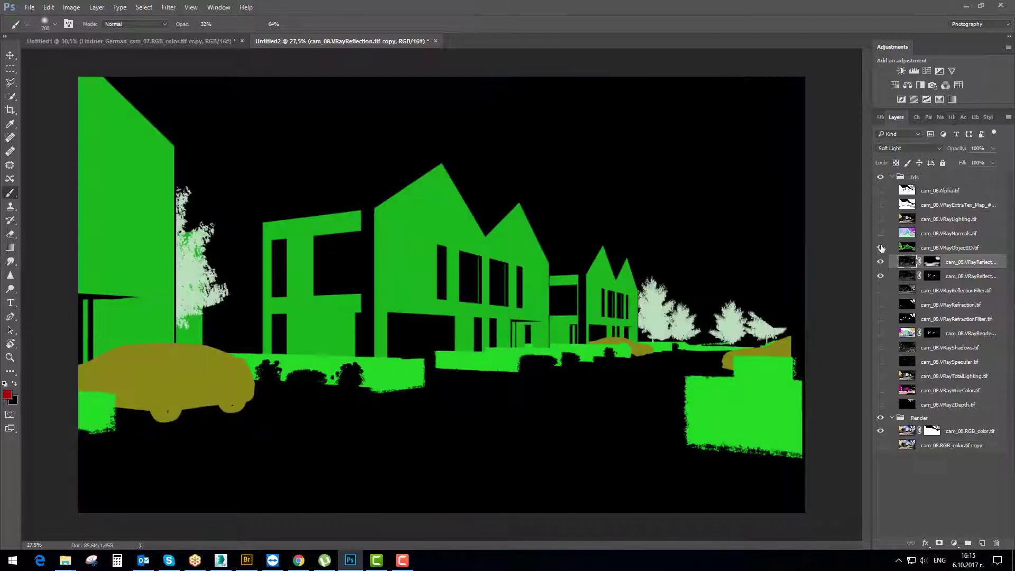
click(881, 248)
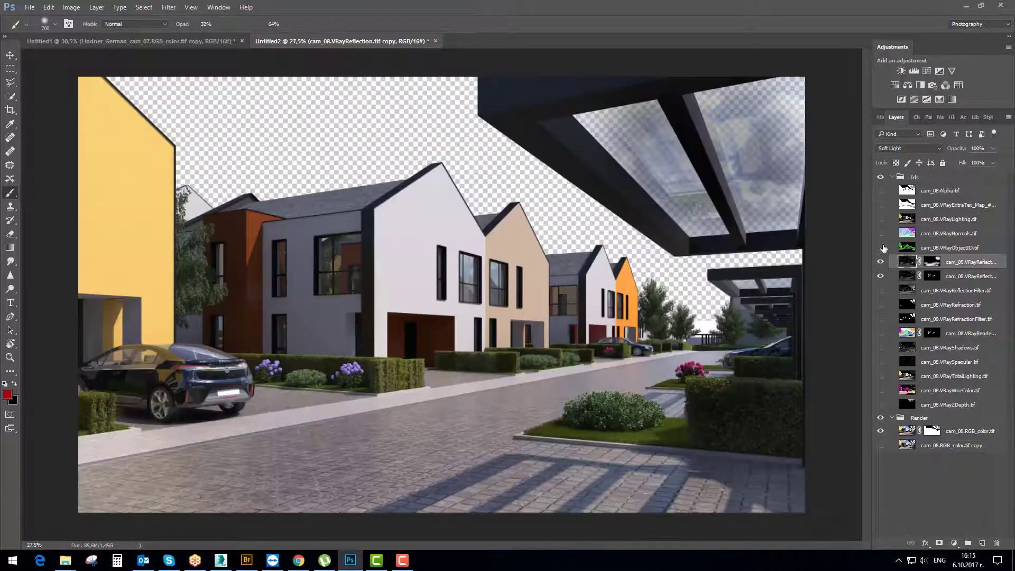
click(881, 248)
click(881, 247)
click(881, 233)
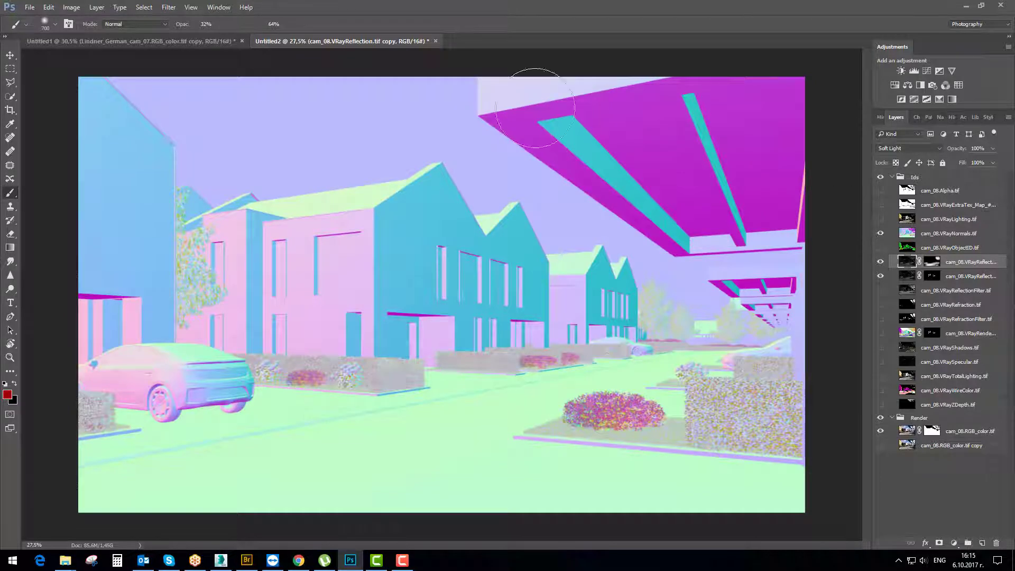
scroll(347, 188, up, 1)
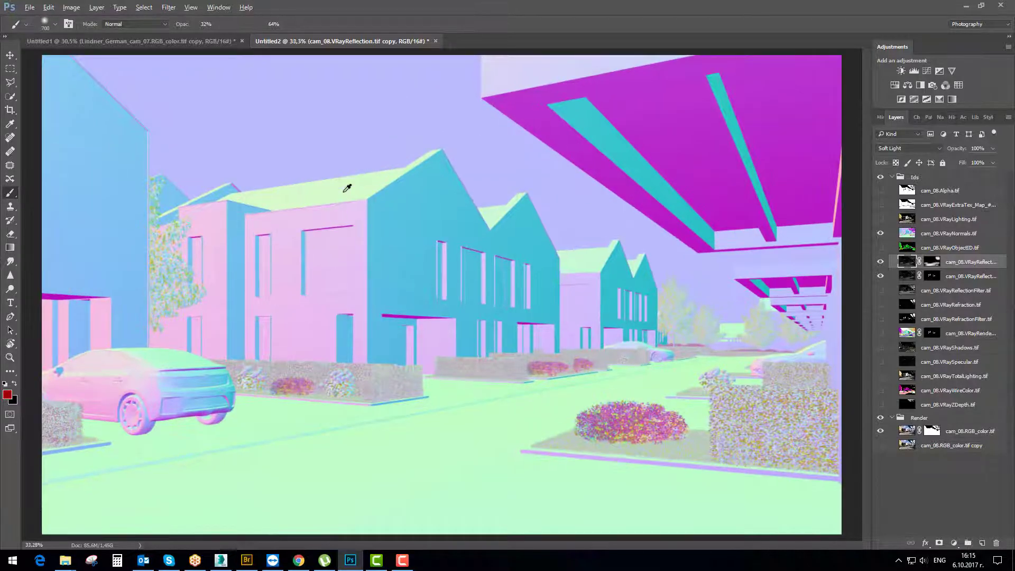
scroll(347, 188, down, 2)
scroll(347, 188, up, 2)
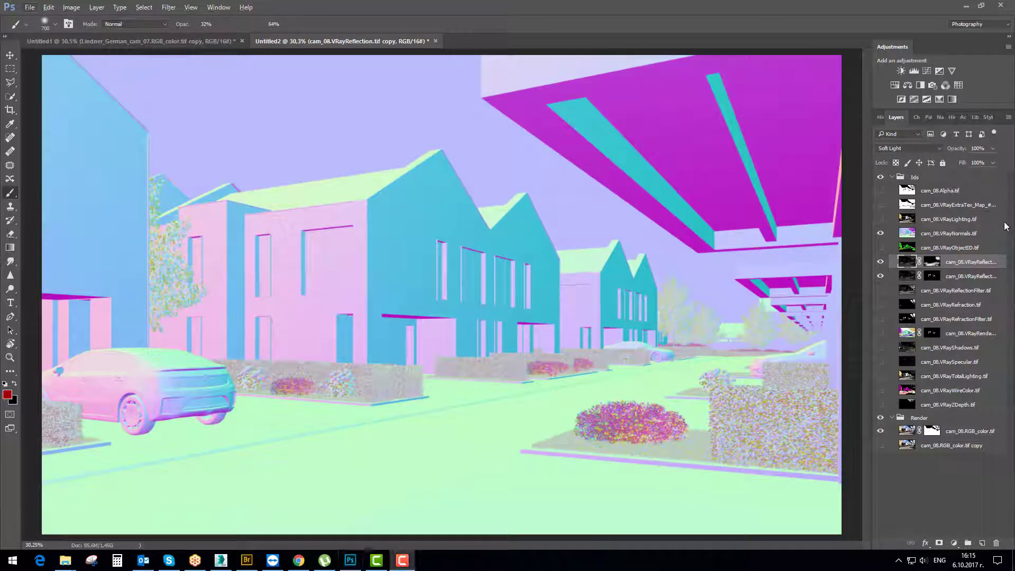
Create a new layer above VRayNormals and set the brush to 100% opacity and size 100
click(905, 233)
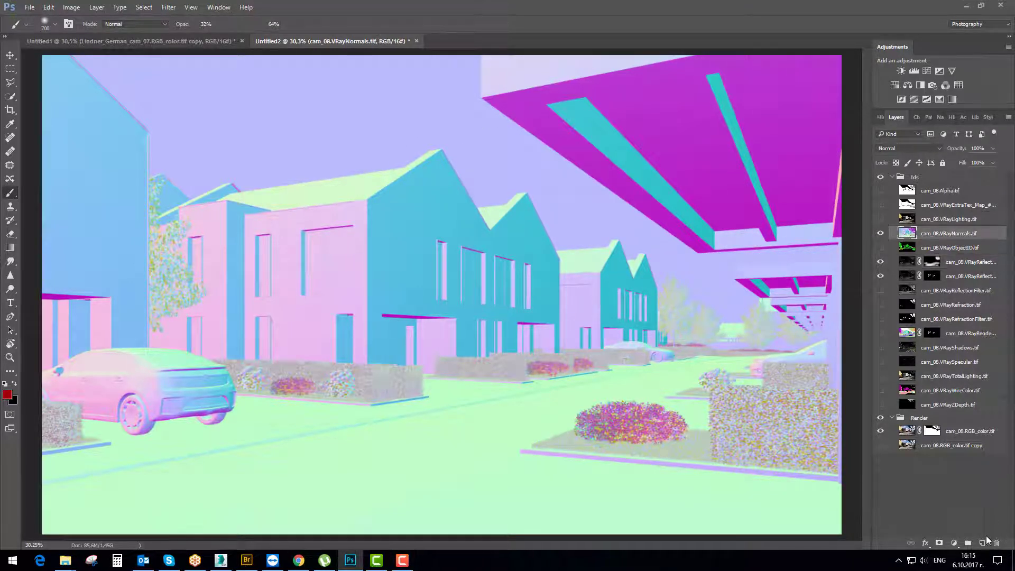
key(ctrl+shift+alt+n)
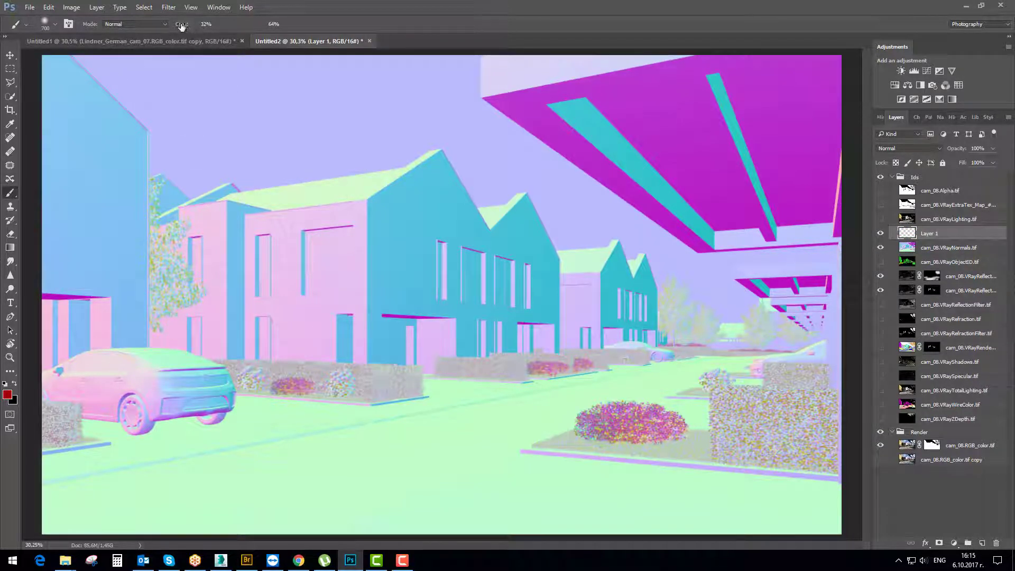
drag(182, 25, 325, 38)
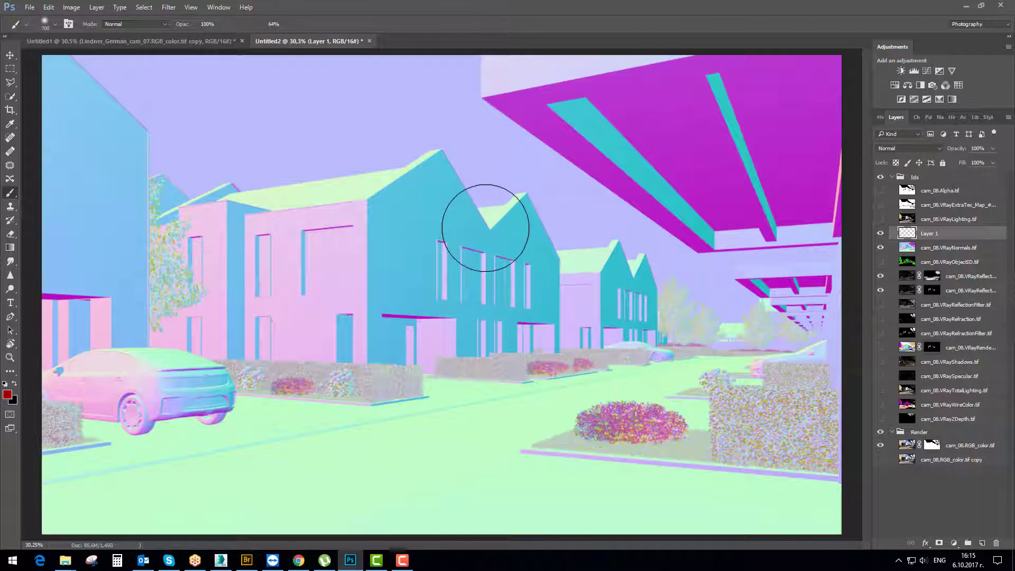
key(bracketleft)
key(bracketleft)
key(bracketleft)
key(bracketleft)
key(bracketleft)
key(bracketleft)
key(bracketleft)
key(bracketleft)
key(bracketleft)
key(bracketleft)
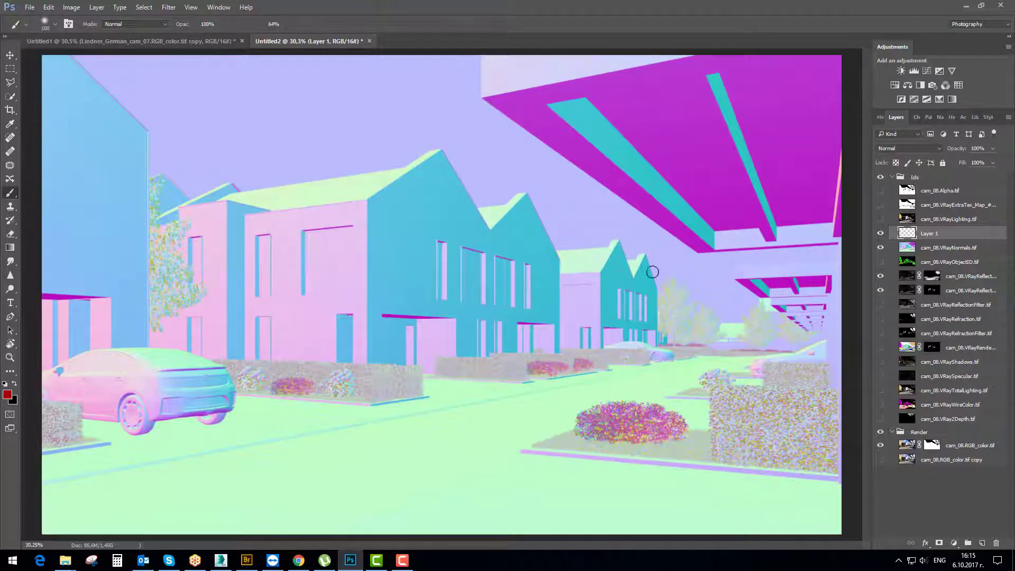
Sketch red X, Y and Z axes with their letters over the houses on the new layer, and delete that layer
click(648, 270)
shift+click(232, 132)
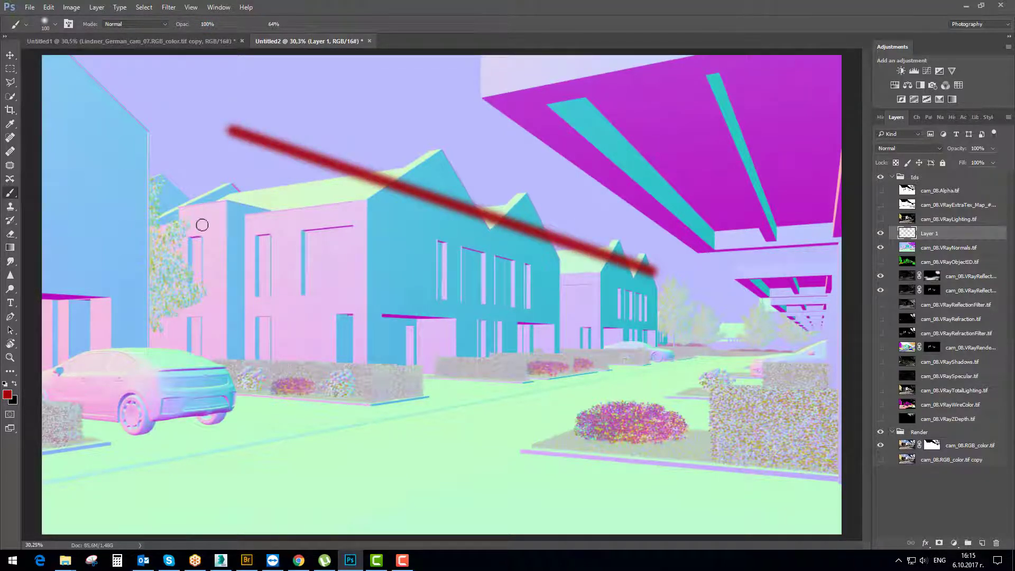
click(163, 226)
shift+click(797, 117)
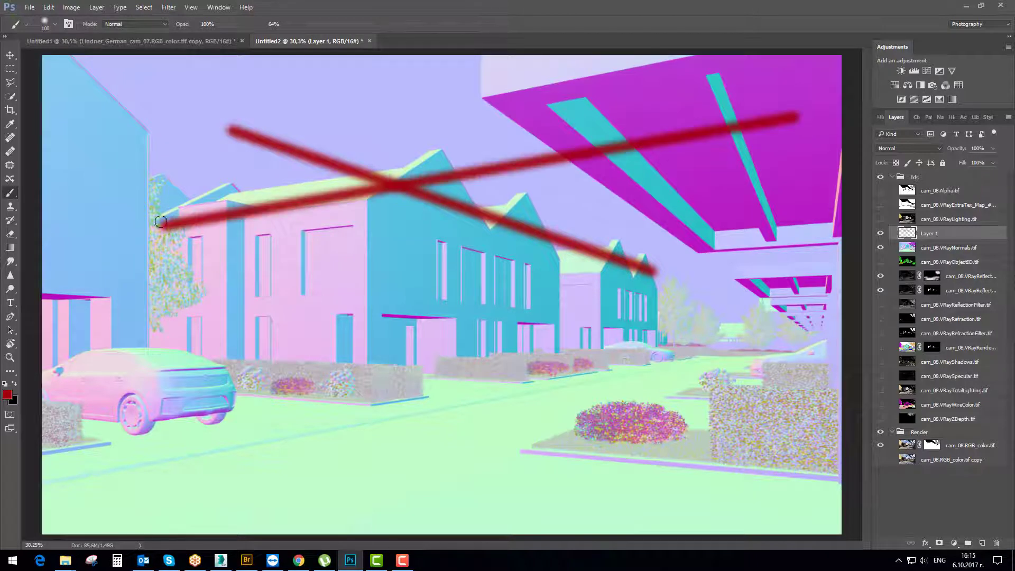
drag(169, 92, 211, 117)
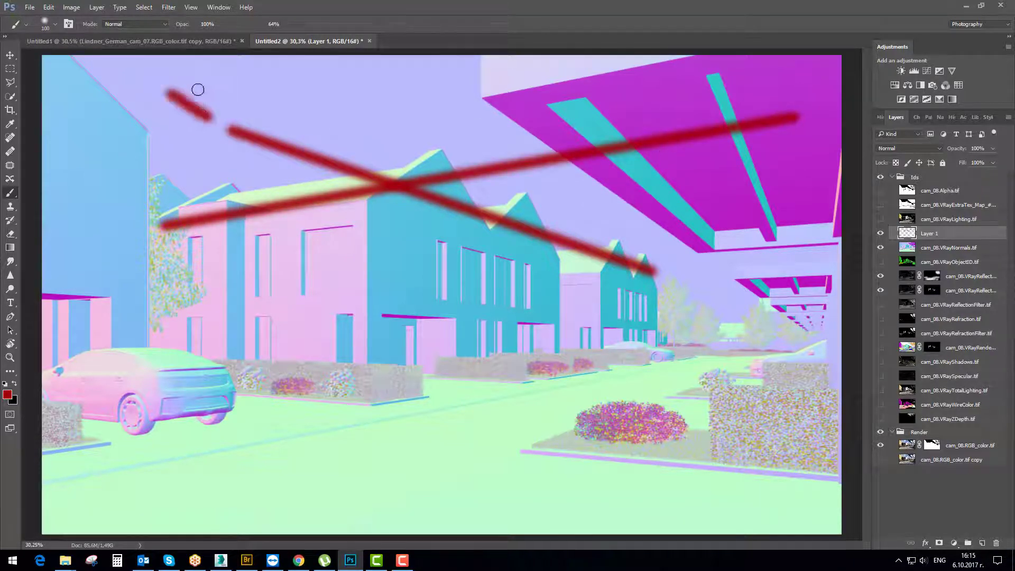
drag(204, 83, 153, 113)
mouse_move(792, 86)
mouse_down()
mouse_move(831, 88)
mouse_move(796, 155)
mouse_up()
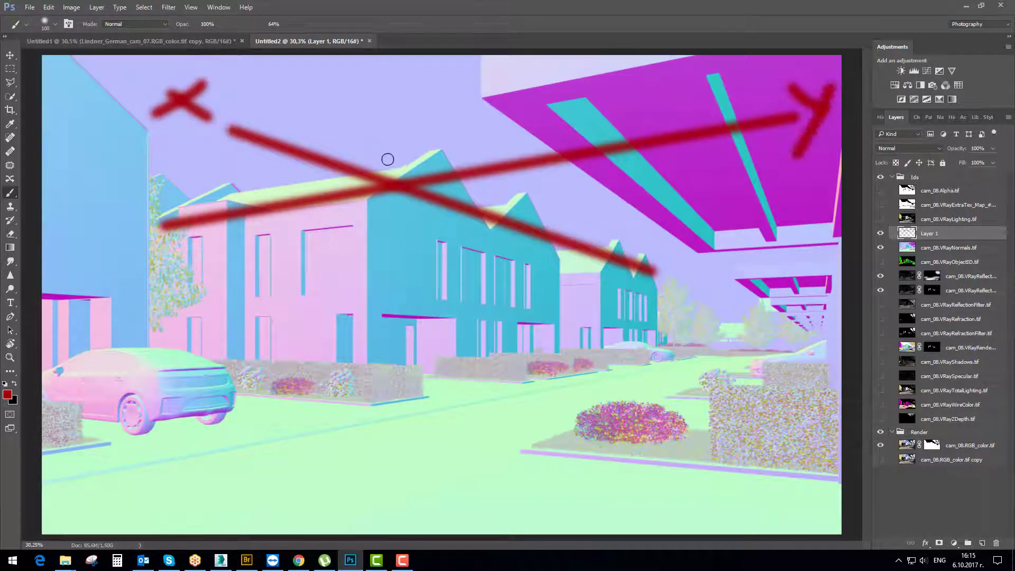
mouse_move(392, 181)
mouse_down()
mouse_move(384, 82)
mouse_move(426, 74)
mouse_move(467, 91)
mouse_up()
drag(261, 190, 340, 177)
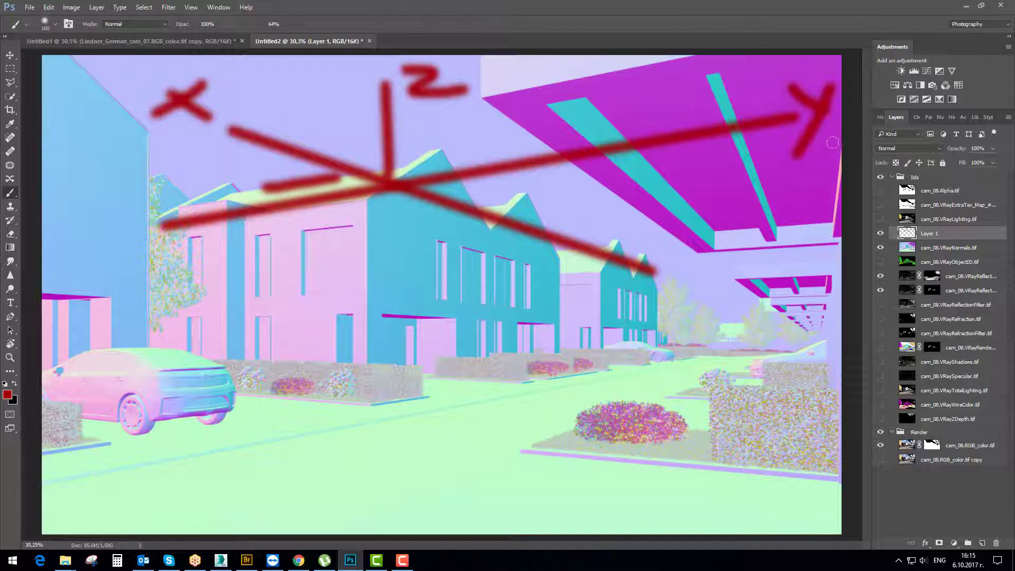
key(Delete)
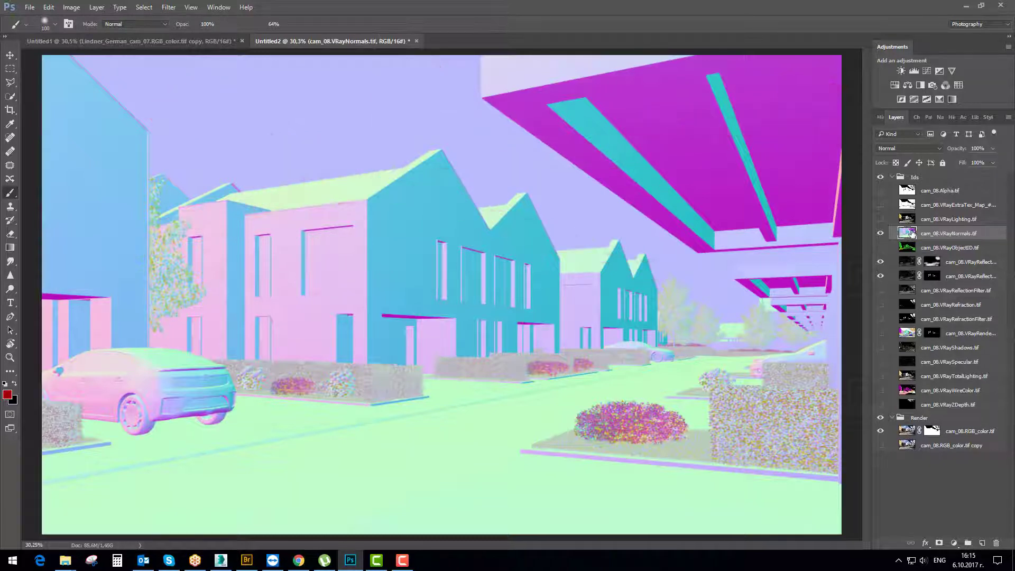
key(v)
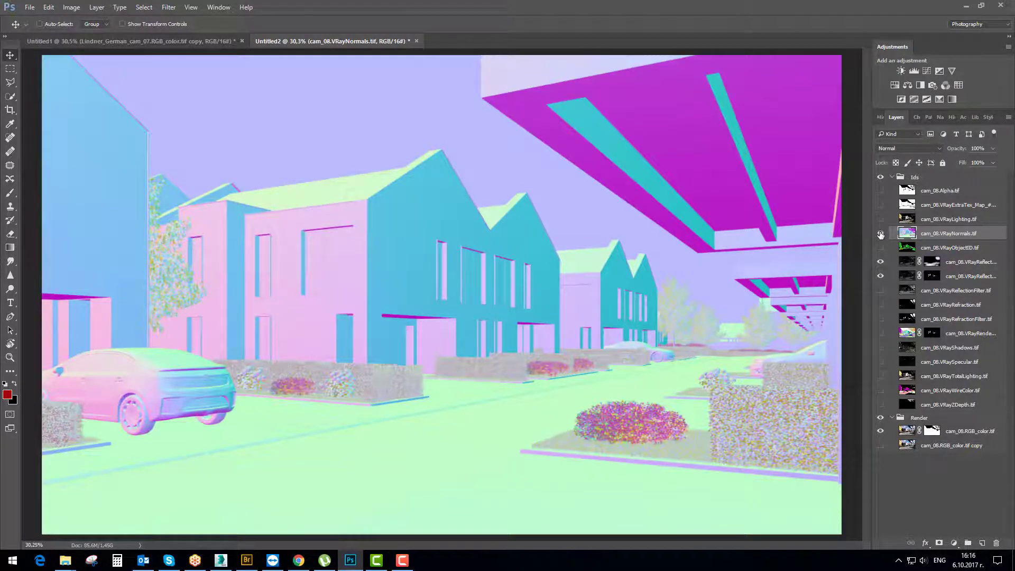
Compare the VRayNormals pass with the render, leave it hidden, and briefly view the VRayTotalLighting pass
click(880, 234)
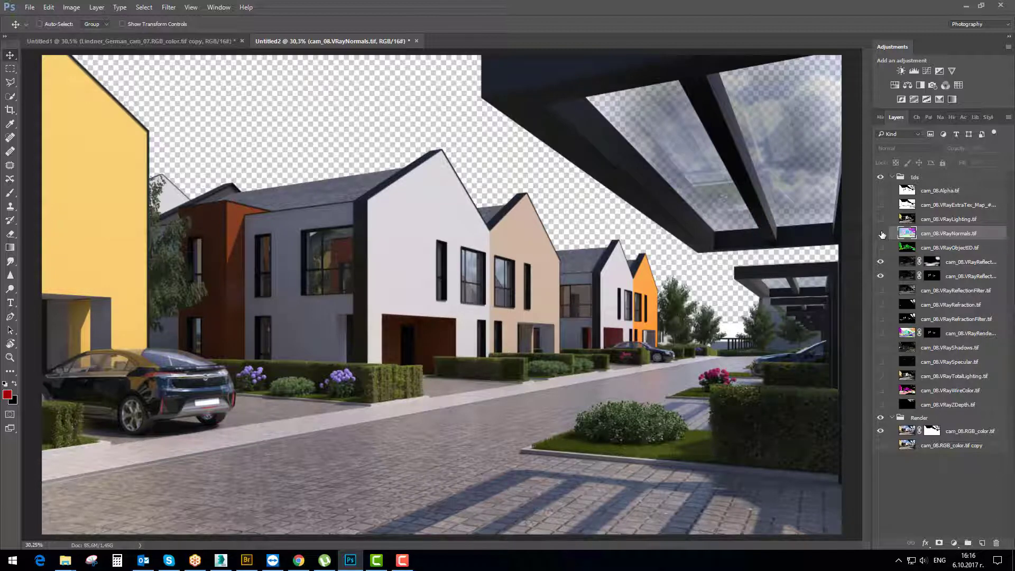
click(881, 233)
click(881, 234)
click(881, 234)
click(881, 234)
click(880, 234)
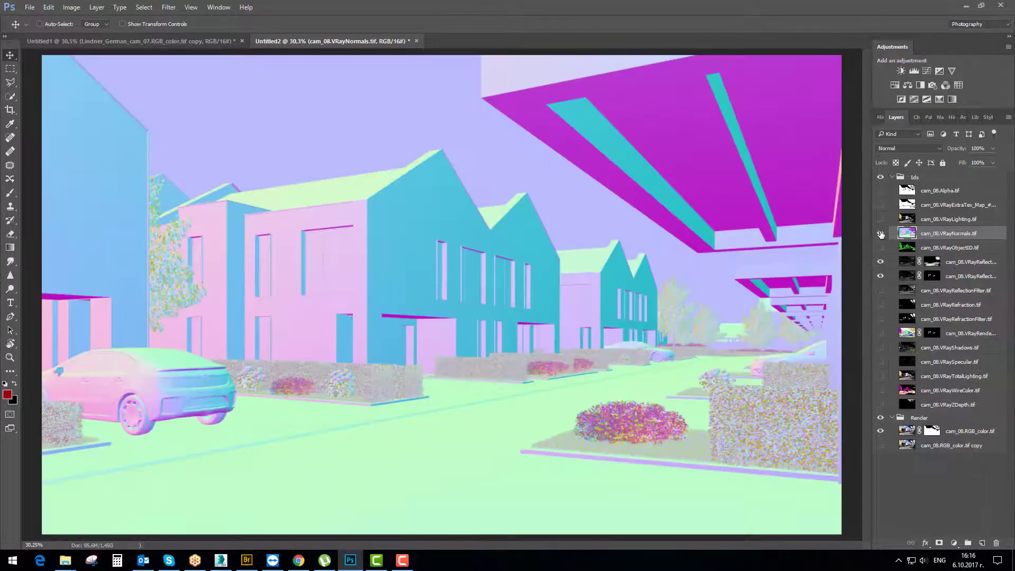
click(880, 234)
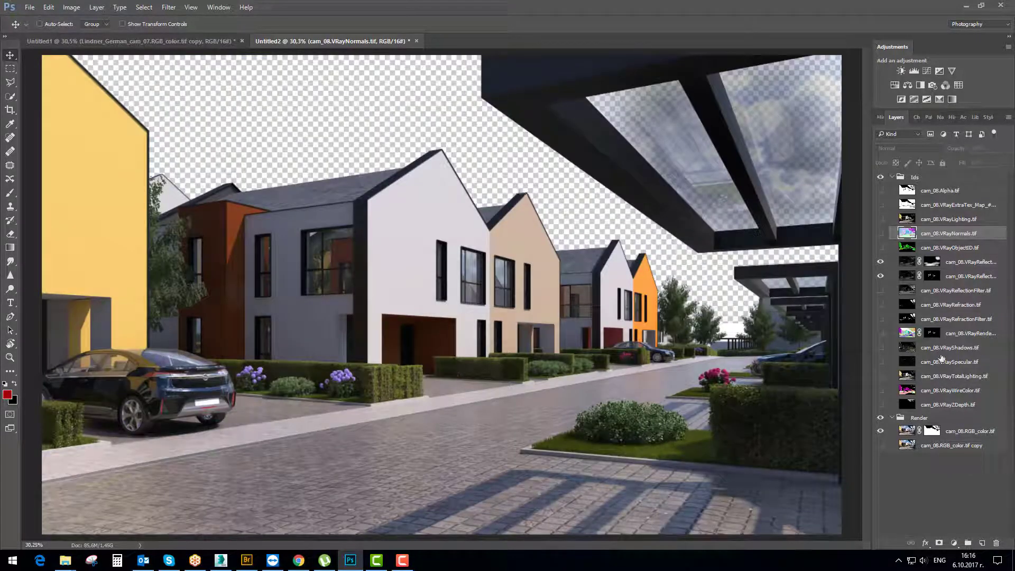
click(880, 376)
click(880, 375)
Show the VRayRenderID pass, disable its layer mask to view all its colours, and hide the layer again
double_click(906, 292)
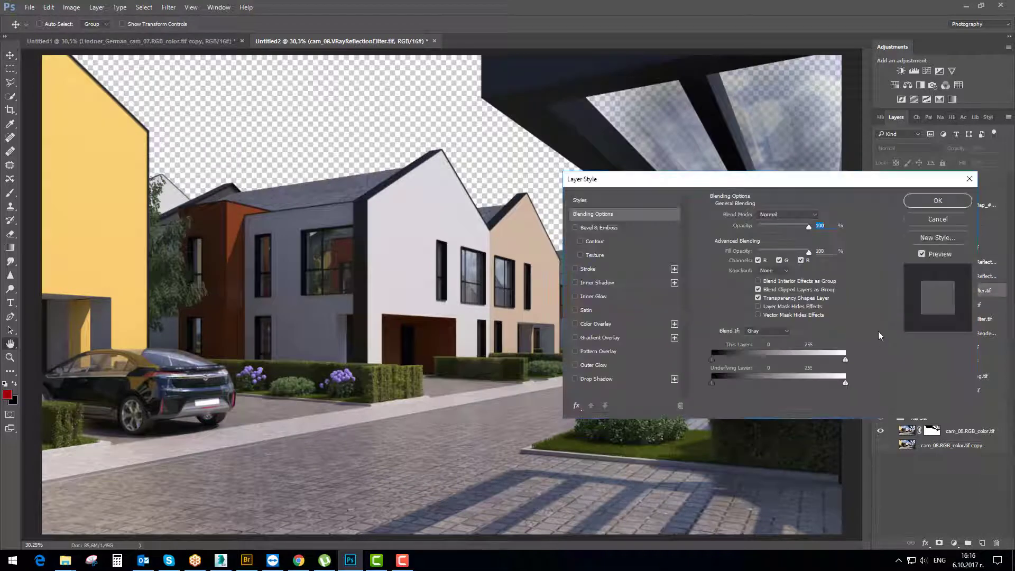
key(Escape)
click(907, 333)
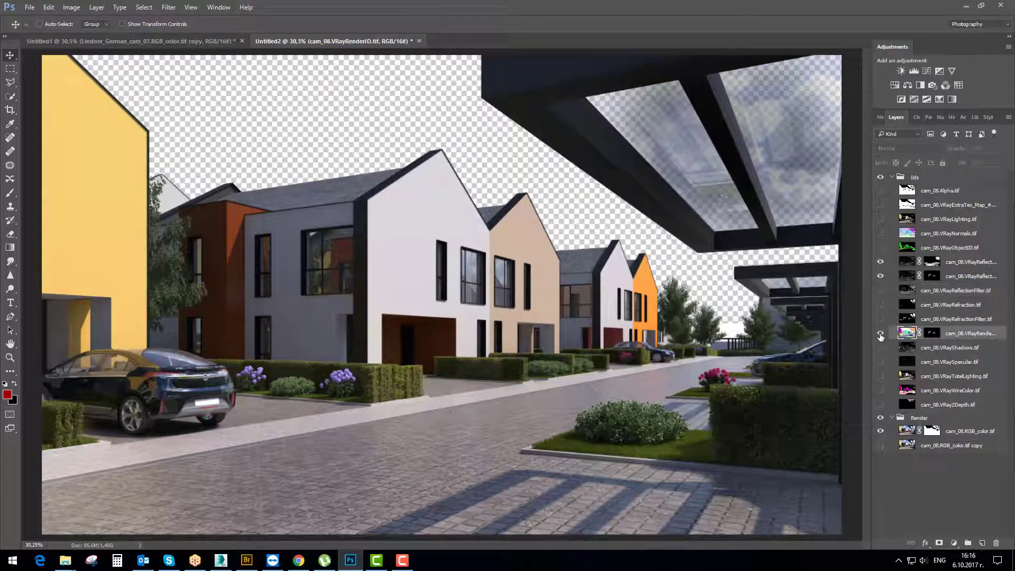
click(880, 334)
click(881, 335)
click(880, 335)
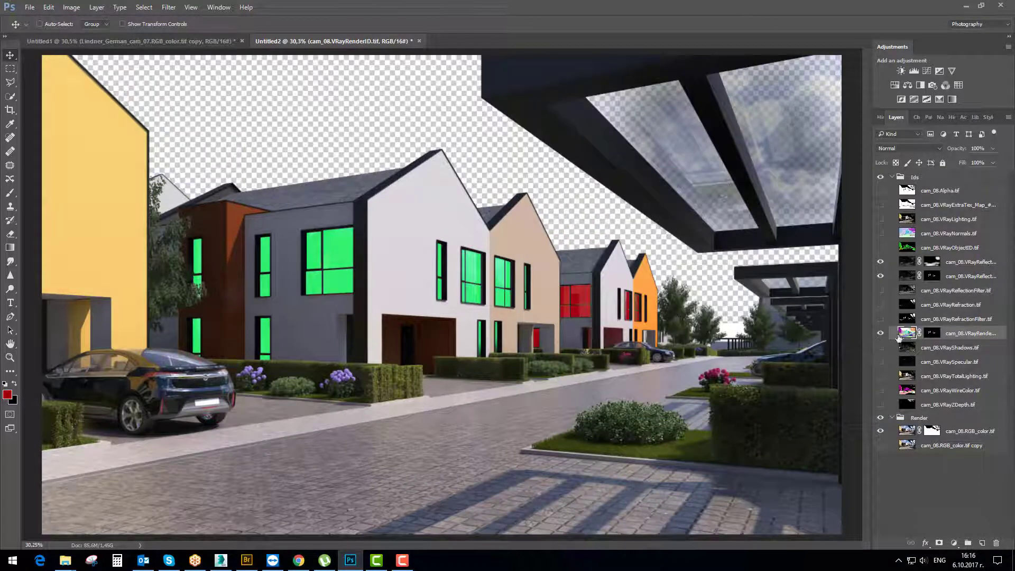
shift+click(932, 333)
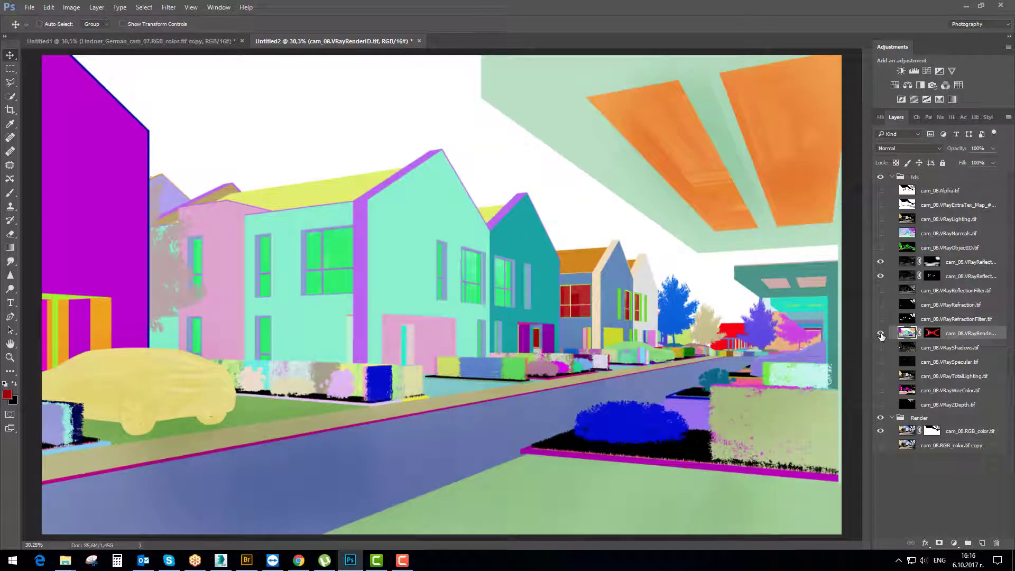
click(881, 333)
Show and select the VRayWireColor layer, and view it isolated before restoring the other visible layers
click(881, 391)
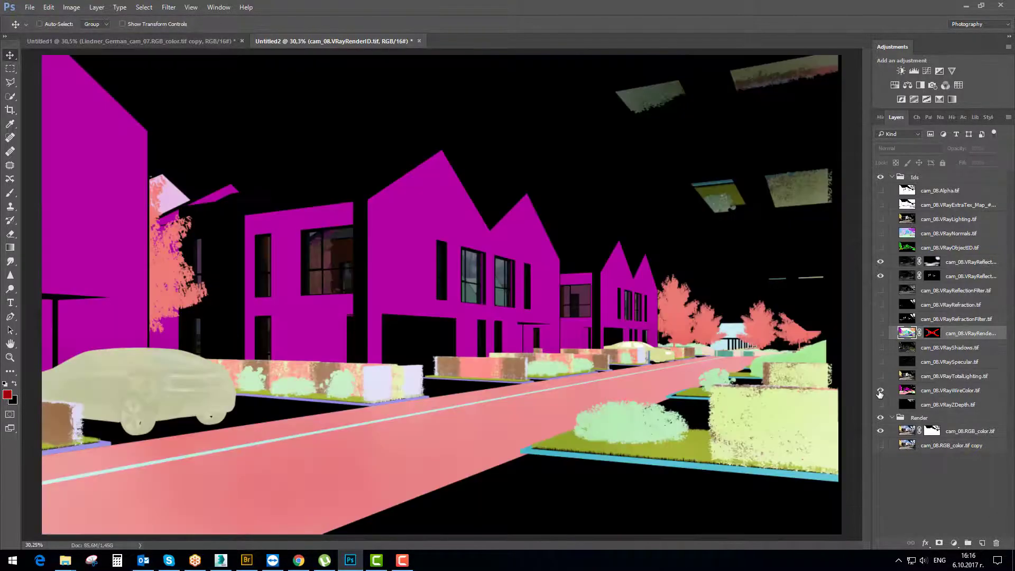
click(905, 394)
click(880, 391)
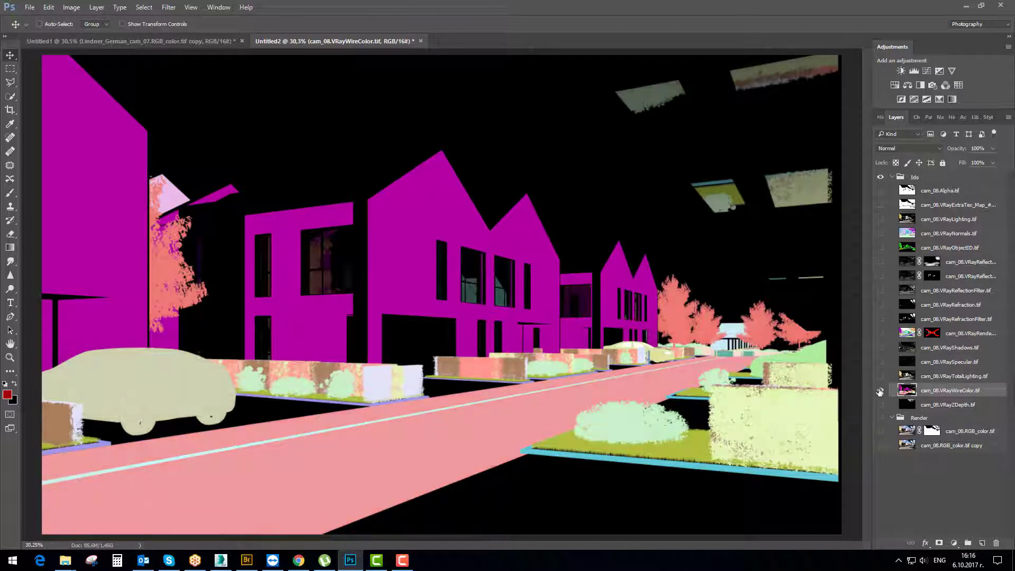
click(881, 391)
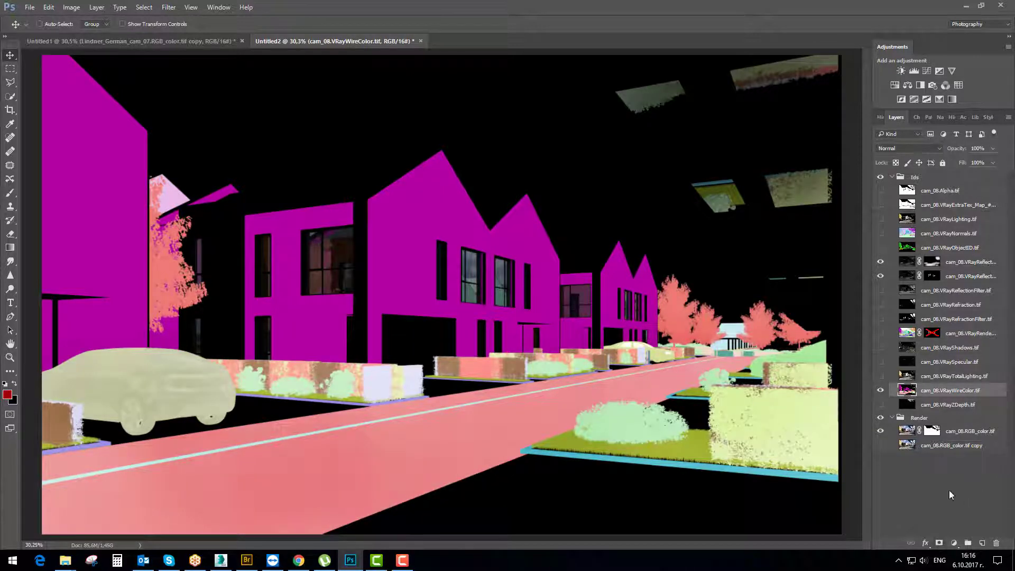
Add a layer mask to the VRayWireColor layer and try masking it to the bush and hedge colours with Color Range
click(939, 543)
click(144, 8)
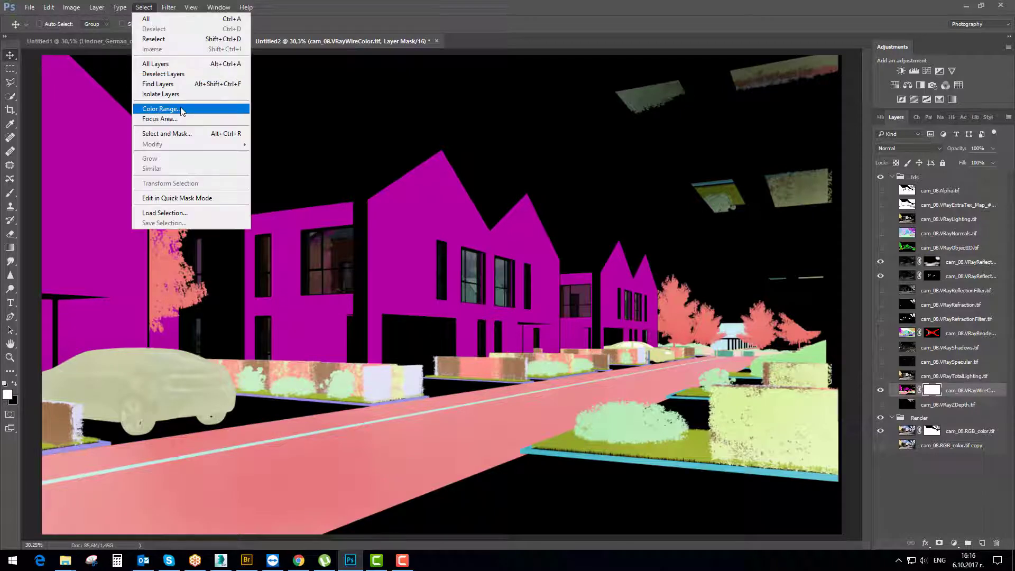
click(159, 110)
click(313, 380)
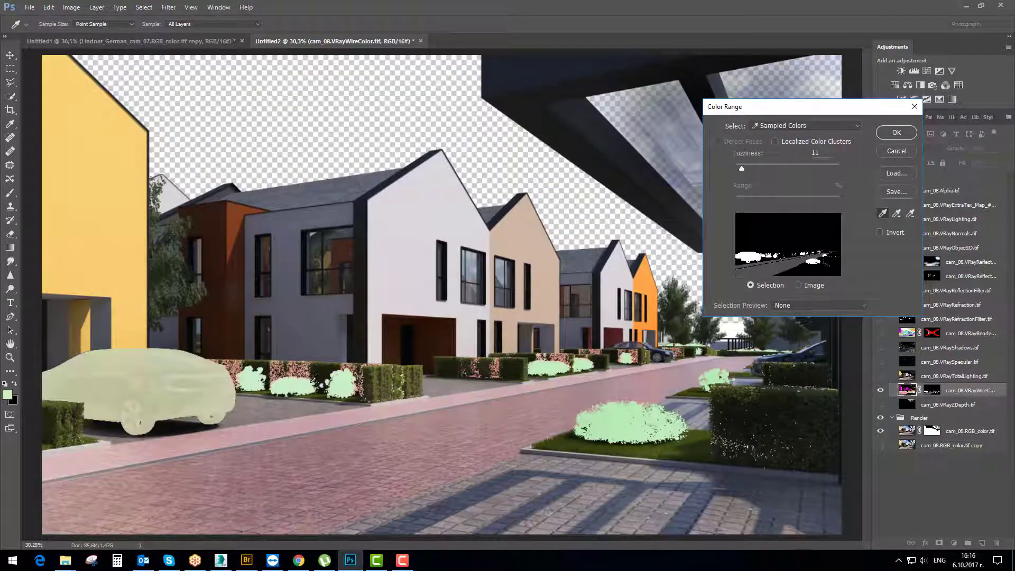
shift+click(775, 411)
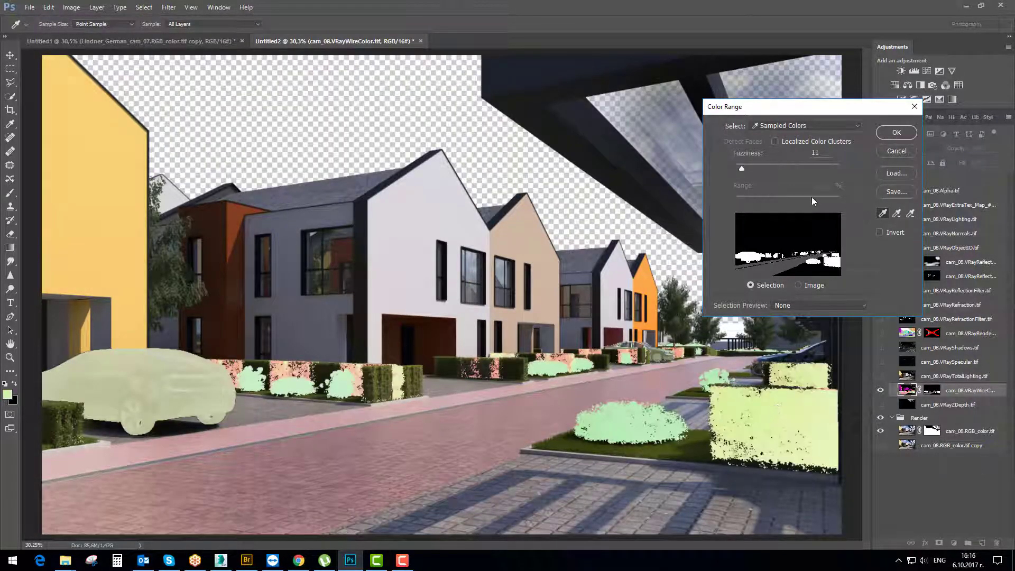
mouse_move(737, 169)
mouse_down()
mouse_move(785, 170)
mouse_move(722, 167)
mouse_move(749, 163)
mouse_up()
shift+click(679, 299)
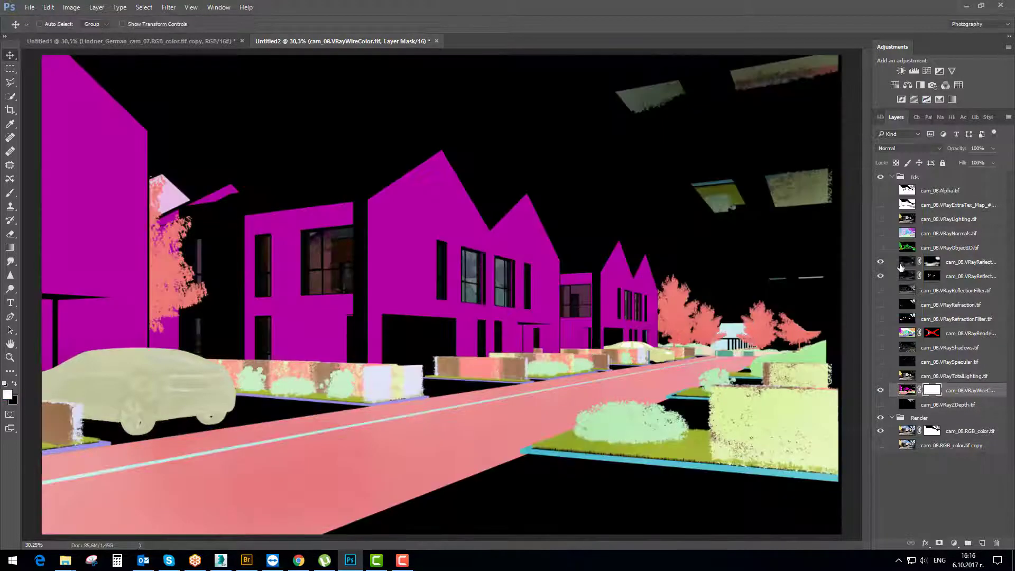
Briefly view the VRayNormals pass, and show and select the VRayObjectID layer
click(882, 234)
click(881, 233)
click(881, 248)
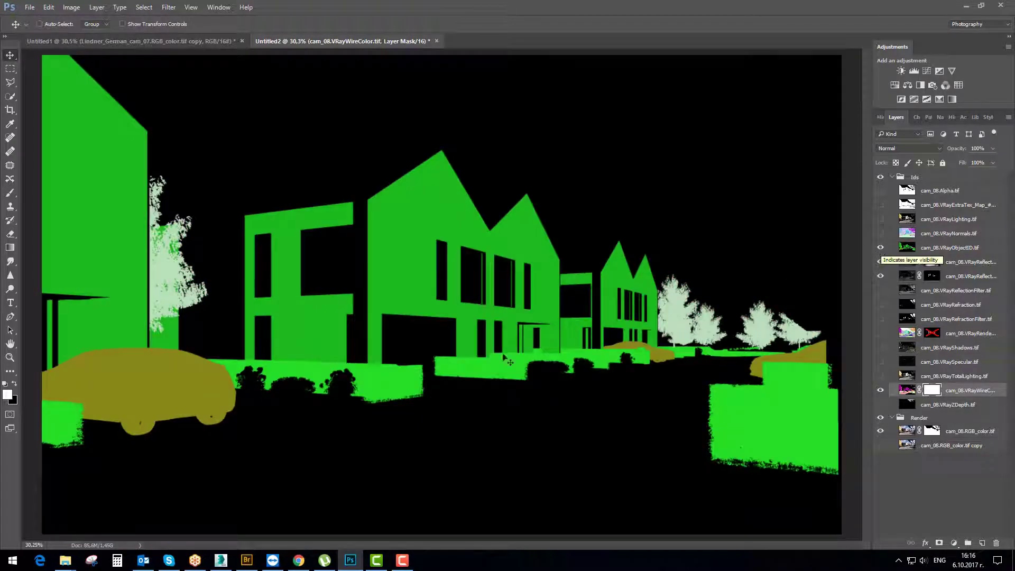
click(907, 250)
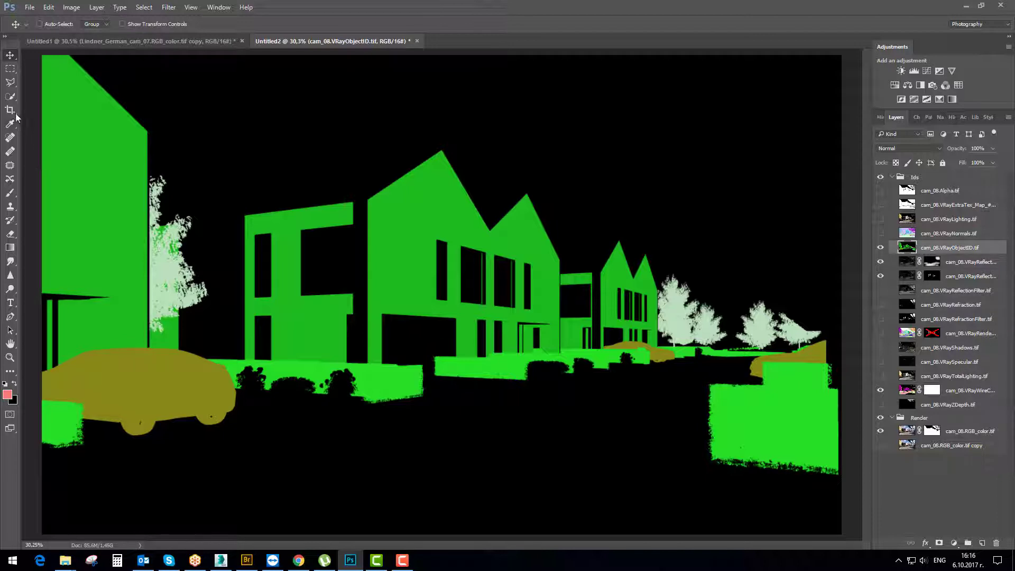
Use the Magic Wand on the VRayObjectID pass to select the large foreground hedge, and check the selection against the render
click(10, 96)
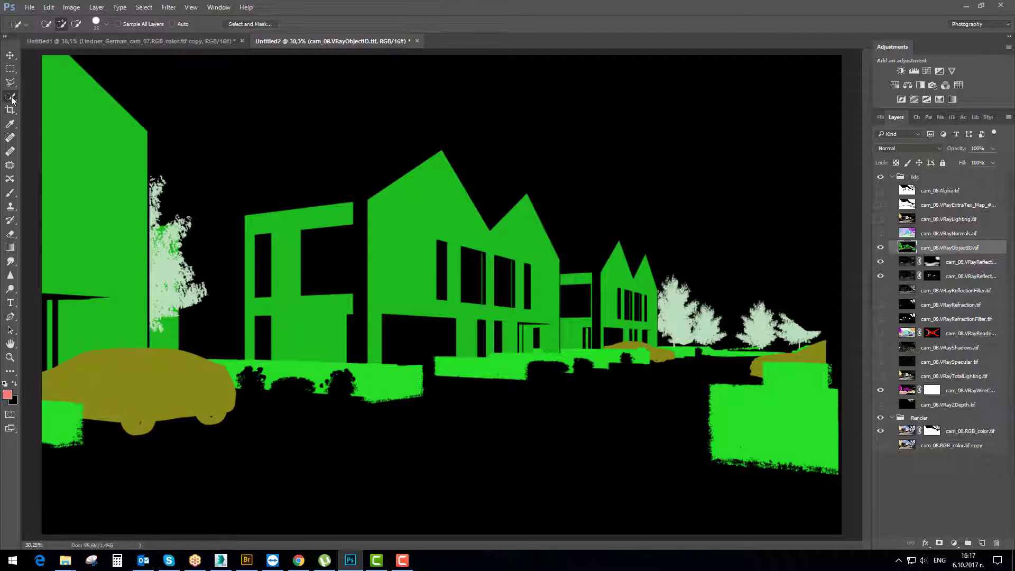
right_click(12, 99)
click(50, 107)
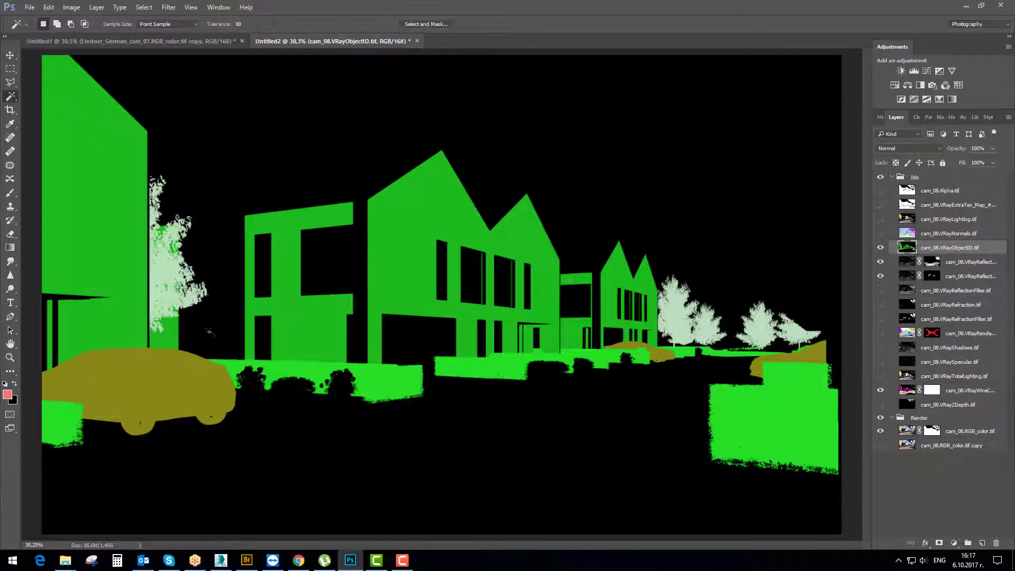
click(386, 378)
click(807, 391)
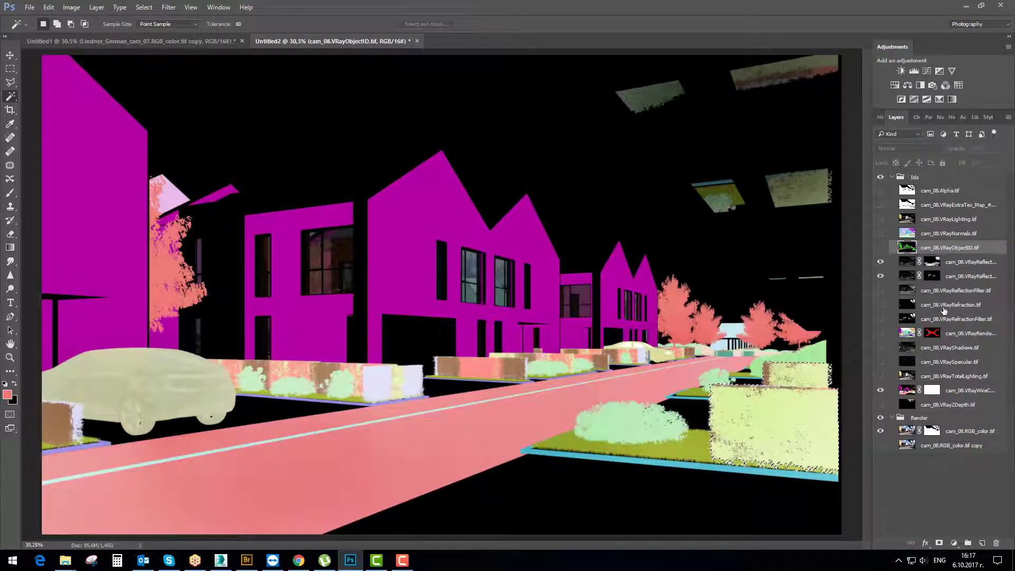
click(880, 390)
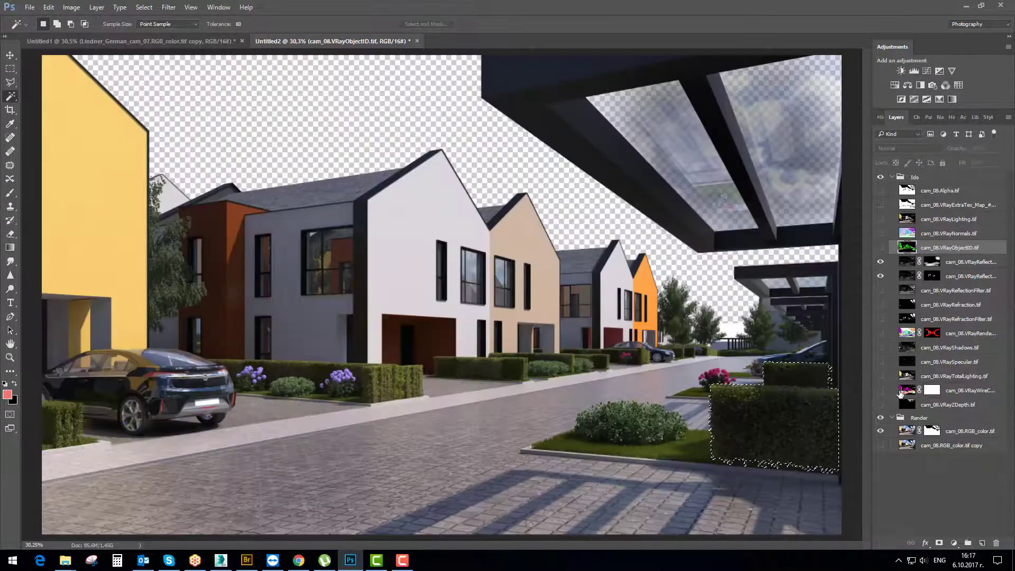
click(880, 390)
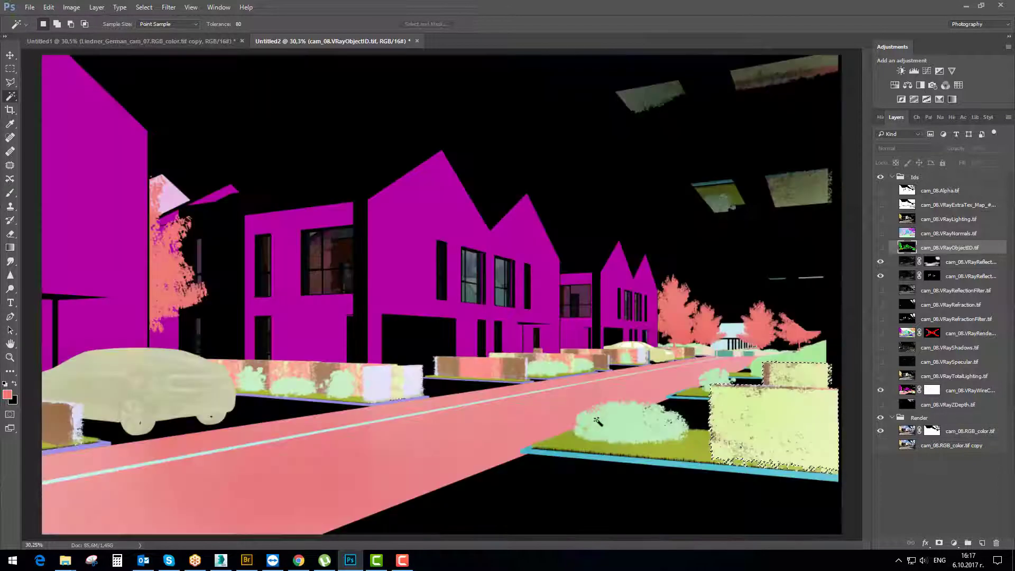
shift+click(376, 383)
scroll(374, 387, up, 8)
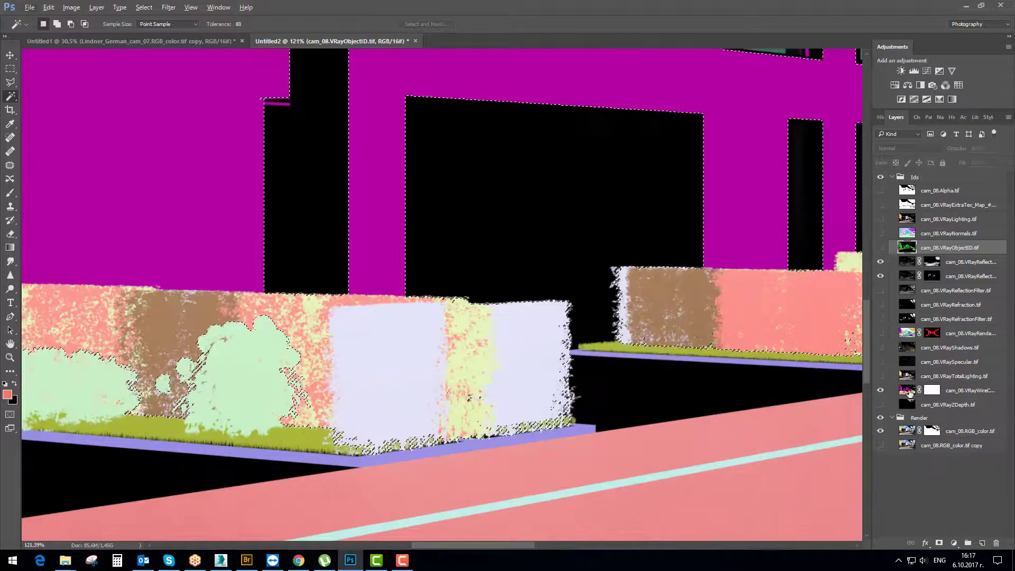
key(ctrl+d)
click(421, 370)
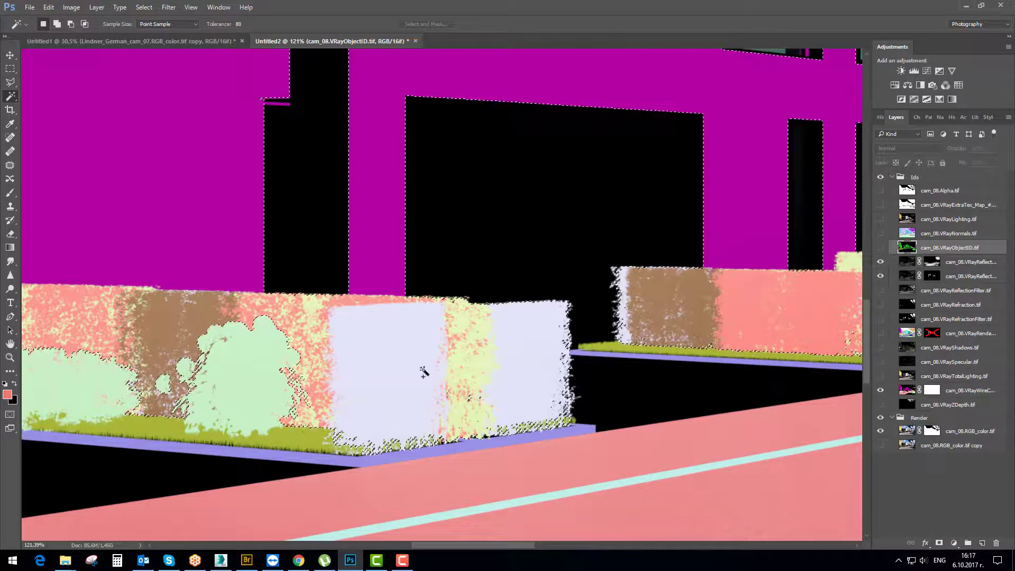
key(ctrl+d)
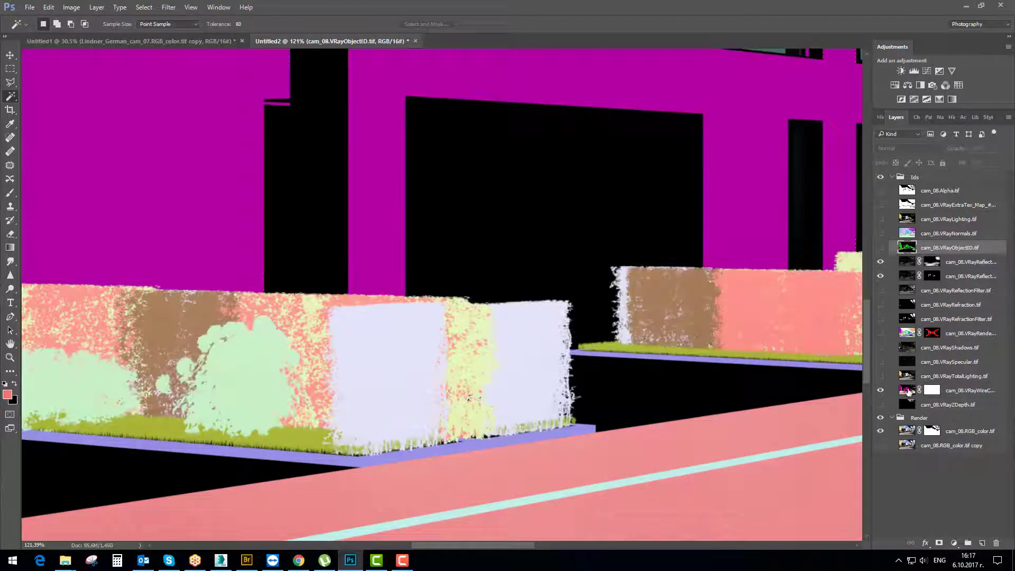
Make the VRayWireColor layer active and select the hedges and planting strips in front of the nearest houses with the Magic Wand
click(907, 391)
key(ctrl+z)
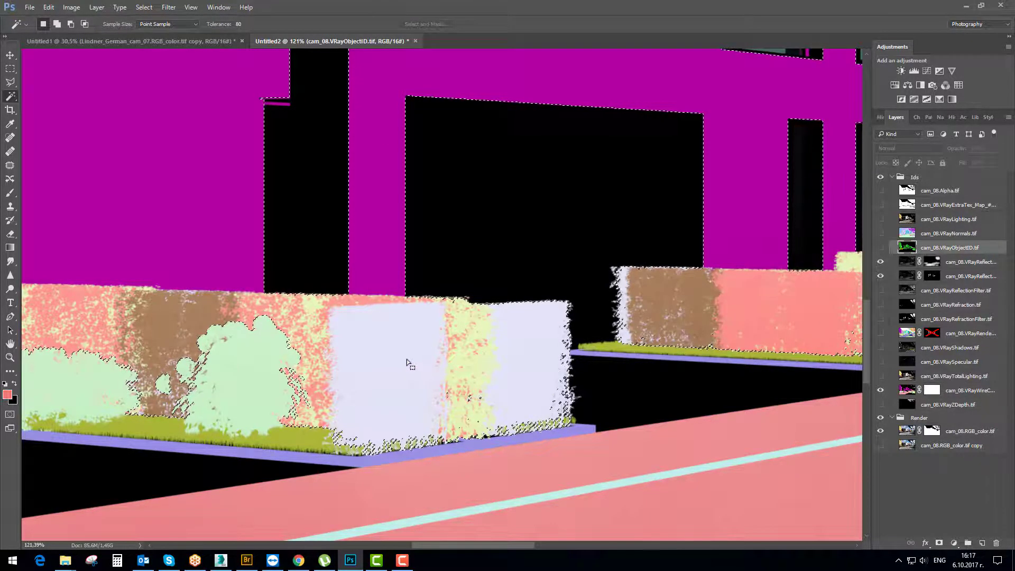
key(ctrl+z)
click(400, 361)
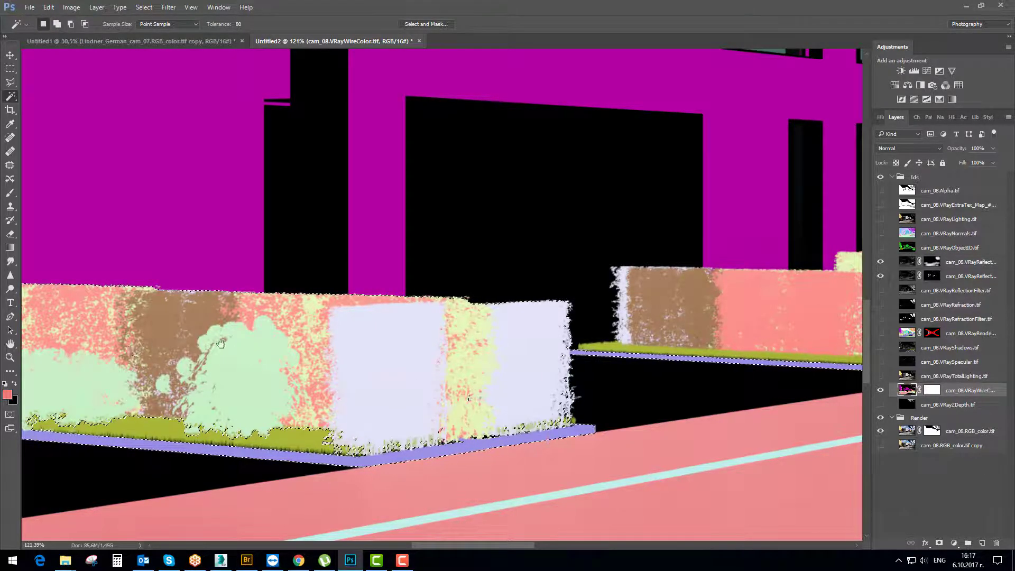
drag(155, 325, 540, 321)
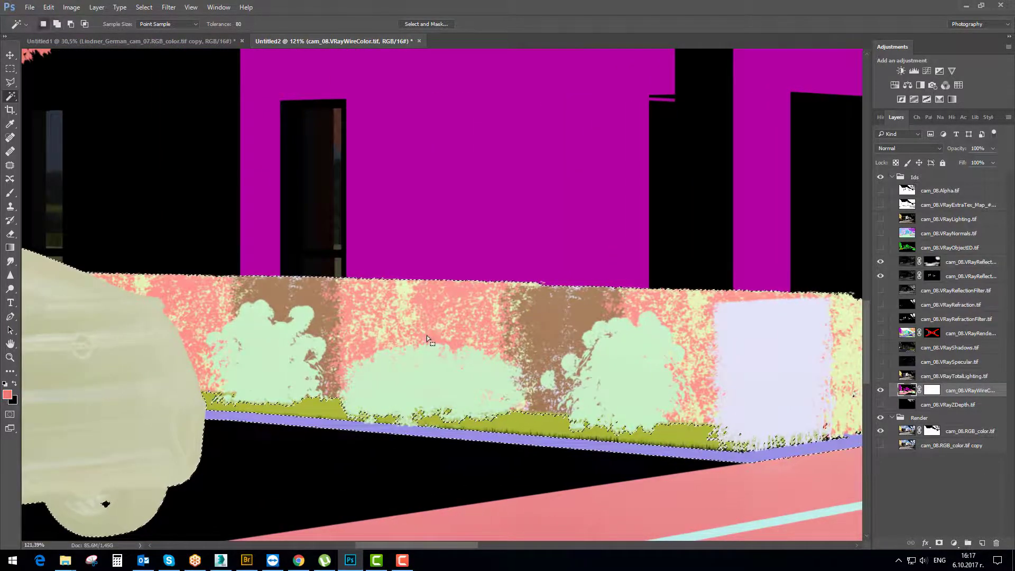
scroll(462, 375, down, 5)
scroll(462, 375, up, 4)
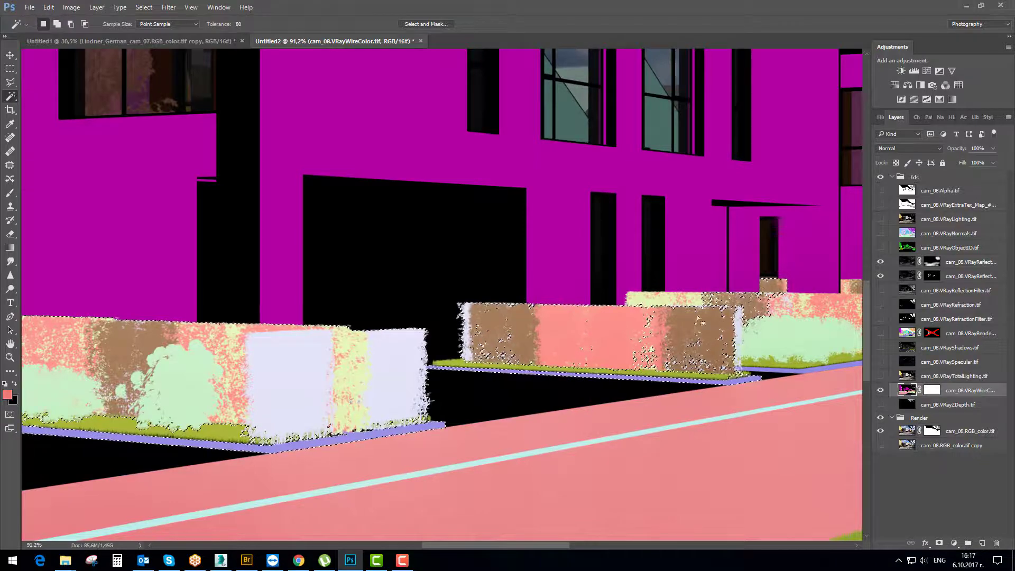
click(739, 310)
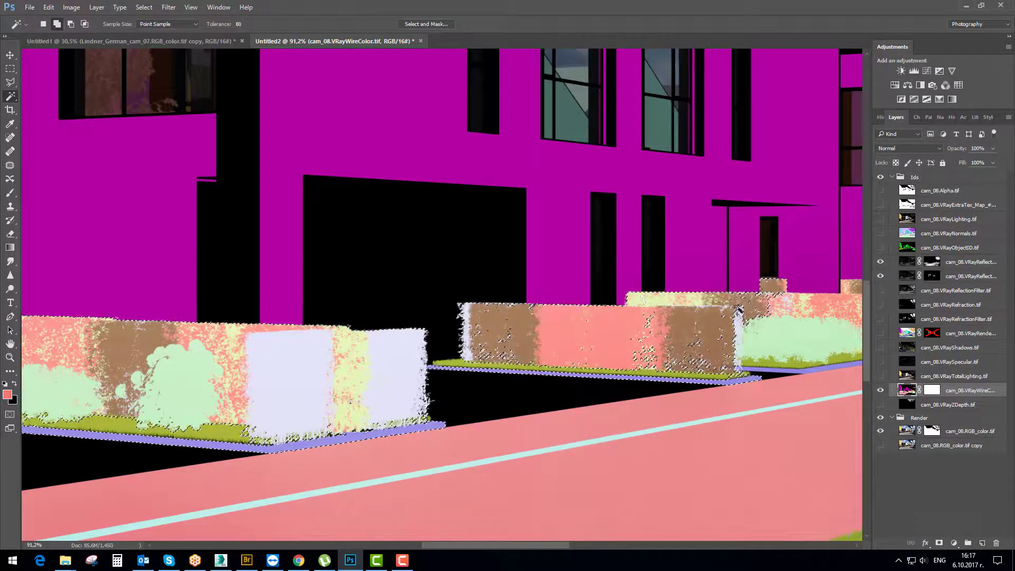
click(792, 309)
Add the remaining hedge colour patches farther along the houses, up to the parked car, to the selection
scroll(773, 307, up, 10)
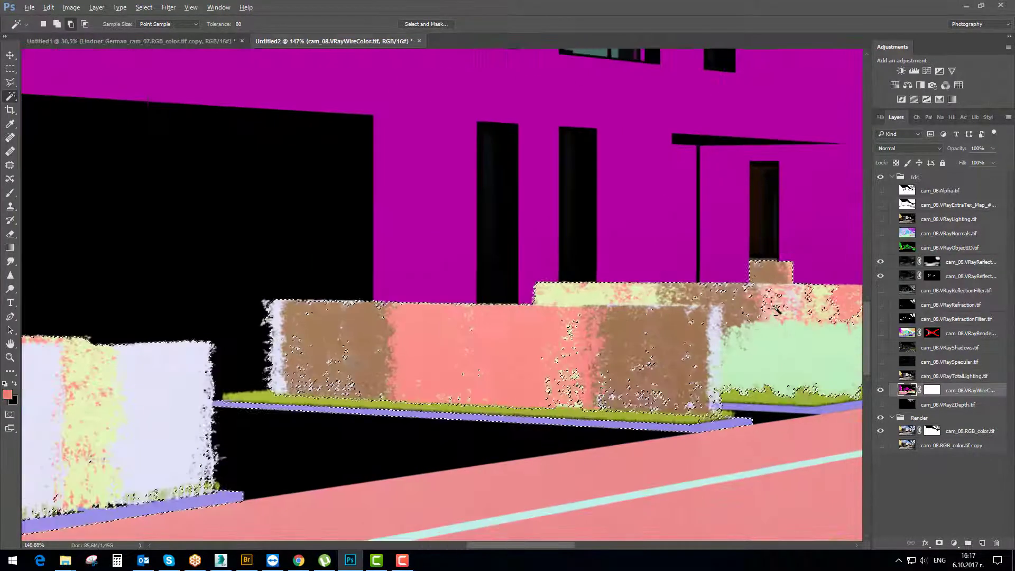
drag(818, 329, 435, 335)
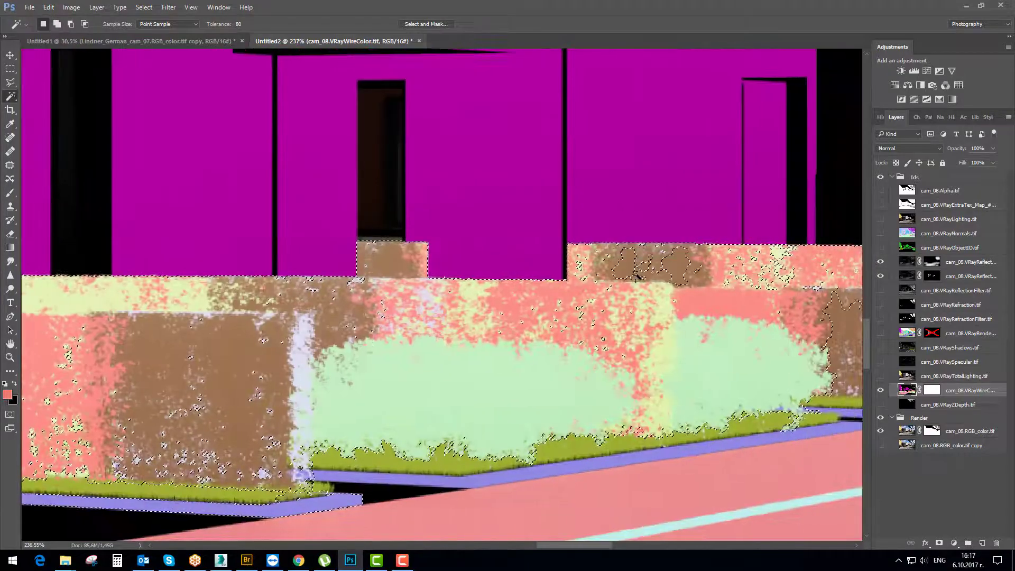
scroll(698, 355, down, 7)
scroll(786, 353, up, 4)
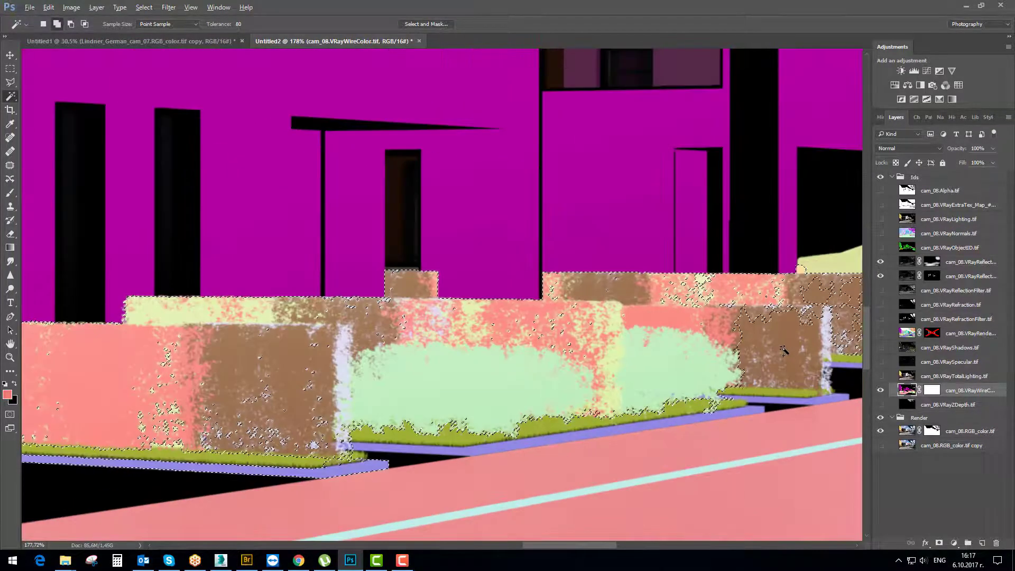
shift+click(785, 353)
drag(774, 354, 412, 356)
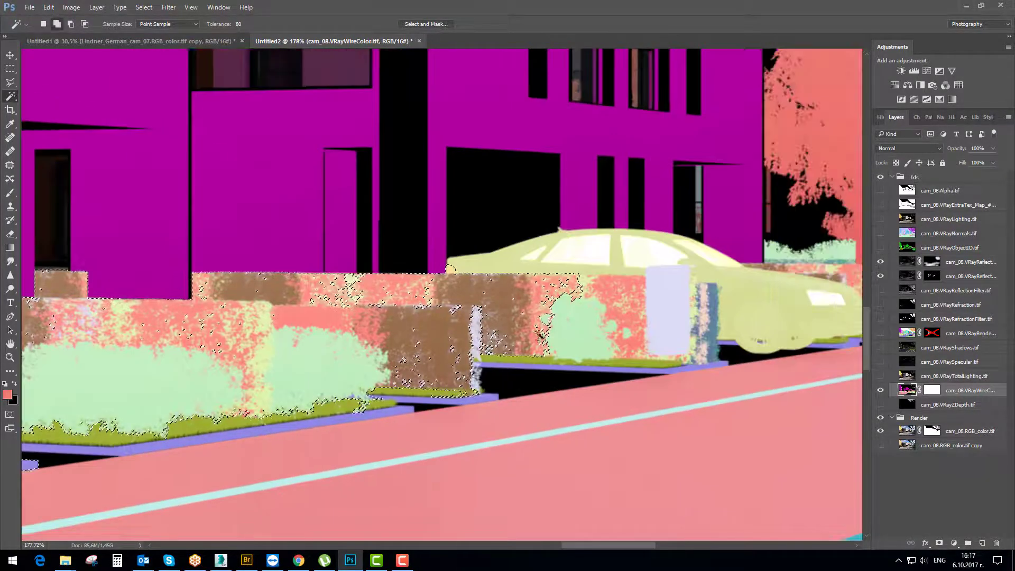
shift+click(677, 314)
scroll(676, 314, down, 5)
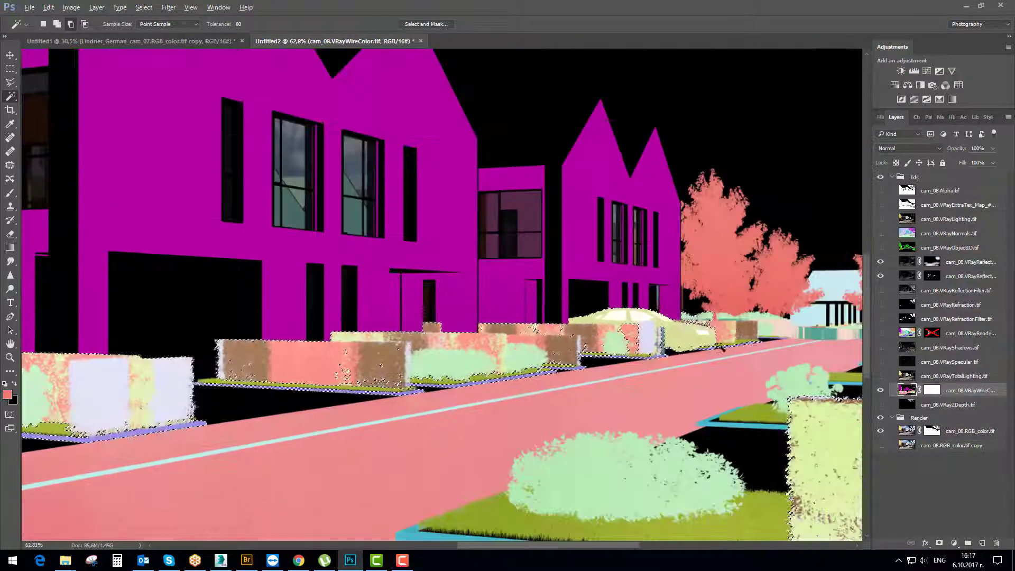
drag(648, 365, 376, 359)
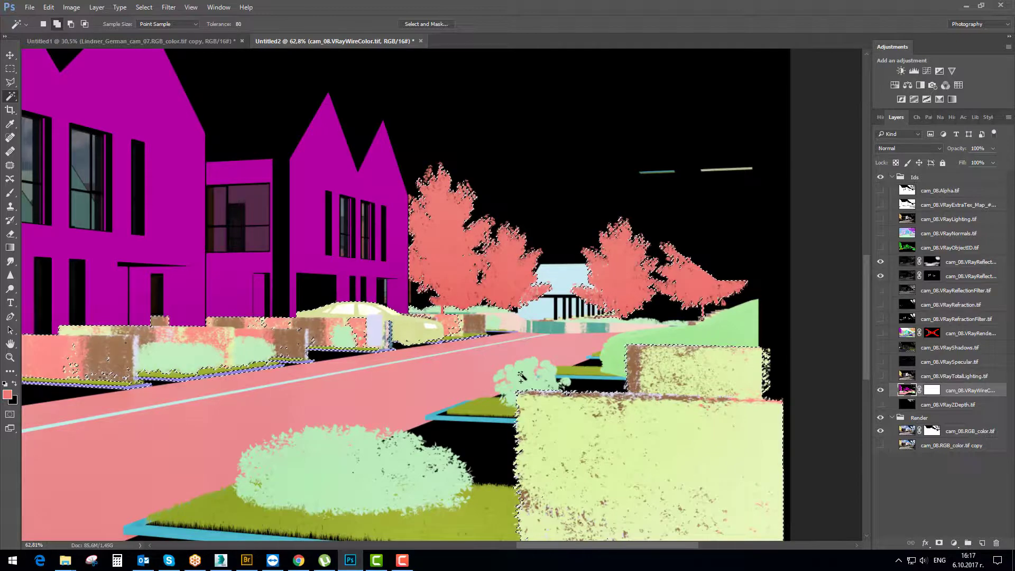
Add the foreground bush, its grass bed and the hedge beside the near car to the selection
shift+click(354, 454)
drag(233, 500, 414, 394)
shift+click(623, 426)
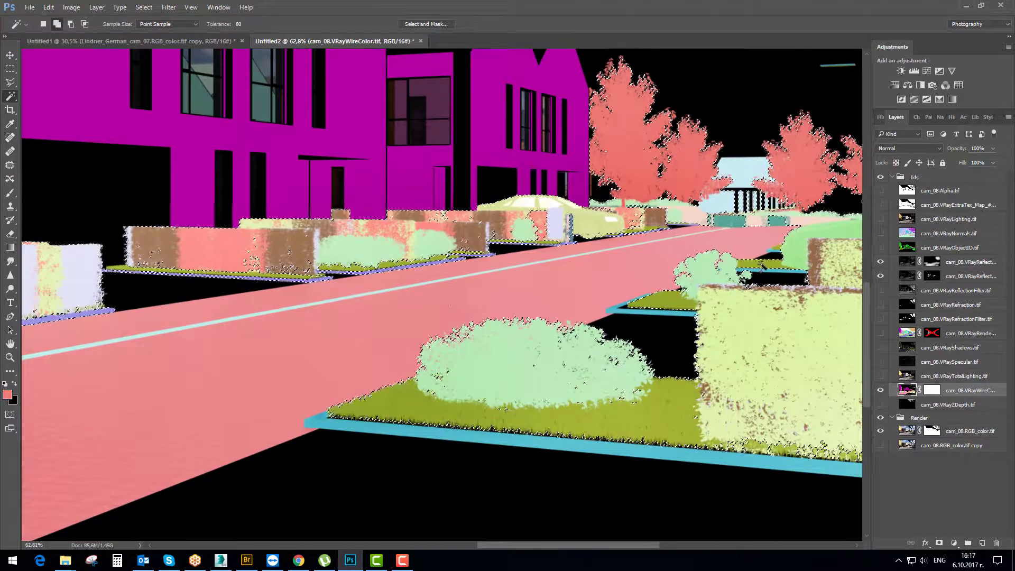
drag(306, 324, 699, 323)
drag(342, 325, 441, 353)
drag(149, 378, 676, 357)
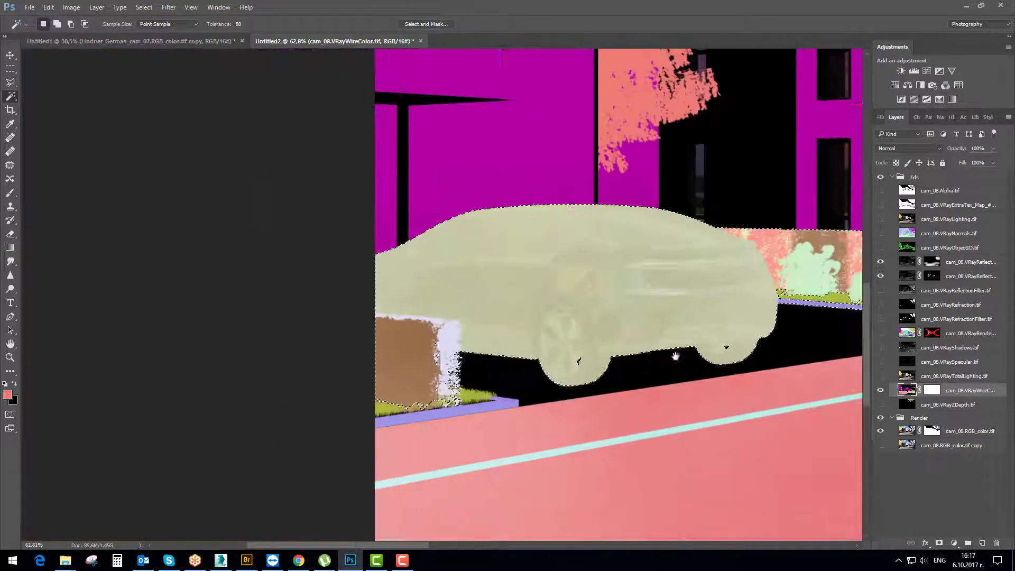
shift+click(418, 355)
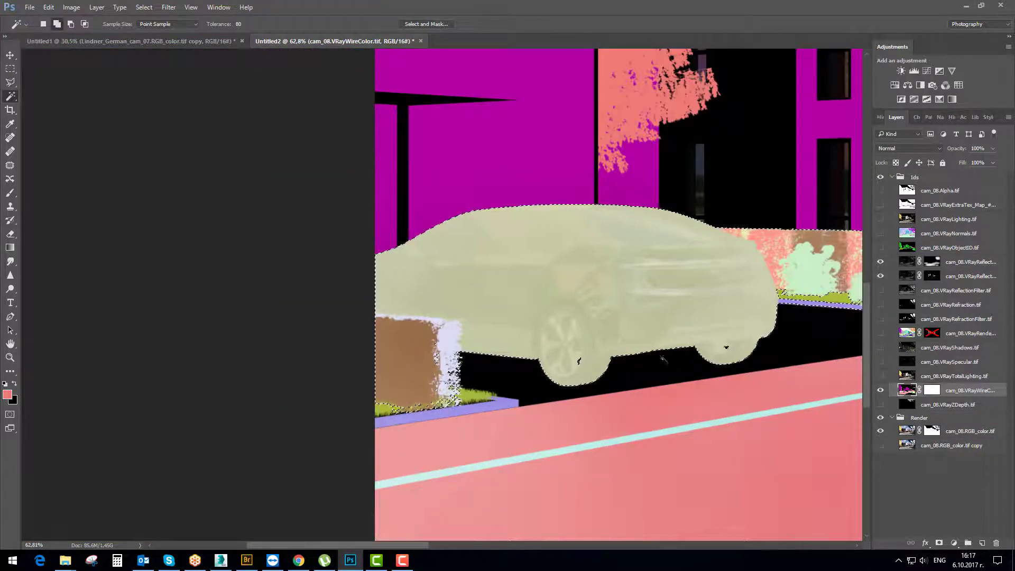
Hide the VRayWireColor layer and duplicate the masked cam_08.RGB_color.tif render layer within the Render group
scroll(654, 322, down, 1)
click(882, 390)
scroll(782, 386, down, 2)
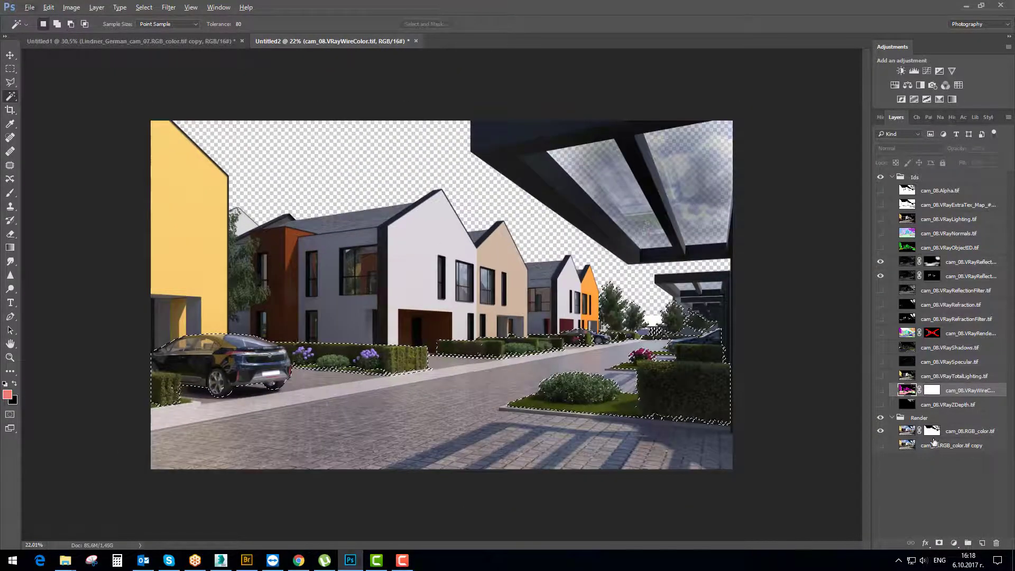
click(905, 432)
alt+drag(905, 432, 926, 426)
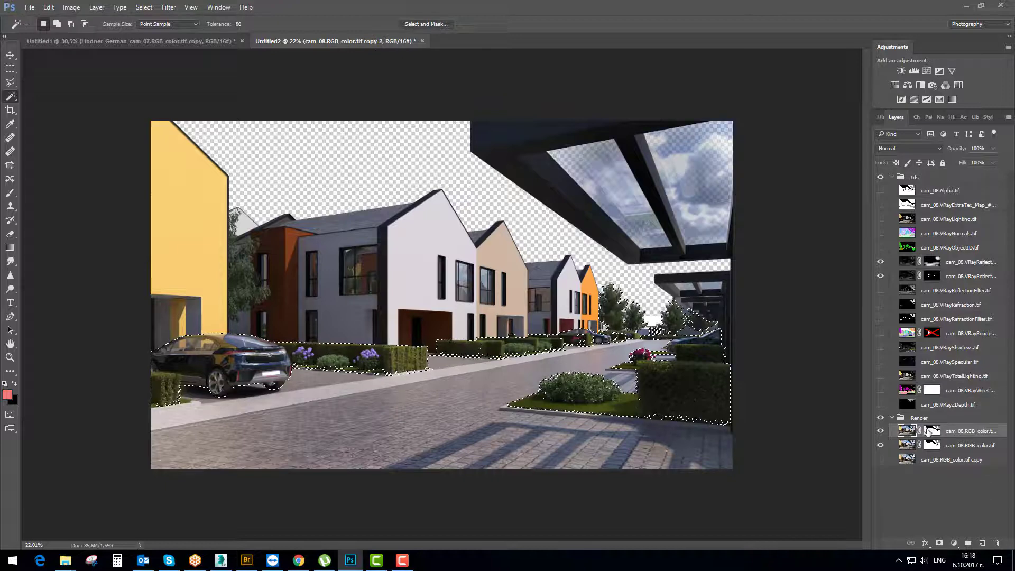
Replace the copied layer's mask with one made from the selection, and check the masked copy in isolation before restoring the other layers
right_click(927, 428)
click(924, 451)
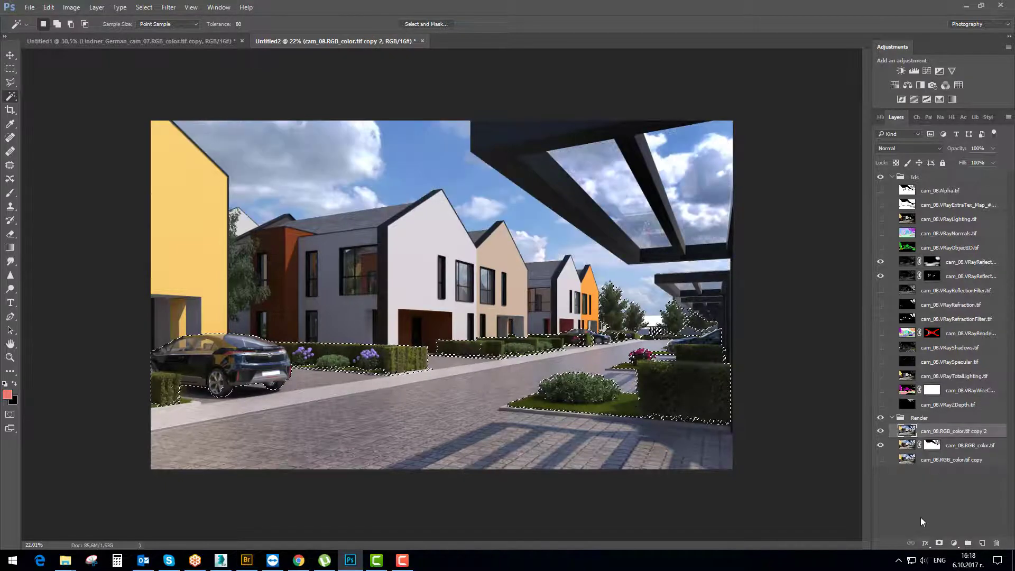
click(939, 543)
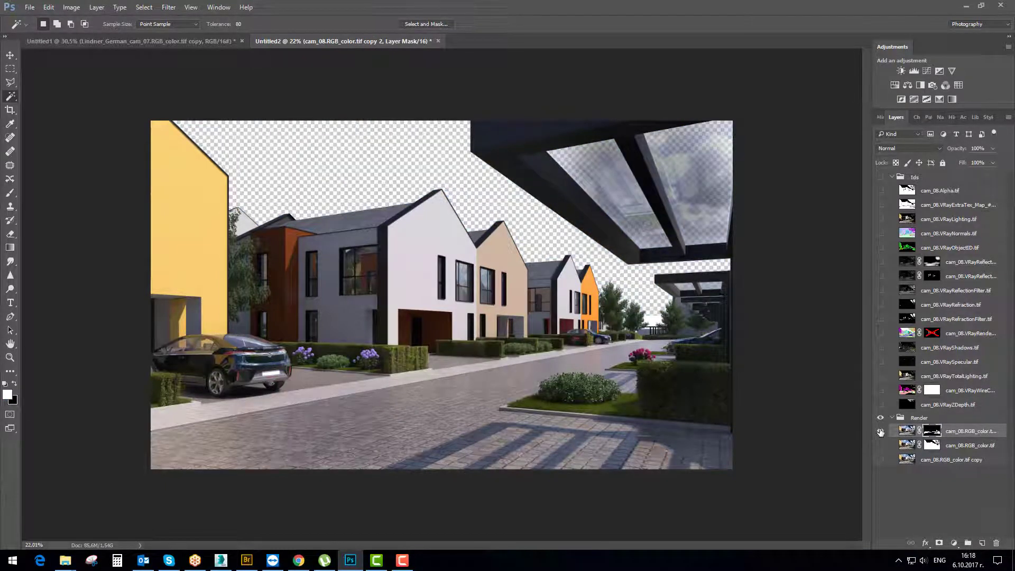
click(881, 432)
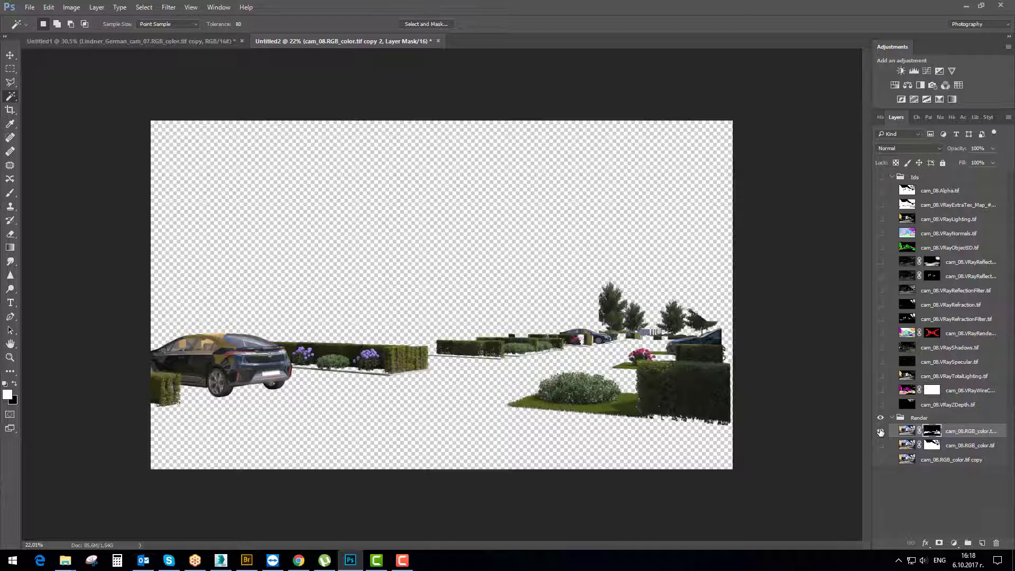
alt+click(880, 432)
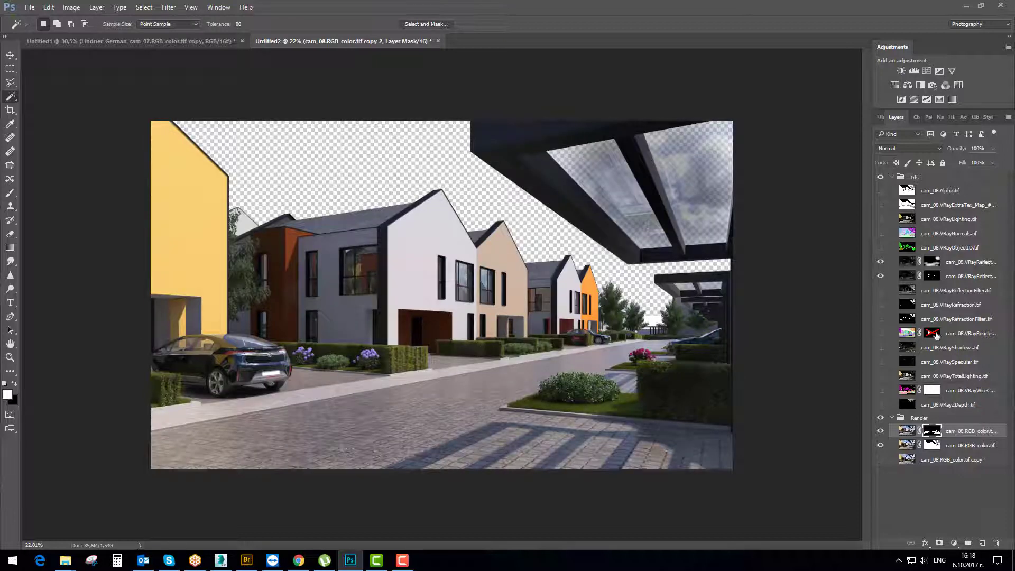
Show the VRayRenderID pass with its mask disabled and load the masked render copy's mask as a selection
click(880, 334)
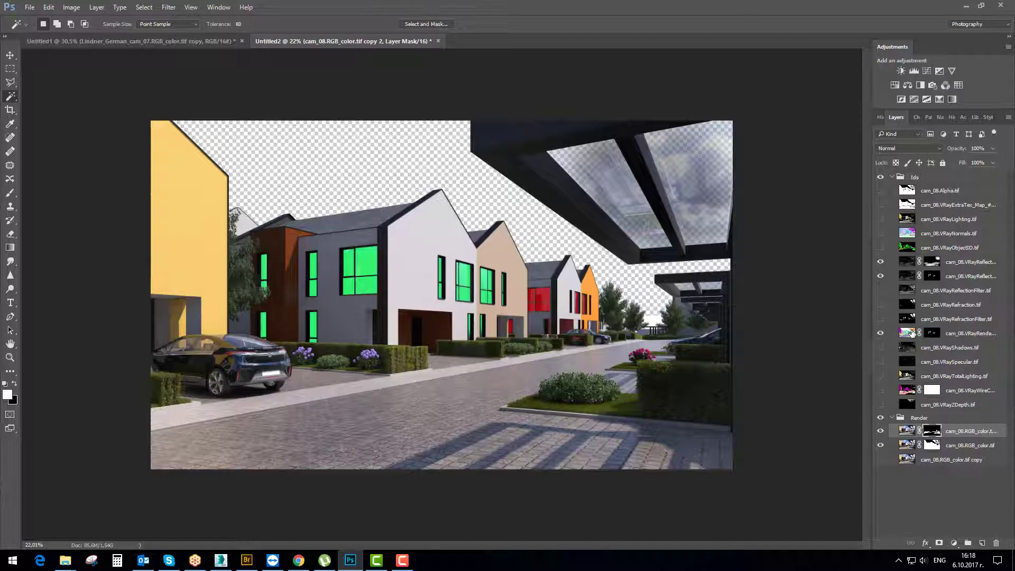
shift+click(931, 334)
click(911, 334)
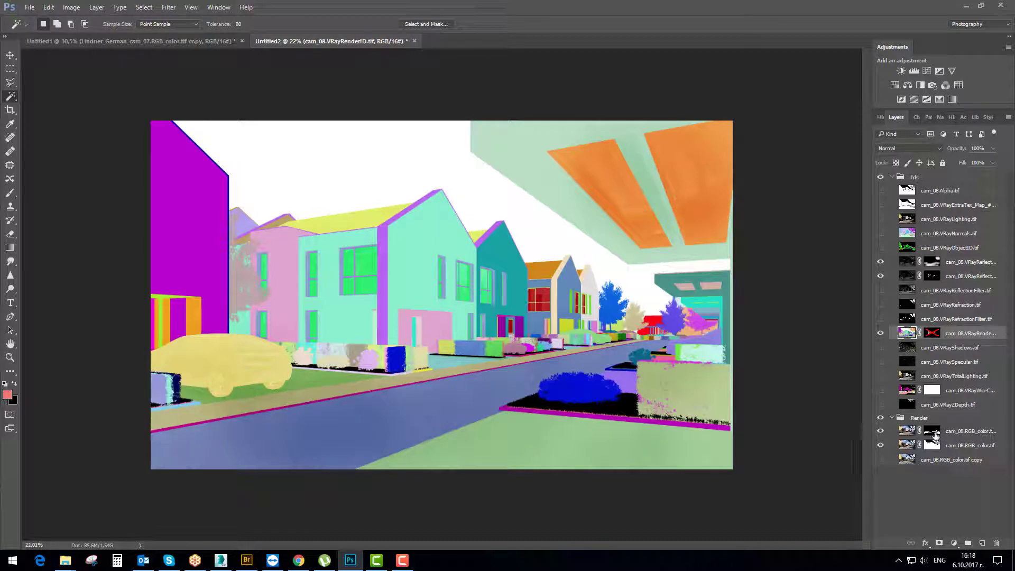
click(934, 434)
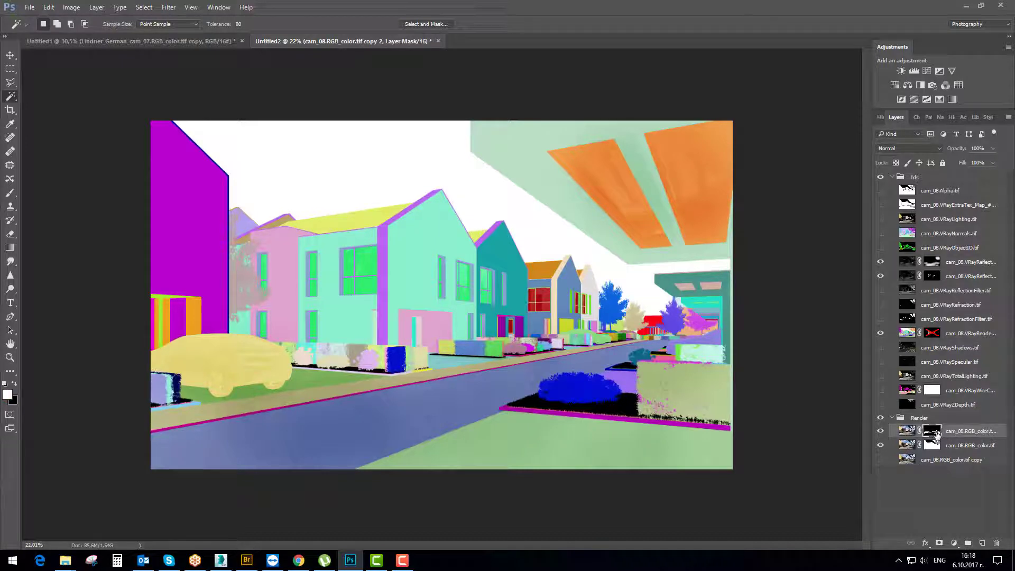
ctrl+click(931, 434)
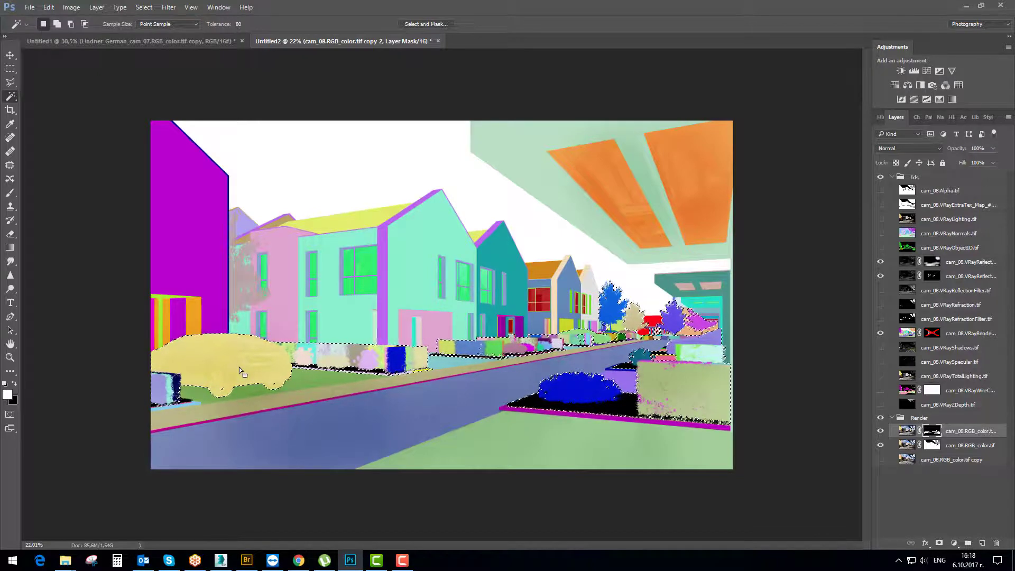
Subtract the cars from the vegetation selection using the VRayRenderID colour patches, and hide that pass
click(909, 334)
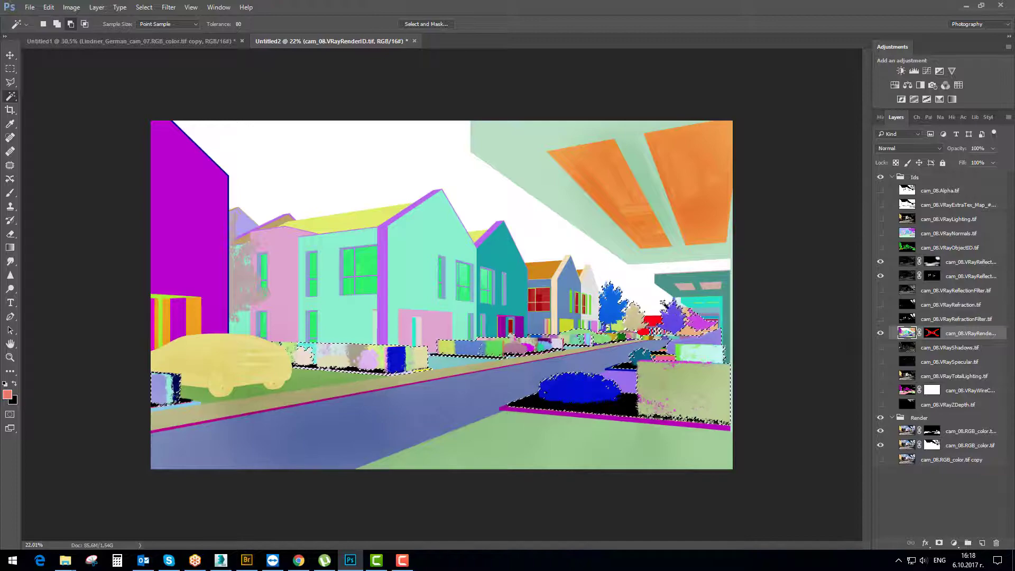
scroll(595, 345, up, 10)
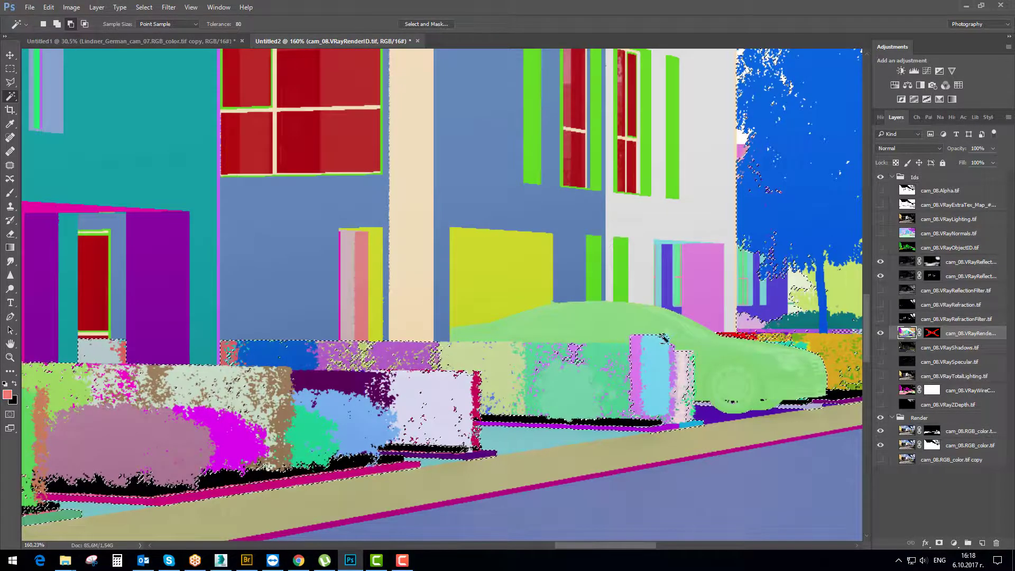
drag(666, 350, 456, 331)
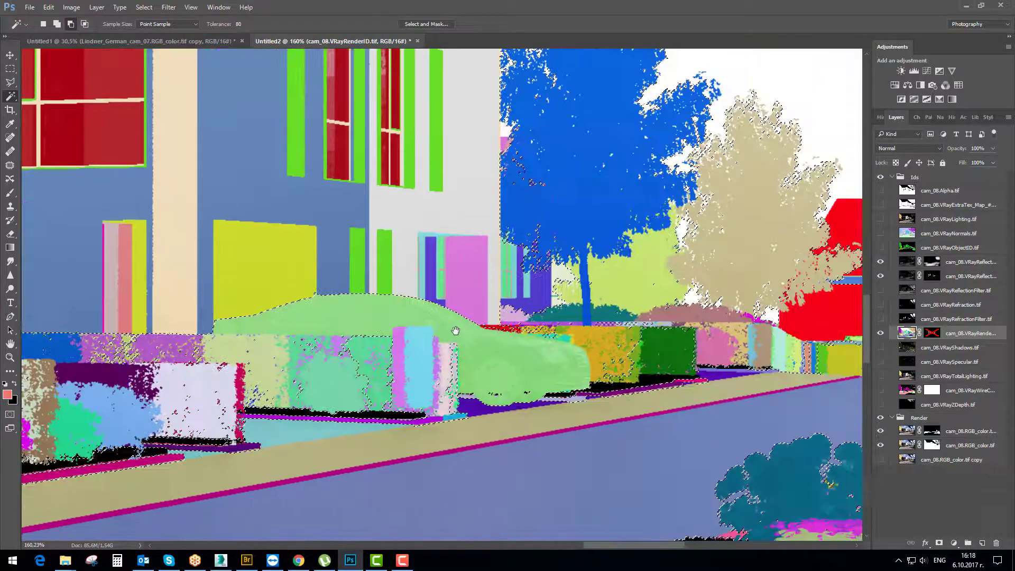
scroll(456, 330, down, 4)
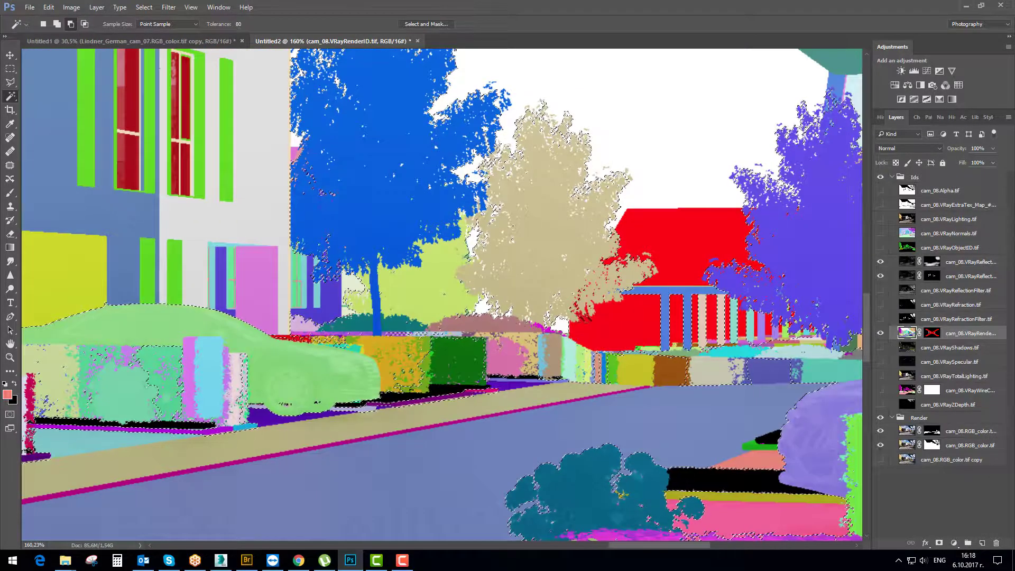
scroll(572, 329, down, 3)
scroll(793, 354, up, 4)
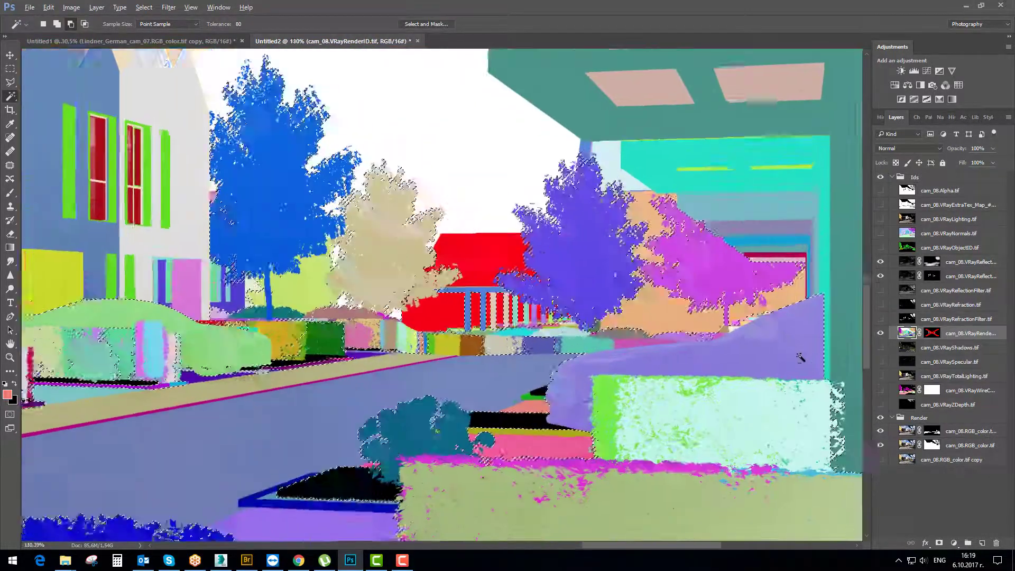
click(879, 334)
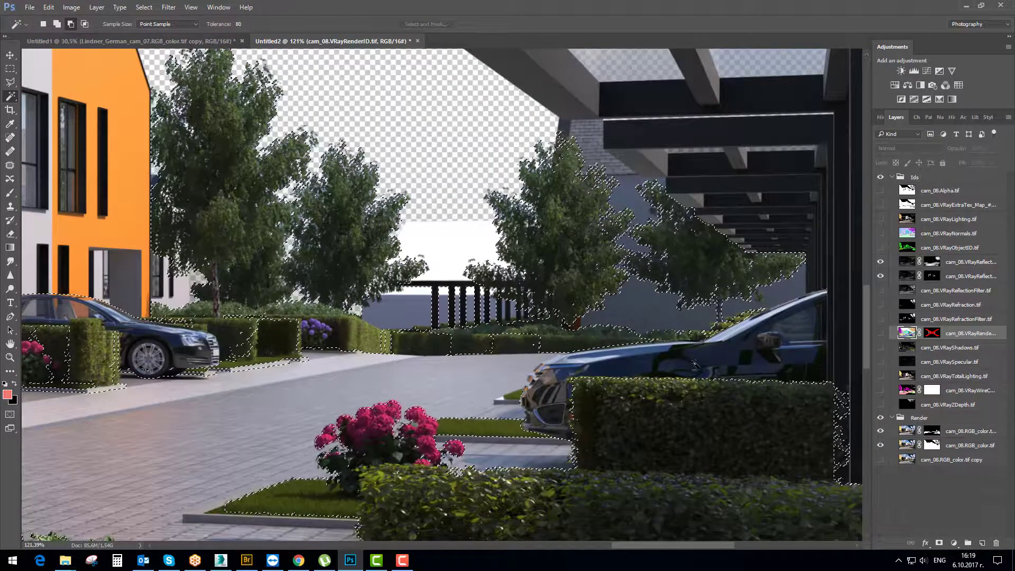
Replace the render copy's mask with one made from the corrected selection, and check the masked copy in isolation
scroll(678, 364, down, 5)
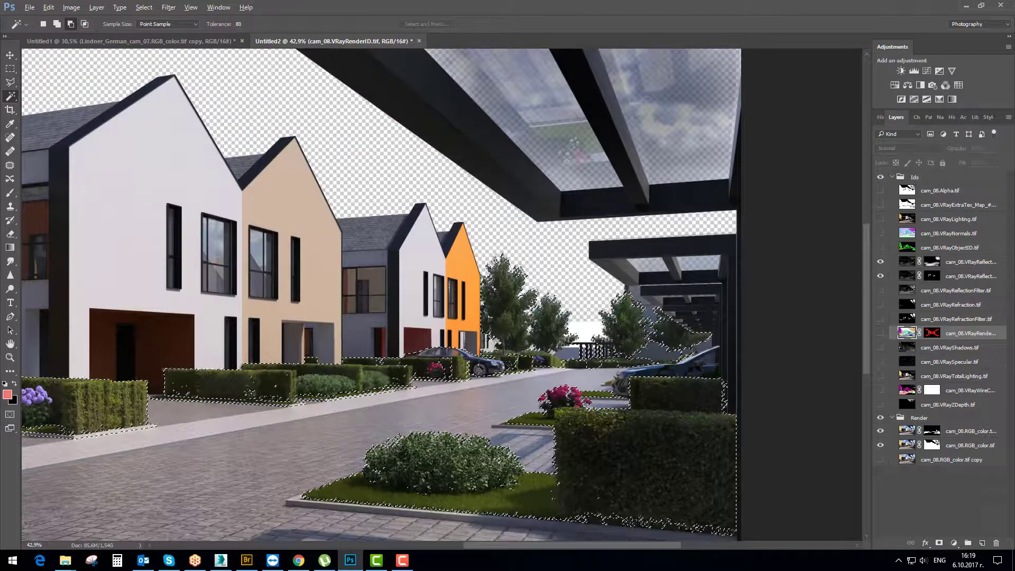
scroll(726, 275, down, 3)
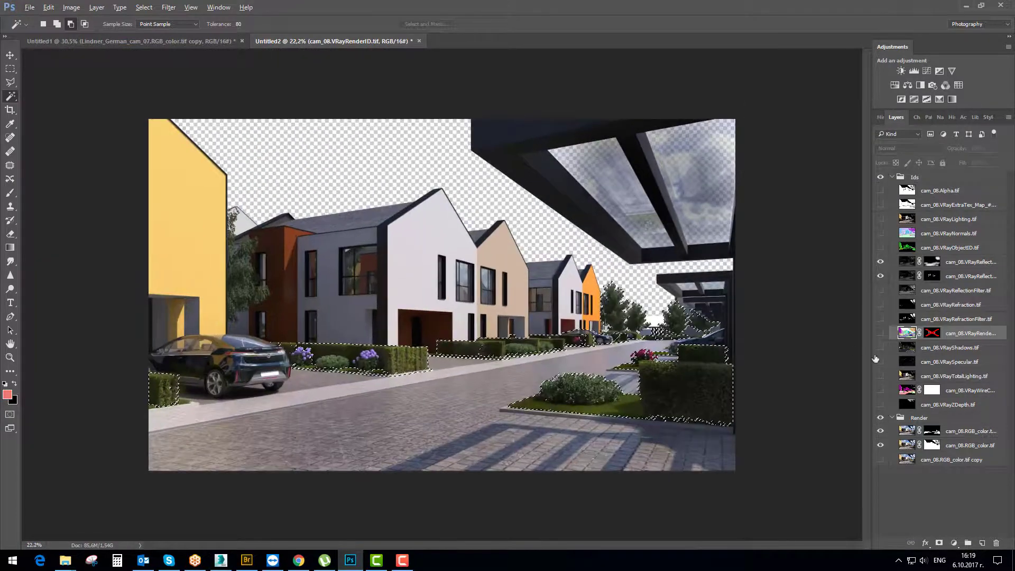
right_click(932, 431)
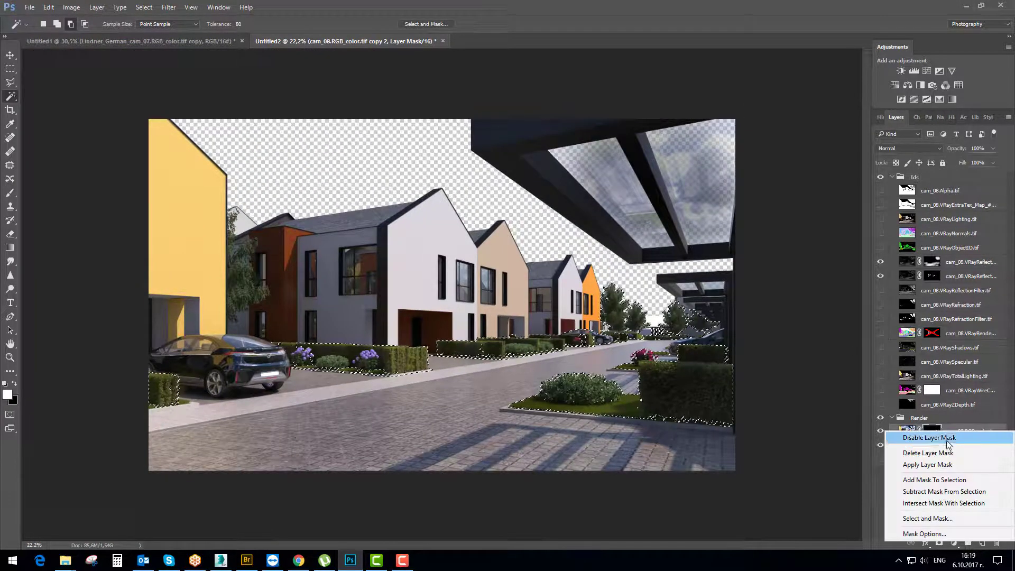
click(929, 453)
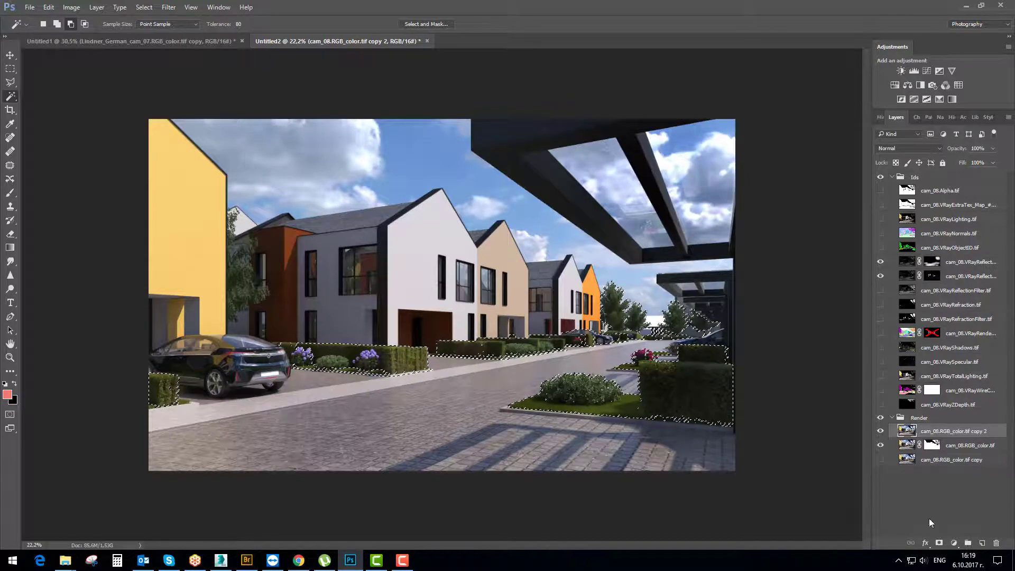
click(939, 542)
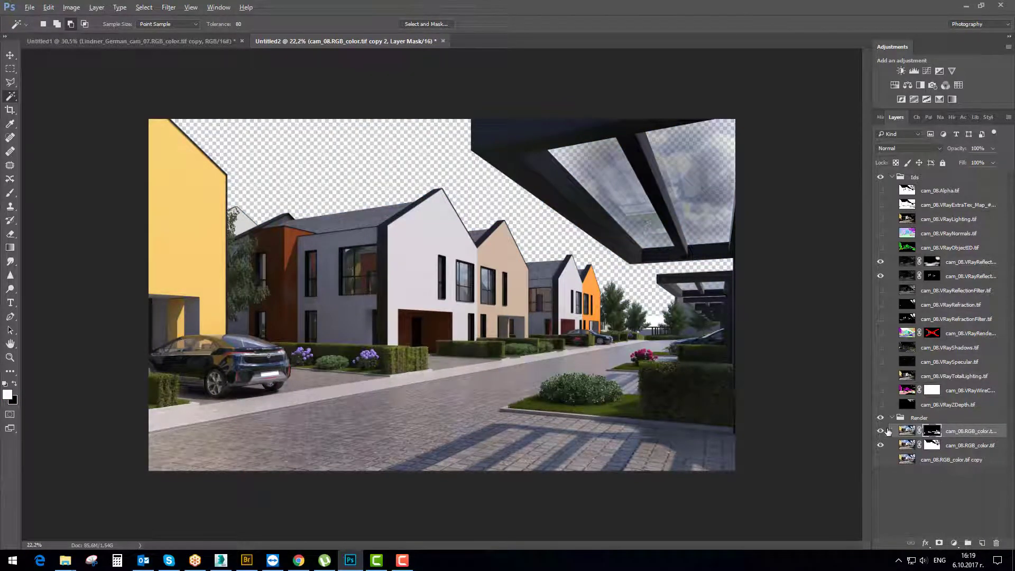
alt+click(880, 431)
click(907, 431)
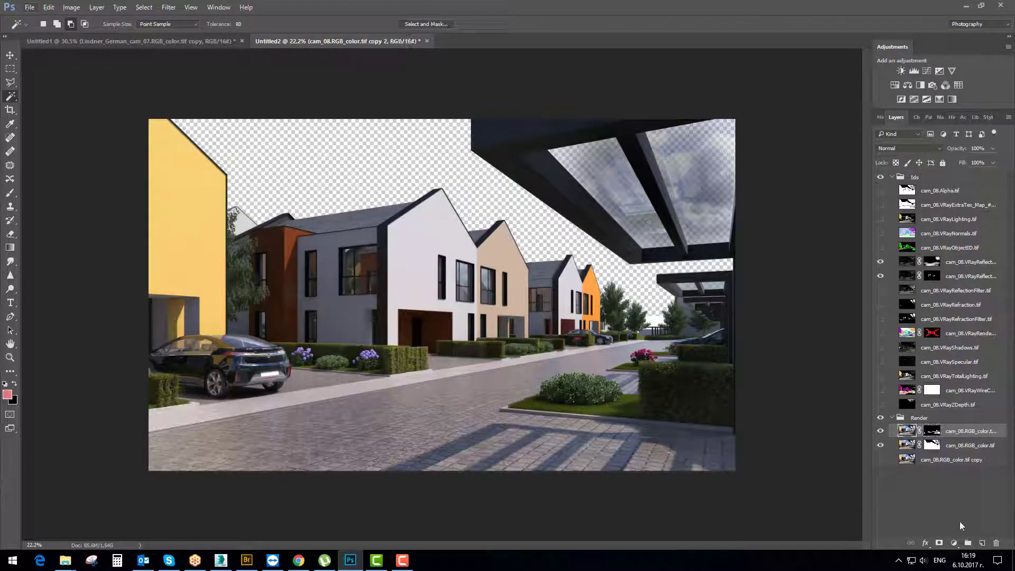
Clip a Hue/Saturation adjustment to the masked vegetation copy with hue -2 and saturation +43
click(954, 543)
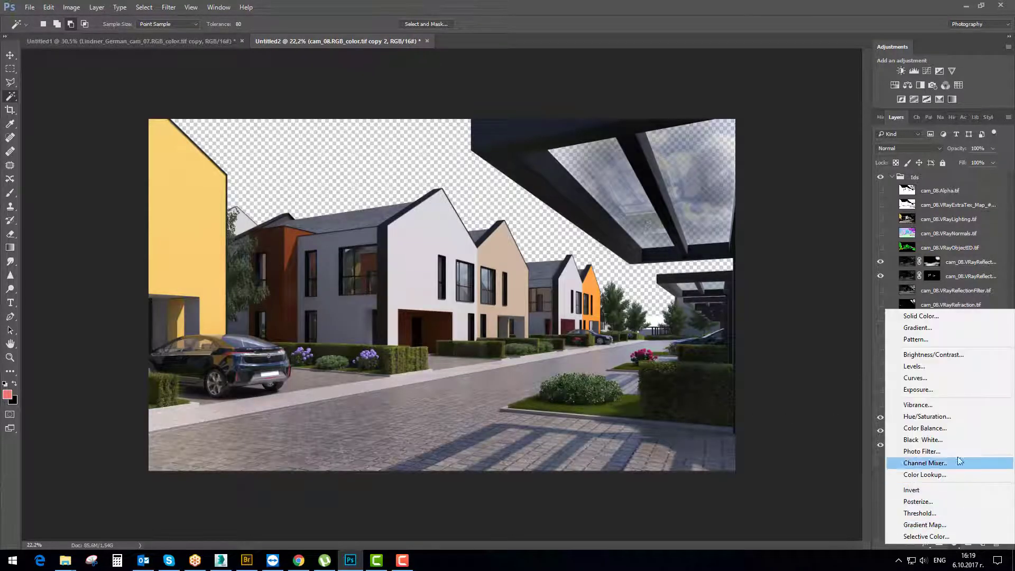
click(939, 417)
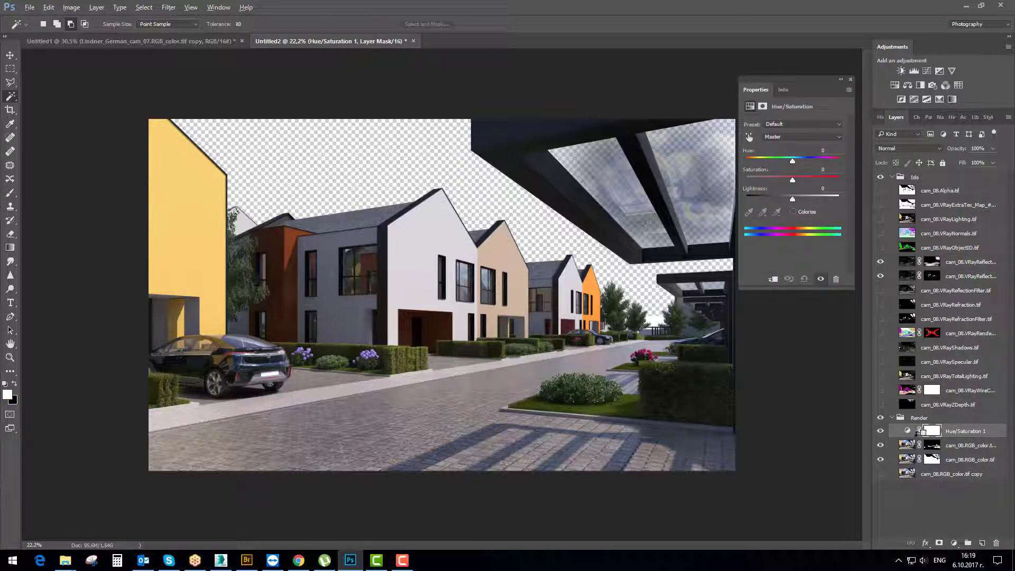
alt+click(917, 433)
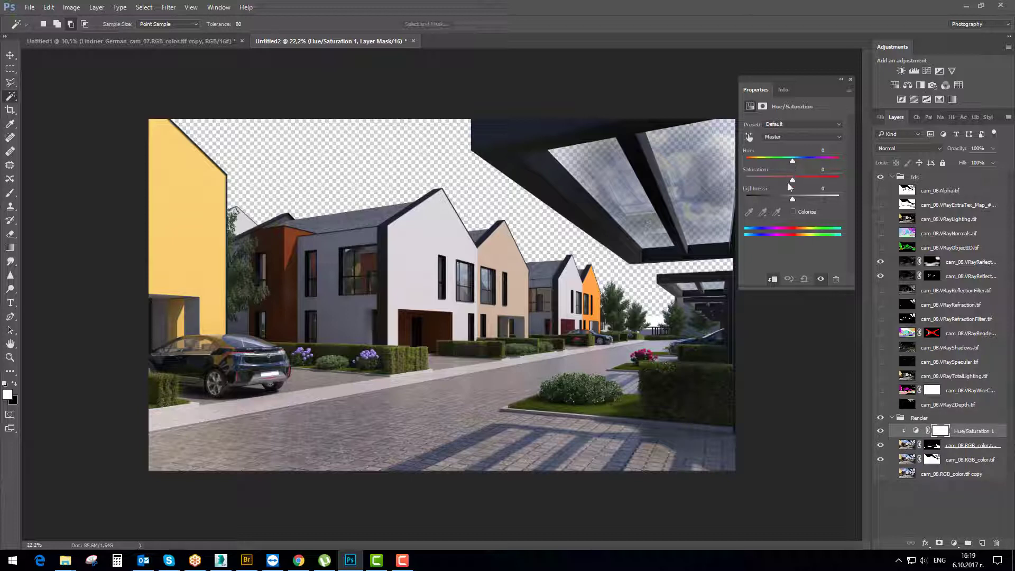
drag(779, 160, 820, 179)
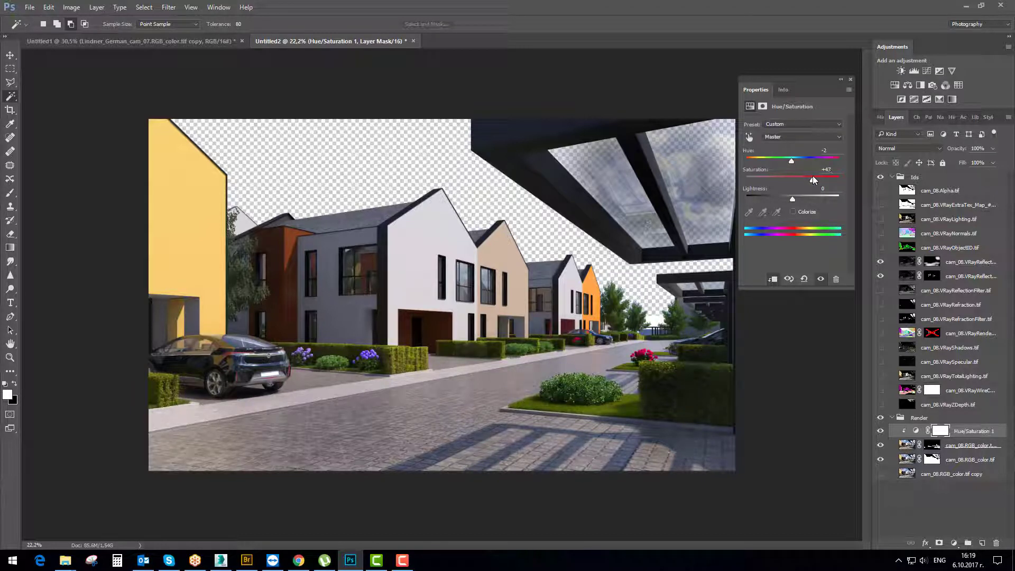
mouse_move(794, 160)
mouse_down()
mouse_move(781, 164)
mouse_move(791, 164)
mouse_up()
click(851, 80)
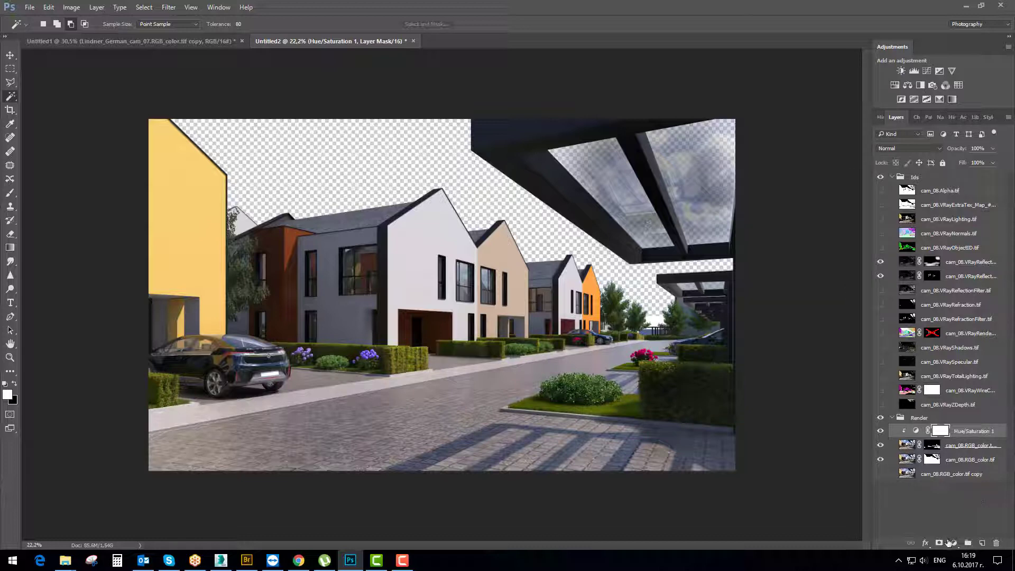
Clip a Color Balance adjustment to the vegetation copy, setting midtones to red +11, magenta -2 and a moderate shift toward yellow
click(952, 543)
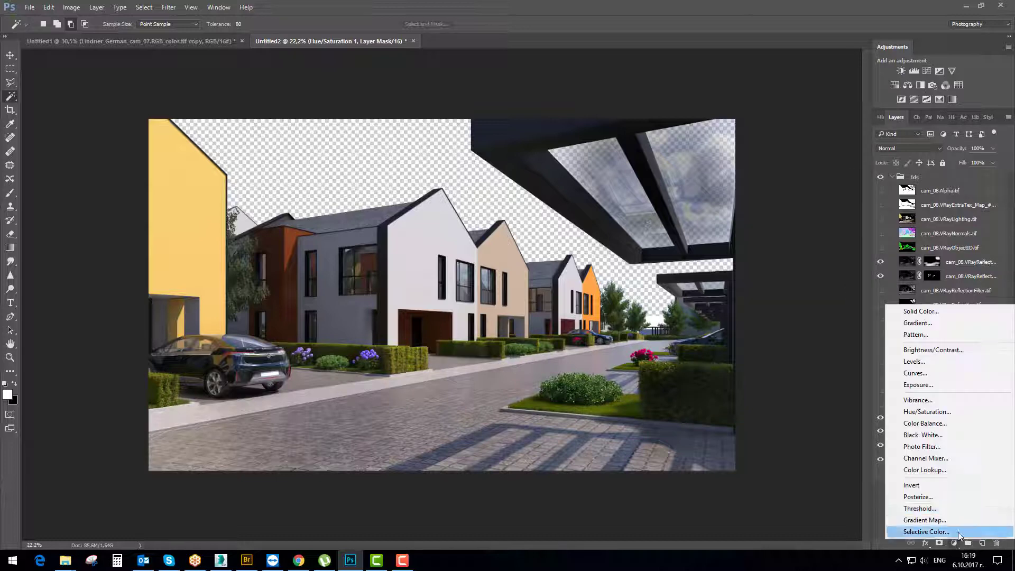
click(960, 424)
alt+click(926, 432)
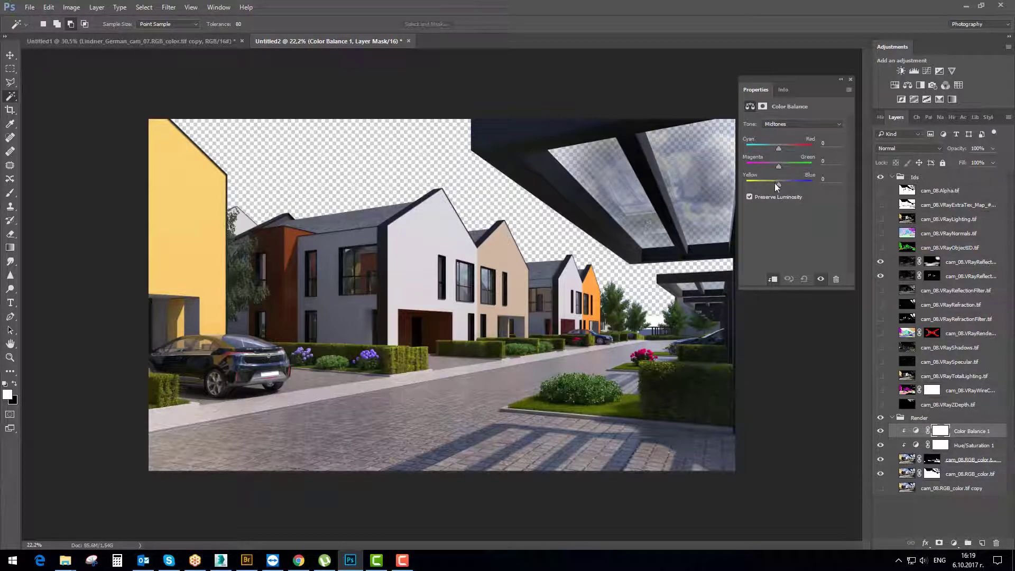
drag(775, 185, 759, 183)
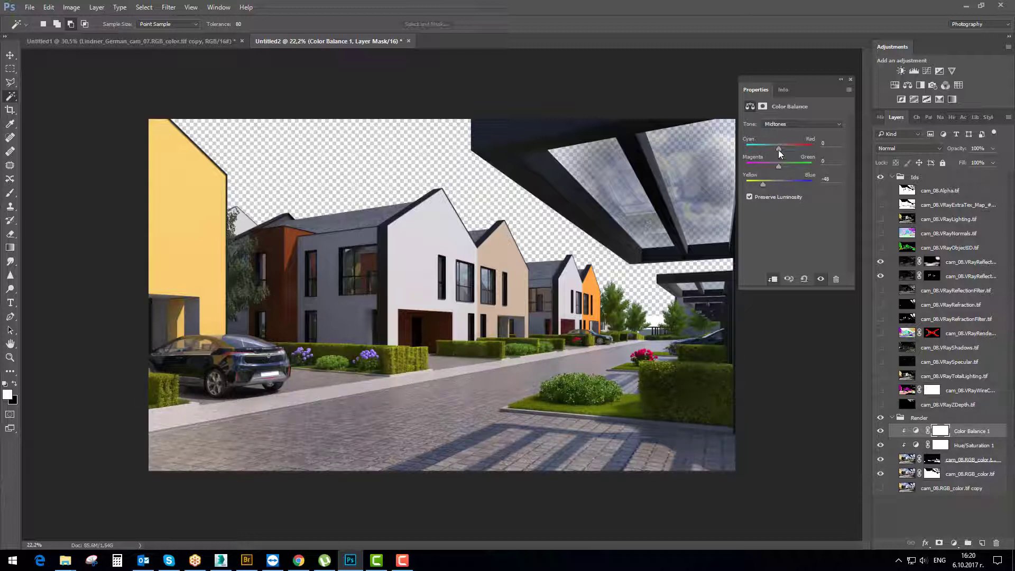
mouse_move(778, 149)
mouse_down()
mouse_move(767, 149)
mouse_move(797, 152)
mouse_up()
mouse_move(779, 167)
mouse_down()
mouse_move(763, 164)
mouse_move(781, 166)
mouse_up()
click(785, 126)
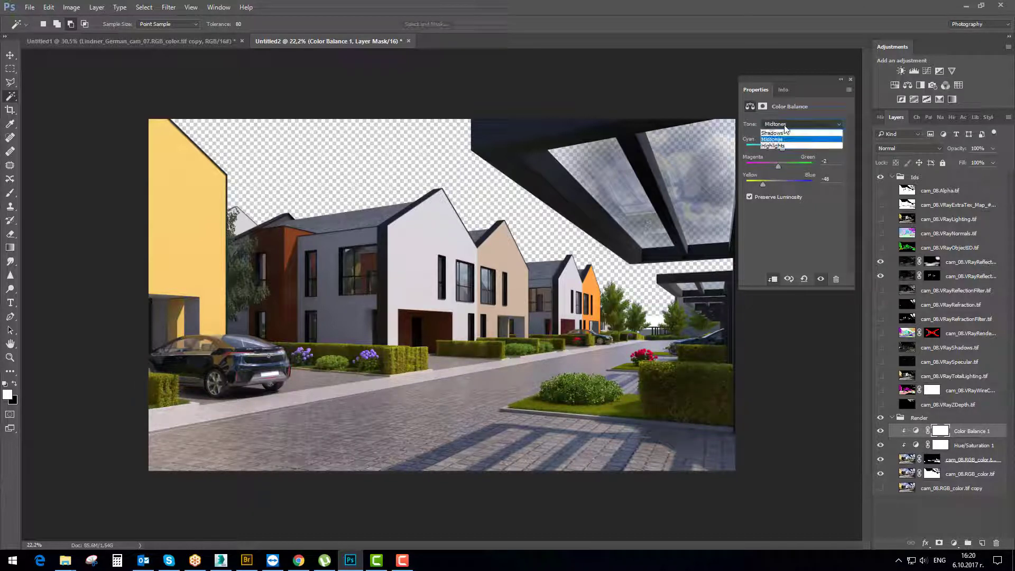
click(795, 249)
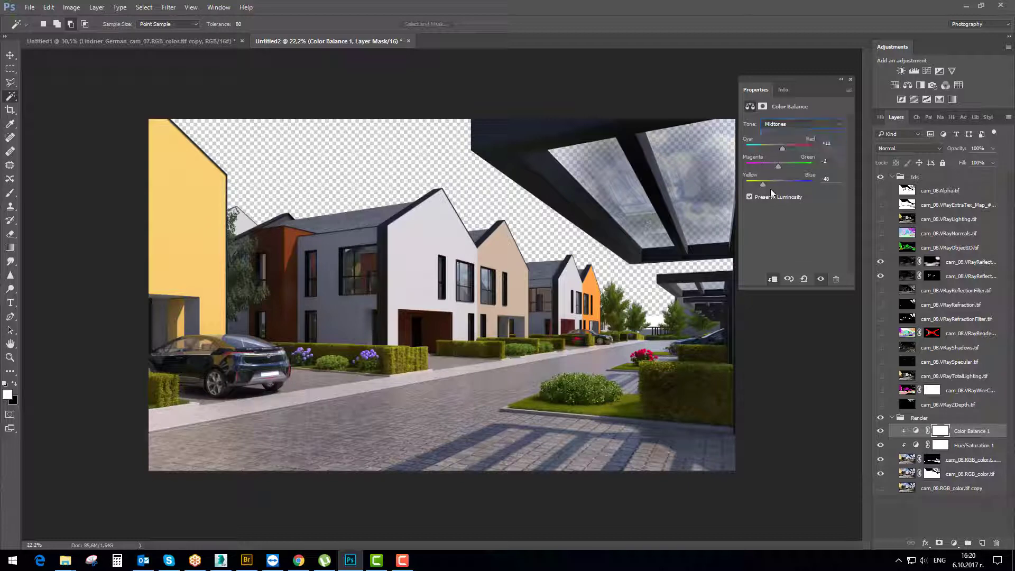
mouse_move(763, 183)
mouse_down()
mouse_move(785, 185)
mouse_move(772, 183)
mouse_up()
Add a clipped Curves adjustment beneath Hue/Saturation, raise input 117 to output 151, hide Hue/Saturation and inspect the hedges
click(923, 446)
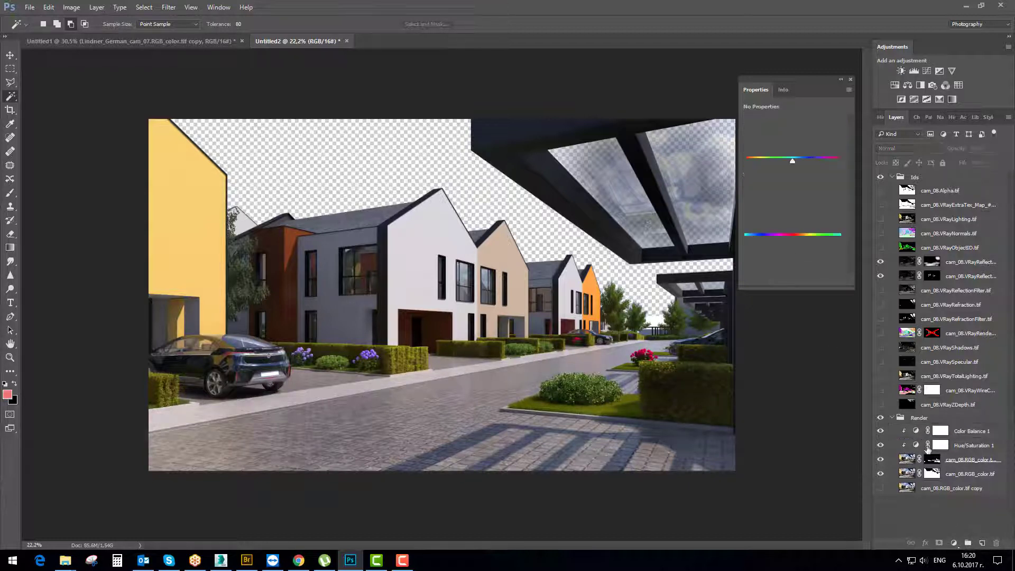
click(954, 543)
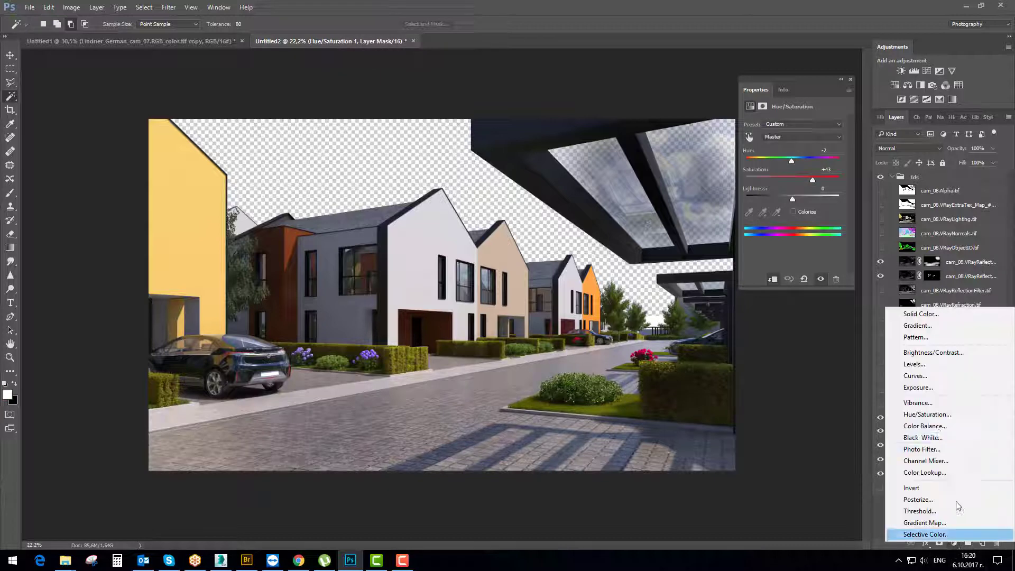
click(926, 376)
drag(916, 448, 921, 471)
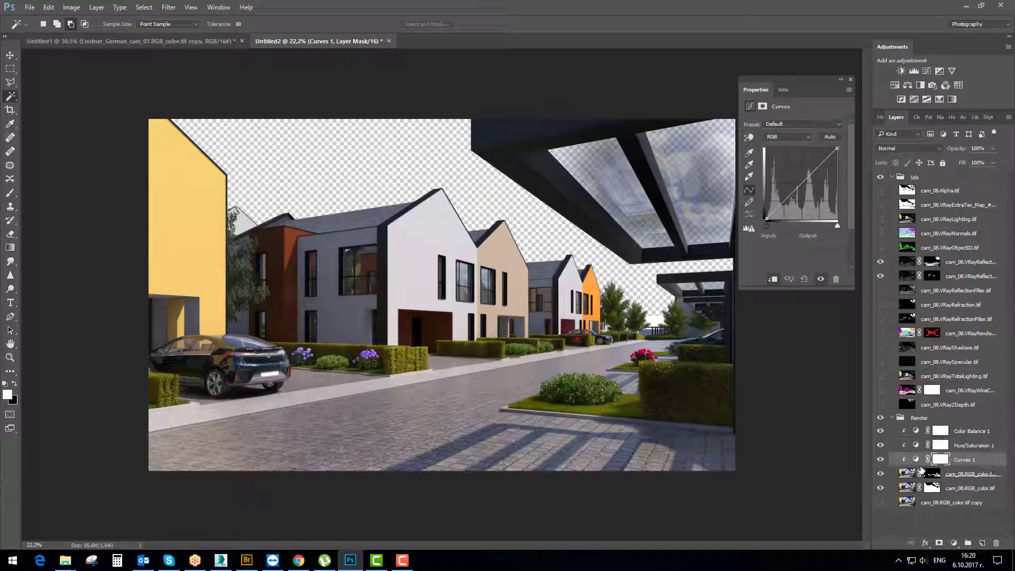
drag(785, 200, 798, 175)
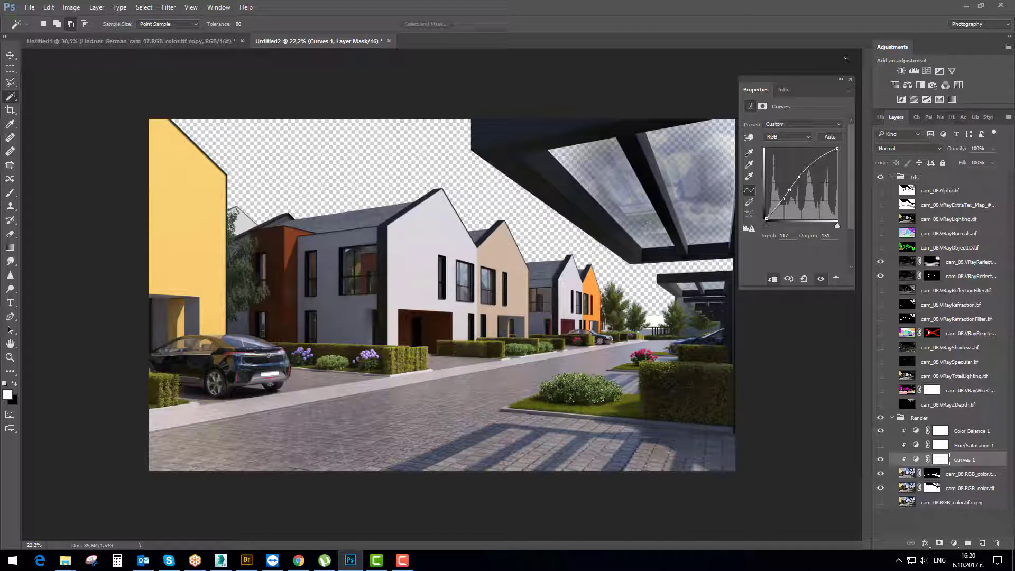
click(850, 79)
scroll(443, 295, up, 2)
scroll(386, 393, up, 6)
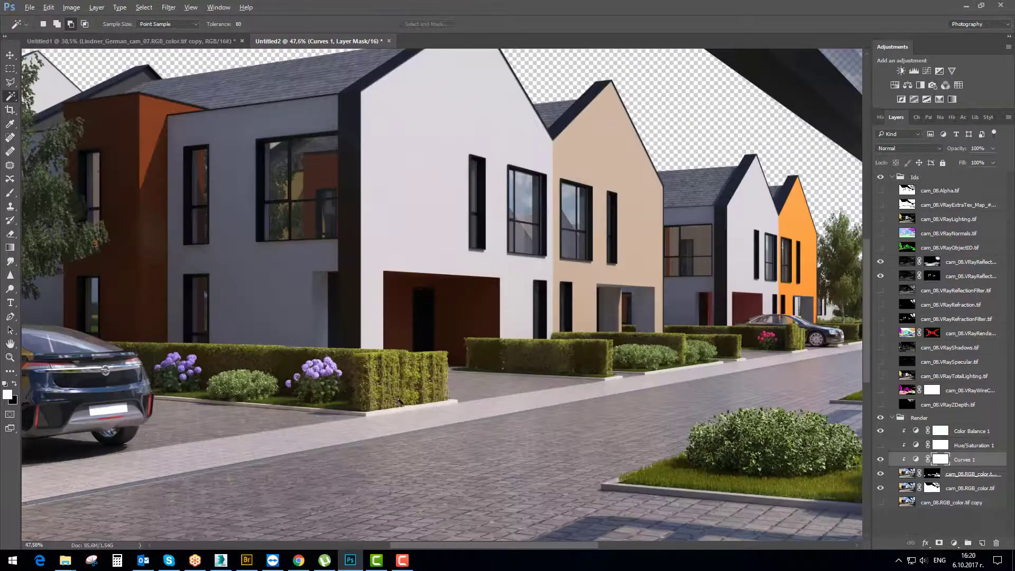
scroll(413, 400, down, 6)
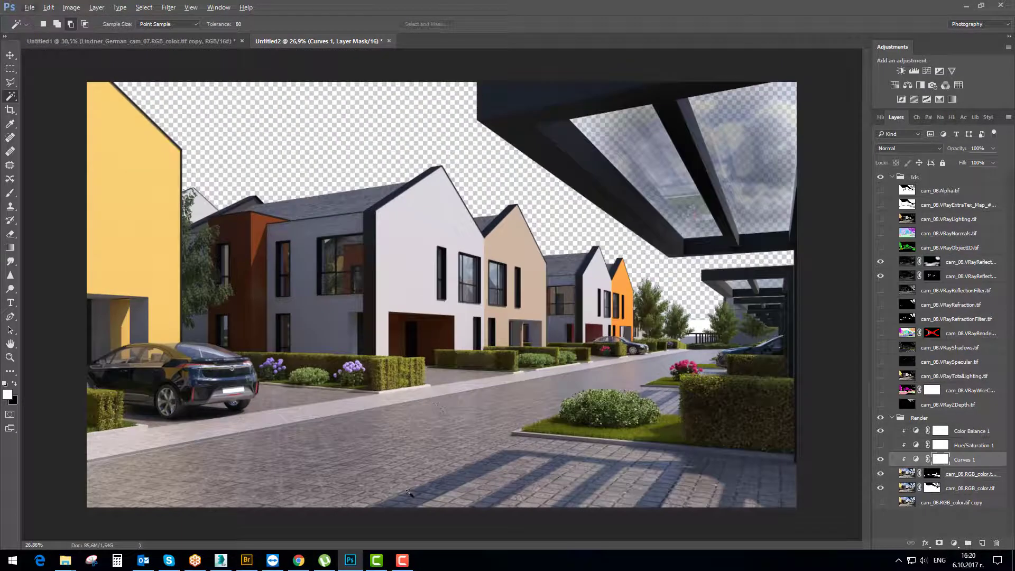
Switch to Adobe Bridge and look through the skies folder for a replacement sky photo
click(250, 564)
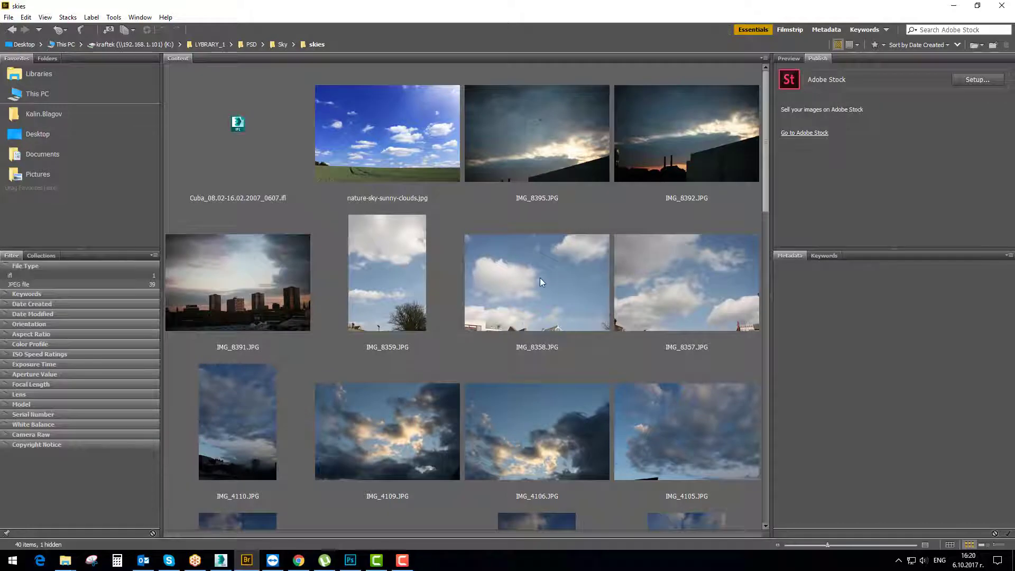
scroll(537, 266, down, 10)
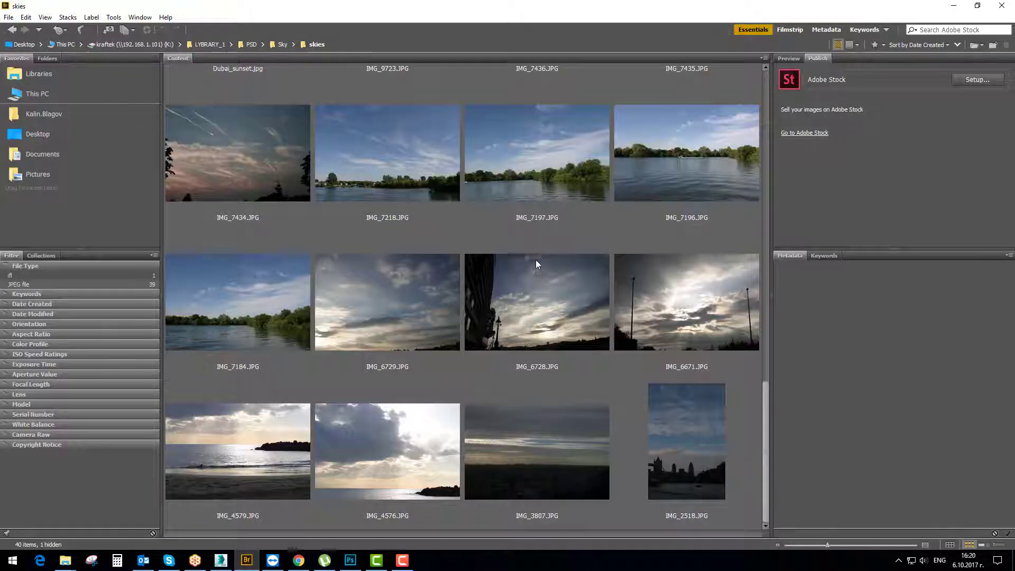
scroll(316, 285, up, 10)
scroll(317, 229, down, 10)
scroll(332, 131, up, 10)
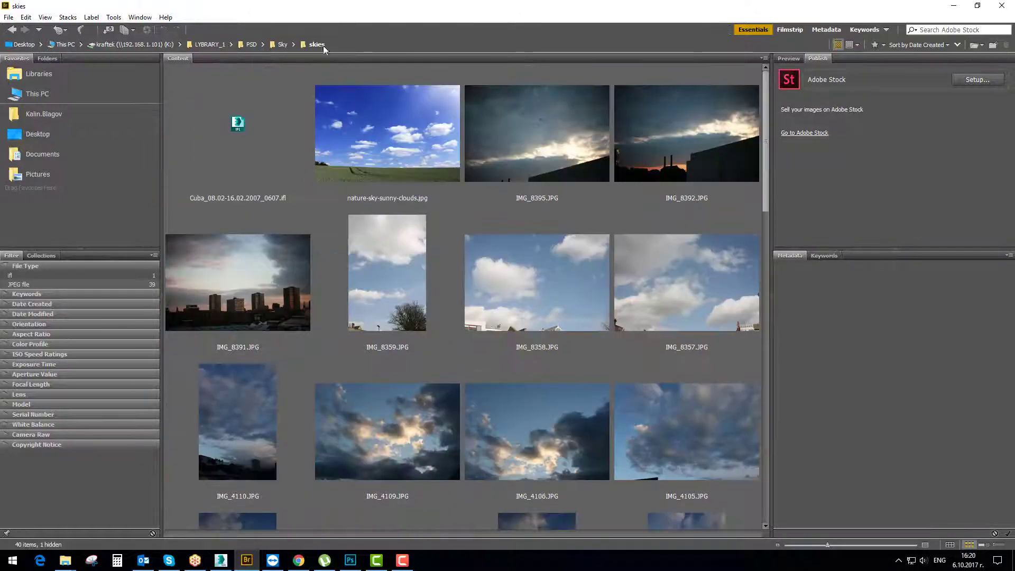
Look through the Sky library folder and its subfolders for a sky source that suits the render
click(283, 45)
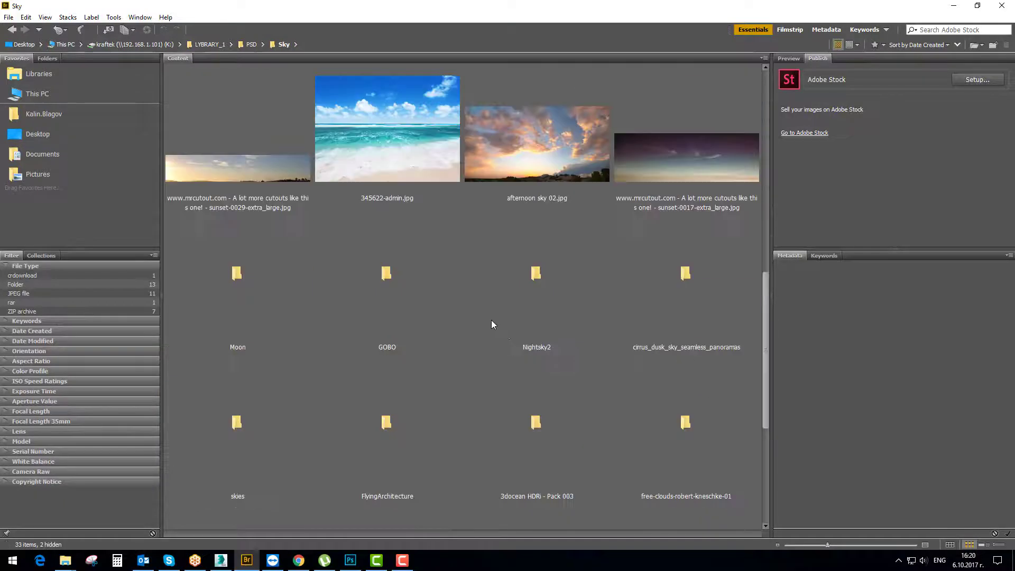
scroll(506, 329, down, 1)
scroll(505, 328, up, 5)
drag(885, 7, 696, 225)
click(765, 228)
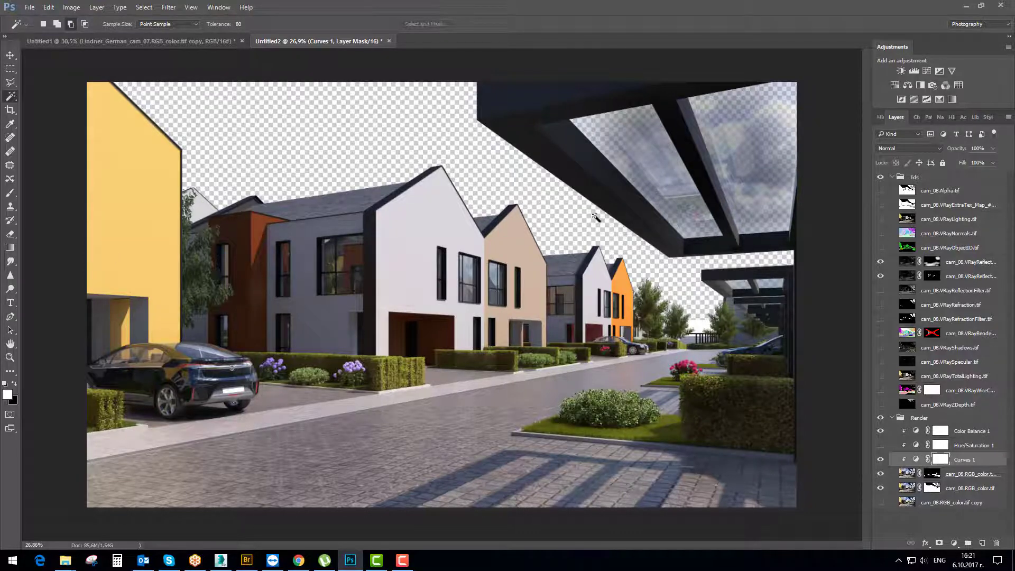
key(alt+Tab)
double_click(550, 234)
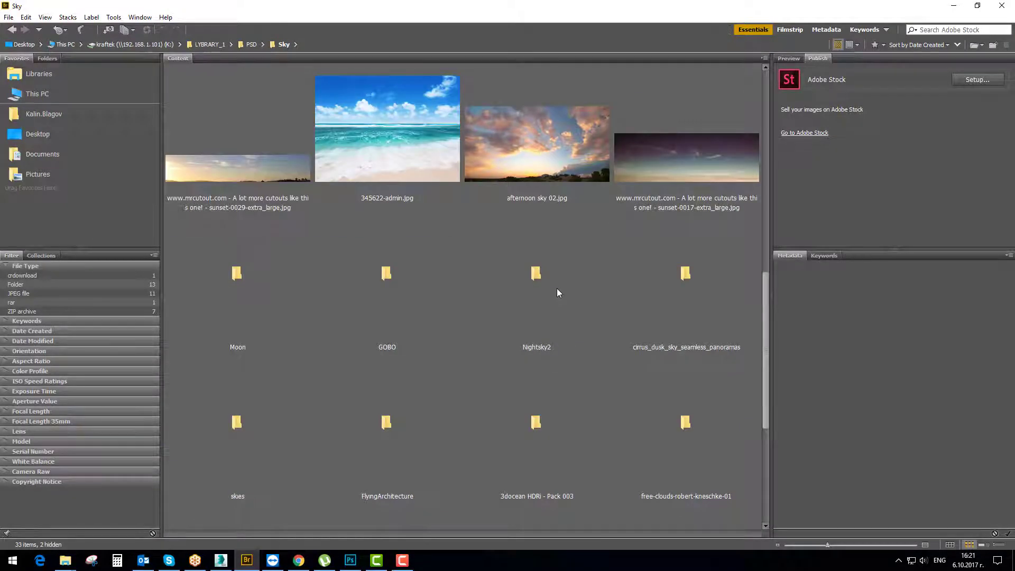
scroll(557, 290, down, 2)
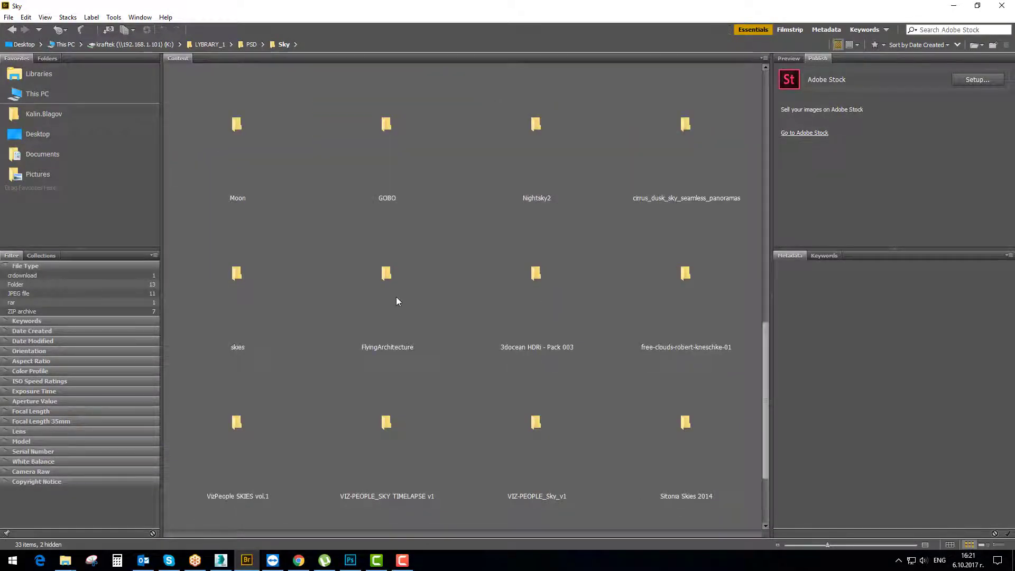
double_click(387, 427)
click(284, 45)
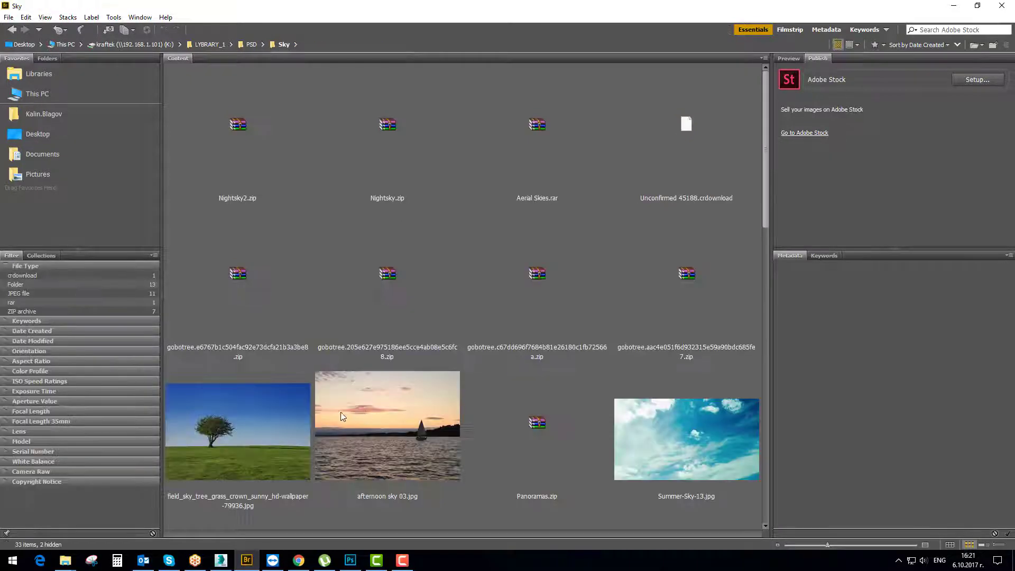
scroll(392, 402, down, 10)
double_click(391, 135)
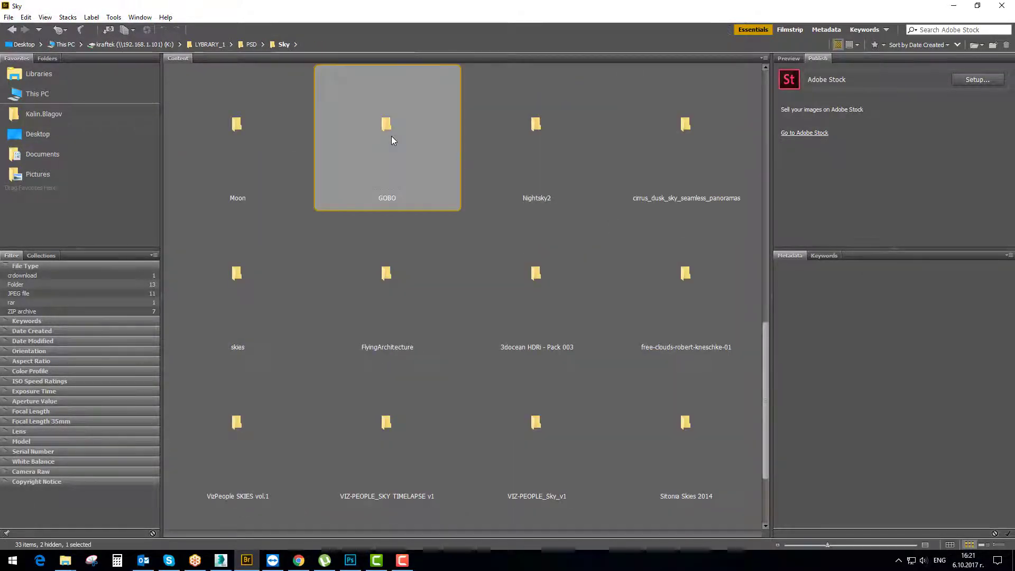
click(282, 45)
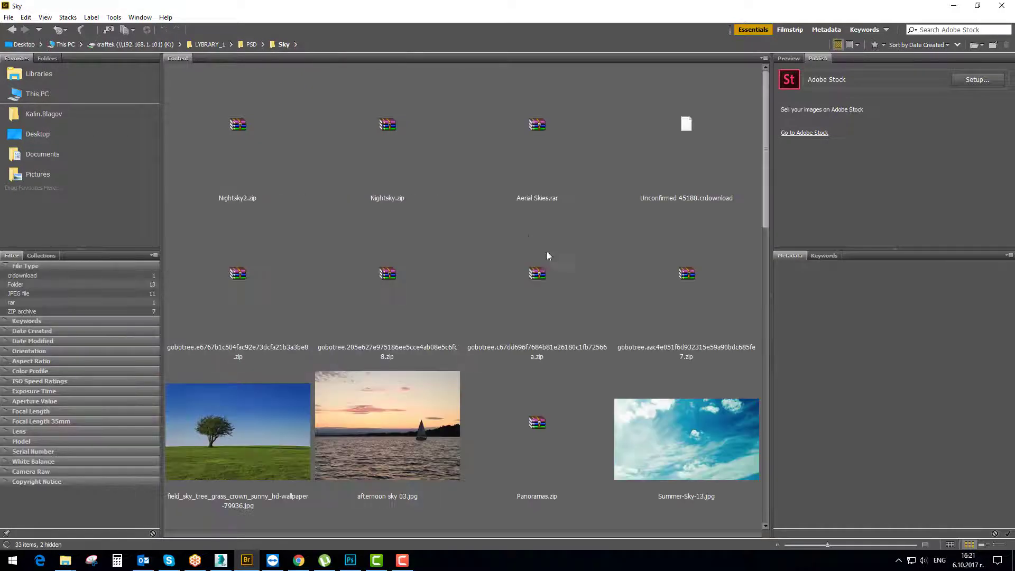
scroll(549, 275, down, 10)
click(658, 306)
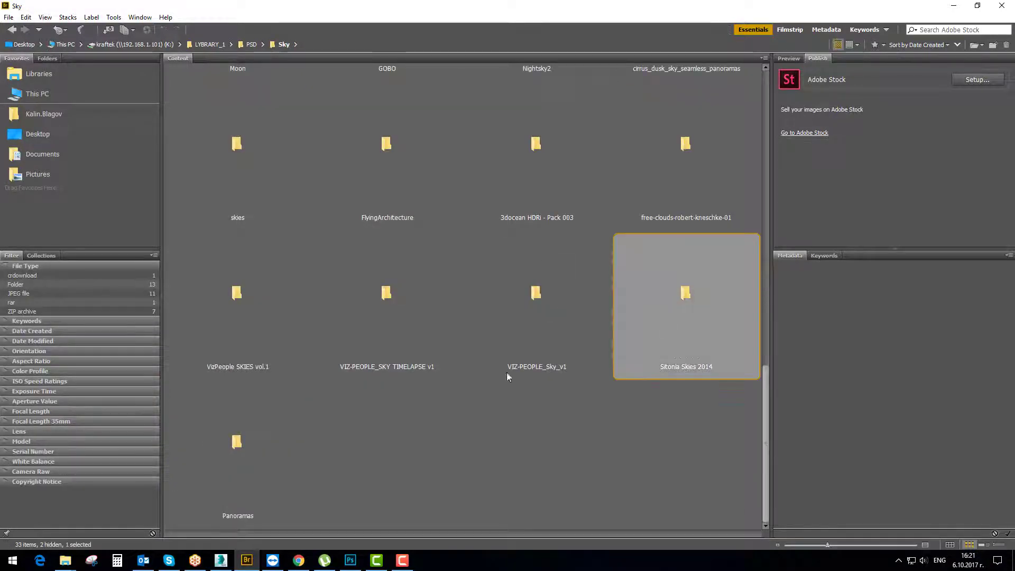
click(228, 455)
Open the VizPeople SKIES vol.1 folder and examine the sky images in its 61-70 subfolder
double_click(244, 312)
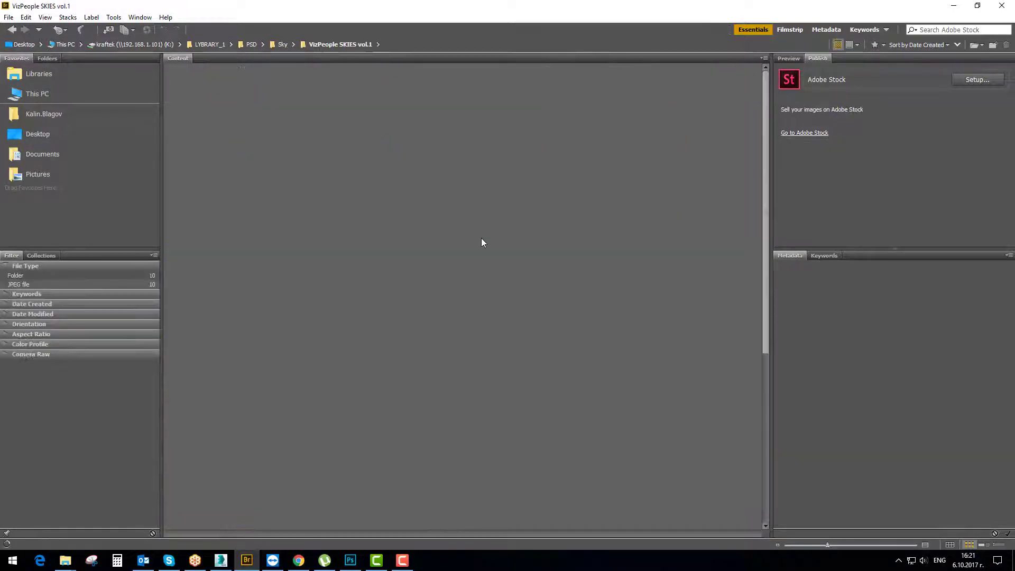
scroll(495, 342, down, 5)
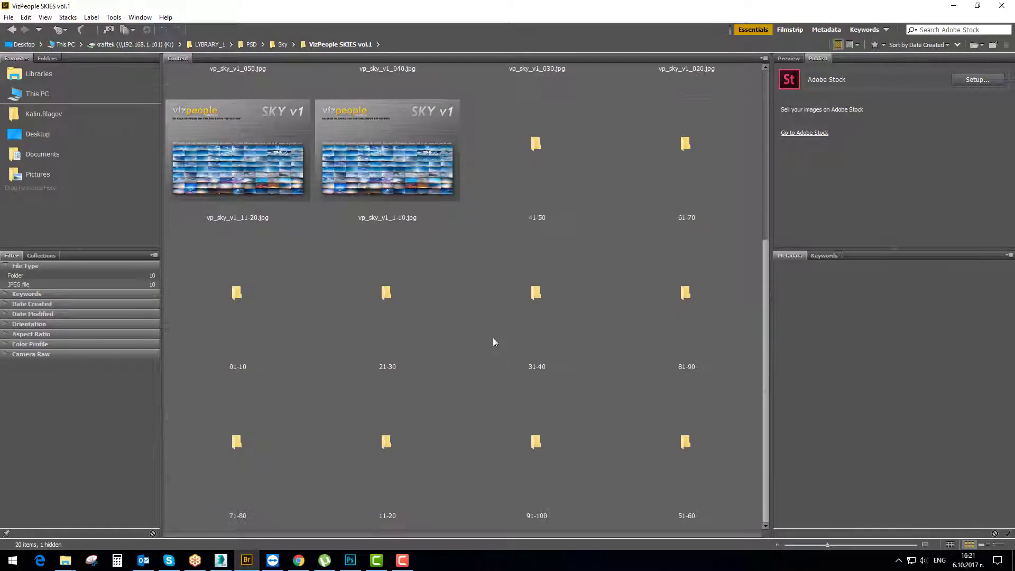
double_click(674, 155)
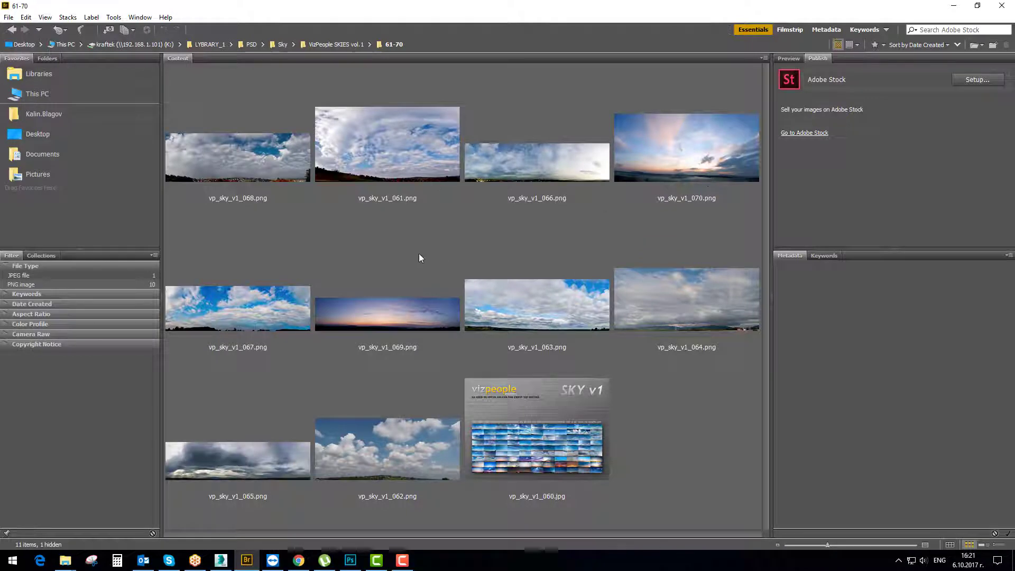
click(363, 432)
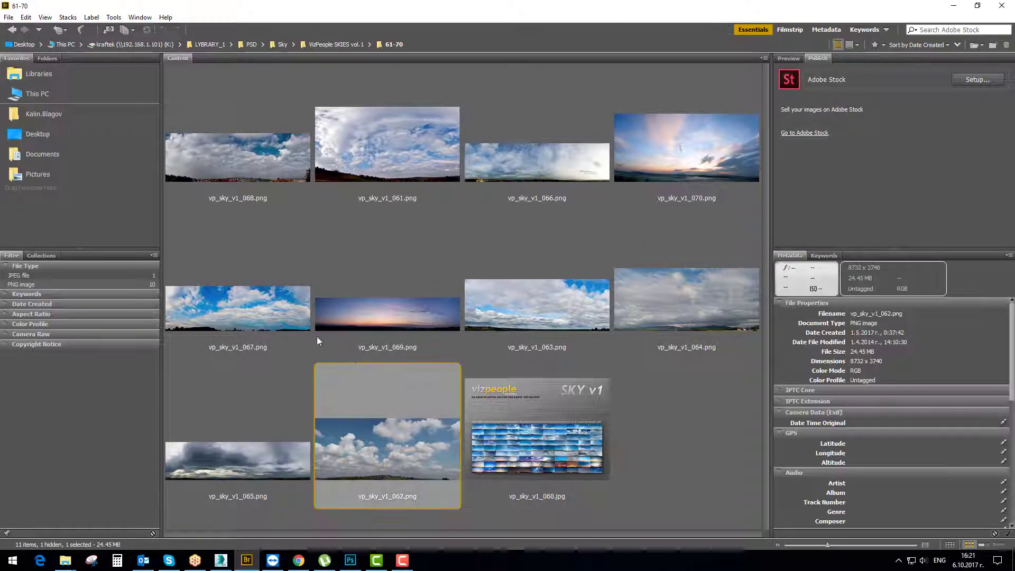
click(349, 45)
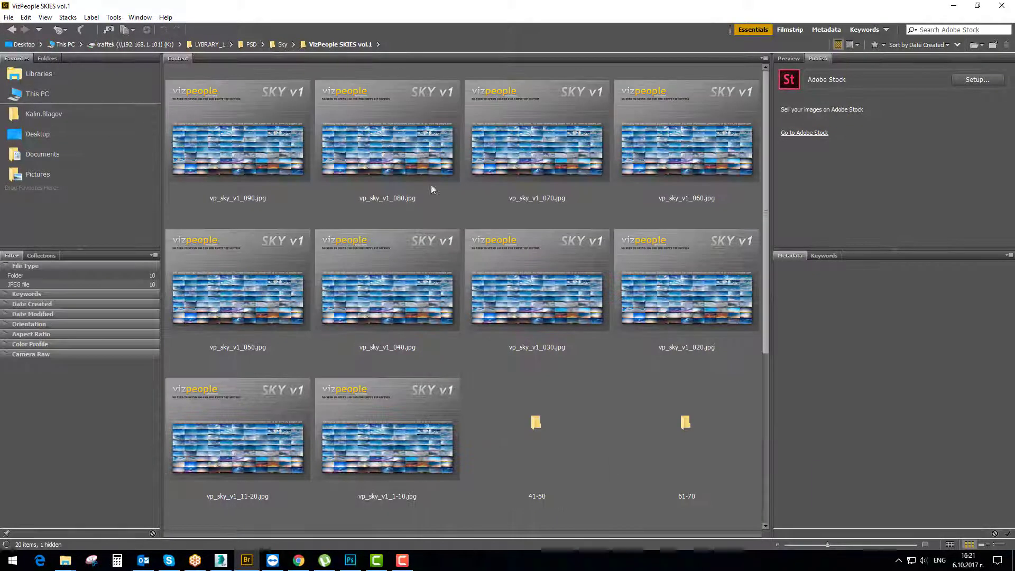
Open vp_sky_v1_004.png from the 01-10 subfolder of VizPeople SKIES vol.1 in Photoshop
double_click(259, 309)
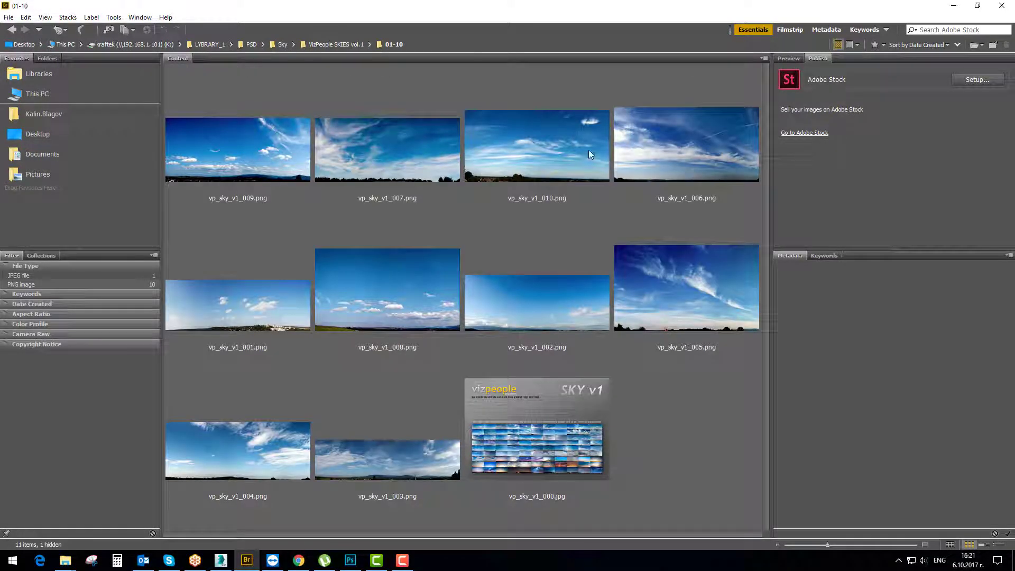
click(234, 490)
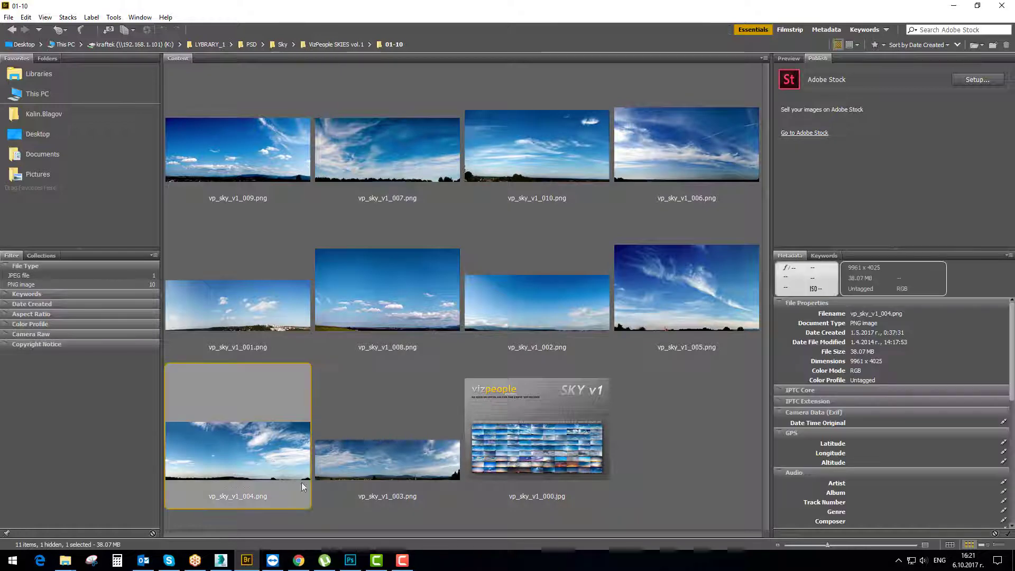
double_click(268, 450)
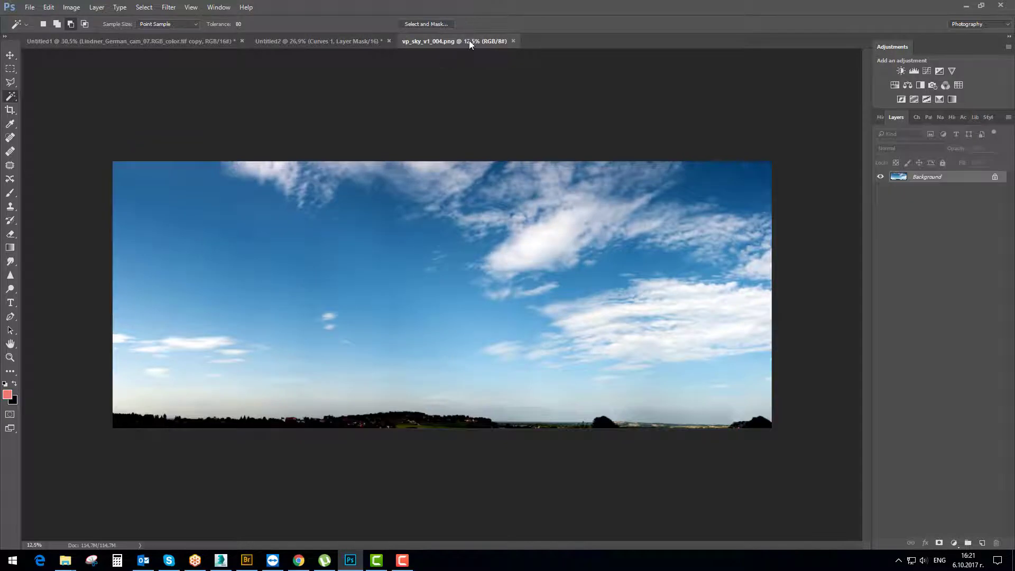
Copy the sky image into the Untitled2 render document and place its layer beneath all the render layers
drag(468, 40, 519, 142)
click(11, 56)
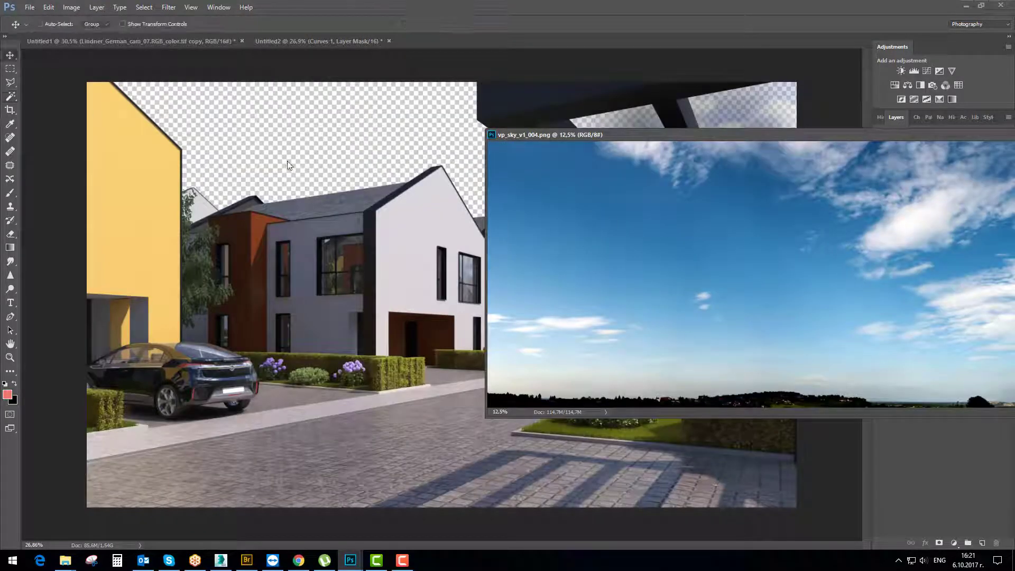
drag(575, 227, 321, 225)
click(534, 215)
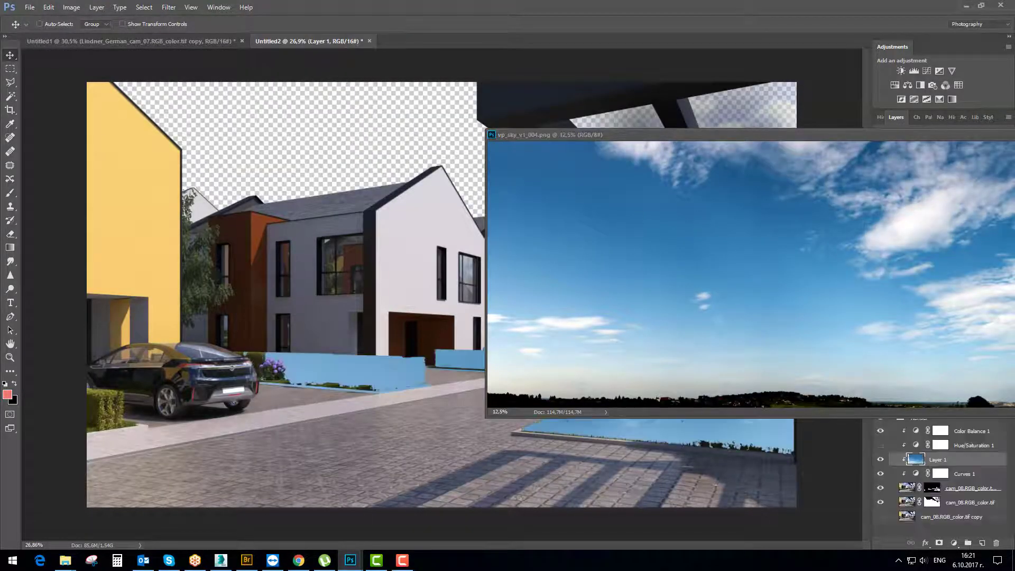
click(1014, 135)
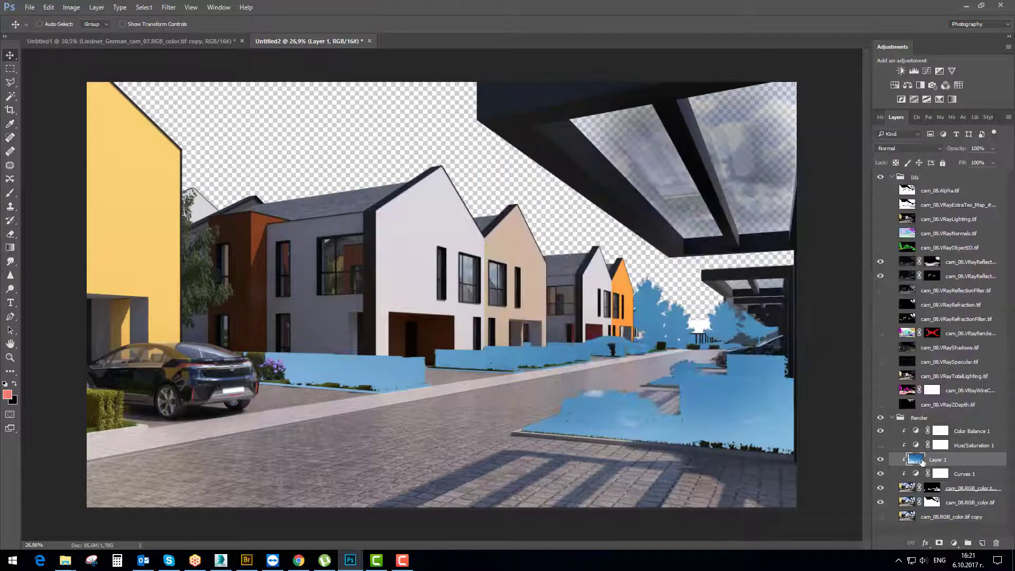
drag(922, 461, 918, 537)
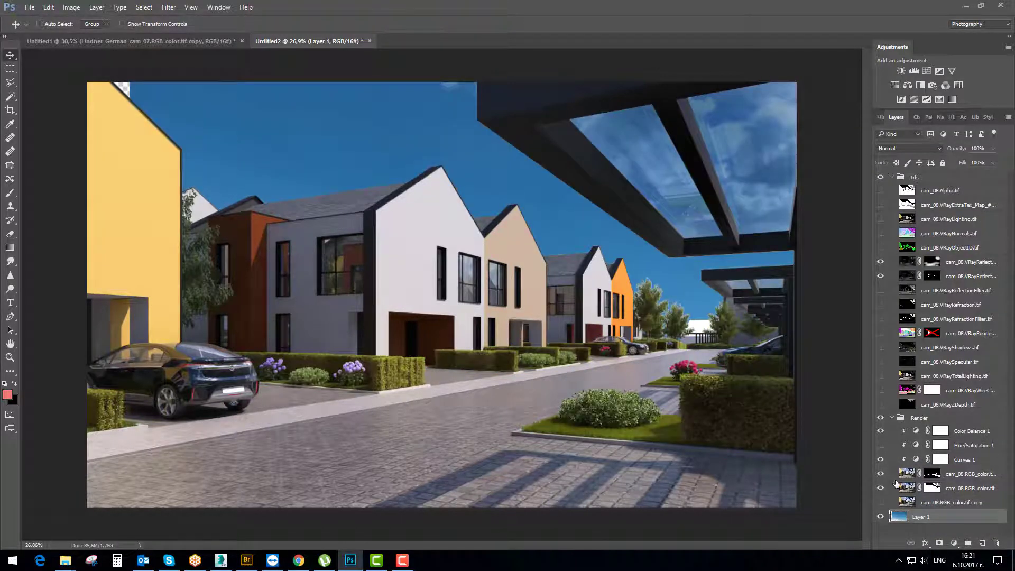
Scale the sky layer proportionally to about 62% and reposition it so its clouds sit behind the houses and pergola
drag(395, 153, 571, 183)
key(ctrl+t)
key(ctrl+minus)
key(ctrl+minus)
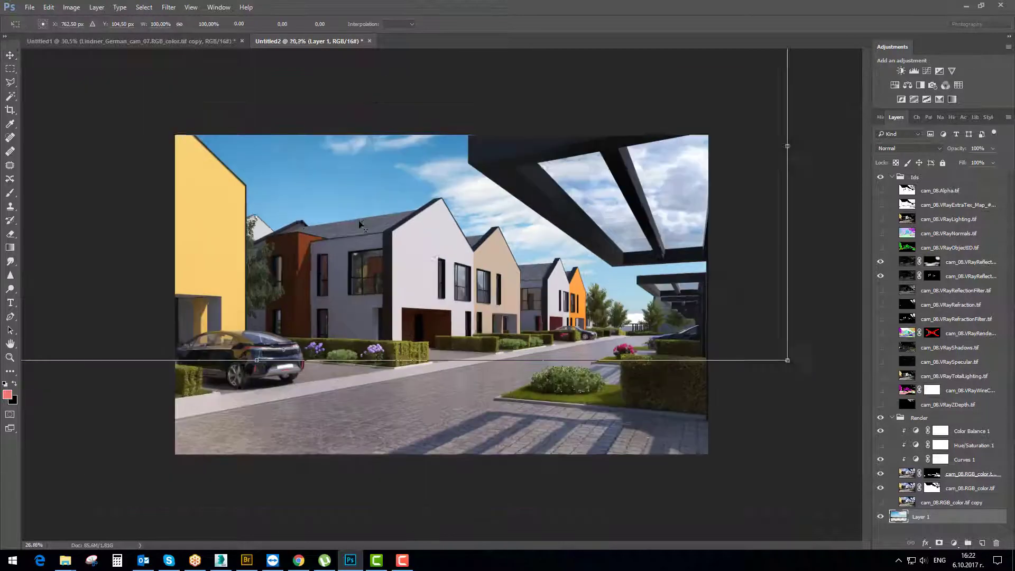
key(ctrl+minus)
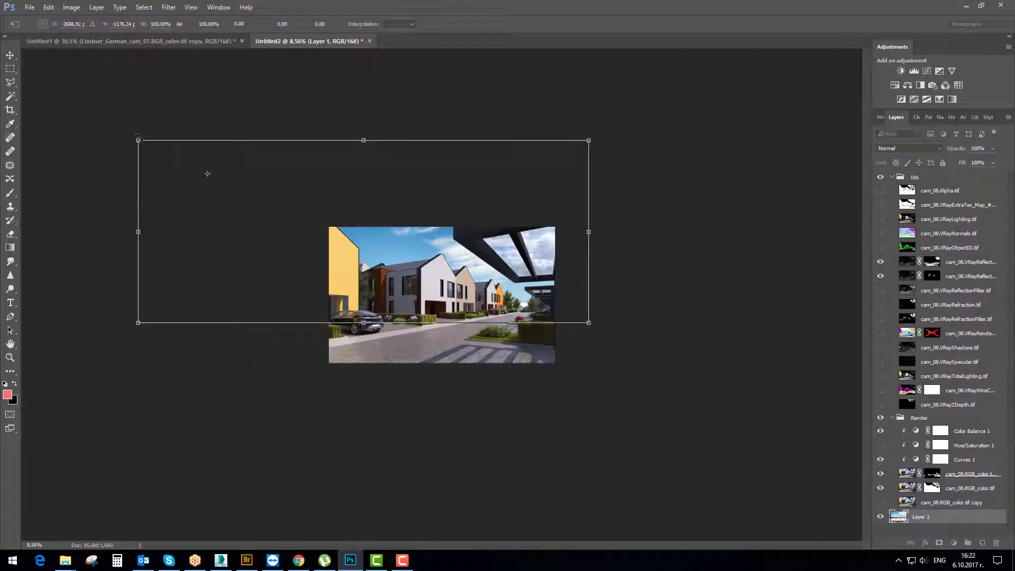
drag(138, 140, 307, 209)
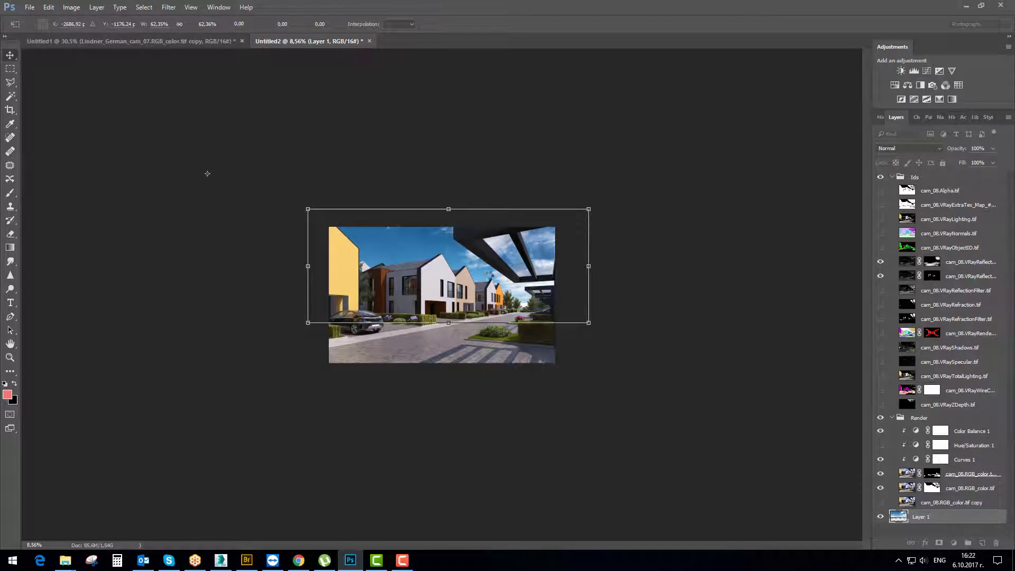
key(Return)
key(ctrl+0)
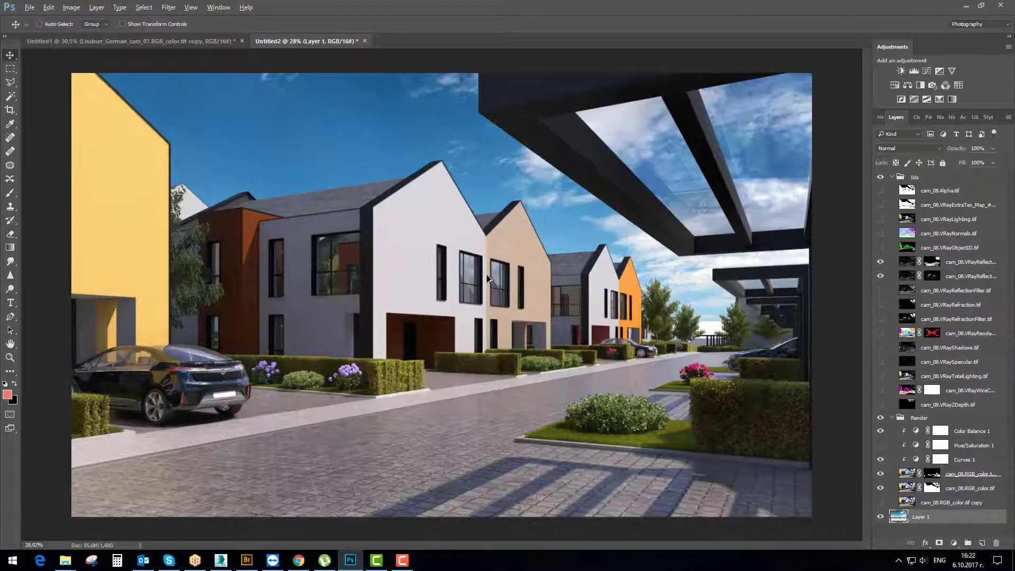
drag(585, 217, 575, 194)
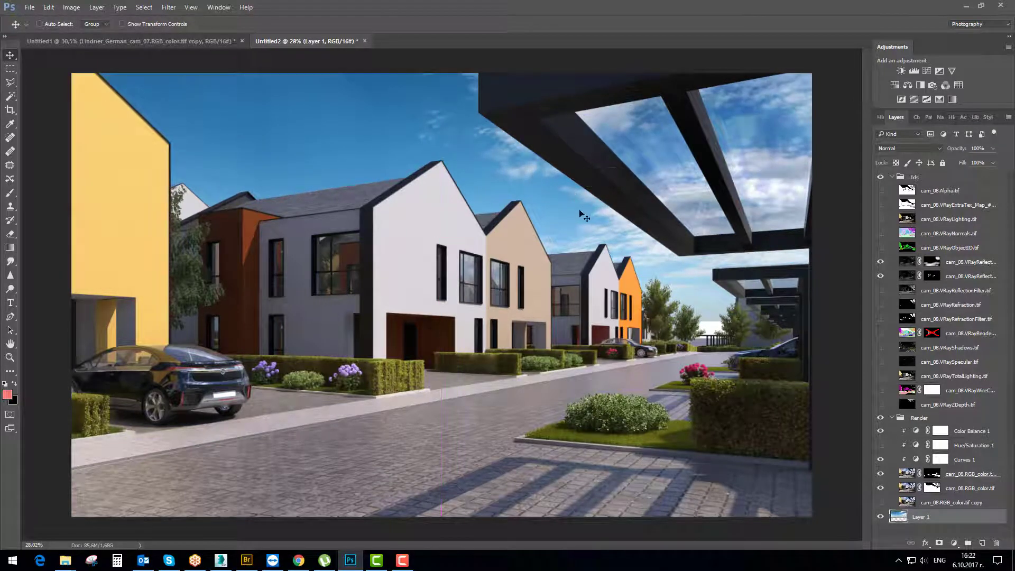
Add a new layer above the sky, fill it with 50% Gray and set its blend mode to Overlay
scroll(767, 357, down, 1)
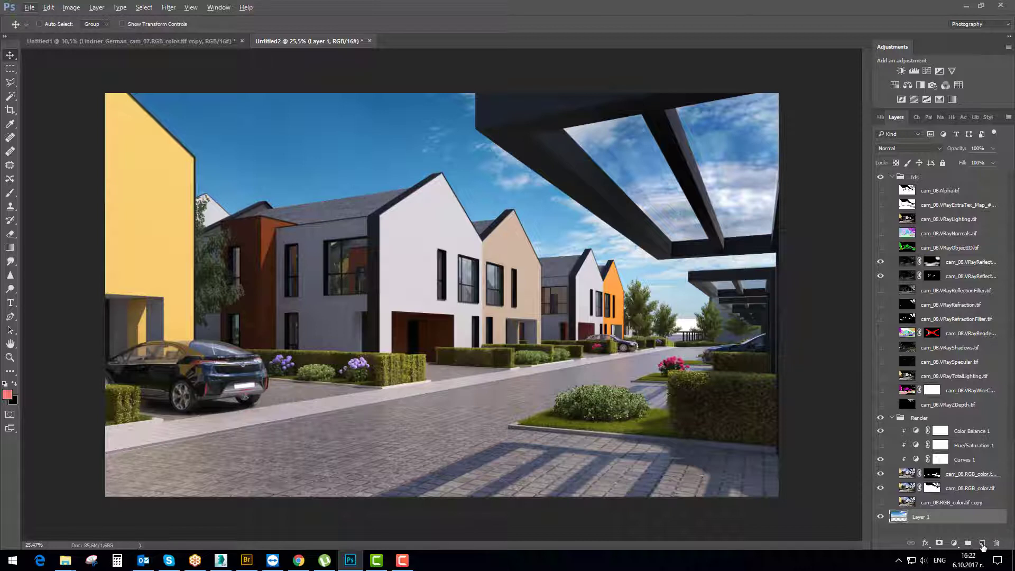
click(982, 543)
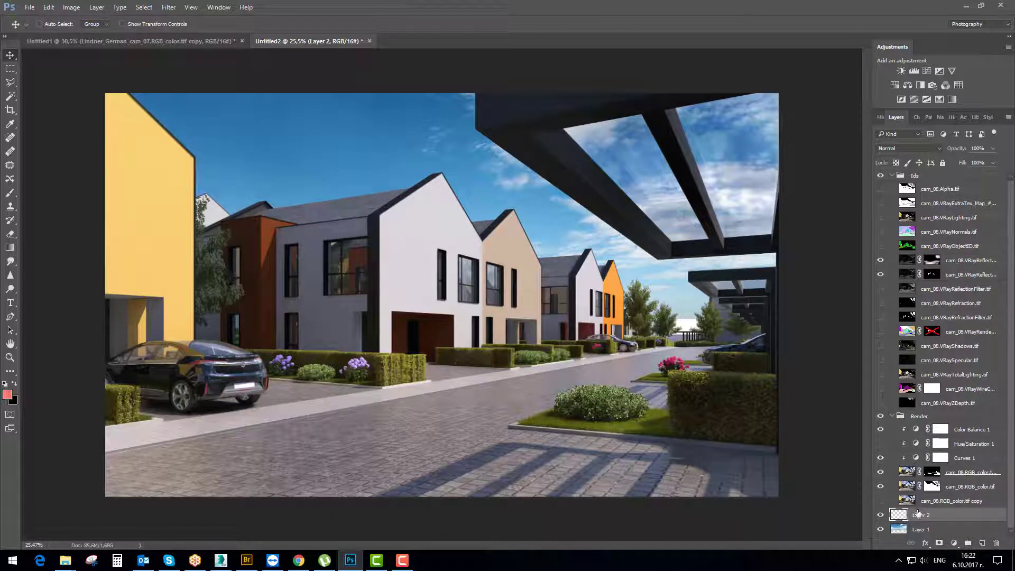
key(shift+F5)
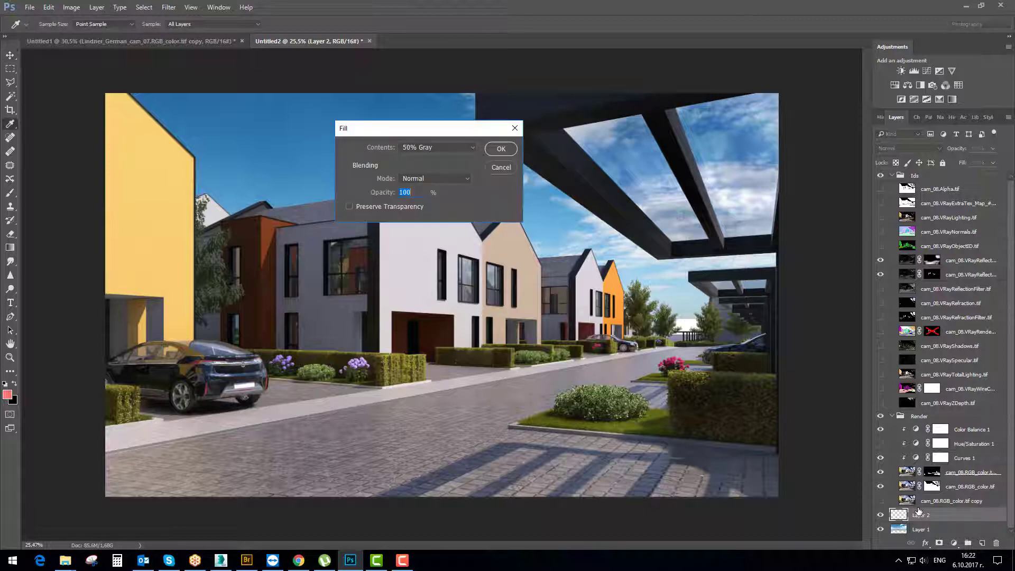
click(433, 147)
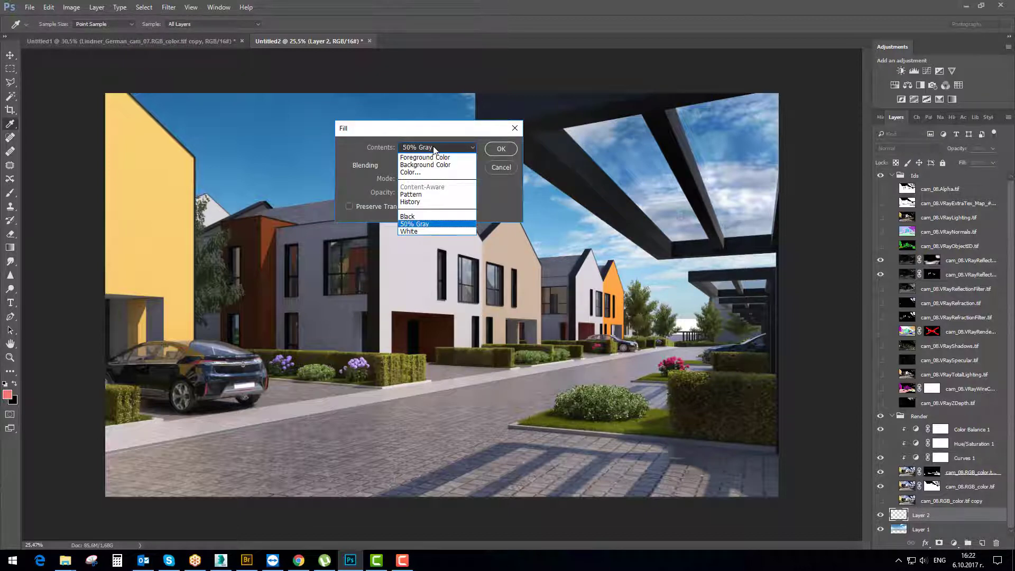
click(500, 148)
click(500, 148)
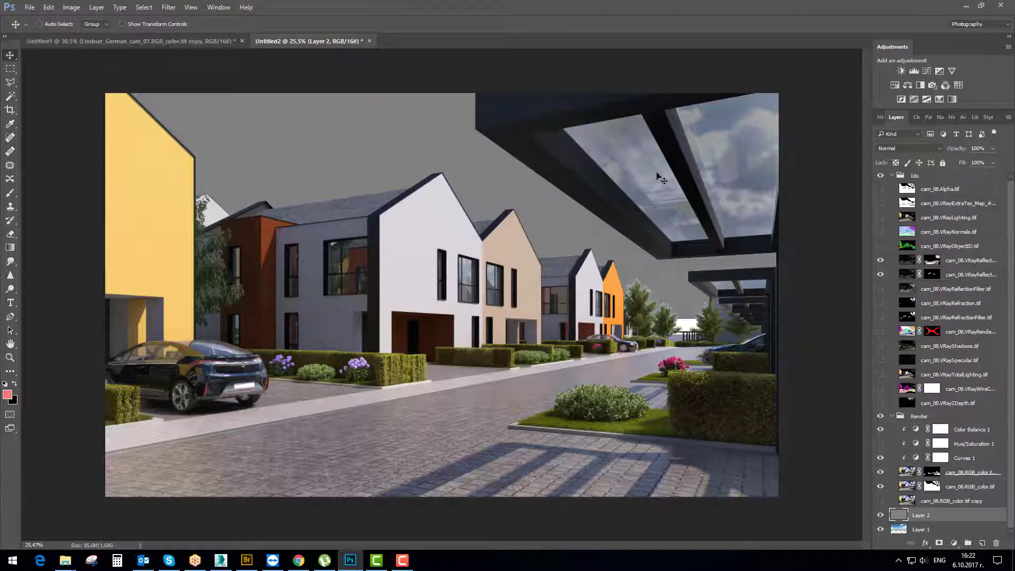
click(900, 149)
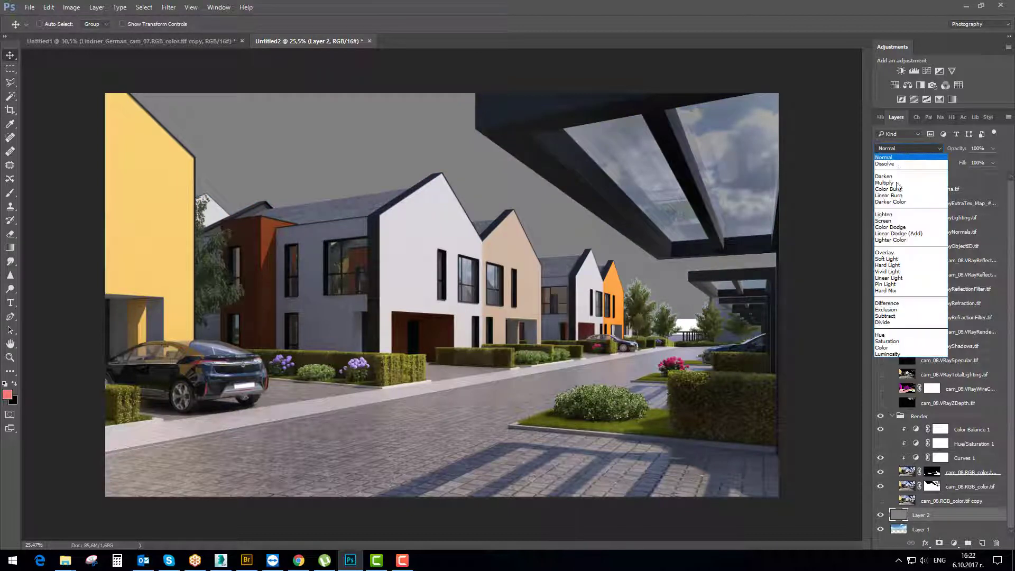
click(887, 254)
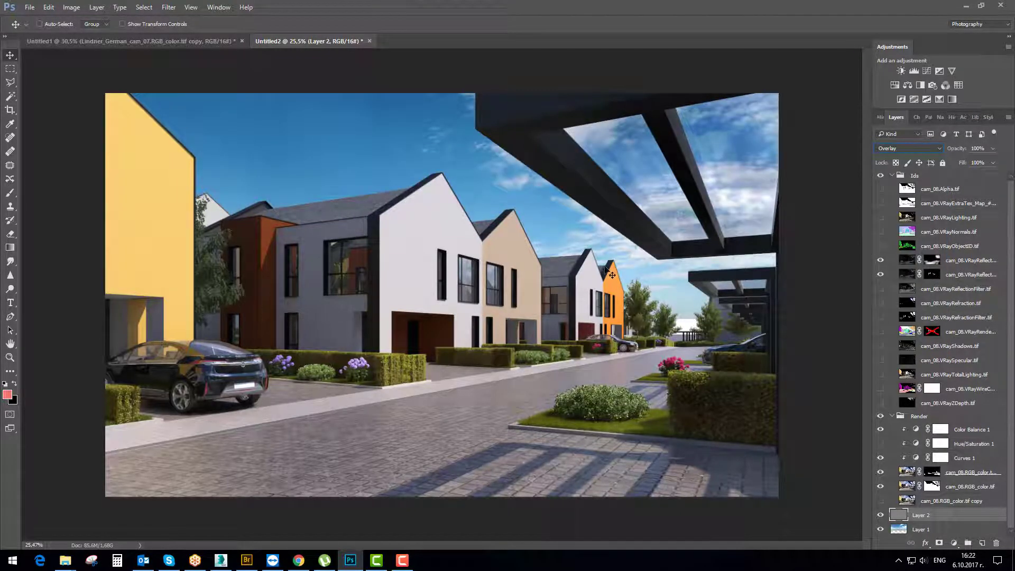
Set up the Brush tool with a black foreground colour and a size of 1700 for the gray Overlay layer
click(11, 195)
key(x)
key(bracketright)
key(bracketright)
key(bracketright)
key(bracketright)
key(bracketright)
key(bracketright)
key(bracketright)
key(bracketright)
key(bracketright)
key(bracketright)
key(bracketright)
key(bracketright)
key(bracketright)
key(bracketright)
key(bracketright)
key(bracketright)
key(bracketright)
key(bracketright)
key(bracketright)
key(bracketright)
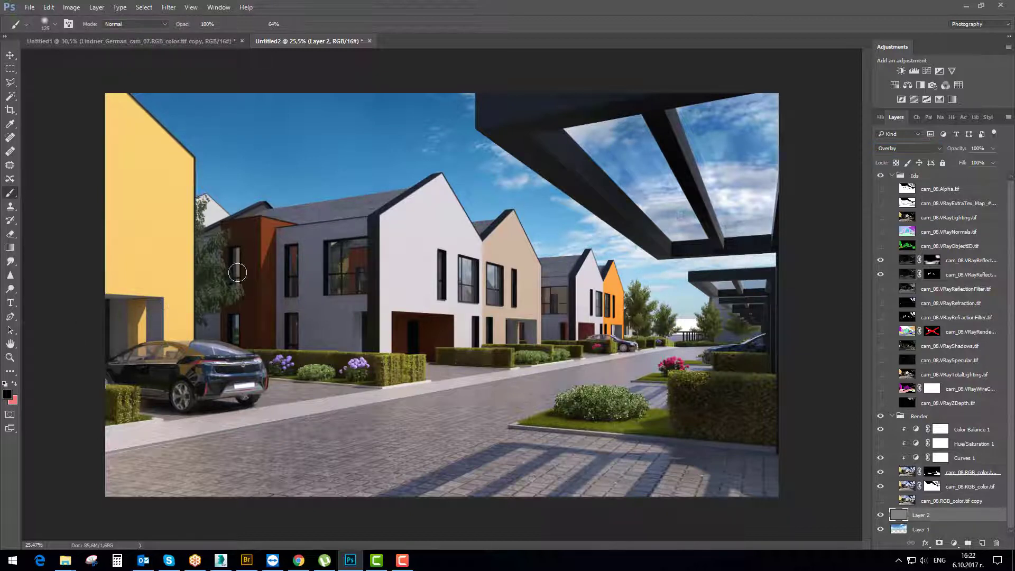
Try darkening the sky beside the yellow house with a black stroke at 100% opacity, and undo the stroke
drag(212, 143, 222, 167)
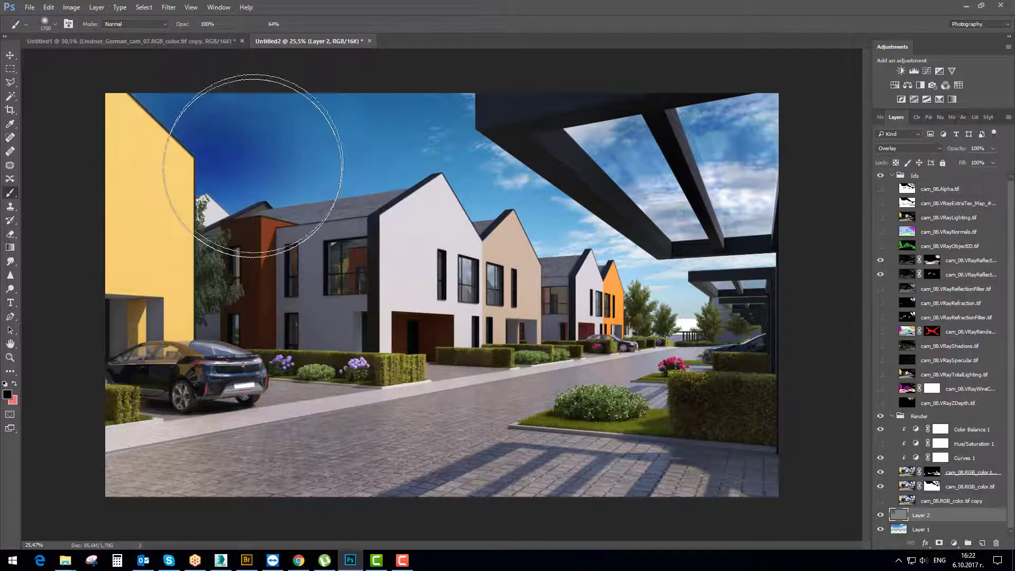
key(ctrl+z)
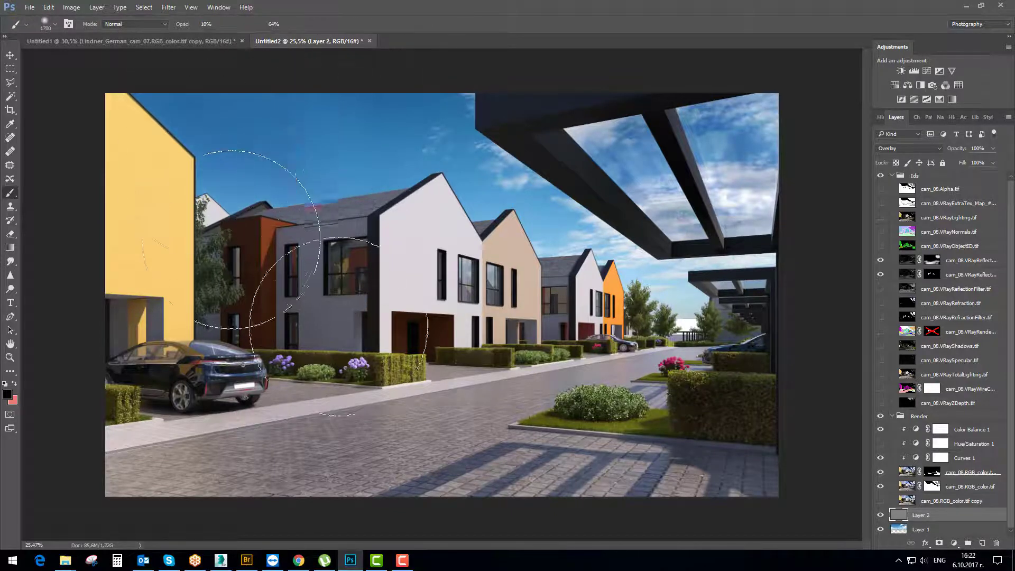
Replace the pink brush colour with pure white (ffffff) while keeping black as the other colour
key(x)
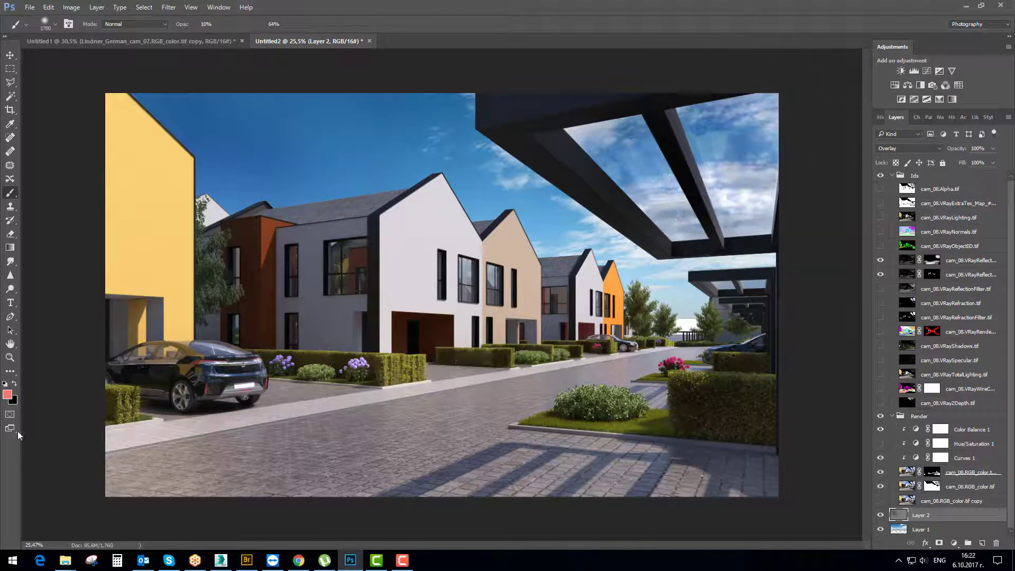
click(7, 395)
click(603, 85)
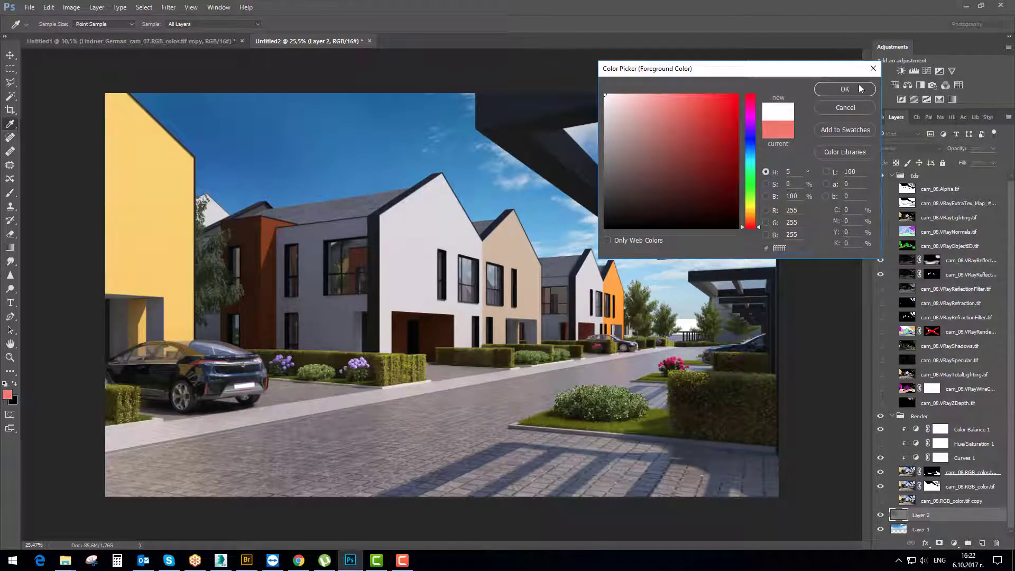
click(857, 85)
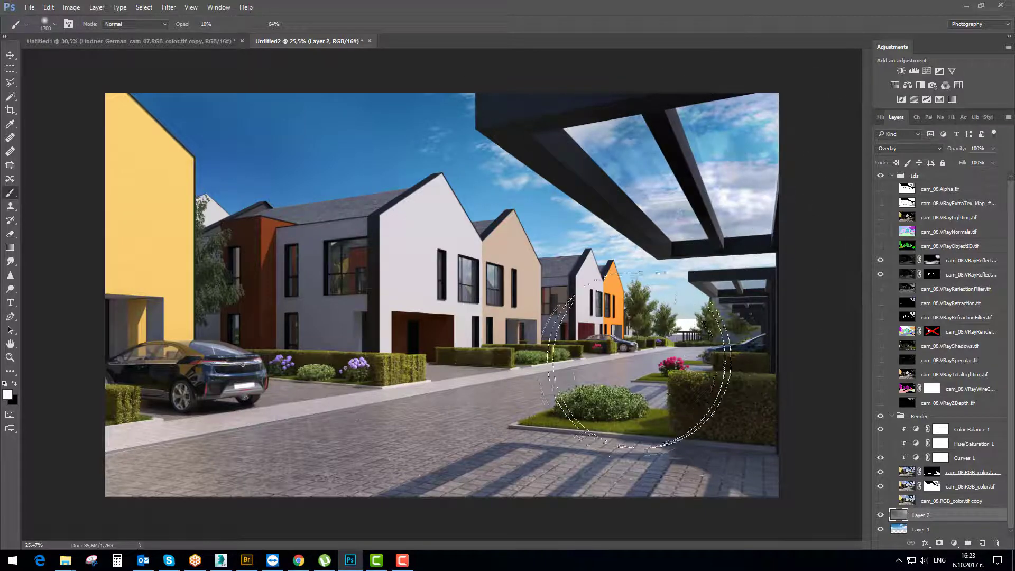
Dodge and burn the sky above the houses with alternating black and white brush strokes at 10% opacity on the gray Overlay layer
key(x)
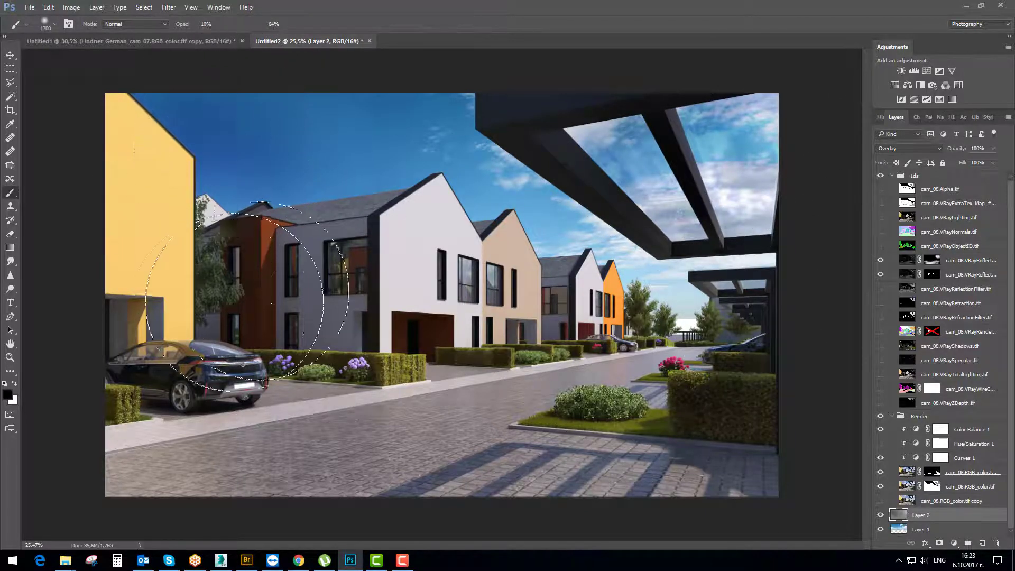
scroll(386, 353, down, 7)
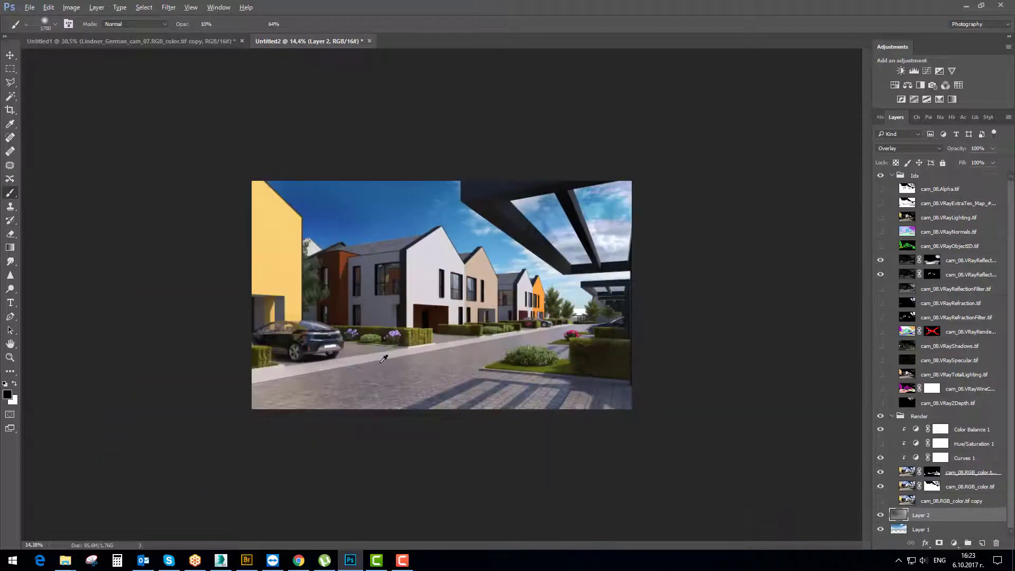
scroll(390, 320, up, 3)
scroll(393, 317, up, 2)
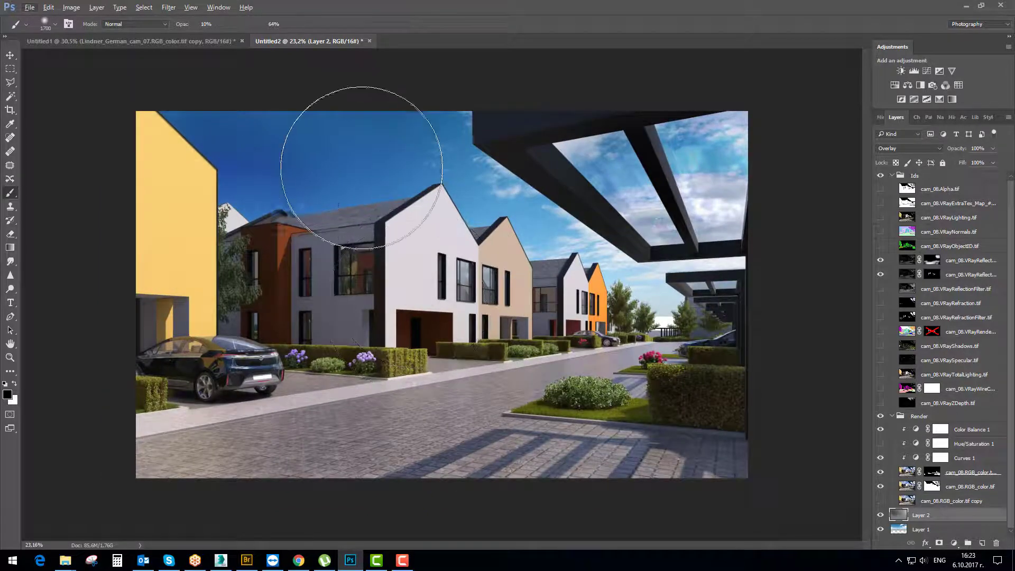
key(x)
mouse_move(380, 142)
mouse_down()
mouse_move(374, 195)
mouse_move(375, 186)
mouse_move(263, 136)
mouse_up()
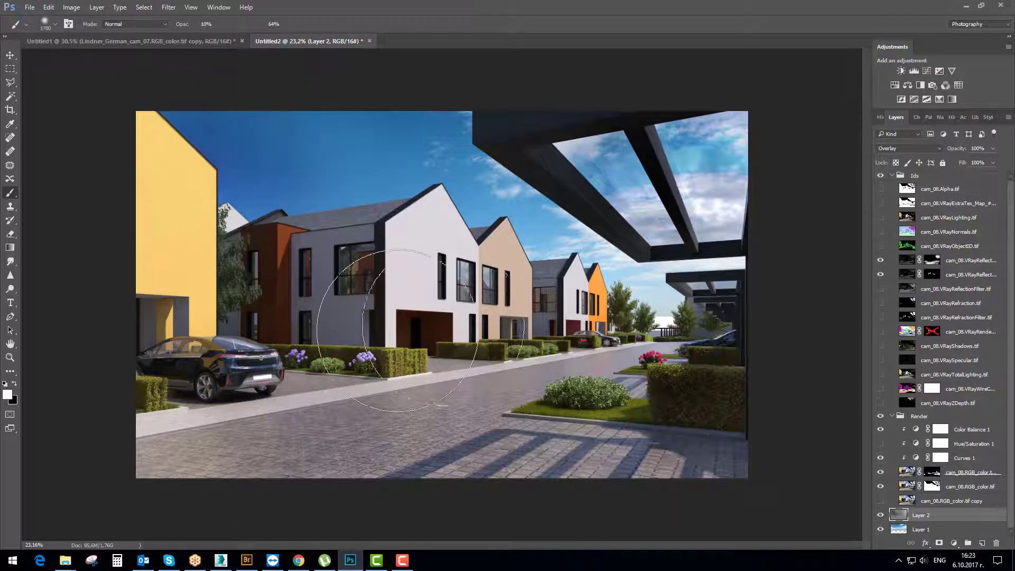
key(x)
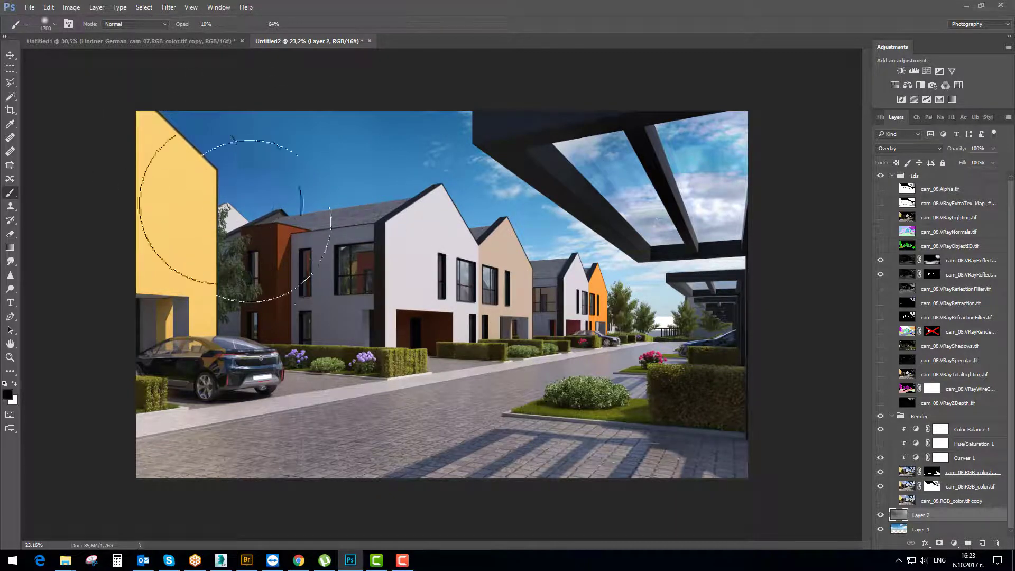
scroll(741, 525, down, 4)
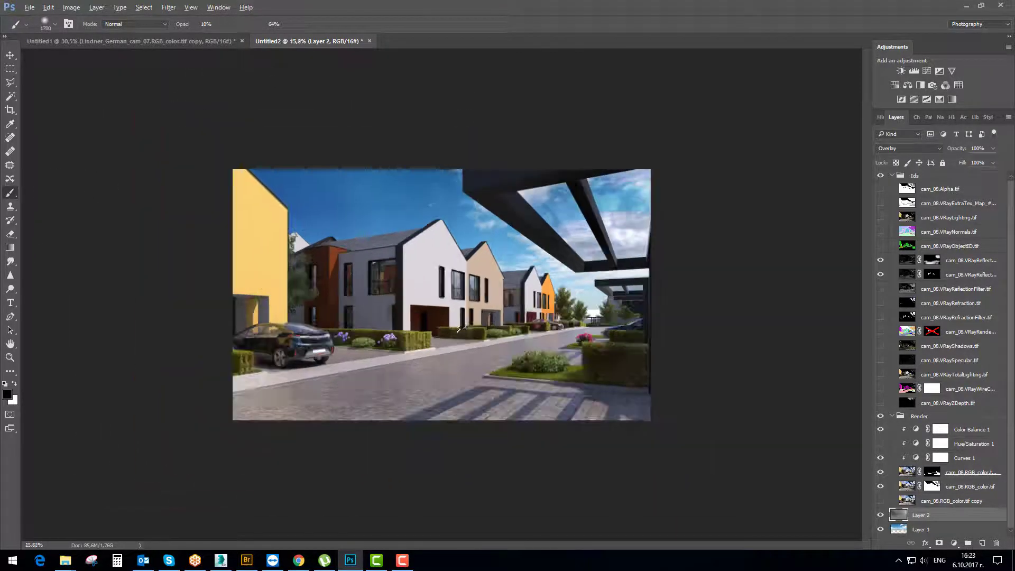
scroll(741, 525, up, 2)
Add a Hue/Saturation adjustment layer above the gray Overlay layer and set its saturation to -20
click(955, 543)
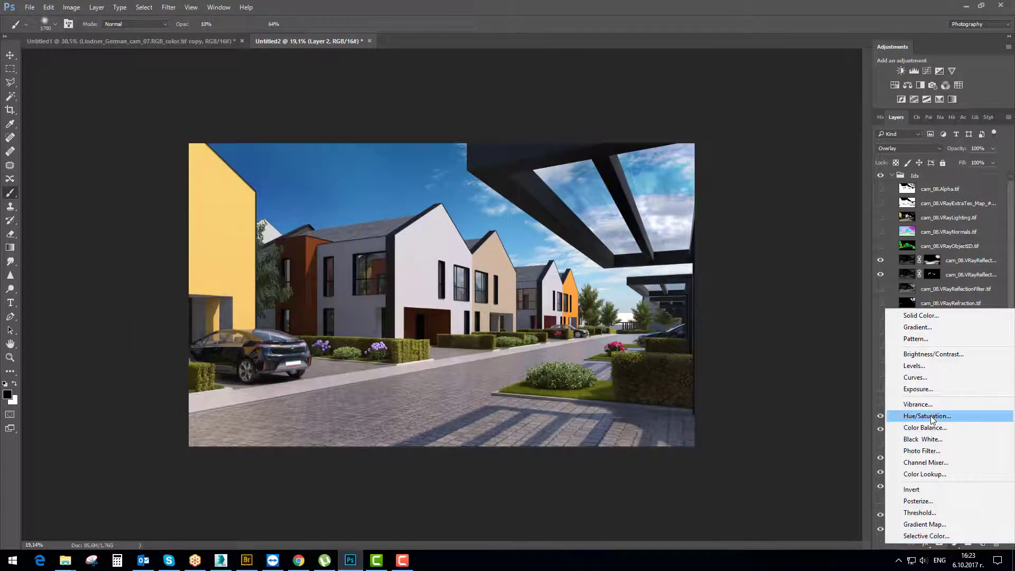
click(914, 415)
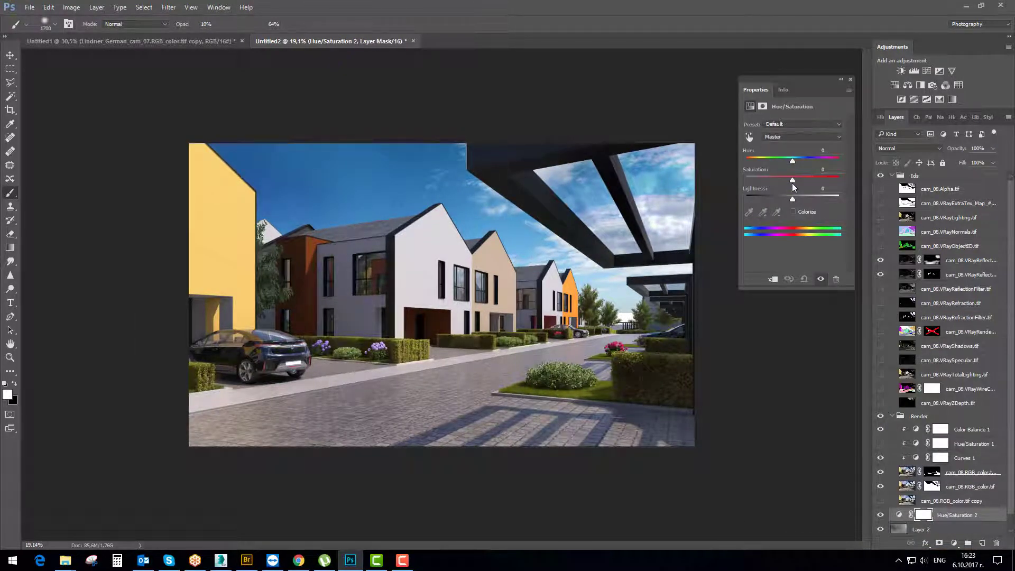
drag(792, 180, 783, 178)
click(850, 80)
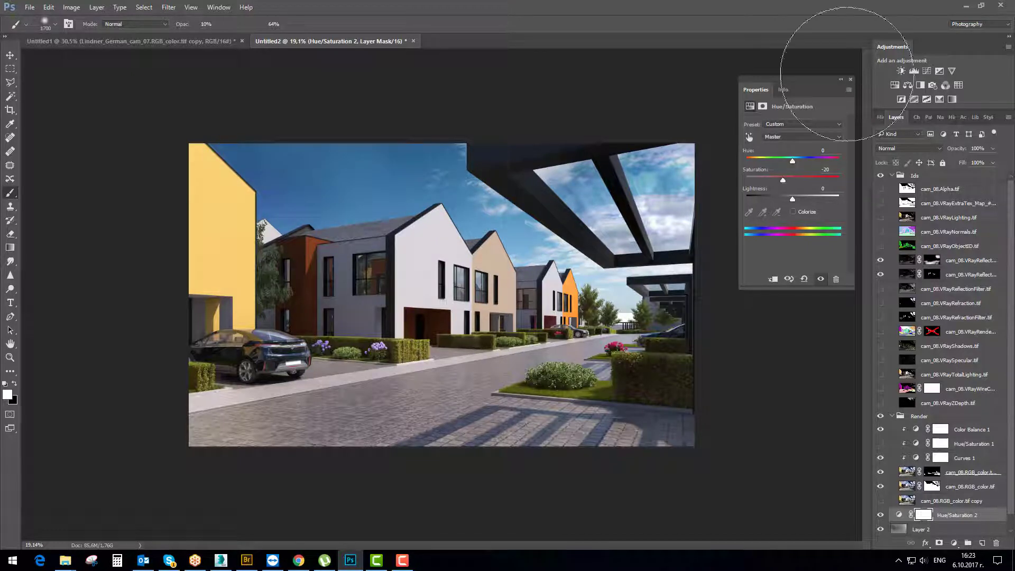
scroll(547, 260, up, 5)
scroll(545, 267, down, 2)
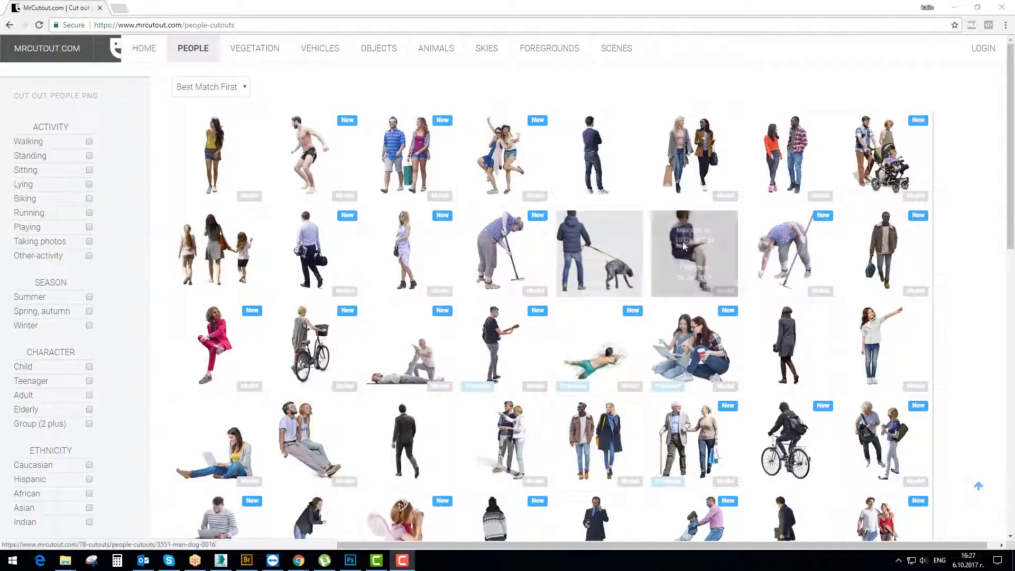
Browse the people cutouts on mrcutout.com and open the woman with bicycle, the walking couple and the couple with a dog in separate tabs
scroll(761, 172, down, 3)
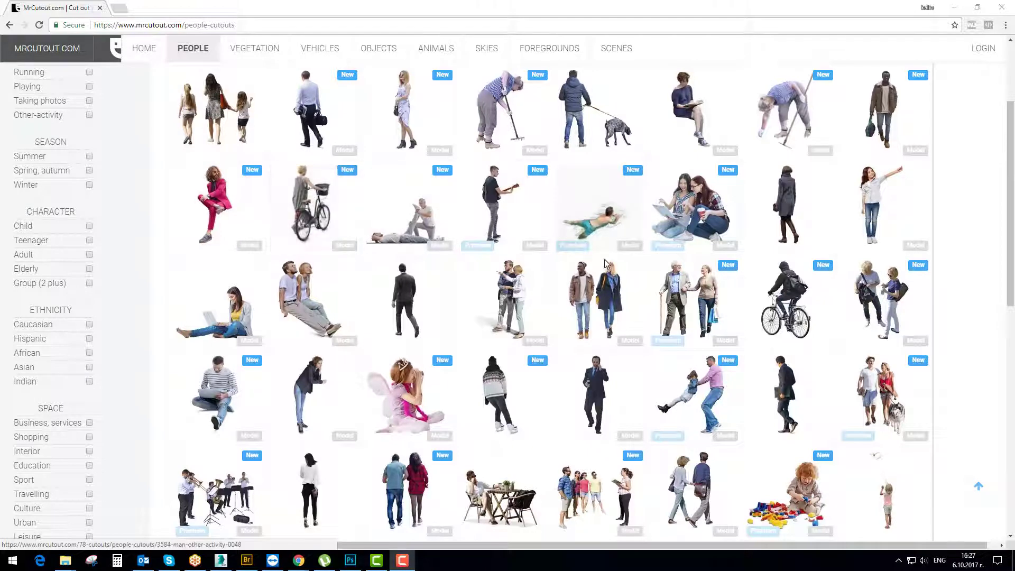
right_click(312, 193)
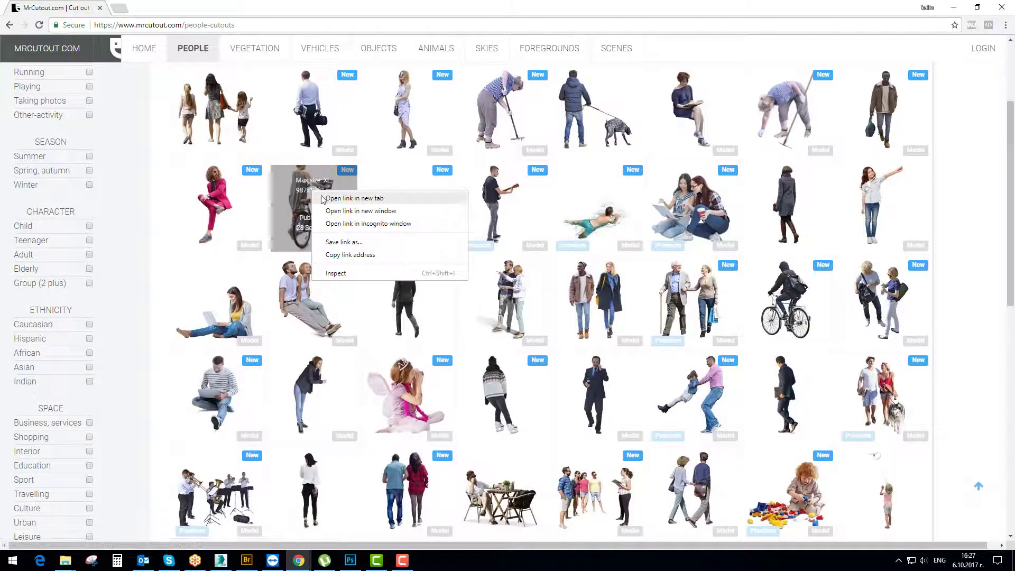
click(338, 197)
scroll(449, 254, down, 3)
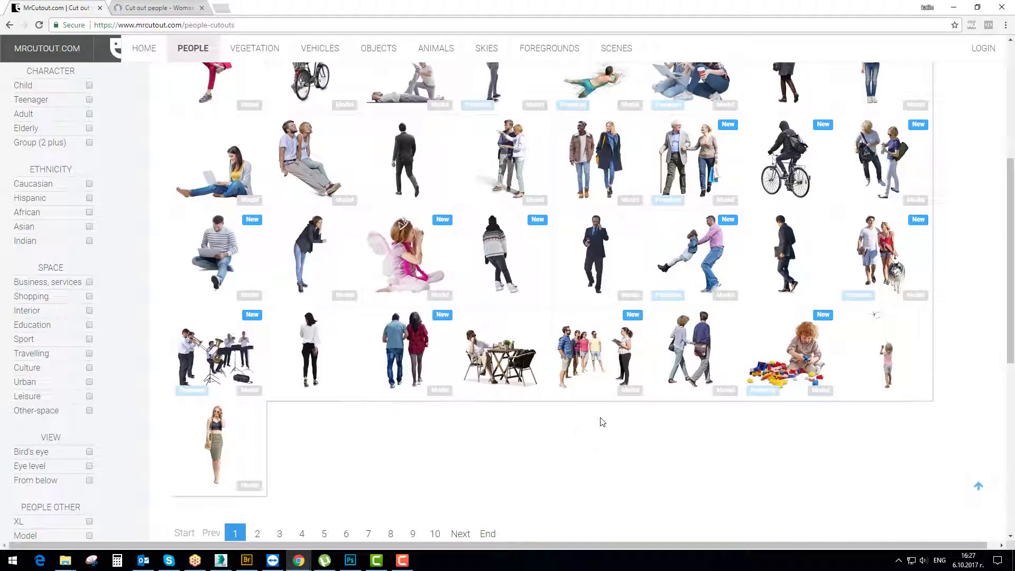
right_click(695, 337)
click(721, 344)
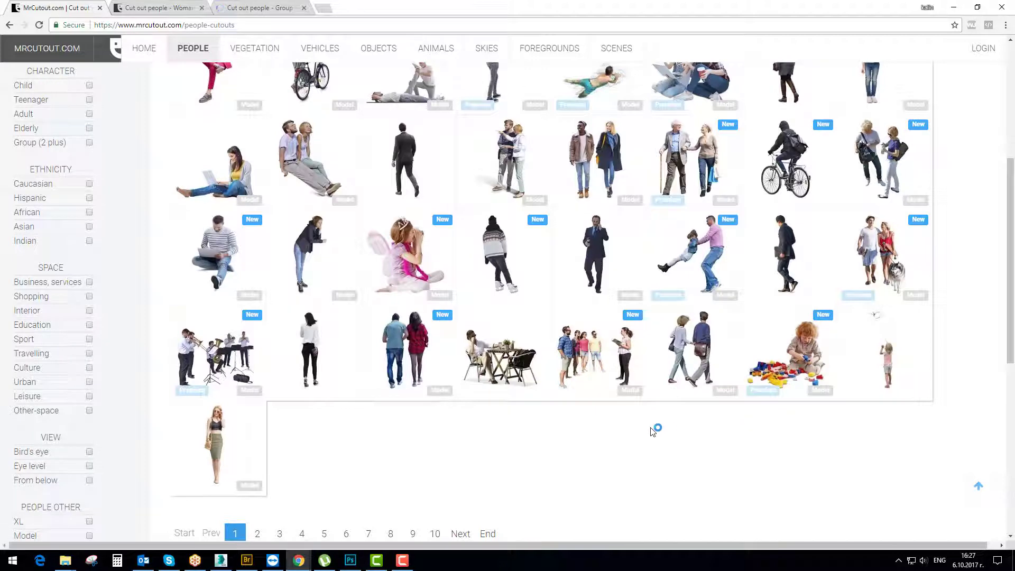
right_click(871, 247)
click(963, 253)
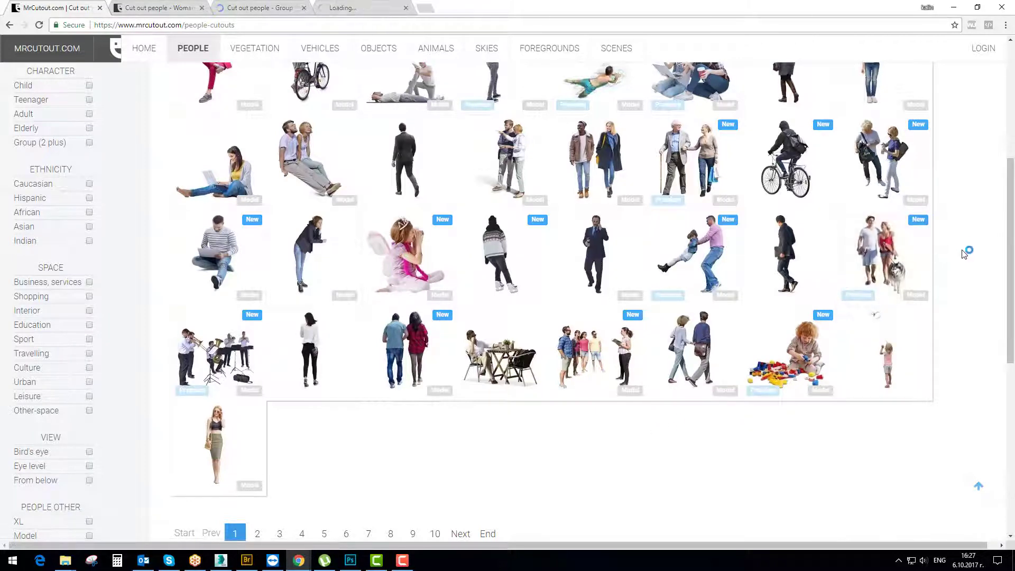
scroll(963, 254, up, 3)
scroll(964, 258, up, 1)
scroll(227, 233, down, 7)
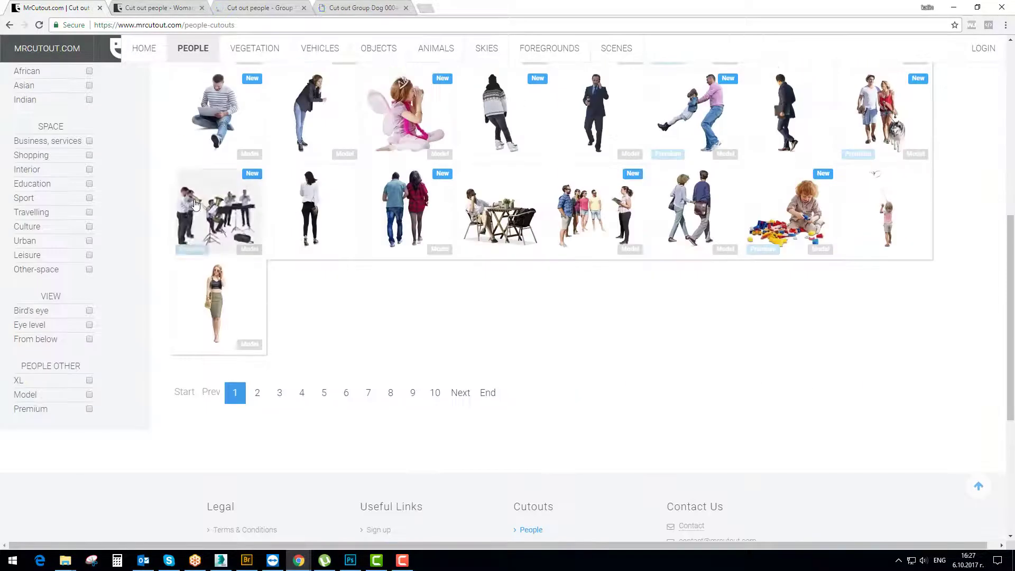
scroll(227, 232, up, 8)
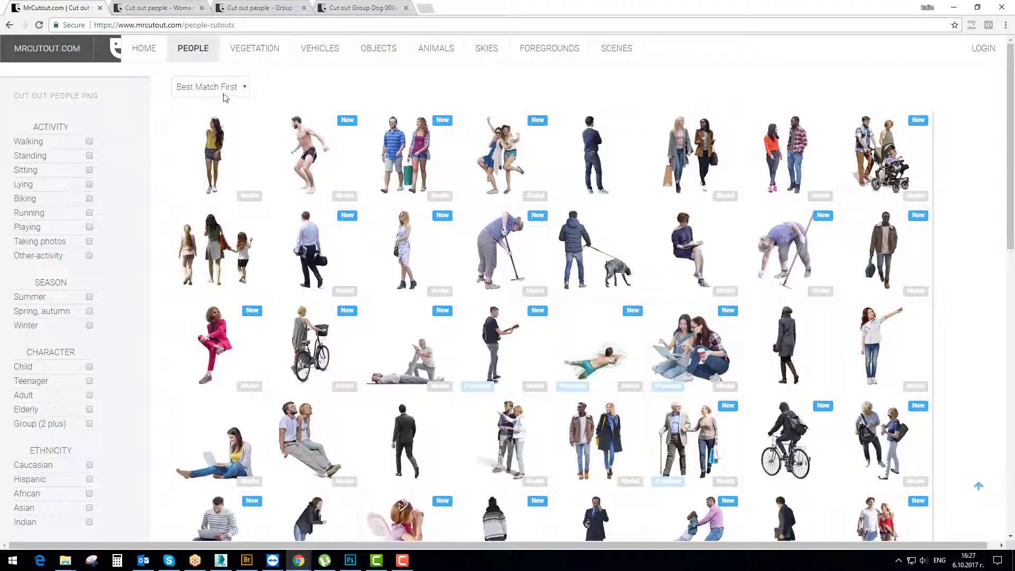
Request the large version of the woman with bicycle cutout and log in to the site with the saved account credentials
click(155, 8)
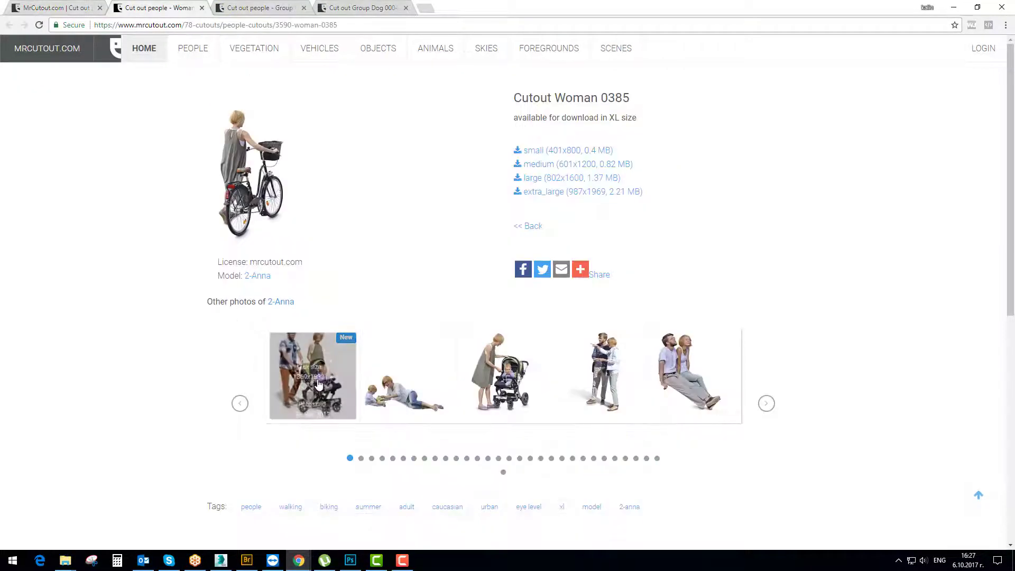
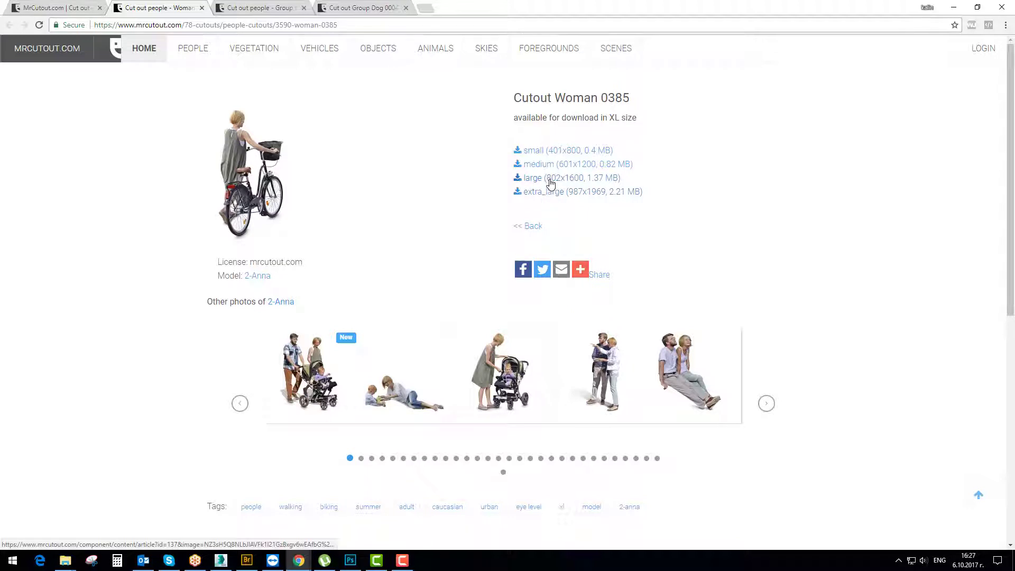
click(550, 181)
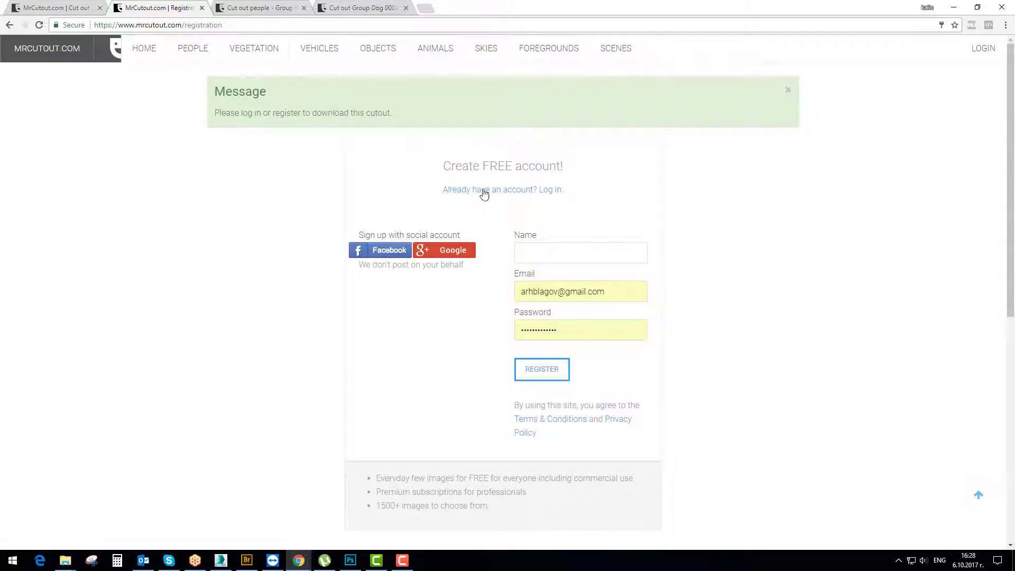
click(982, 49)
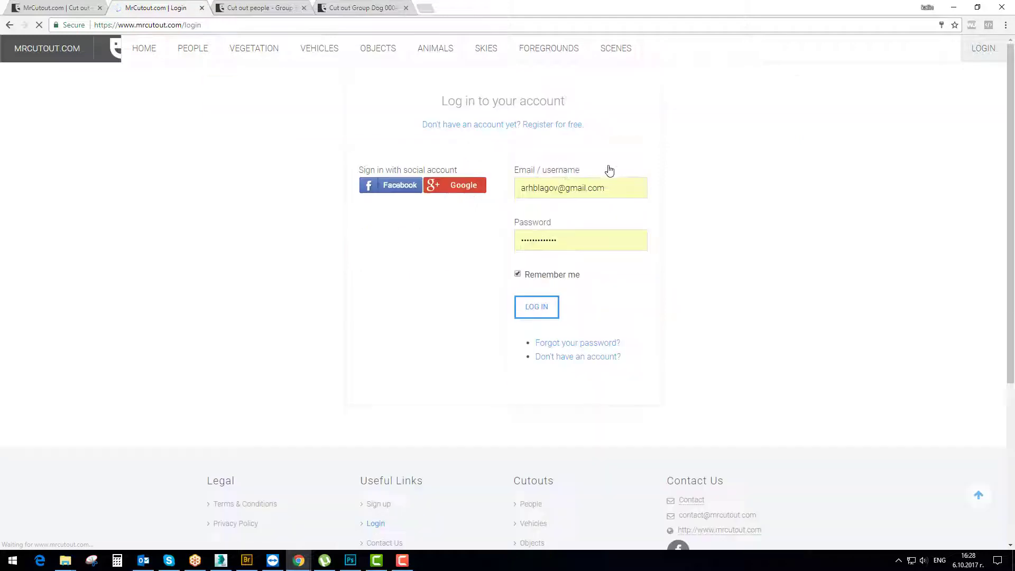
click(541, 309)
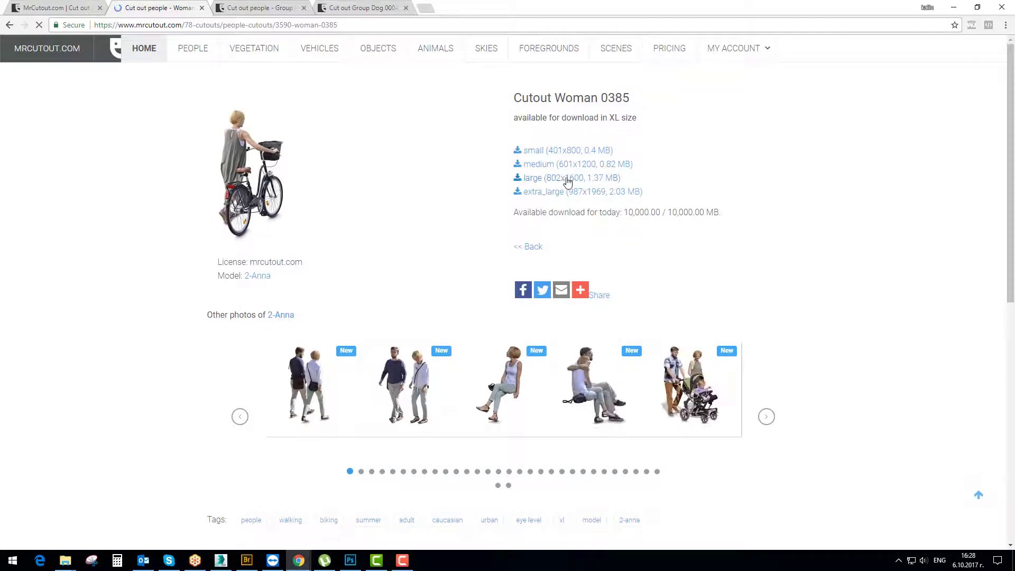
click(567, 180)
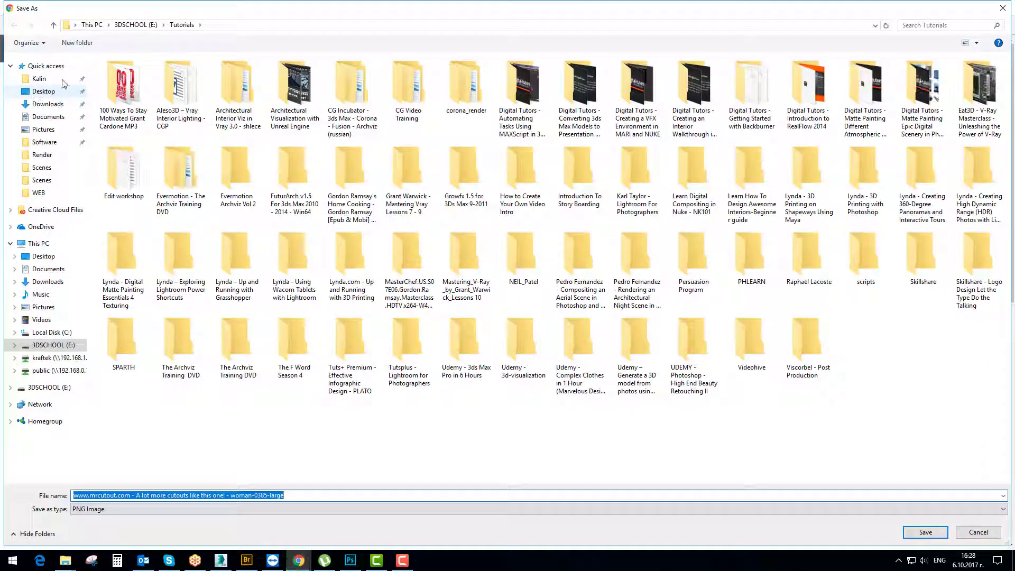
click(226, 25)
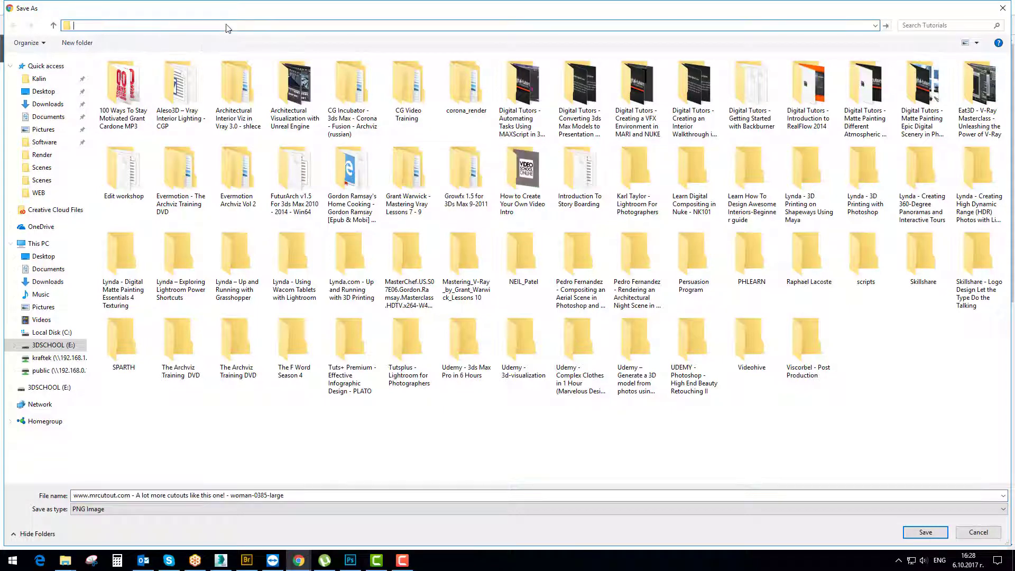
click(66, 561)
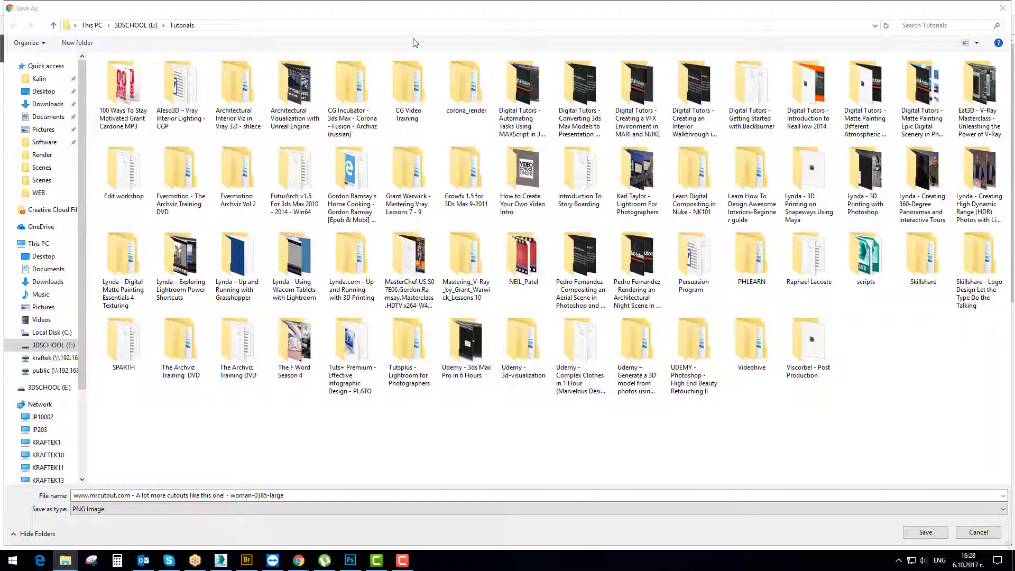
click(397, 28)
text(K:\Projects\41 - IPA - LINDNER GERMAN (17039)\TEMP\Kalin)
key(Return)
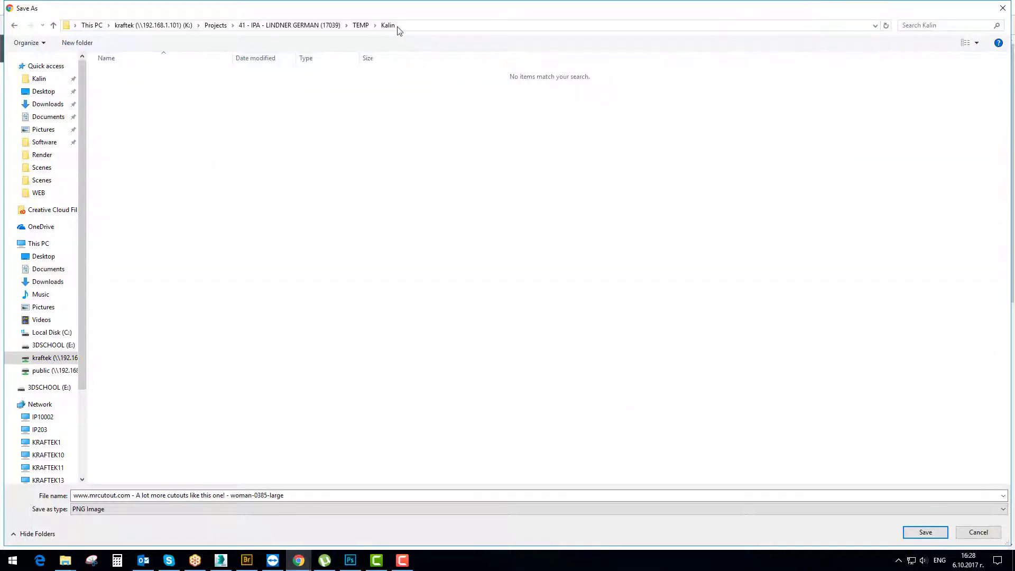
click(930, 532)
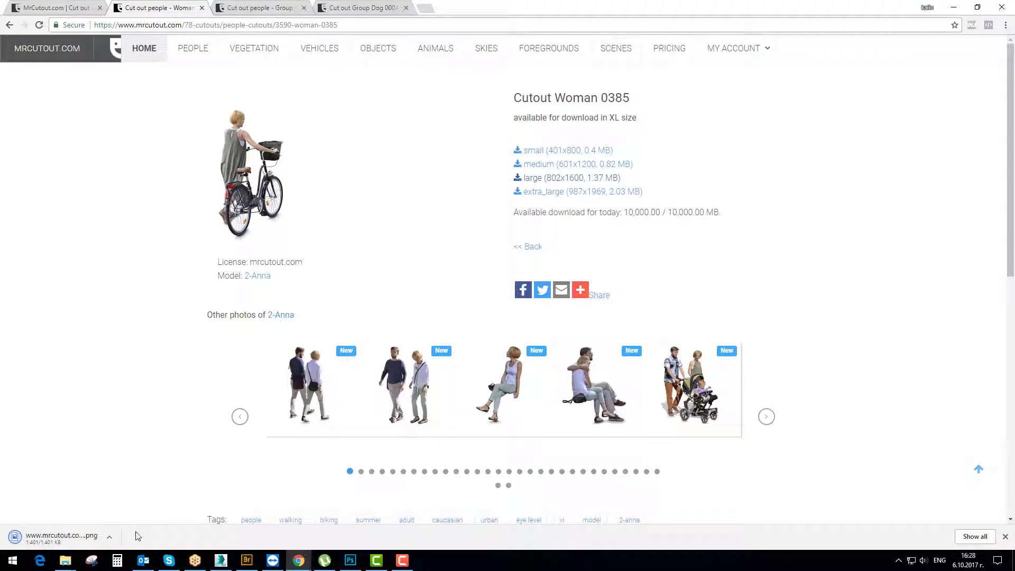
Place the downloaded woman with bicycle PNG into the street composite in Photoshop and move its layer above the Ids group
click(110, 537)
click(130, 505)
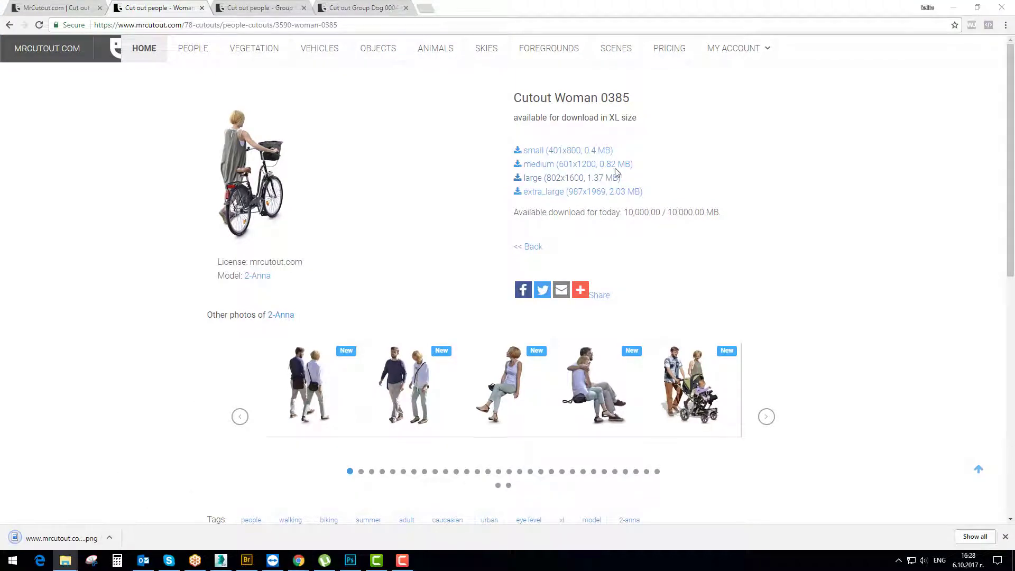
click(953, 8)
click(954, 8)
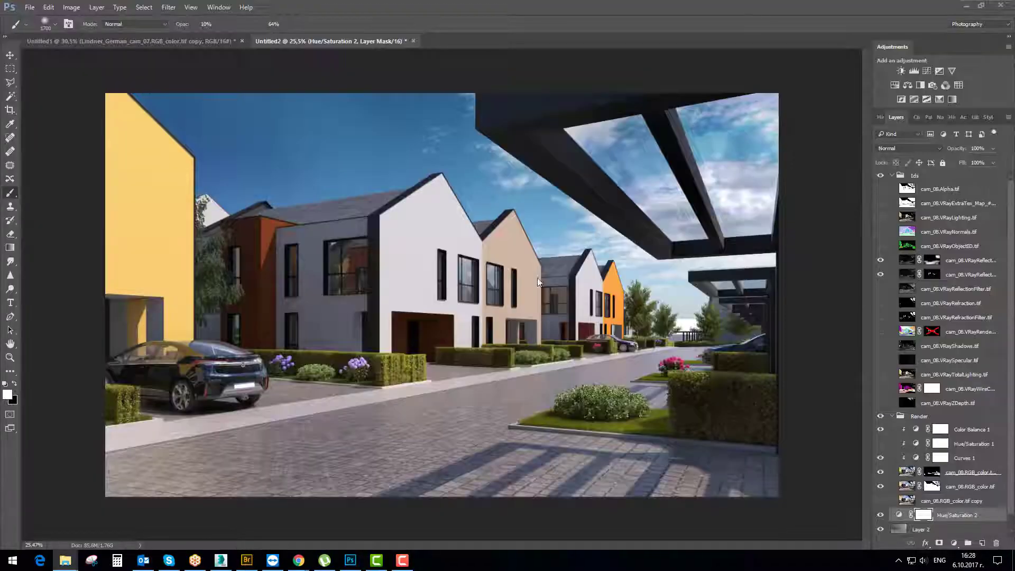
drag(486, 262, 414, 275)
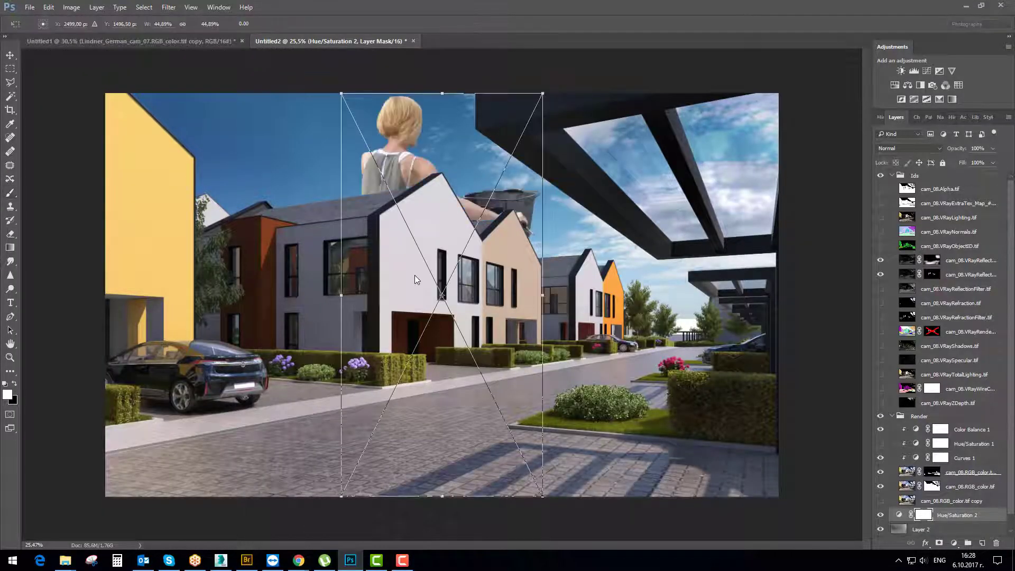
key(Return)
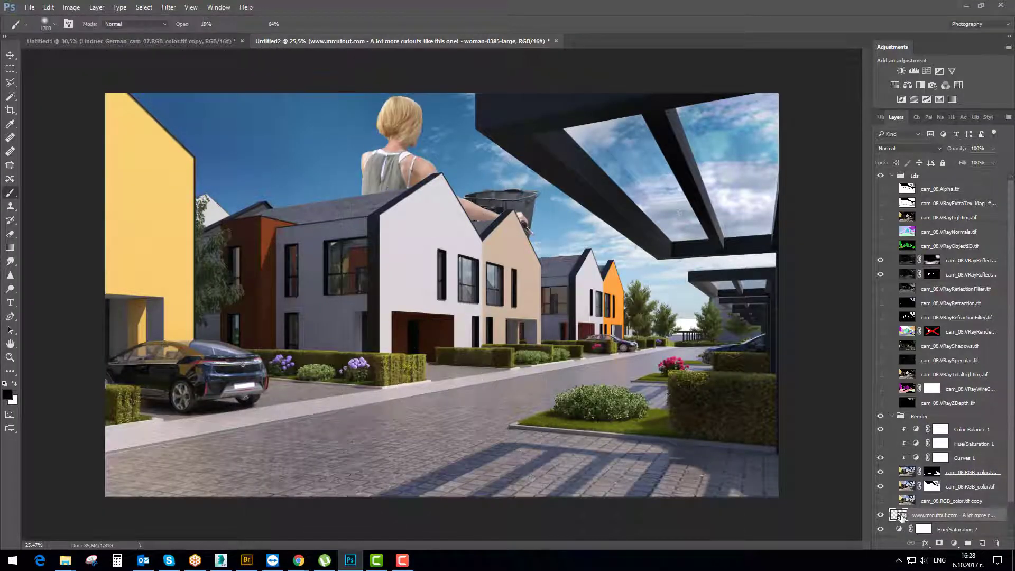
mouse_move(931, 514)
mouse_down()
mouse_move(931, 172)
mouse_move(944, 182)
mouse_move(926, 175)
mouse_up()
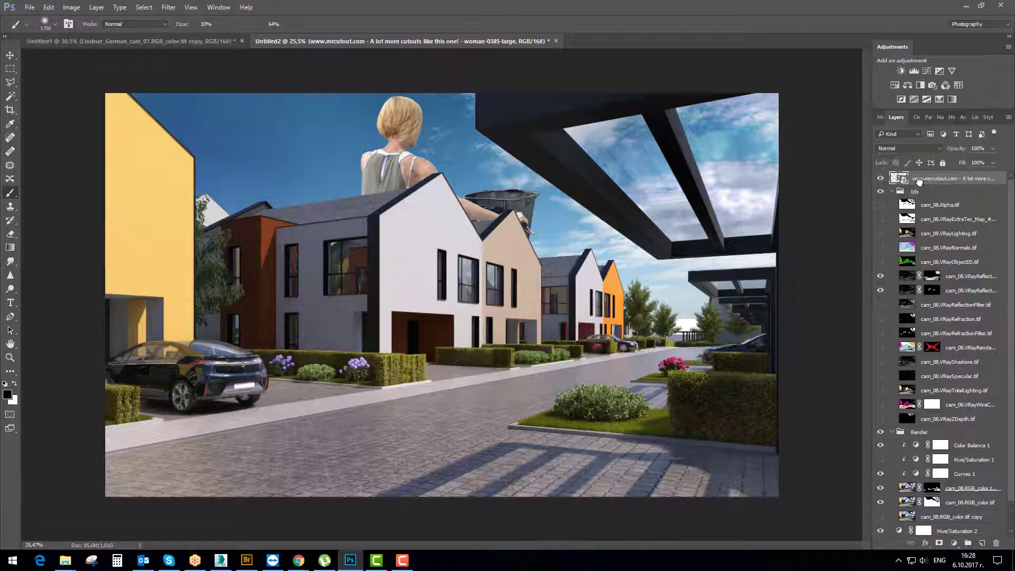
Collapse the Ids group and put the woman with bicycle layer into a new group named People
click(893, 192)
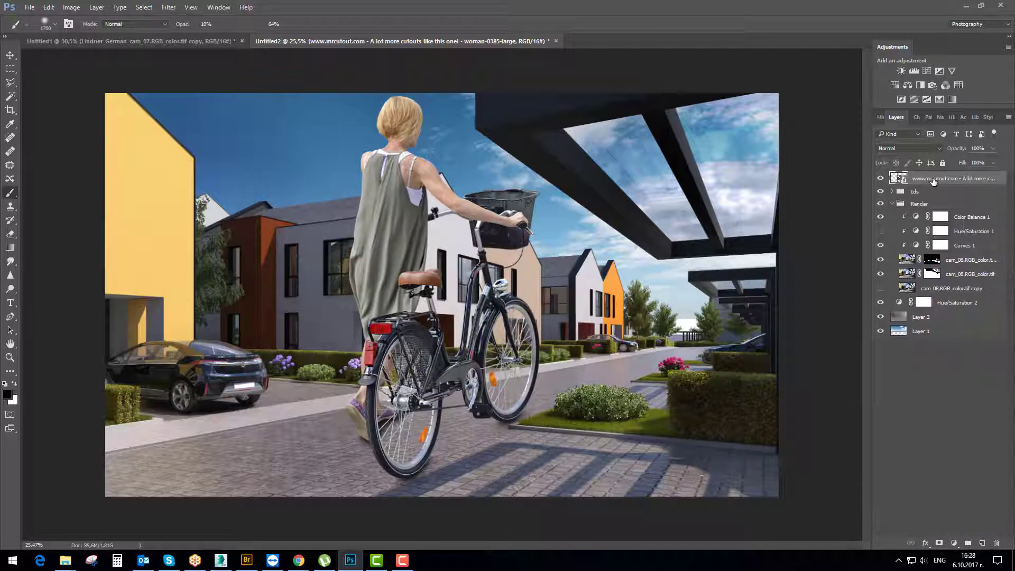
key(ctrl+g)
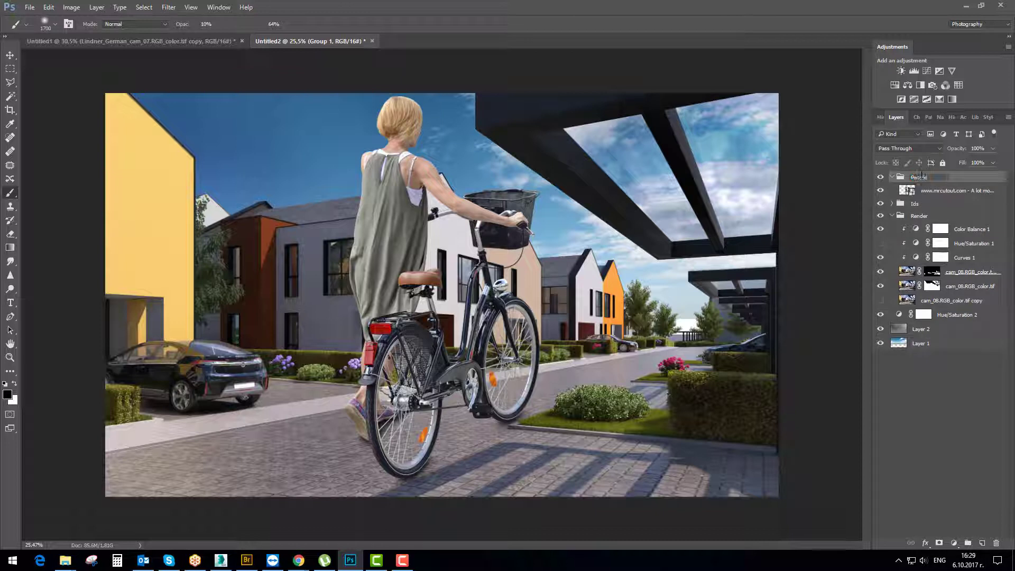
key(Return)
click(920, 192)
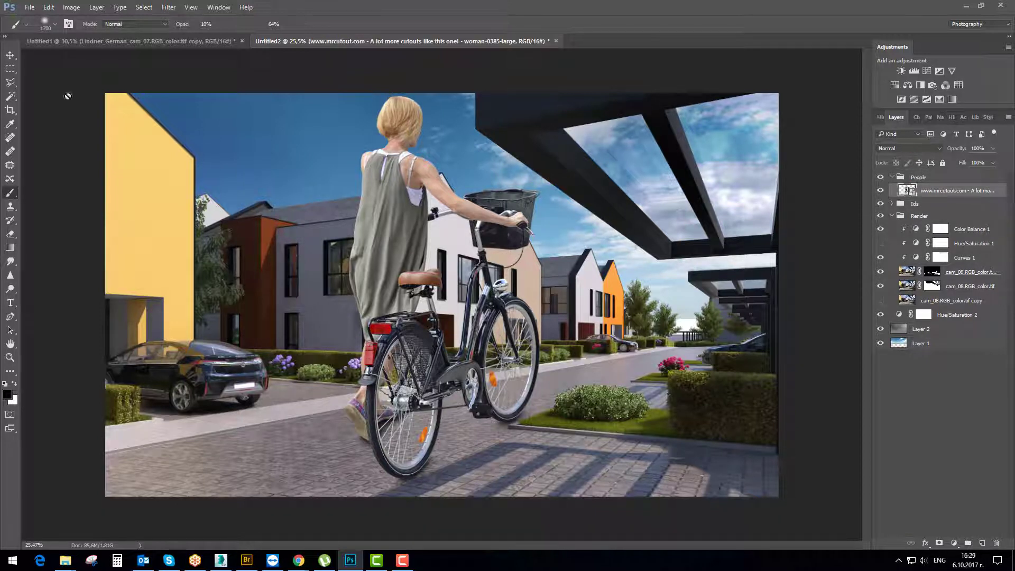
Scale the woman with bicycle cutout to 19.72% and stand her on the paved street beside the parked black car
click(10, 55)
key(ctrl+t)
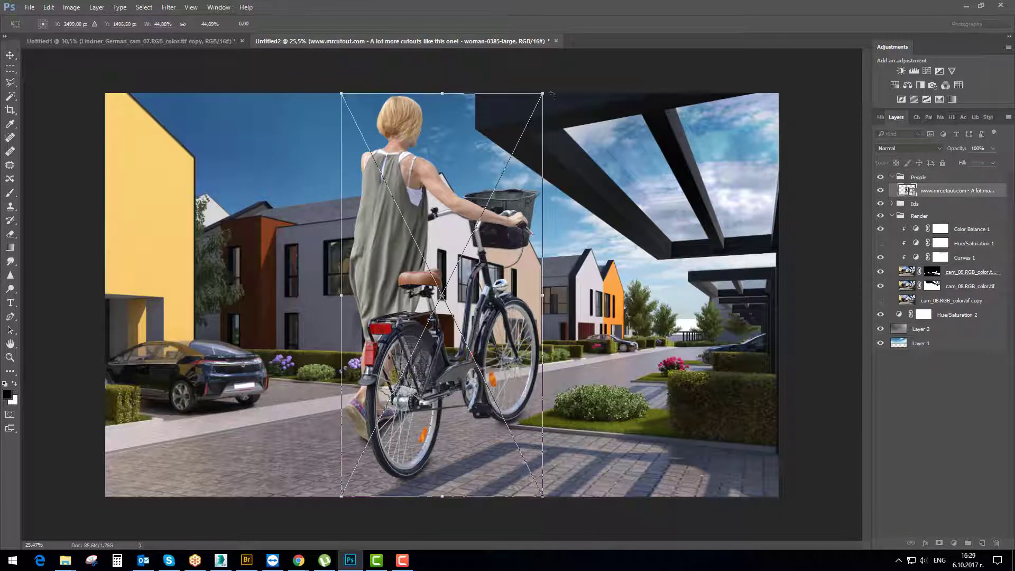
mouse_move(537, 96)
mouse_down()
mouse_move(370, 392)
mouse_move(391, 344)
mouse_move(381, 362)
mouse_move(337, 358)
mouse_up()
drag(395, 303, 394, 312)
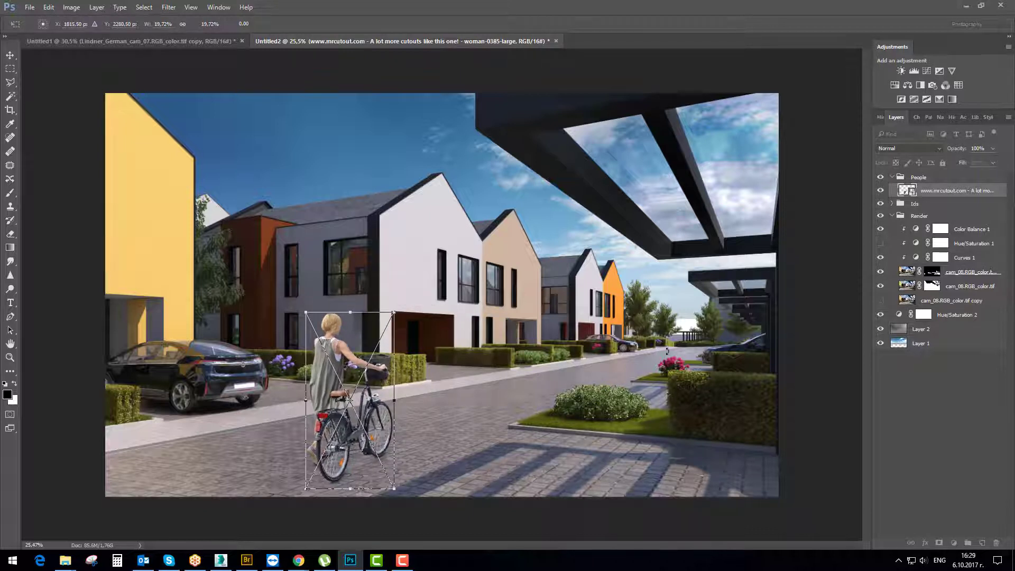
key(Return)
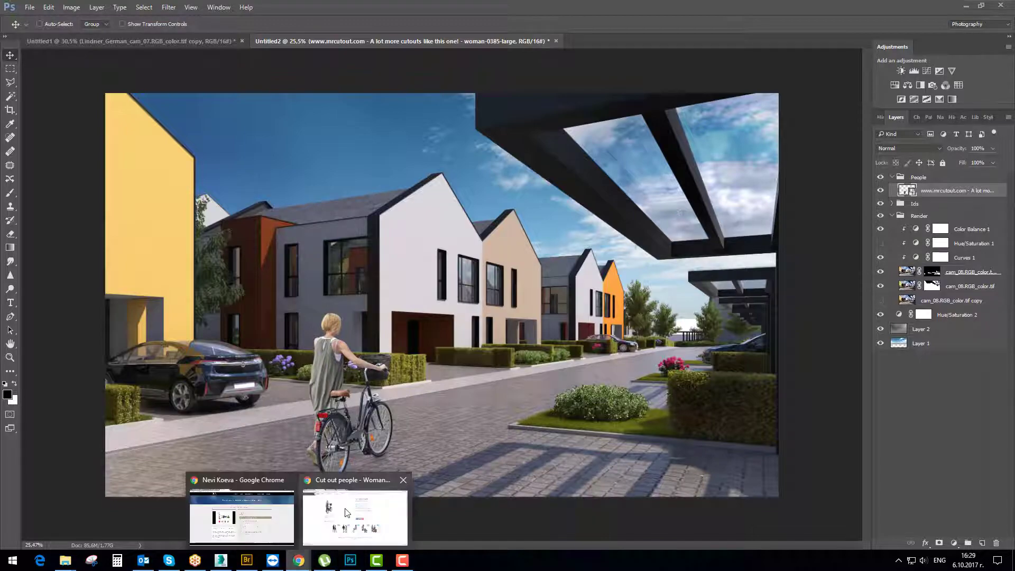
Switch to mrcutout.com and look through the other cutouts of the bicycle woman's model and the walking couple's page
click(349, 511)
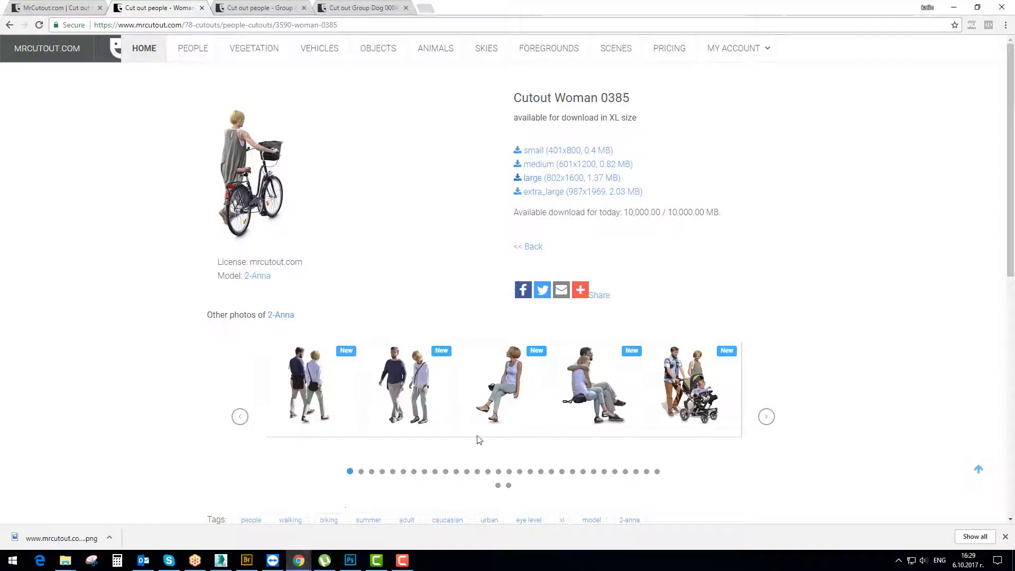
click(766, 417)
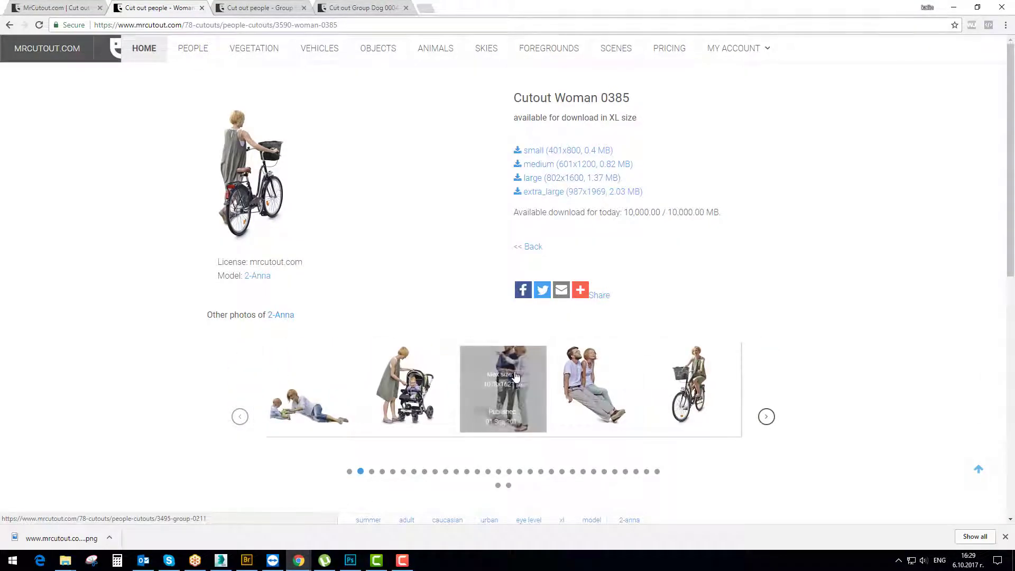
right_click(501, 372)
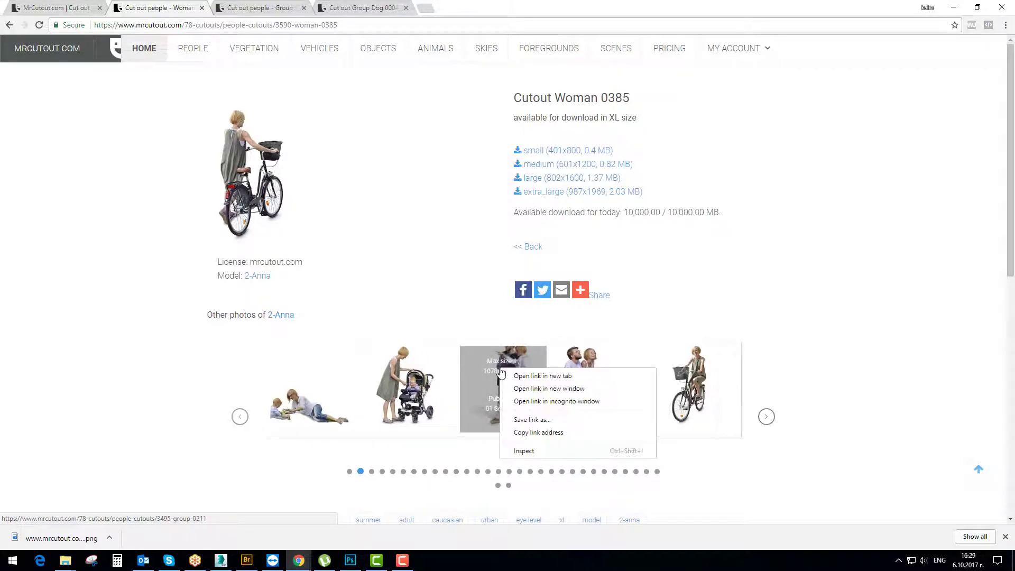
click(875, 396)
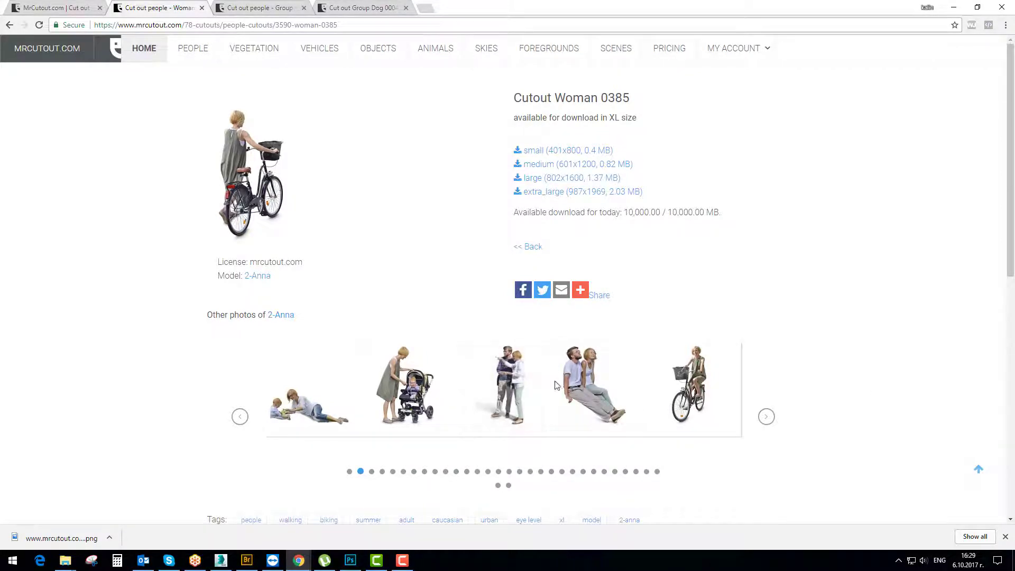
click(768, 418)
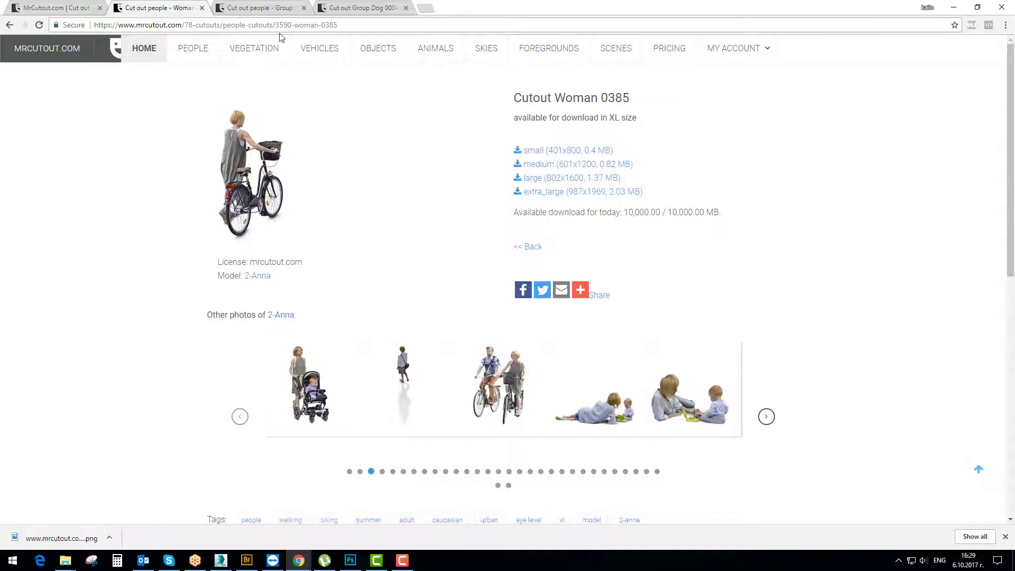
click(259, 11)
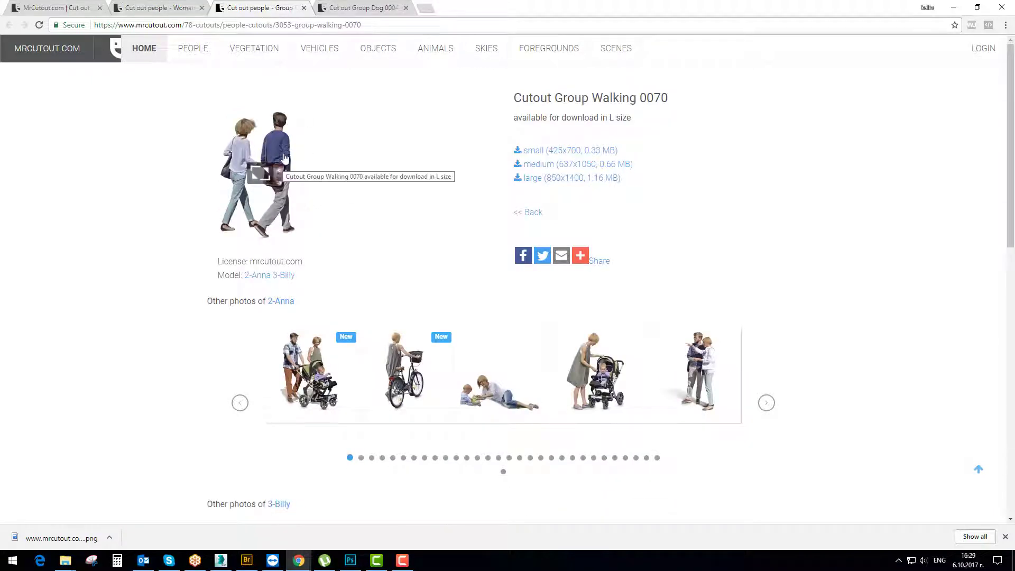
right_click(269, 164)
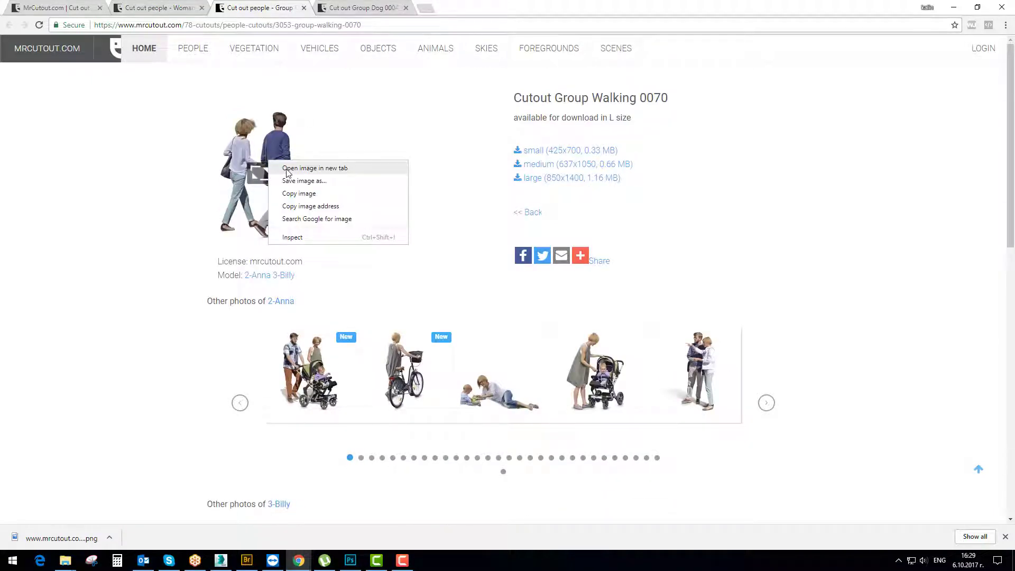
Preview the couple with a dog cutout and download its large 1021x1600 version as PNG into the same project TEMP subfolder
click(372, 5)
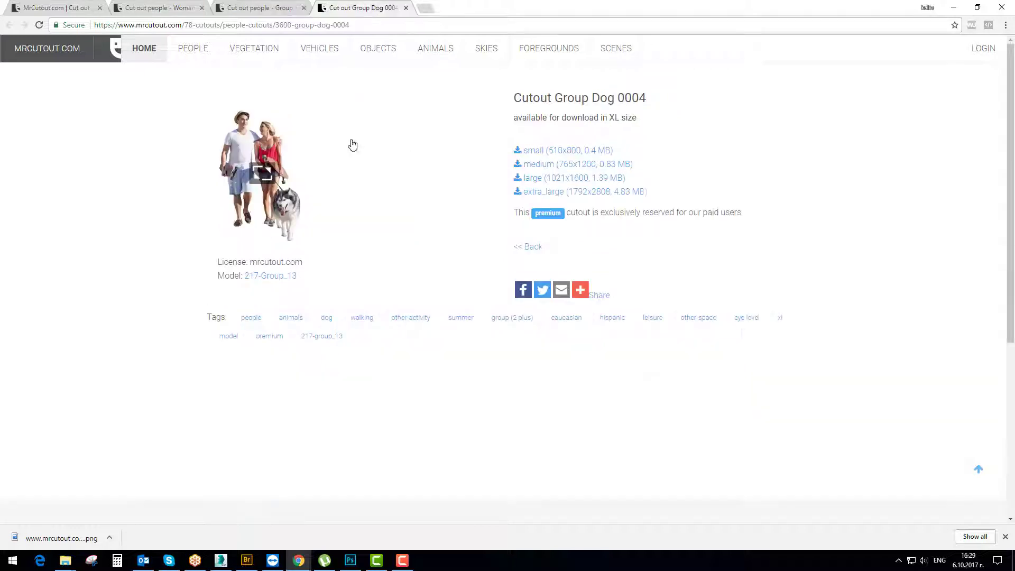
click(269, 171)
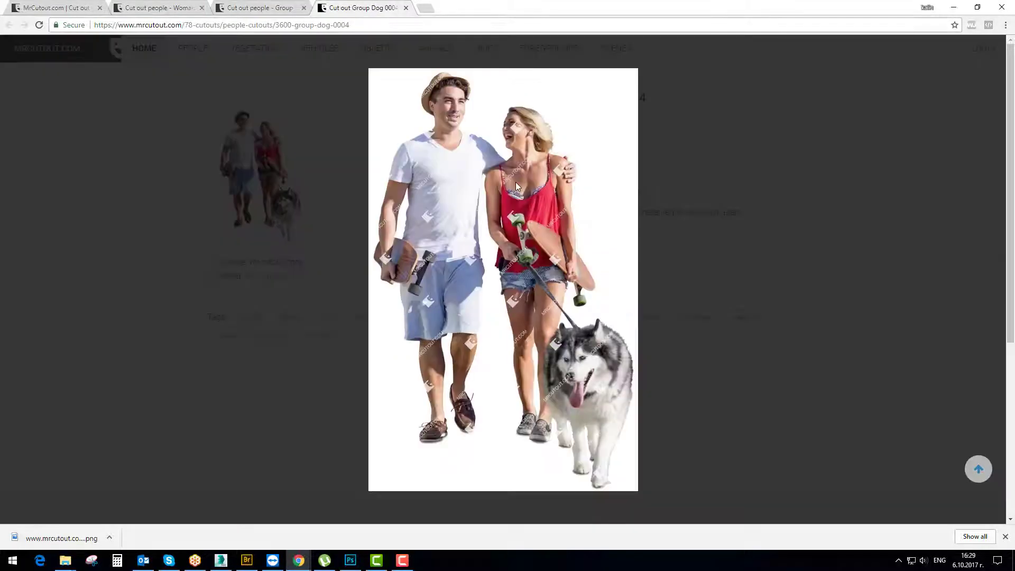
click(129, 213)
click(579, 177)
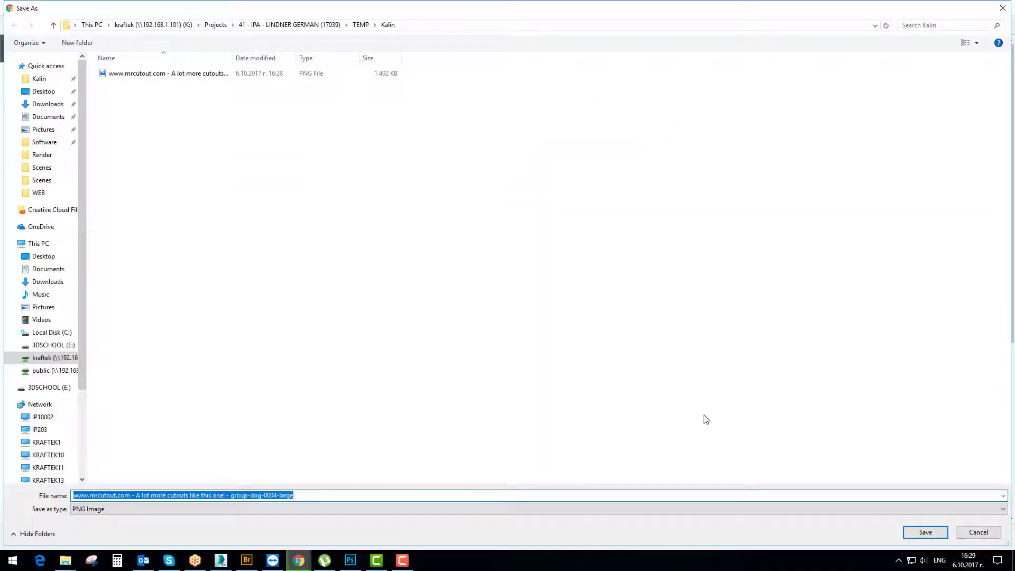
key(Return)
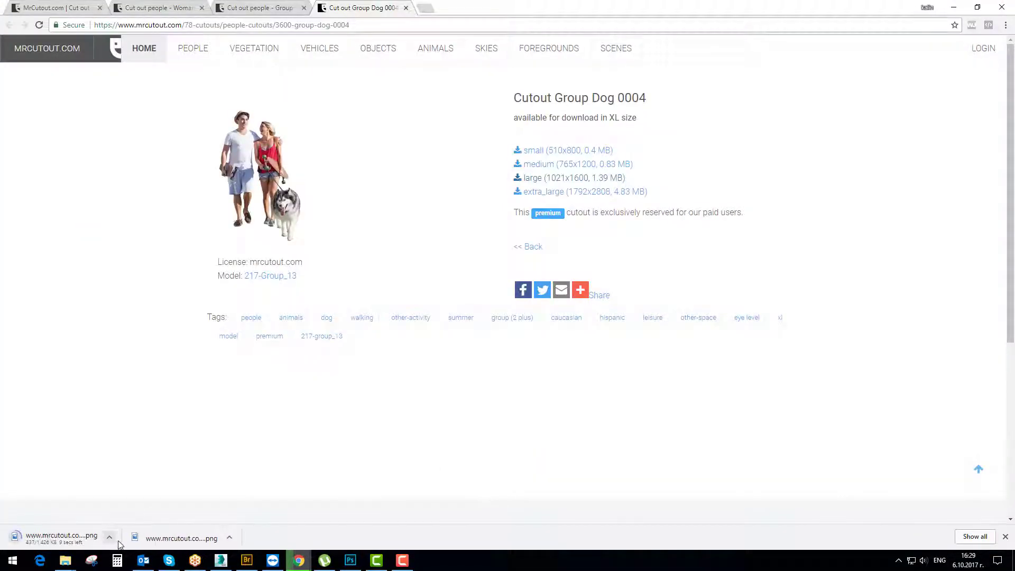
Place the downloaded group-dog-0004-large PNG from its folder into the street composite in Photoshop
click(110, 538)
click(135, 505)
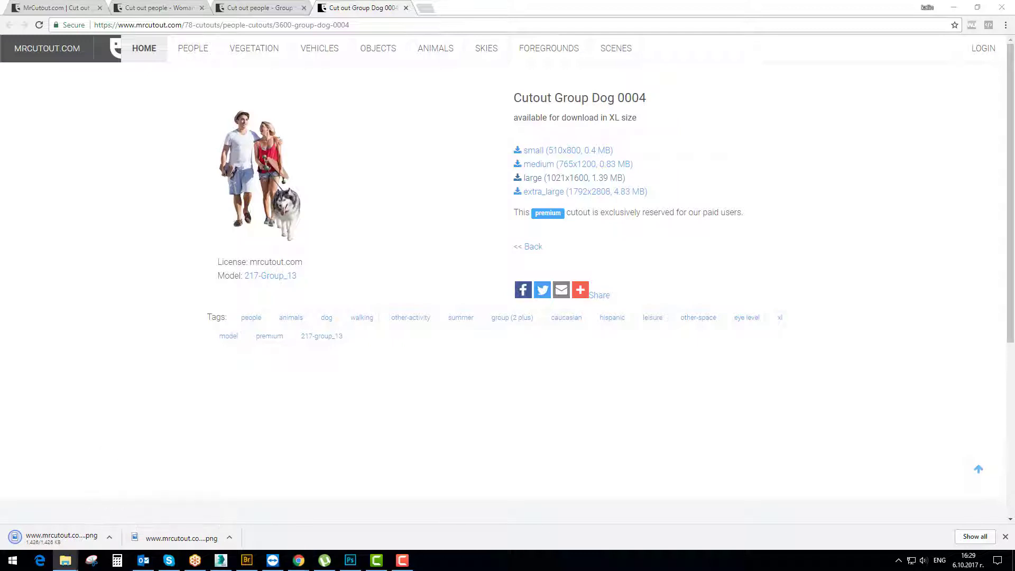
drag(600, 259, 215, 534)
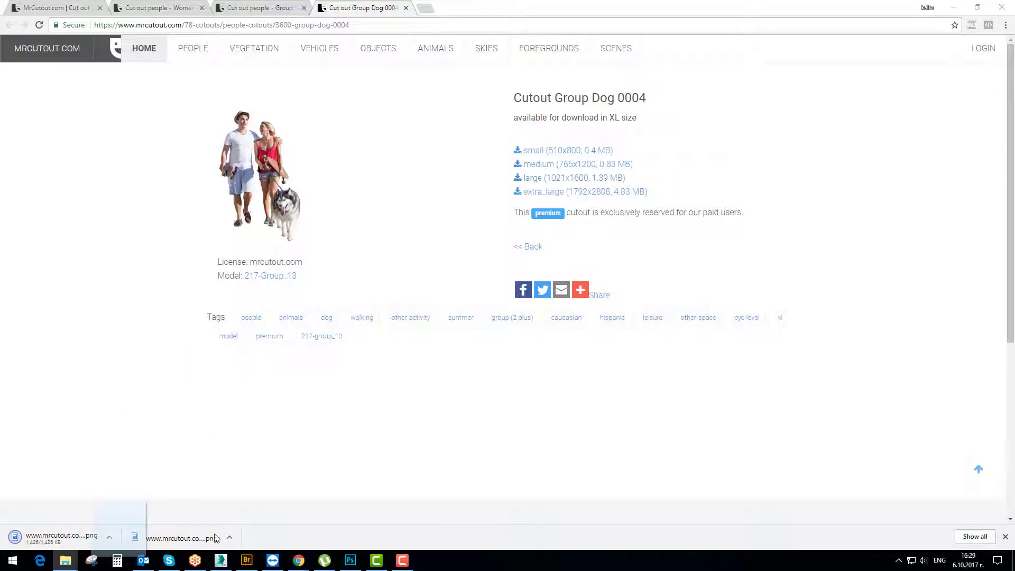
drag(352, 565, 502, 337)
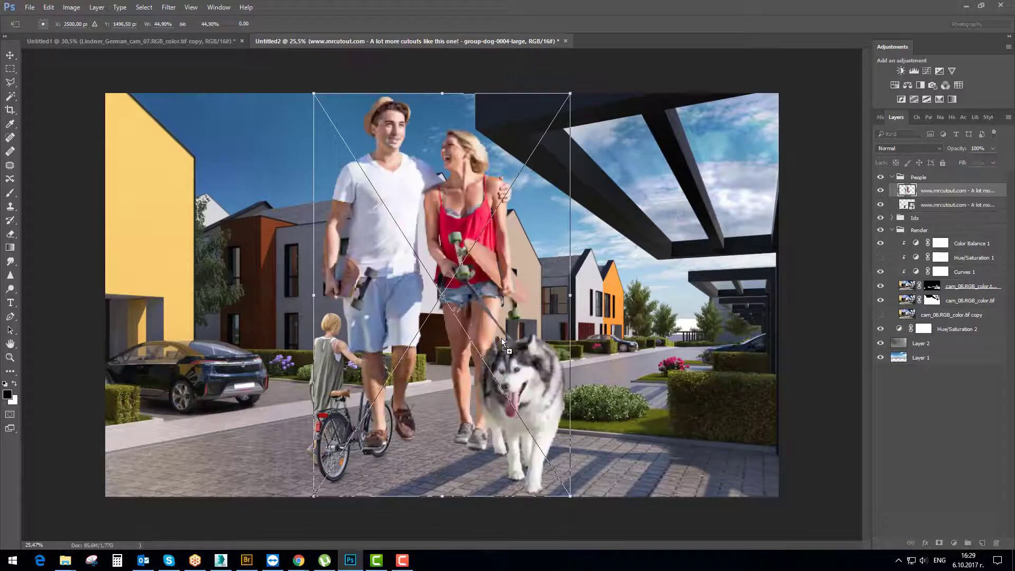
key(Return)
Scale the couple with a dog down to about 6% and stand them far down the road near the orange house
key(ctrl+t)
drag(571, 94, 439, 299)
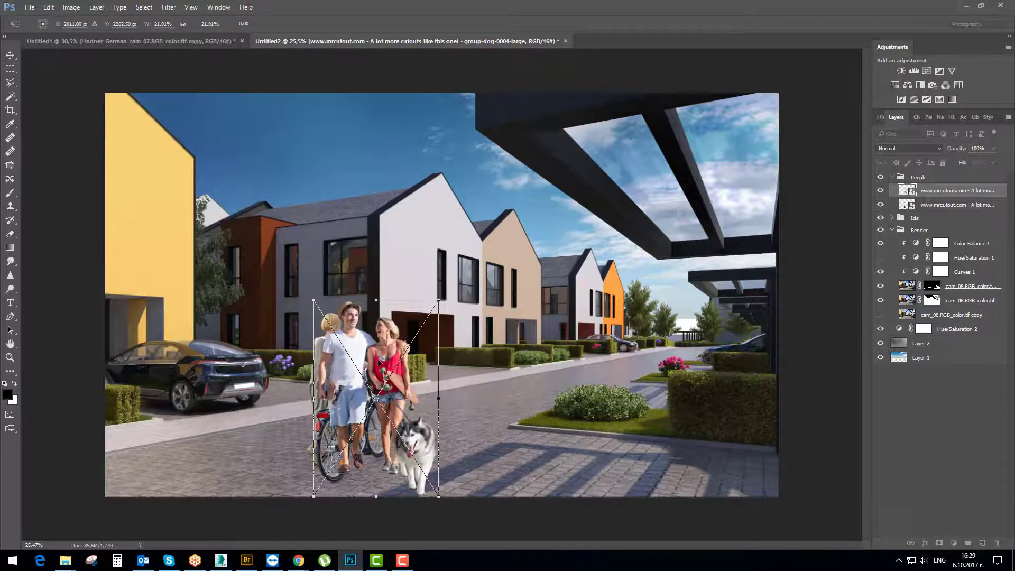
drag(379, 360, 562, 264)
drag(622, 204, 605, 320)
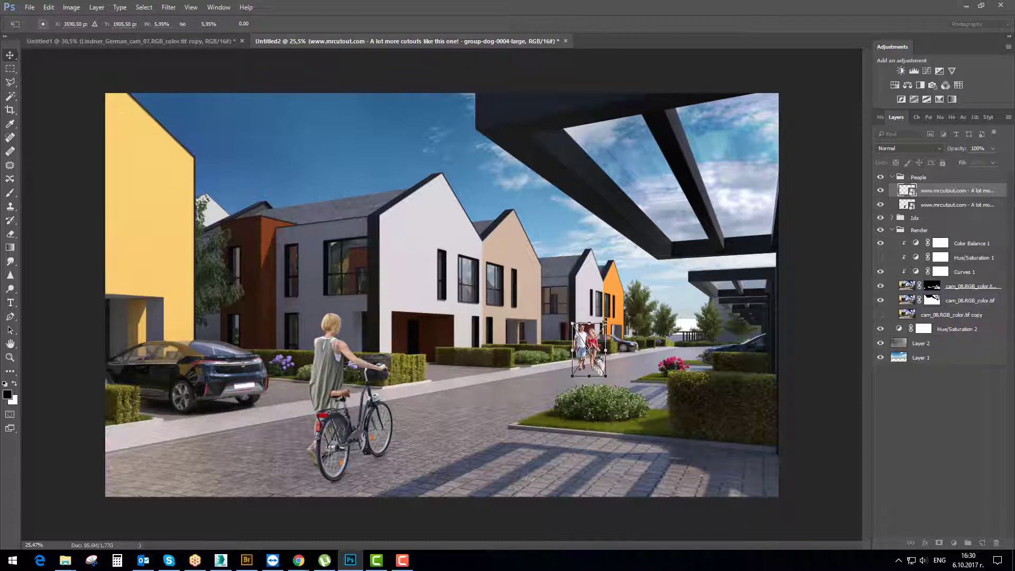
key(Return)
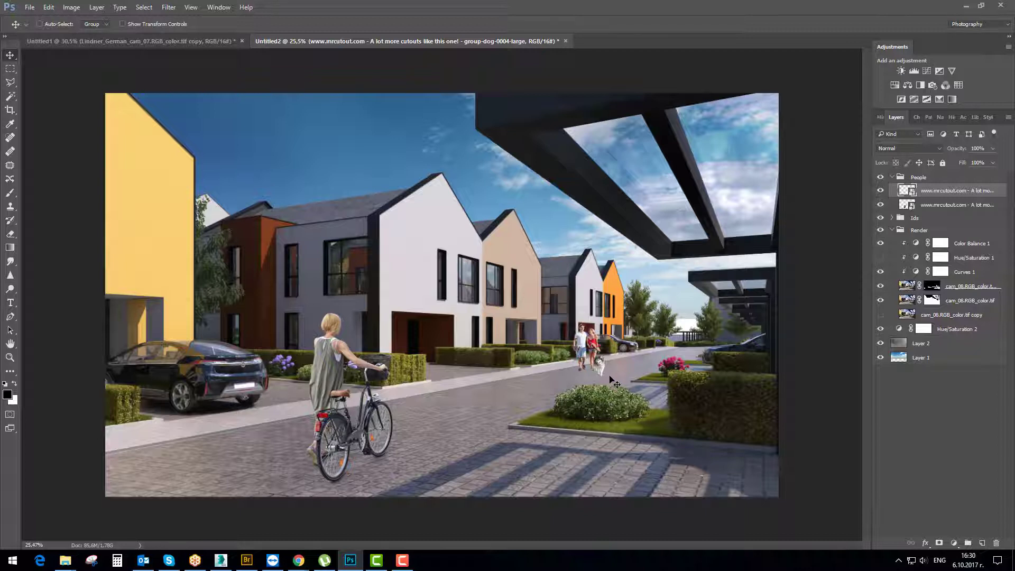
Shrink the couple with a dog slightly more to match the perspective of the distant road
key(ctrl+t)
drag(605, 320, 603, 328)
key(Return)
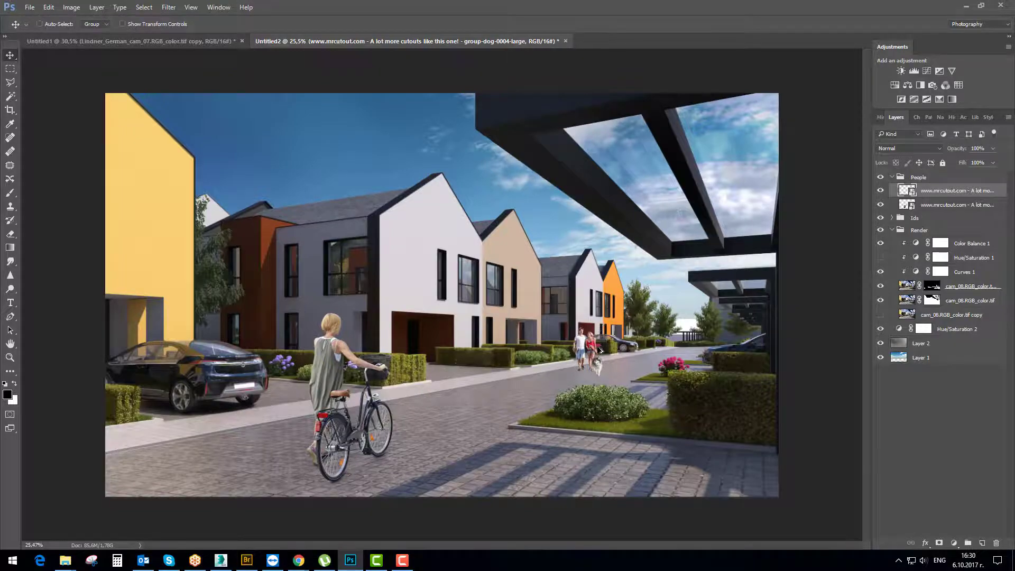
scroll(601, 350, up, 6)
scroll(639, 382, down, 6)
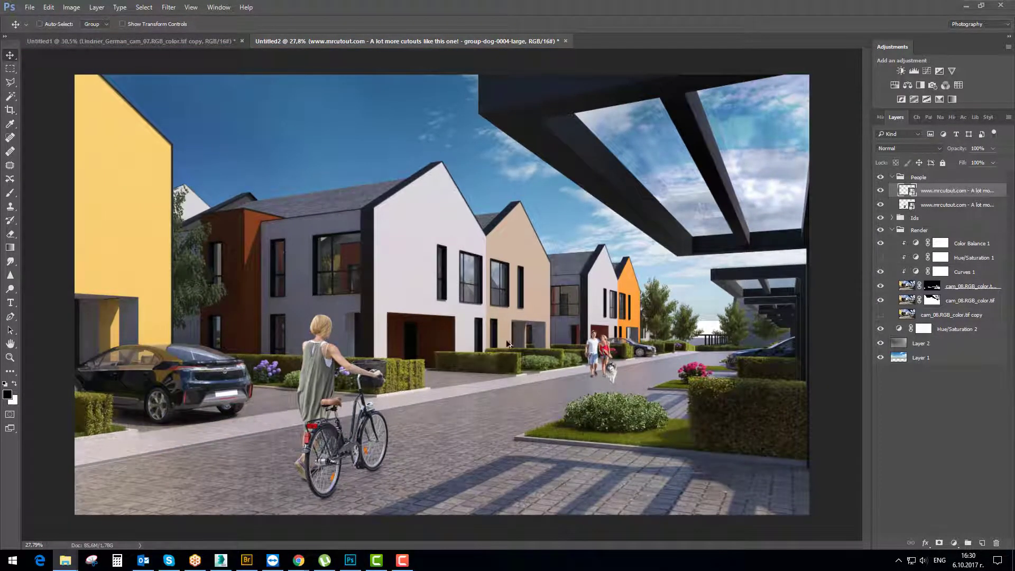
Return to mrcutout.com, close the dog couple's page, browse the people cutouts filtered by Walking and dismiss the survey
click(299, 561)
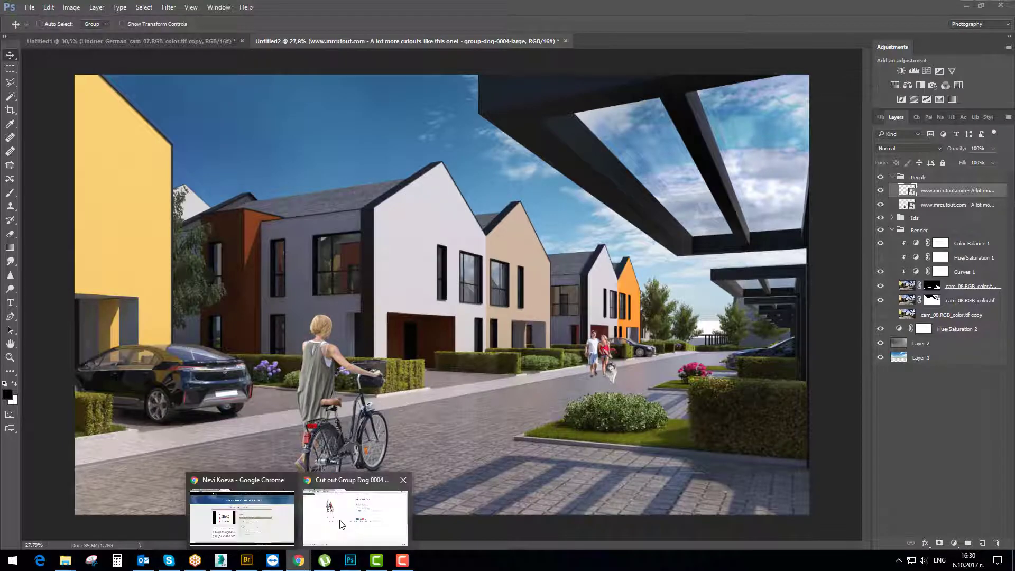
click(343, 524)
click(406, 8)
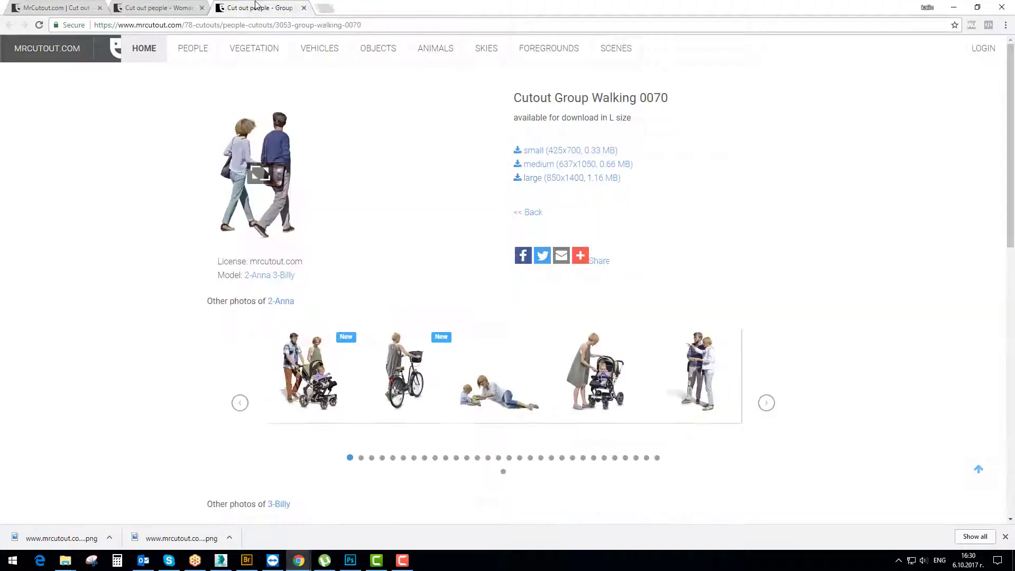
click(159, 8)
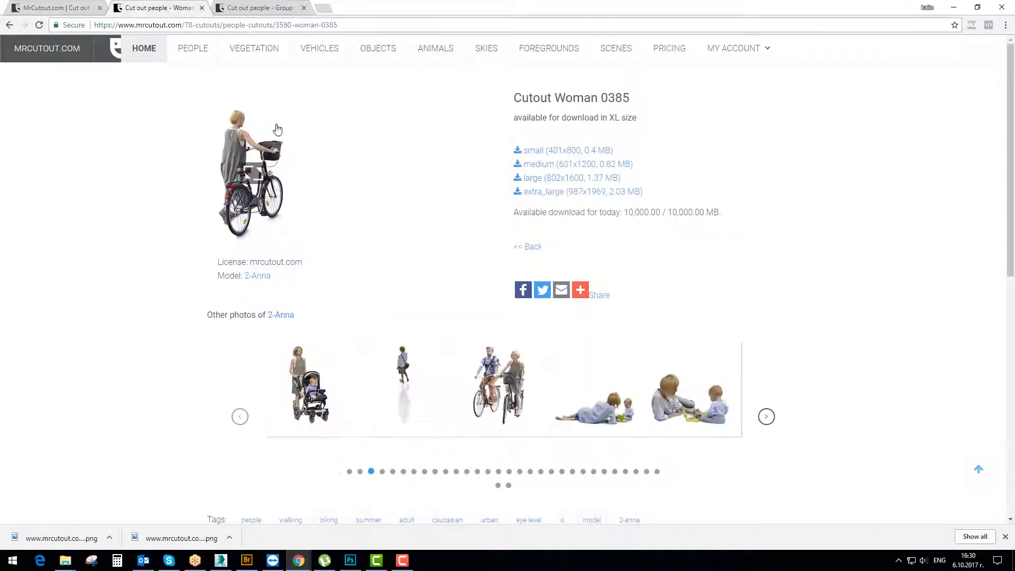
click(53, 8)
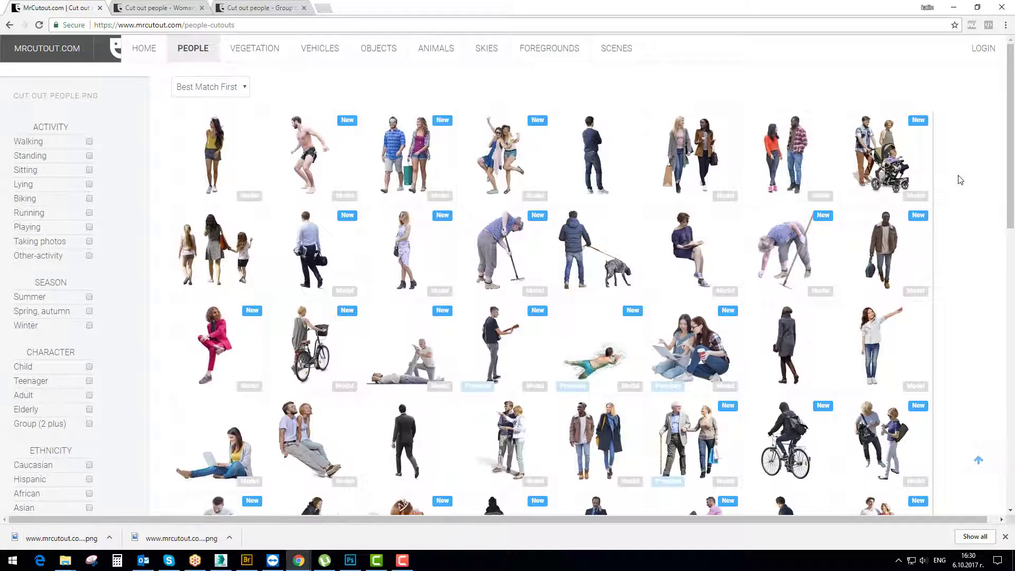
scroll(964, 232, down, 4)
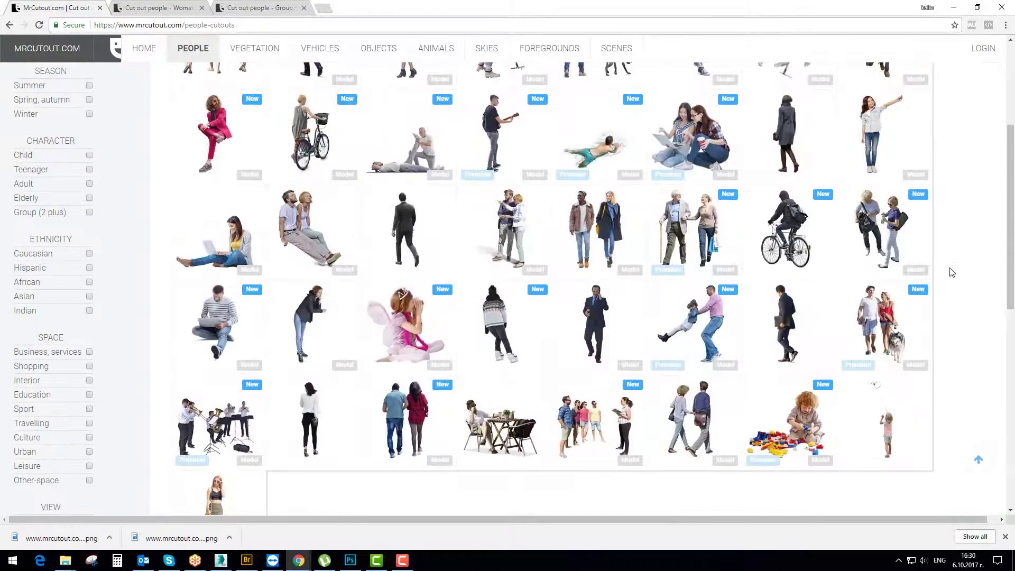
scroll(476, 412, down, 1)
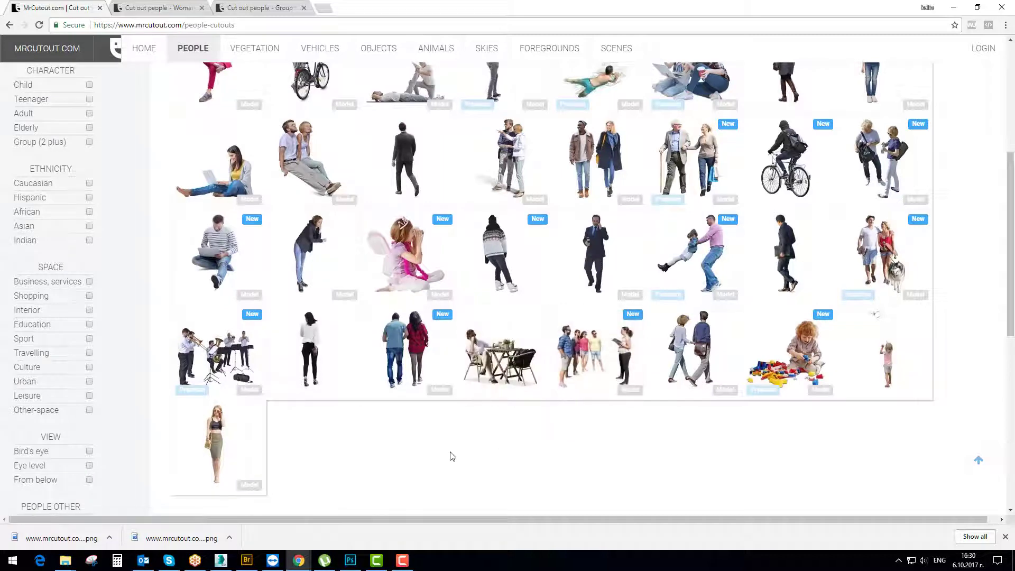
scroll(153, 329, up, 5)
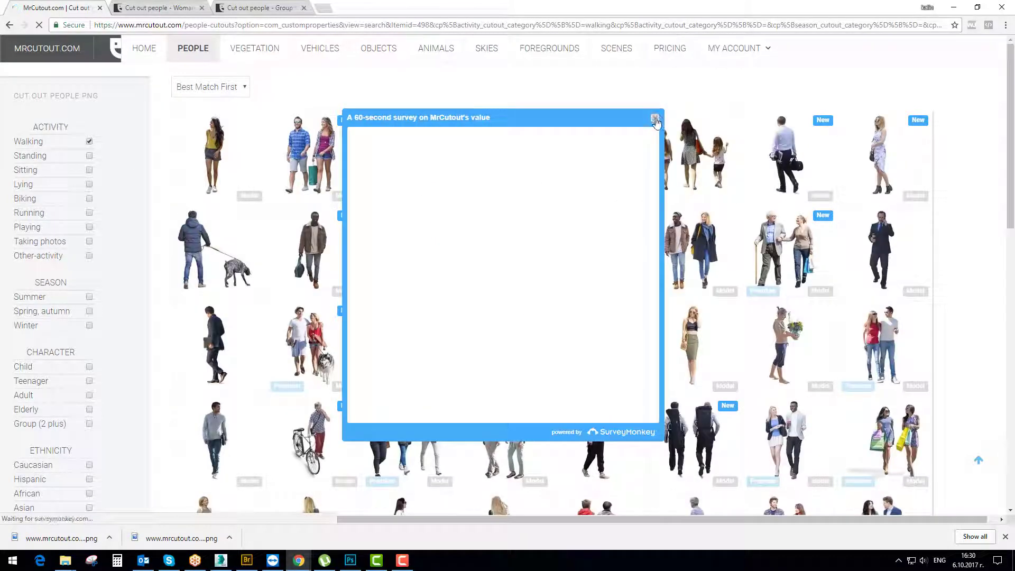
click(655, 118)
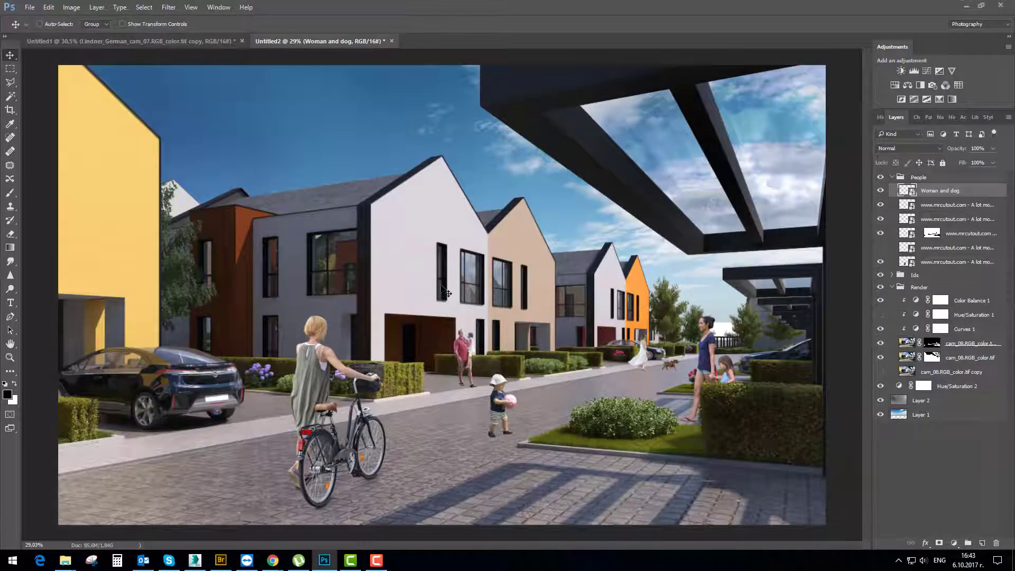
scroll(465, 349, down, 1)
scroll(680, 360, up, 1)
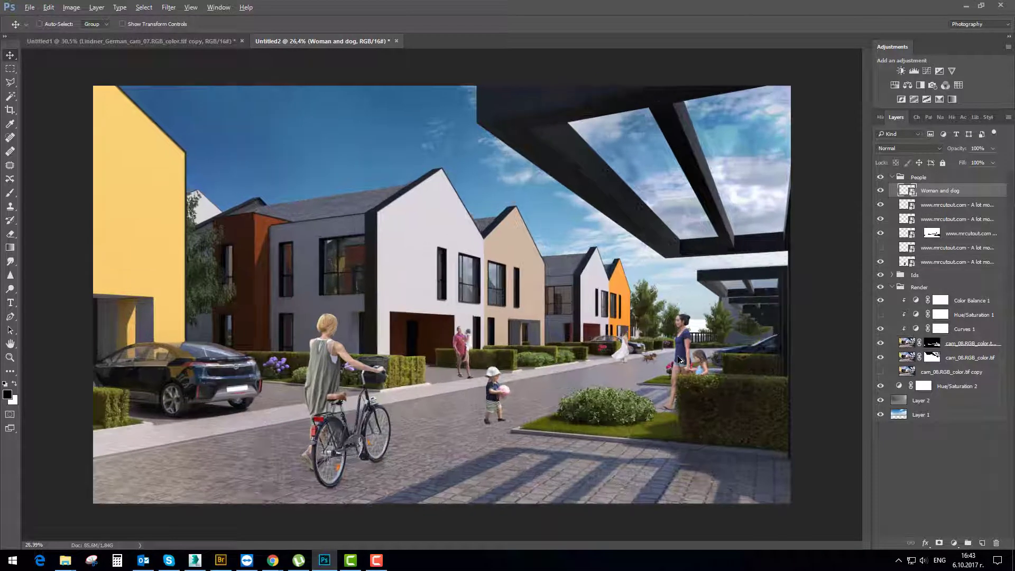
scroll(687, 370, up, 1)
scroll(268, 479, up, 4)
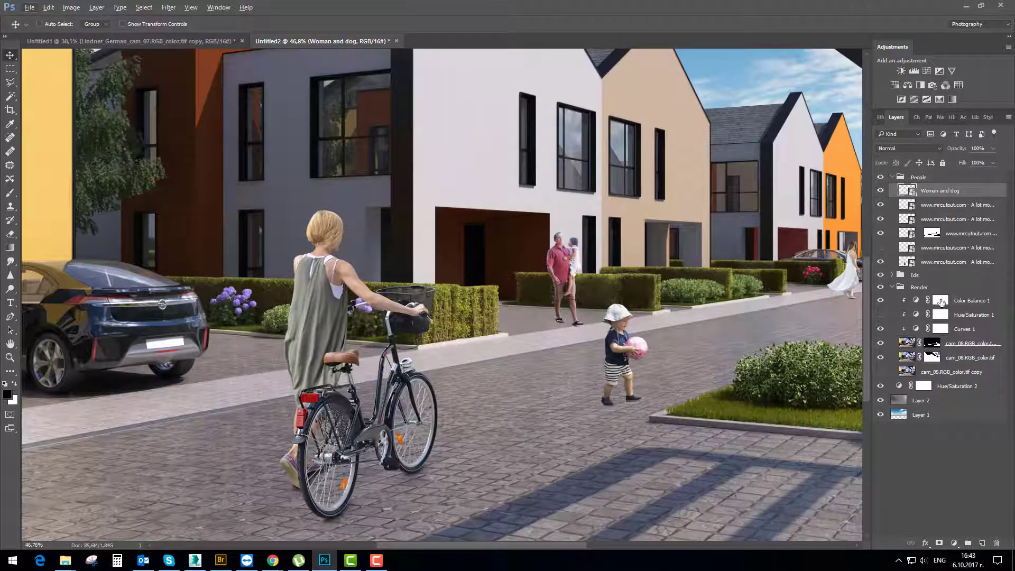
Add a new empty layer inside the People group, directly beneath the layer of the woman with the bicycle
click(939, 266)
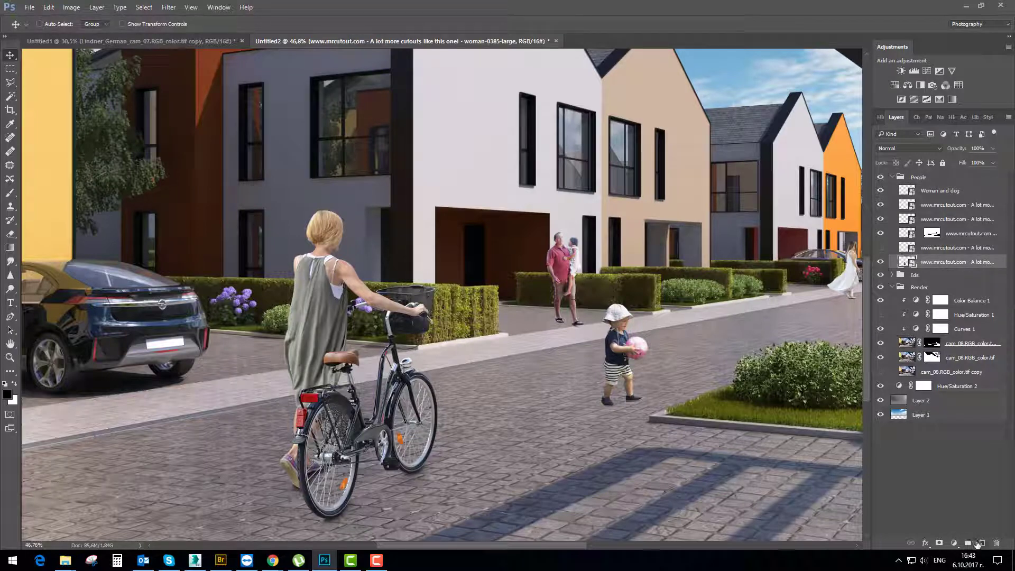
click(978, 543)
mouse_move(907, 263)
mouse_down()
mouse_move(913, 281)
mouse_move(920, 275)
mouse_up()
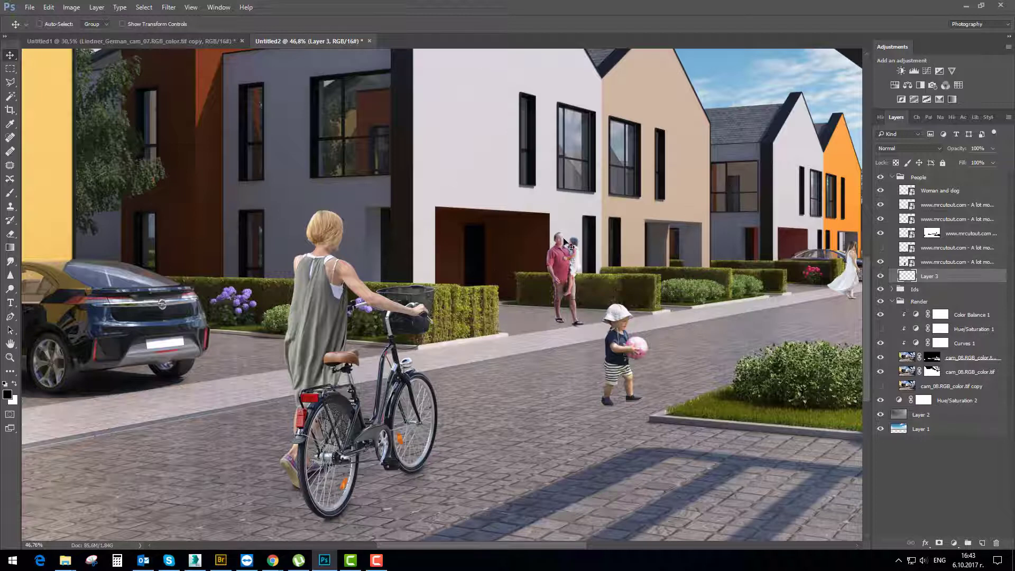
Choose a soft round brush tip and flatten it into a horizontal ellipse for painting ground shadows
key(b)
right_click(548, 253)
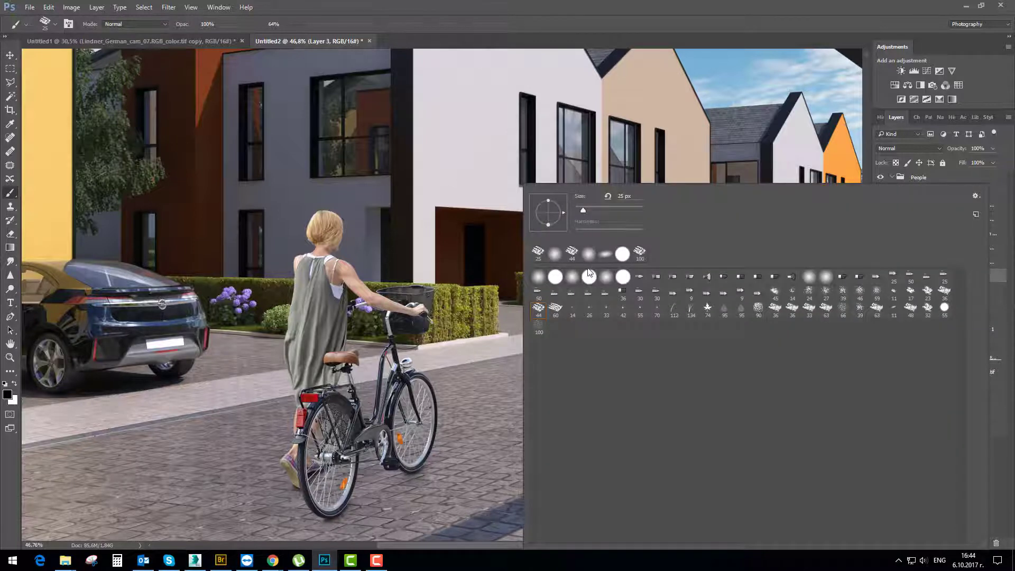
click(604, 278)
click(555, 2)
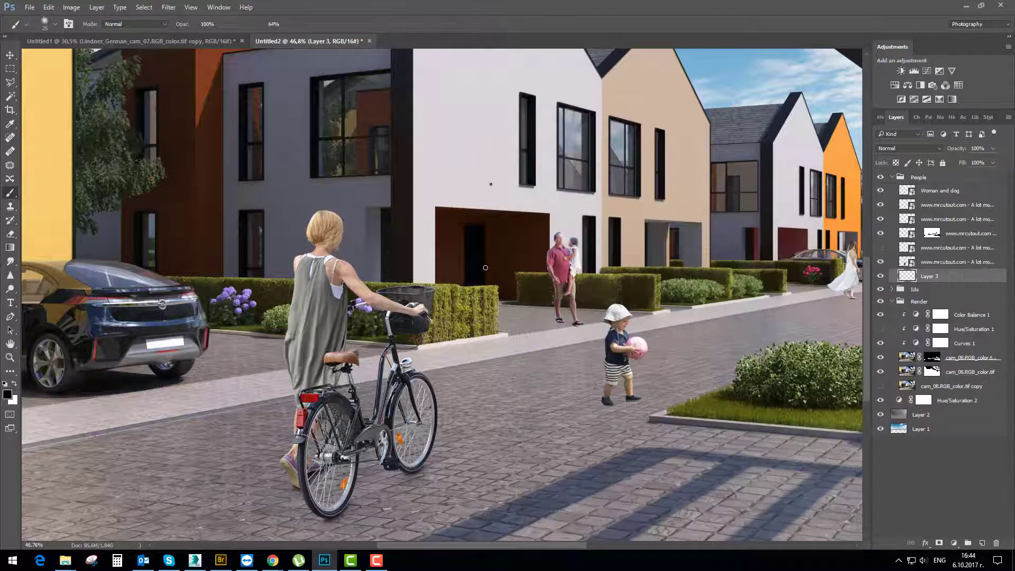
right_click(485, 268)
click(450, 24)
Set the brush opacity to 12% and paint a soft black contact shadow under the toddler's shoes on the new layer
key(bracketright)
key(bracketright)
key(bracketright)
key(bracketright)
key(bracketright)
key(bracketright)
key(bracketright)
key(bracketright)
key(bracketright)
key(bracketright)
key(bracketright)
key(bracketright)
key(bracketright)
key(bracketright)
key(bracketleft)
key(bracketleft)
text(12)
key(Tab)
drag(605, 401, 623, 398)
Reduce the brush to 50 px and paint a faint contact shadow under the flip-flop of the woman beside the hedge
key(bracketleft)
key(bracketleft)
key(bracketleft)
key(bracketleft)
key(bracketleft)
key(bracketleft)
key(bracketleft)
key(bracketleft)
key(bracketleft)
key(bracketleft)
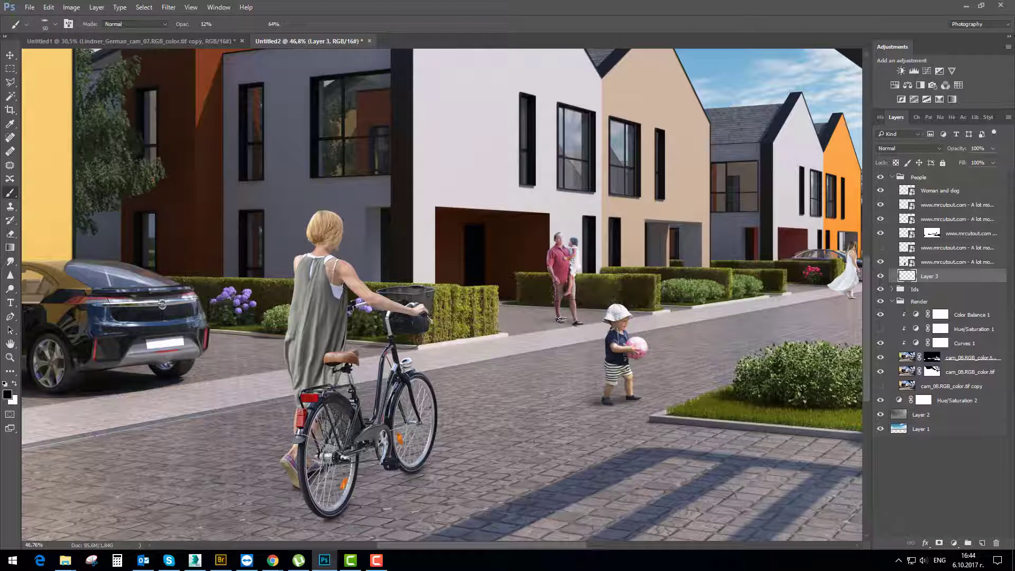
scroll(587, 341, down, 3)
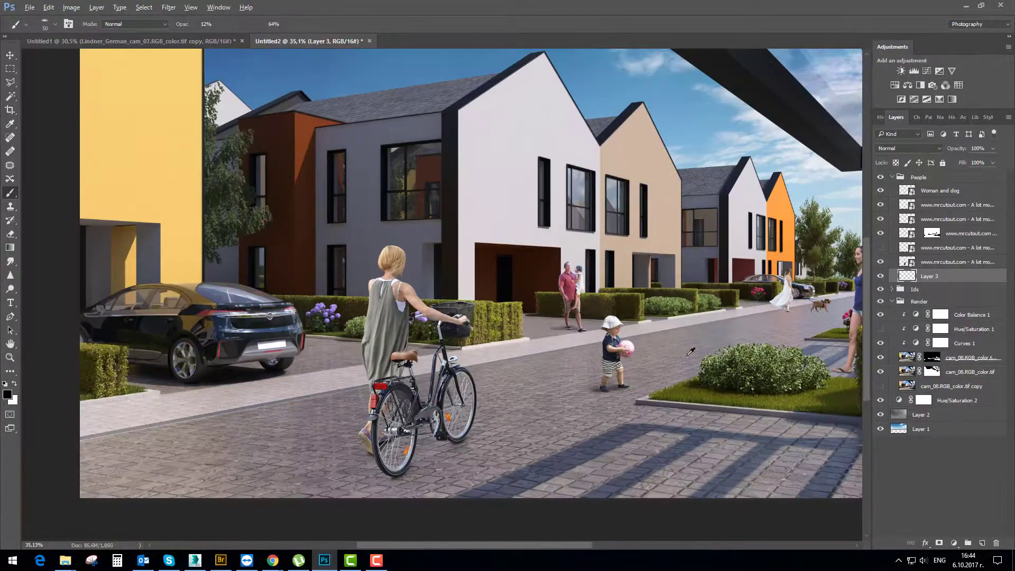
scroll(818, 376, up, 7)
drag(769, 379, 436, 389)
scroll(549, 393, up, 5)
scroll(548, 393, up, 4)
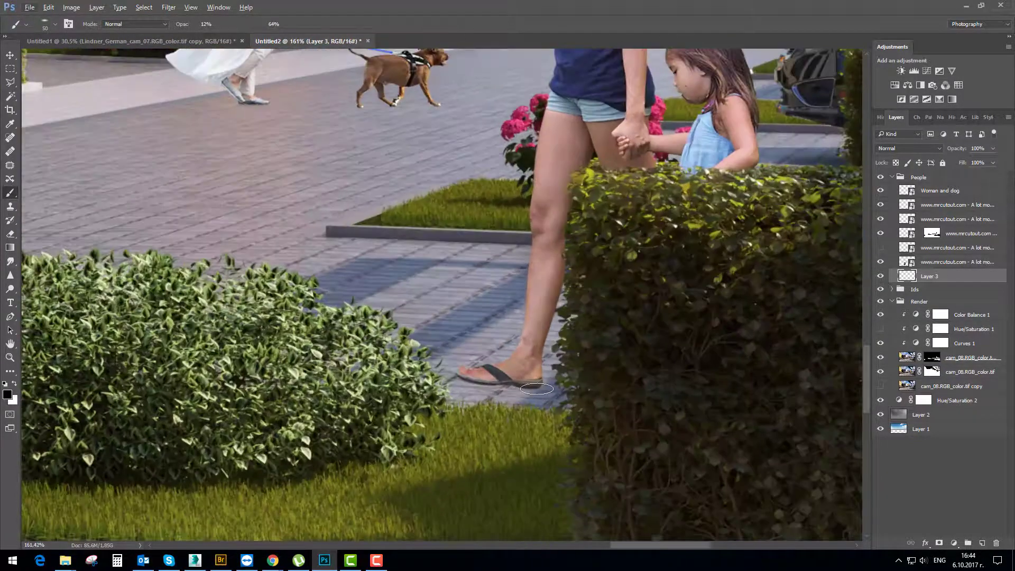
mouse_move(533, 388)
mouse_down()
mouse_move(468, 390)
mouse_move(517, 390)
mouse_move(481, 389)
mouse_move(524, 387)
mouse_up()
drag(525, 387, 477, 390)
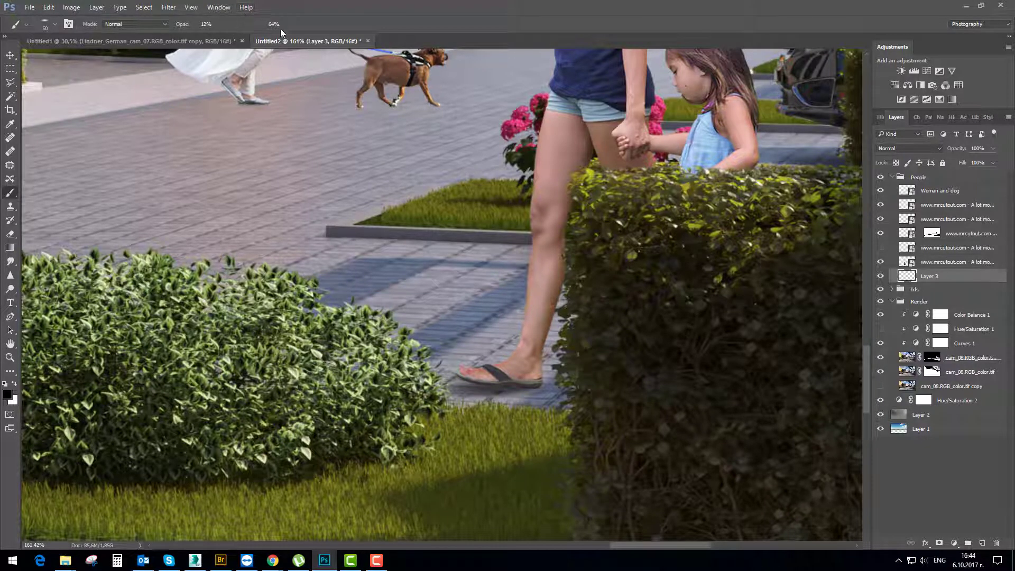
mouse_move(534, 388)
mouse_down()
mouse_move(444, 391)
mouse_move(517, 391)
mouse_up()
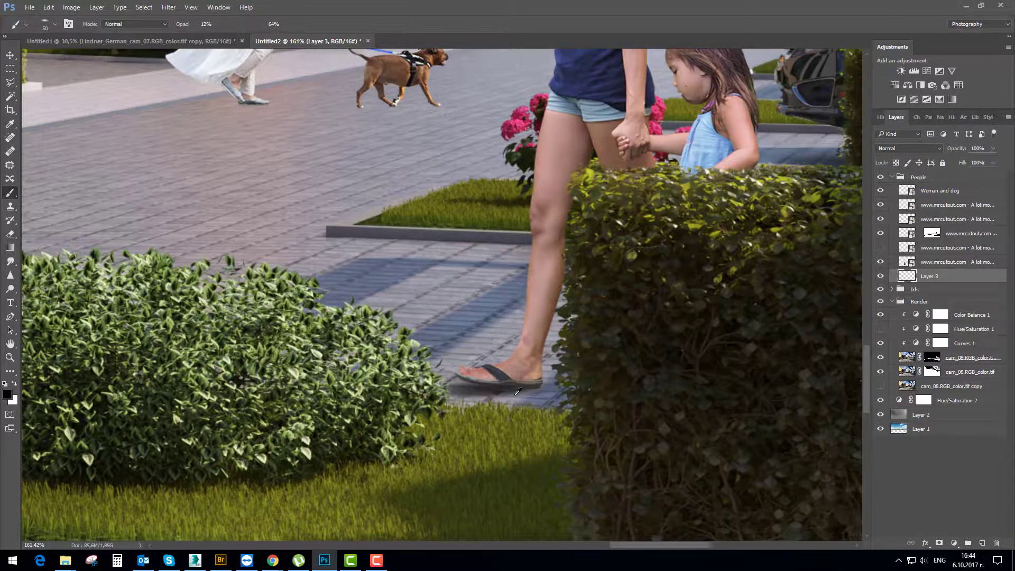
Paint soft contact shadows under the feet of the woman in the white dress and under her dog
scroll(517, 391, down, 5)
scroll(333, 239, up, 6)
mouse_move(339, 242)
mouse_down()
mouse_move(306, 245)
mouse_move(336, 239)
mouse_up()
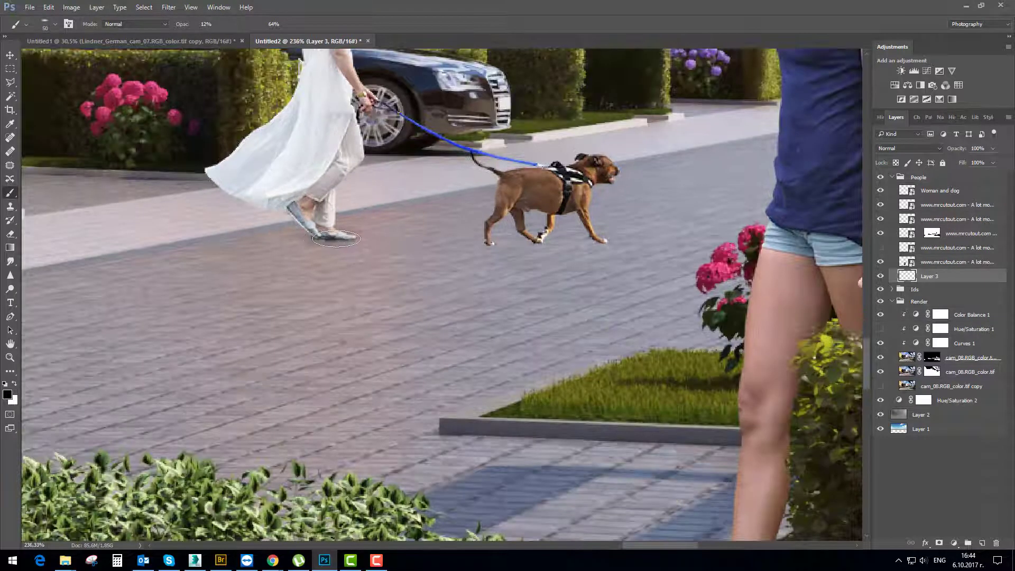
right_click(495, 239)
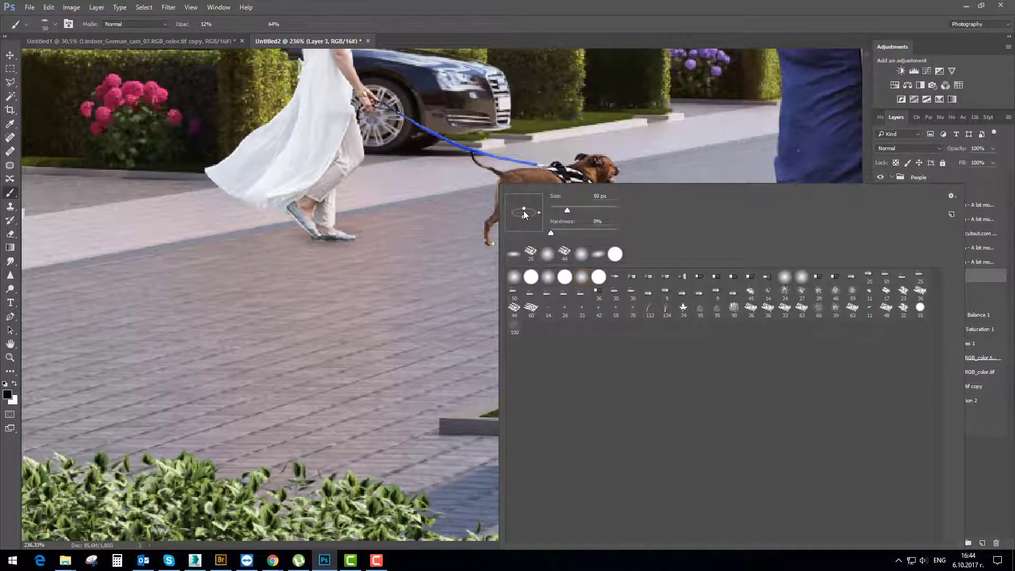
click(478, 5)
drag(339, 237, 307, 241)
mouse_move(527, 238)
mouse_down()
mouse_move(492, 242)
mouse_move(593, 241)
mouse_move(444, 245)
mouse_up()
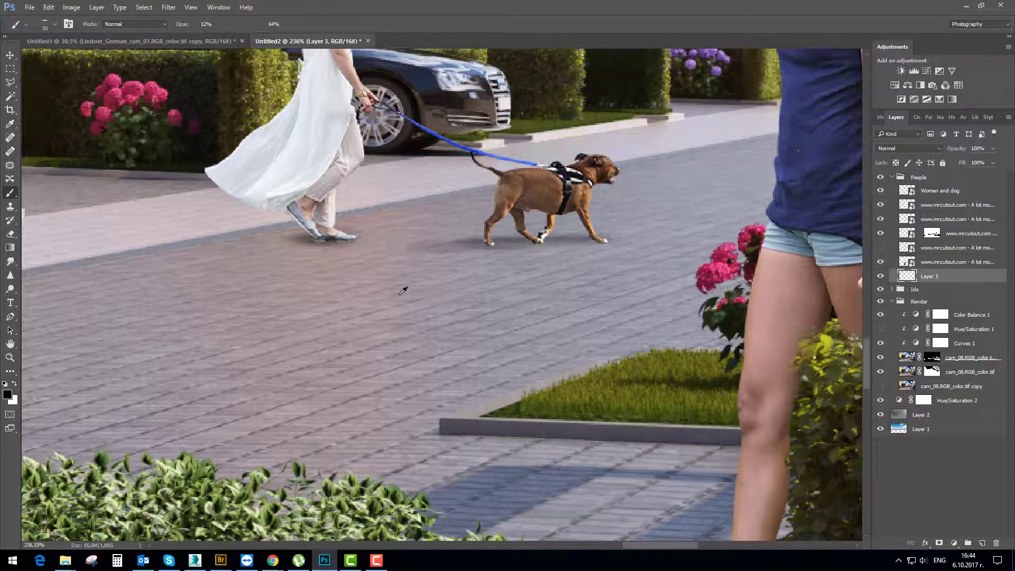
Deepen and widen the contact shadow under the toddler's shoes with more soft strokes
scroll(403, 291, down, 11)
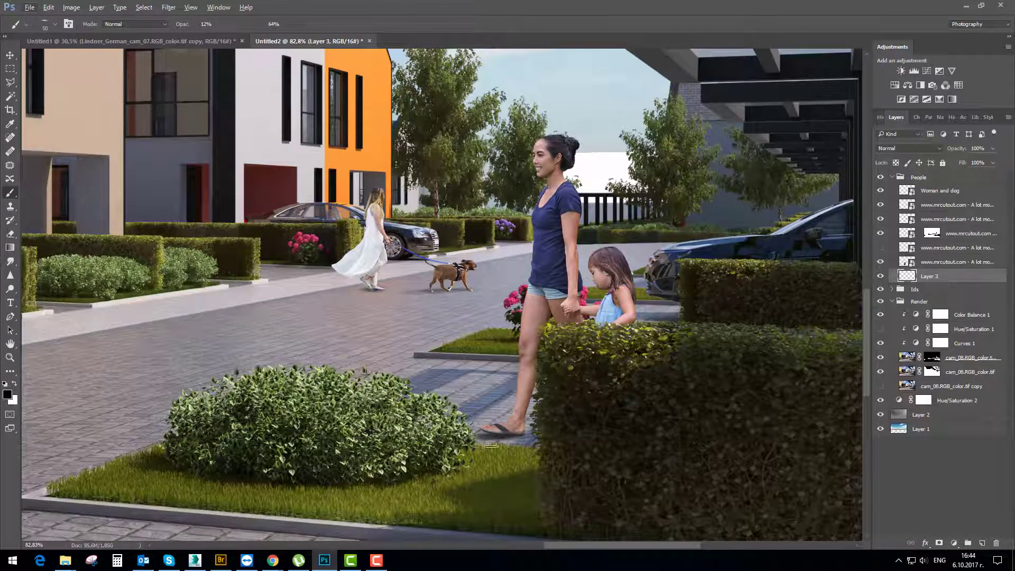
drag(234, 371, 601, 353)
drag(261, 364, 379, 365)
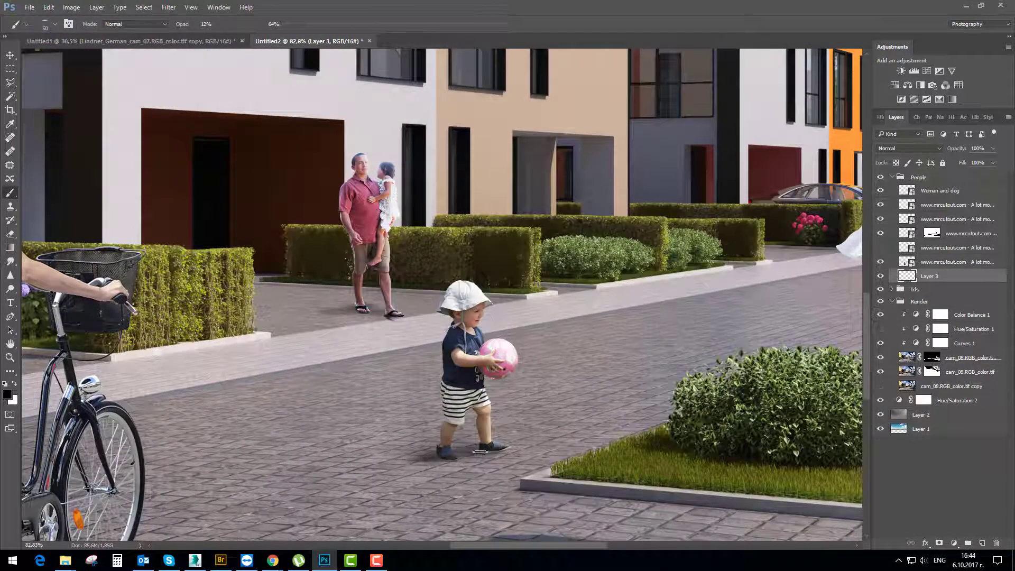
drag(480, 451, 396, 459)
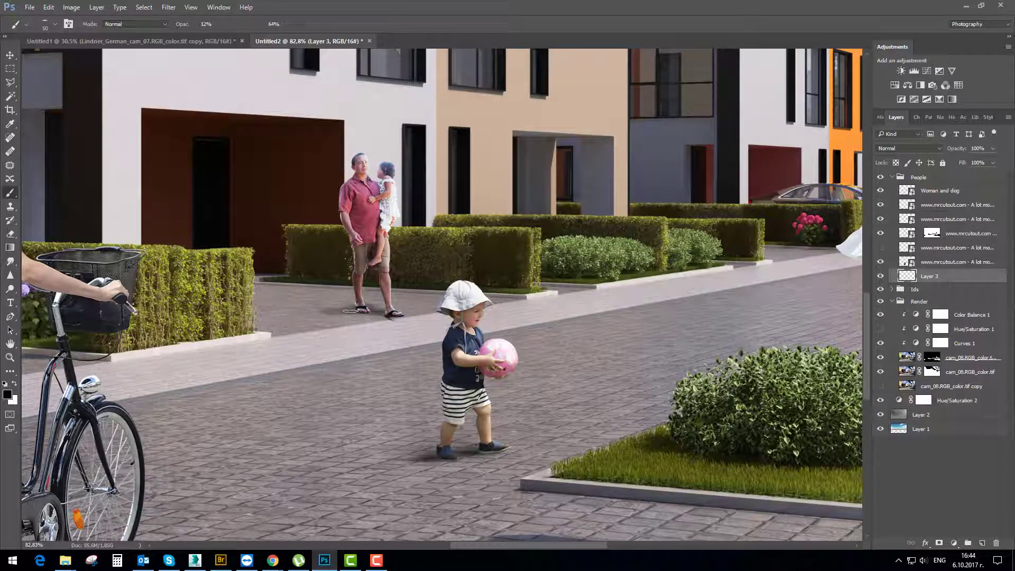
Paint soft contact shadows under the bicycle's front and rear wheels, enlarging the brush to 100 px for the rear wheel
scroll(411, 372, down, 3)
drag(412, 371, 579, 270)
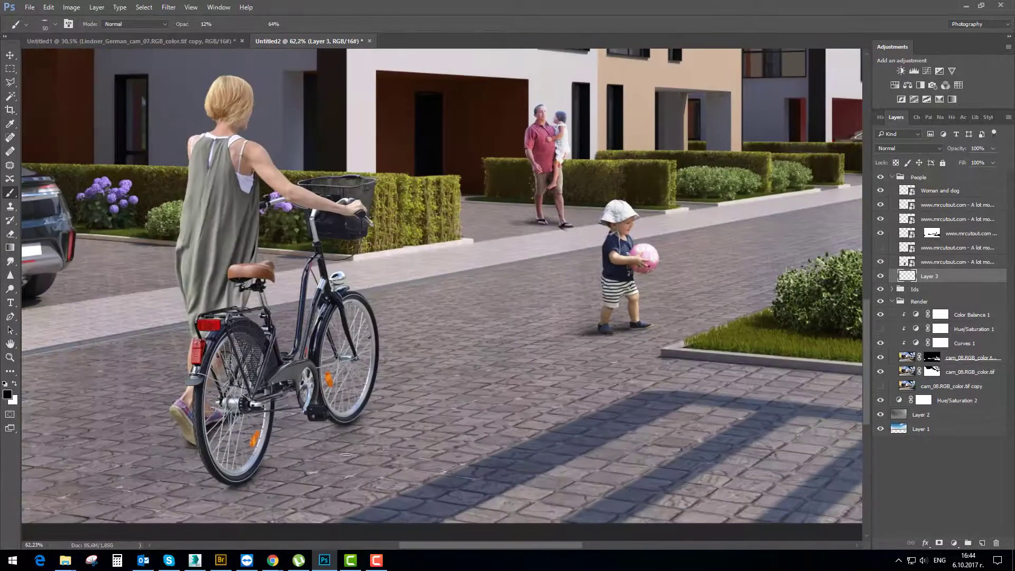
scroll(346, 454, up, 4)
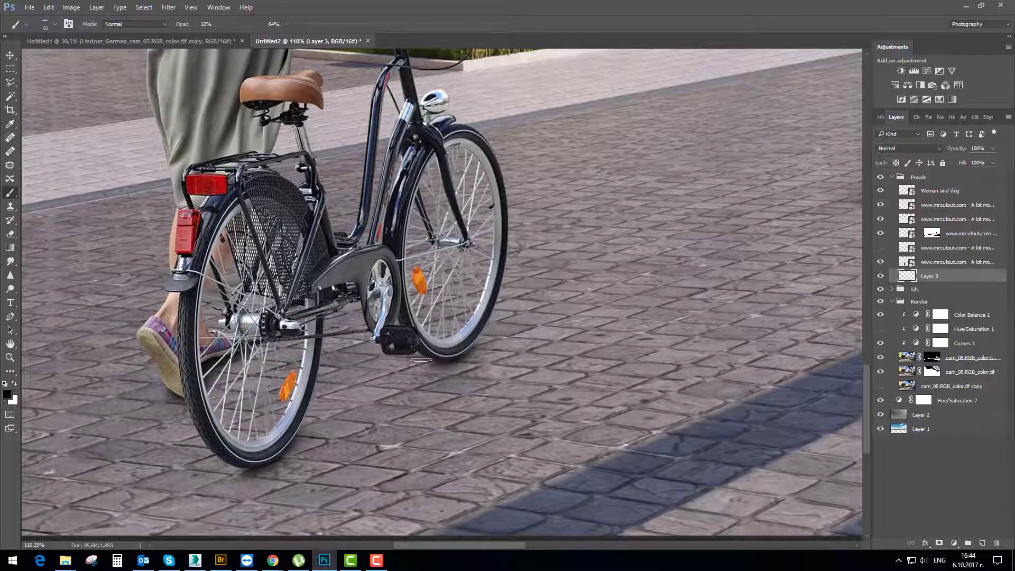
mouse_move(421, 359)
mouse_down()
mouse_move(413, 367)
mouse_move(445, 368)
mouse_move(402, 362)
mouse_up()
key(bracketright)
key(bracketright)
key(bracketright)
key(bracketright)
key(bracketright)
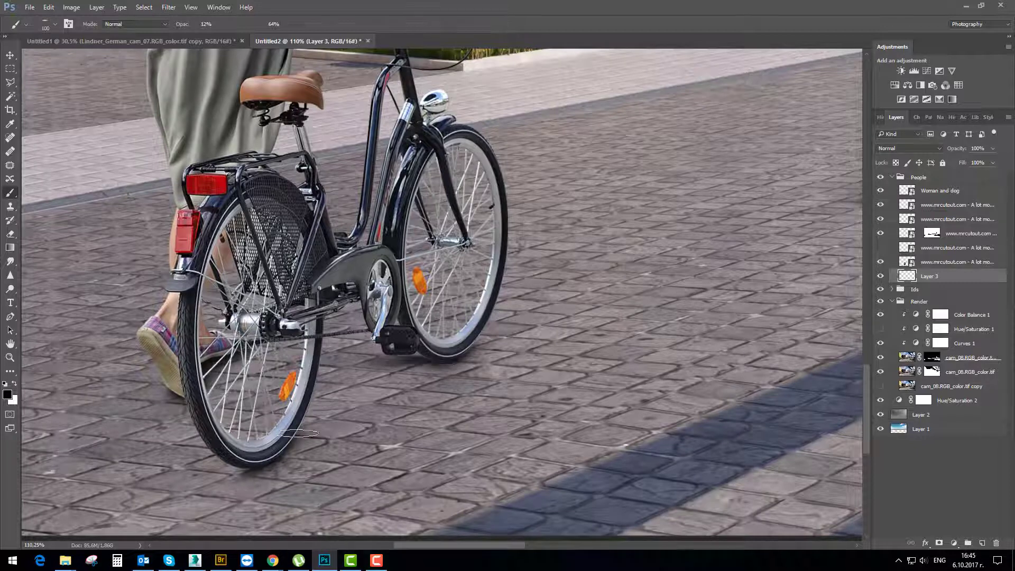
mouse_move(276, 457)
mouse_down()
mouse_move(206, 470)
mouse_move(234, 474)
mouse_up()
drag(249, 409, 390, 393)
drag(381, 452, 332, 446)
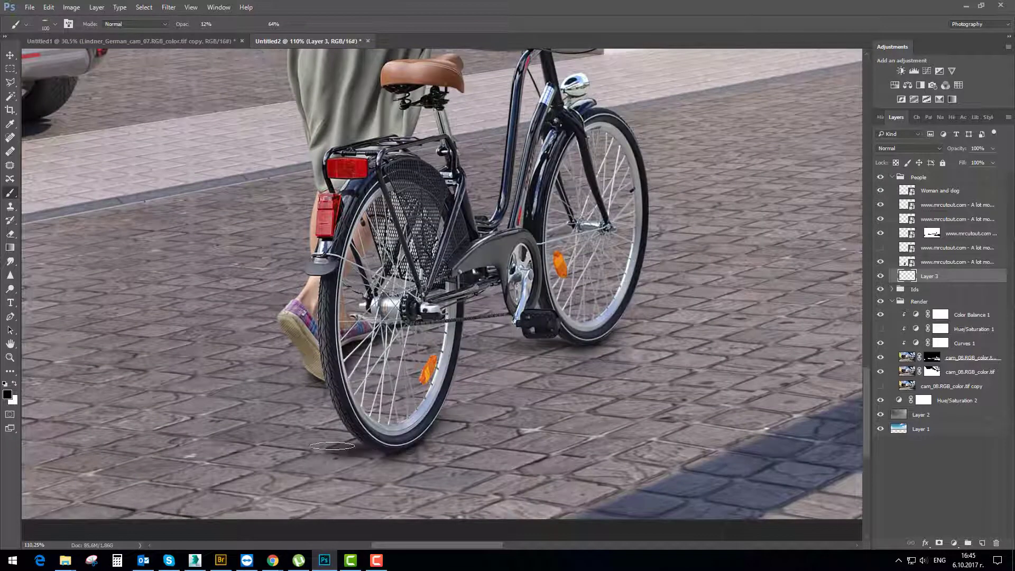
Set the brush to 250 px and paint broader soft shadows under the woman's feet and the bicycle
key(bracketright)
key(bracketright)
key(bracketright)
key(bracketright)
key(bracketright)
key(bracketright)
key(bracketright)
key(bracketright)
key(bracketright)
key(bracketright)
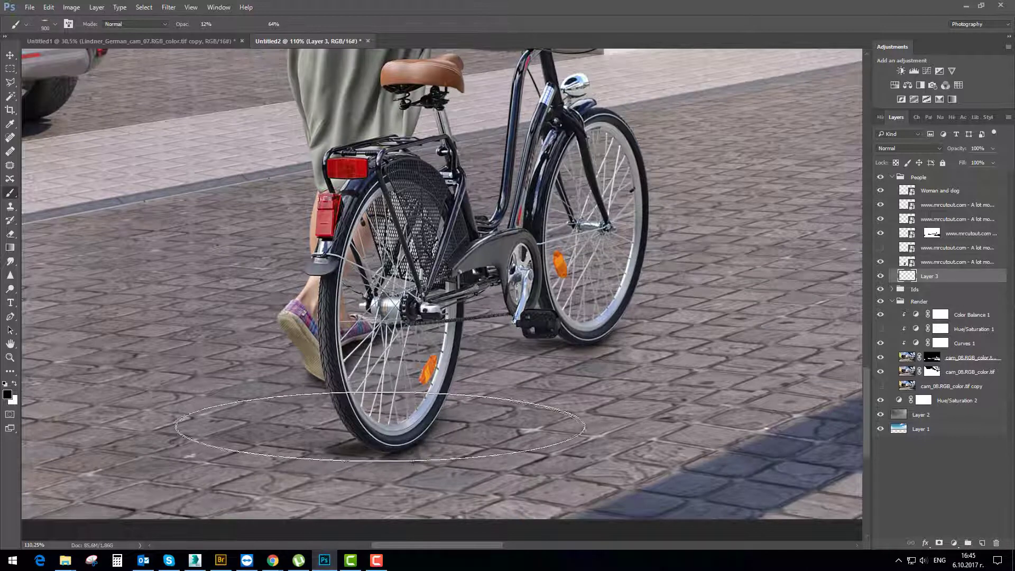
key(bracketleft)
key(bracketleft)
key(bracketleft)
key(bracketleft)
key(bracketleft)
key(bracketleft)
key(bracketleft)
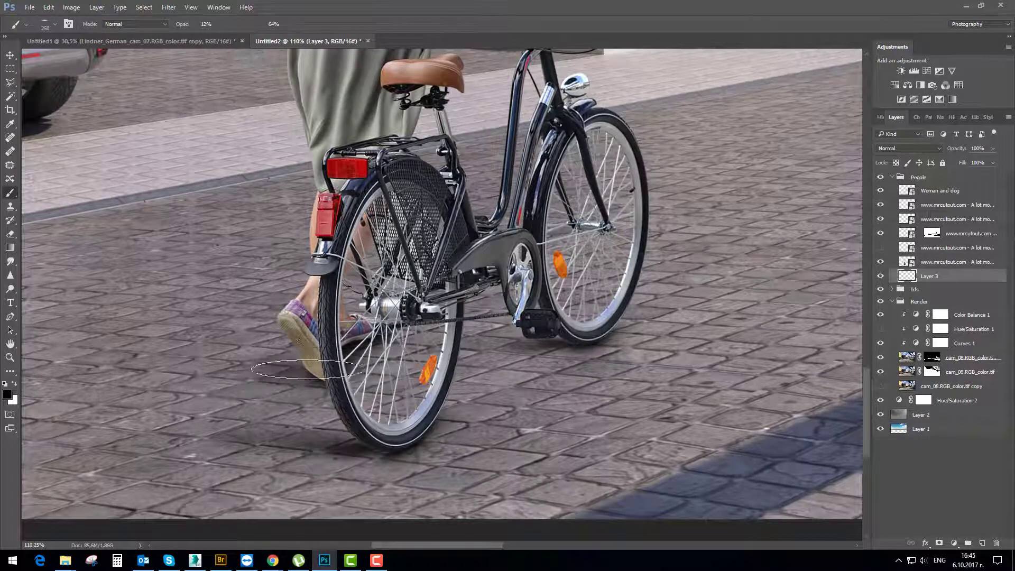
drag(308, 369, 283, 380)
drag(518, 352, 400, 358)
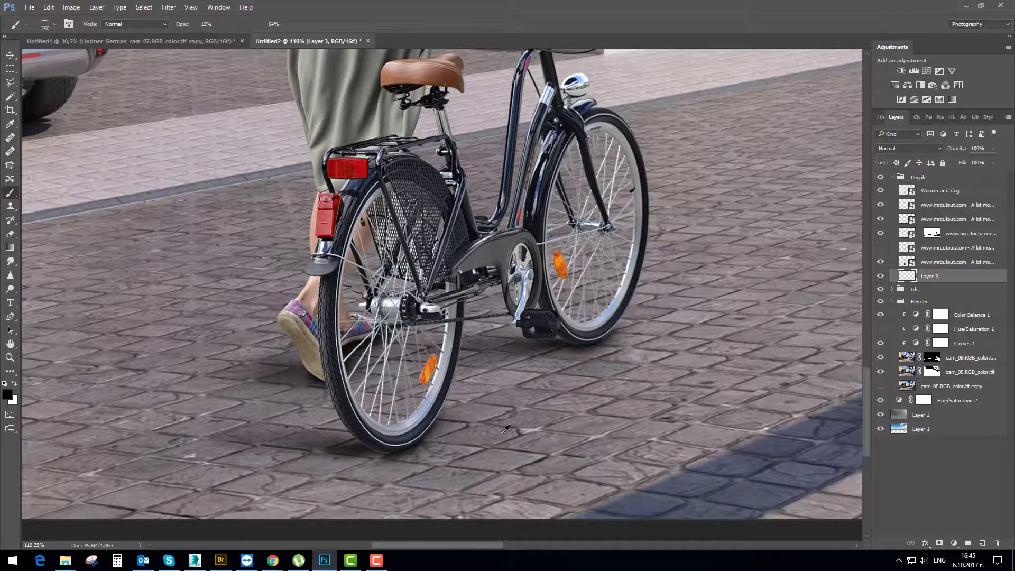
Hide and show the woman-with-bicycle layer to check the shadows painted beneath her in the whole image
scroll(505, 429, down, 5)
scroll(612, 447, down, 1)
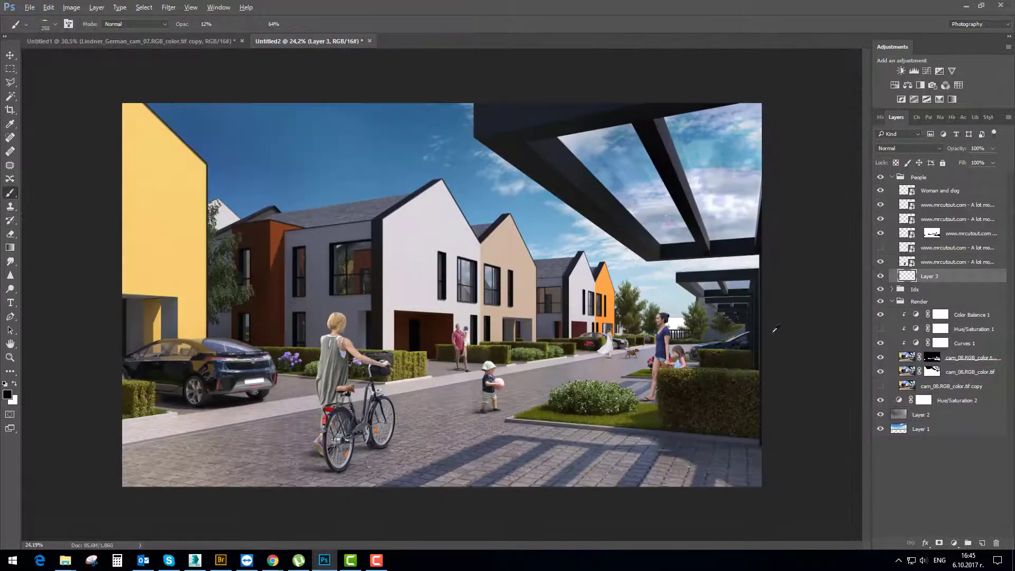
click(907, 261)
click(880, 262)
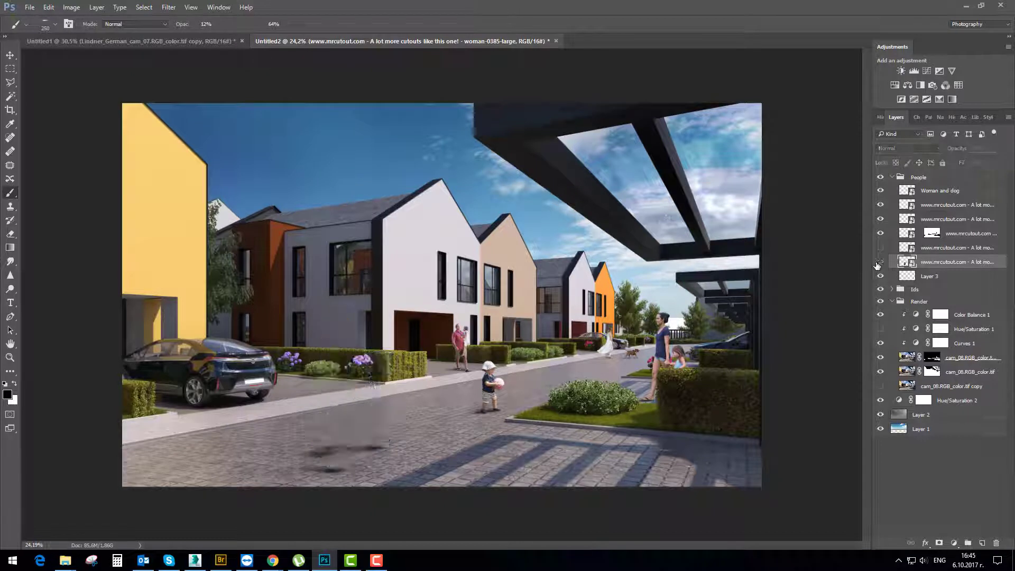
click(880, 261)
Duplicate the woman-with-bicycle layer and place the copy directly beneath the original
right_click(906, 262)
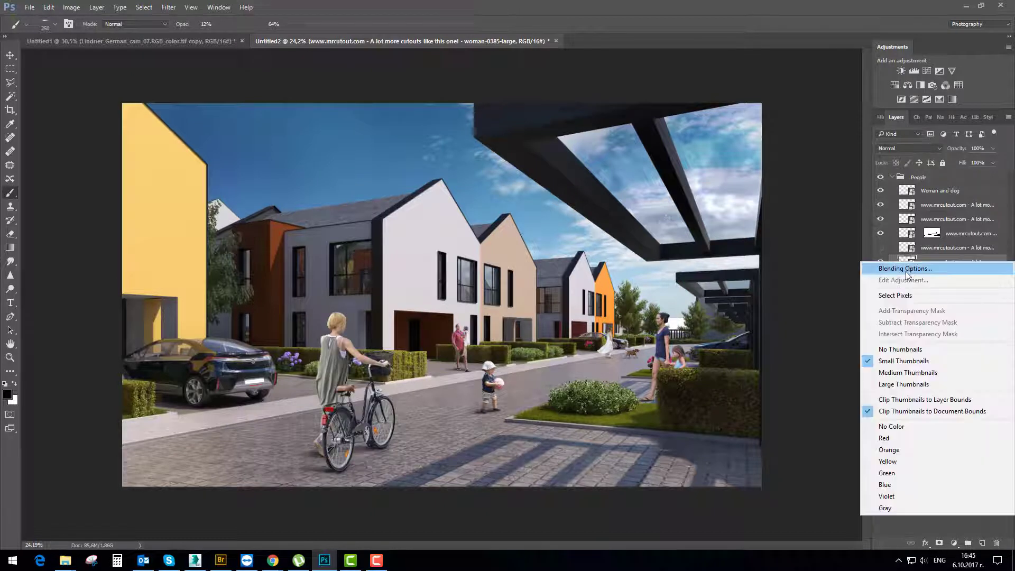
click(766, 5)
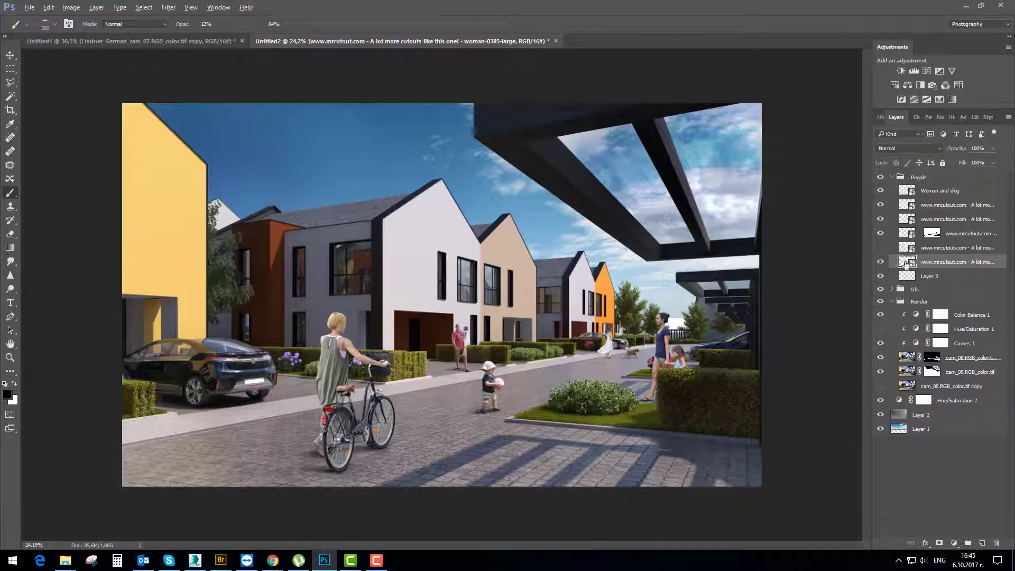
drag(906, 262, 906, 274)
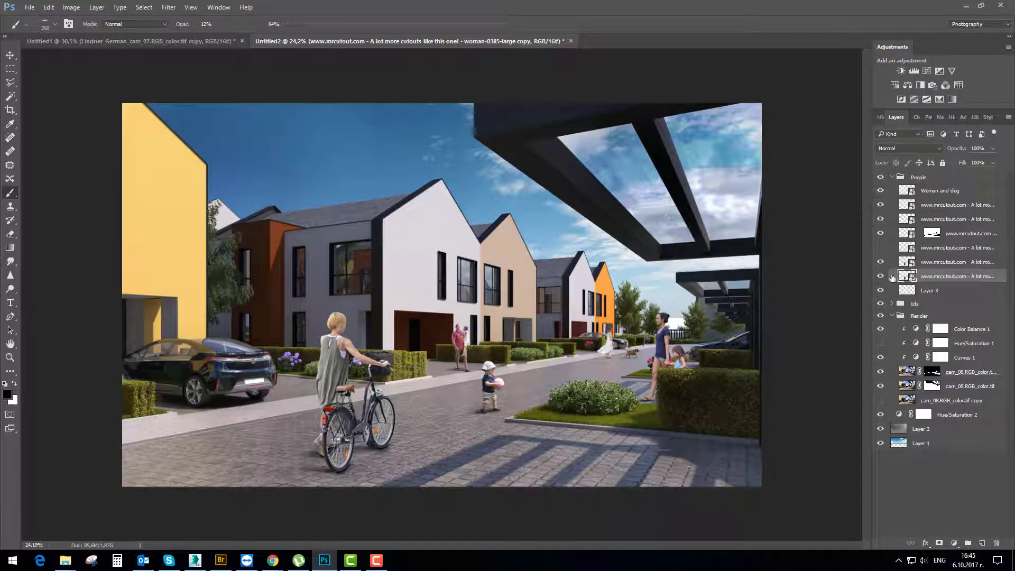
Apply a Color Overlay to the copied layer, sampling the bluish tone of the paving shadow and making it much darker
right_click(913, 277)
click(922, 279)
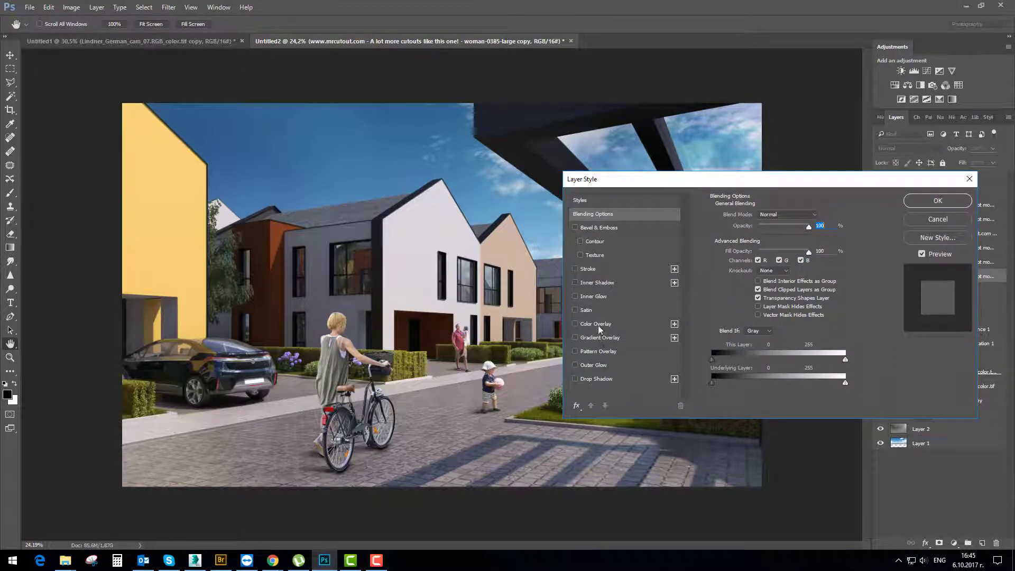
click(598, 324)
click(813, 218)
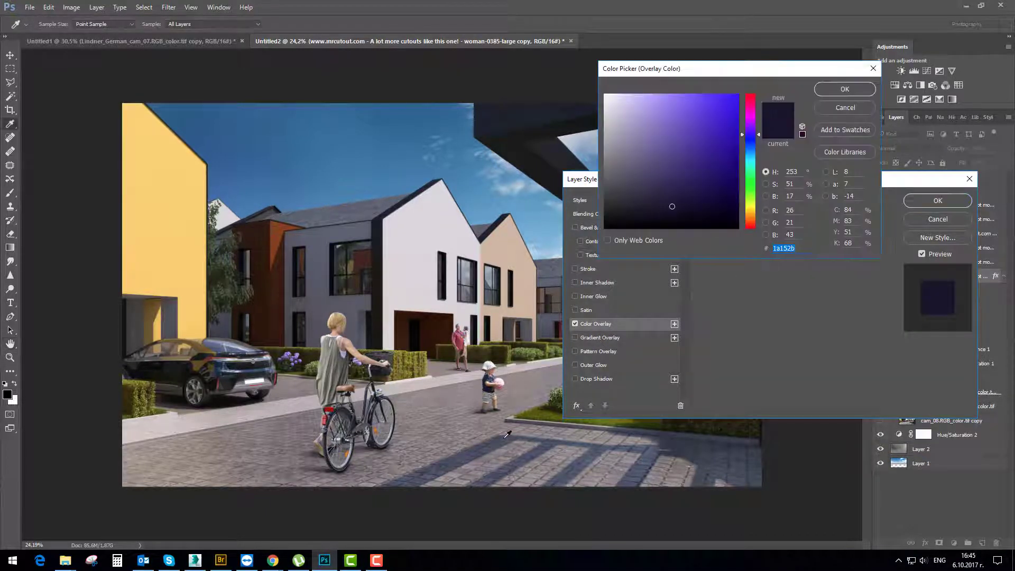
click(509, 434)
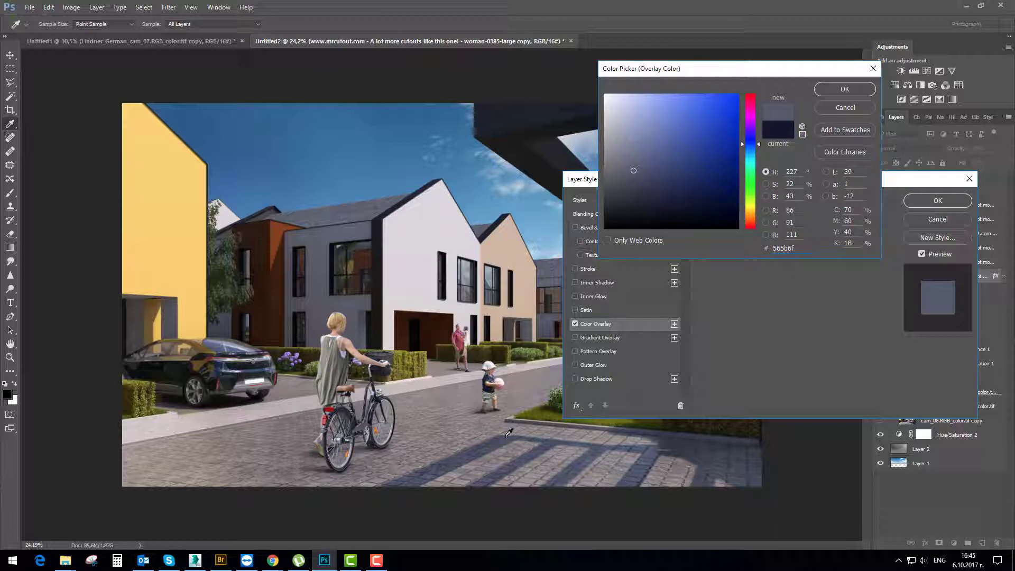
drag(635, 169, 660, 204)
click(844, 89)
click(934, 203)
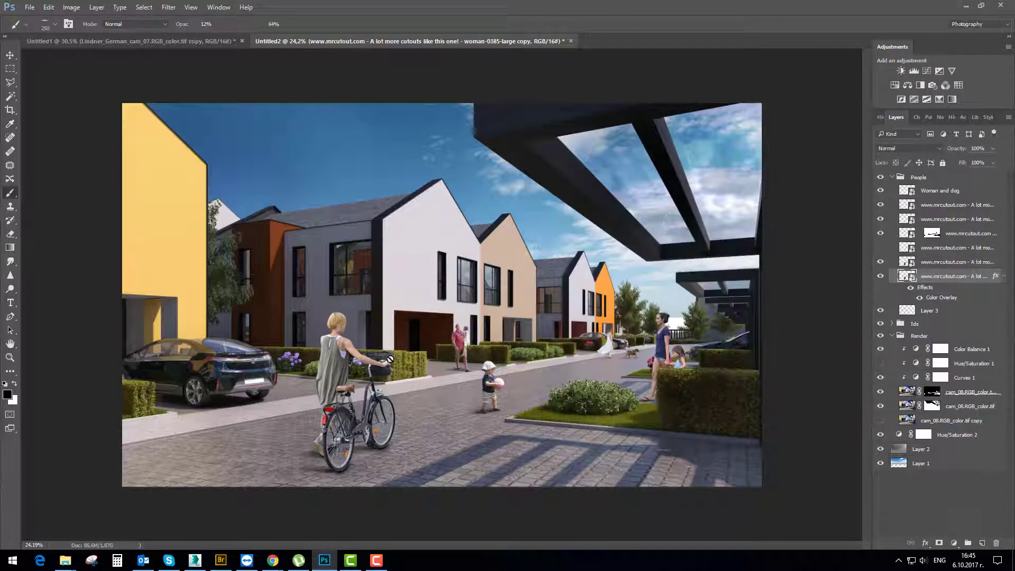
Distort the dark copy of the woman with bicycle into a long flat shadow stretching across the paving behind her
key(ctrl+t)
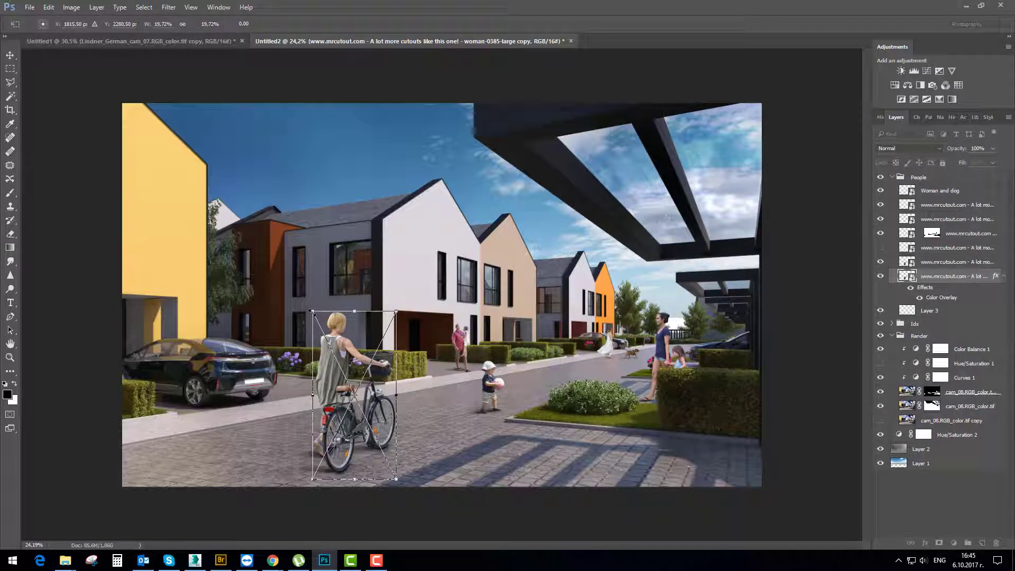
drag(314, 312, 154, 467)
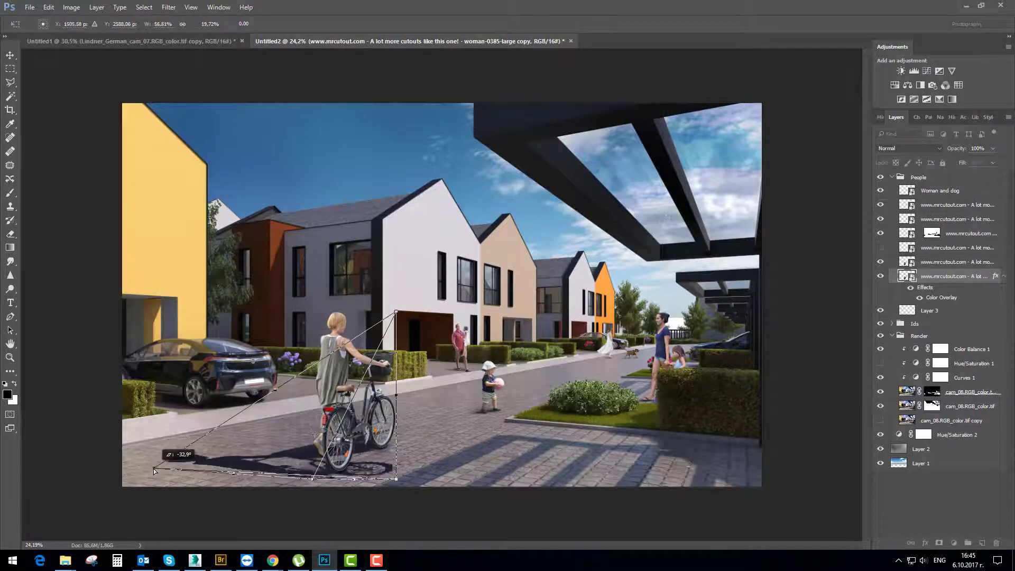
drag(396, 312, 336, 407)
drag(396, 479, 395, 453)
drag(312, 482, 317, 472)
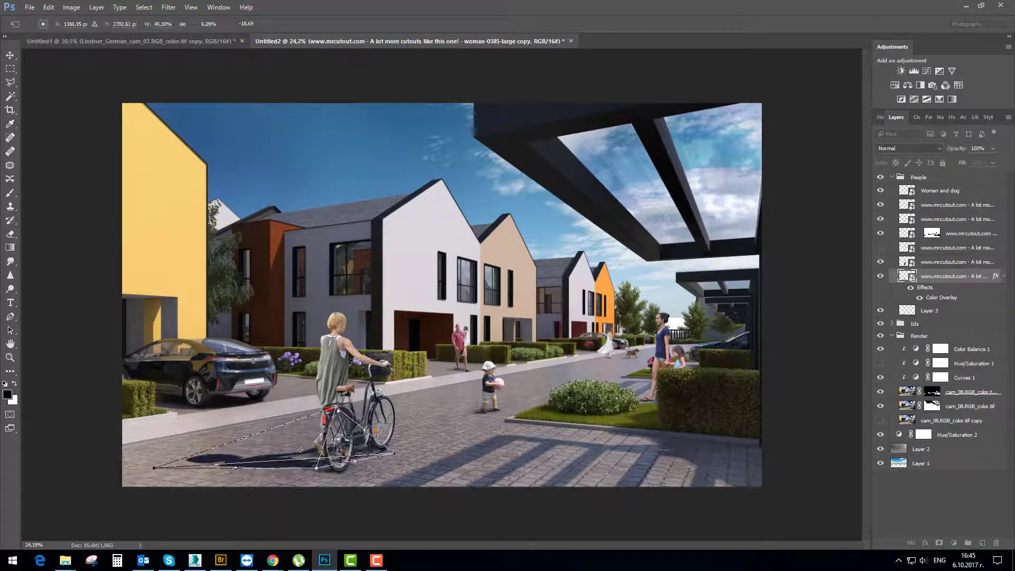
Refine the corners of the distorted shadow so it narrows along the ground and meets her feet and the bicycle wheels
drag(335, 410, 296, 437)
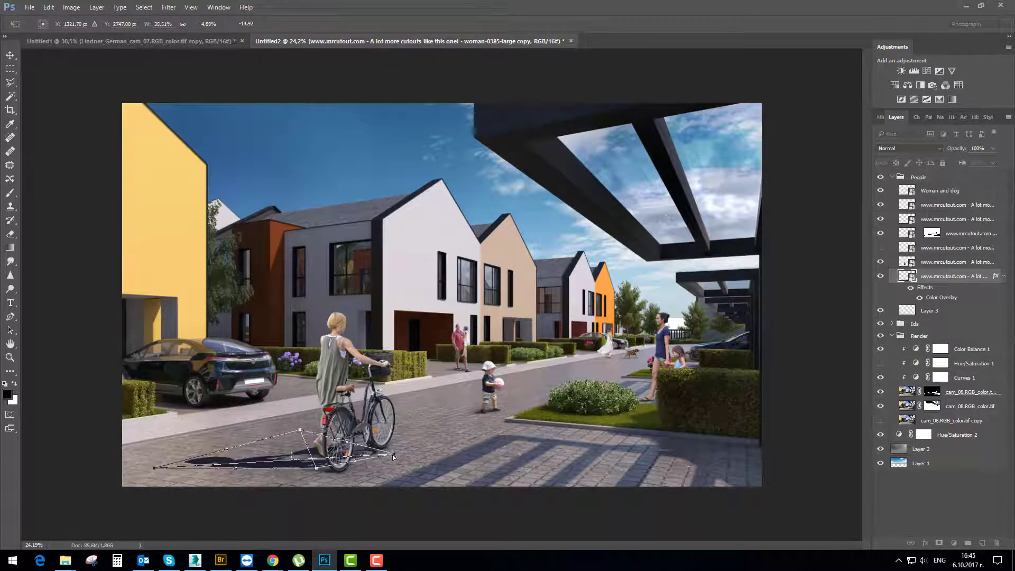
drag(394, 457, 394, 452)
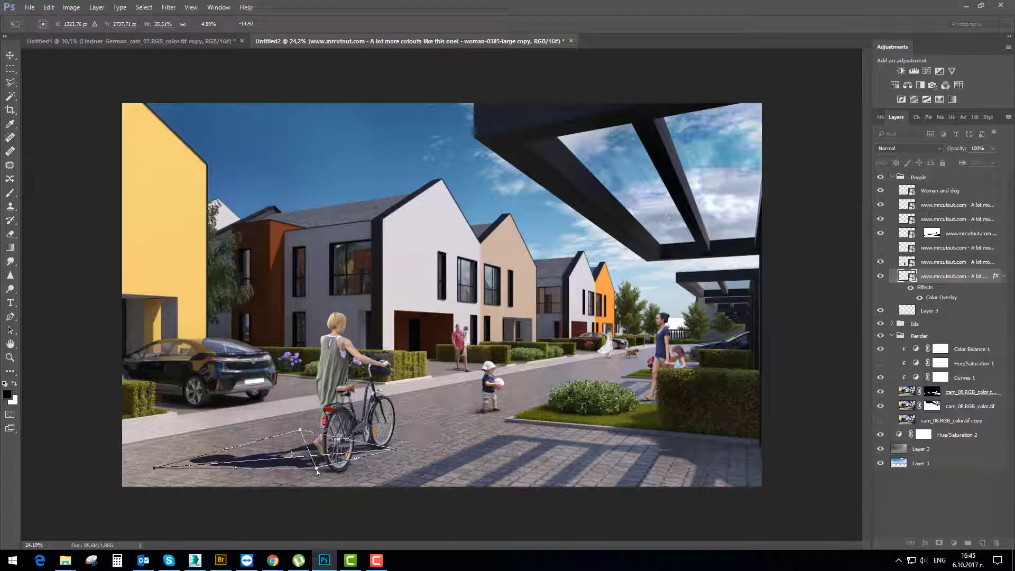
drag(317, 472, 324, 479)
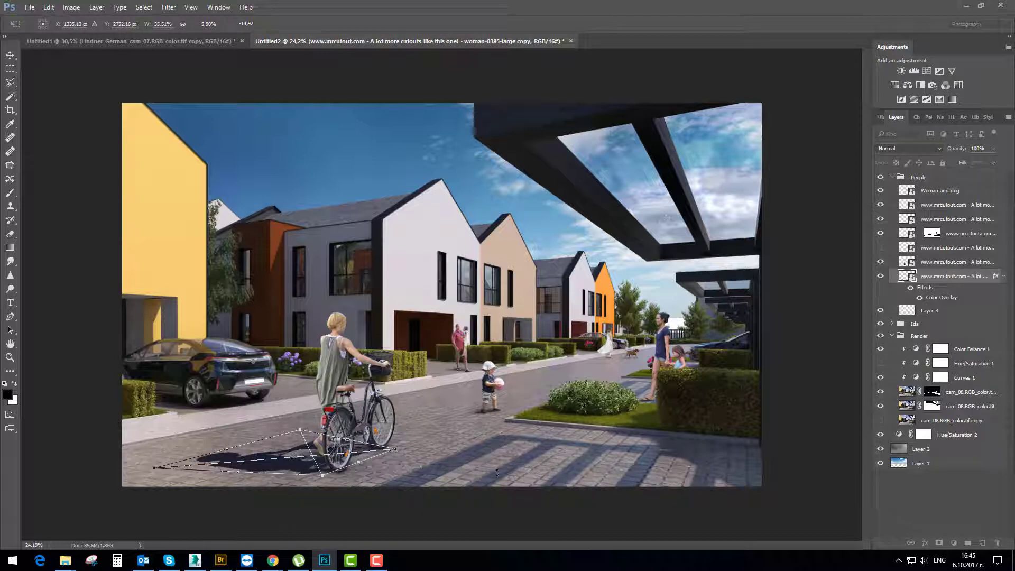
key(Return)
key(b)
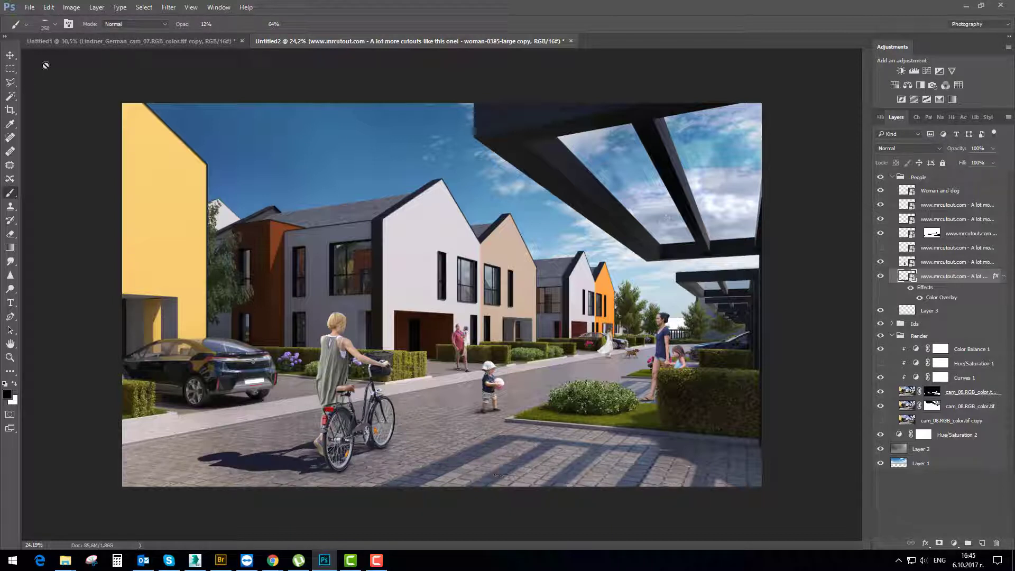
click(9, 55)
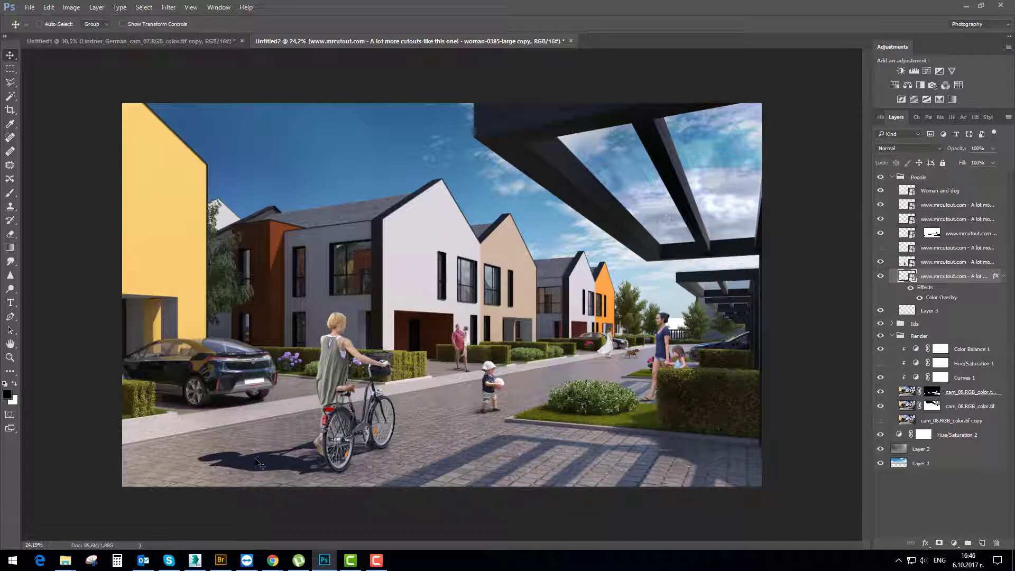
Darken the cast shadow's Color Overlay to the deep navy colour 131623
double_click(922, 299)
click(822, 216)
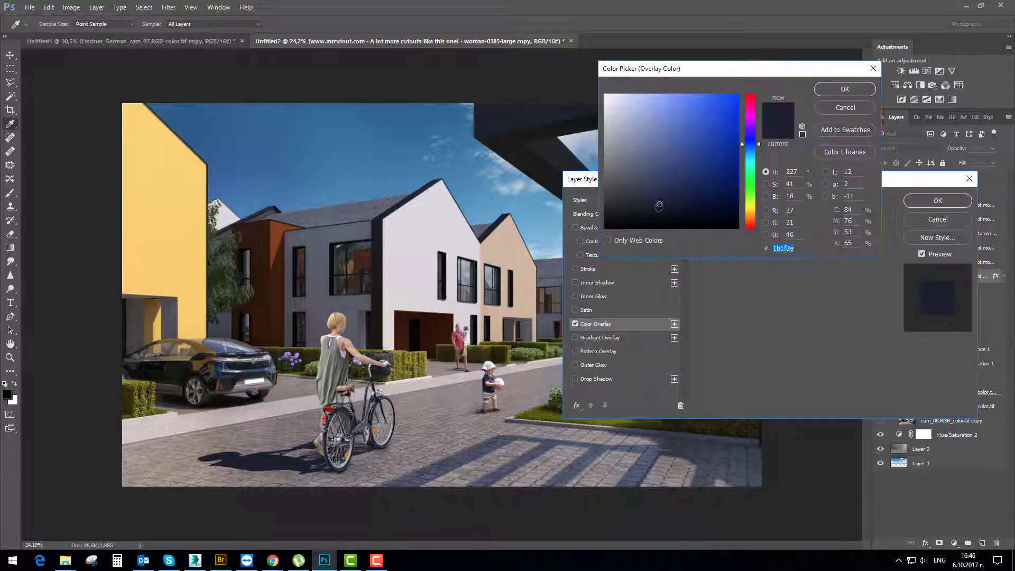
drag(659, 205, 667, 214)
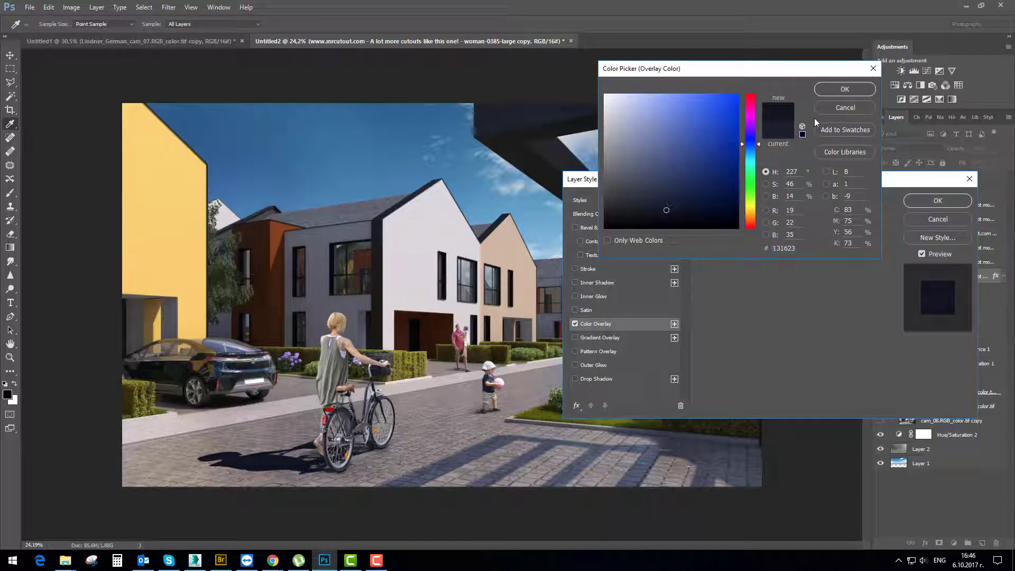
click(845, 90)
click(938, 200)
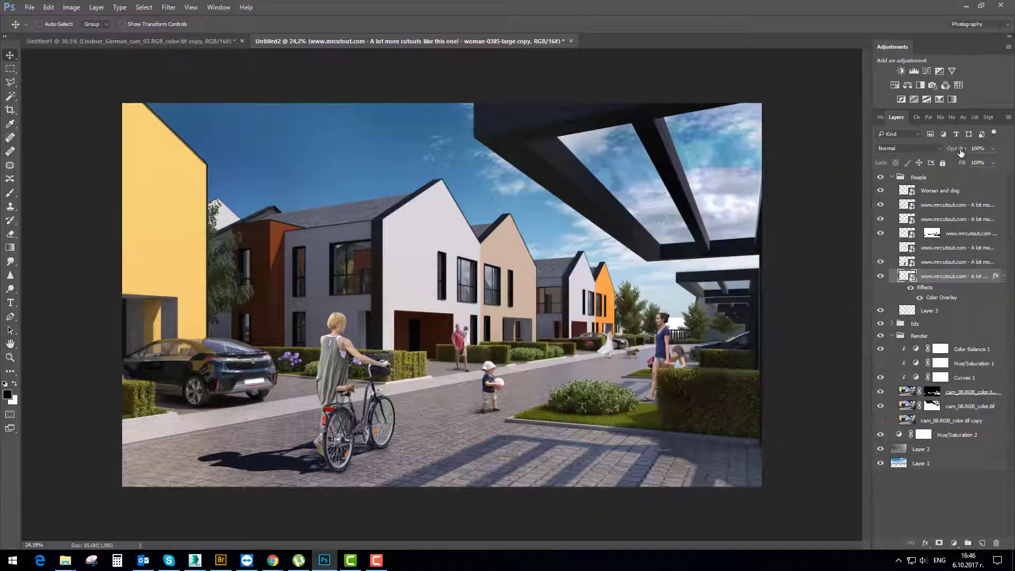
Set the cast shadow layer's blend mode to Lighten and its opacity to 80%
click(897, 148)
click(890, 180)
drag(955, 148, 951, 153)
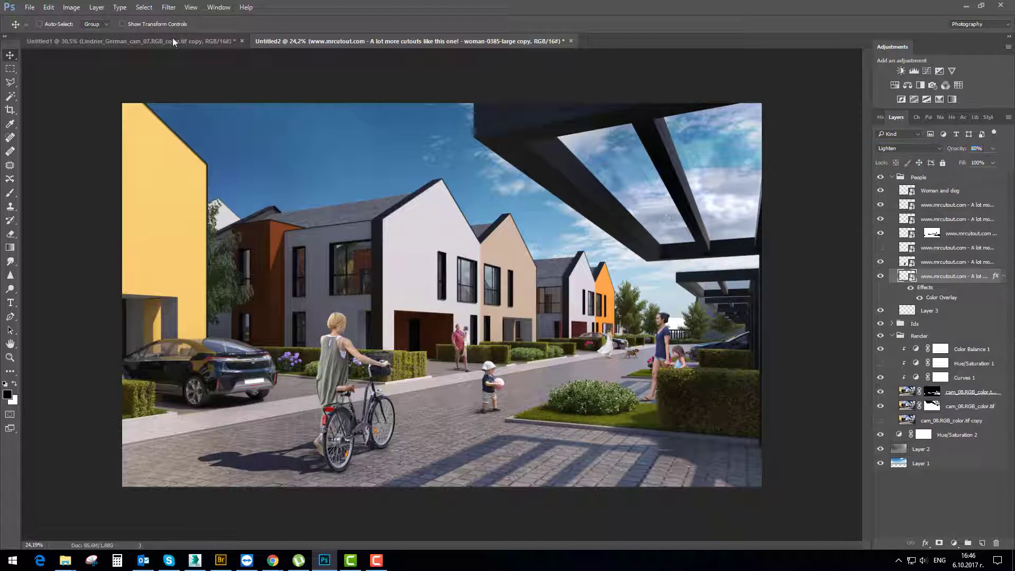
Open Radial Blur for the cast shadow layer and choose the Zoom blur method
click(168, 7)
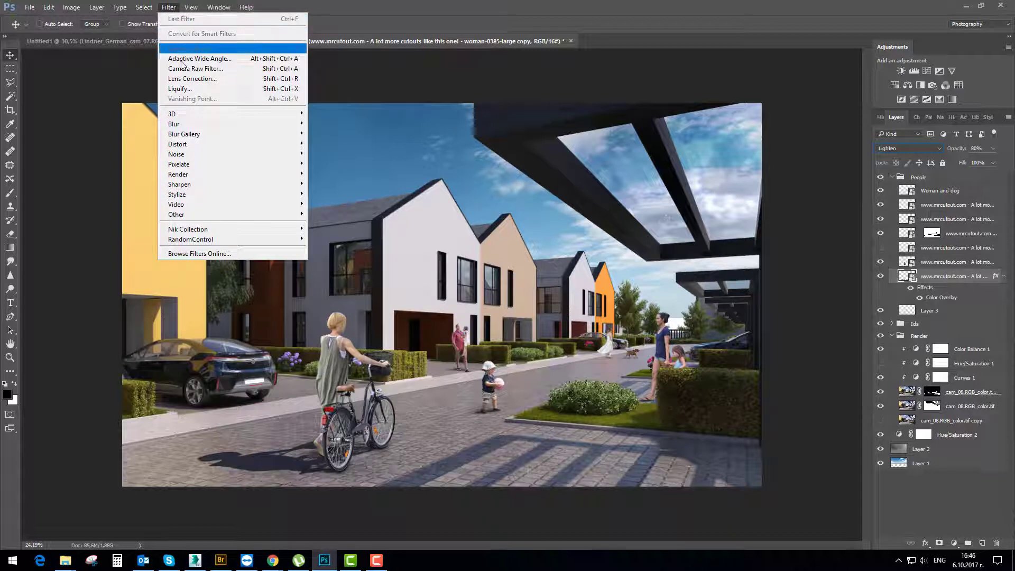
mouse_move(193, 125)
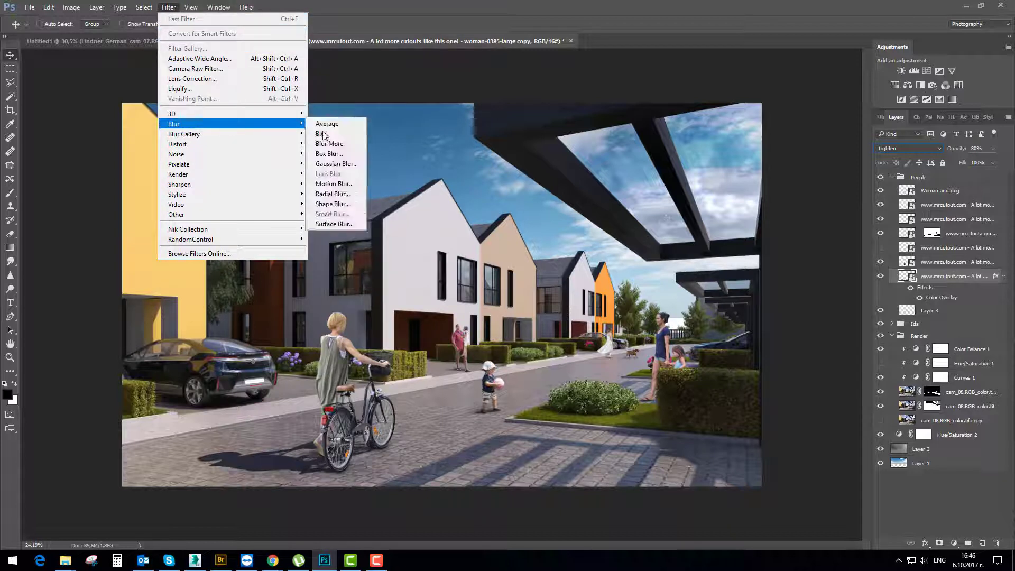
click(325, 194)
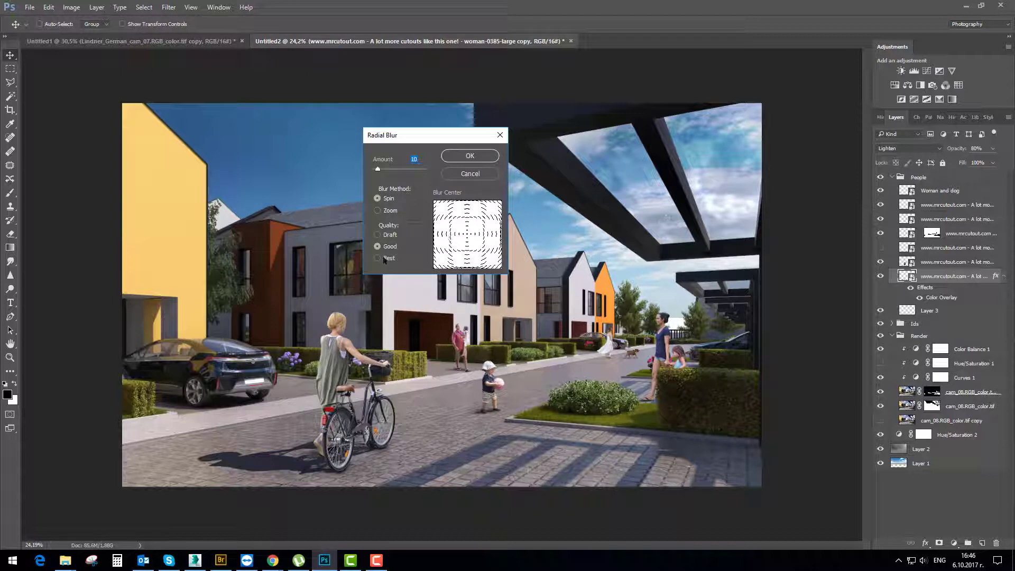
click(378, 210)
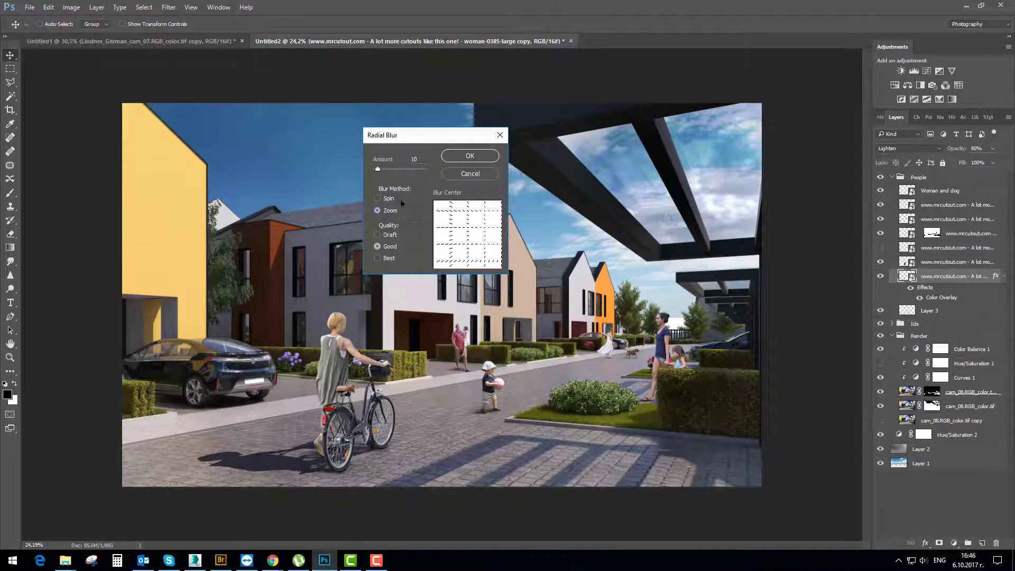
Try a Zoom Radial Blur with amount 26 on the cyclist's shadow layer and undo it
mouse_move(378, 169)
mouse_down()
mouse_move(397, 170)
mouse_move(386, 171)
mouse_up()
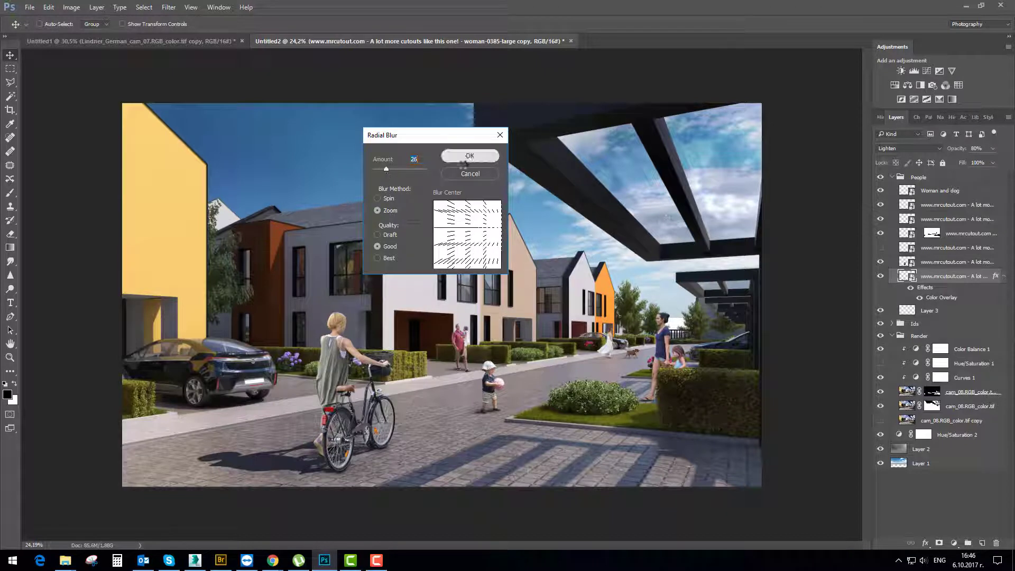
click(469, 156)
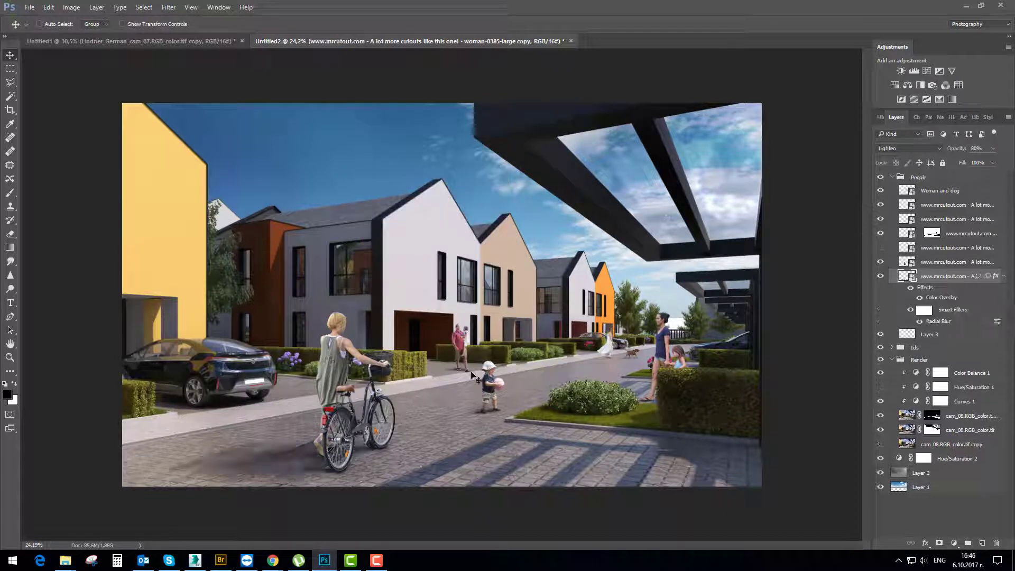
key(ctrl+z)
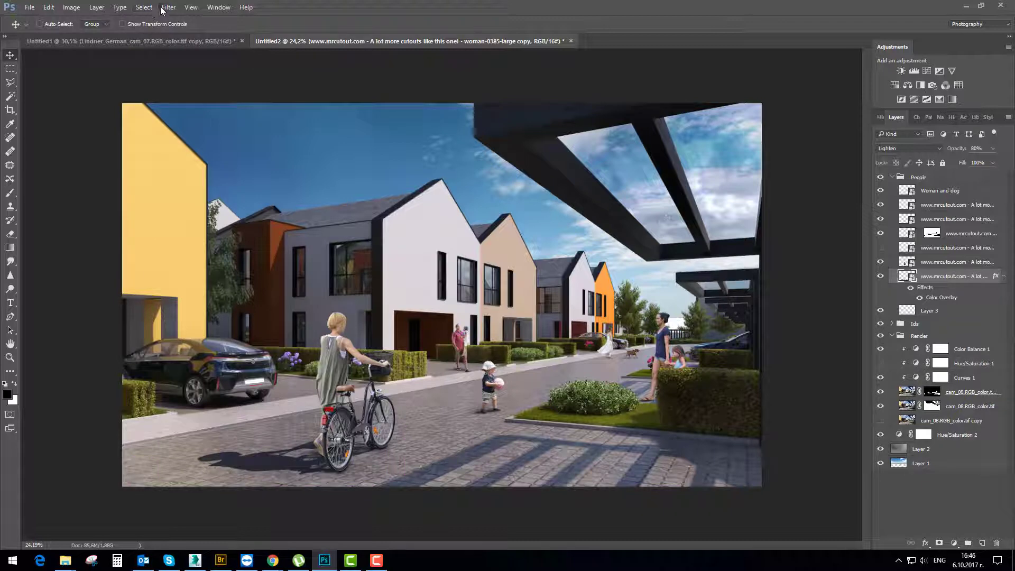
Try a Spin Radial Blur with amount 15 on the cyclist's shadow layer and undo it
click(169, 7)
mouse_move(264, 127)
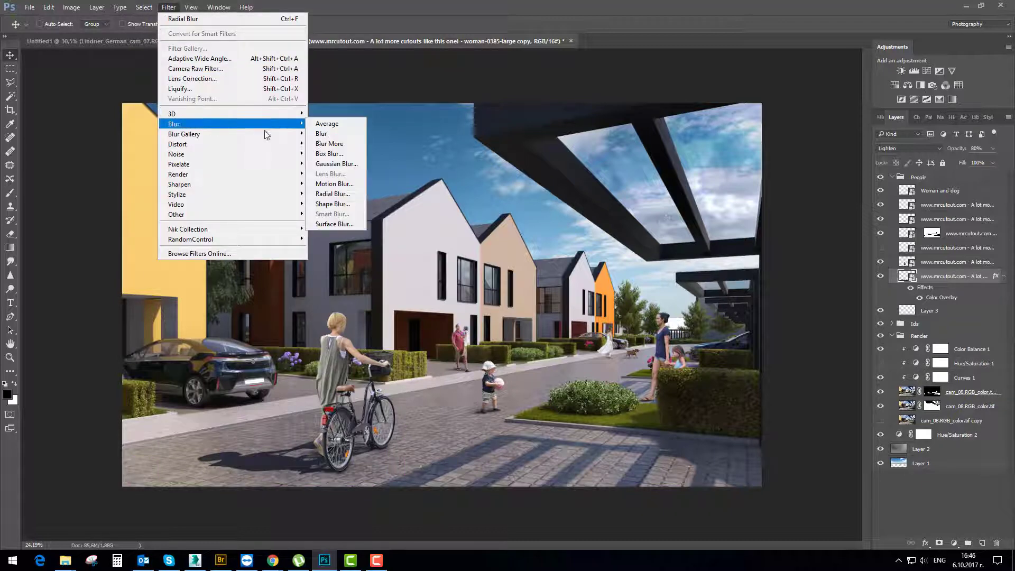
click(345, 195)
click(389, 199)
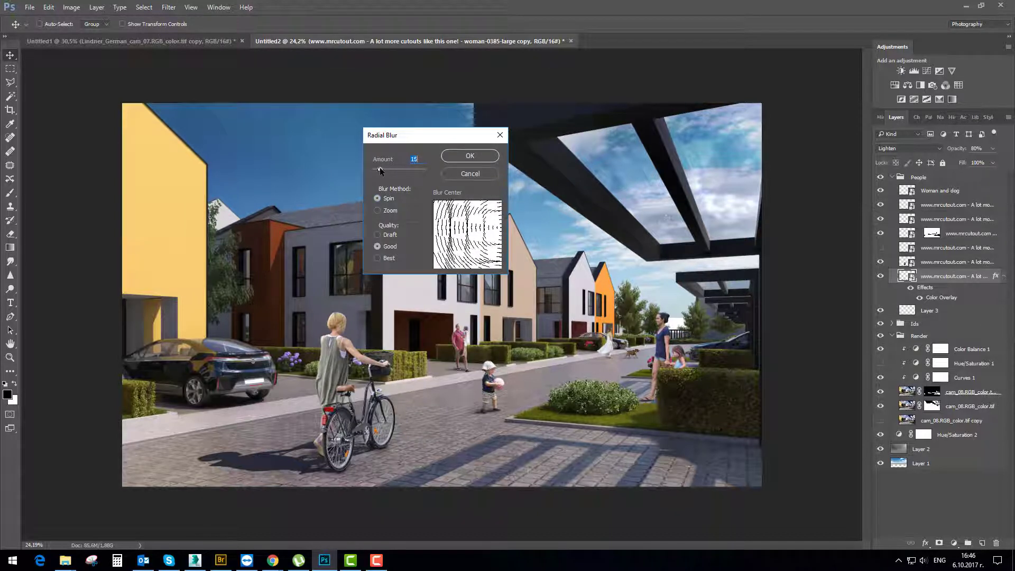
click(470, 156)
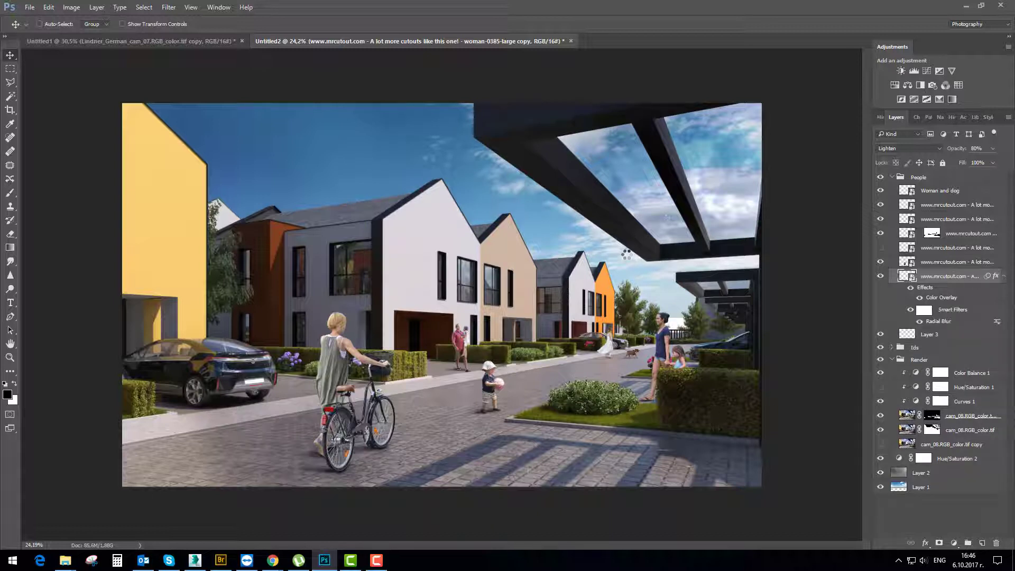
key(ctrl+z)
Apply a slight Gaussian Blur to the cyclist's shadow layer
click(168, 7)
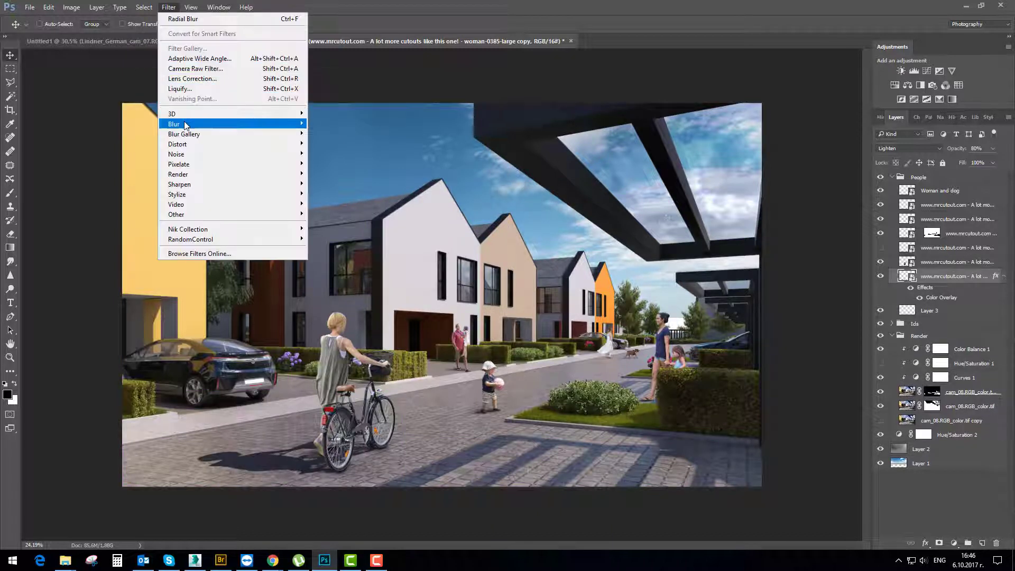
mouse_move(185, 125)
click(323, 163)
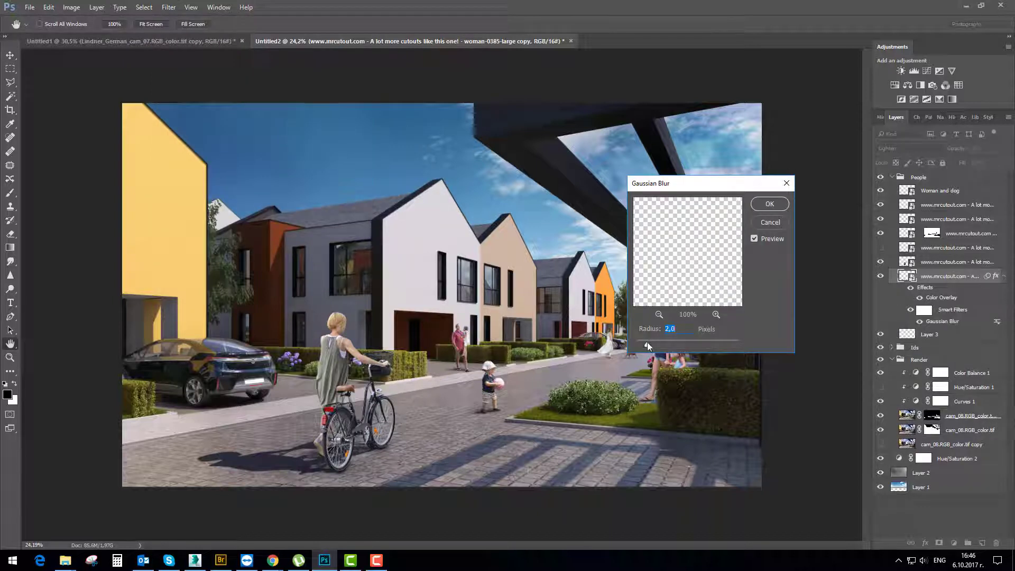
drag(648, 345, 643, 347)
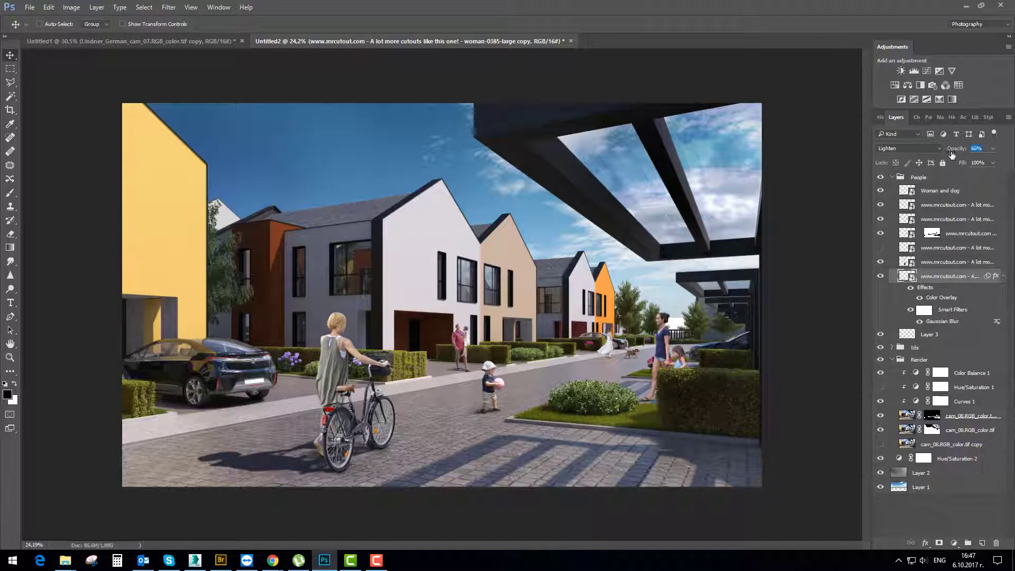
Set the opacity of the cyclist's shadow layer to 75%
drag(952, 154, 958, 153)
scroll(364, 446, down, 2)
scroll(381, 448, up, 4)
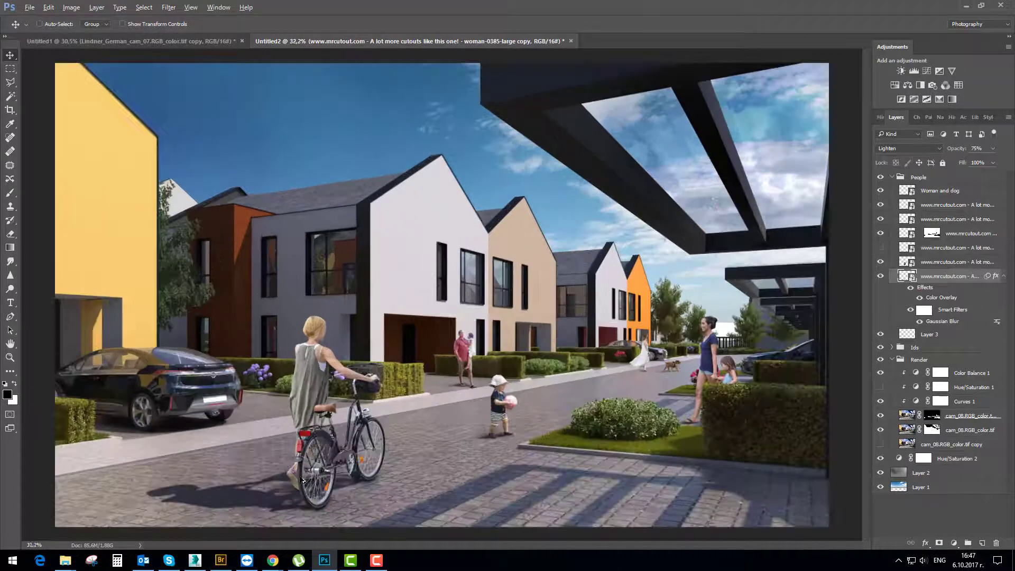
scroll(378, 526, down, 1)
scroll(743, 398, up, 1)
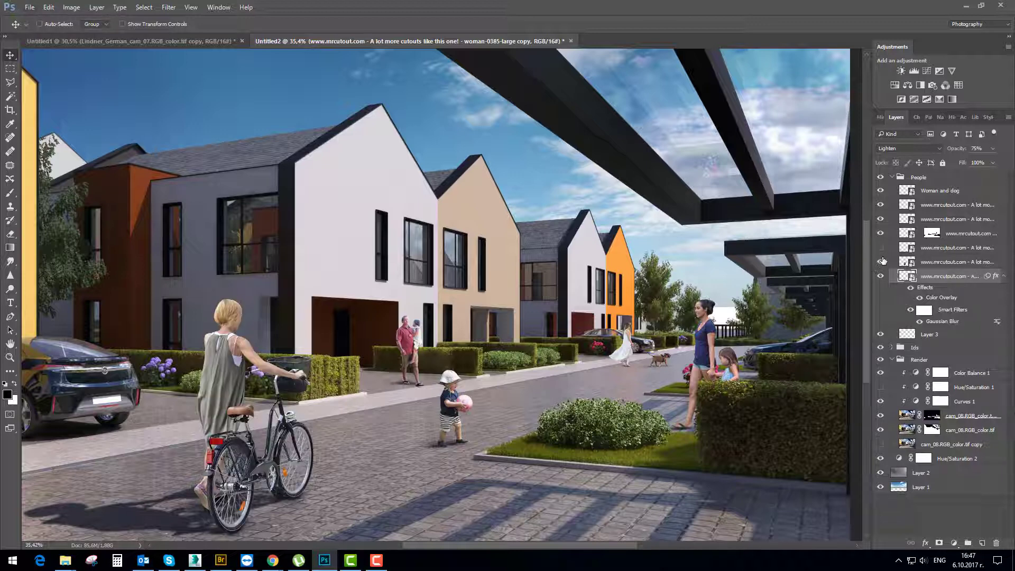
Check the cutout layers by toggling their visibility and delete the unused hidden layer from the People group
click(879, 262)
click(880, 262)
click(906, 234)
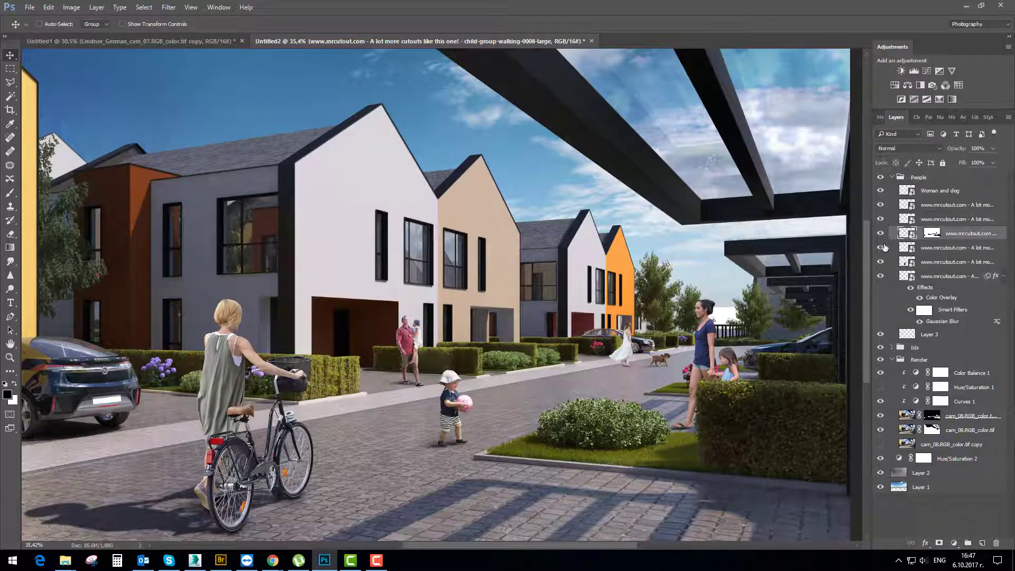
click(880, 248)
click(881, 248)
click(905, 249)
key(Delete)
Identify the layer of the small boy with the ball and duplicate it directly below the original
click(881, 234)
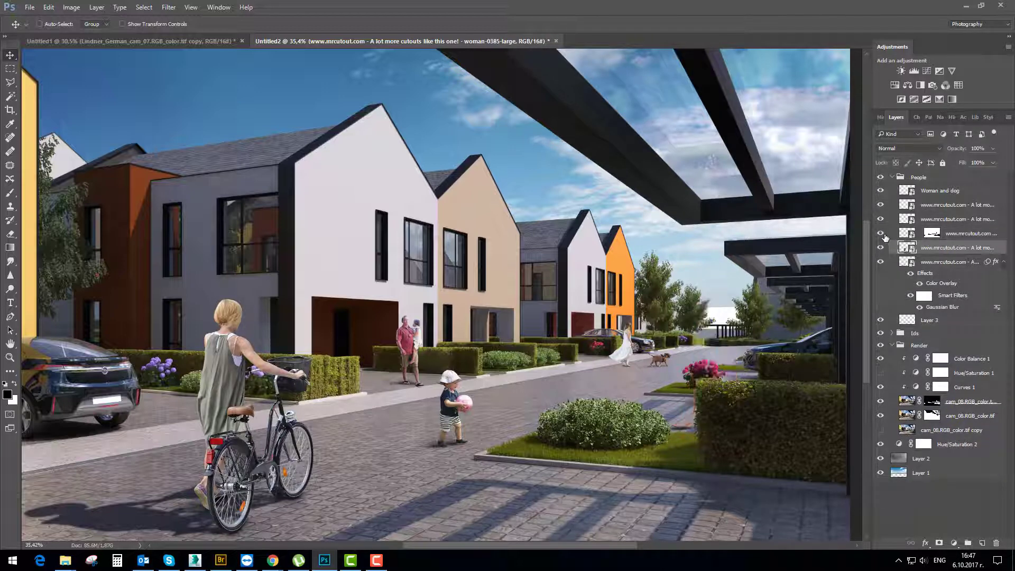
click(881, 233)
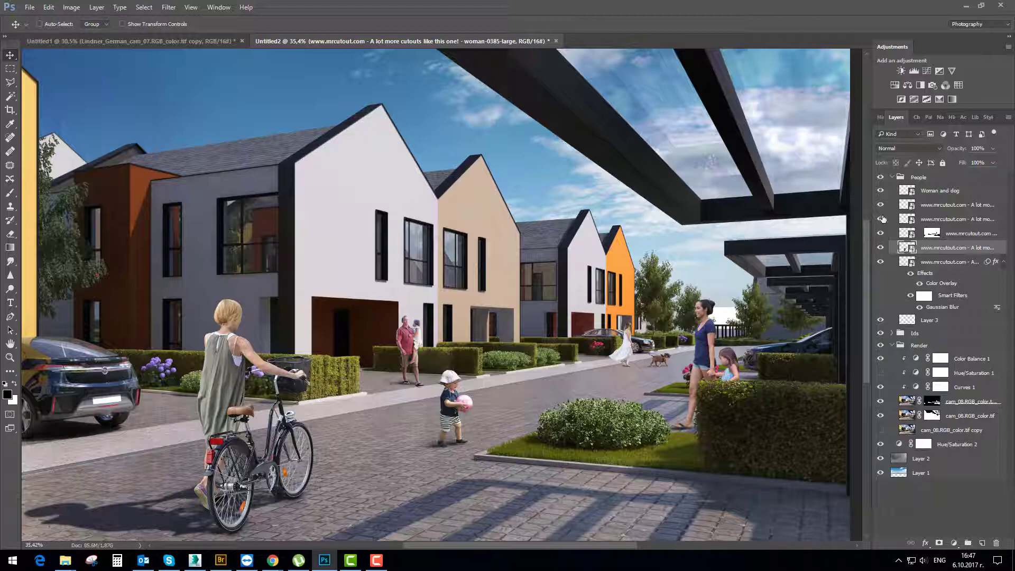
click(881, 219)
click(881, 219)
click(909, 220)
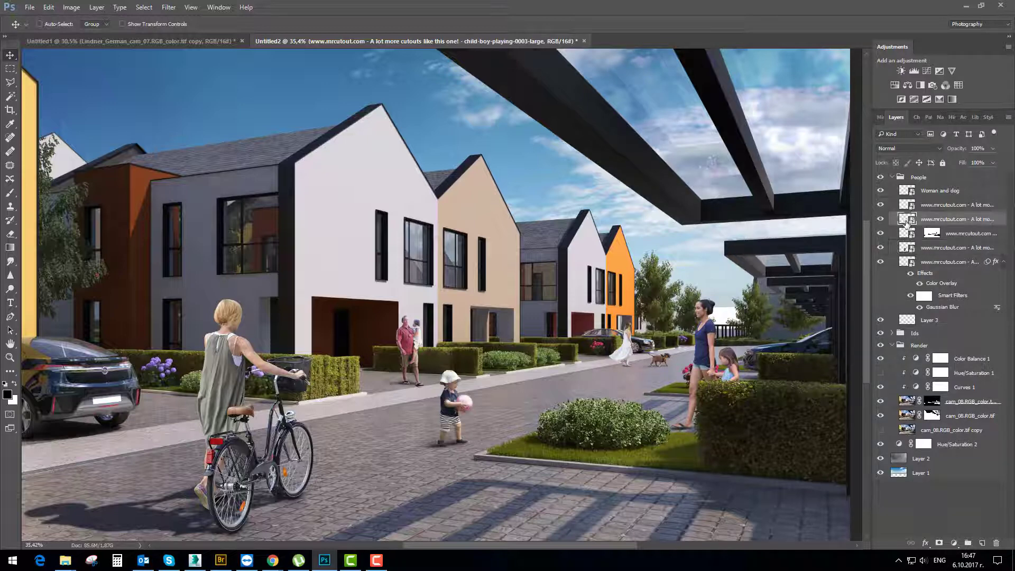
double_click(907, 221)
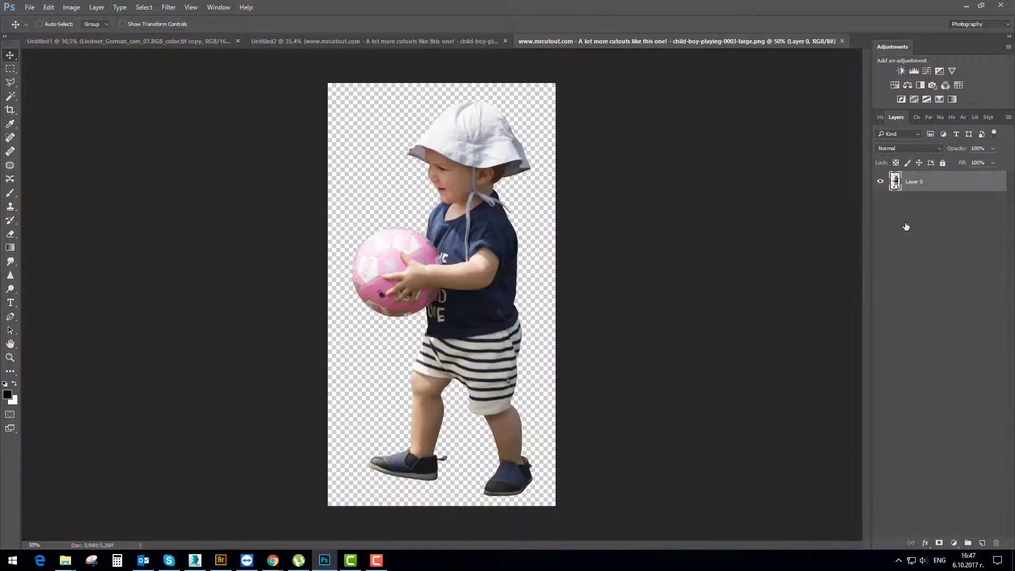
click(842, 40)
alt+drag(905, 219, 905, 233)
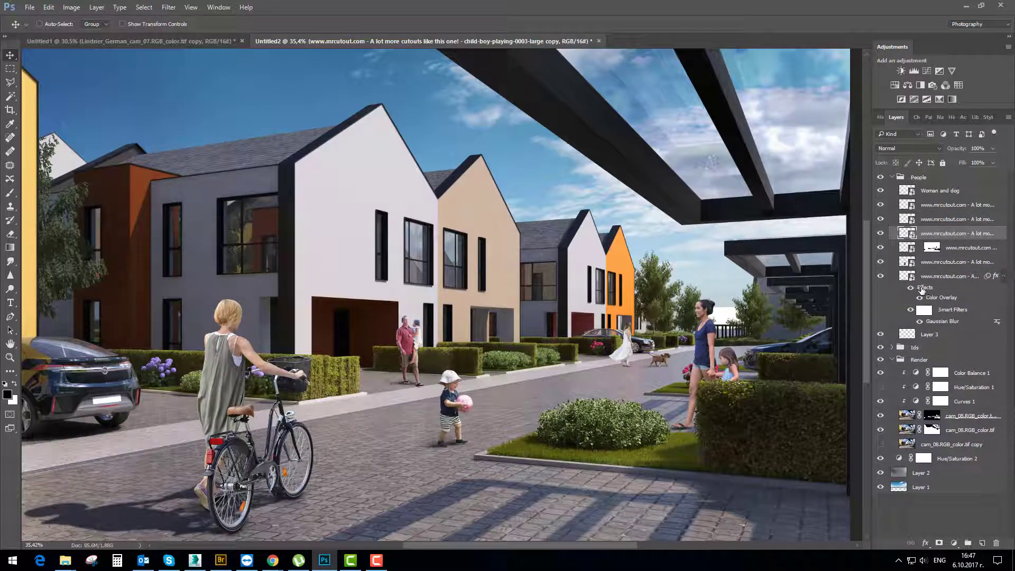
Copy the Color Overlay effect and the Gaussian Blur smart filter from the cyclist's shadow to the boy's duplicate layer
drag(924, 290, 911, 237)
drag(911, 236, 912, 235)
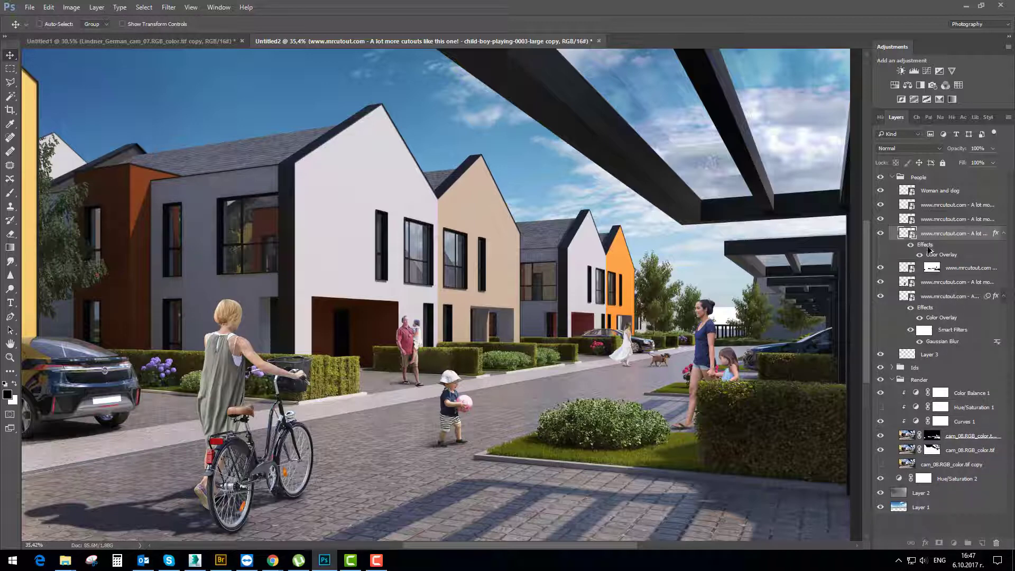
drag(927, 251, 928, 252)
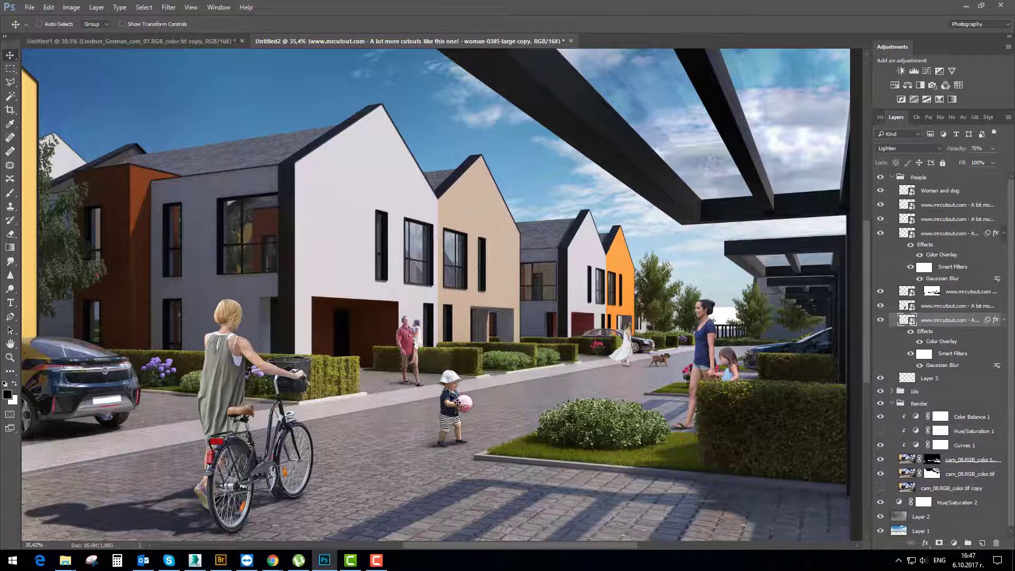
key(ctrl+t)
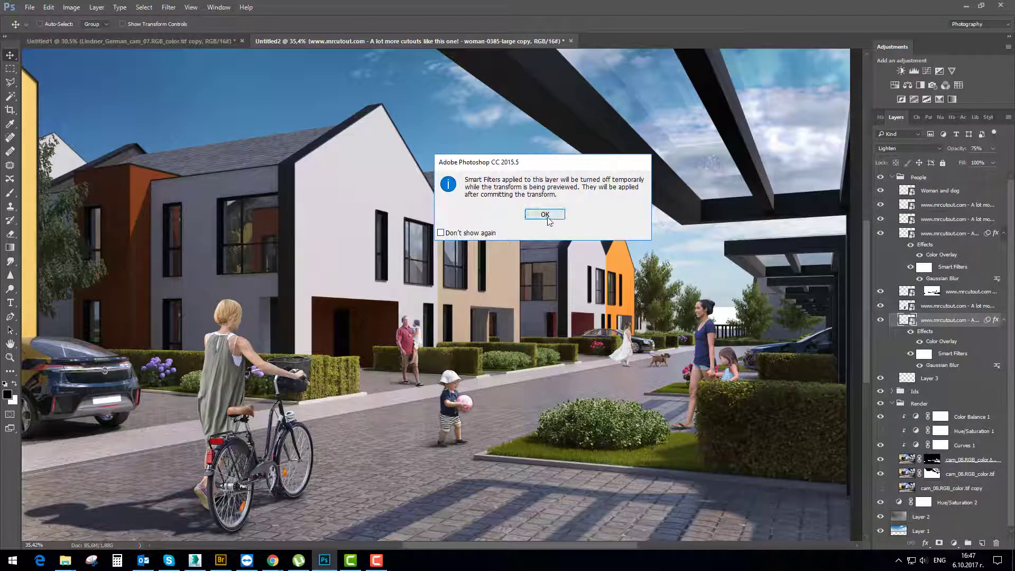
click(544, 214)
key(Return)
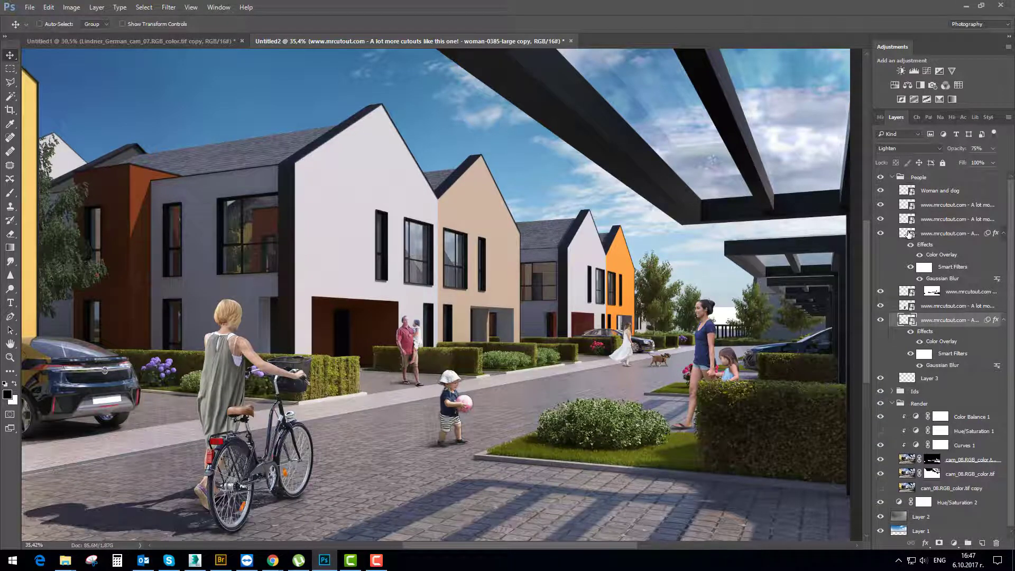
Transform the boy's duplicate into a flat shadow on the paving behind his feet, about 9.6% wide, 0.7% high and rotated about -177.4°
click(907, 234)
key(ctrl+t)
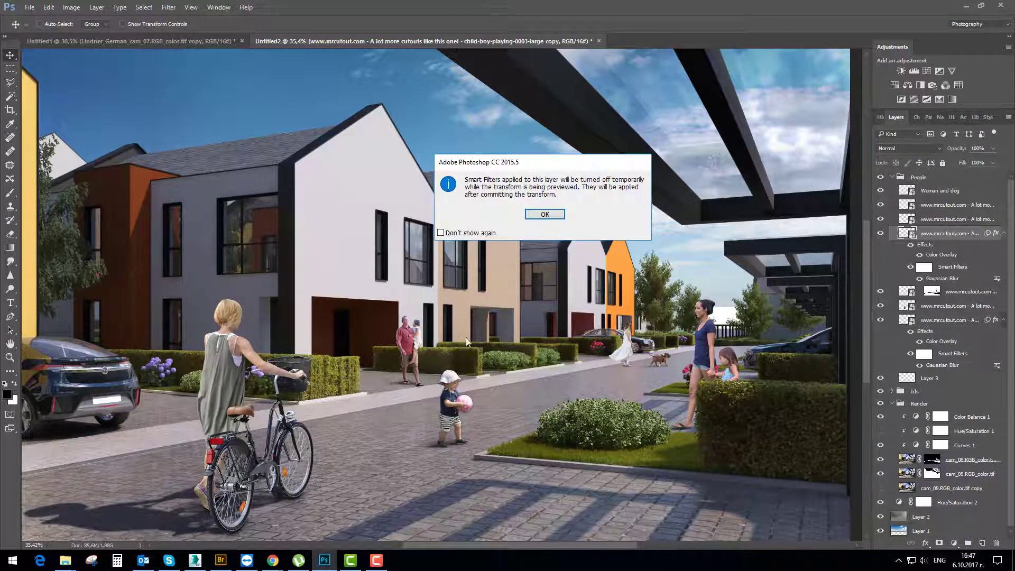
click(545, 215)
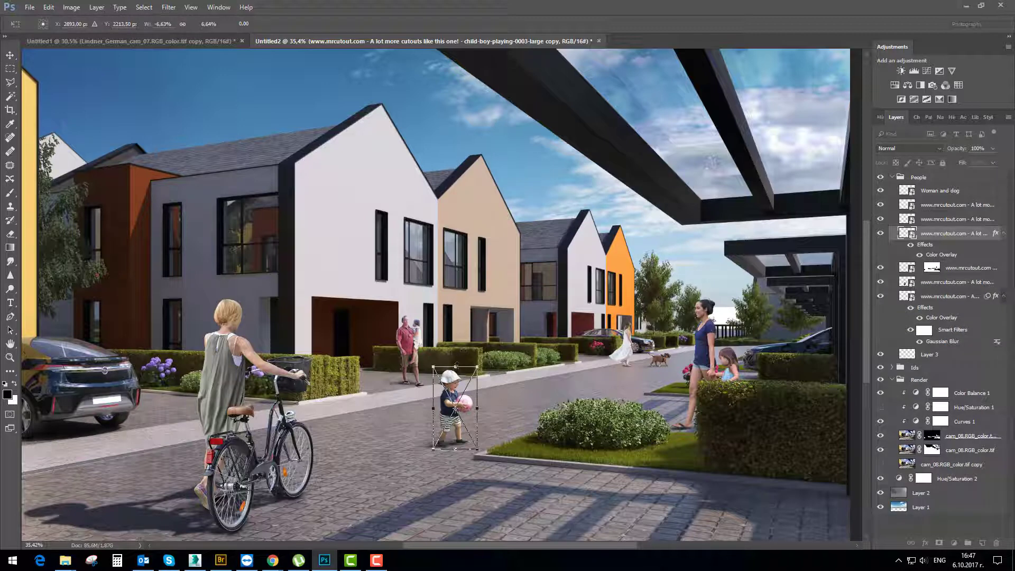
drag(456, 370, 435, 461)
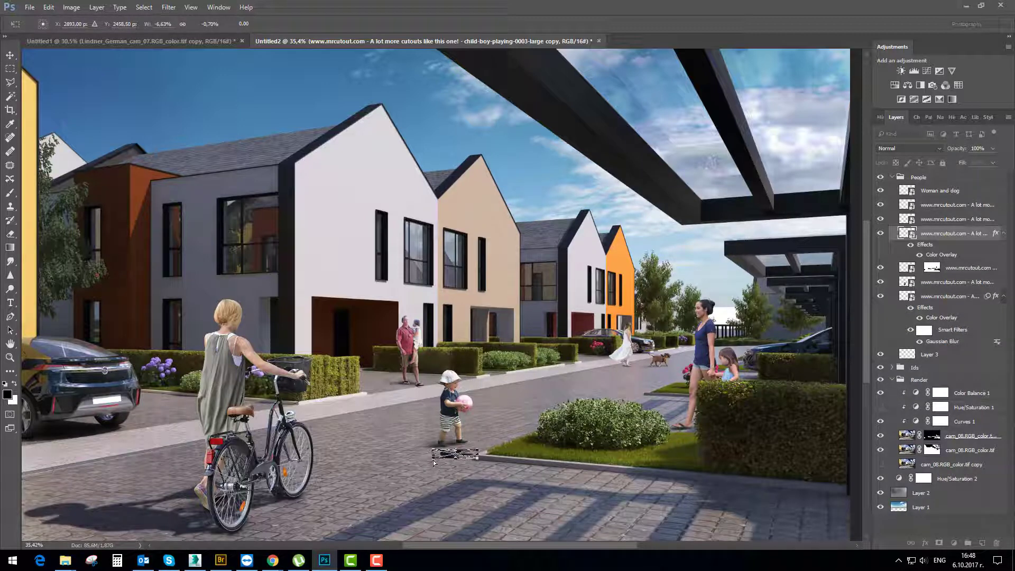
drag(434, 459, 370, 456)
drag(477, 459, 446, 426)
scroll(443, 458, up, 5)
scroll(444, 460, up, 3)
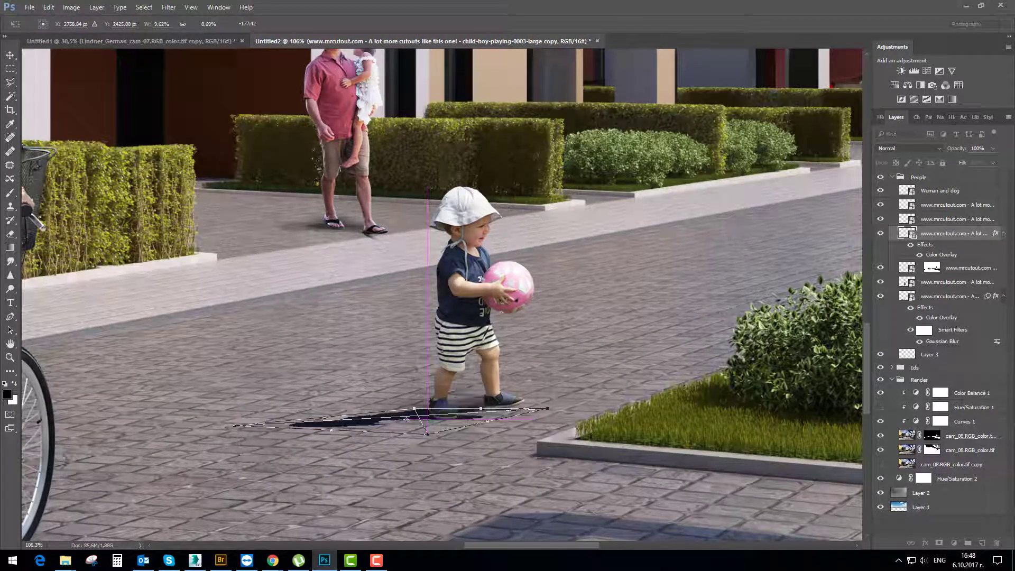
key(Return)
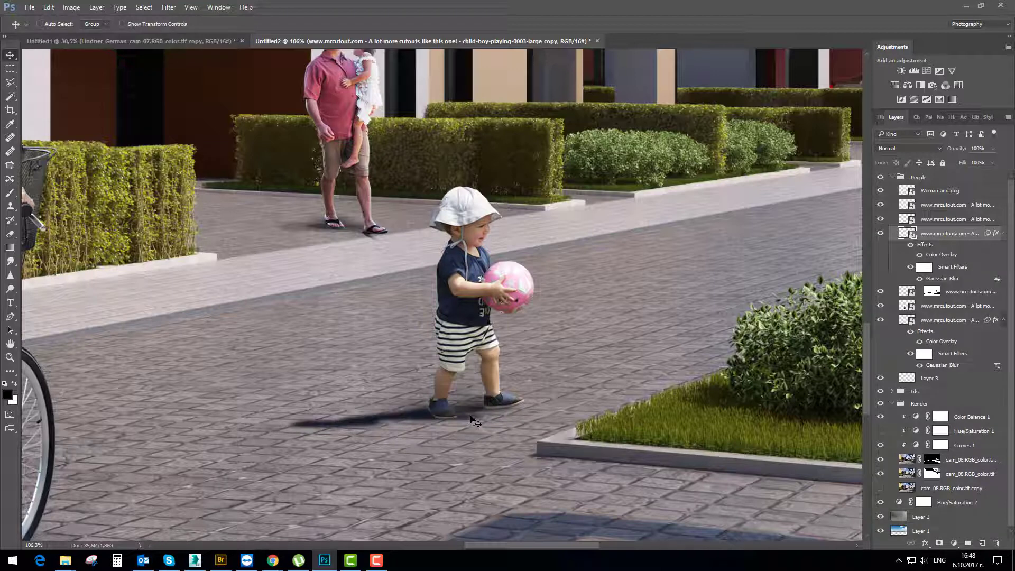
Set the opacity of the boy's shadow layer to 65%
scroll(473, 418, down, 4)
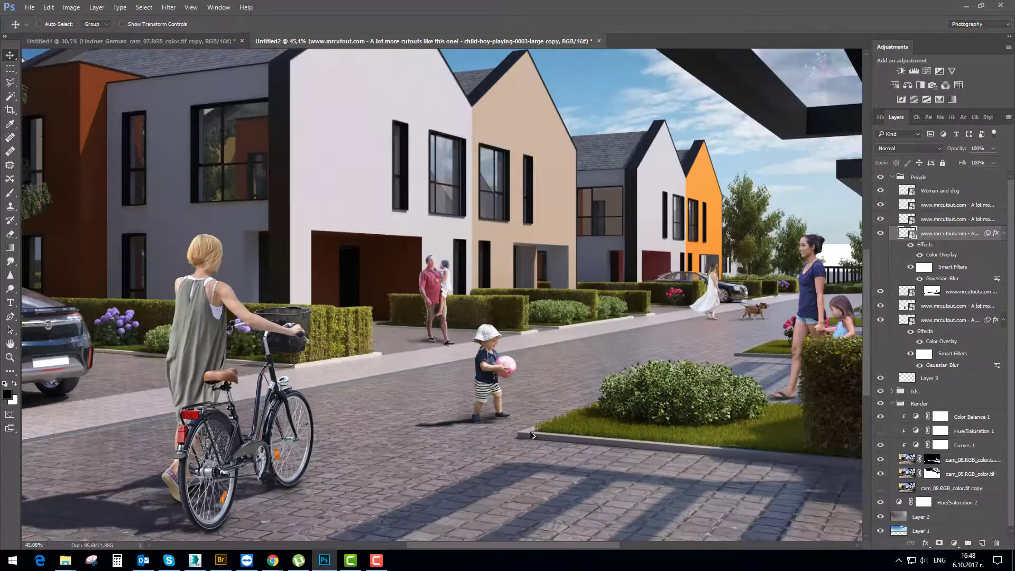
scroll(531, 435, up, 3)
drag(959, 151, 939, 152)
scroll(664, 259, down, 4)
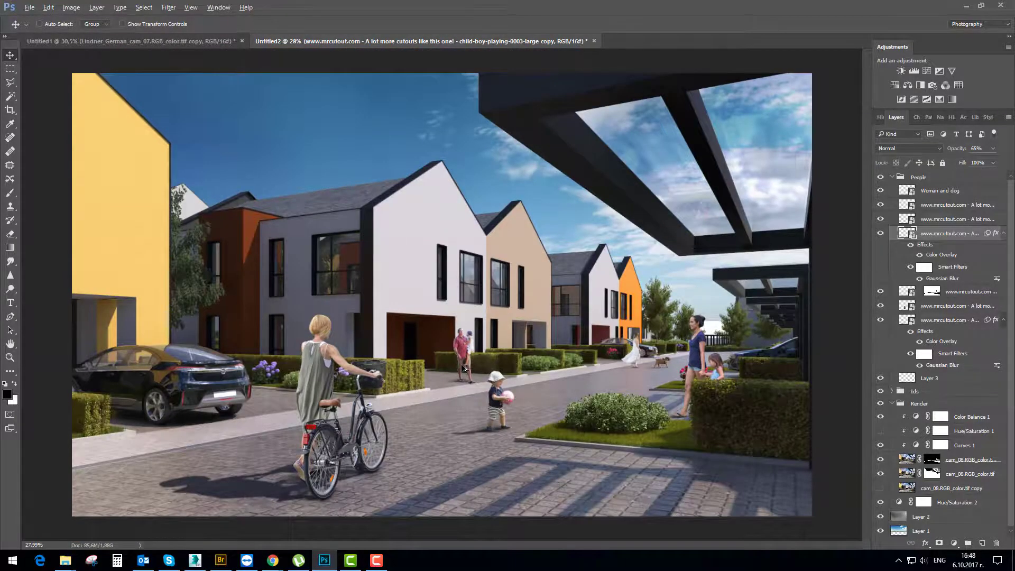
Identify the layer of the man carrying a child and duplicate it directly below the original
scroll(451, 364, up, 5)
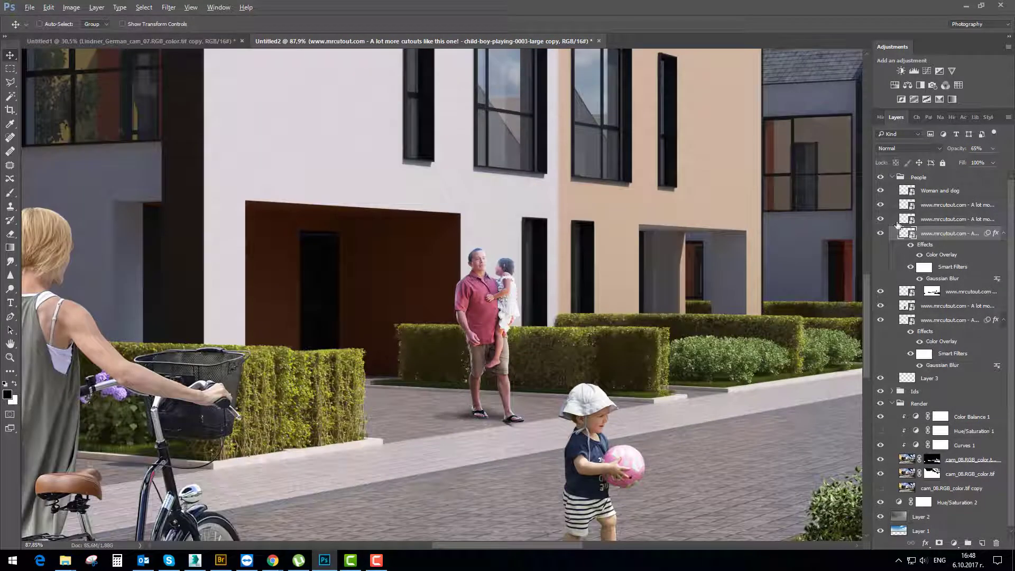
click(880, 206)
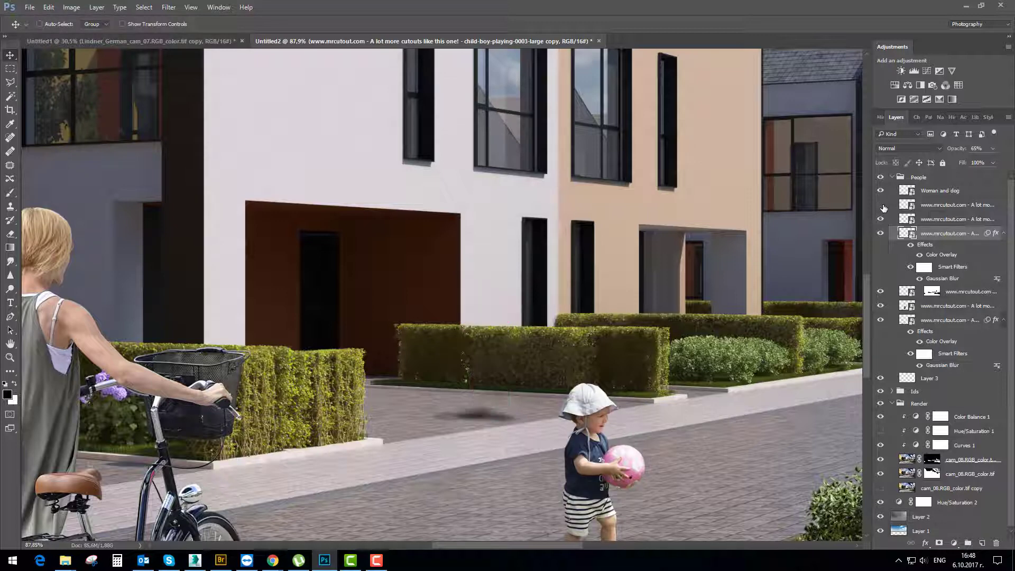
click(882, 205)
click(905, 206)
drag(906, 206, 904, 208)
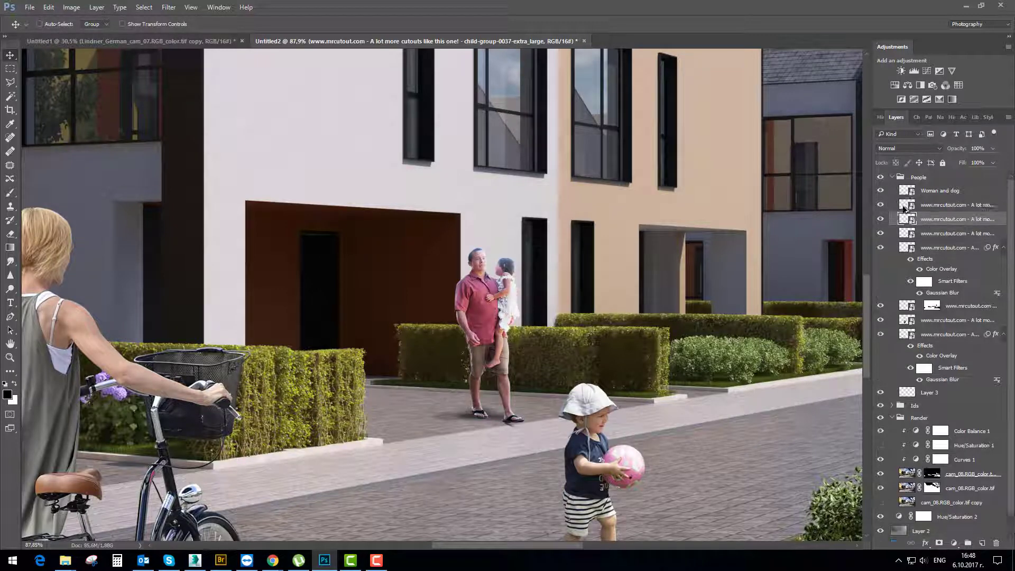
Copy the Color Overlay effect and the Gaussian Blur smart filter from the boy's shadow to the man-and-child duplicate layer
click(915, 259)
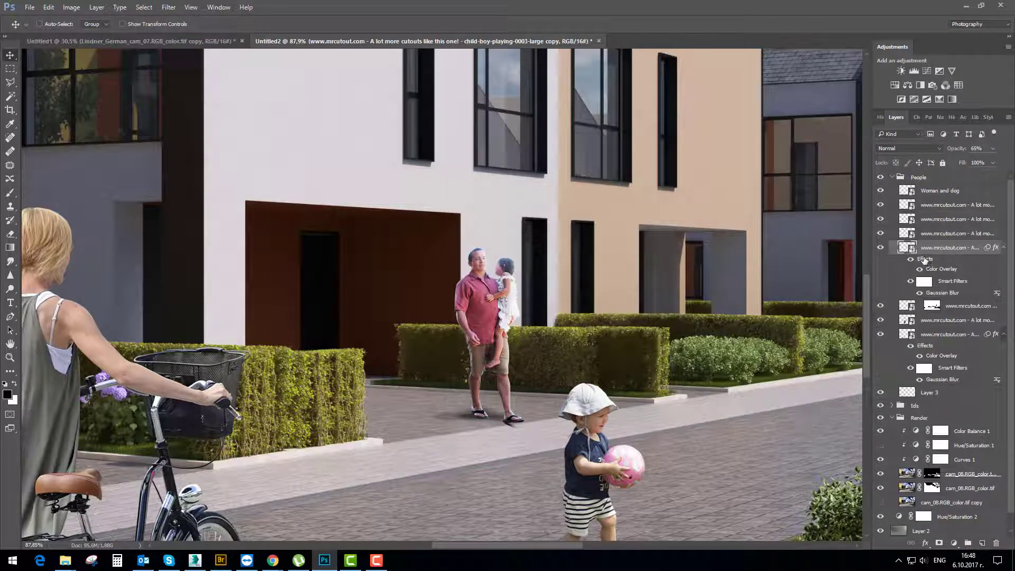
drag(924, 259, 926, 221)
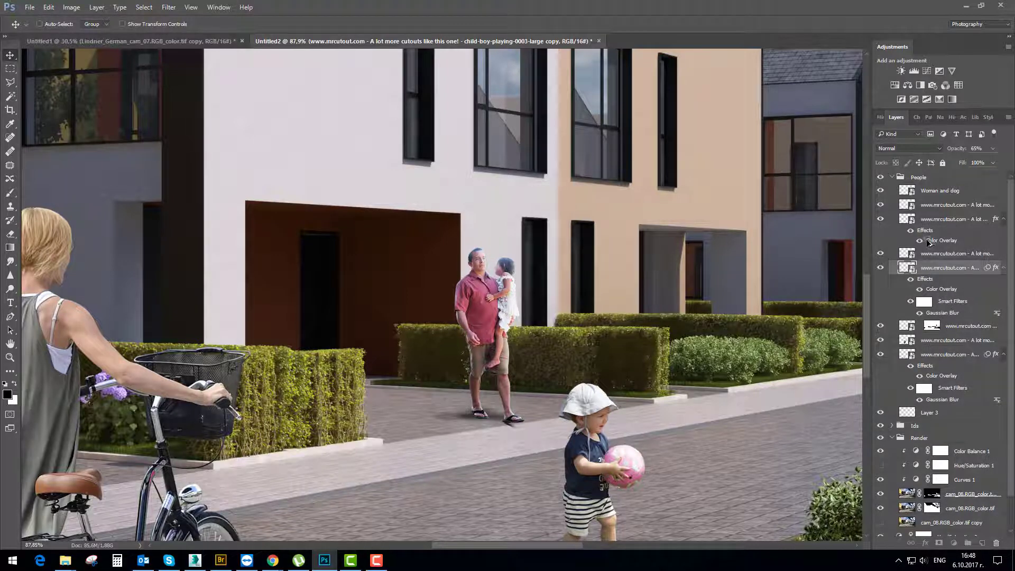
drag(929, 240, 928, 256)
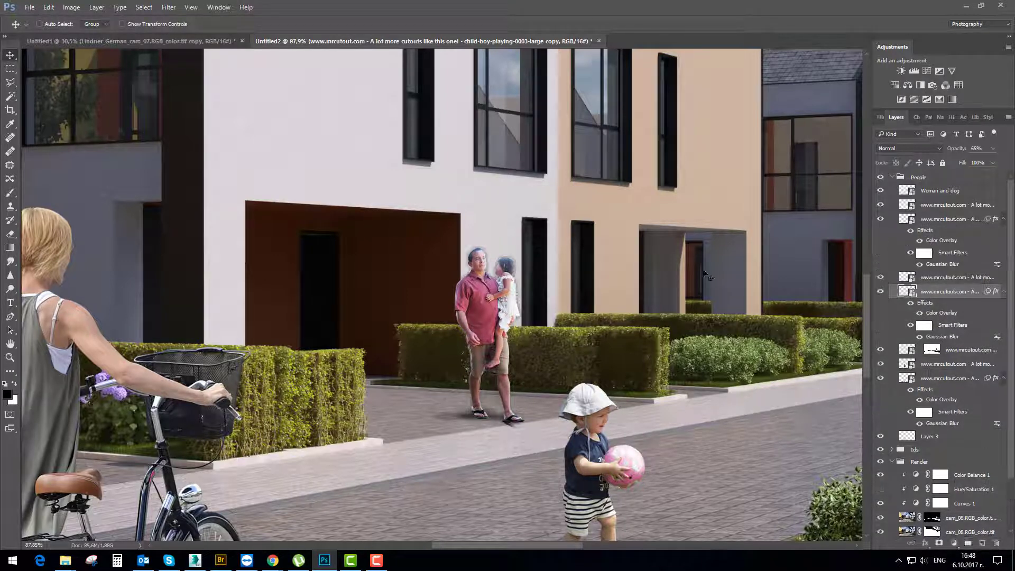
key(ctrl+t)
click(545, 217)
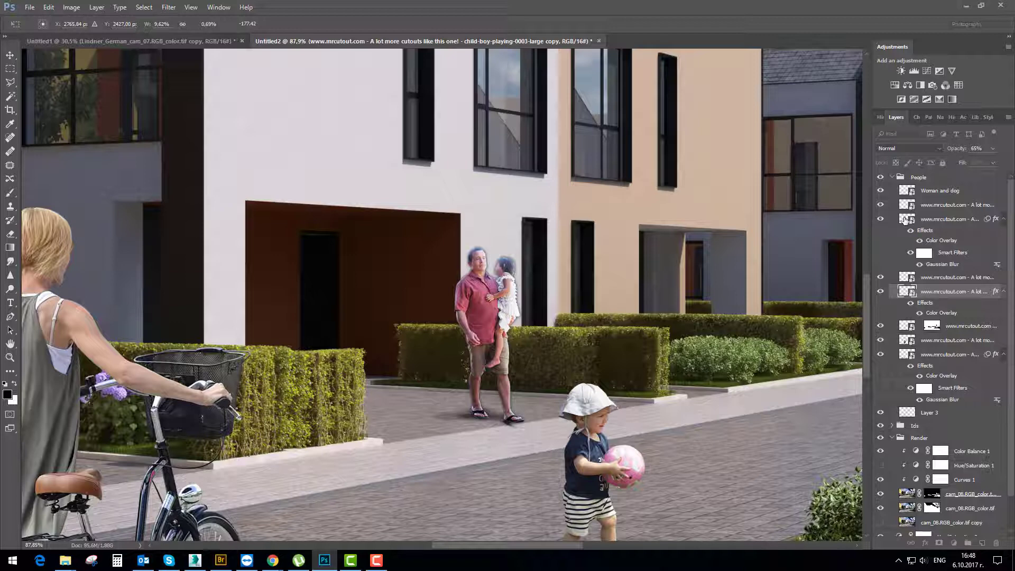
click(11, 56)
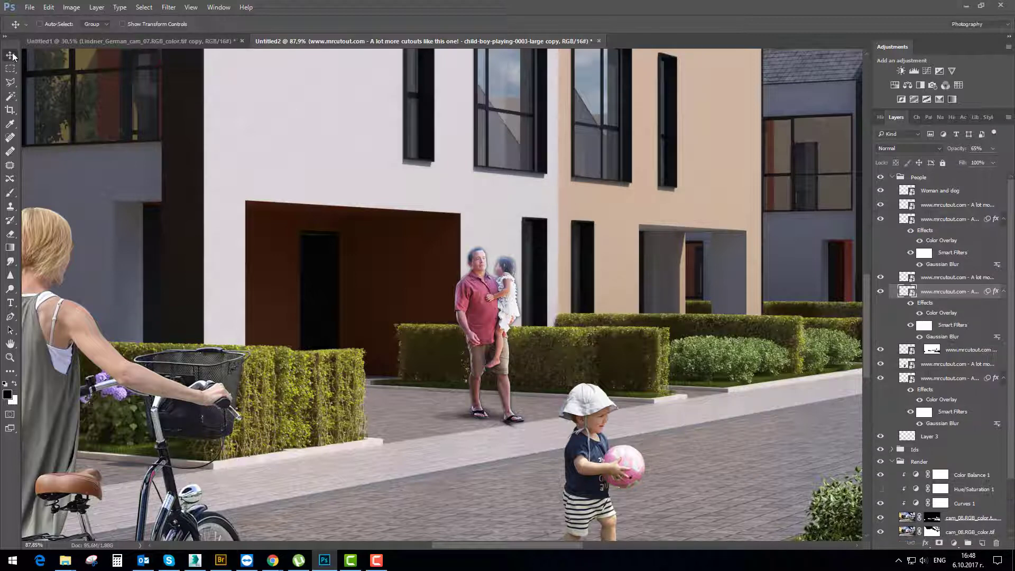
Rotate and flip the man-and-child duplicate with a free transform so its silhouette lies sideways and starts at his feet
click(949, 219)
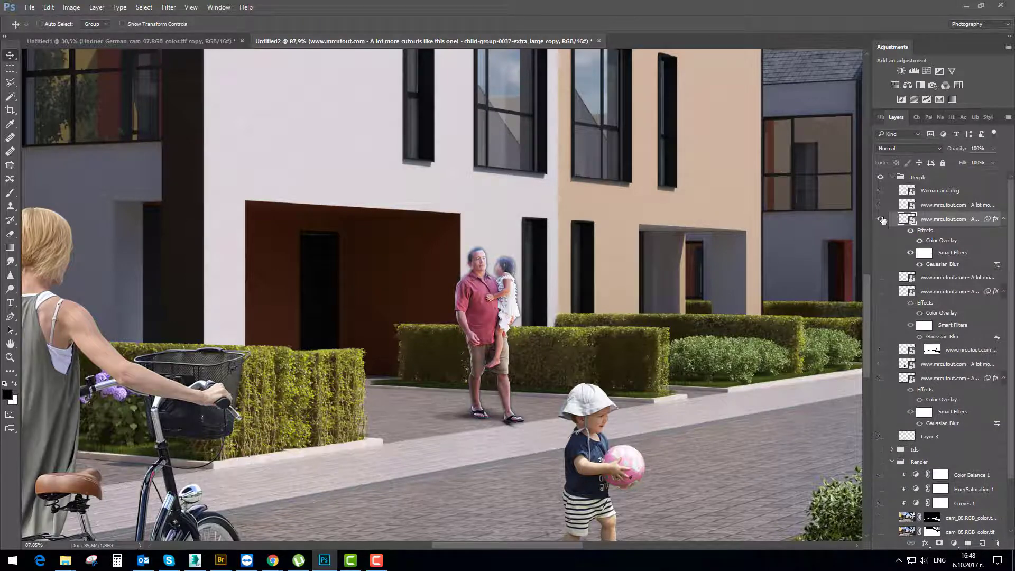
alt+click(882, 219)
alt+click(882, 220)
key(ctrl+t)
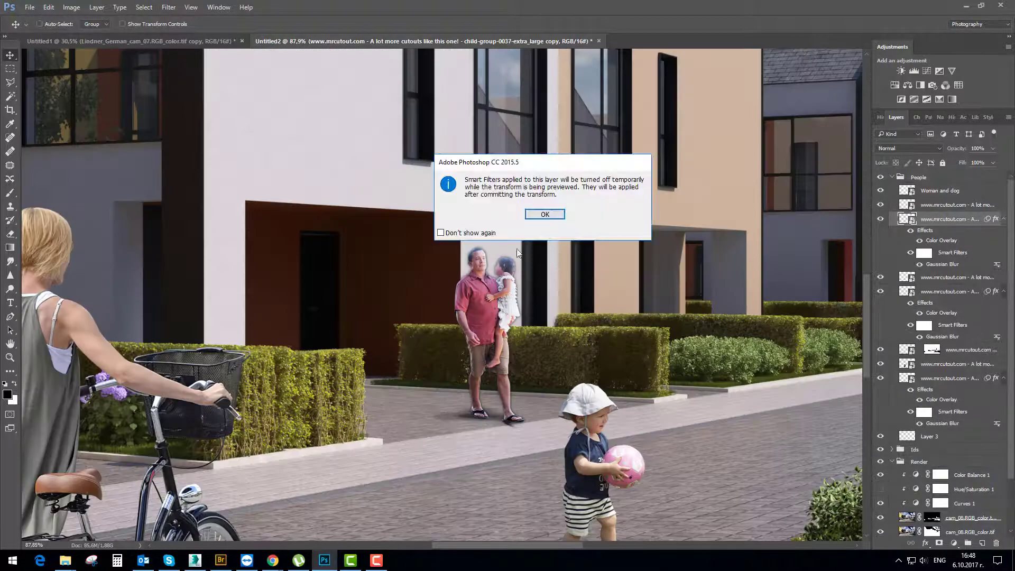
click(545, 215)
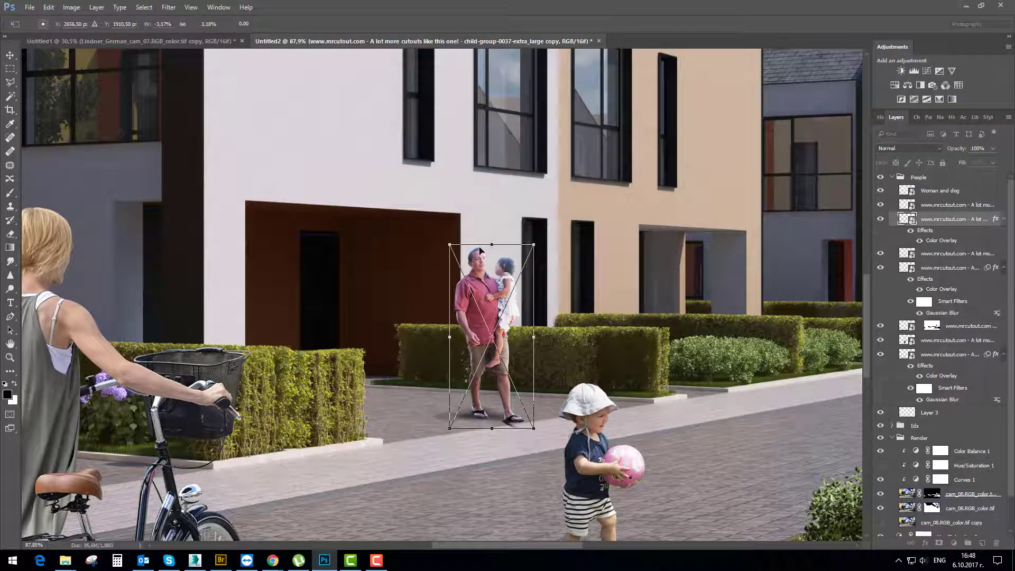
drag(445, 248, 305, 410)
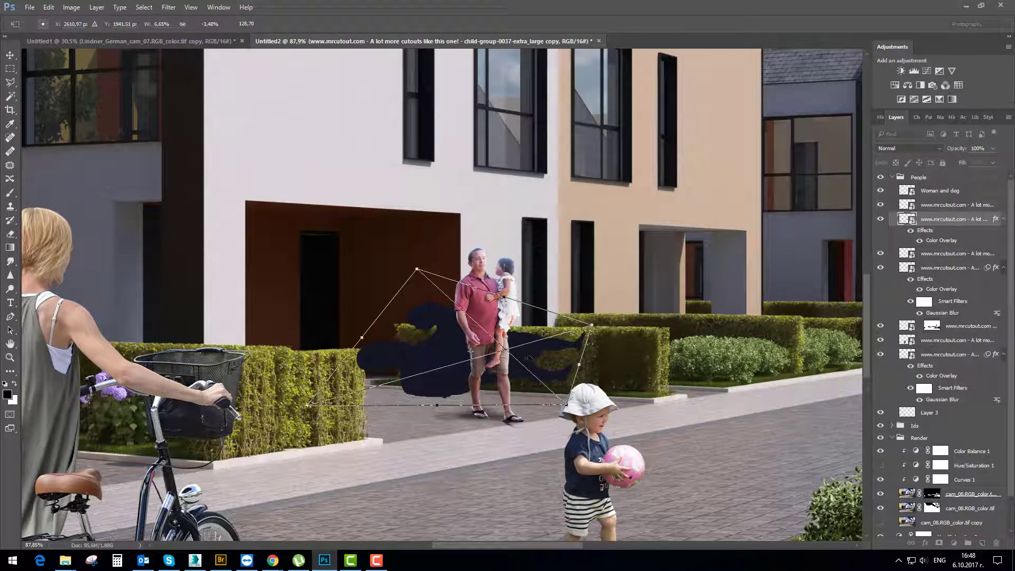
drag(531, 350, 471, 390)
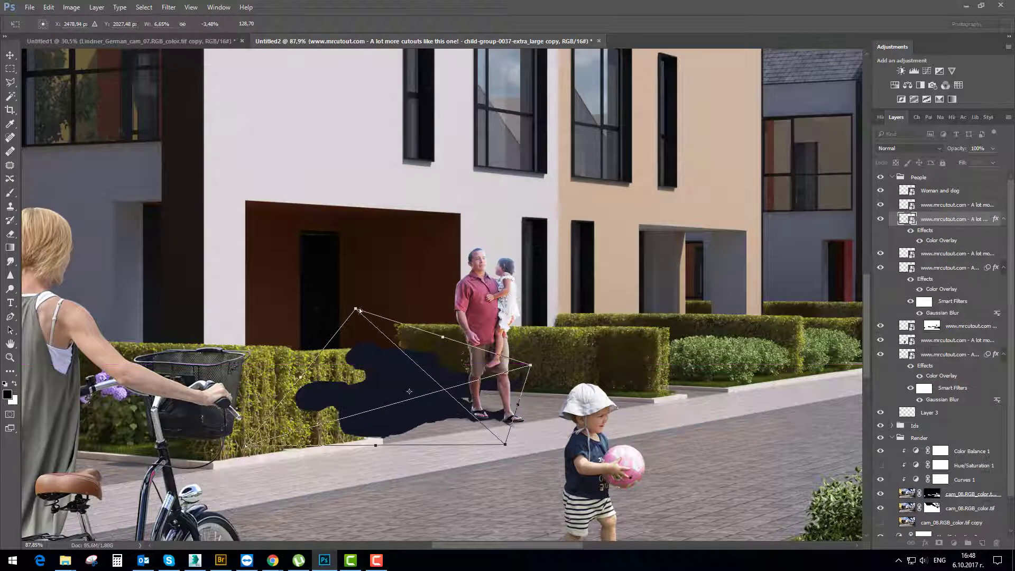
Distort the man-and-child silhouette's corners into a flat shadow on the paving, about 3.6% wide, -0.74% high and rotated about 168°
drag(357, 309, 422, 372)
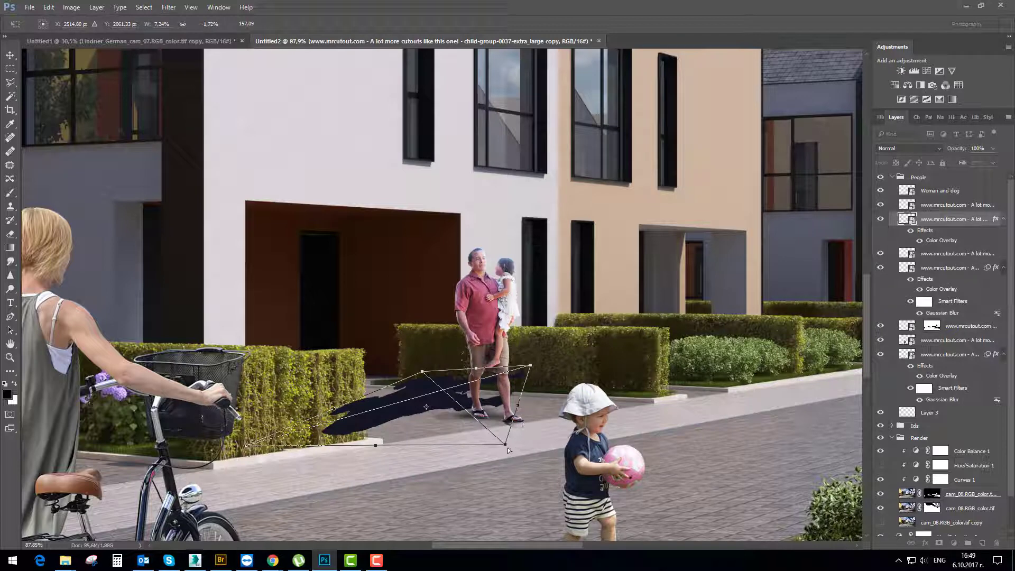
drag(505, 445, 497, 473)
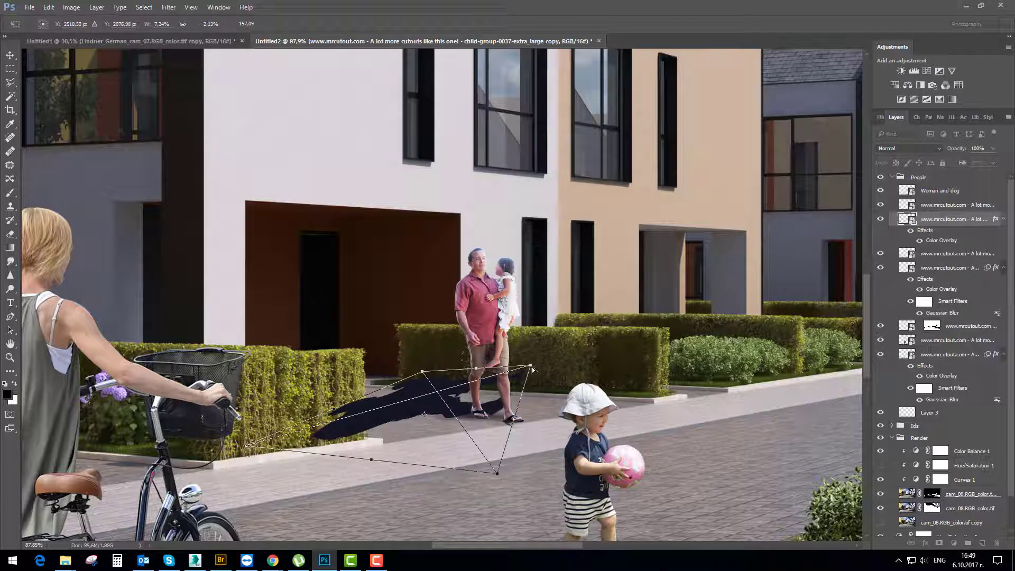
drag(531, 366, 523, 415)
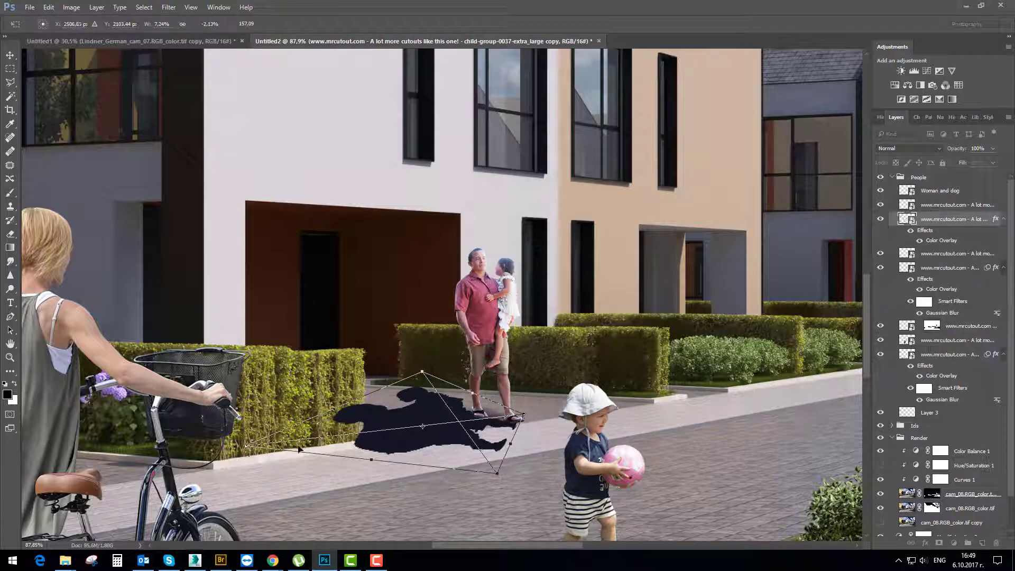
drag(246, 446, 368, 415)
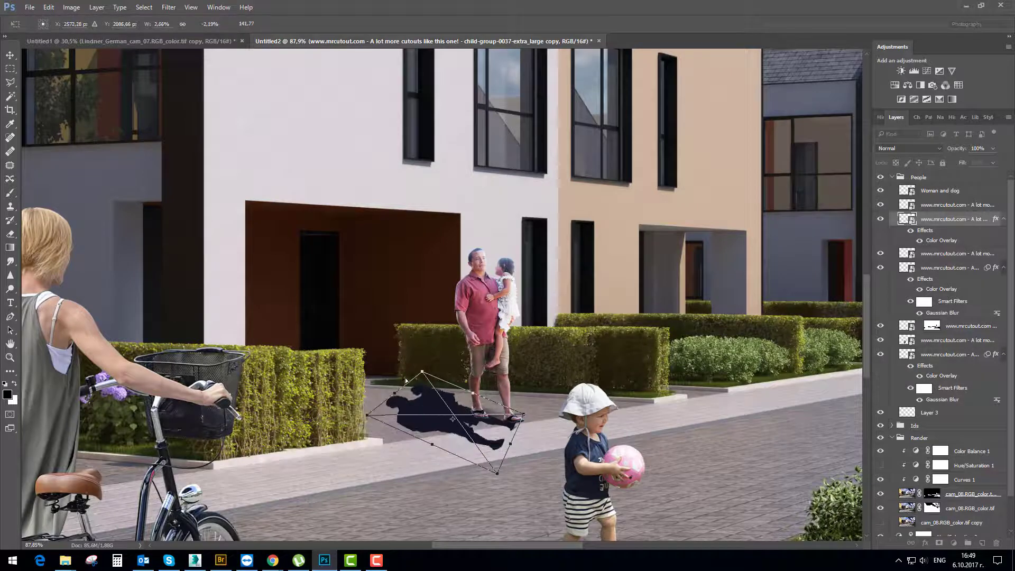
drag(422, 372, 455, 392)
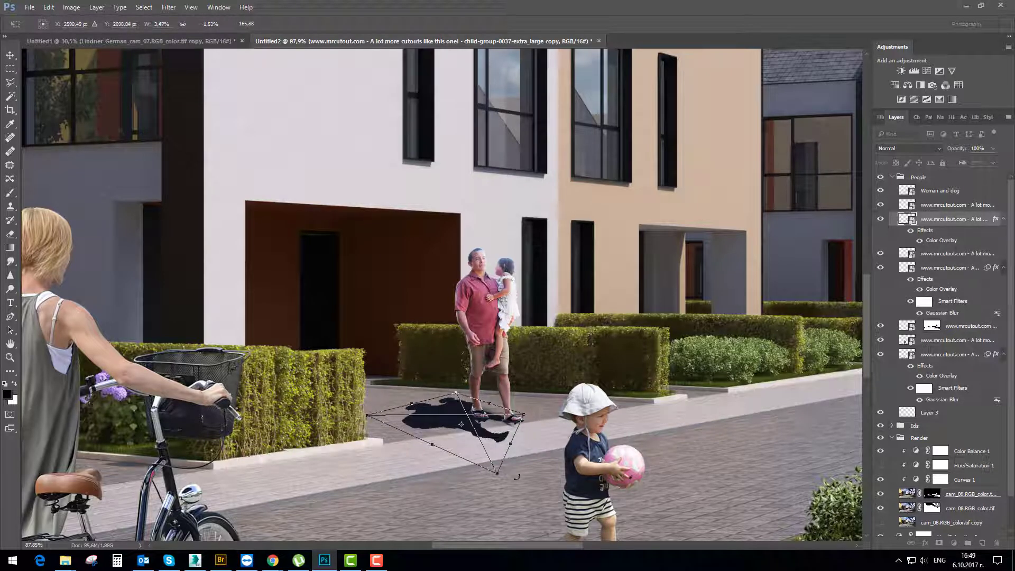
drag(497, 471, 495, 428)
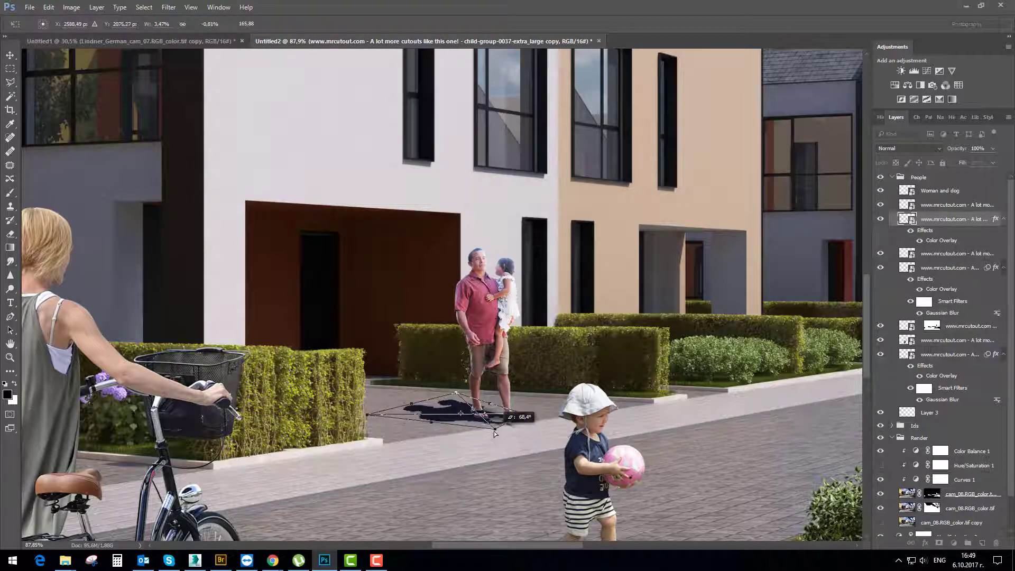
drag(456, 394, 434, 399)
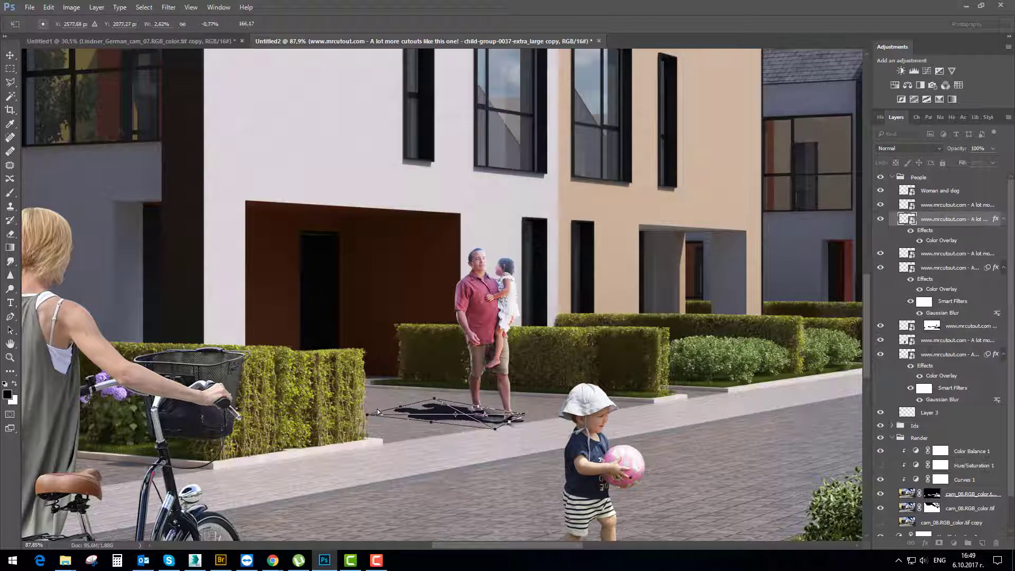
drag(370, 415, 342, 418)
key(Return)
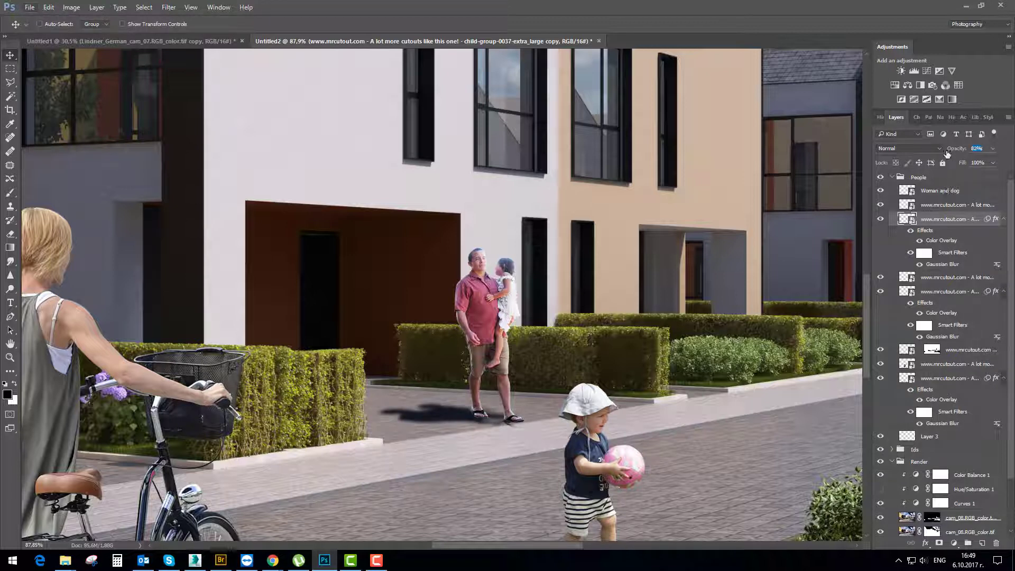
Set the man-and-child shadow's opacity to 83% and refine its transform to about 3.4% wide, -0.73% high and rotated about 167°
drag(949, 152, 949, 155)
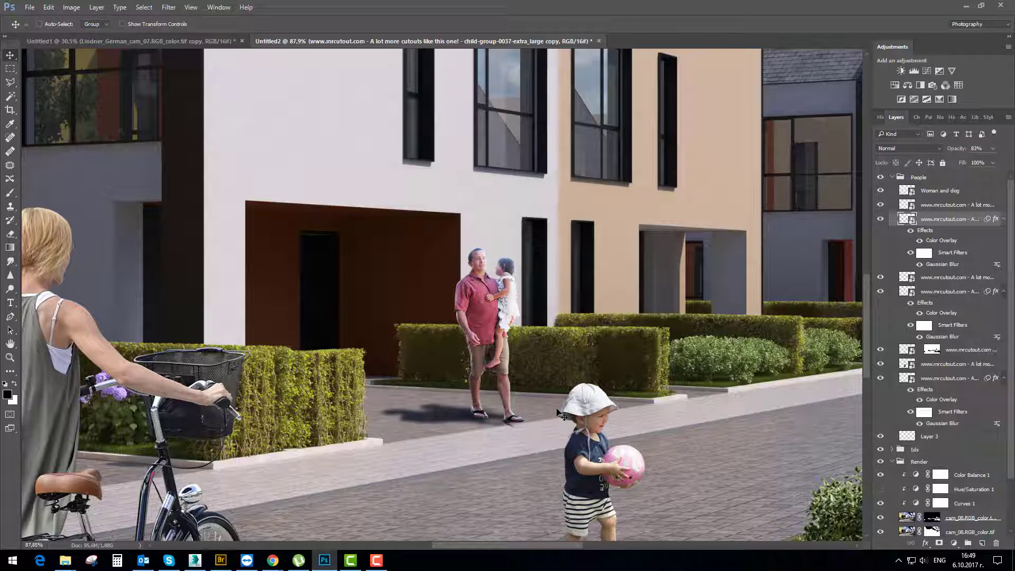
key(ctrl+0)
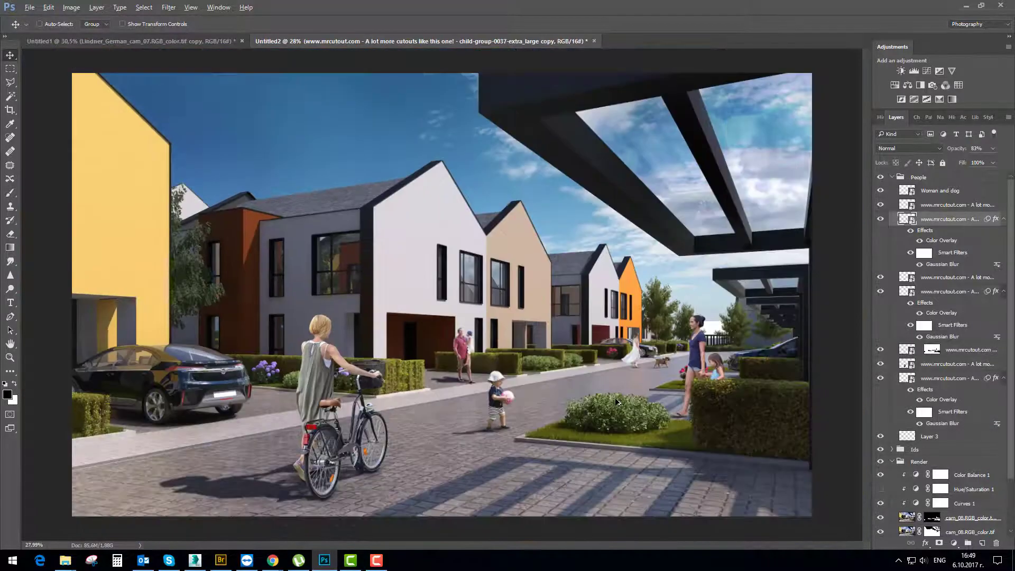
scroll(466, 381, up, 5)
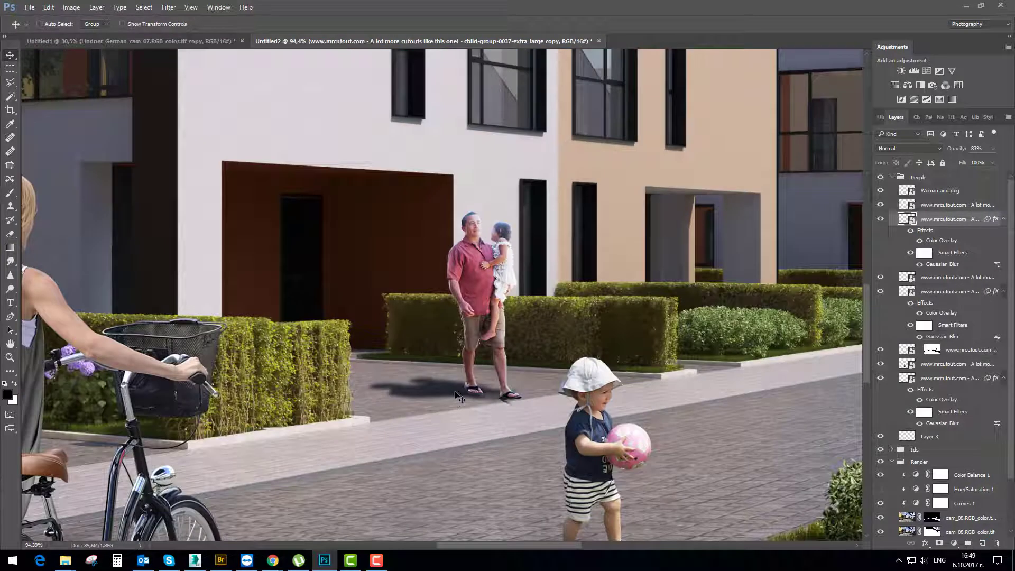
key(ctrl+t)
click(541, 215)
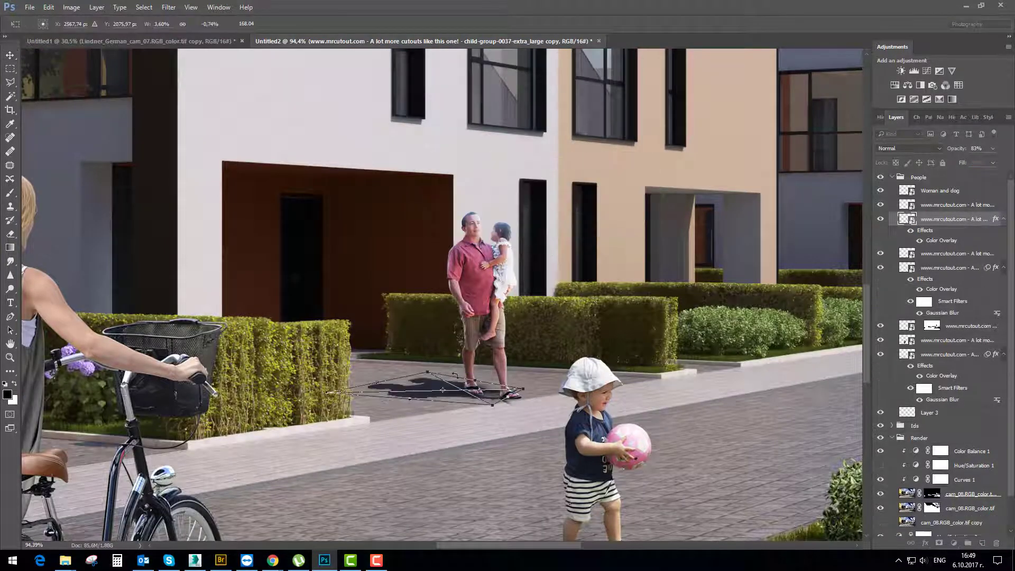
drag(428, 375, 428, 383)
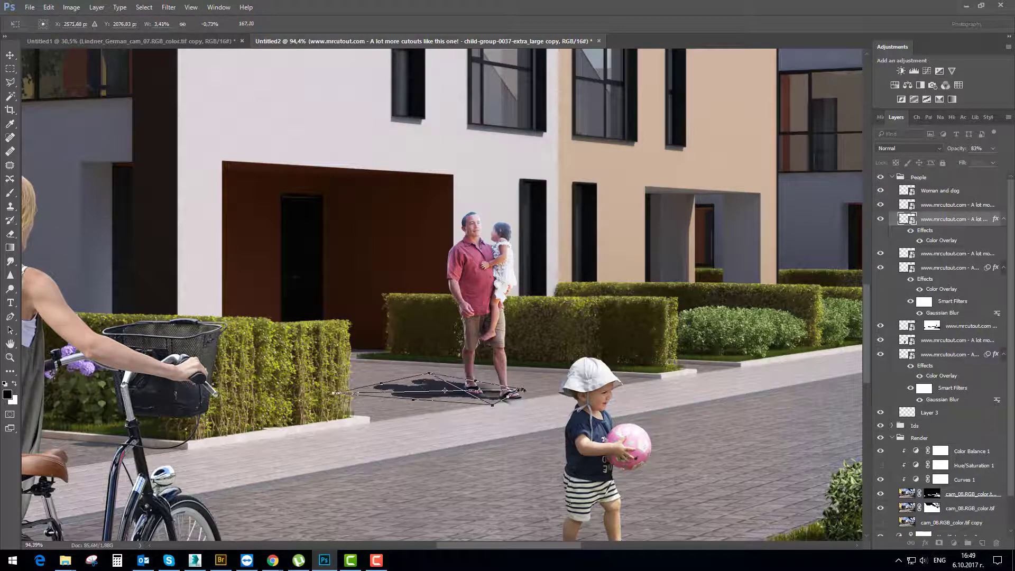
key(Return)
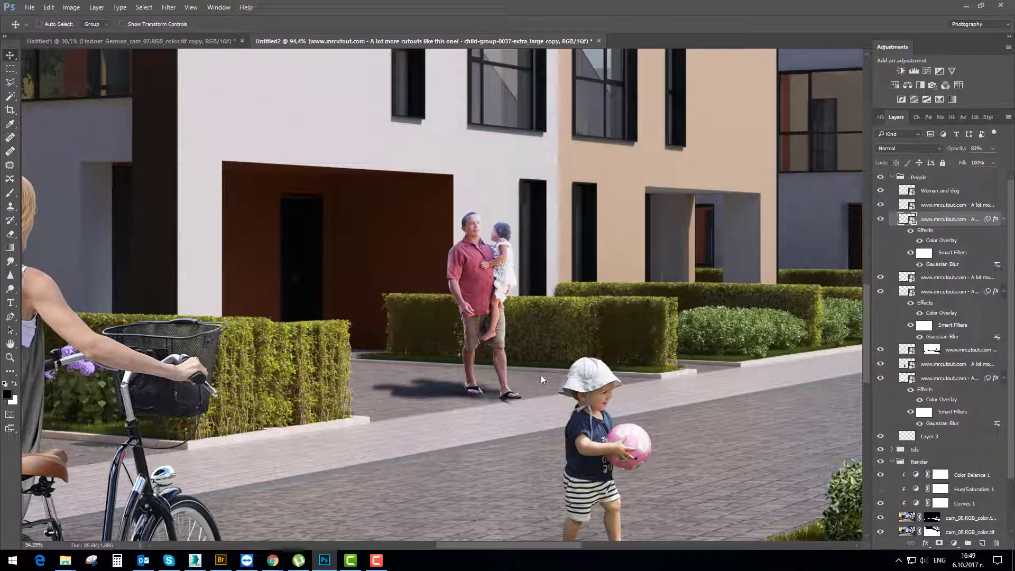
Set the opacity of the man-and-child shadow layer to 55%
scroll(535, 360, down, 6)
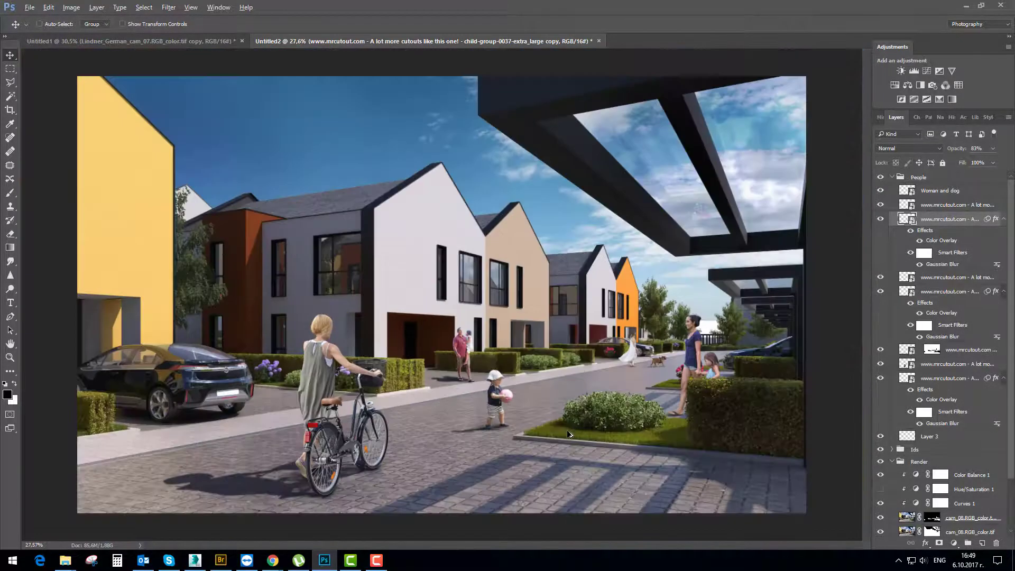
scroll(534, 418, up, 2)
drag(958, 151, 941, 152)
scroll(480, 379, down, 2)
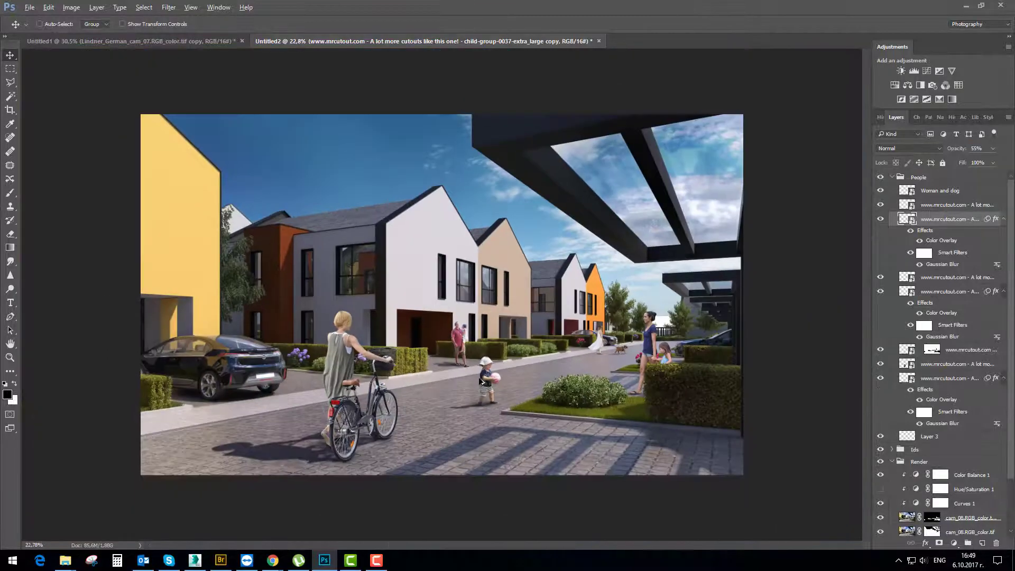
Identify the Woman and dog layer by toggling layer visibility and duplicate it directly below the original
scroll(608, 362, up, 5)
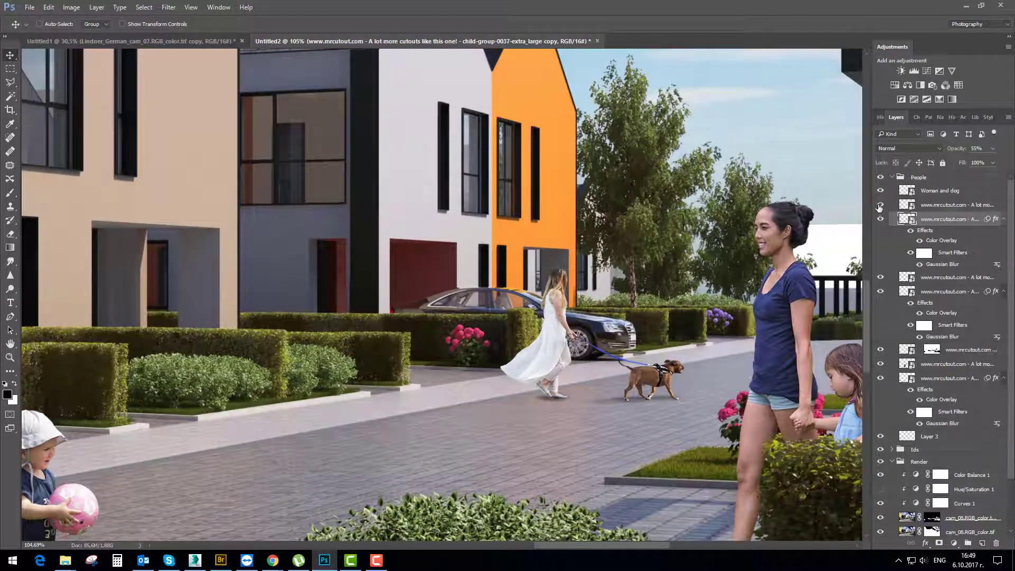
click(904, 205)
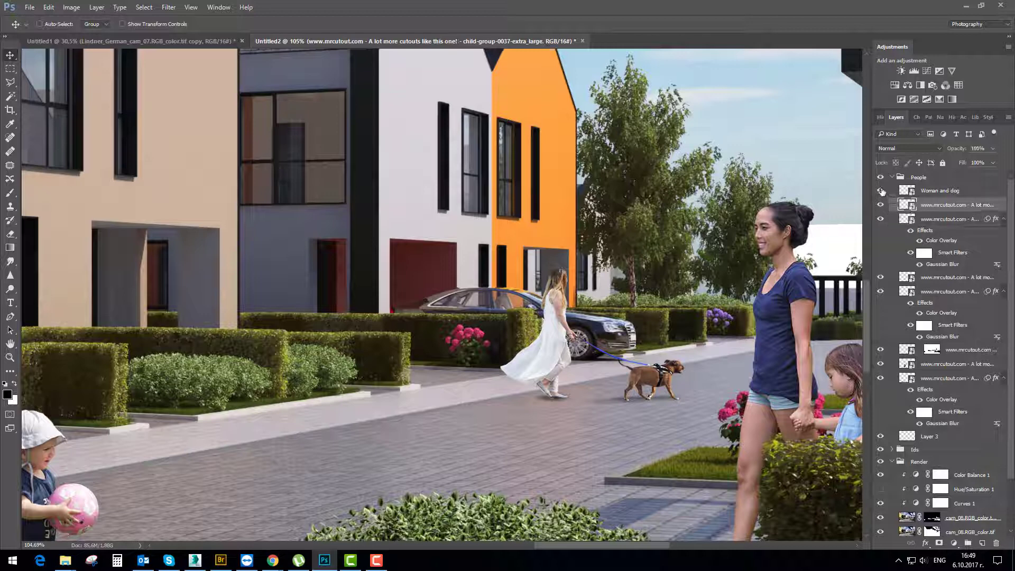
click(881, 191)
click(881, 191)
click(881, 191)
click(881, 191)
click(881, 205)
click(881, 206)
drag(905, 191, 906, 201)
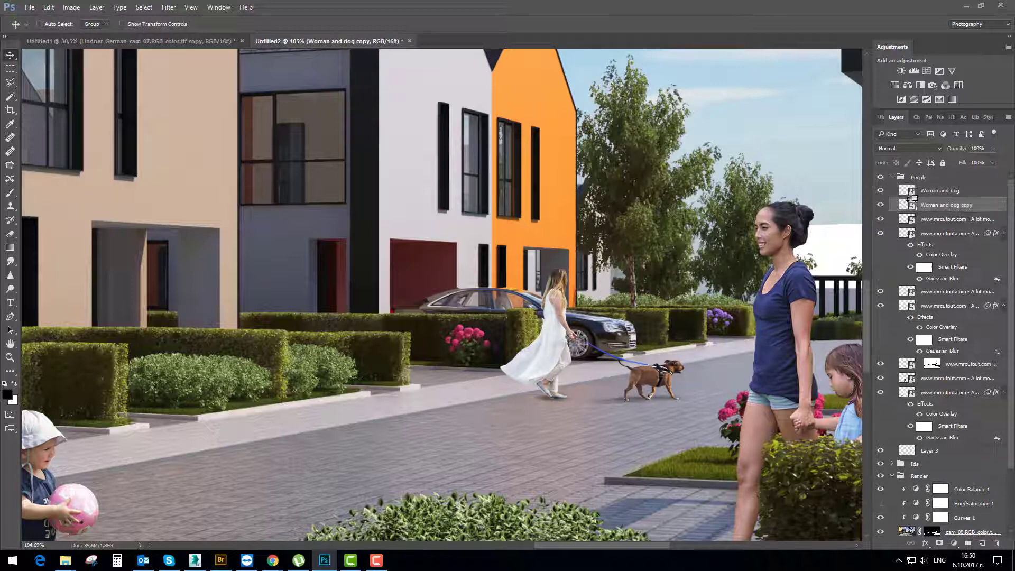
Copy the Color Overlay effect and the Gaussian Blur smart filter from the man-and-child shadow to the Woman and dog copy layer
drag(920, 245, 926, 206)
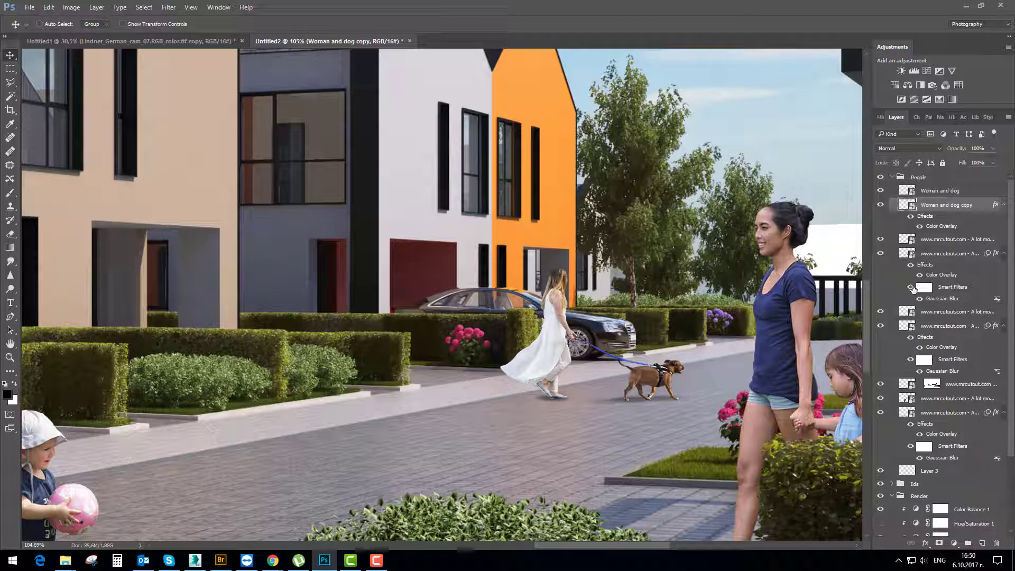
drag(916, 287, 926, 232)
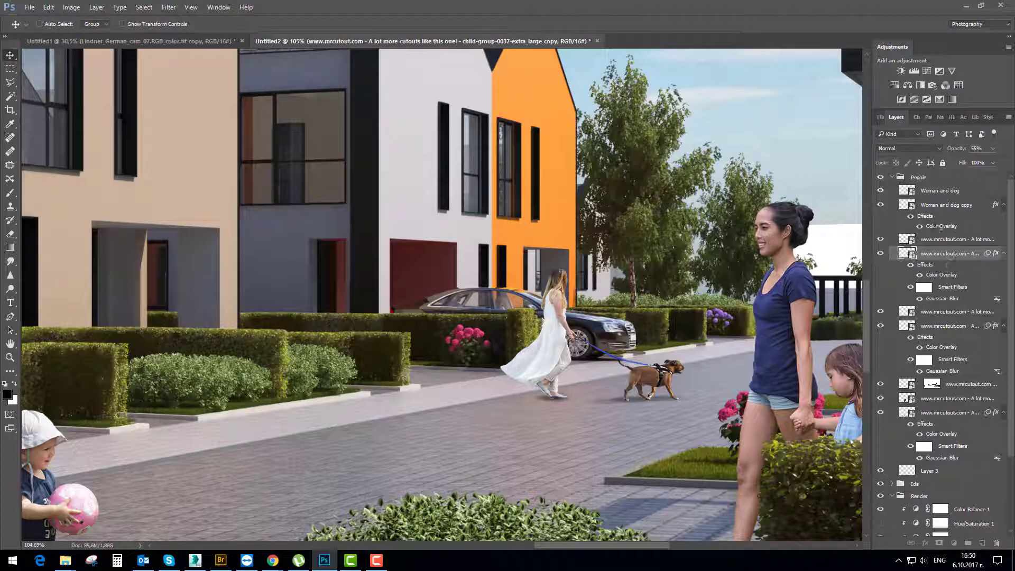
drag(941, 227, 940, 227)
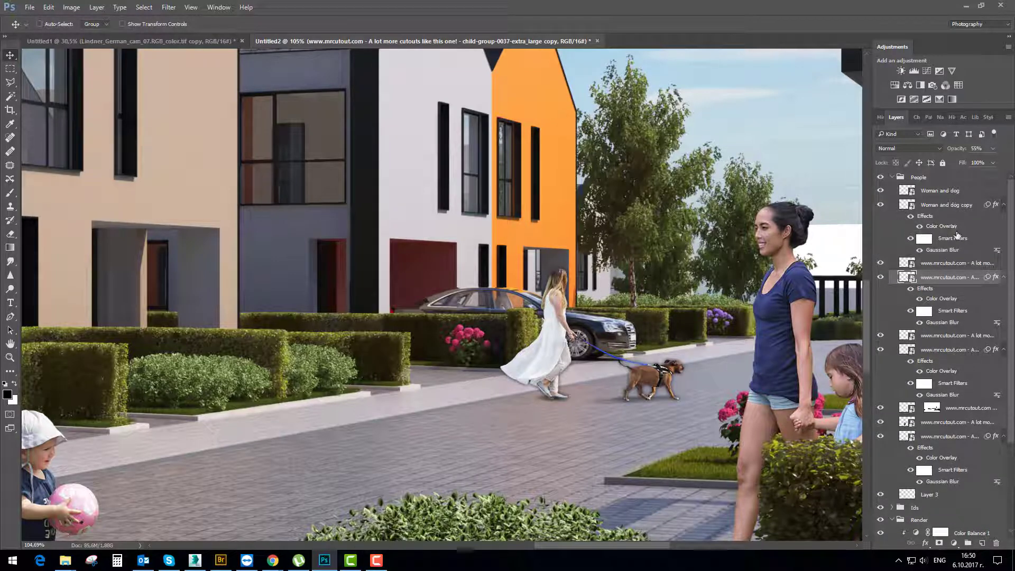
Flip the Woman and dog copy layer vertically and flatten it below their feet, to about -0.82% height
click(908, 206)
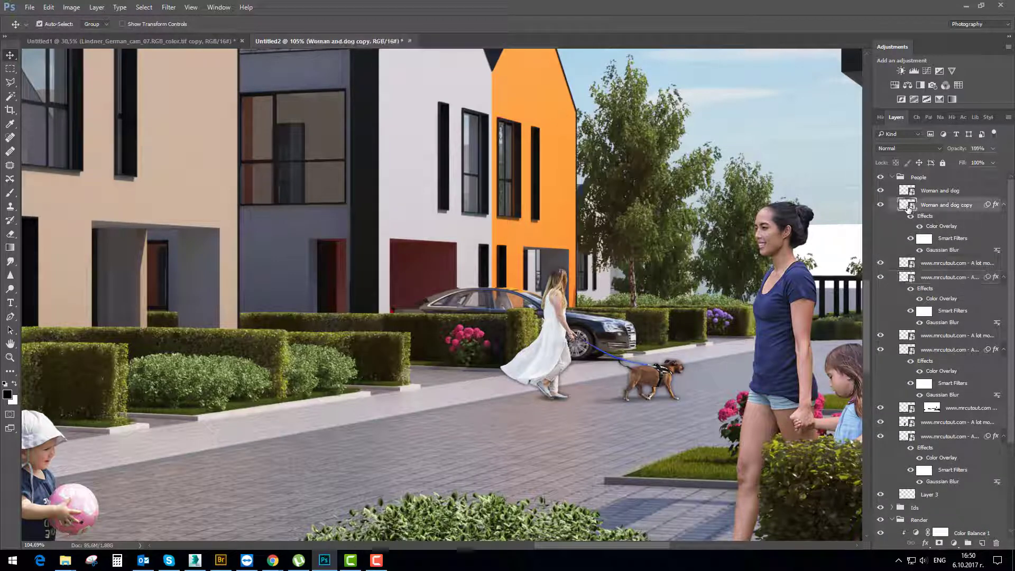
key(ctrl+t)
key(Return)
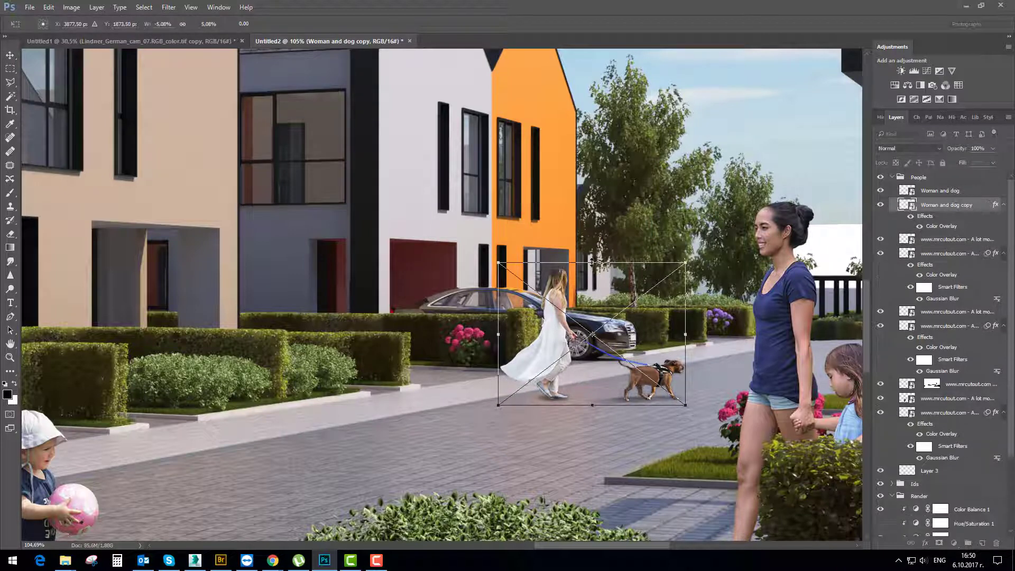
drag(593, 270, 592, 429)
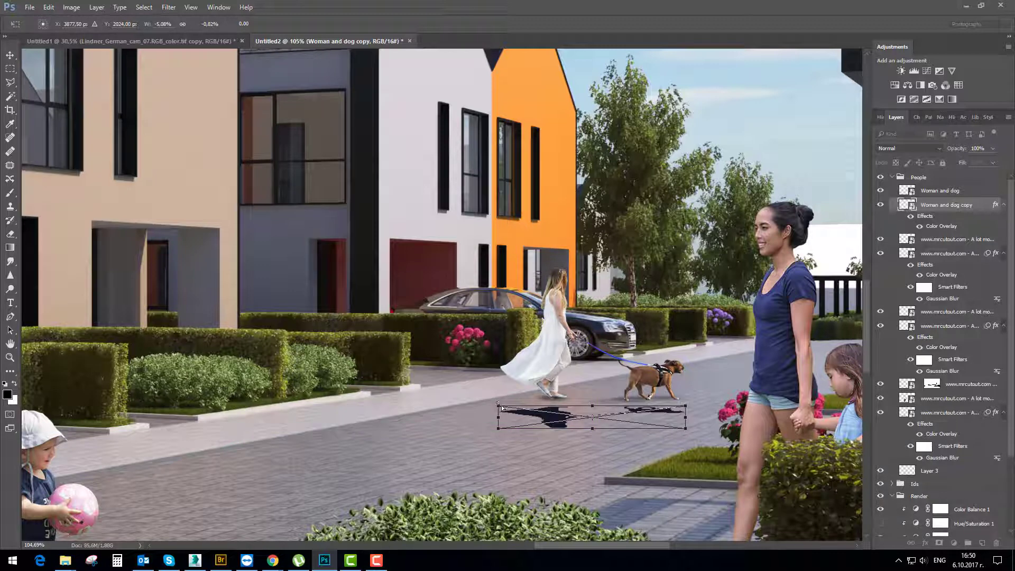
Distort the flattened Woman and dog copy into a ground shadow behind the woman, about 6.04% wide, 0.67% high and rotated -179.59°
drag(501, 407, 434, 416)
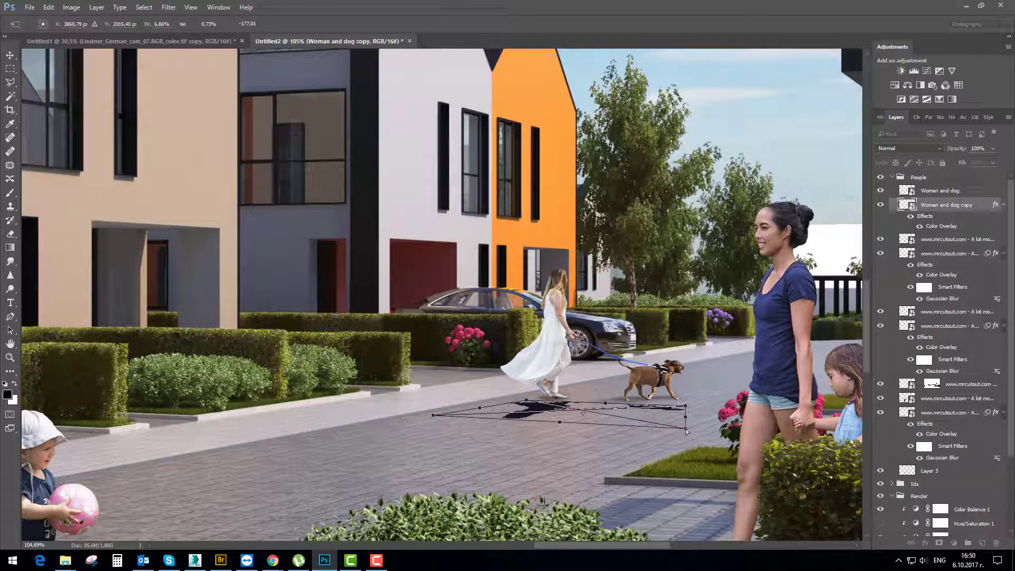
drag(686, 431, 615, 422)
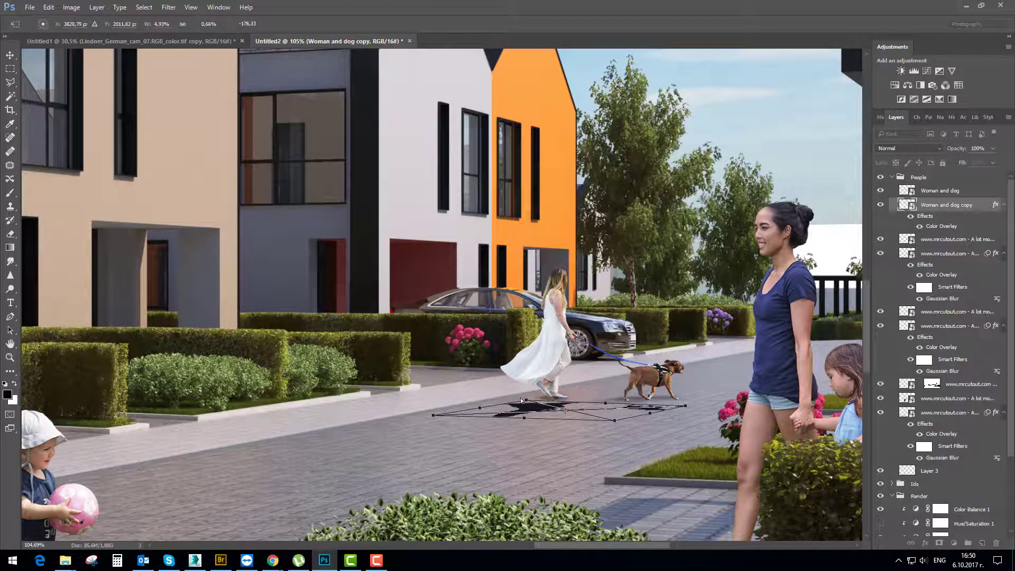
mouse_move(525, 399)
mouse_down()
mouse_move(533, 395)
mouse_move(529, 405)
mouse_up()
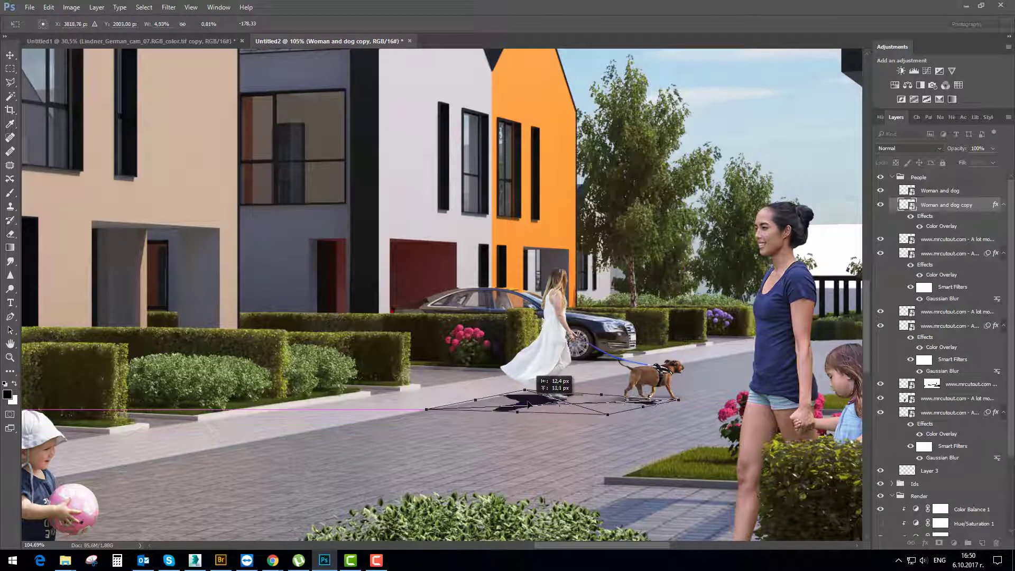
drag(426, 410, 323, 410)
drag(608, 417, 518, 394)
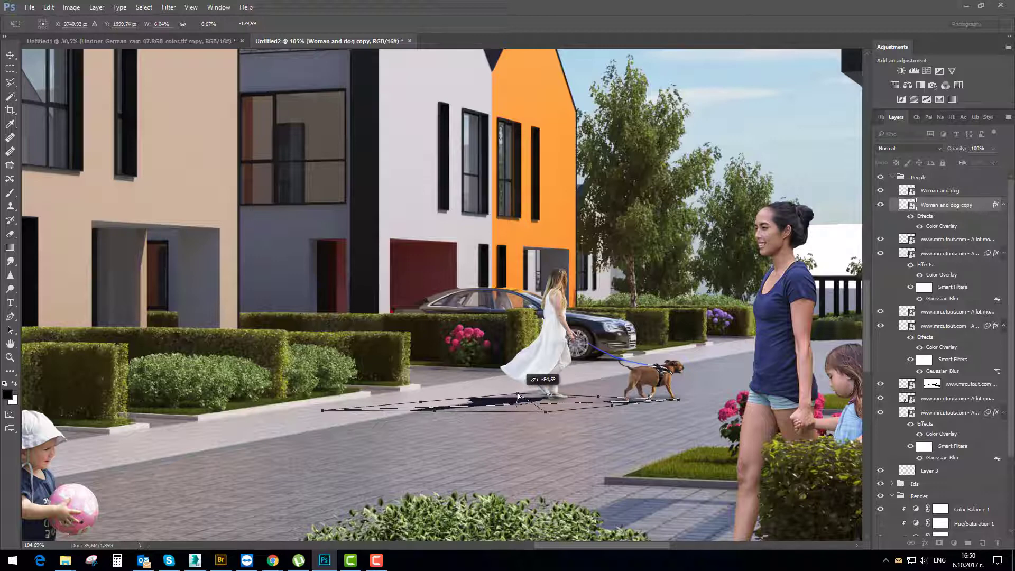
key(Return)
key(ctrl+f)
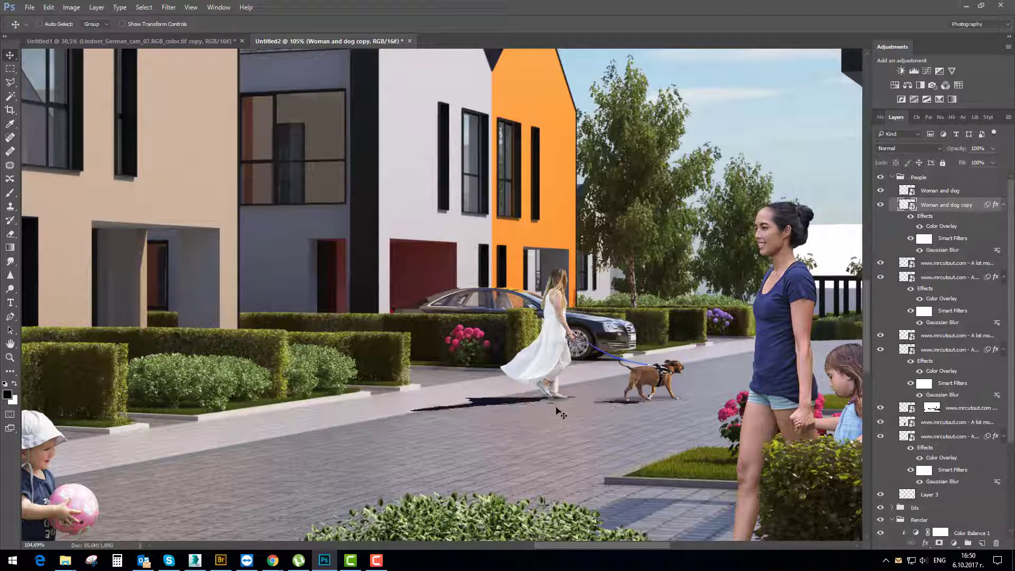
Refine the corners of the woman-and-dog shadow so it meets her feet and stretches further back along the pavement
scroll(518, 415, down, 5)
scroll(538, 420, up, 2)
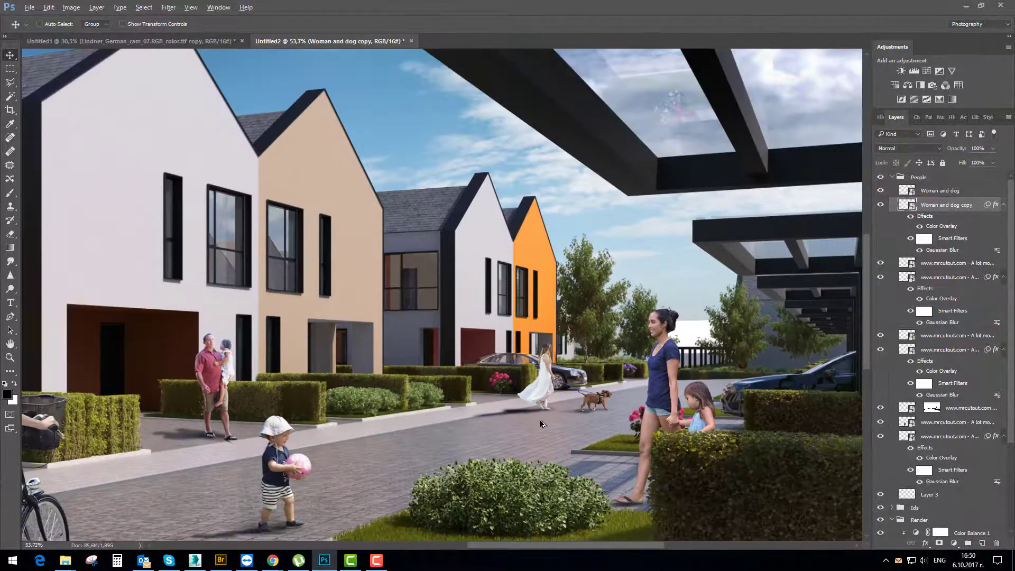
scroll(536, 418, up, 5)
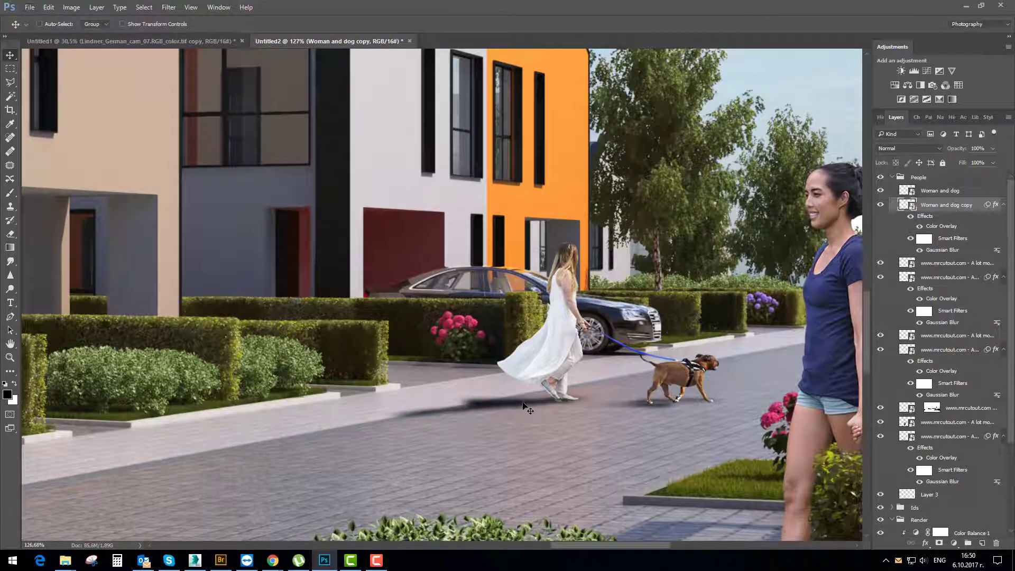
key(ctrl+t)
key(Return)
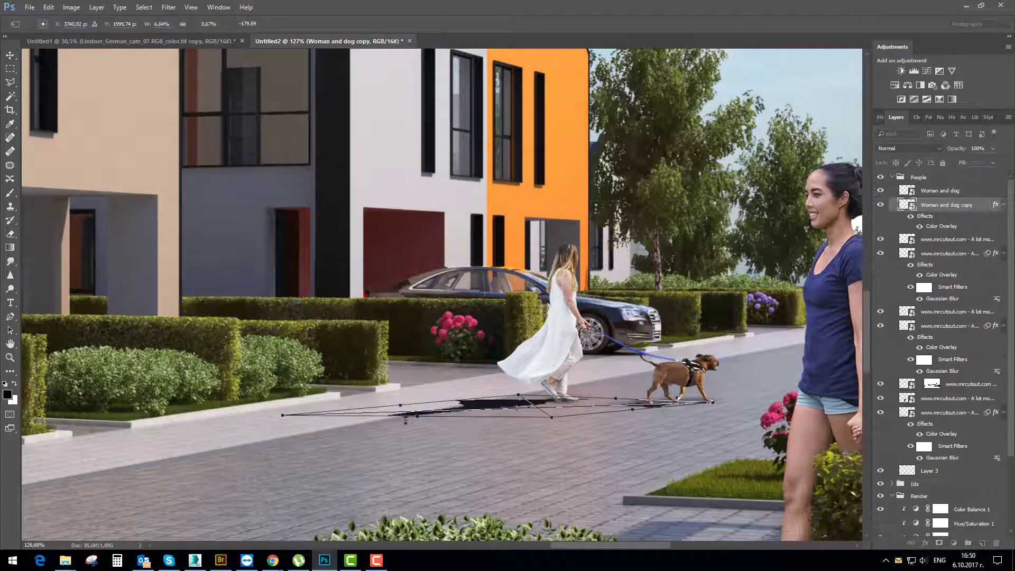
drag(519, 396, 517, 391)
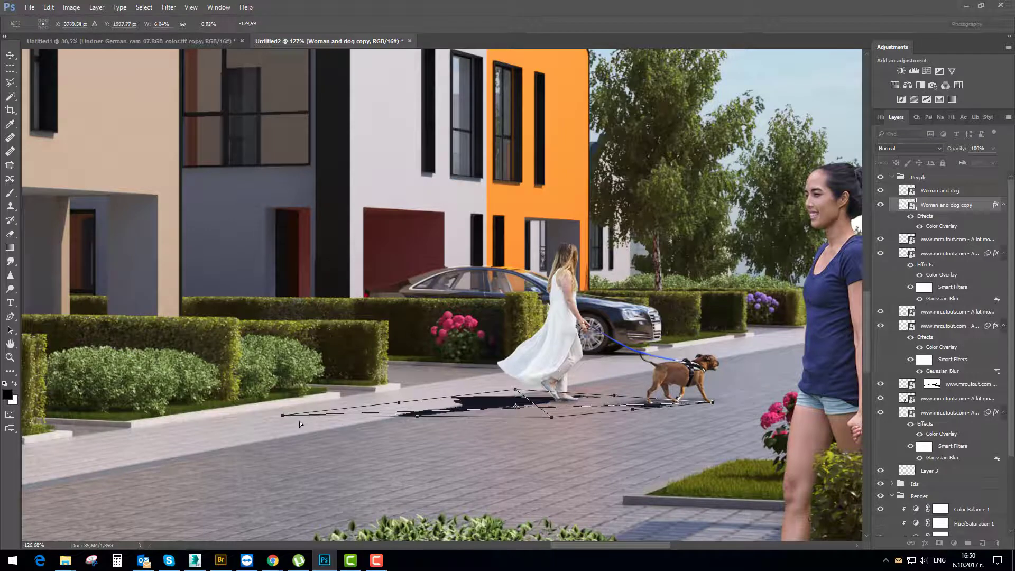
drag(280, 419, 256, 397)
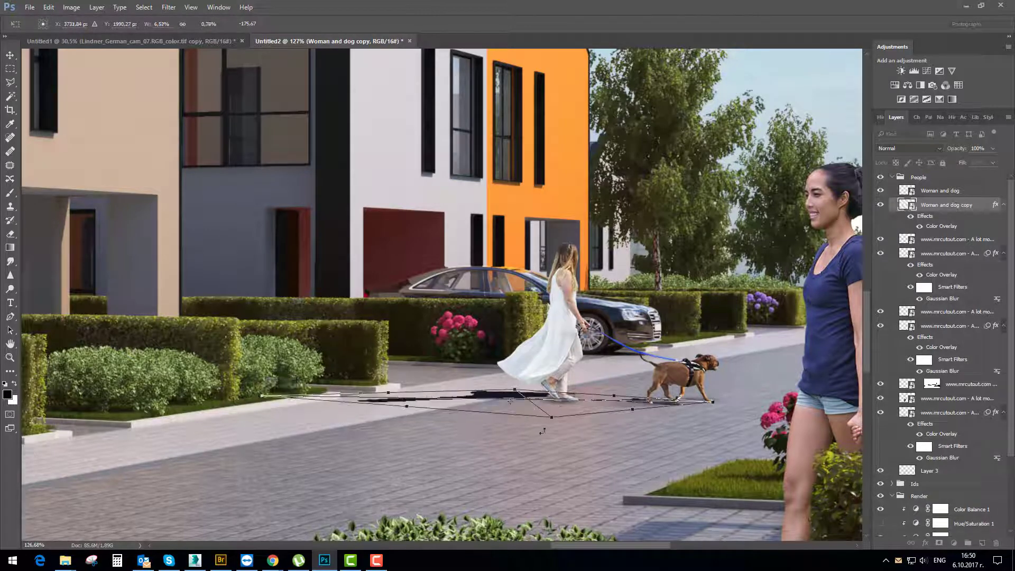
drag(552, 418, 525, 403)
key(Return)
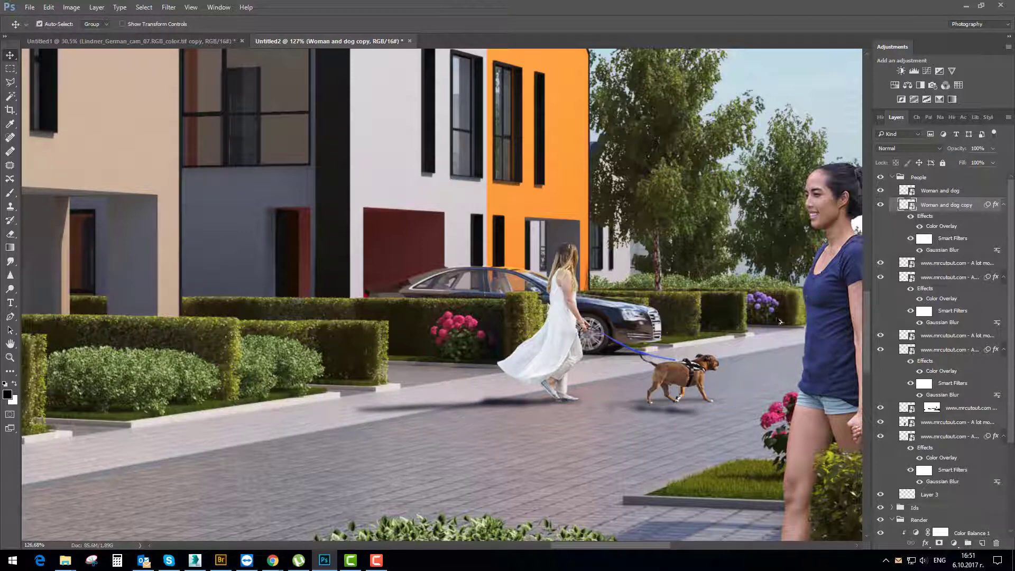
Undo the woman-and-dog shadow transforms and copy the Gaussian Blur smart filter onto the Woman and dog copy layer again
key(ctrl+alt+z)
key(ctrl+alt+z)
key(ctrl+alt+z)
key(ctrl+alt+z)
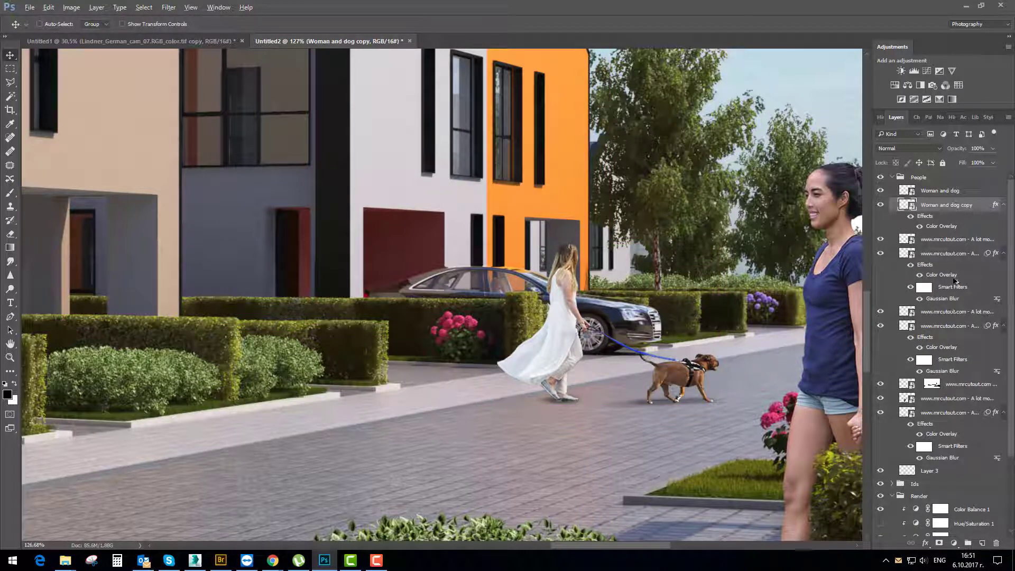
drag(936, 228, 922, 221)
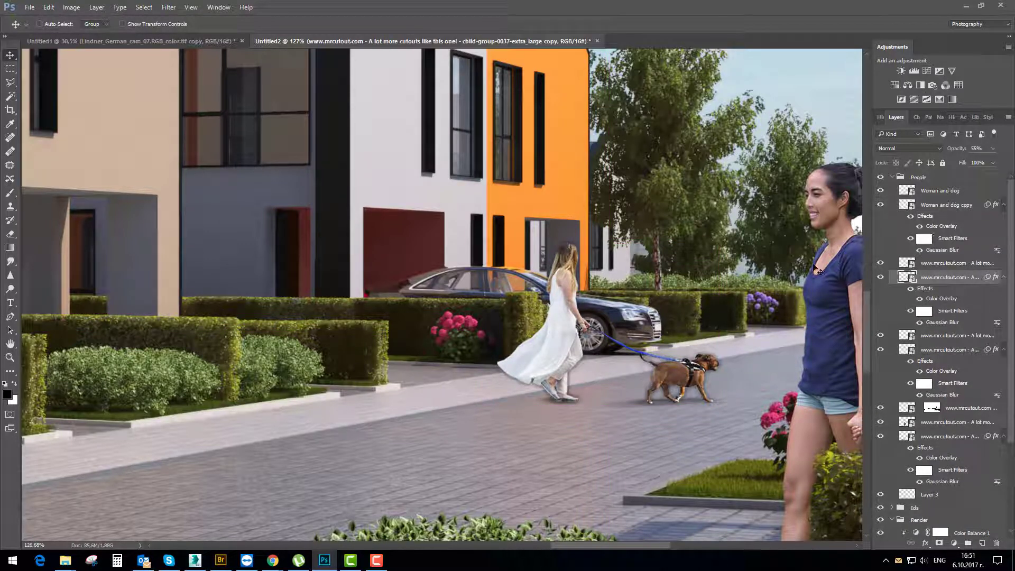
key(ctrl+t)
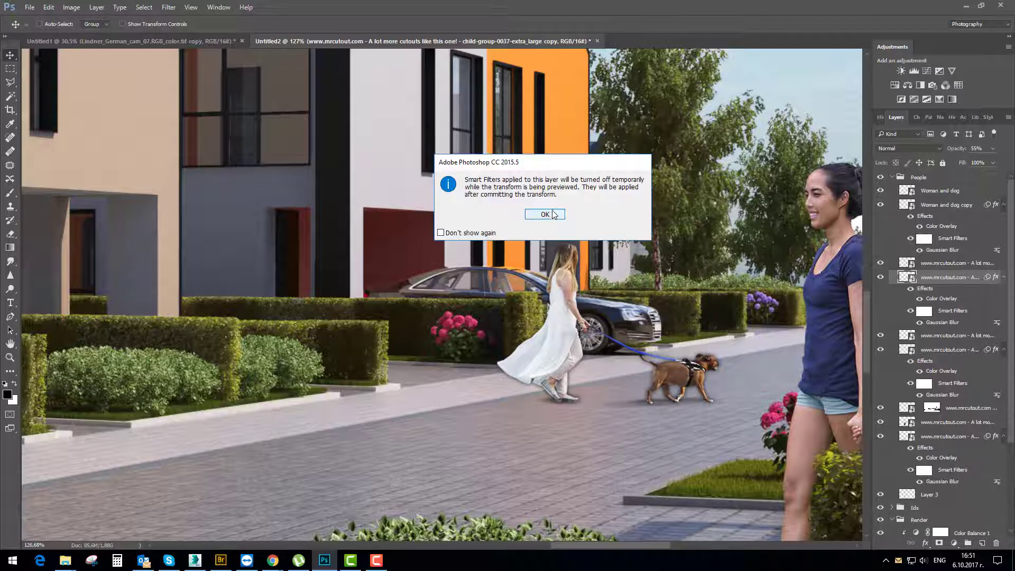
click(545, 214)
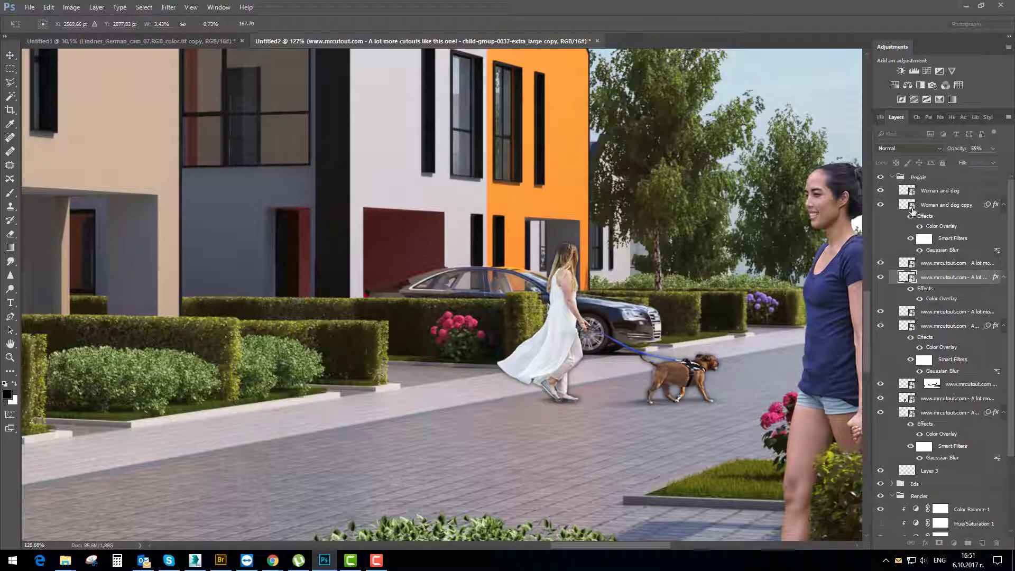
key(Return)
Distort the Woman and dog copy layer into a slanted ground shadow, about 6.41% wide, -1.91% high and rotated 158.91°
click(906, 209)
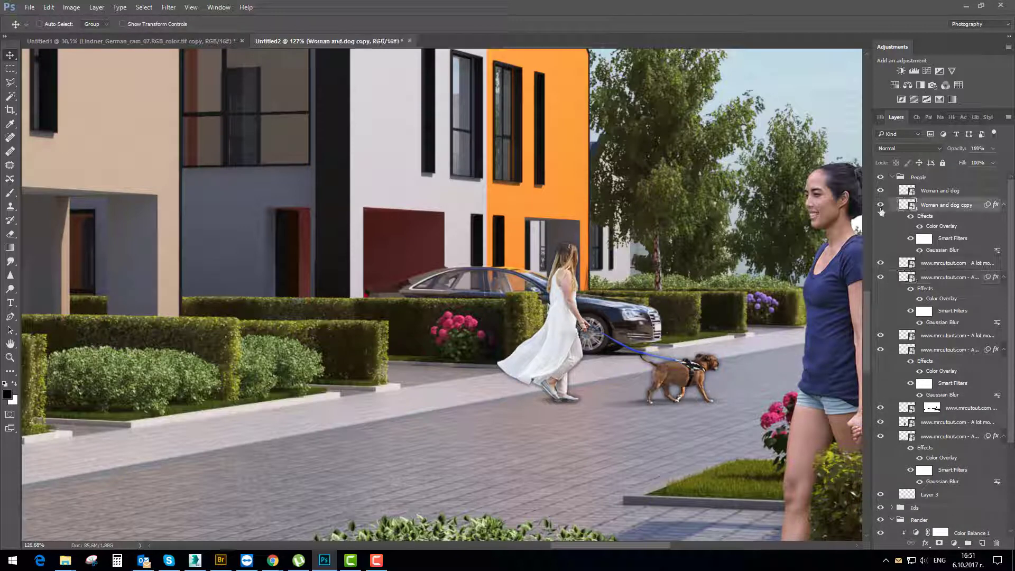
key(ctrl+t)
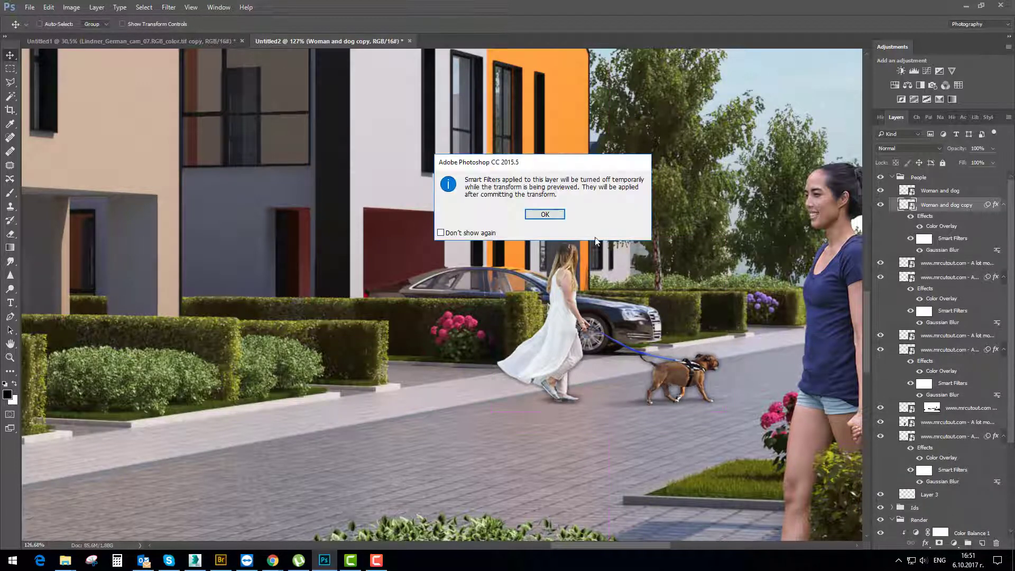
key(Return)
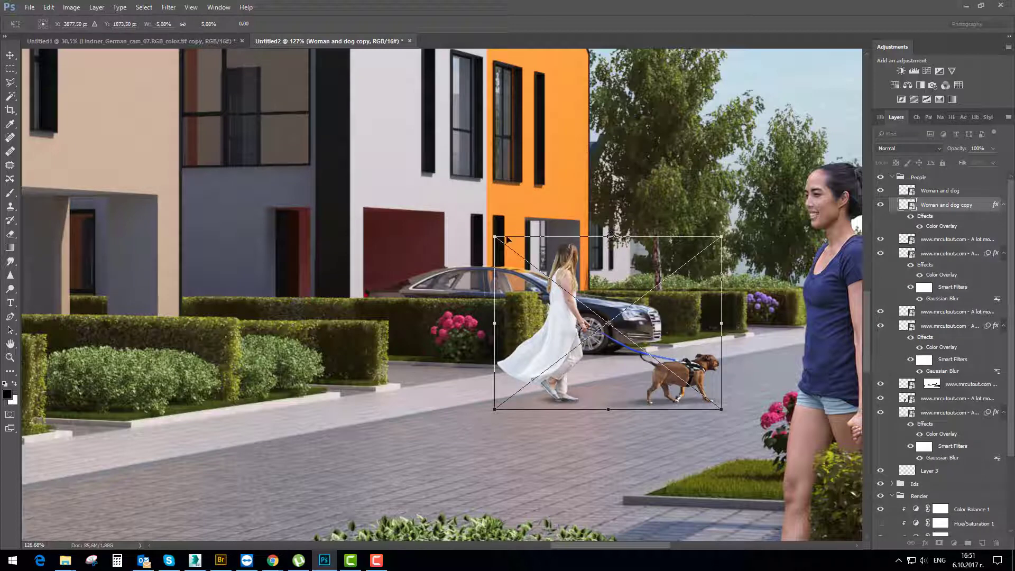
drag(497, 239, 299, 380)
mouse_move(723, 413)
mouse_down()
mouse_move(749, 403)
mouse_move(715, 405)
mouse_up()
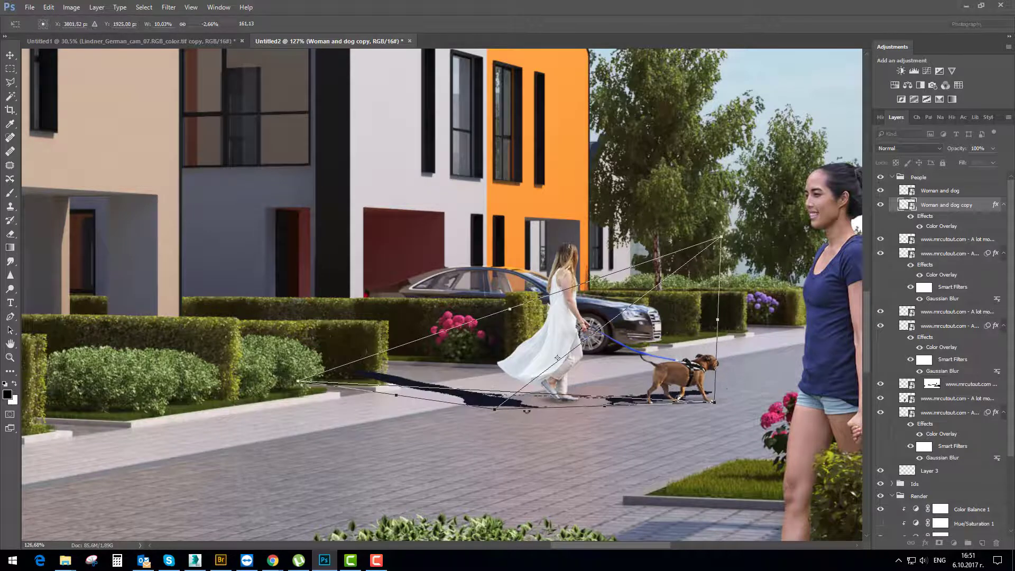
drag(494, 409, 538, 404)
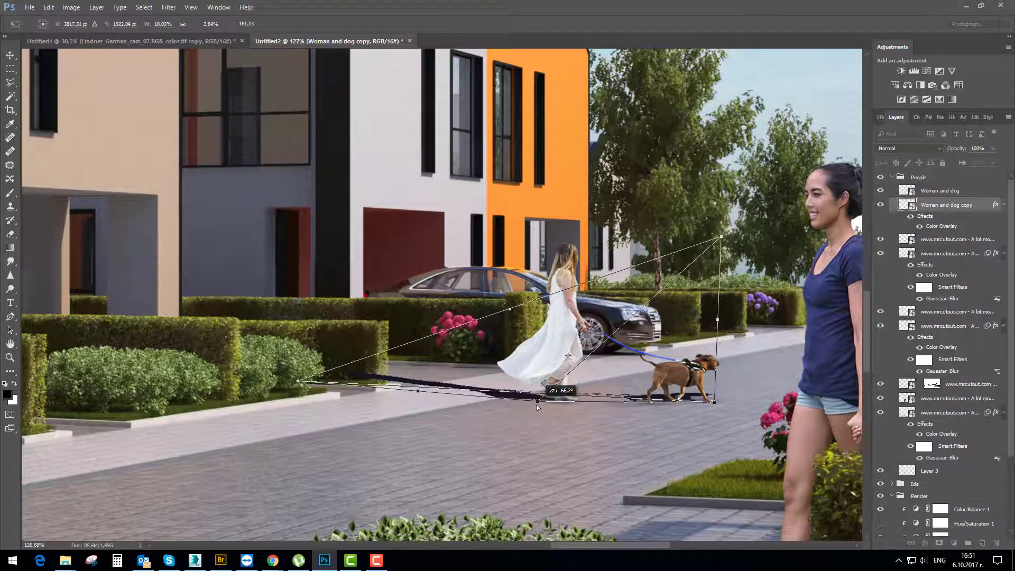
drag(299, 381, 378, 393)
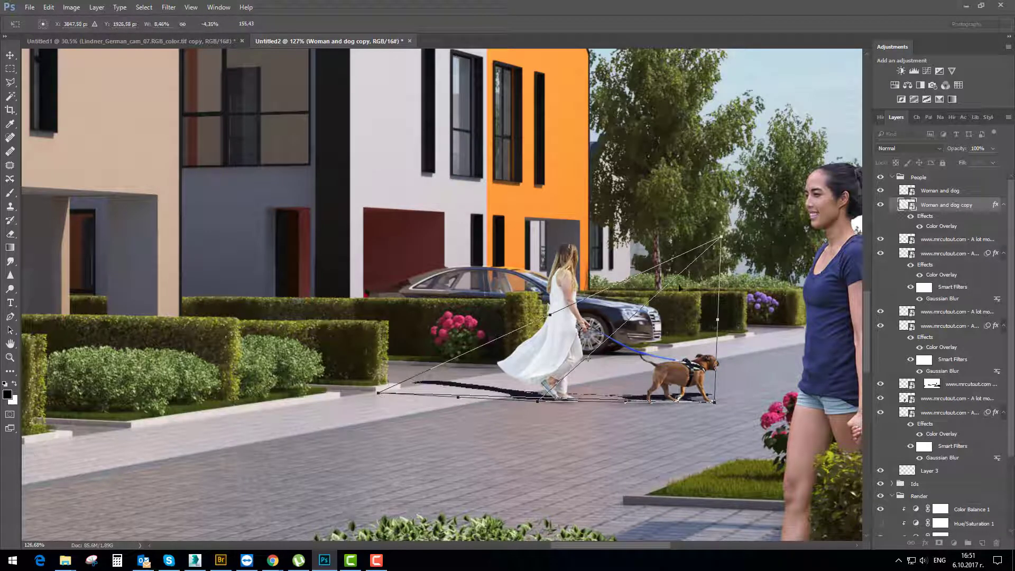
drag(722, 241, 646, 294)
key(Return)
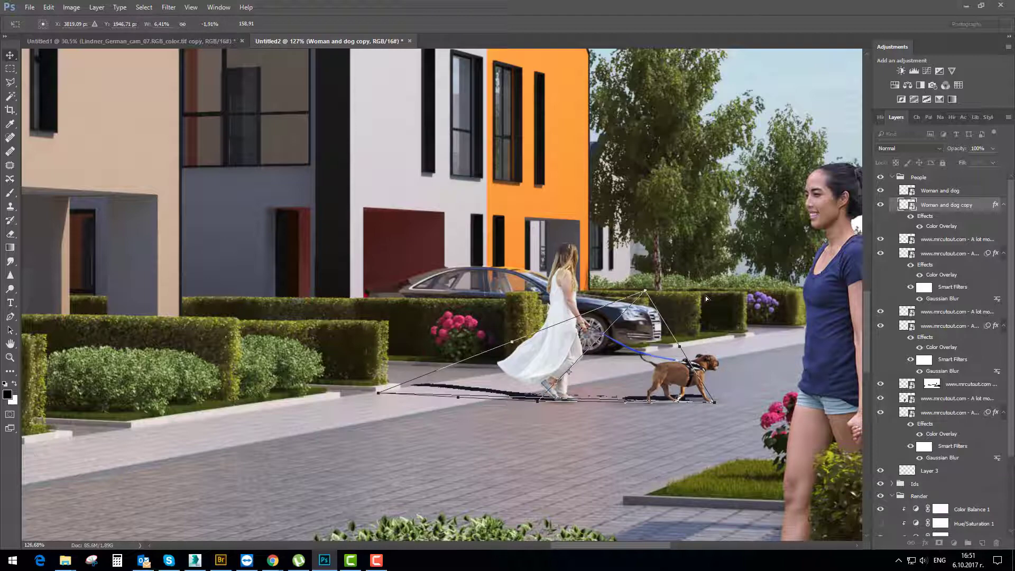
Try to reshape the woman-and-dog shadow by pulling its far corners lower along the pavement
scroll(637, 363, down, 6)
scroll(572, 383, up, 5)
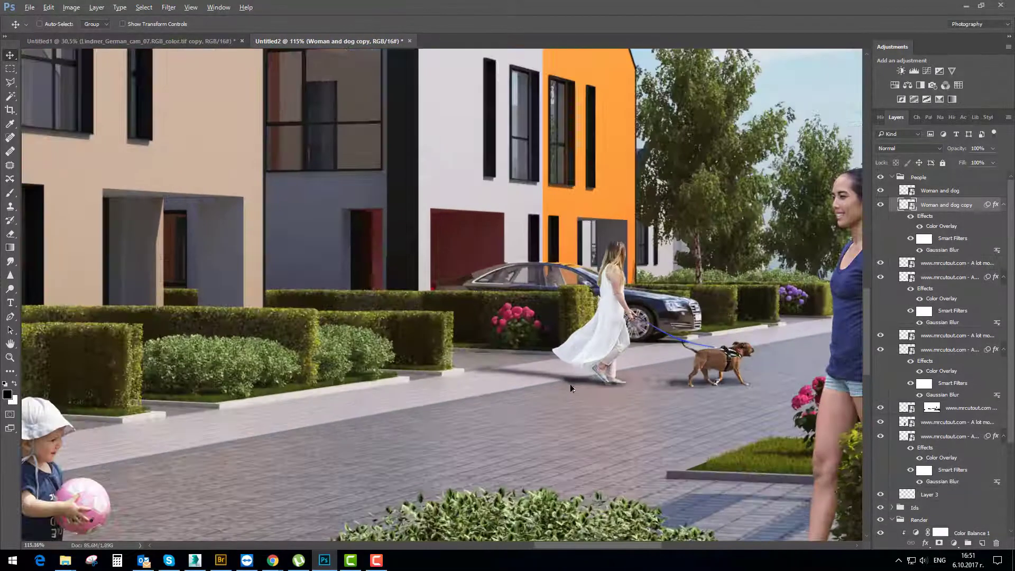
scroll(567, 384, down, 6)
scroll(626, 408, down, 4)
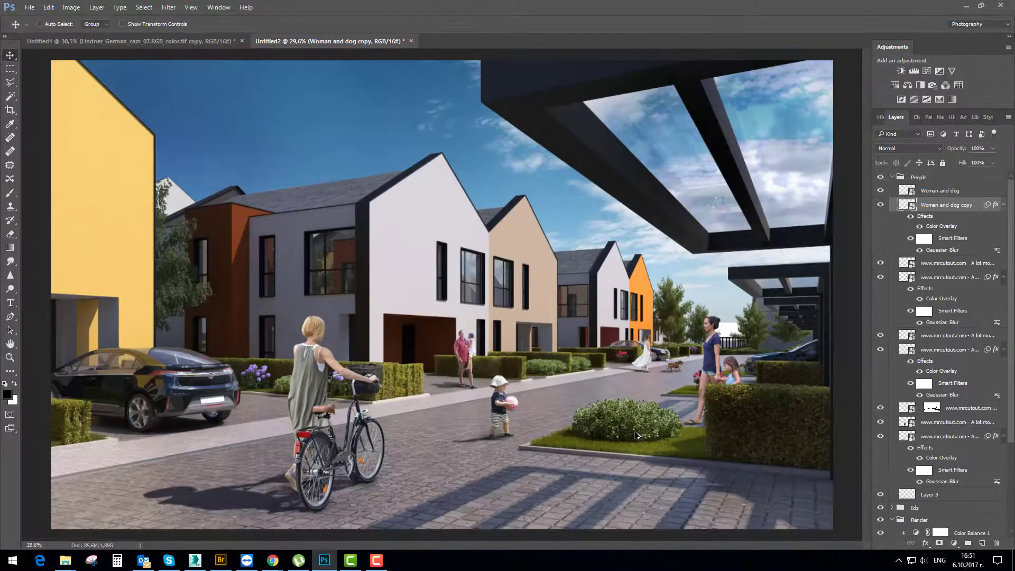
scroll(653, 392, up, 6)
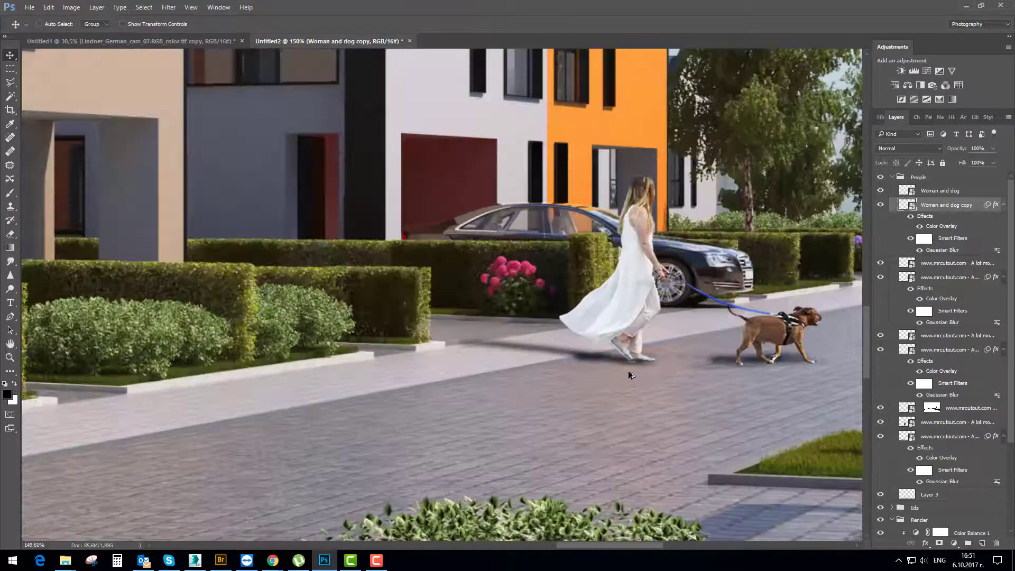
key(ctrl+t)
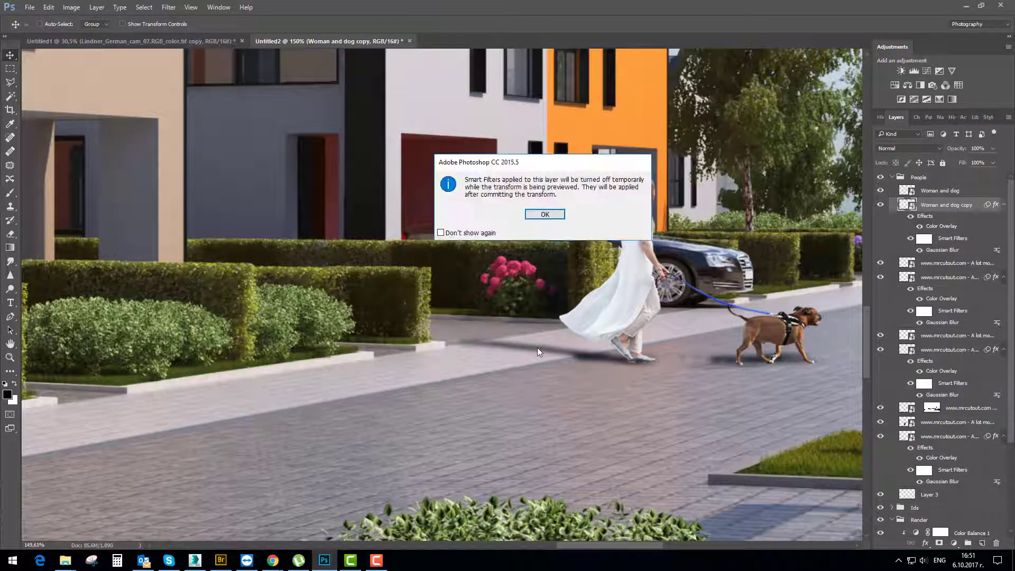
click(544, 217)
drag(414, 360, 375, 392)
drag(734, 235, 627, 300)
key(Return)
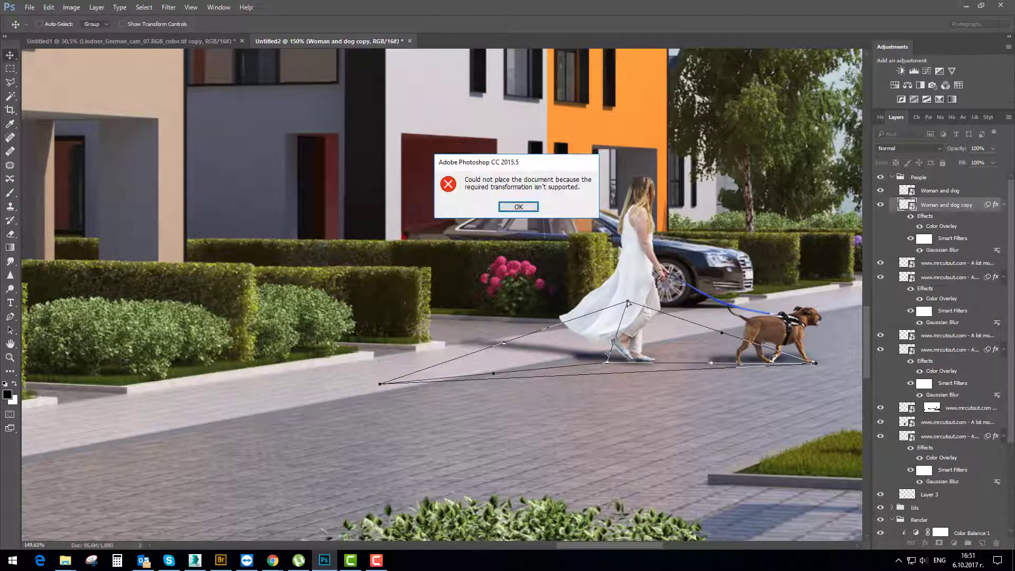
key(Return)
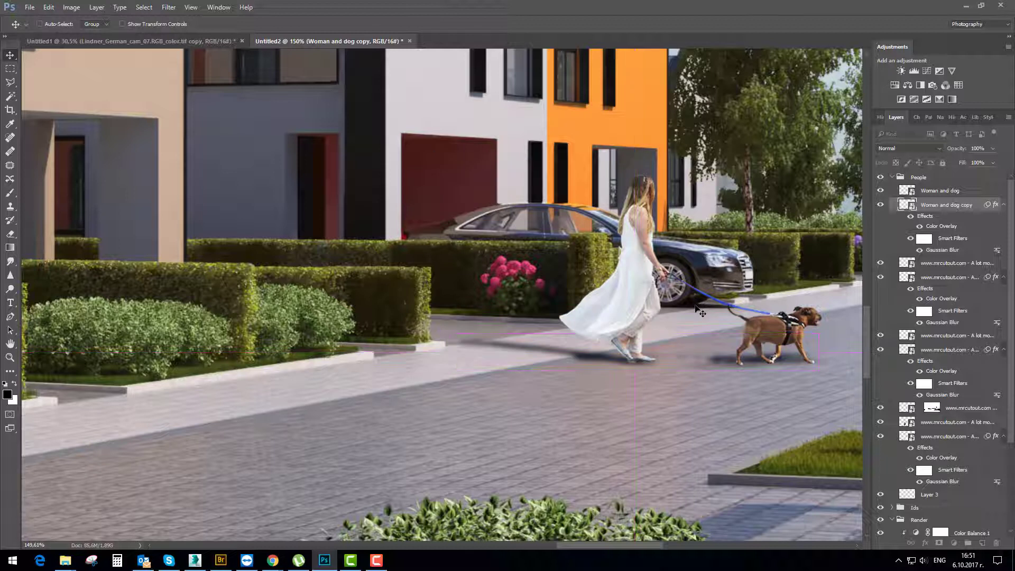
Delete the Woman and dog copy shadow layer and add a new empty layer directly below the man-and-child cutout
key(Delete)
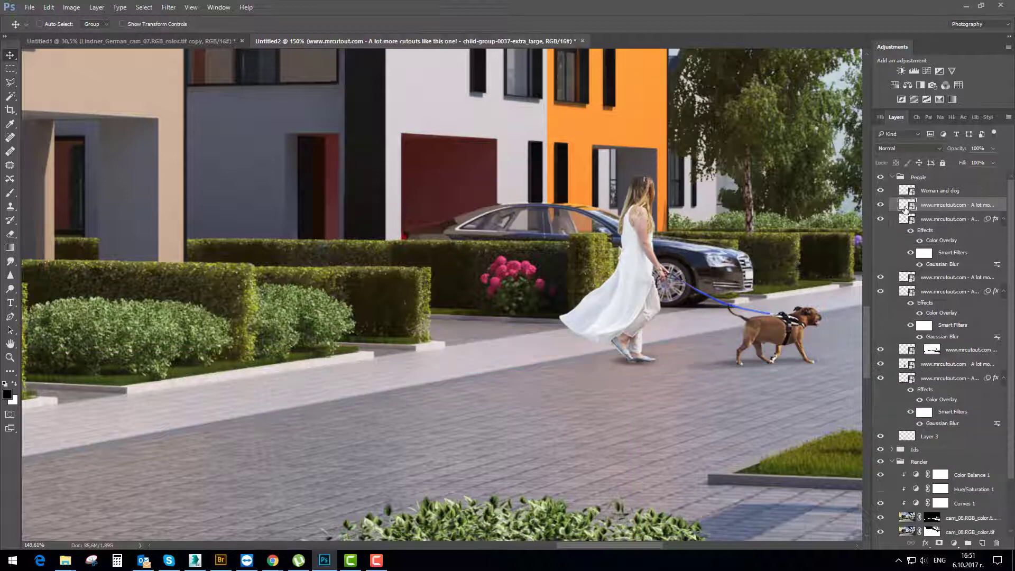
click(982, 543)
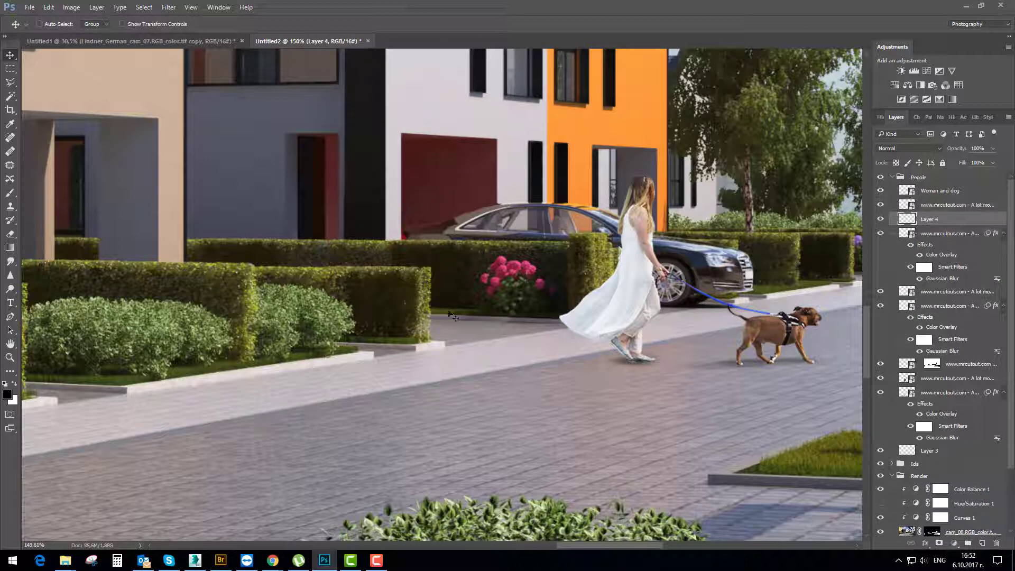
Paint a soft, flat shadow on Layer 4 trailing behind the woman's feet with a much smaller black brush at 12% opacity
click(11, 192)
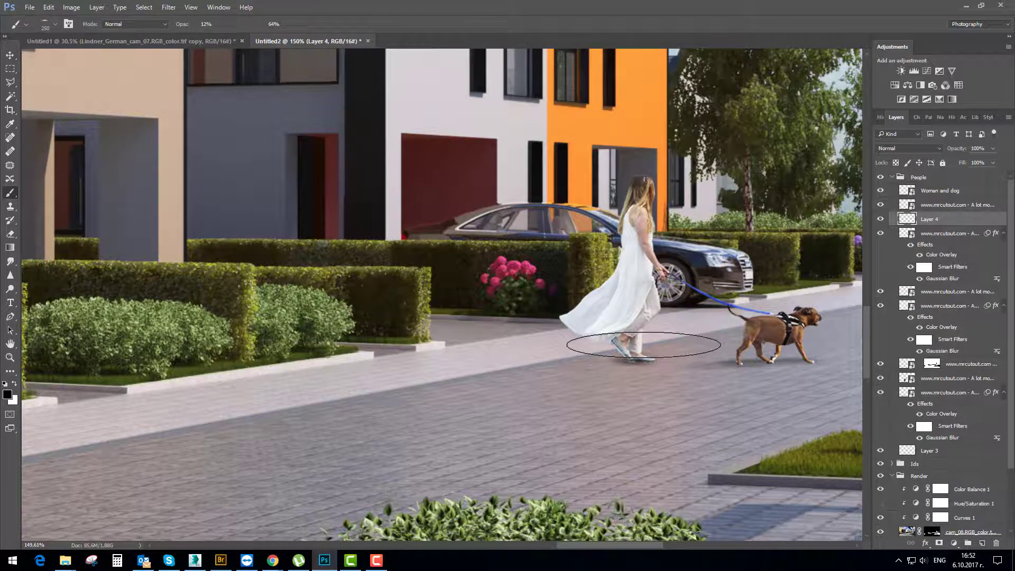
key(bracketleft)
key(bracketleft)
key(bracketleft)
key(bracketleft)
key(bracketleft)
key(bracketleft)
key(bracketleft)
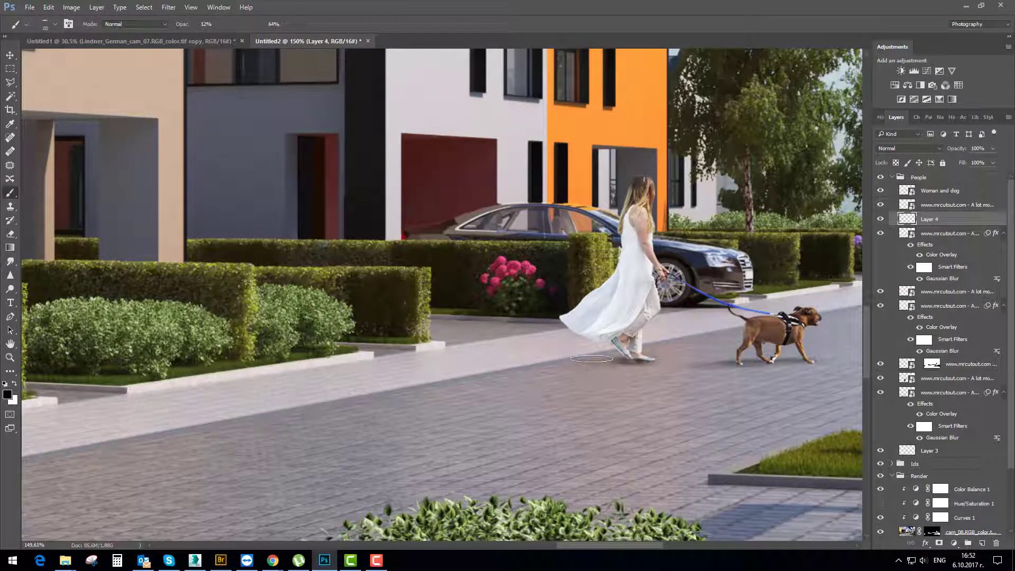
mouse_move(524, 360)
mouse_down()
mouse_move(630, 363)
mouse_move(492, 364)
mouse_move(632, 361)
mouse_up()
Deepen the shadow at the woman's feet and paint a matching one under the dog with a 45 px brush
key(bracketleft)
key(bracketleft)
key(bracketleft)
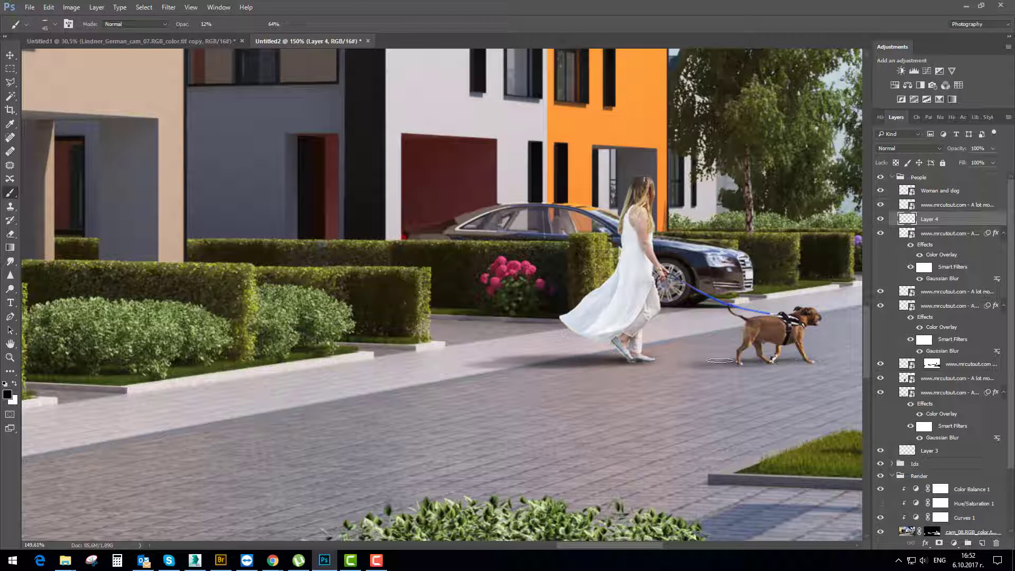
mouse_move(642, 359)
mouse_down()
mouse_move(502, 364)
mouse_move(645, 357)
mouse_move(552, 367)
mouse_up()
drag(790, 359, 710, 363)
Lower the opacity of the painted woman-and-dog shadow on Layer 4 to 84%
scroll(563, 385, down, 8)
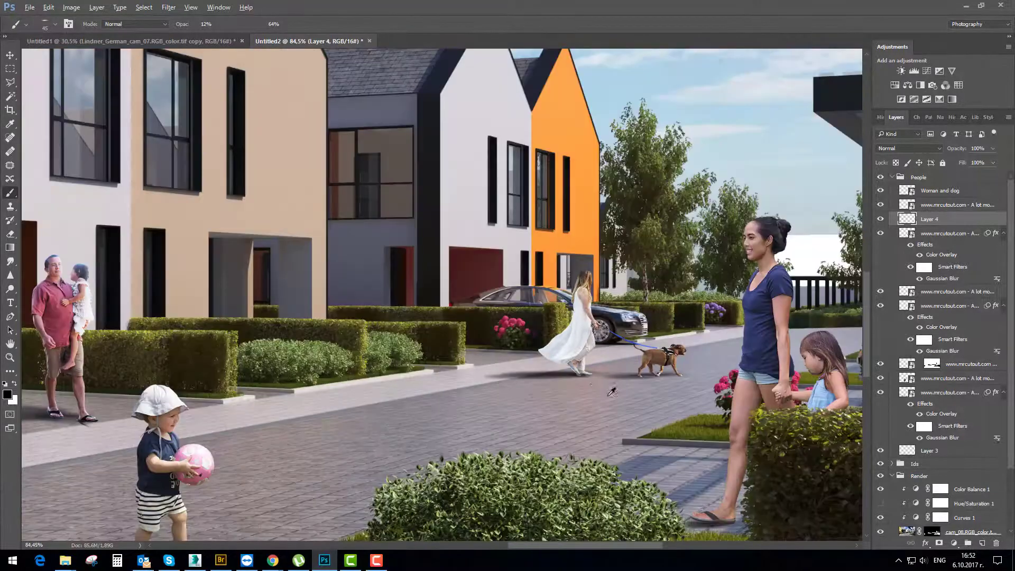
scroll(613, 387, up, 9)
drag(960, 150, 950, 154)
key(ctrl+0)
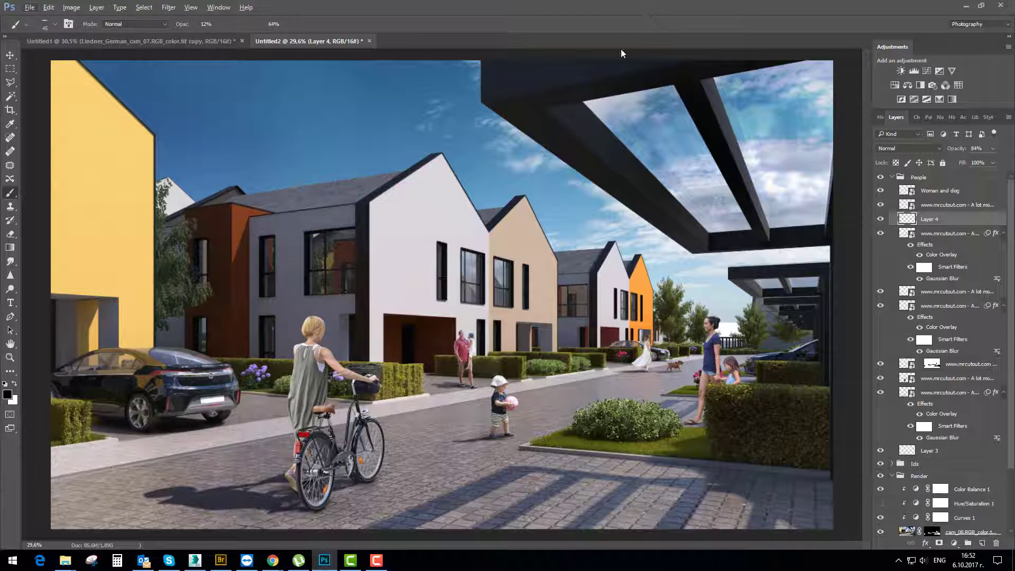
scroll(580, 251, down, 1)
scroll(580, 250, up, 1)
scroll(580, 251, down, 1)
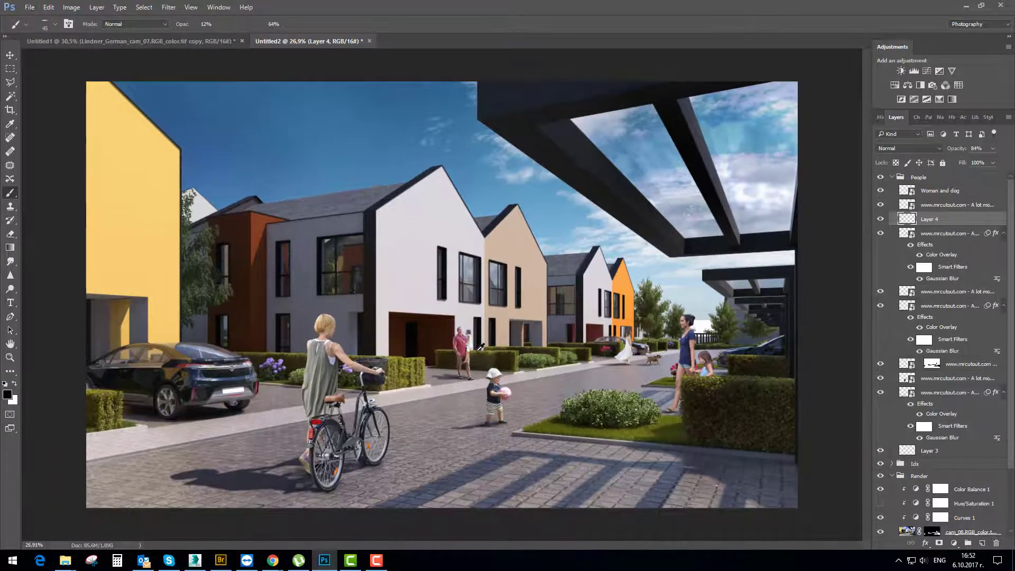
scroll(580, 250, up, 1)
Collapse the layer groups and create a new group named Transition above People
click(905, 190)
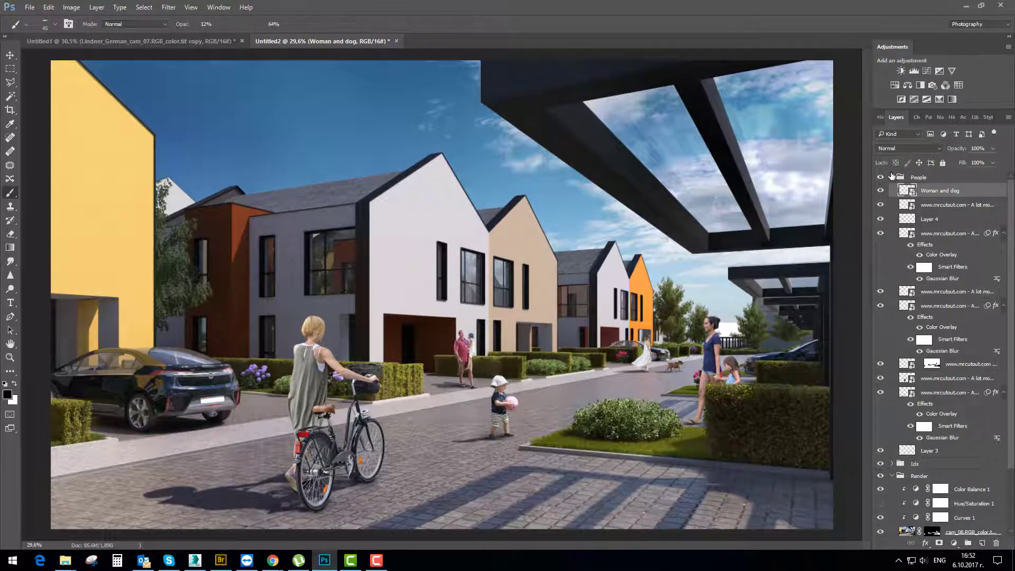
click(892, 178)
click(893, 202)
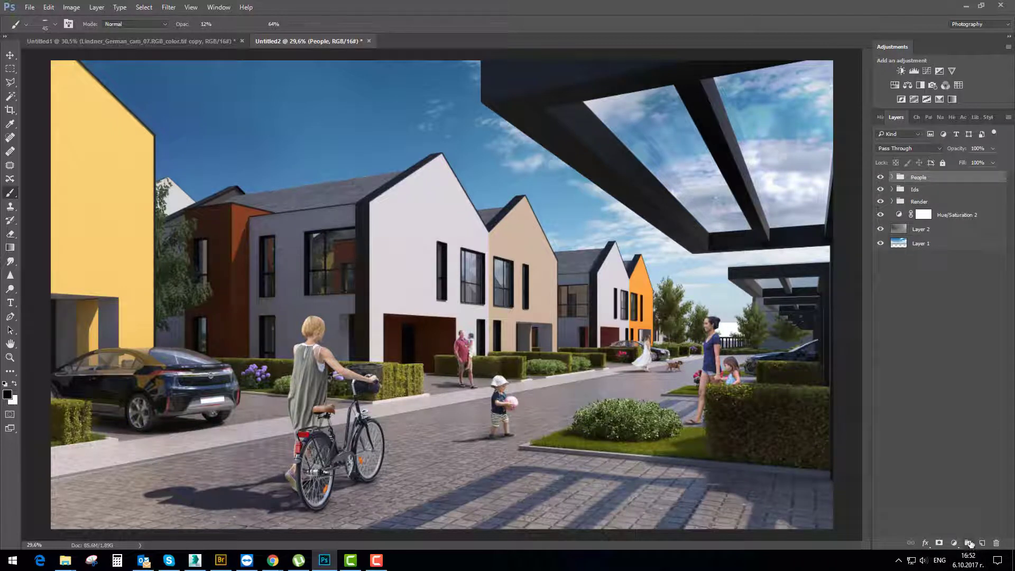
click(969, 543)
double_click(920, 178)
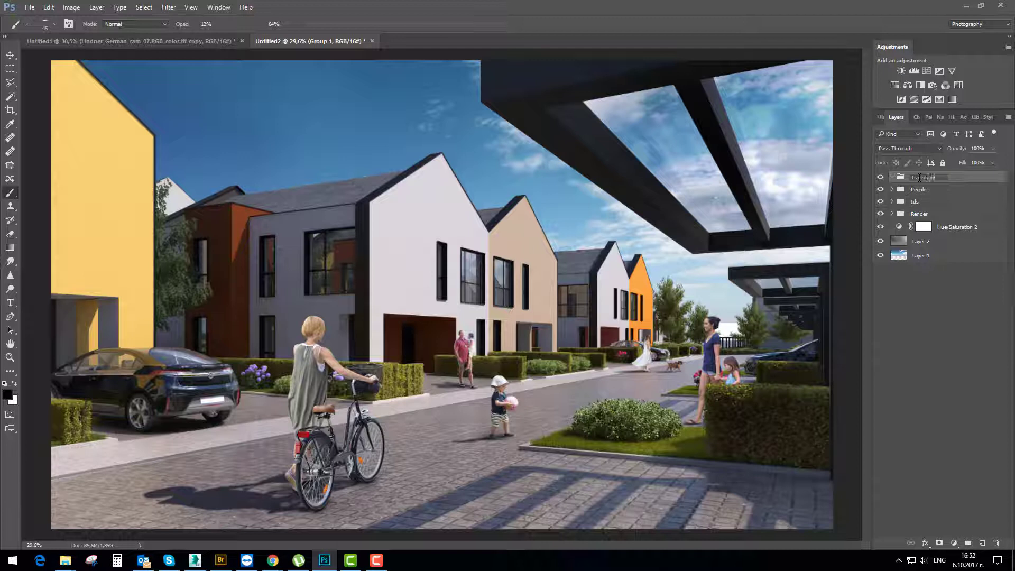
text(Transition)
key(Return)
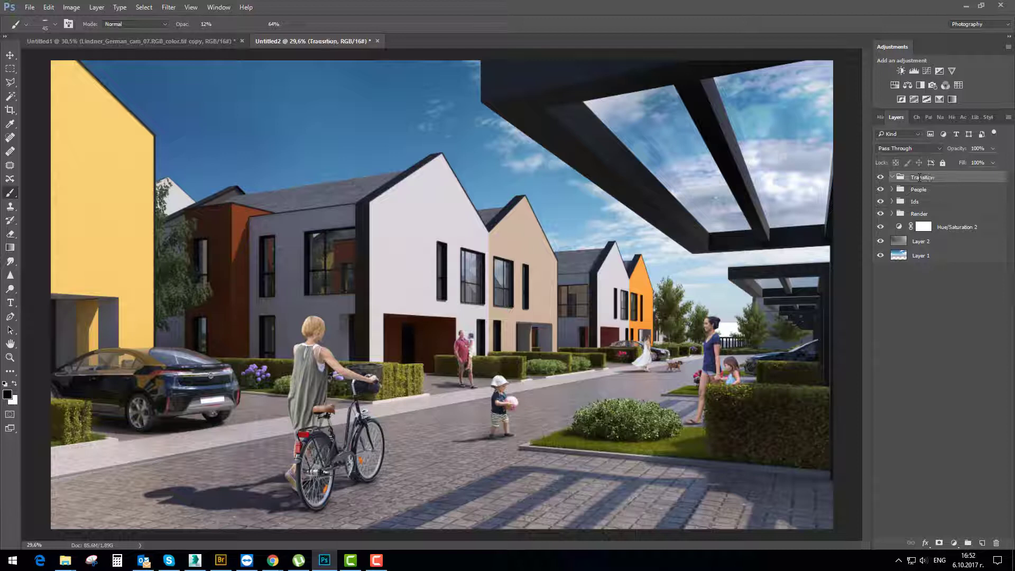
Select the connected green building area on the cam_08.VRayObjectID.tif pass with the Magic Wand, showing the pass only while selecting
click(893, 214)
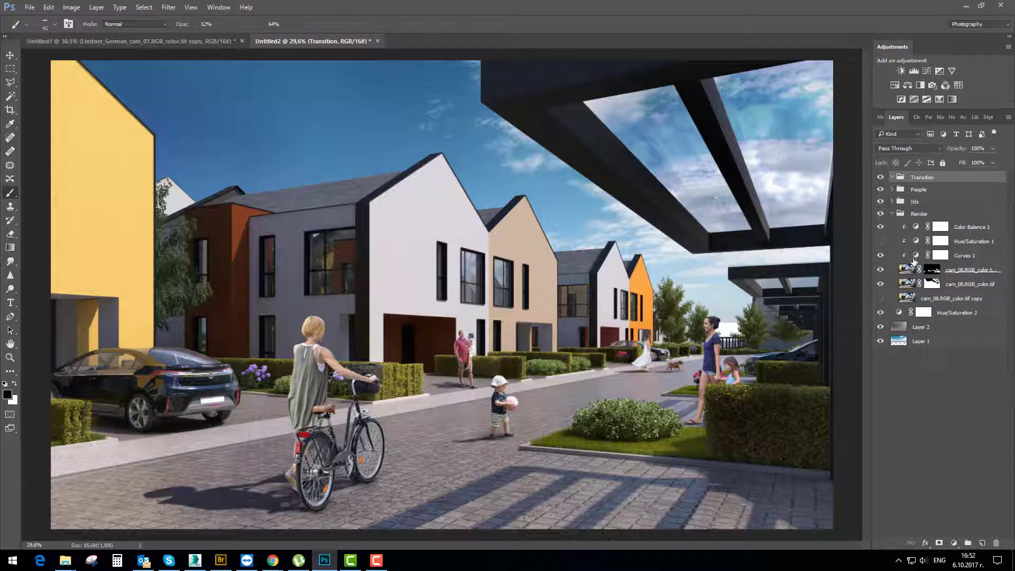
click(893, 201)
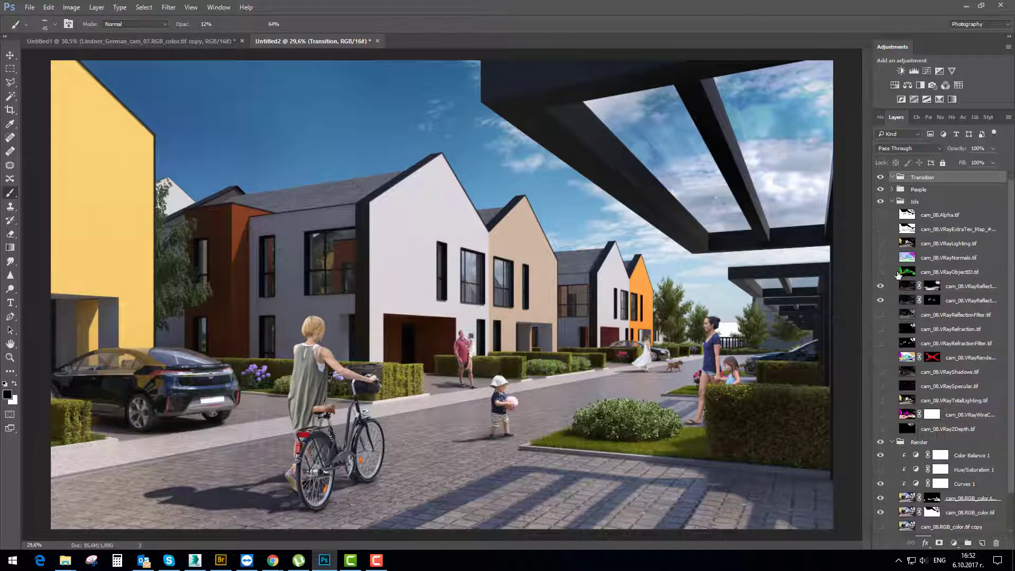
click(881, 272)
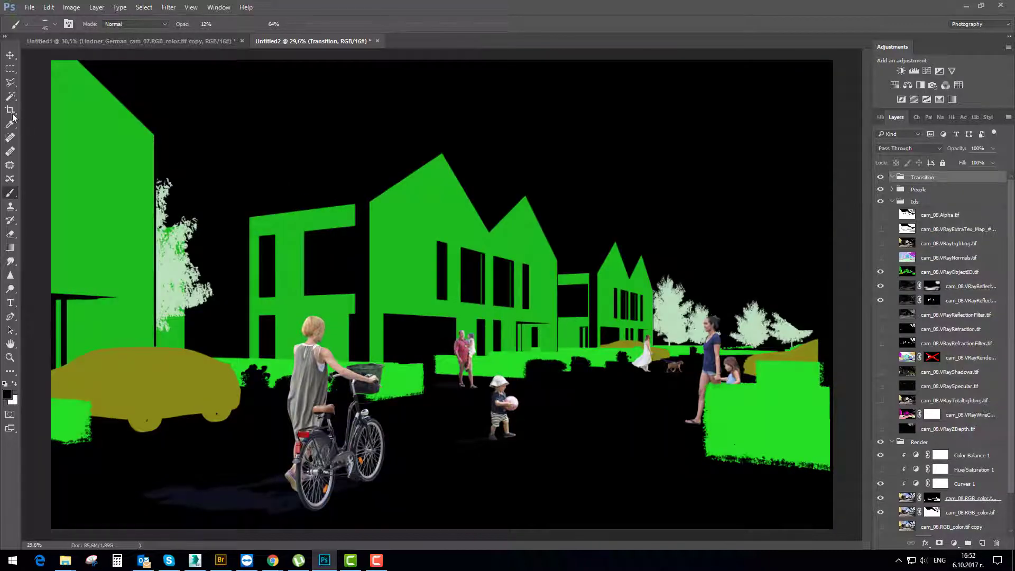
click(14, 97)
click(903, 272)
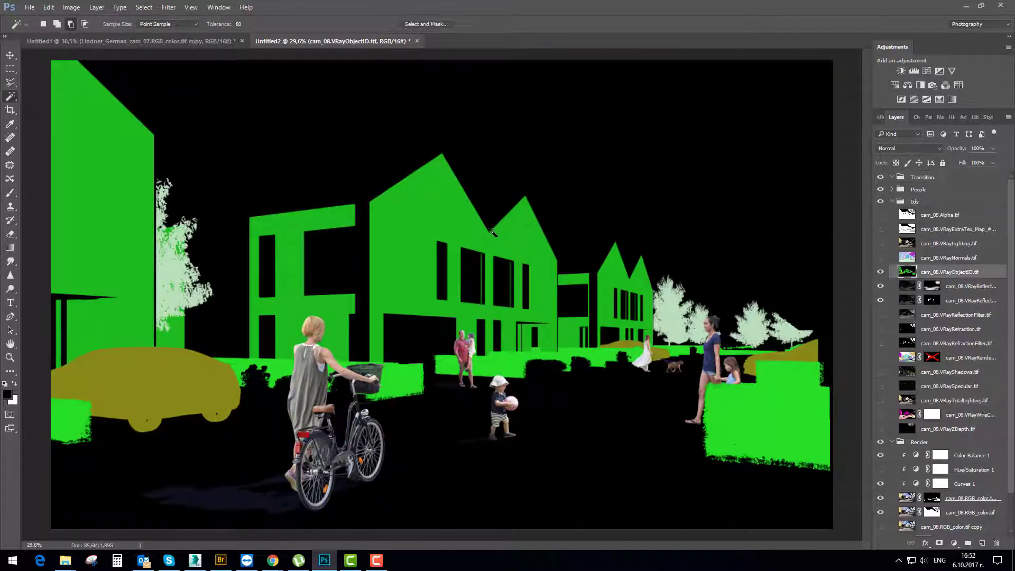
click(114, 164)
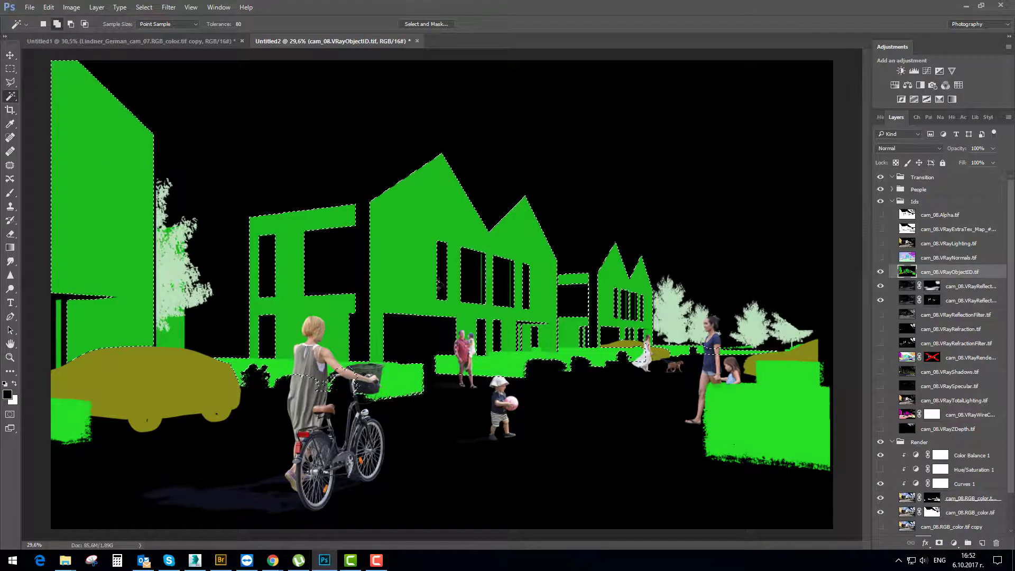
click(881, 272)
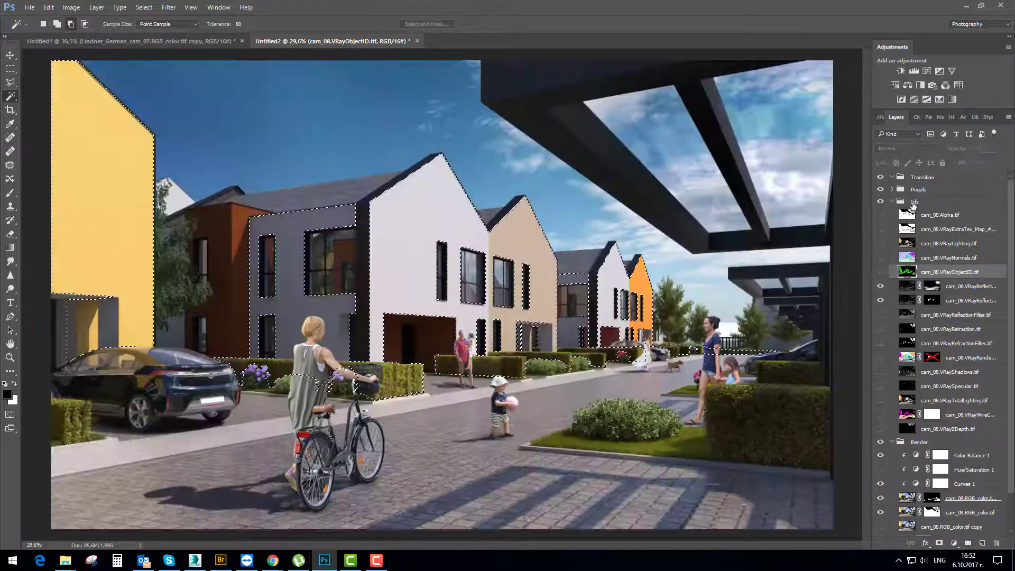
Add a new layer inside the Transition group and mask it with the building selection
click(923, 178)
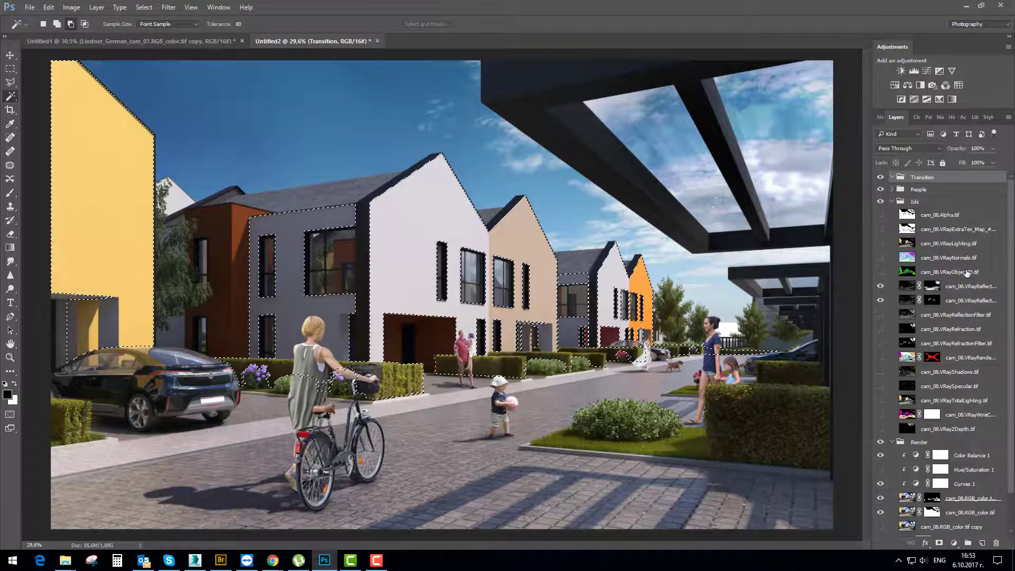
click(982, 543)
click(939, 544)
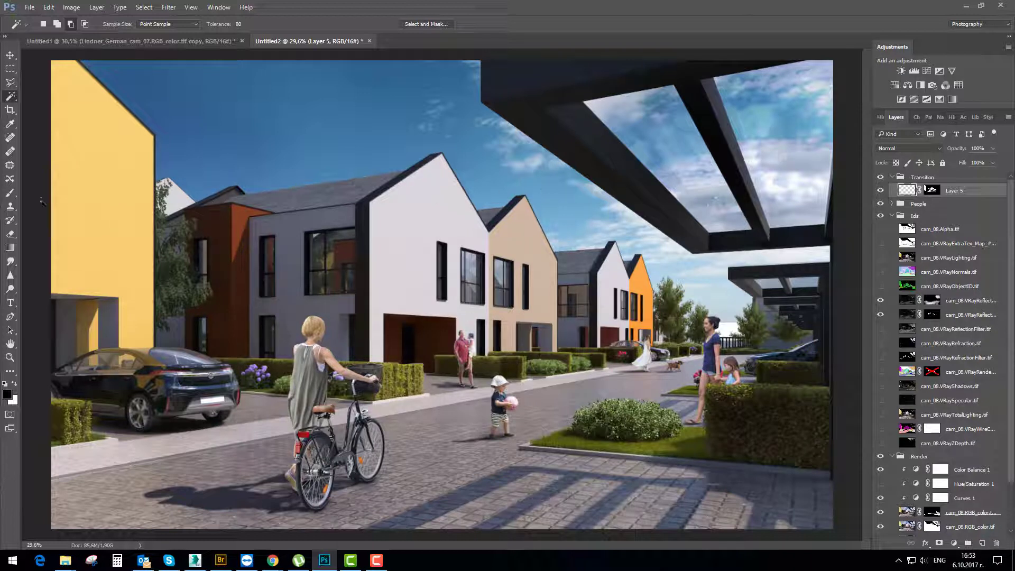
Fill Layer 5 with 50% gray at 100% opacity and set its blending mode to Overlay
click(9, 193)
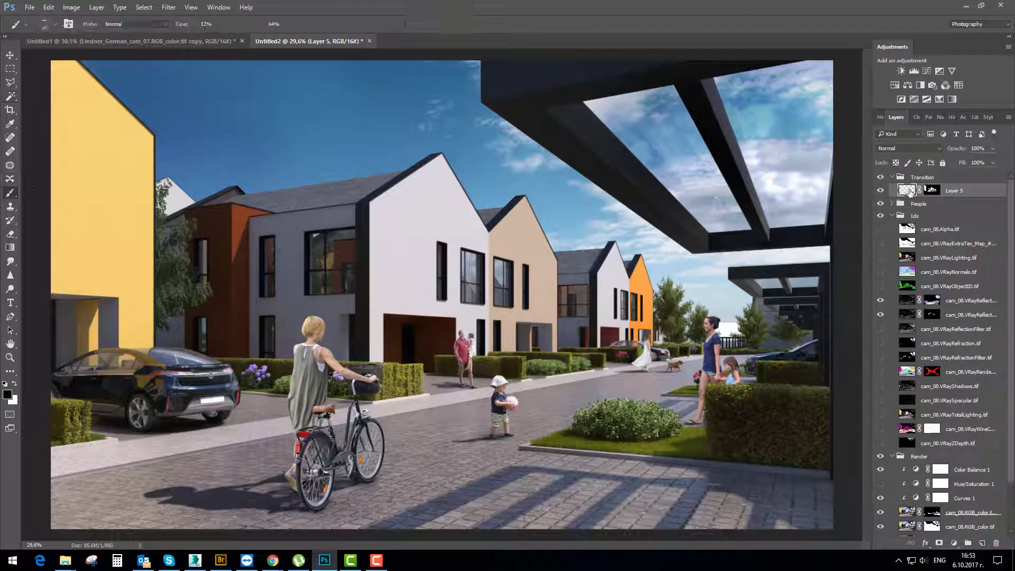
scroll(455, 232, up, 5)
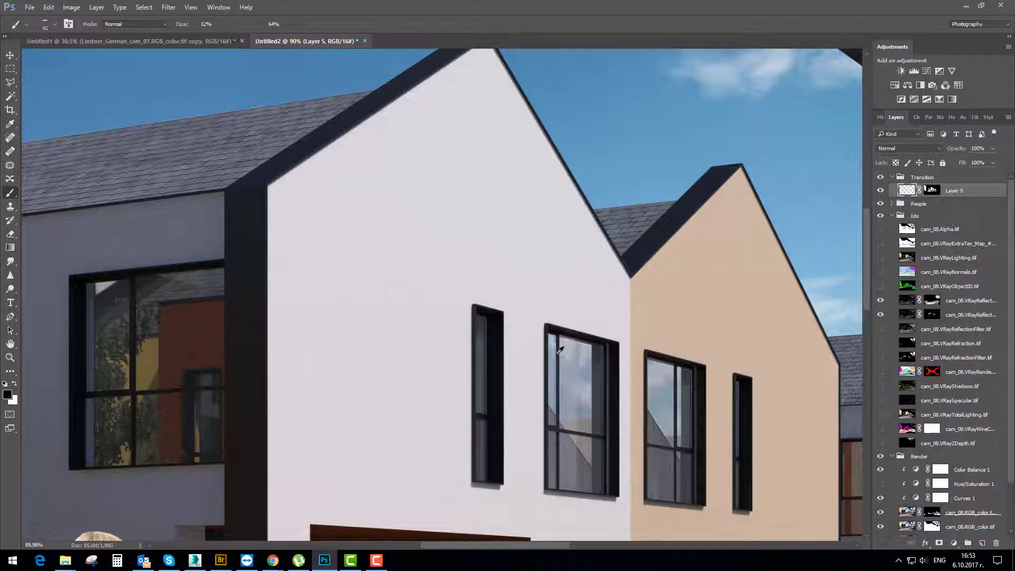
scroll(560, 350, down, 5)
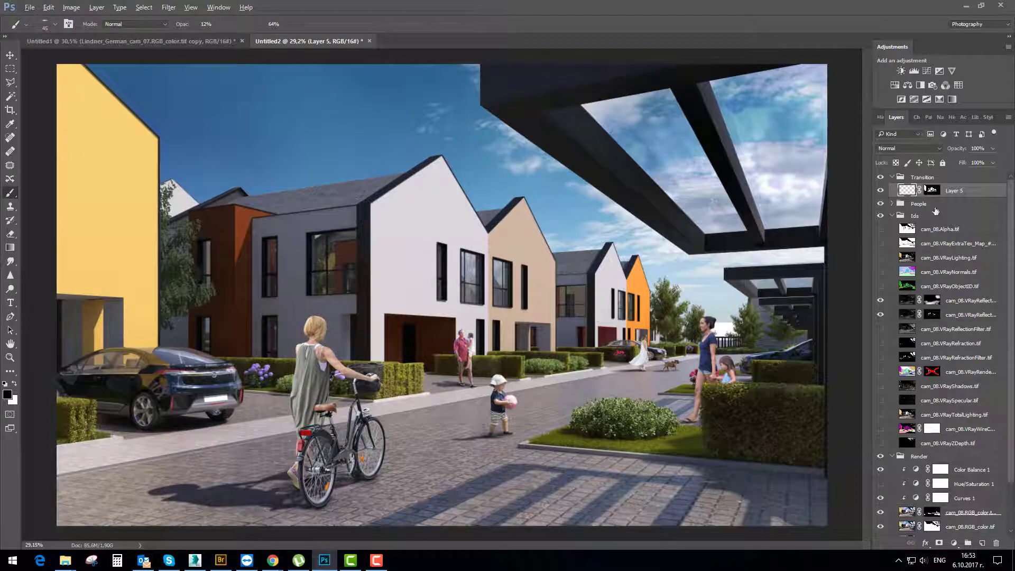
key(shift+F5)
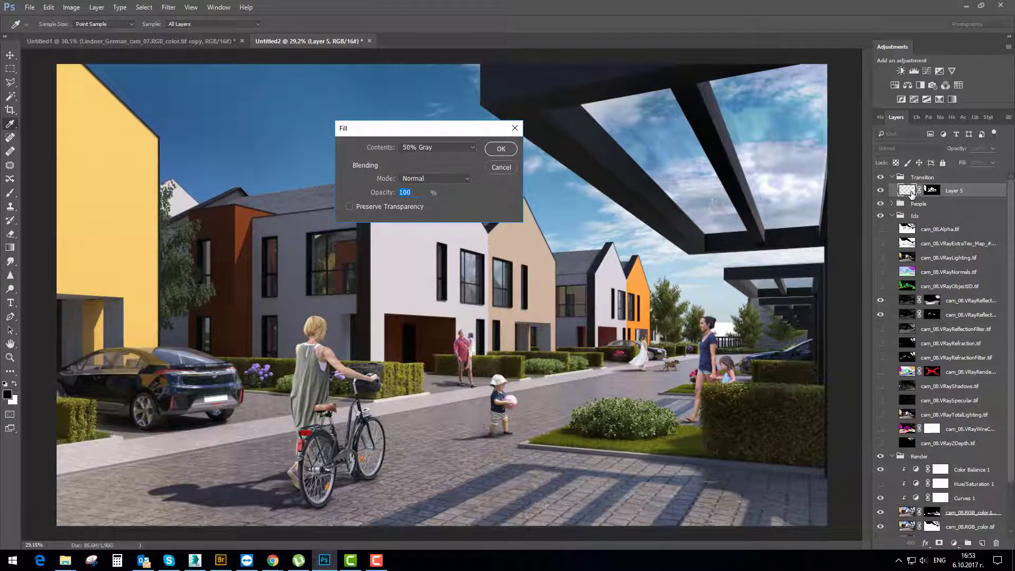
click(500, 149)
click(908, 149)
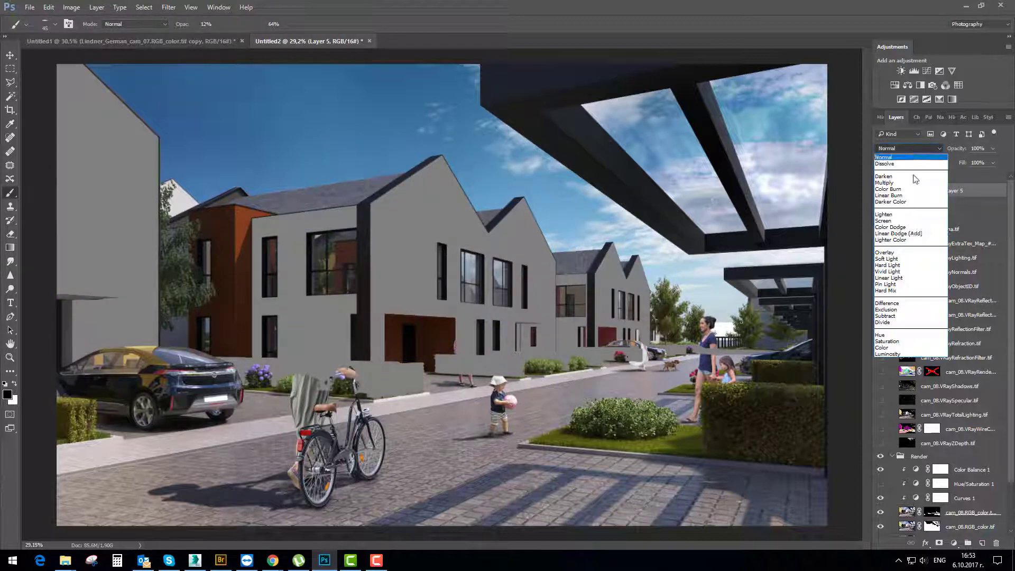
click(905, 254)
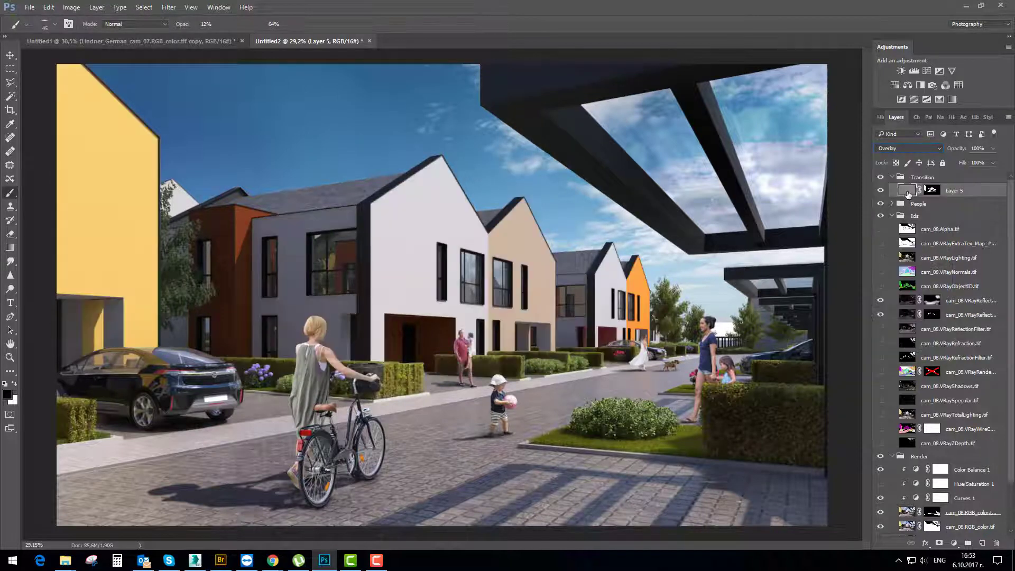
Switch the brush from the flattened tip to a soft round preset for painting on Layer 5
right_click(448, 200)
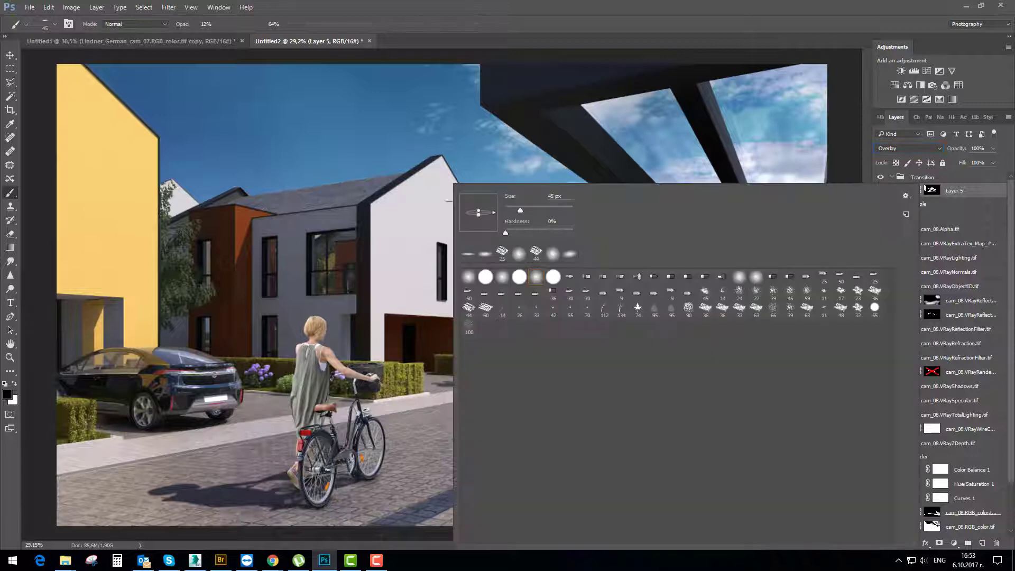
double_click(534, 278)
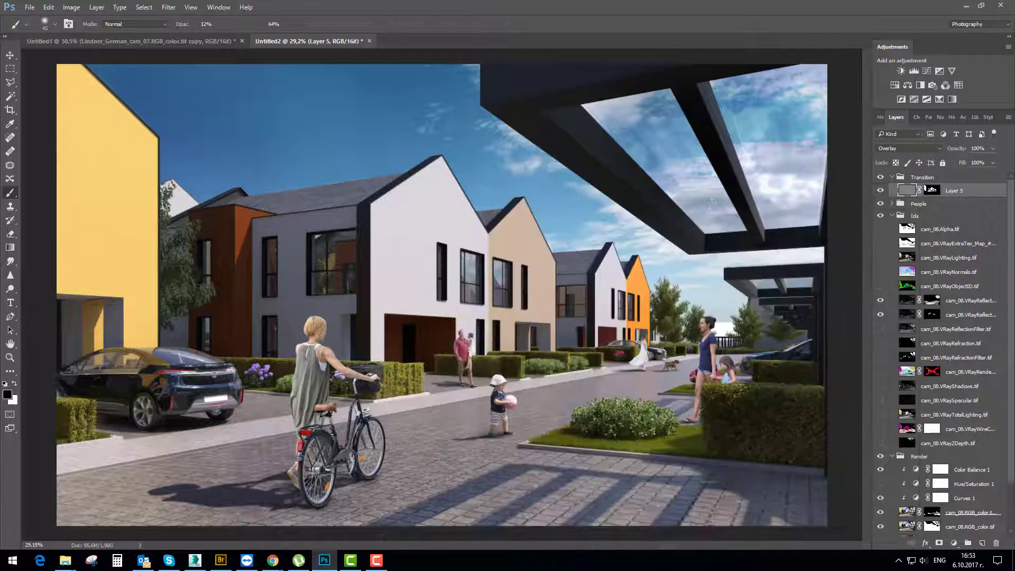
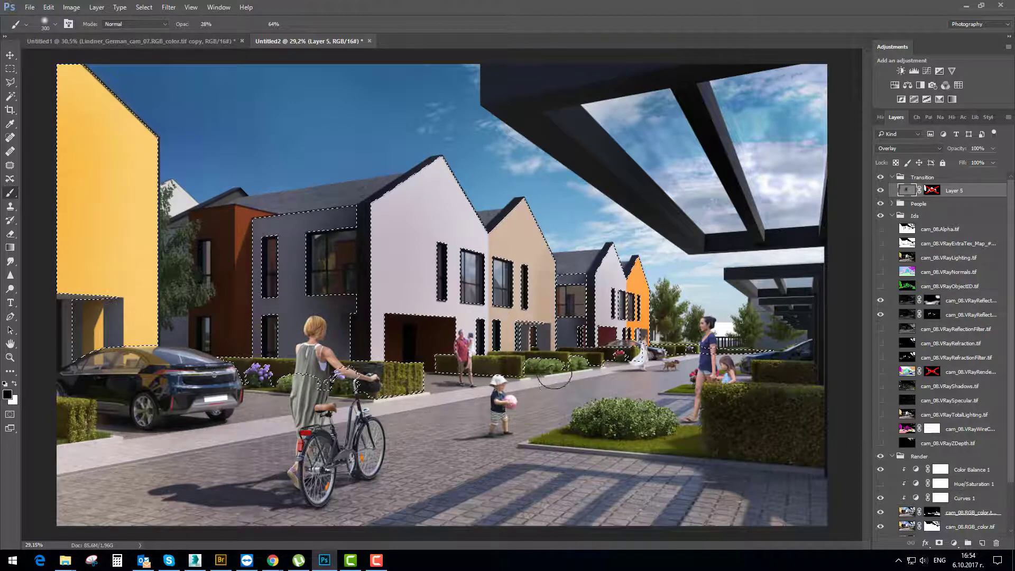
Clear the building selection and compare the facades with Layer 5 hidden and shown
click(10, 68)
scroll(490, 247, down, 4)
scroll(490, 247, up, 5)
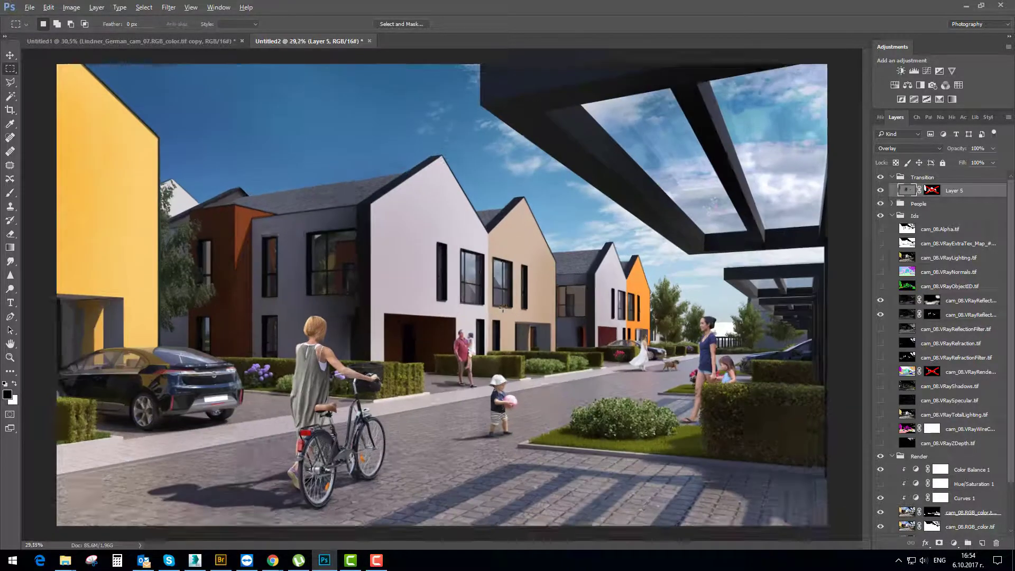
click(881, 192)
click(881, 192)
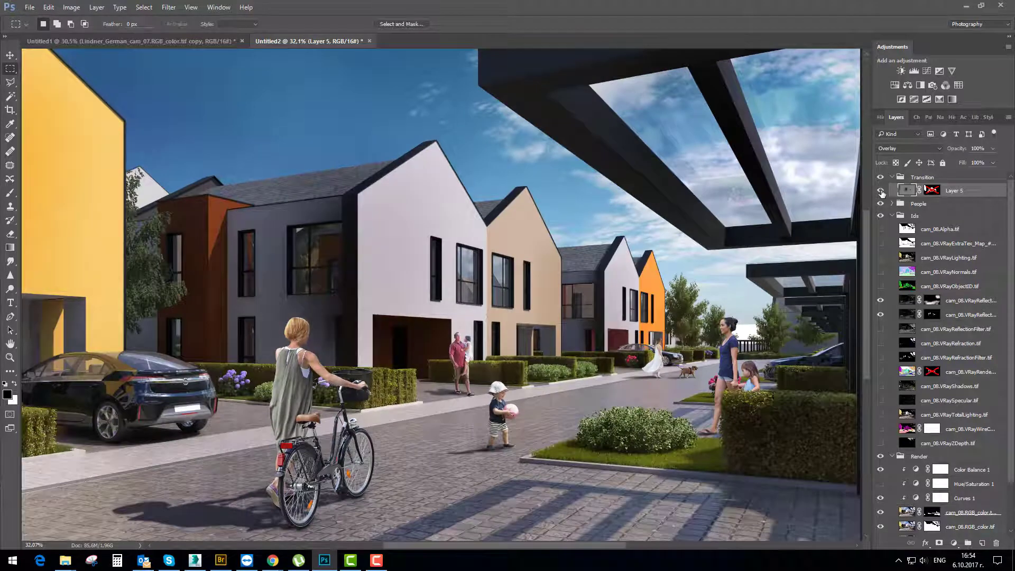
Lighten the grey facade around its large window on Layer 5 with a white 700 px brush at 28% opacity, and re-enable the layer mask
key(b)
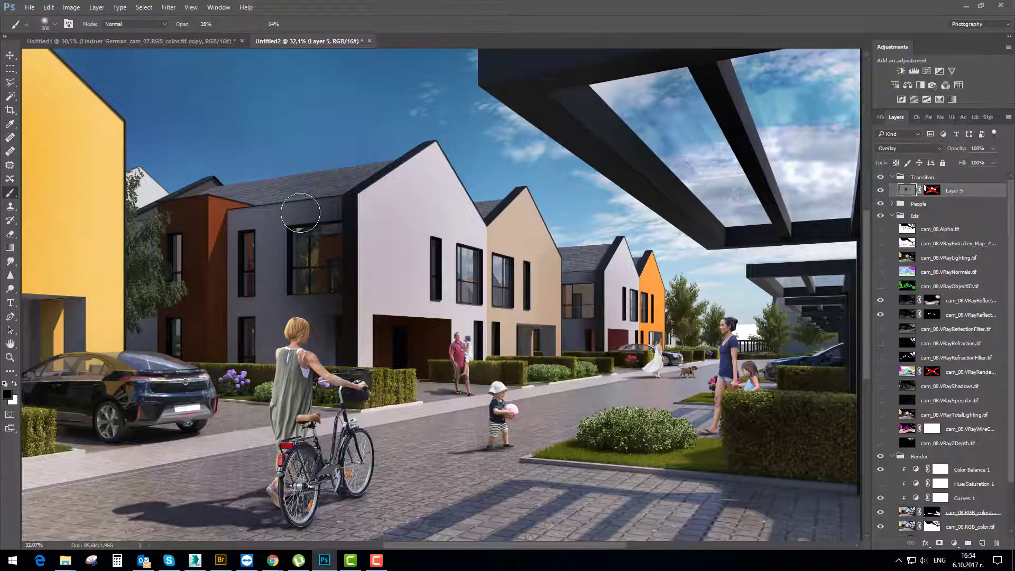
key(x)
mouse_move(335, 193)
mouse_down()
mouse_move(319, 194)
mouse_move(294, 255)
mouse_move(289, 313)
mouse_up()
key(bracketright)
key(bracketright)
key(bracketright)
key(bracketright)
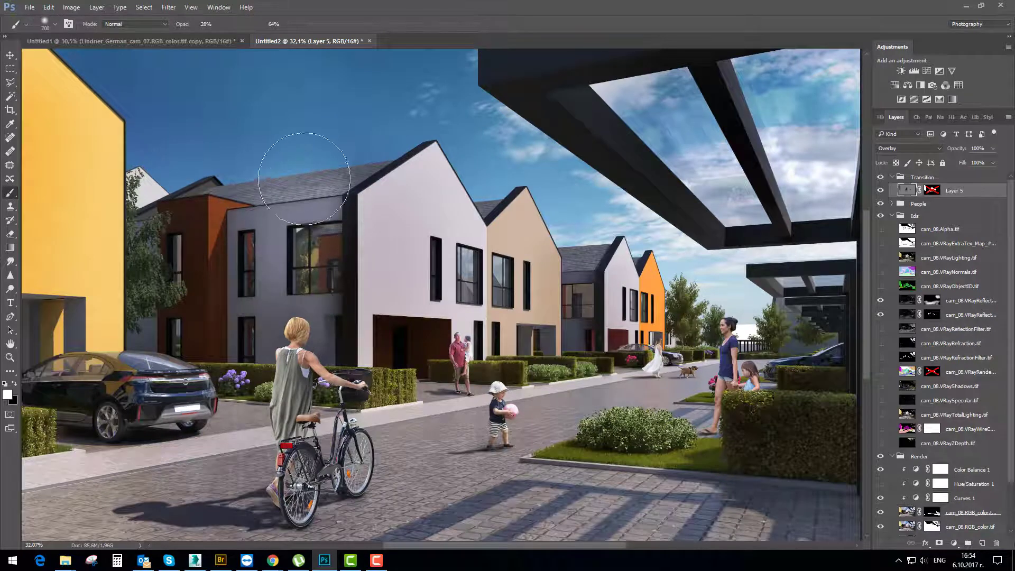
mouse_move(302, 196)
mouse_down()
mouse_move(279, 199)
mouse_move(290, 305)
mouse_move(311, 360)
mouse_up()
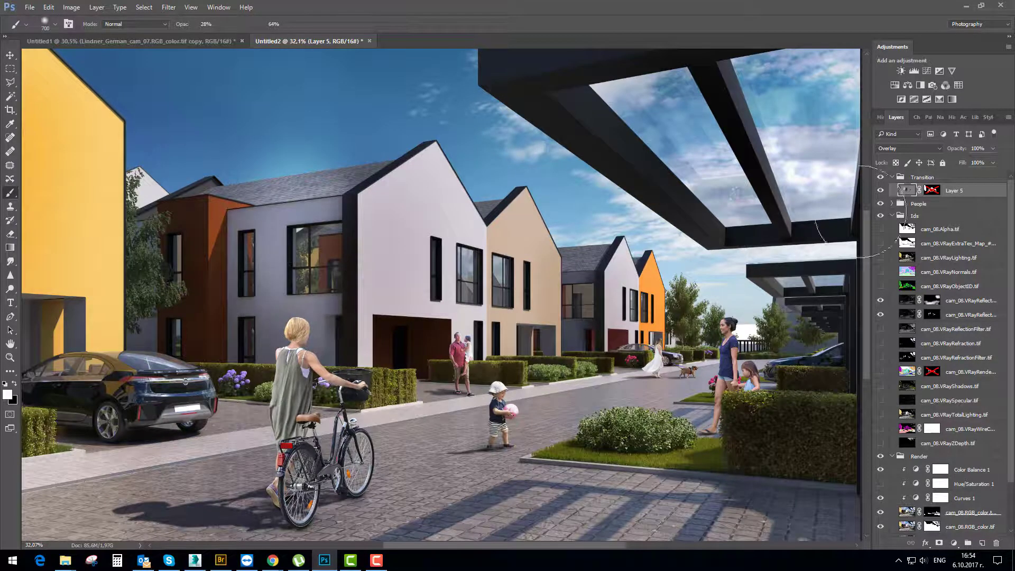
shift+click(932, 192)
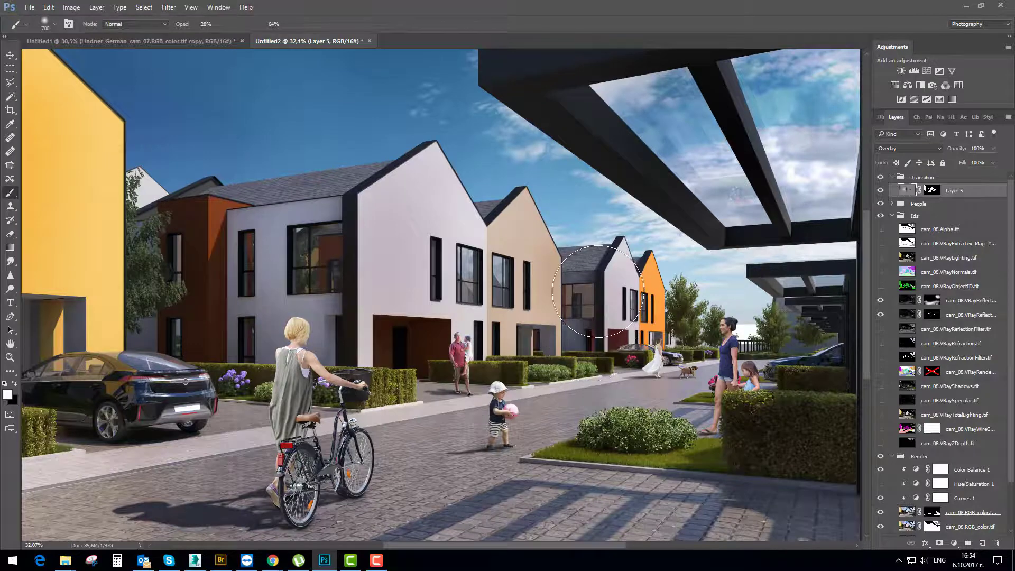
key(bracketleft)
key(bracketleft)
key(bracketleft)
key(bracketleft)
key(bracketleft)
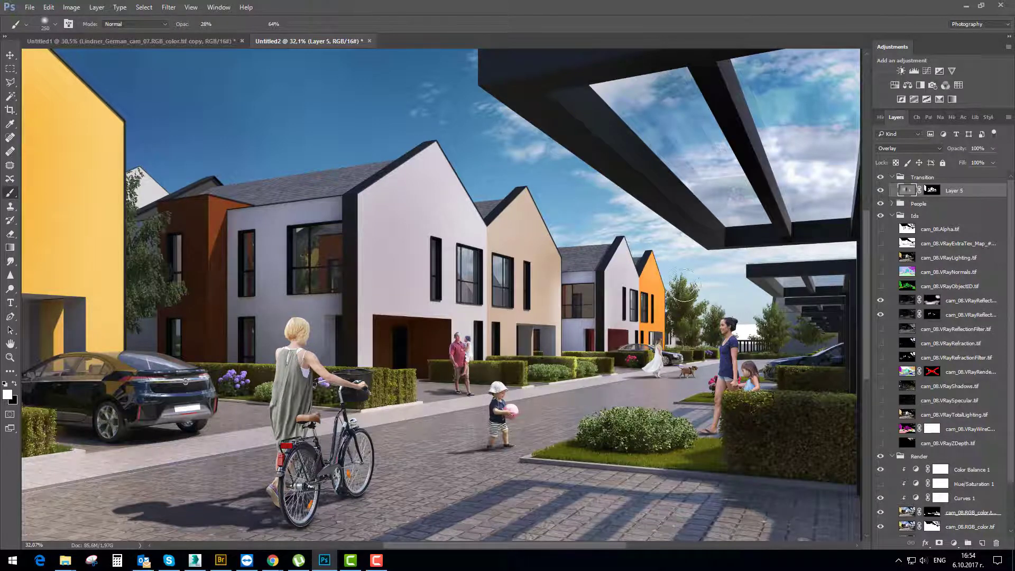
key(bracketright)
key(bracketright)
key(bracketright)
key(bracketright)
key(bracketright)
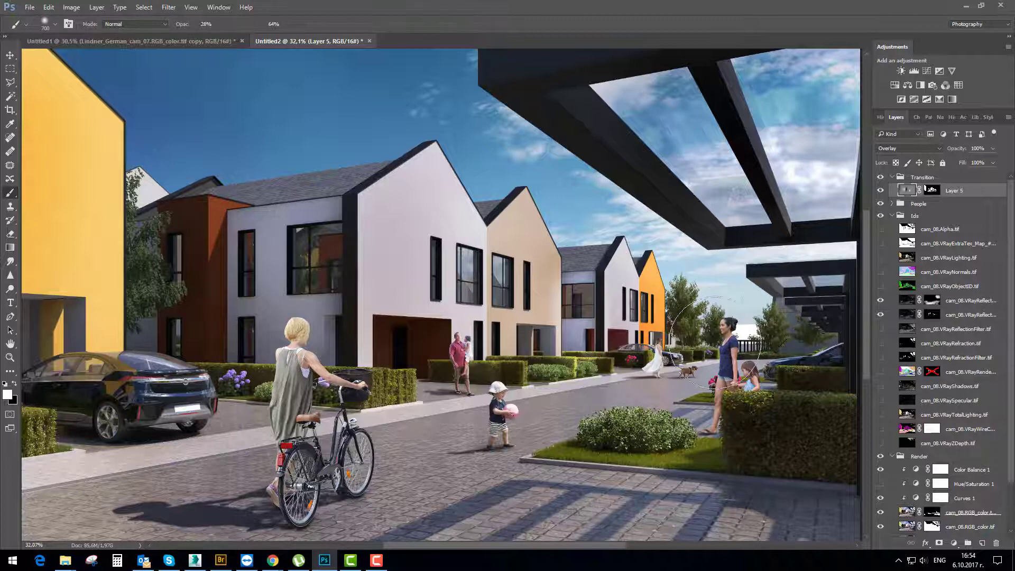
Review the whole image with Layer 5 repeatedly hidden and shown to judge the facade lightening
scroll(693, 377, down, 5)
scroll(690, 379, down, 5)
scroll(682, 383, up, 6)
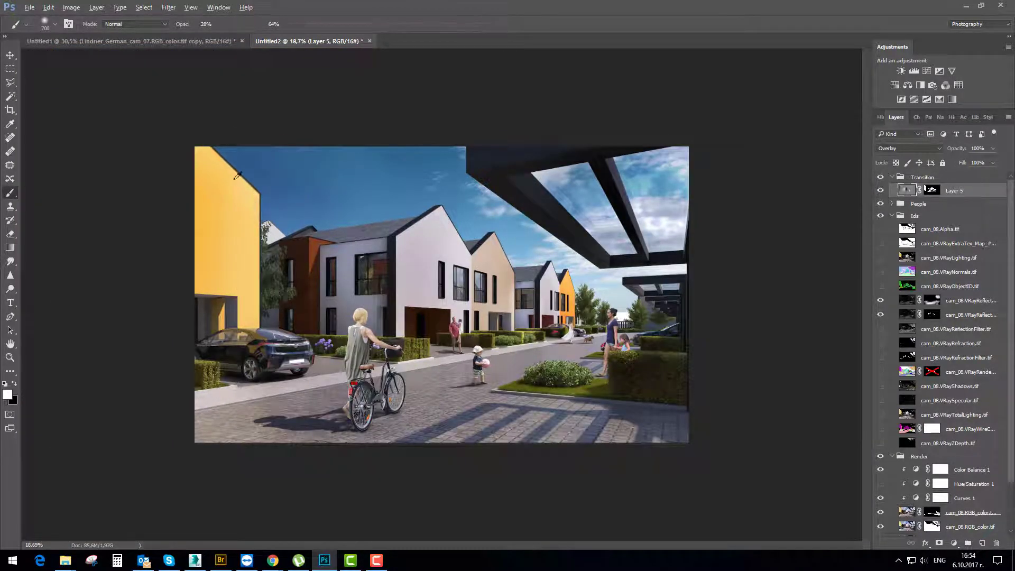
scroll(350, 224, down, 2)
scroll(351, 224, up, 6)
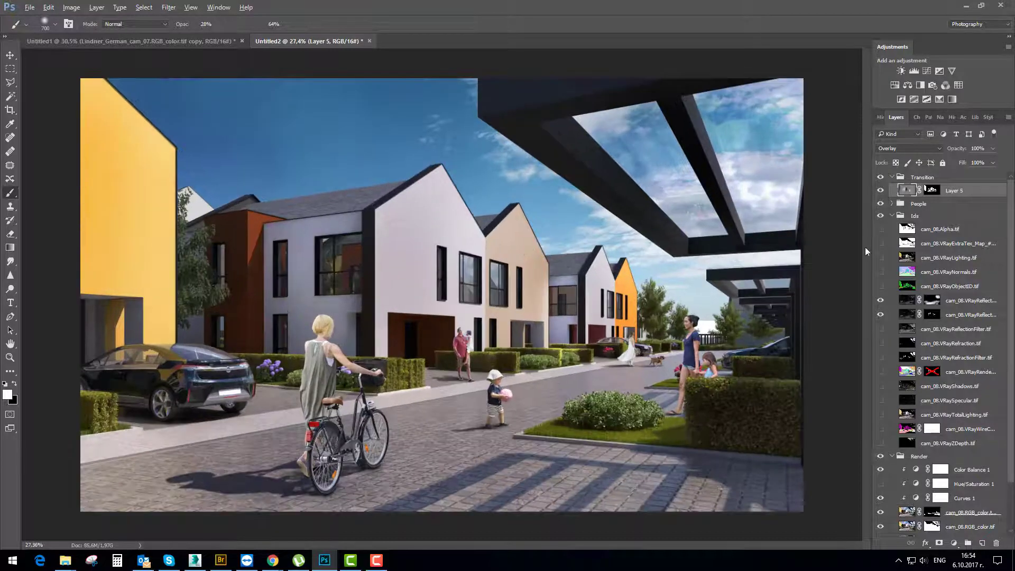
click(881, 191)
click(881, 191)
click(881, 192)
click(881, 192)
click(881, 191)
click(881, 191)
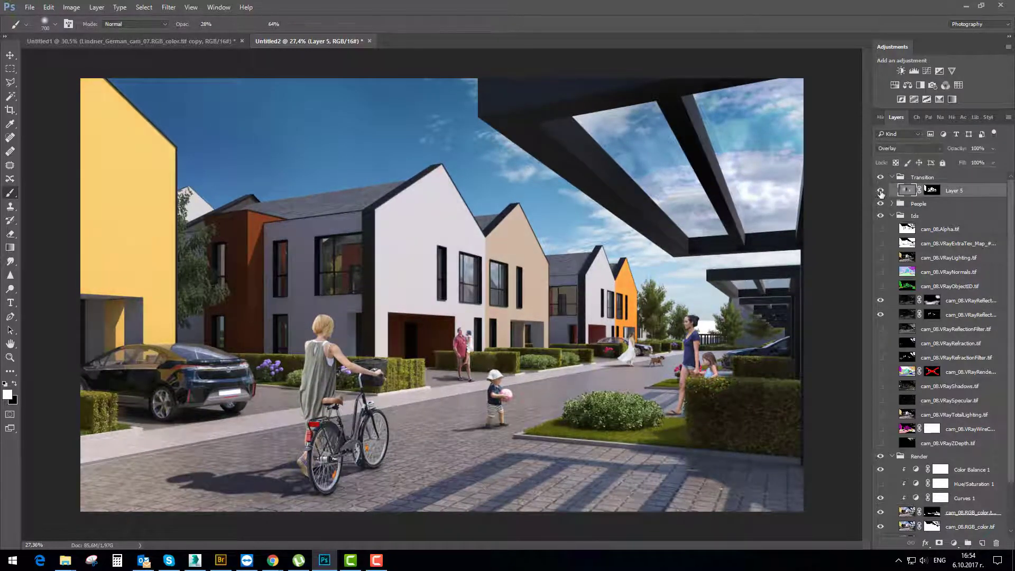
Darken the grey facade around its large window on Layer 5 with a black soft brush of up to 1000 px at 28% opacity
key(x)
mouse_move(319, 253)
mouse_down()
mouse_move(314, 277)
mouse_move(337, 270)
mouse_up()
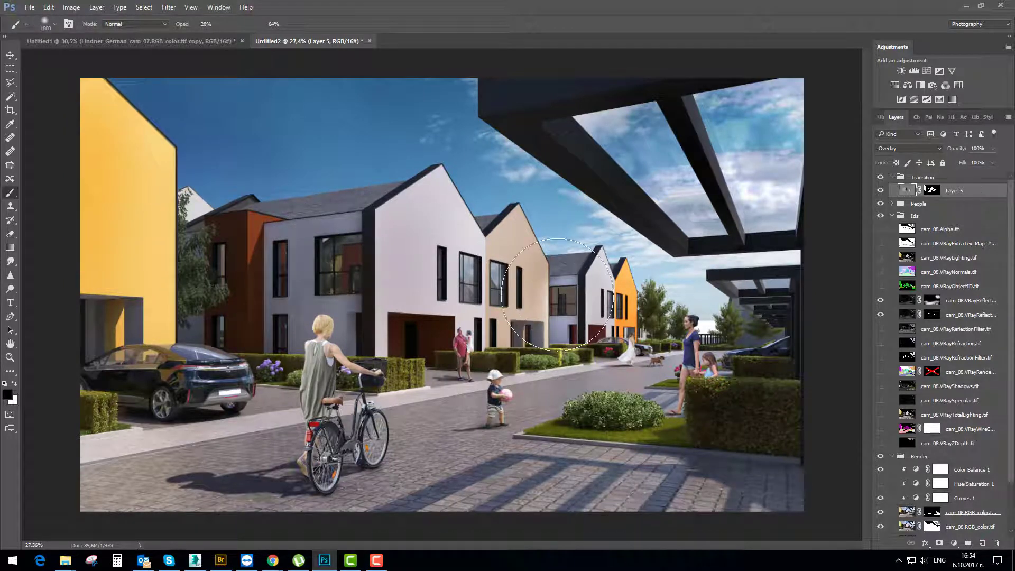
key(bracketleft)
key(bracketleft)
key(bracketright)
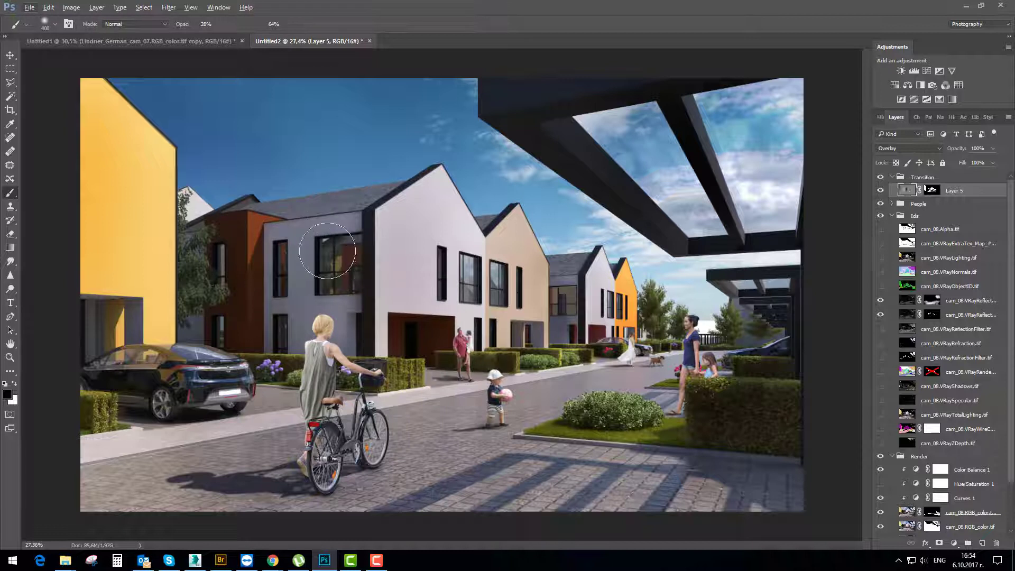
key(bracketright)
key(bracketright)
key(bracketright)
key(bracketright)
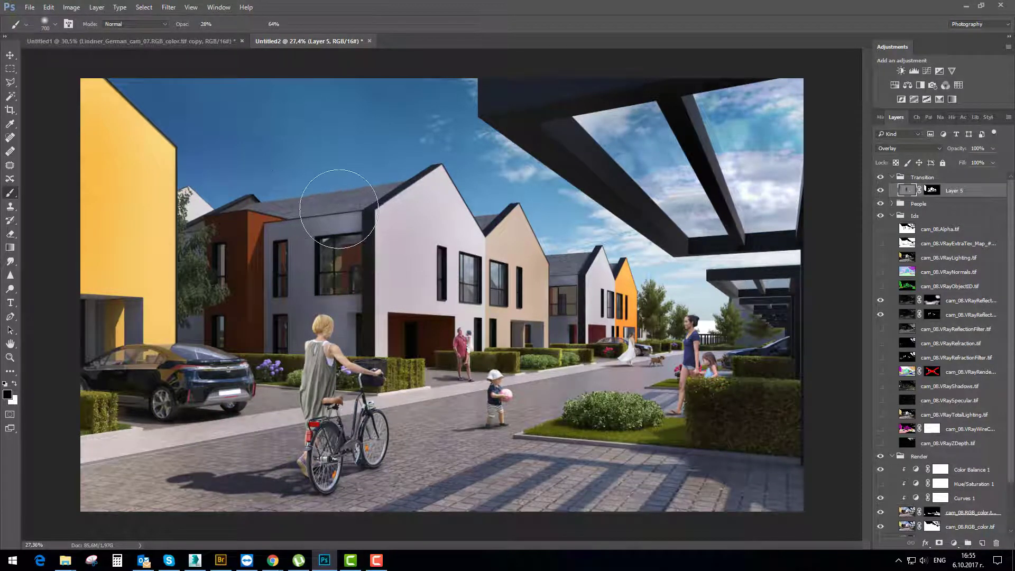
scroll(440, 293, down, 2)
scroll(517, 350, up, 2)
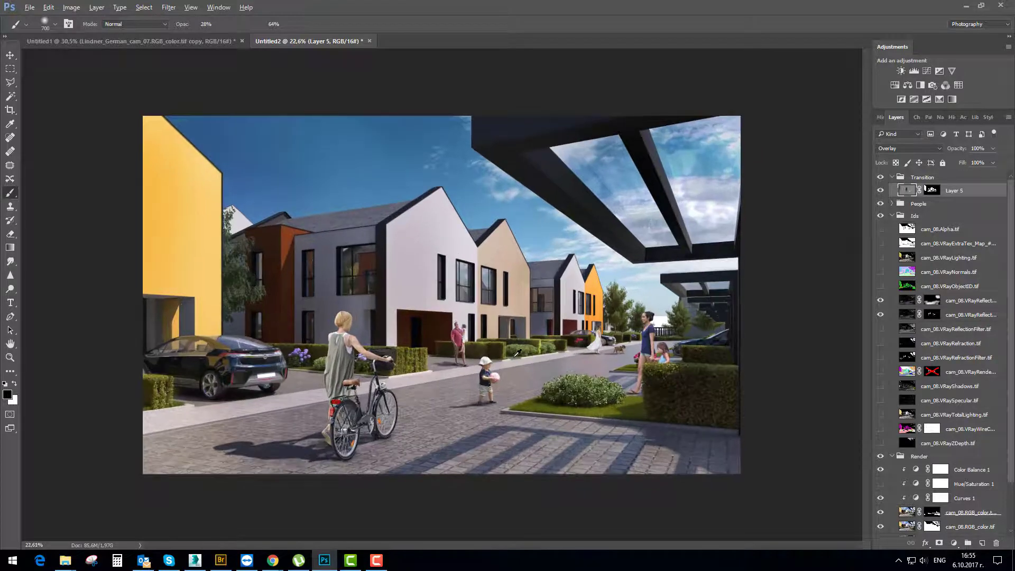
scroll(517, 350, down, 2)
scroll(517, 352, up, 2)
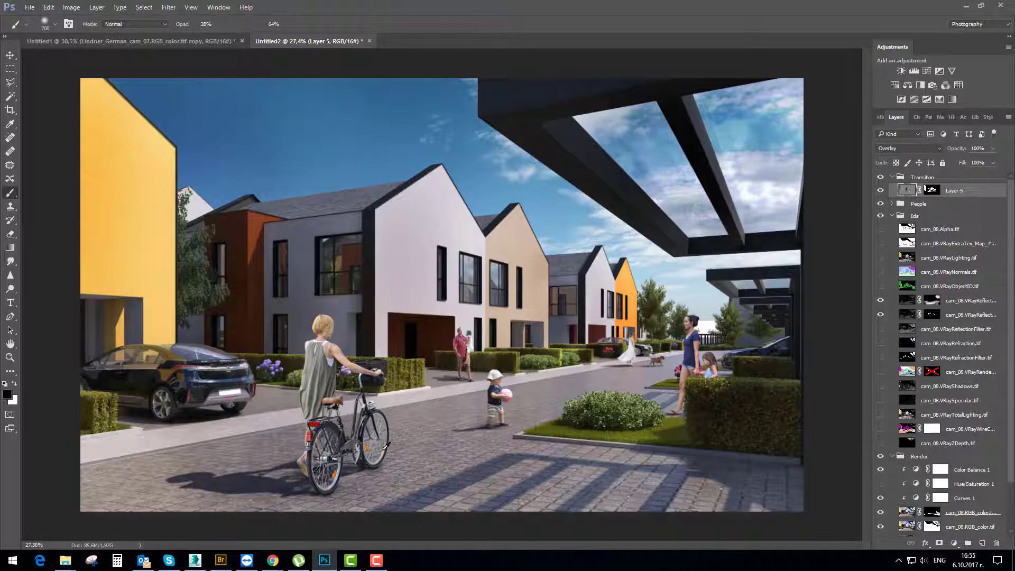
Load the vegetation mask of the upper RGB_color render layer as a selection and add a new layer masked with it above Layer 5
scroll(385, 446, up, 1)
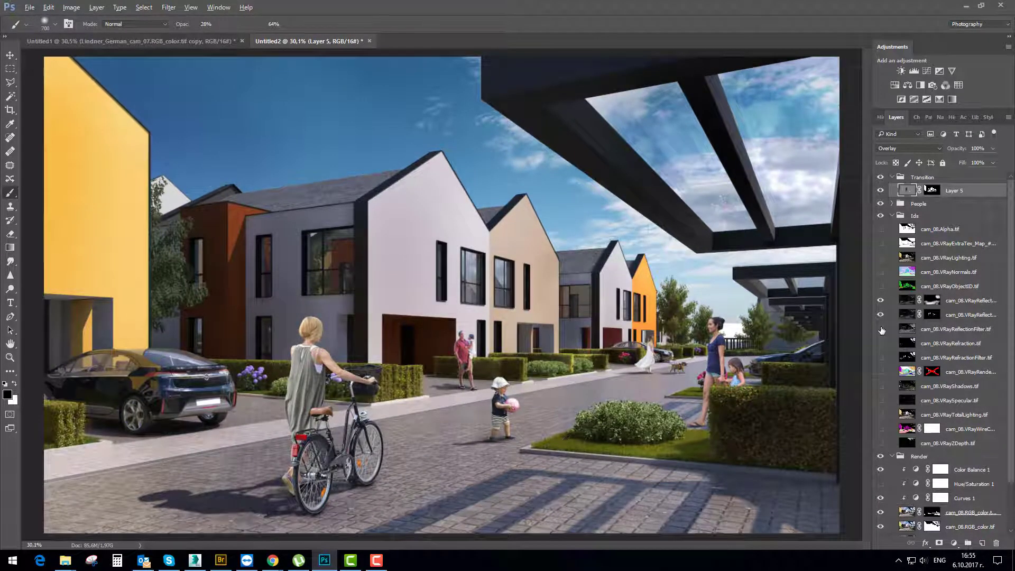
scroll(939, 444, down, 3)
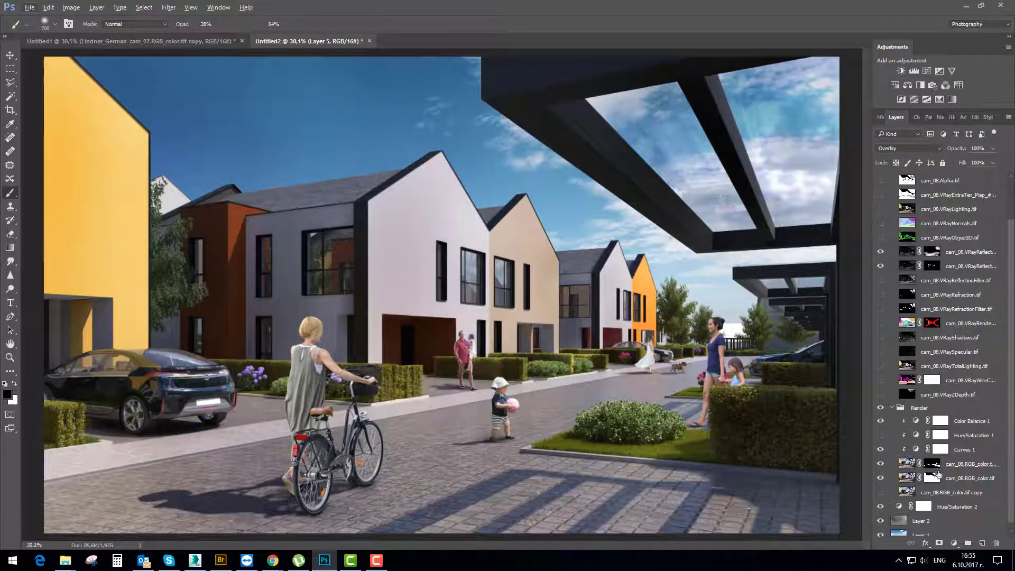
ctrl+click(932, 465)
scroll(939, 468, up, 3)
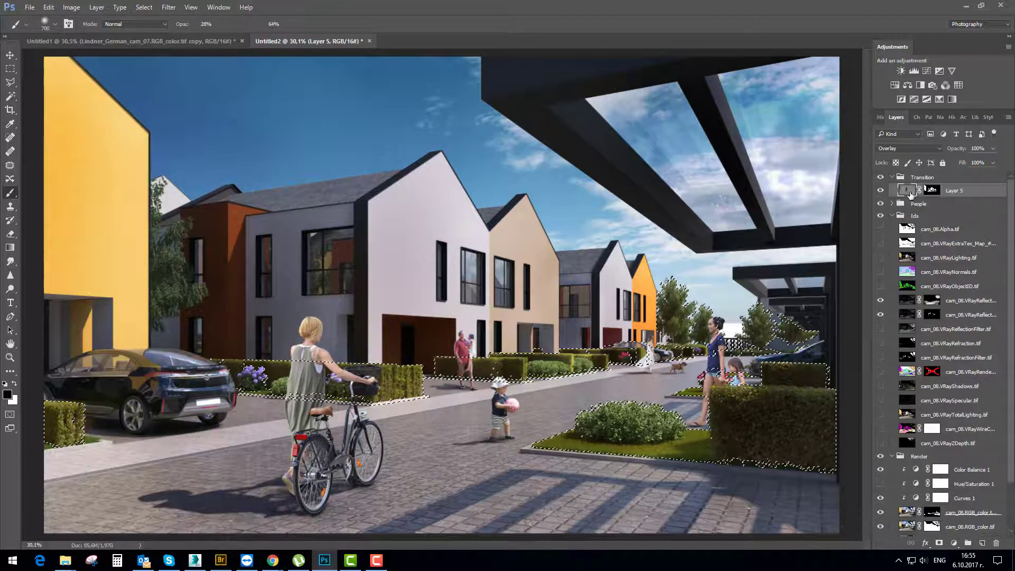
click(983, 544)
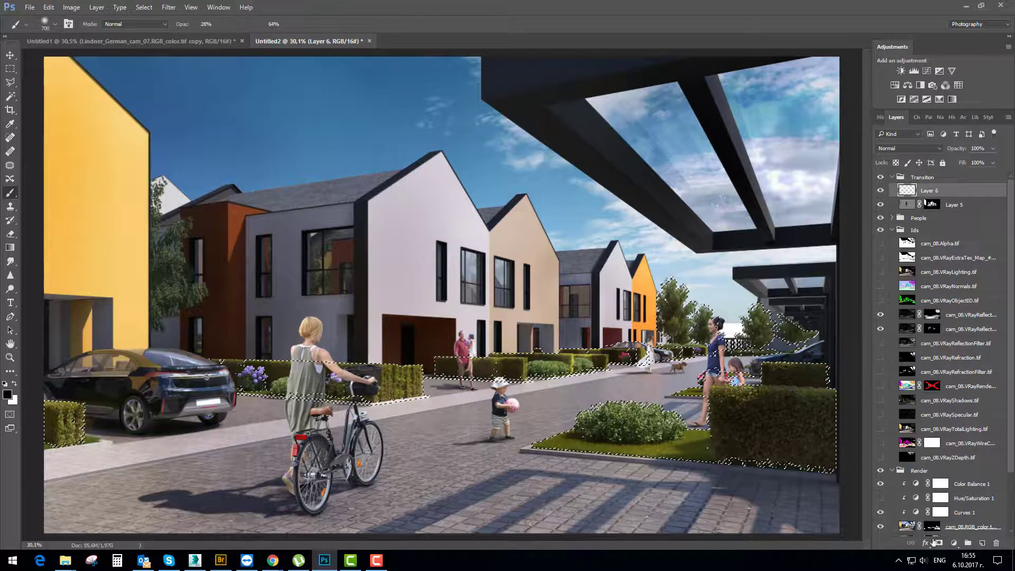
click(909, 192)
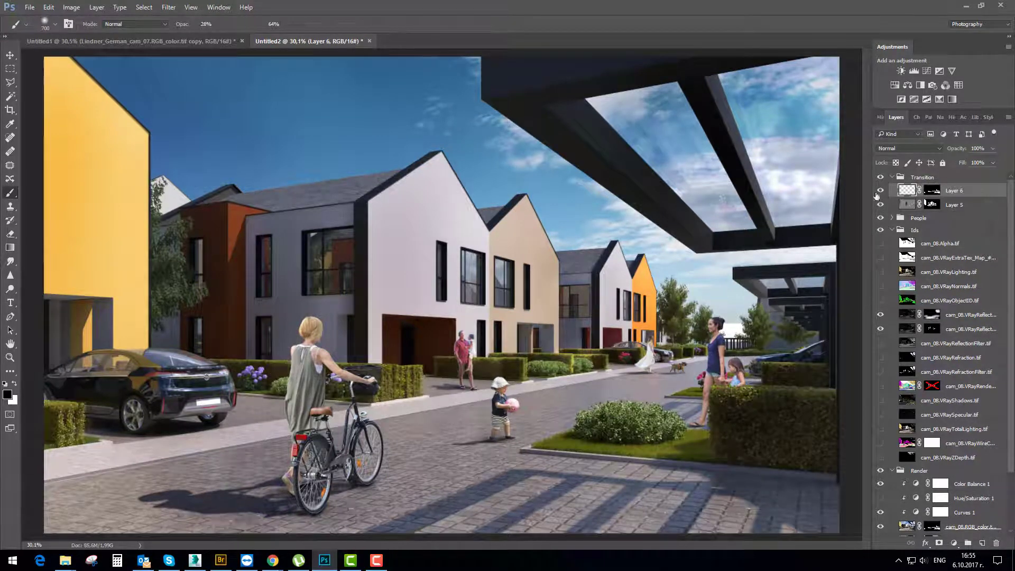
Fill Layer 6 with 50% gray at 100% opacity and set its blending mode to Overlay
key(shift+F5)
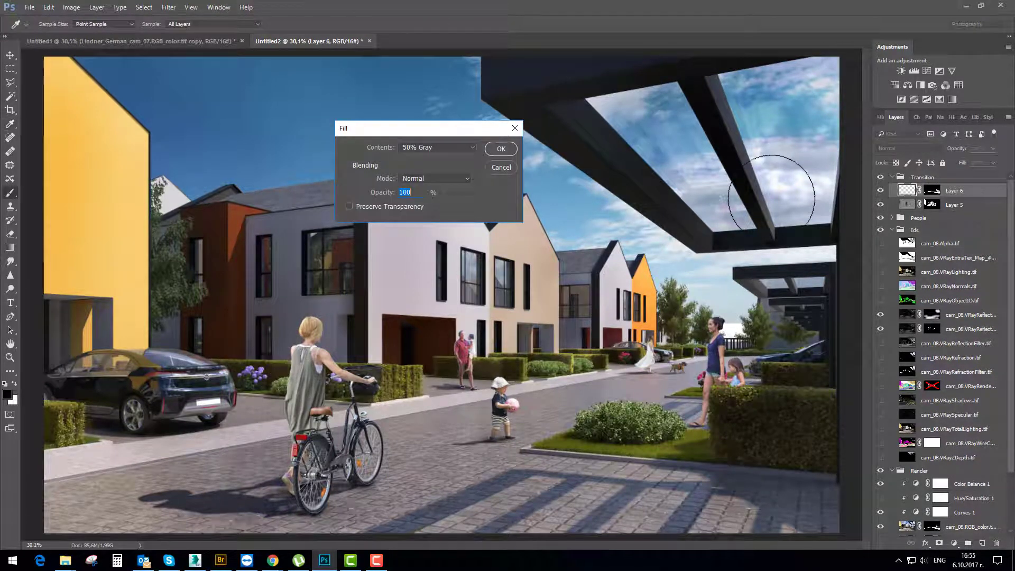
key(Return)
click(902, 150)
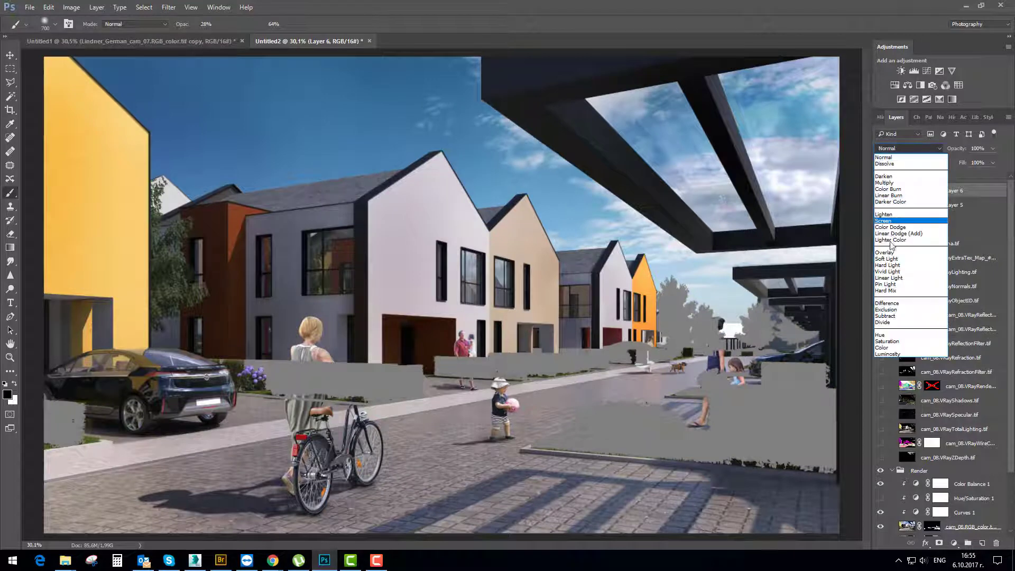
click(898, 242)
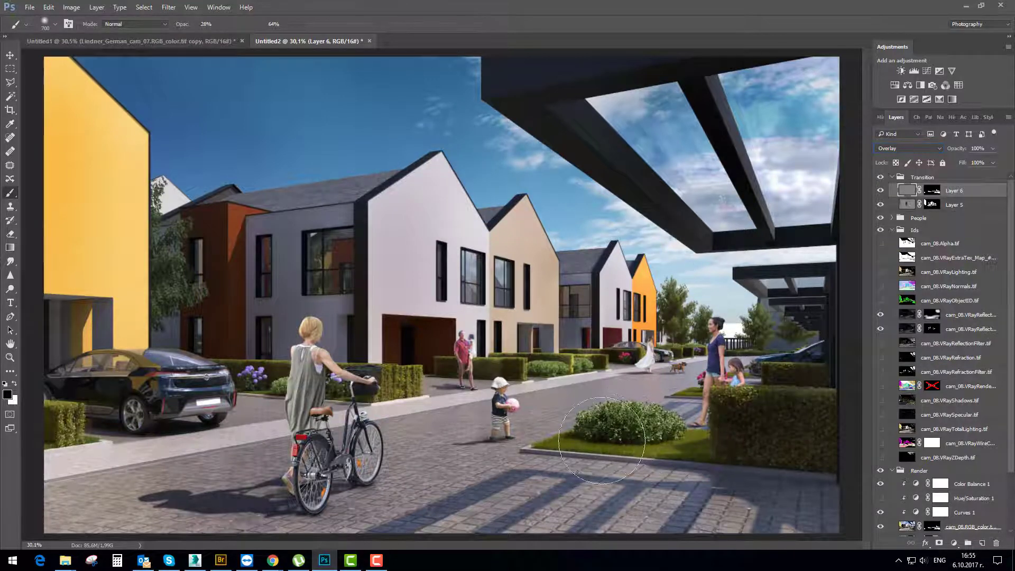
Lighten the hedges, grass, bush and trees on Layer 6 with a white 700 px brush, and compare with the layer hidden and shown
key(x)
mouse_move(776, 472)
mouse_down()
mouse_move(804, 453)
mouse_move(800, 401)
mouse_move(697, 399)
mouse_move(769, 418)
mouse_move(814, 380)
mouse_move(725, 414)
mouse_move(659, 413)
mouse_up()
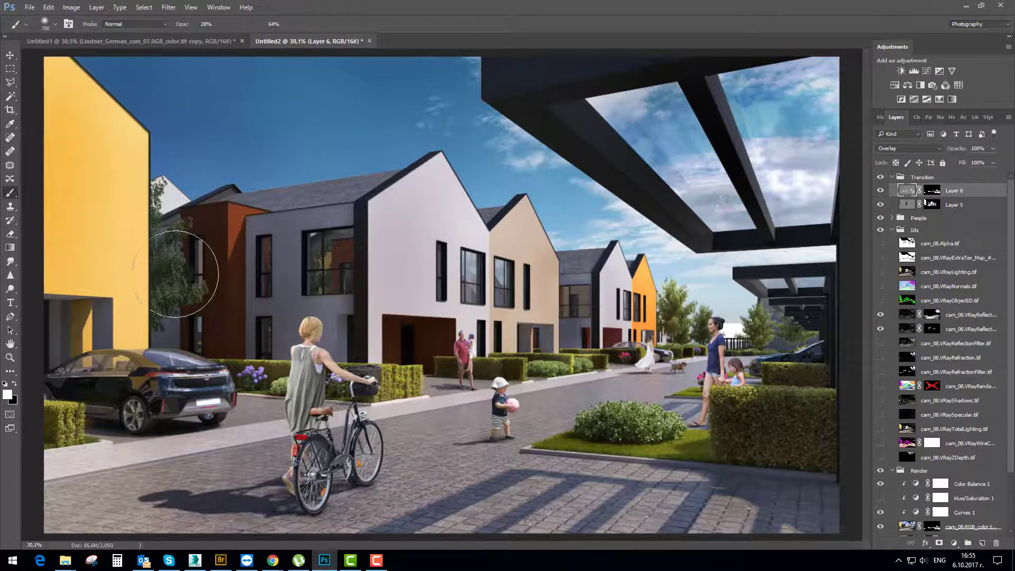
click(883, 193)
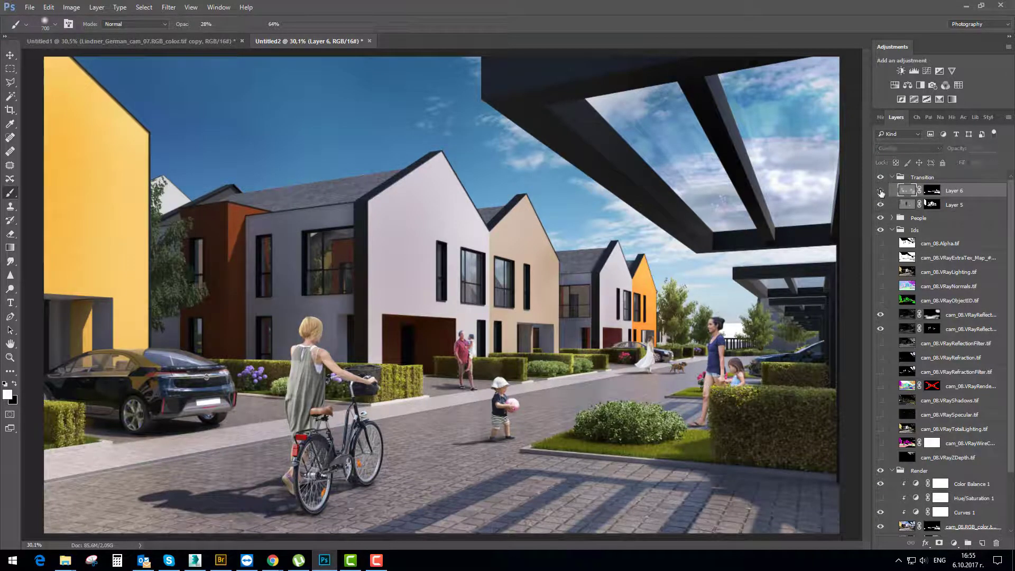
click(881, 192)
click(881, 193)
click(881, 192)
click(880, 192)
click(881, 192)
click(881, 193)
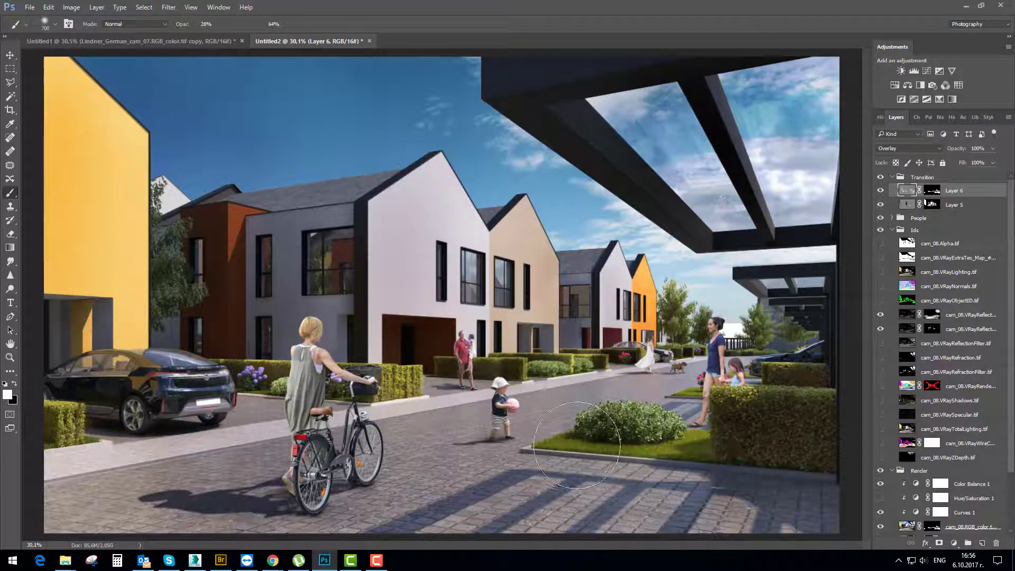
Check the vegetation once more without Layer 6 and reduce that layer's opacity to 64%
click(880, 190)
click(880, 191)
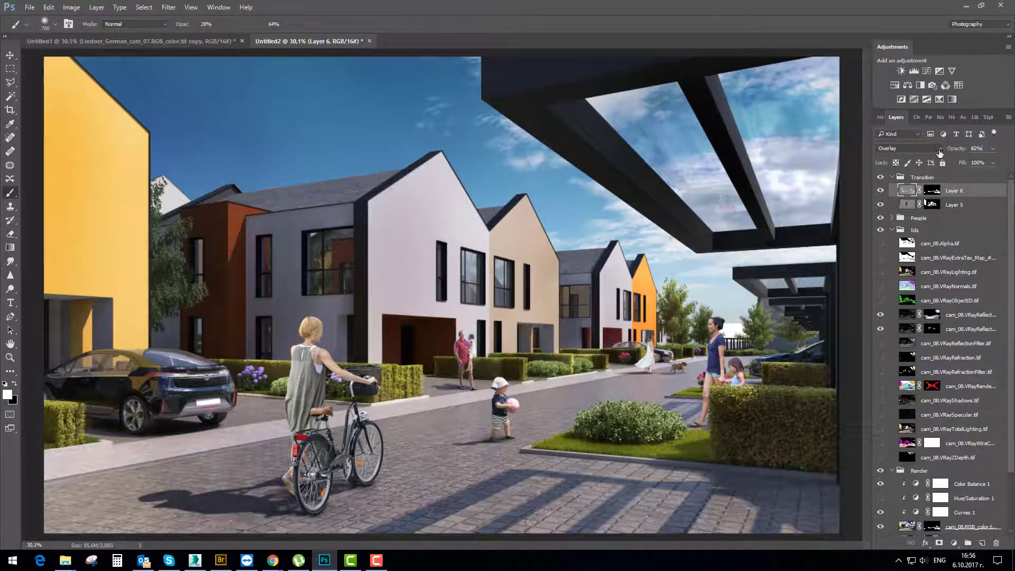
drag(939, 152, 945, 153)
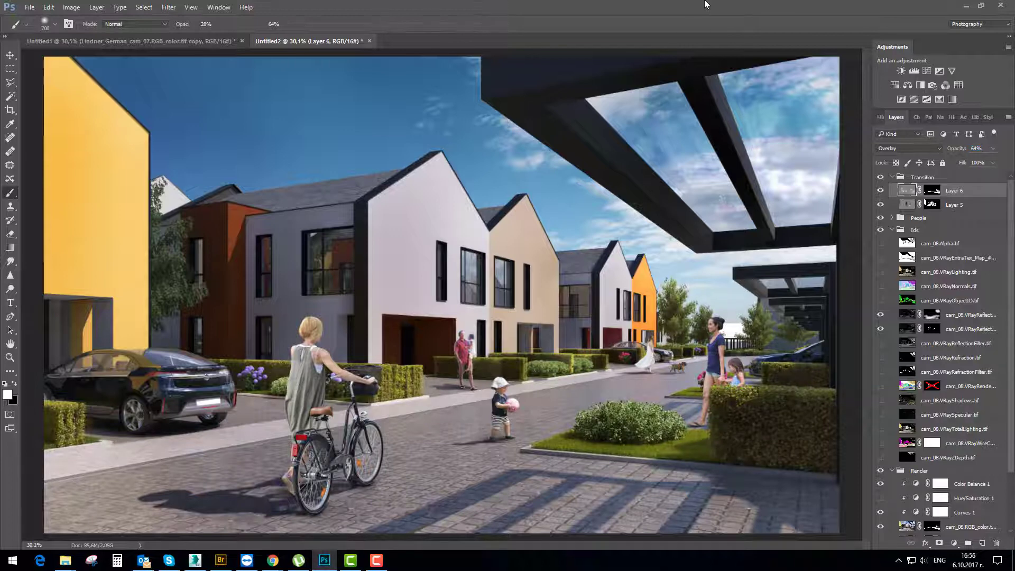
Try to darken the unwanted light area on the cyclist's dress on Layer 6 with a black 150 px brush
scroll(568, 262, down, 6)
scroll(529, 331, up, 5)
scroll(321, 344, up, 12)
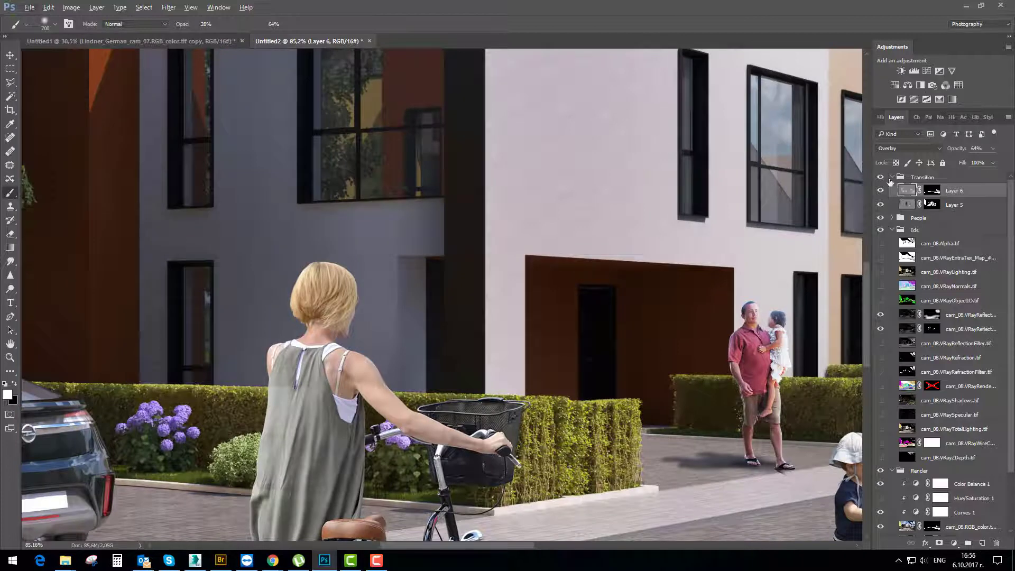
click(881, 190)
click(880, 190)
key(bracketleft)
key(bracketleft)
key(bracketleft)
key(bracketleft)
key(bracketleft)
key(bracketleft)
key(bracketleft)
key(bracketleft)
key(x)
mouse_move(299, 401)
mouse_down()
mouse_move(310, 377)
mouse_move(317, 408)
mouse_move(318, 392)
mouse_move(305, 394)
mouse_move(292, 465)
mouse_move(293, 429)
mouse_move(308, 444)
mouse_move(329, 422)
mouse_move(317, 373)
mouse_move(306, 401)
mouse_up()
key(x)
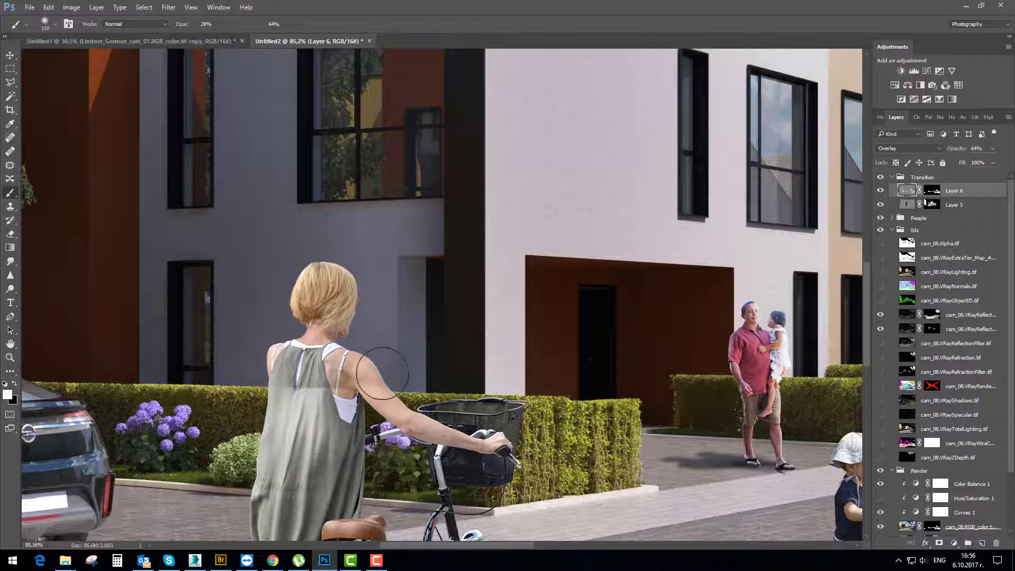
click(881, 191)
click(881, 191)
Collapse the Ids group, expand the People group and identify the layer of the woman with the bicycle by toggling its visibility
scroll(928, 258, down, 3)
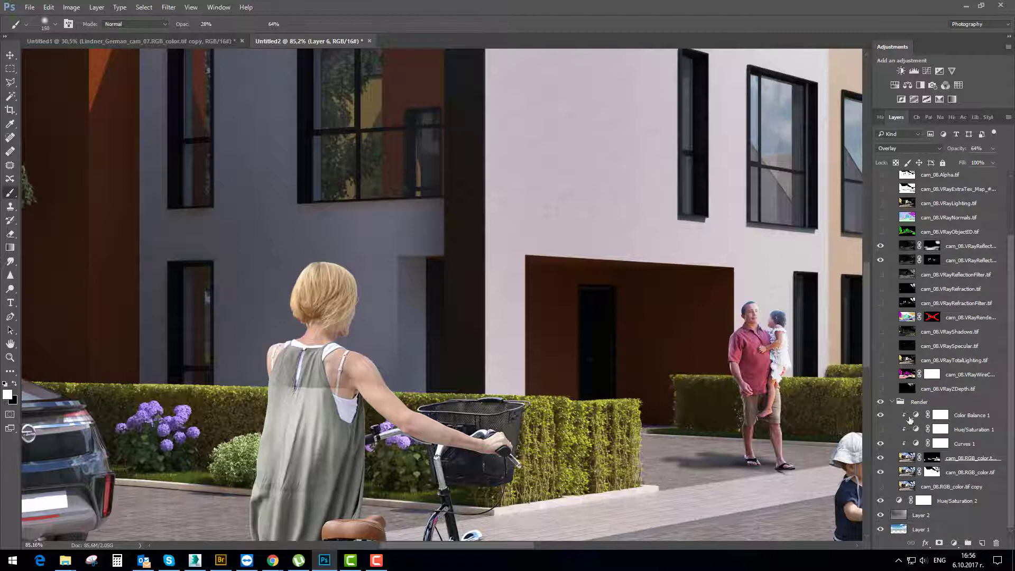
scroll(915, 235, up, 3)
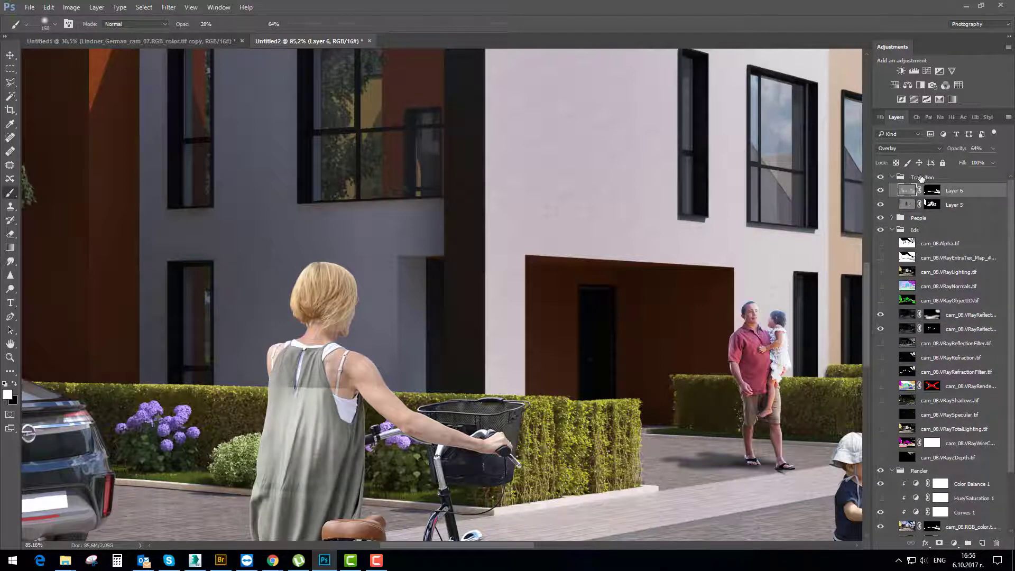
scroll(900, 328, down, 3)
scroll(911, 235, up, 3)
click(893, 230)
click(892, 219)
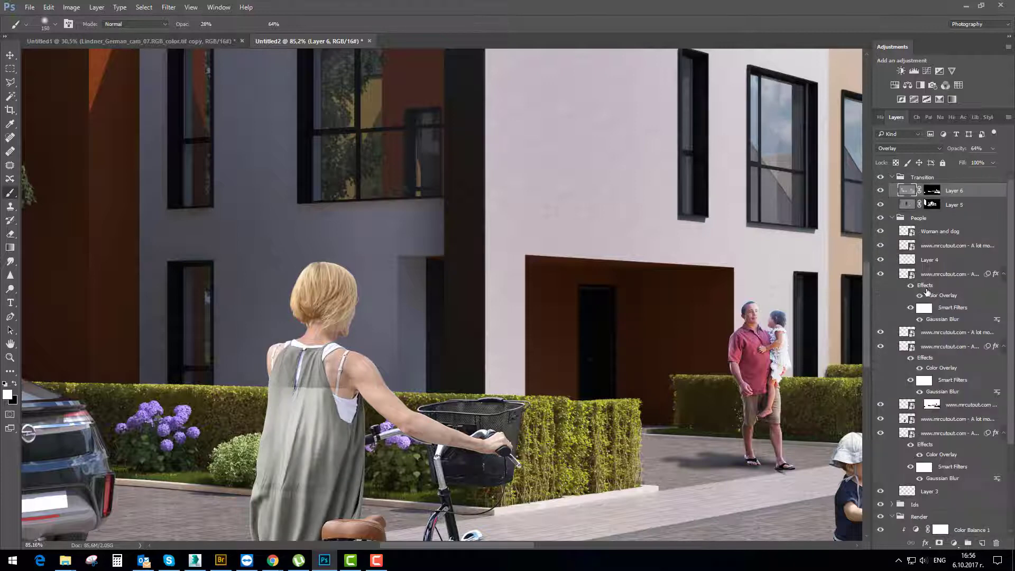
scroll(929, 292, down, 2)
scroll(917, 363, down, 3)
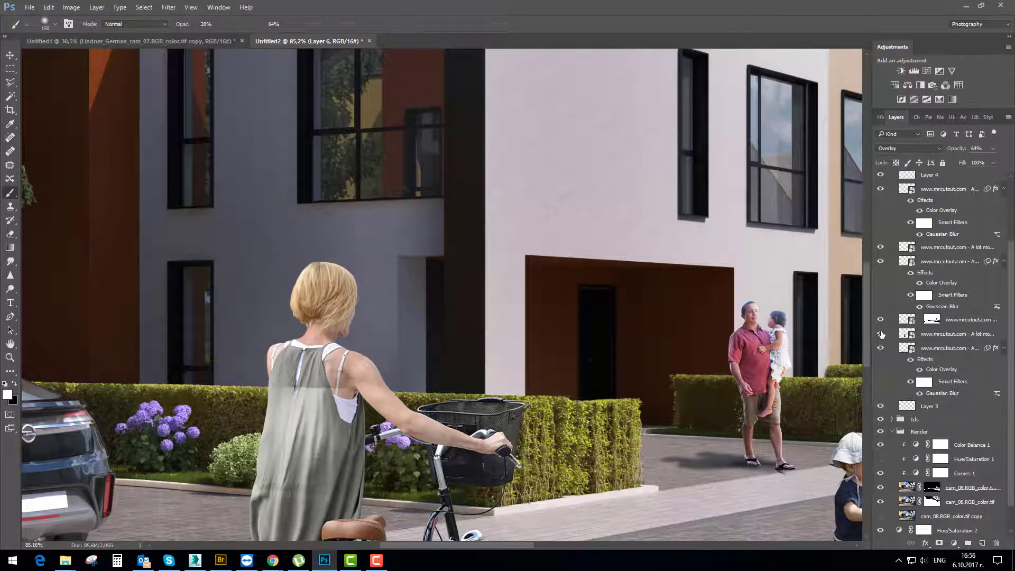
click(881, 334)
click(881, 333)
Load the outline of the woman with the bicycle as a selection, delete that area from Layer 6 and clear the selection
ctrl+click(907, 334)
scroll(920, 265, up, 5)
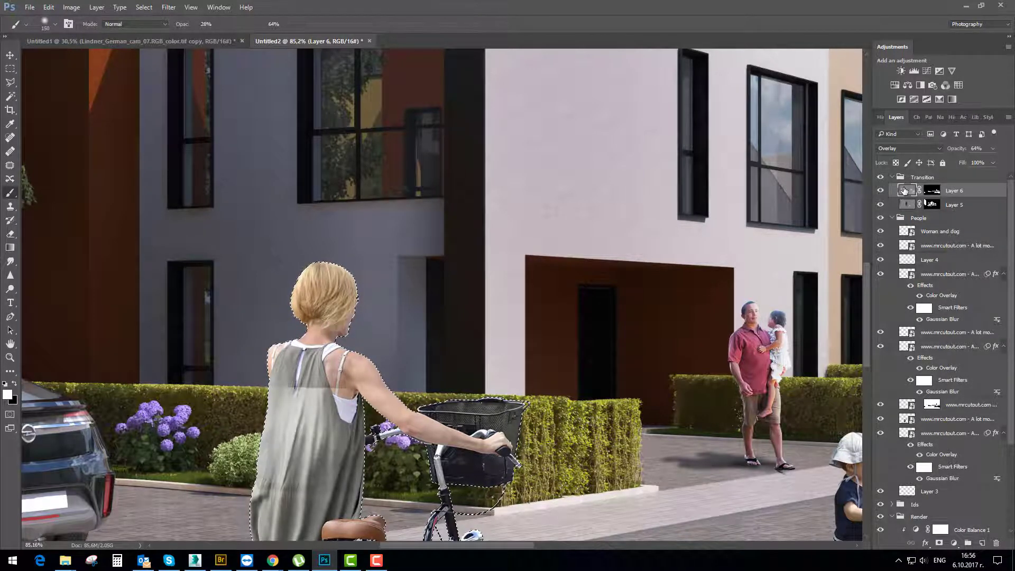
key(Delete)
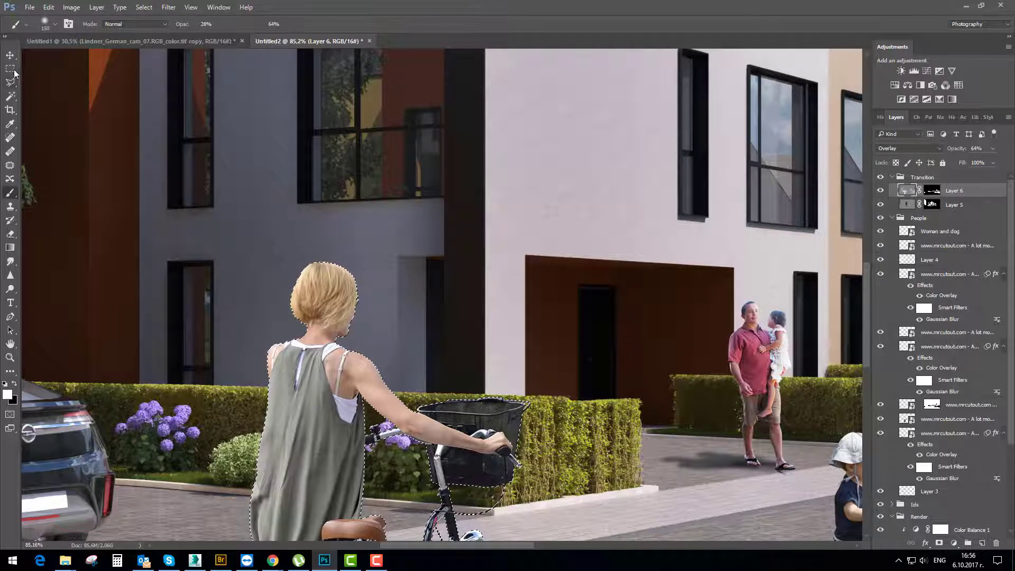
key(ctrl+d)
click(11, 70)
scroll(451, 212, down, 5)
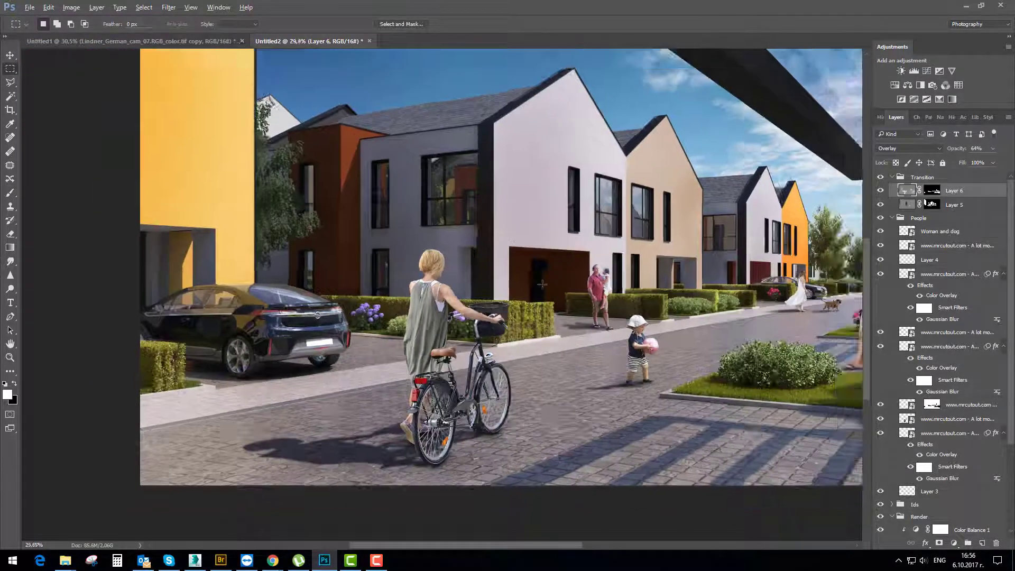
scroll(542, 284, down, 1)
scroll(336, 373, up, 1)
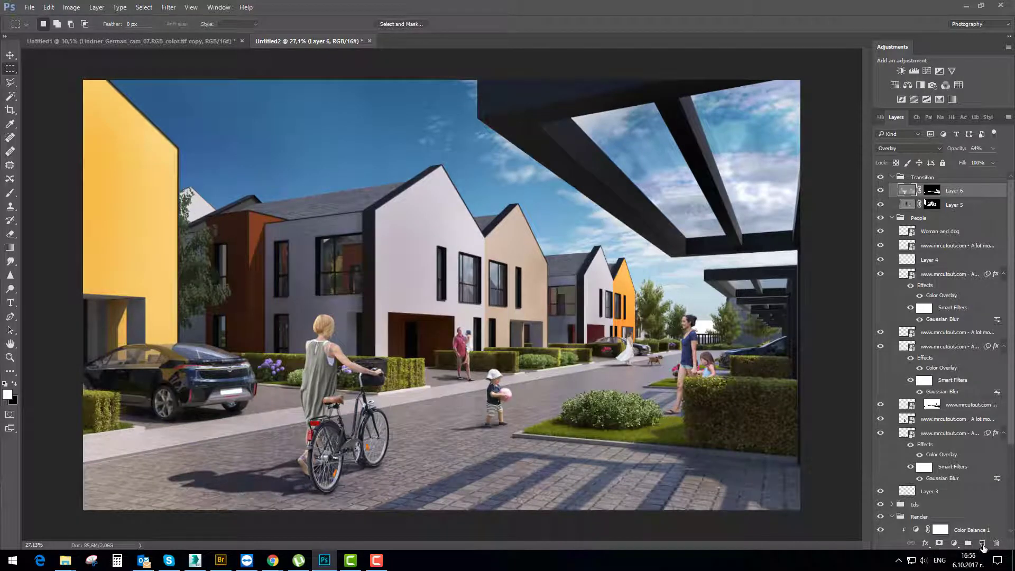
Add a new layer above Layer 6 and fill it with 50% gray at 100% opacity
click(982, 543)
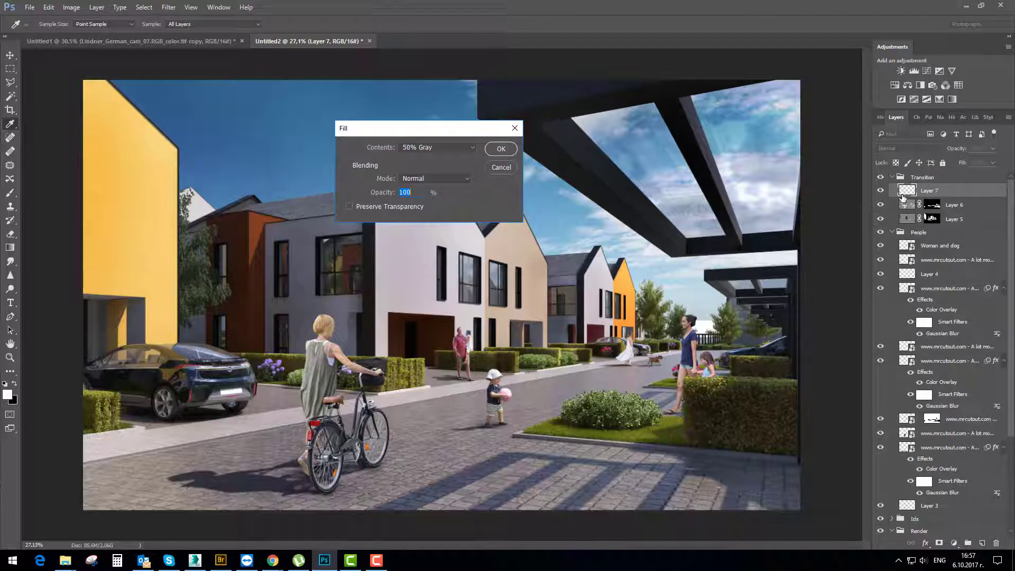
key(Return)
key(m)
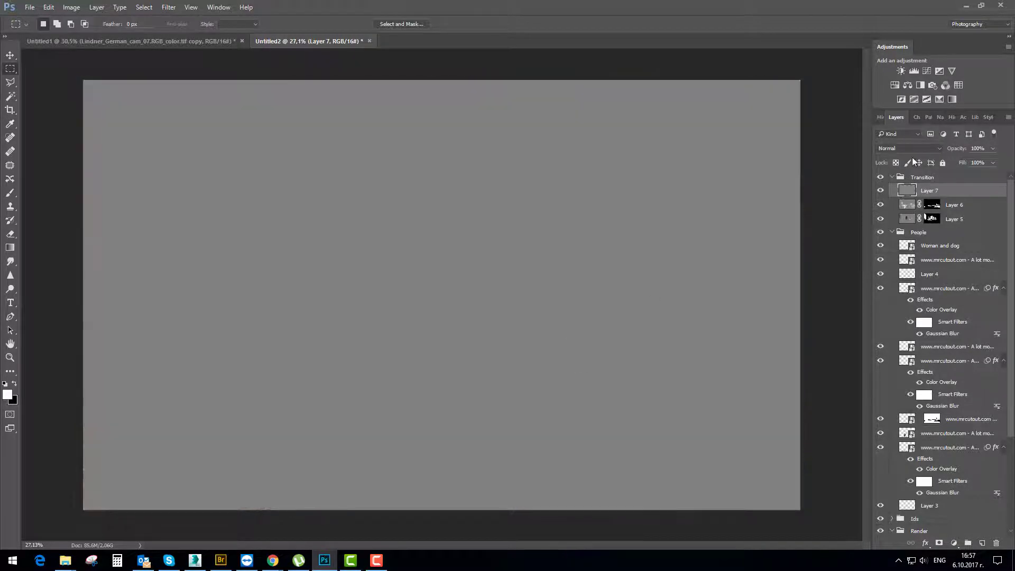
Set Layer 7 to Overlay blending and darken the street foreground and the lower corners of the image with a black 1300 px brush
click(910, 148)
click(909, 250)
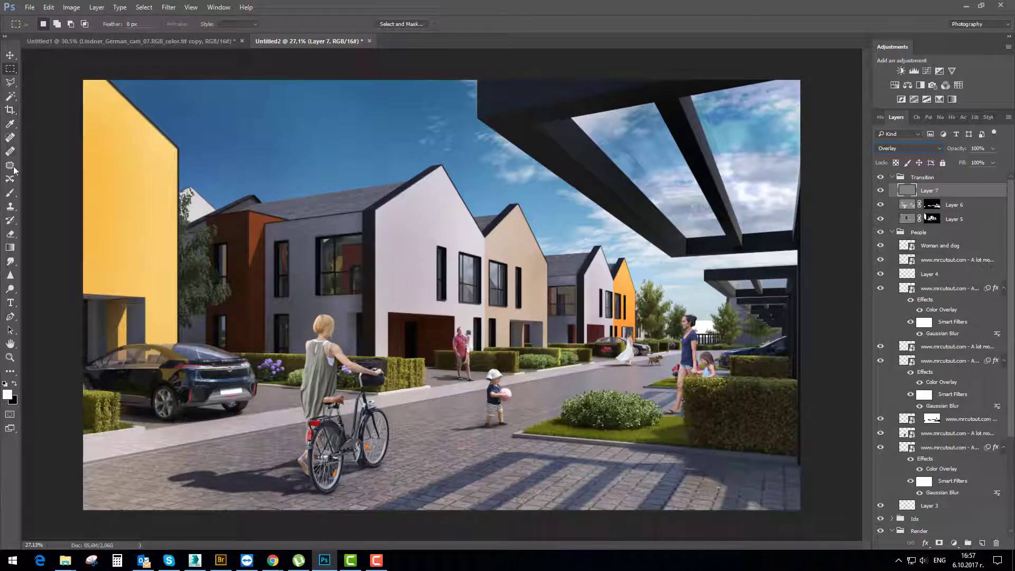
click(9, 194)
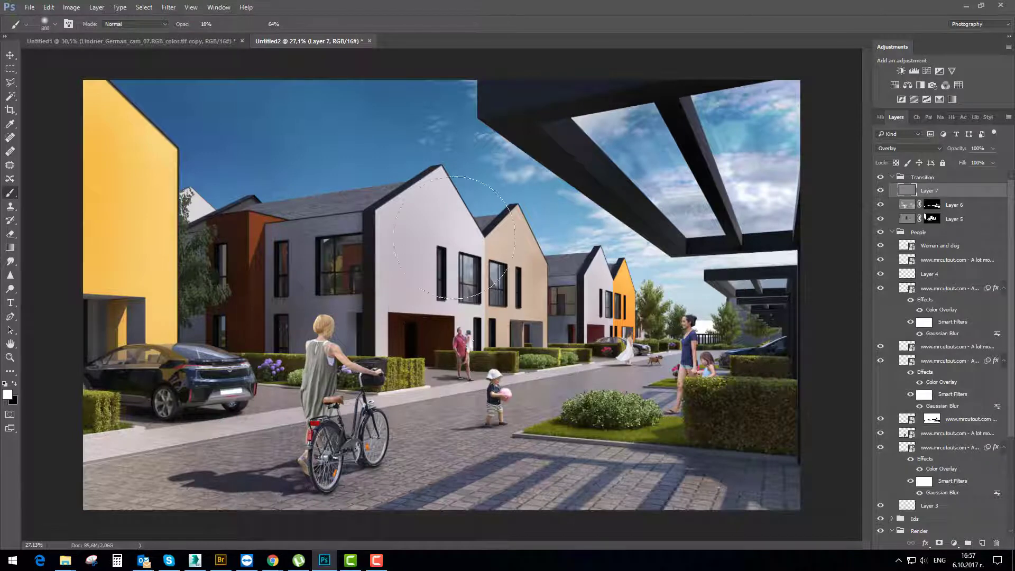
key(bracketright)
key(bracketright)
key(bracketright)
key(bracketright)
key(bracketright)
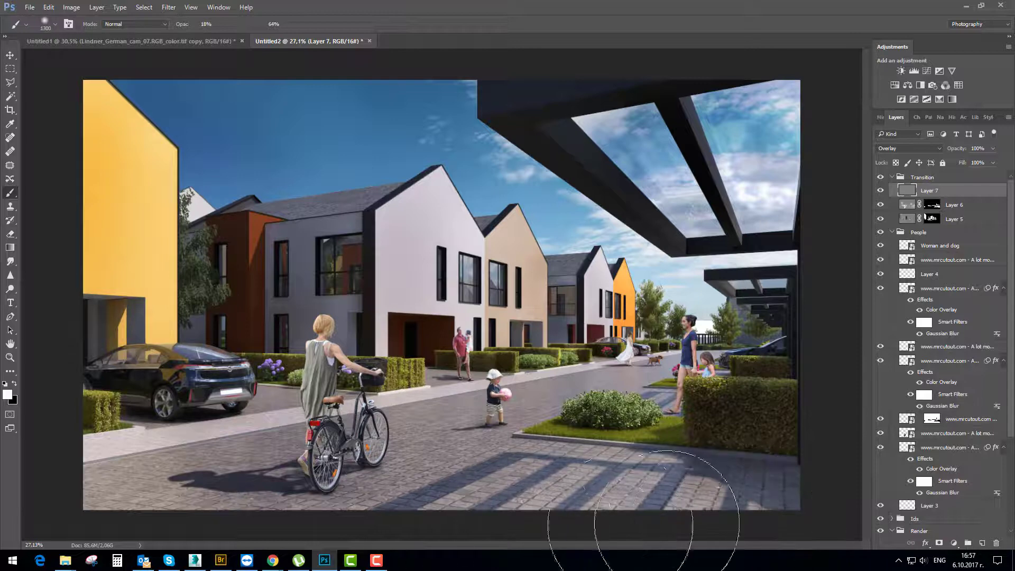
key(x)
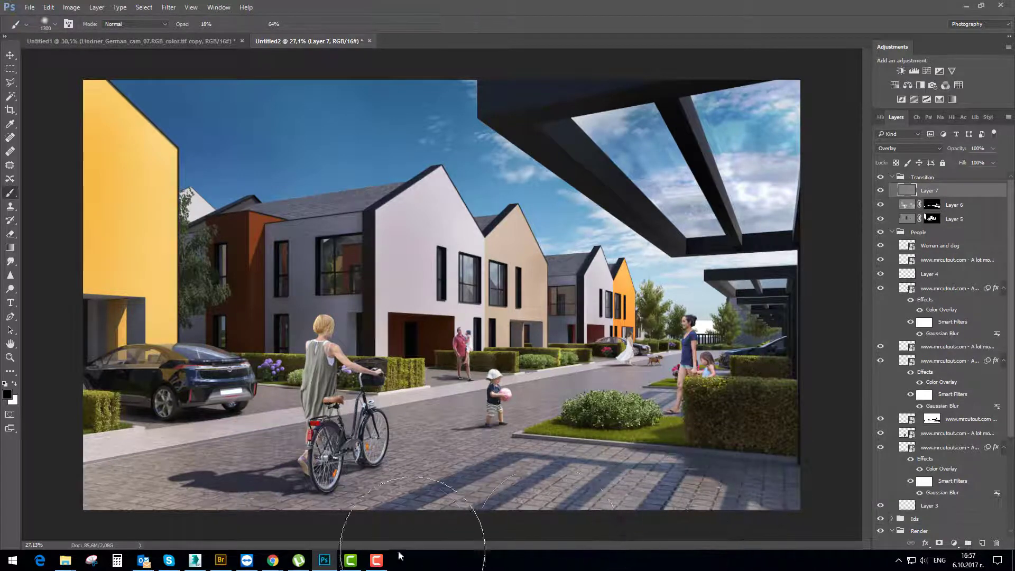
mouse_move(413, 548)
mouse_down()
mouse_move(589, 534)
mouse_move(135, 526)
mouse_move(744, 533)
mouse_move(688, 539)
mouse_up()
scroll(541, 445, down, 1)
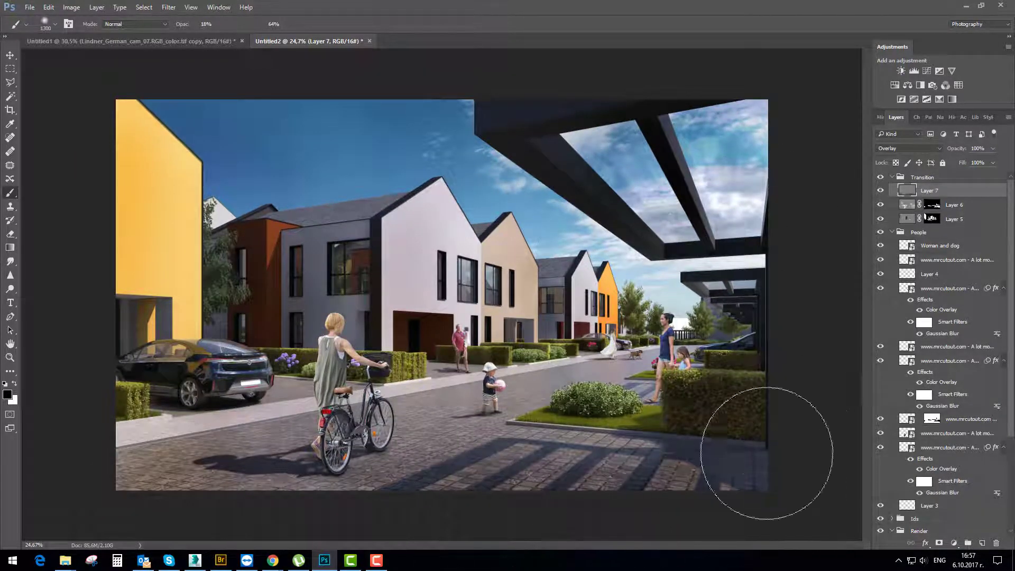
drag(766, 453, 793, 377)
drag(127, 512, 413, 499)
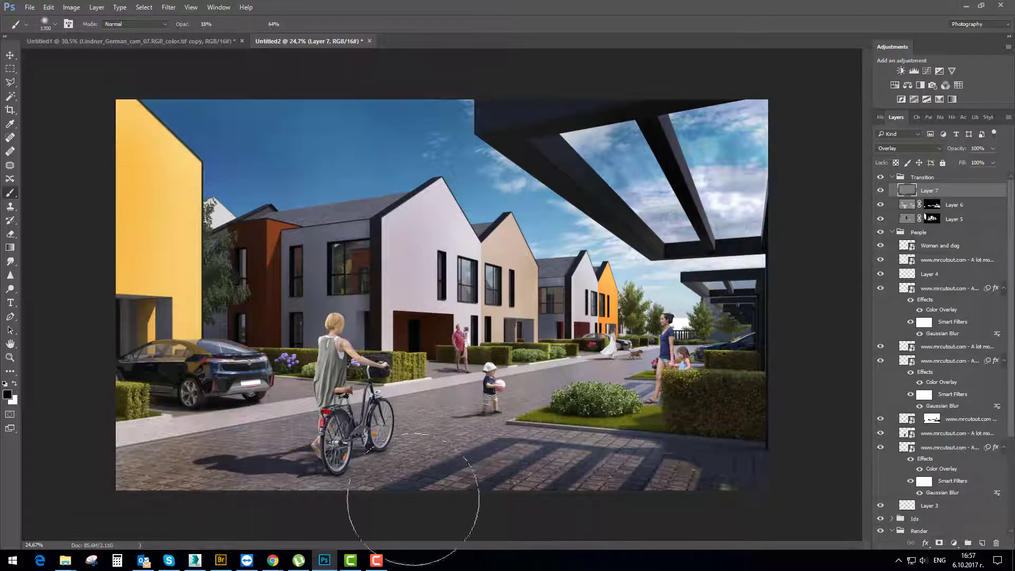
scroll(414, 499, down, 2)
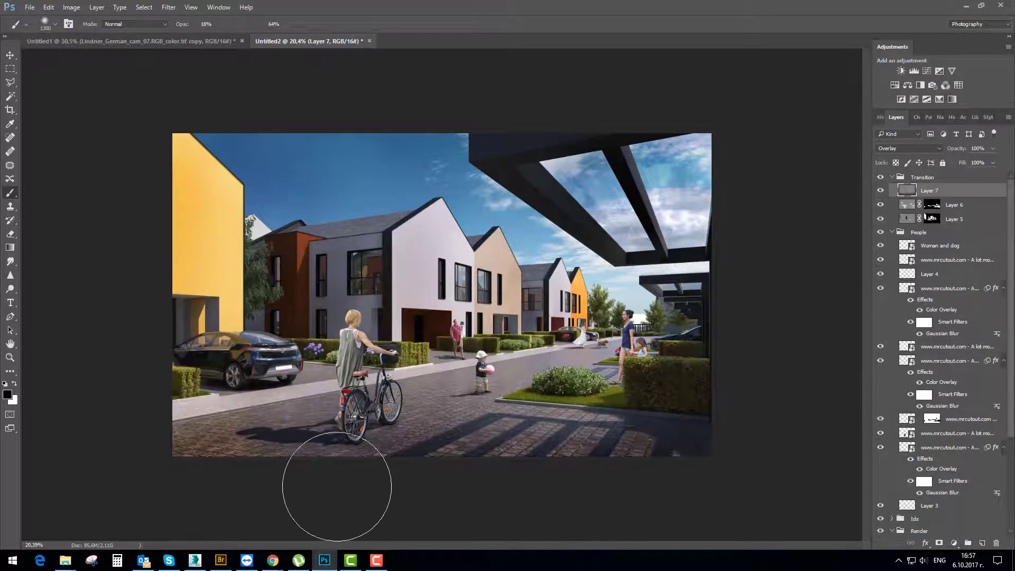
Compare the image with and without Layer 7, and reduce the layer's opacity to 91%
key(x)
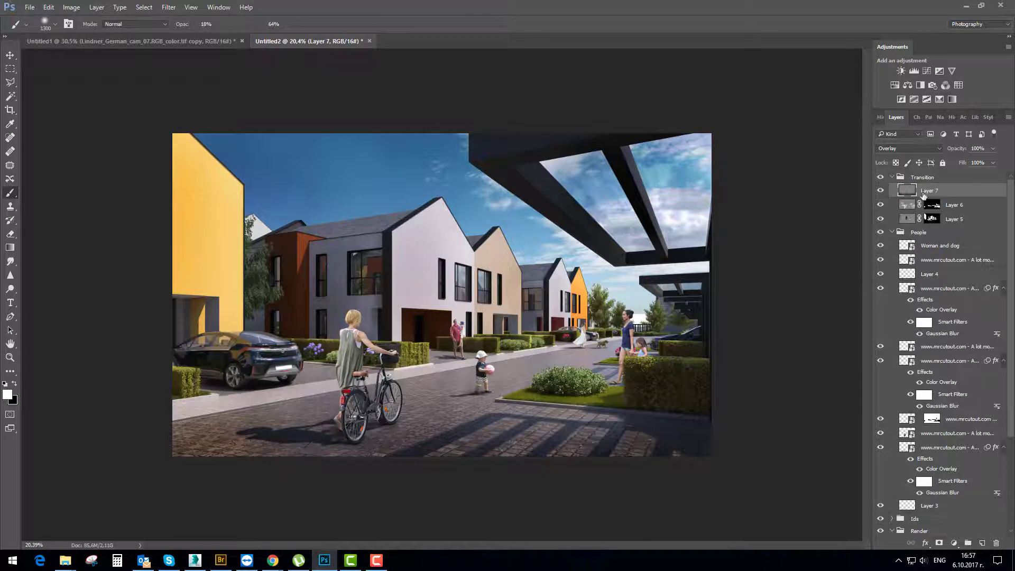
click(880, 191)
click(881, 191)
drag(958, 152, 934, 154)
alt+scroll(415, 270, up, 2)
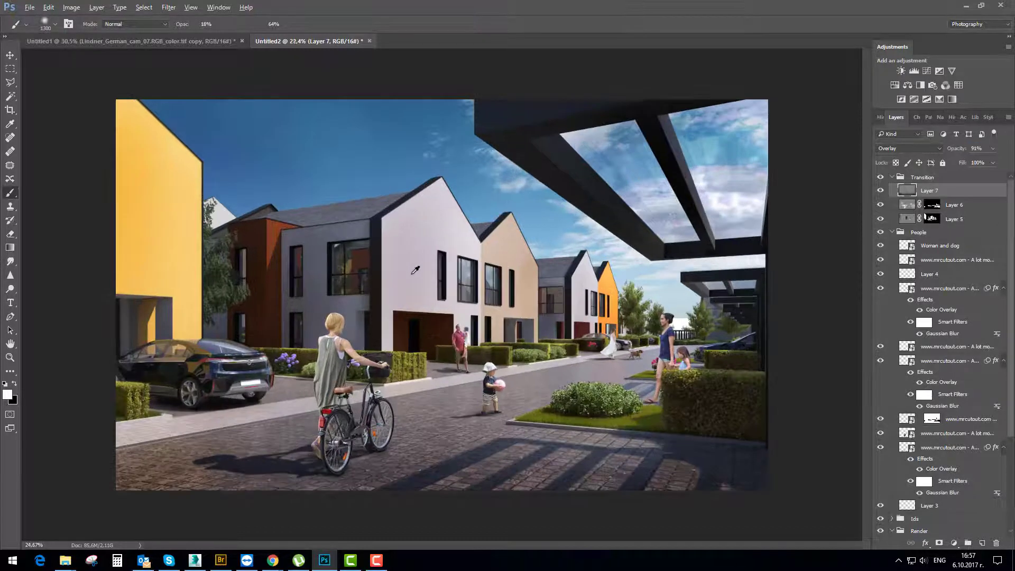
Collapse the Transition group and add a new group named Adjustments above it
click(921, 179)
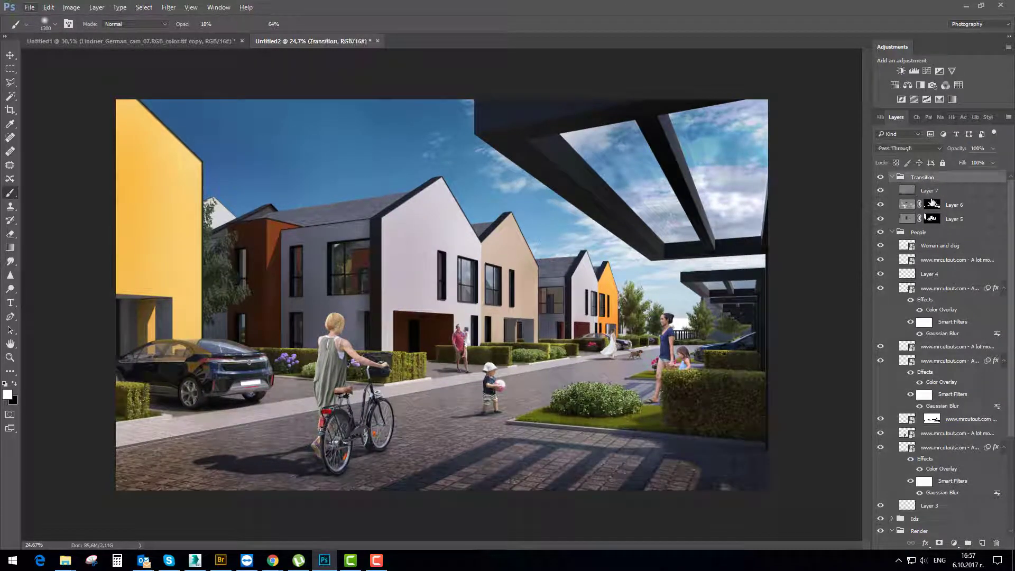
click(893, 177)
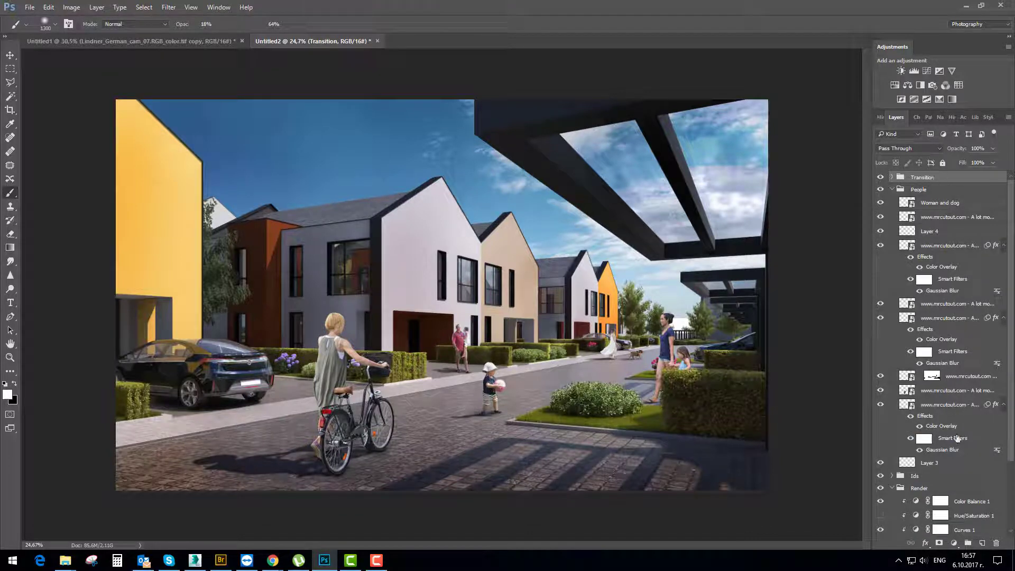
click(969, 543)
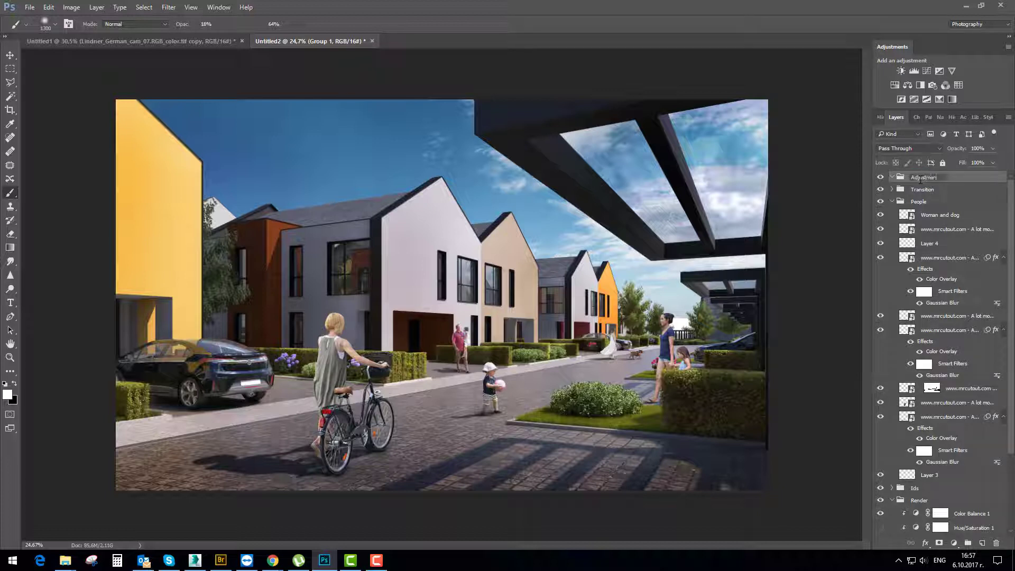
key(Return)
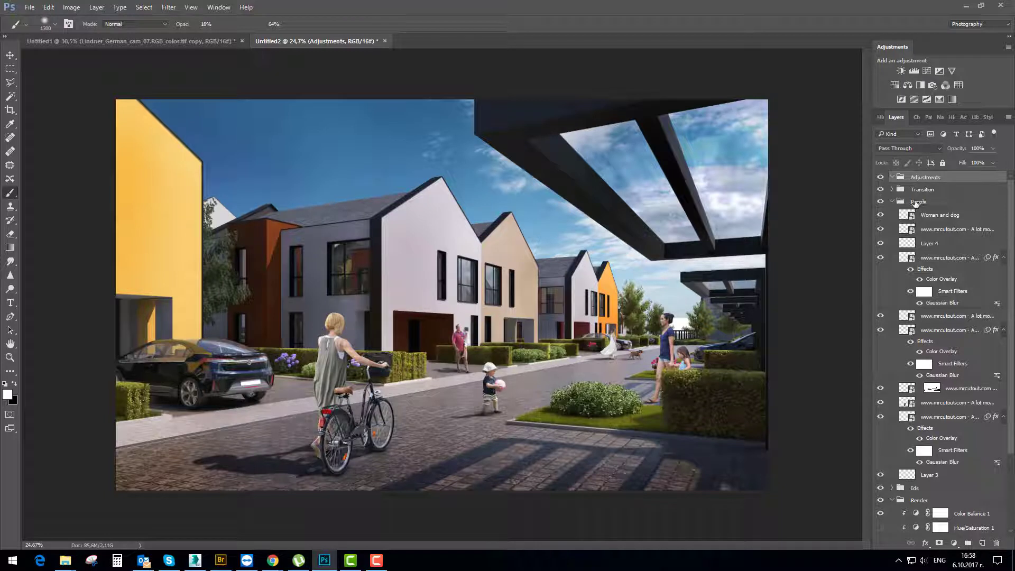
Load the outlines of all the figures in the People group as one combined selection, leaving out their shadow layers
click(917, 201)
click(881, 202)
click(881, 201)
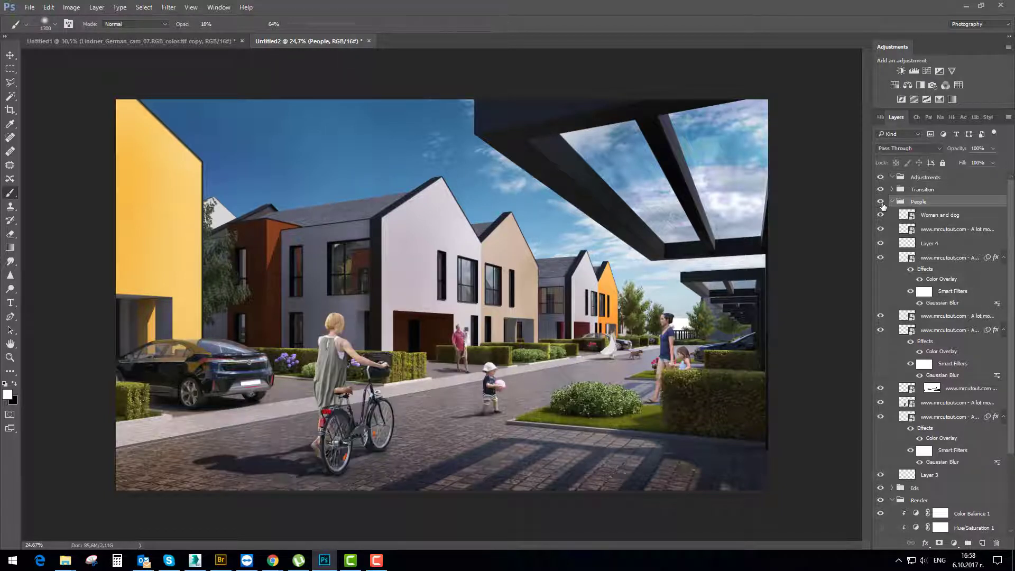
ctrl+click(916, 205)
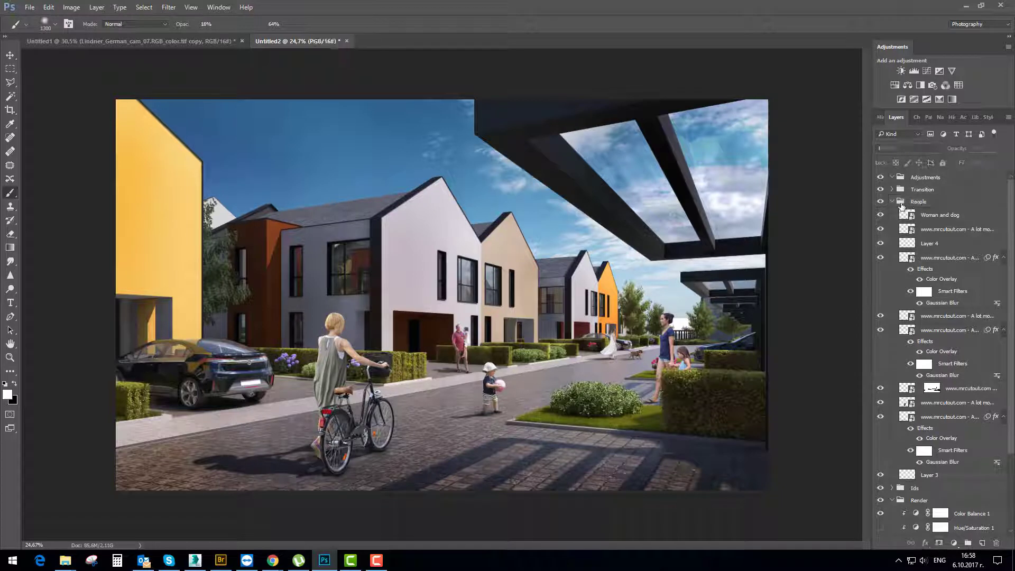
click(9, 70)
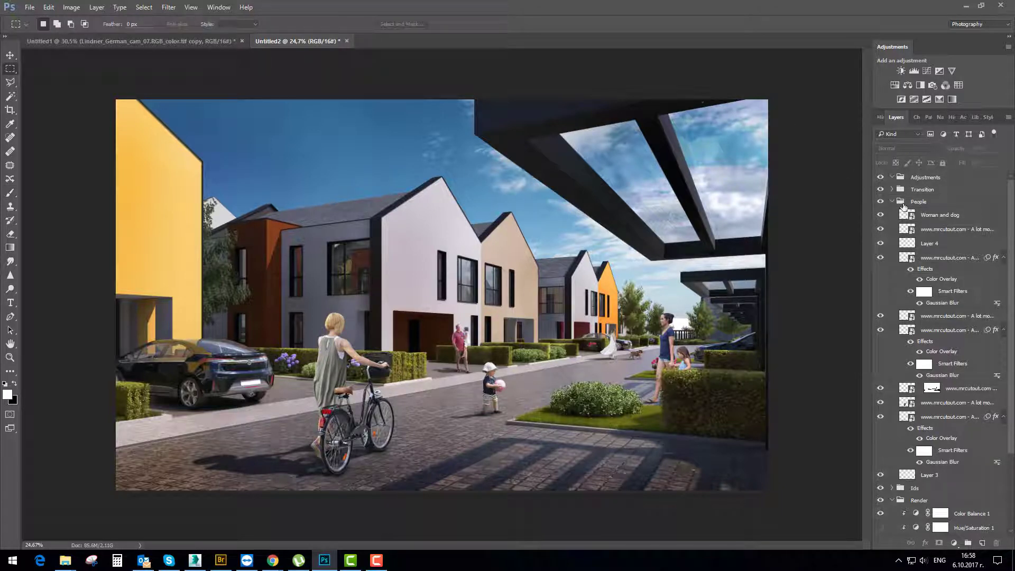
click(907, 214)
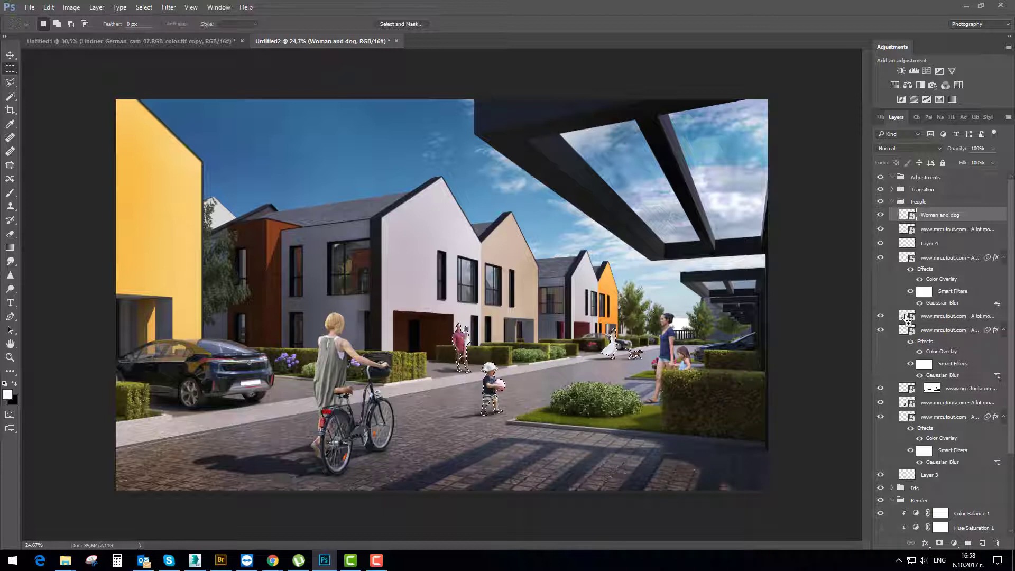
ctrl+shift+click(906, 403)
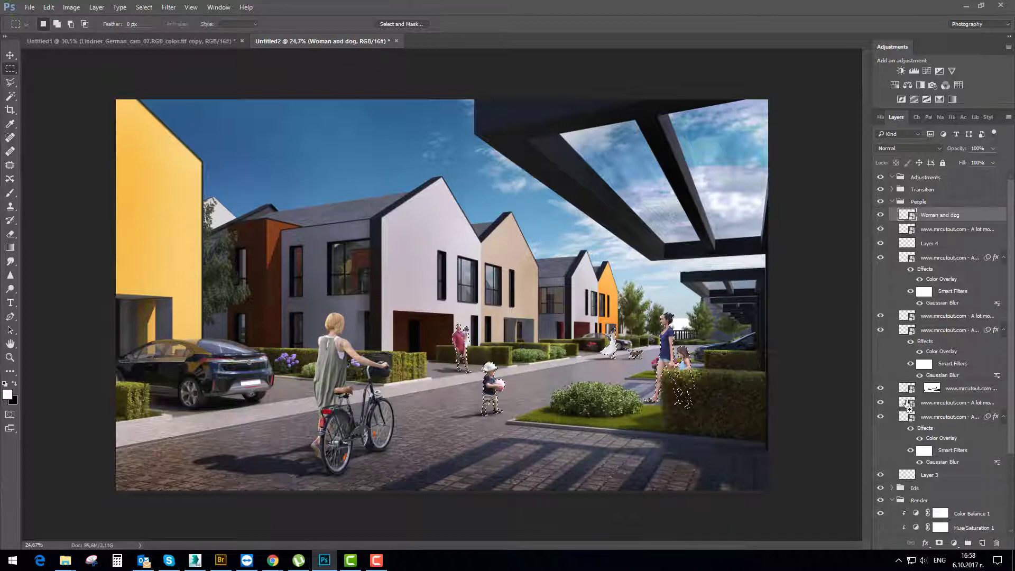
ctrl+shift+click(907, 403)
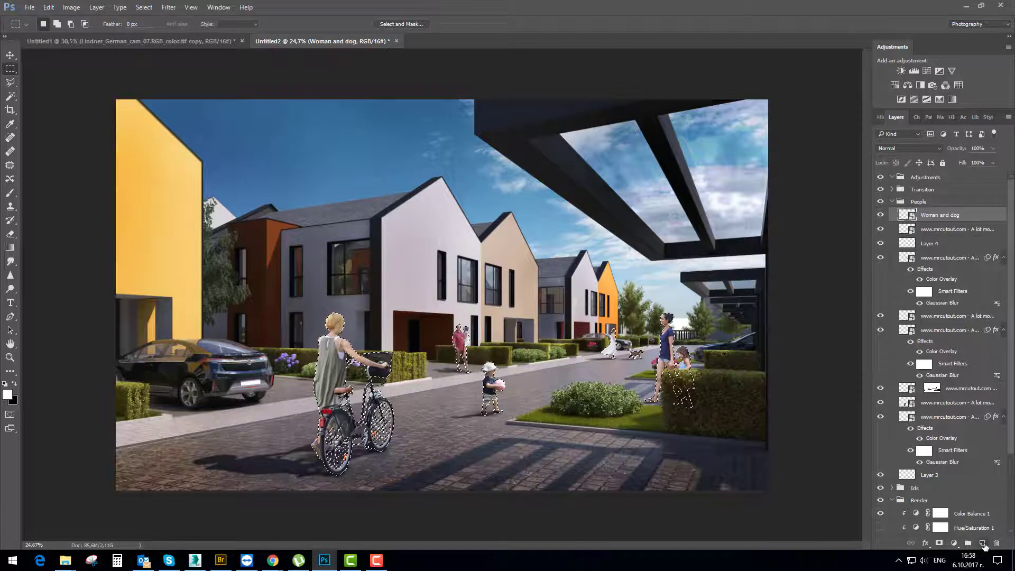
Add a new layer above Woman and dog in the People group and mask it to the selected figures
click(983, 543)
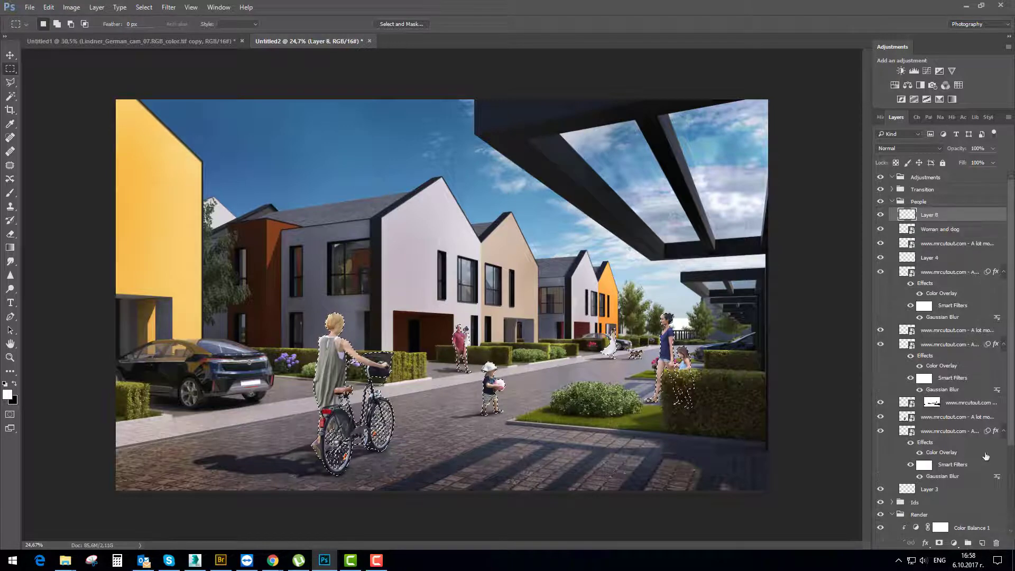
click(939, 543)
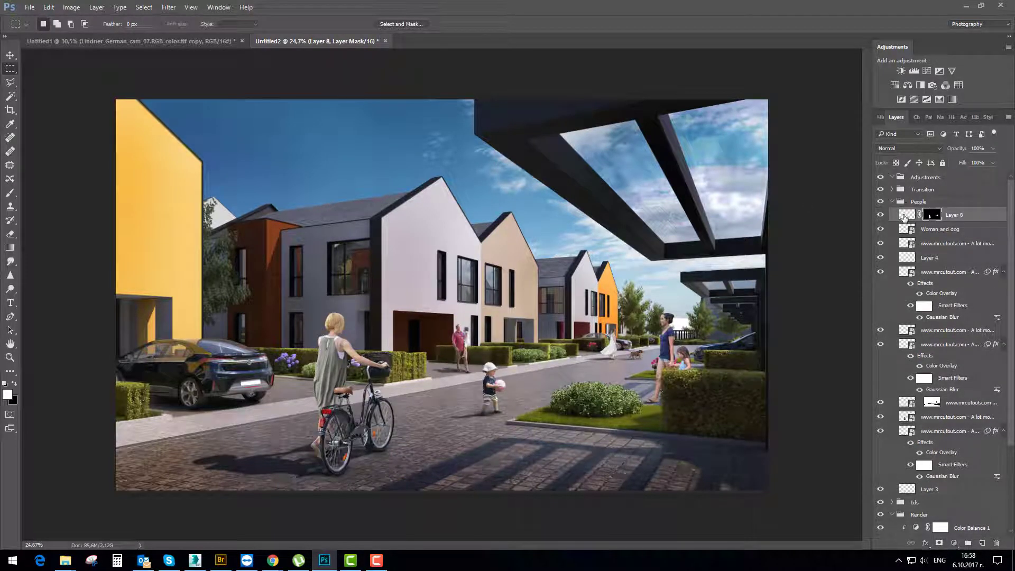
click(904, 215)
Fill Layer 8 with 50% gray at 100% opacity and set its blending mode to Overlay
key(ctrl+plus)
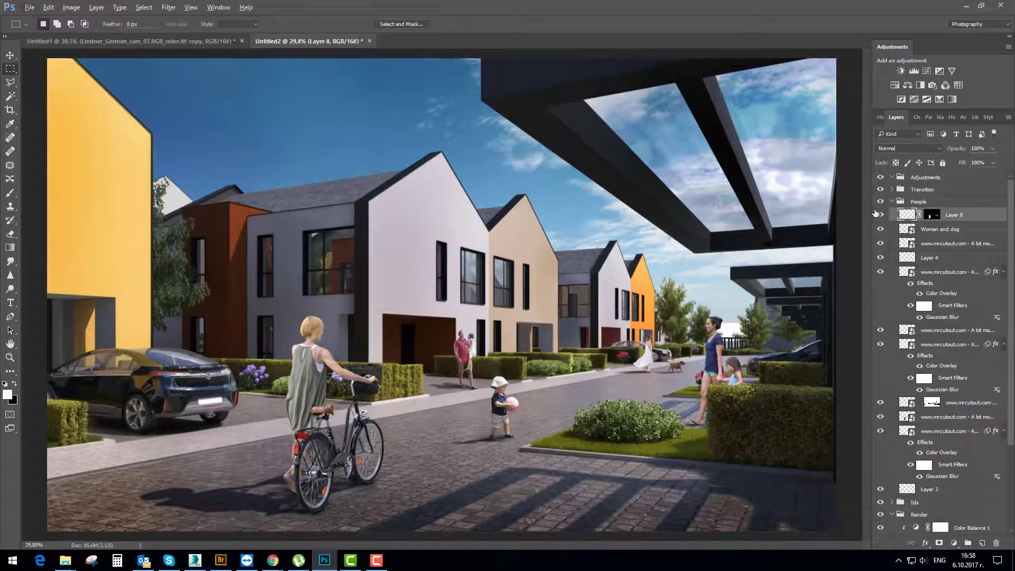
key(shift+F5)
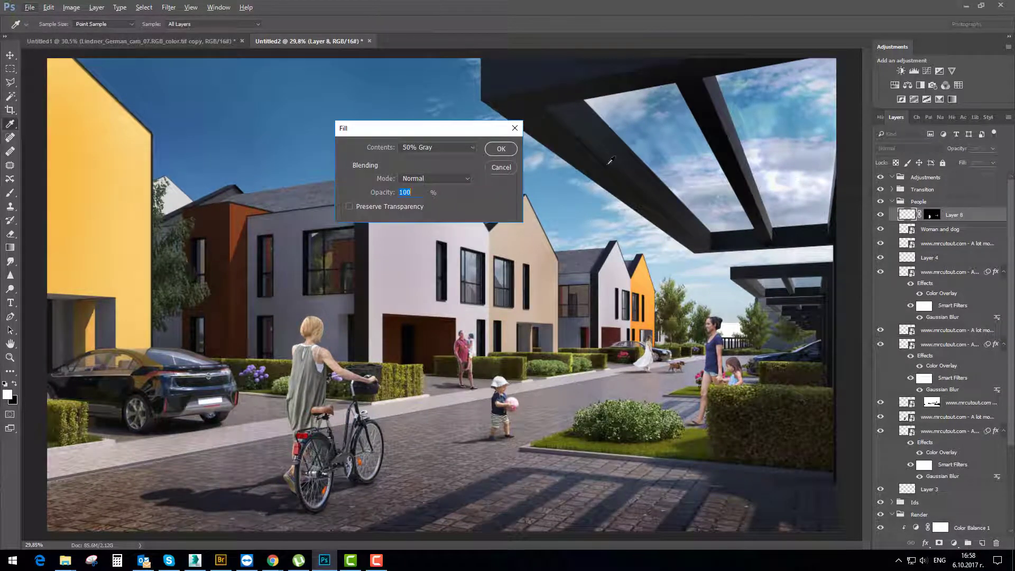
key(Return)
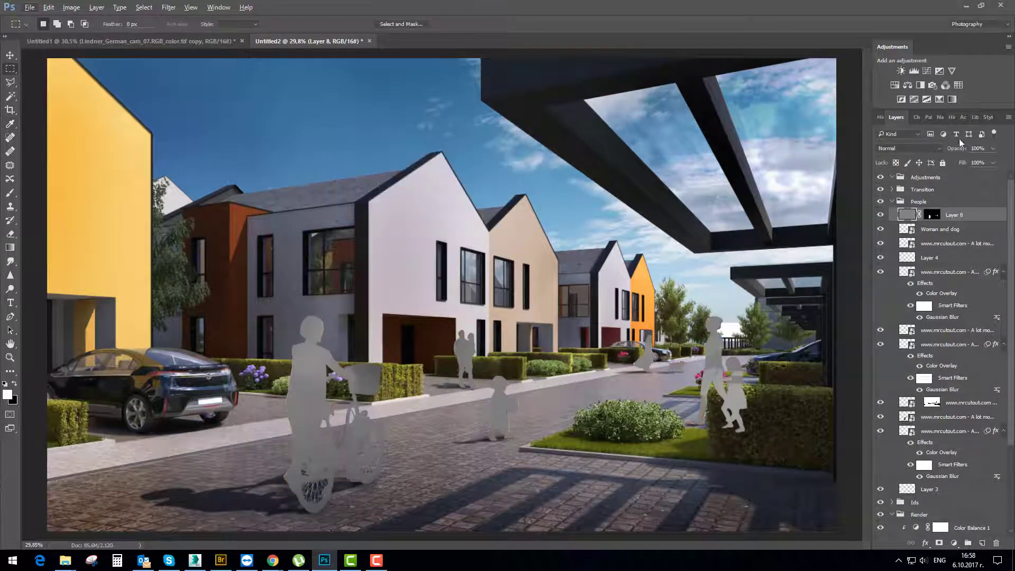
click(899, 146)
click(899, 236)
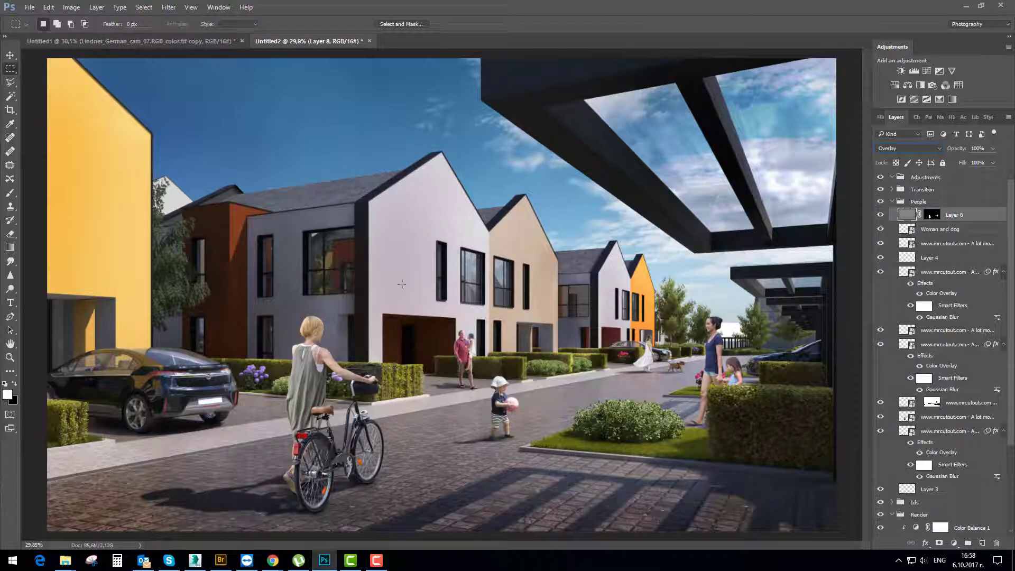
right_click(398, 281)
click(376, 53)
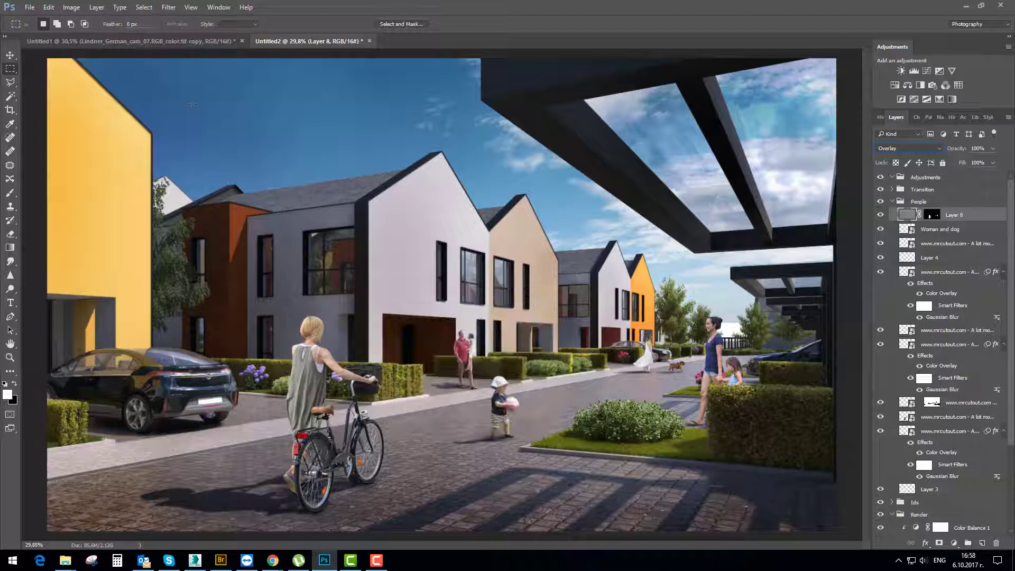
Darken the shaded side of the woman with the bicycle on Layer 8 with a black 250 px brush
click(11, 194)
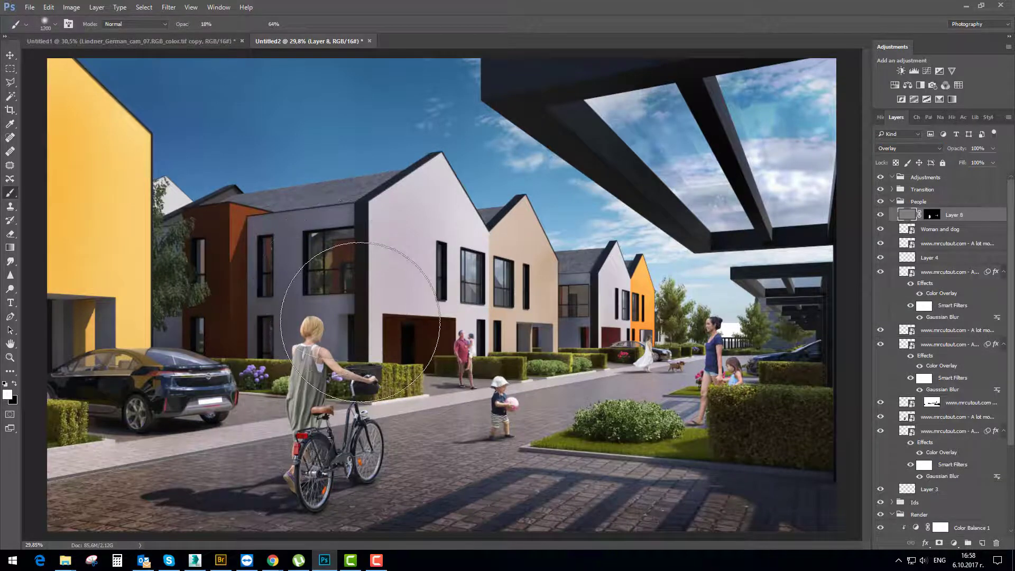
key(bracketleft)
key(bracketleft)
key(bracketleft)
key(bracketleft)
key(bracketleft)
key(bracketleft)
key(bracketleft)
key(bracketleft)
key(bracketleft)
key(bracketleft)
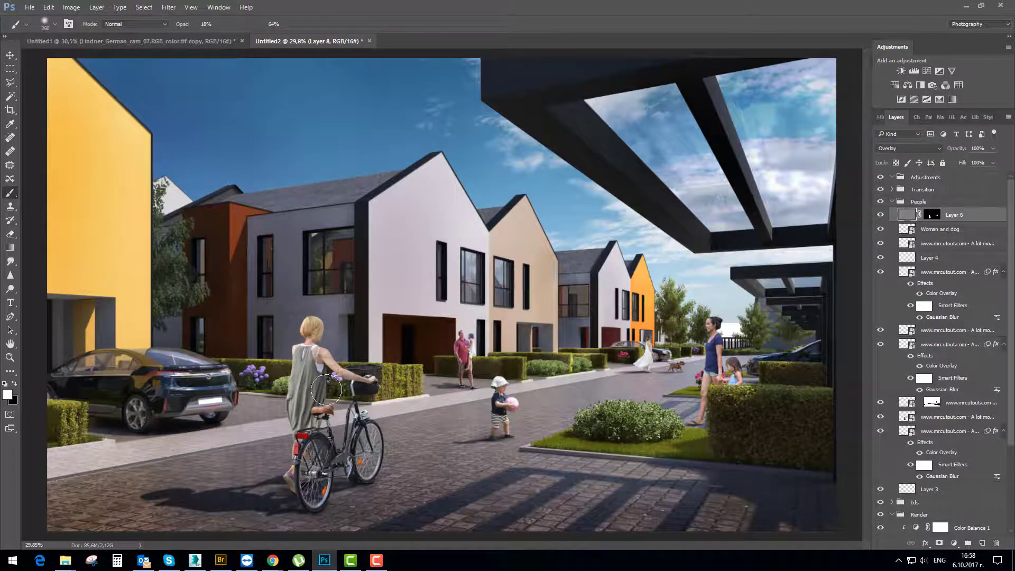
scroll(287, 446, up, 6)
drag(369, 424, 393, 378)
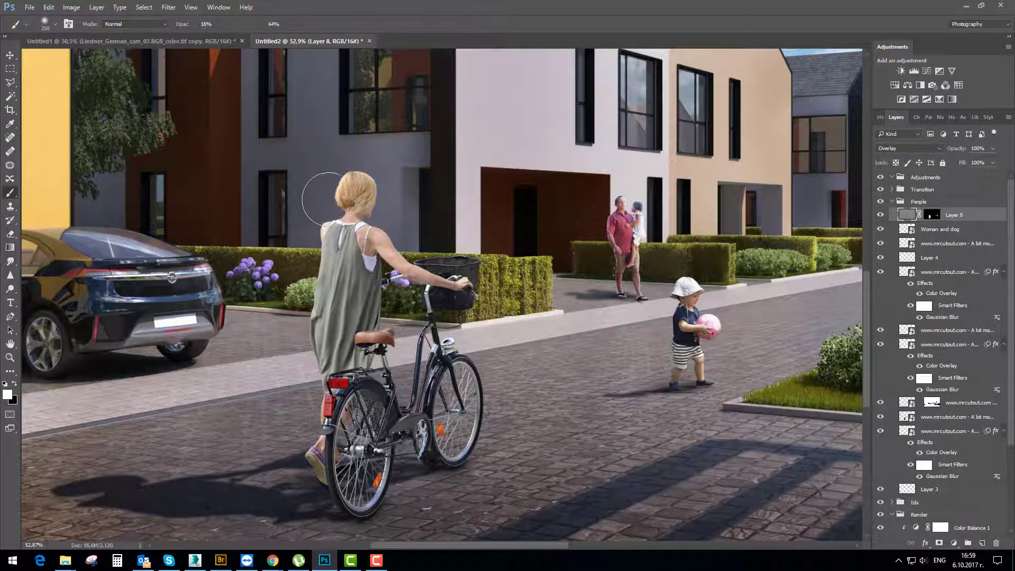
key(x)
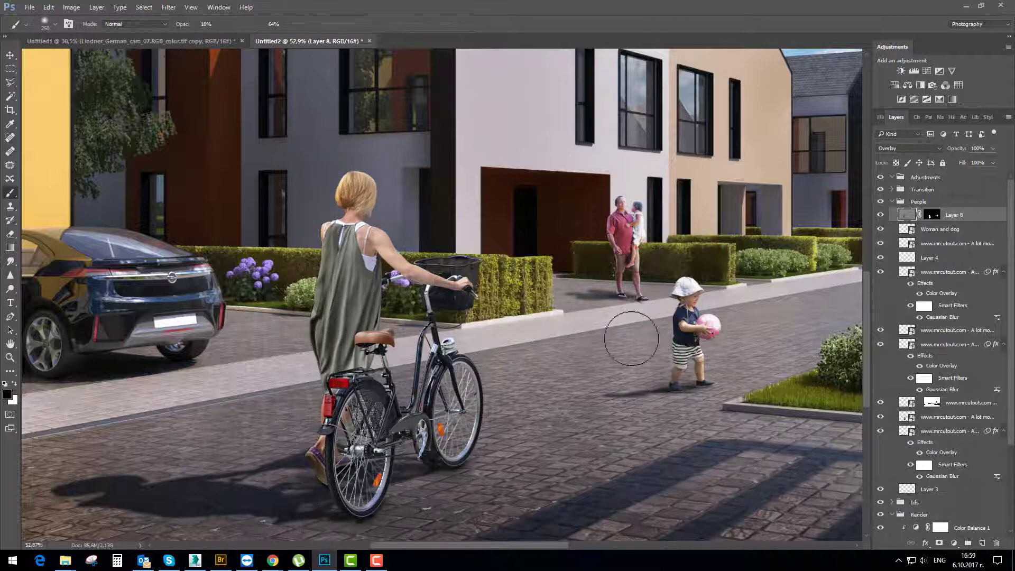
Darken the shaded sides of the man in red, the toddler and the woman by the hedge with a black 90 px brush
key(bracketleft)
key(bracketleft)
key(bracketleft)
key(bracketleft)
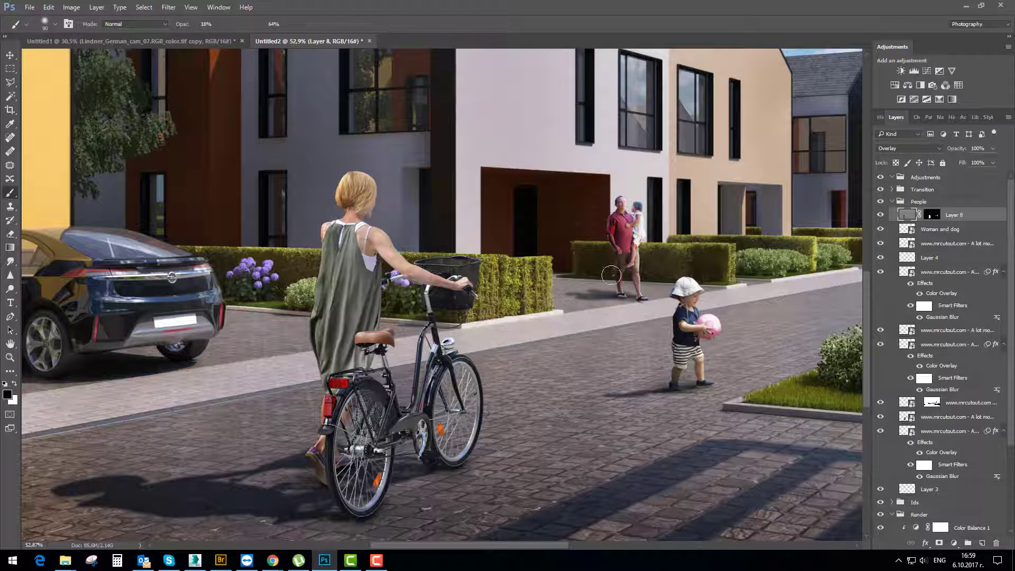
drag(658, 294, 261, 324)
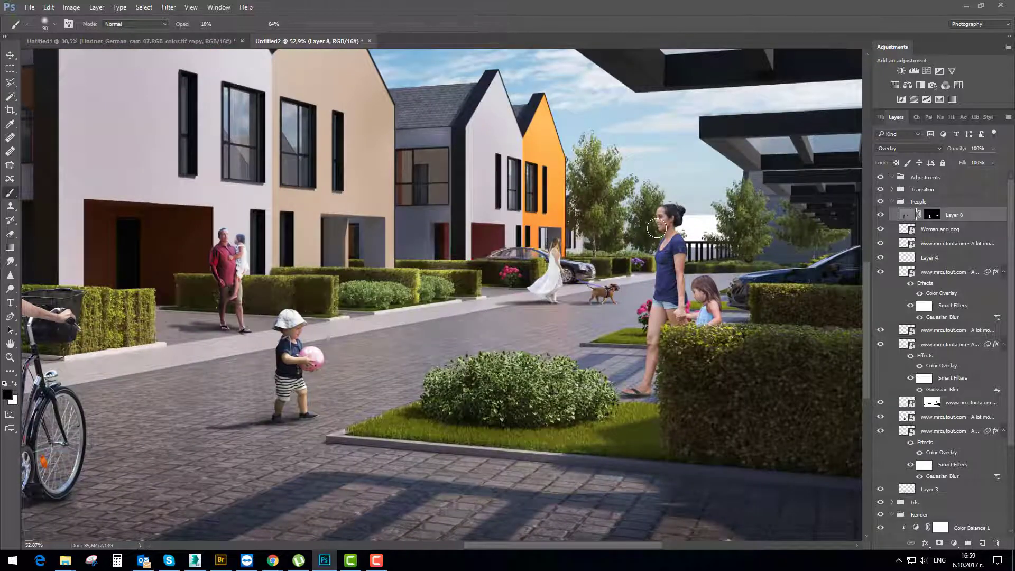
drag(655, 308, 641, 385)
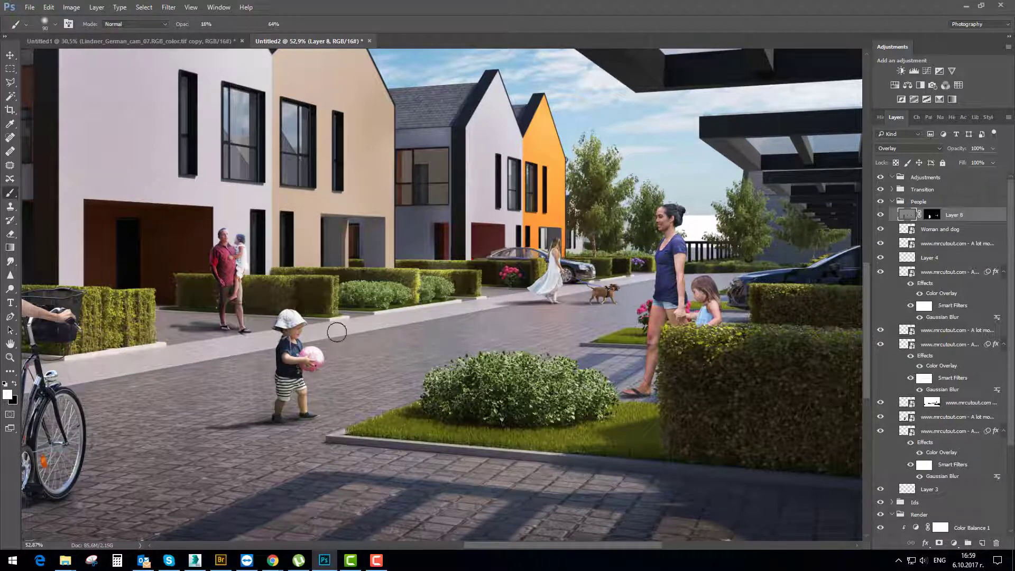
Brighten the sunlit side of the woman with the bicycle on Layer 8 with a white 90 px brush
drag(164, 380, 500, 317)
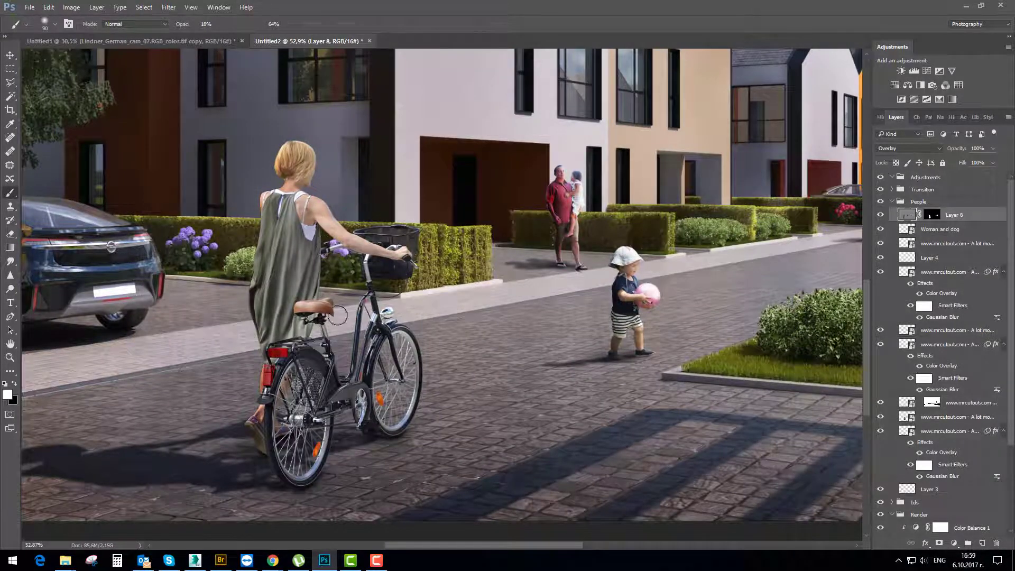
mouse_move(348, 379)
mouse_down()
mouse_move(363, 430)
mouse_move(384, 440)
mouse_move(409, 406)
mouse_move(402, 430)
mouse_up()
drag(309, 173, 310, 170)
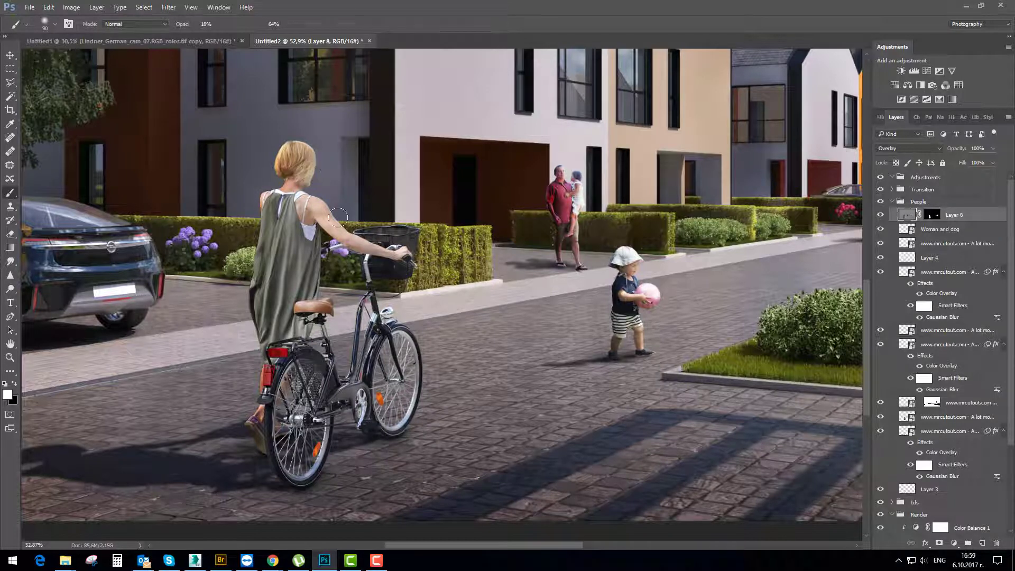
Darken the shaded back of the woman with the bicycle on Layer 8 with black and review Layer 8 on its own
key(x)
mouse_move(274, 209)
mouse_down()
mouse_move(276, 262)
mouse_move(267, 287)
mouse_move(274, 245)
mouse_move(258, 340)
mouse_move(258, 290)
mouse_move(272, 403)
mouse_up()
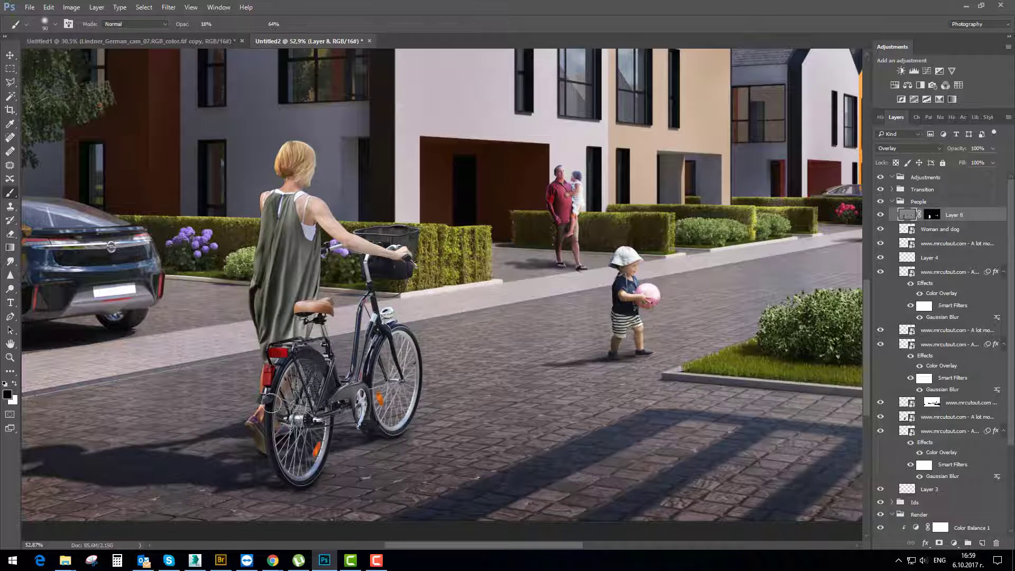
alt+click(881, 215)
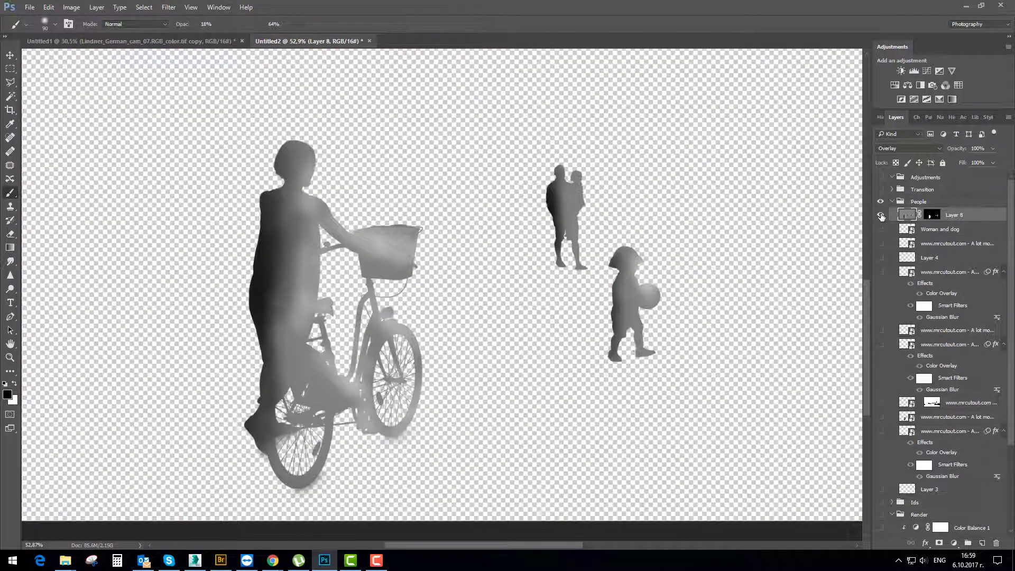
alt+click(881, 215)
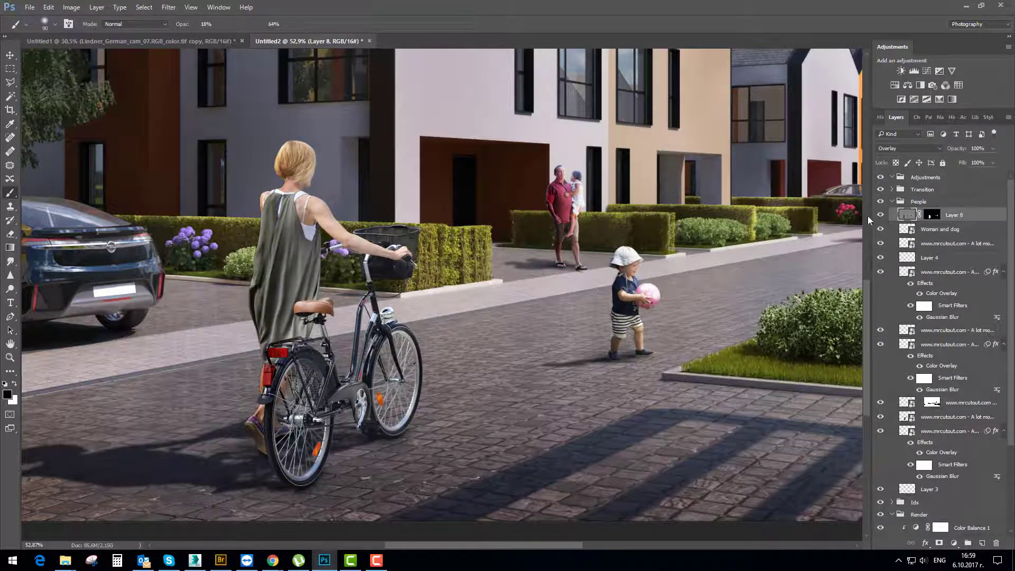
Darken the shaded back of the woman walking the dog with a black 50 px brush and brighten her sunlit side with white
scroll(577, 259, down, 3)
scroll(664, 267, down, 2)
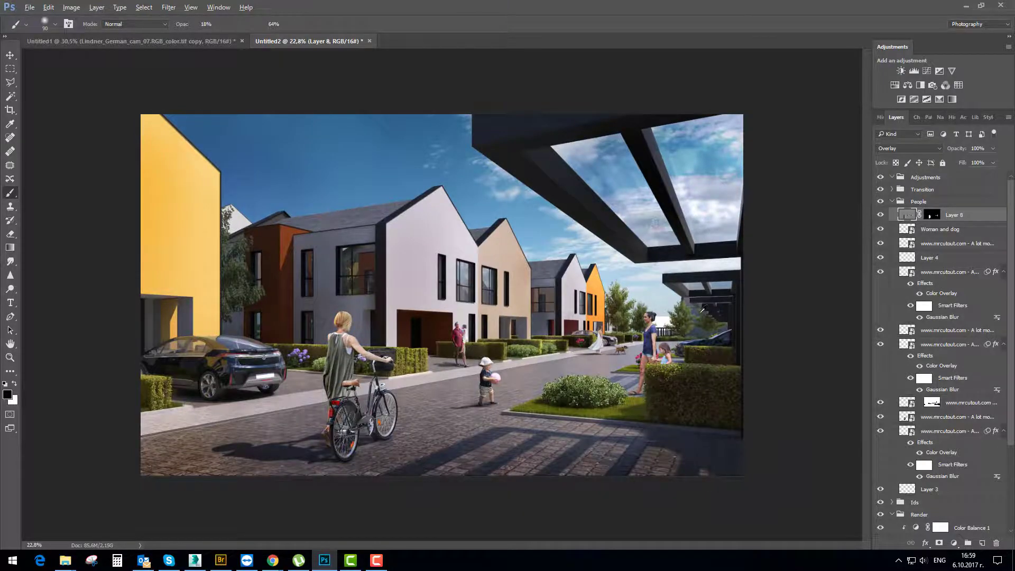
scroll(704, 308, up, 5)
scroll(705, 377, up, 5)
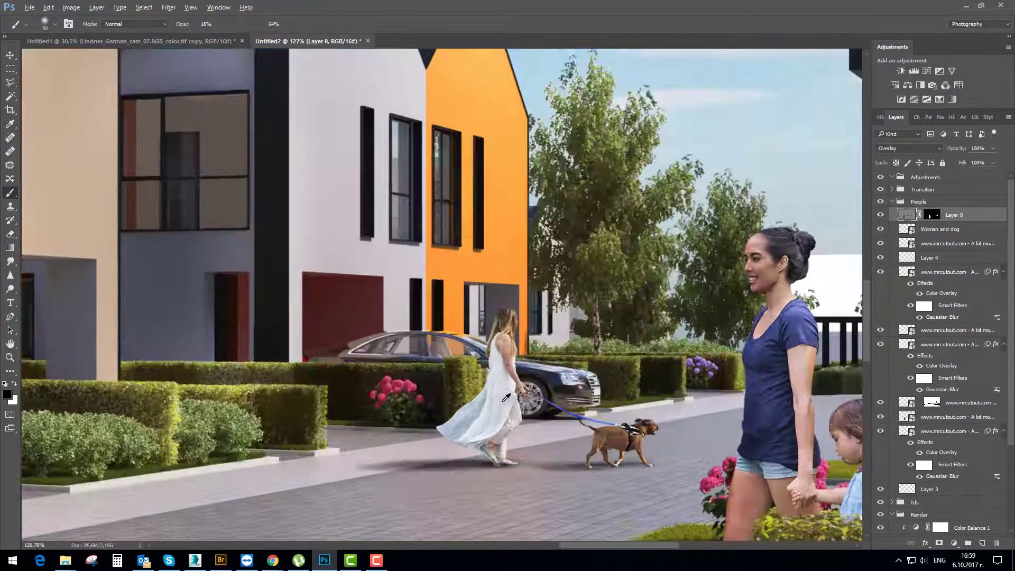
key(bracketleft)
key(bracketleft)
key(bracketleft)
key(bracketleft)
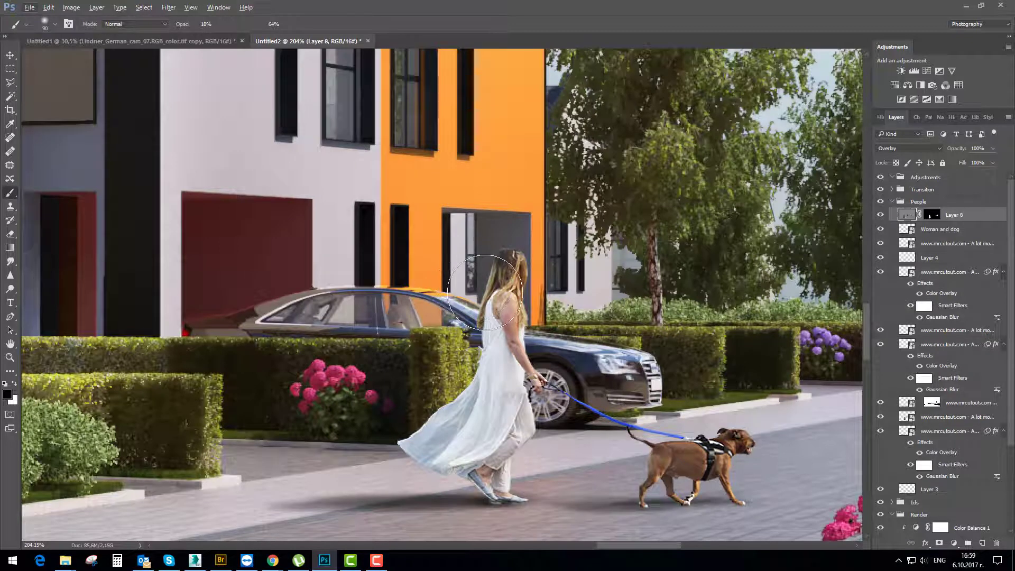
mouse_move(446, 410)
mouse_down()
mouse_move(434, 455)
mouse_move(455, 433)
mouse_move(455, 445)
mouse_move(473, 400)
mouse_move(463, 423)
mouse_up()
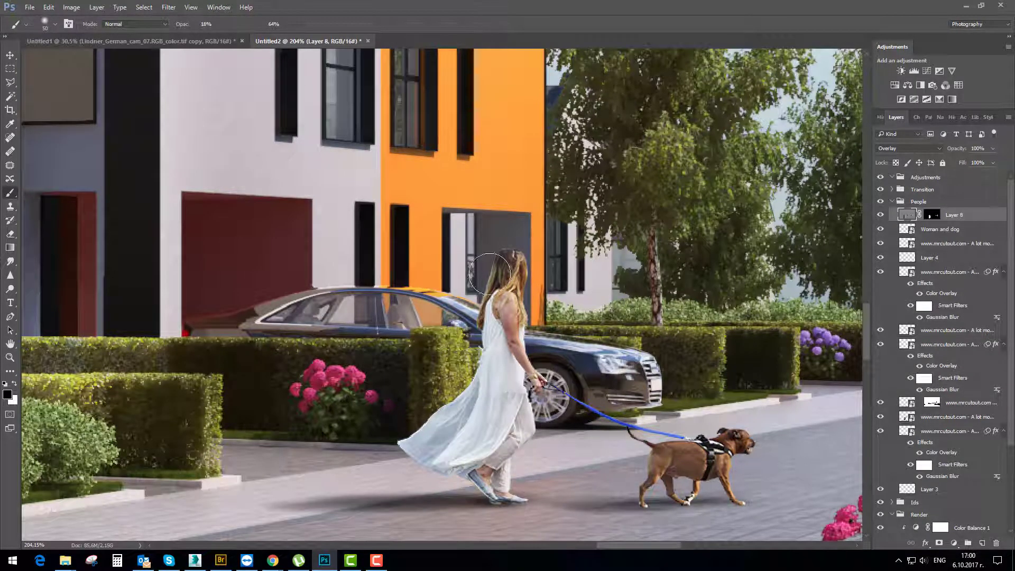
key(x)
drag(510, 280, 537, 316)
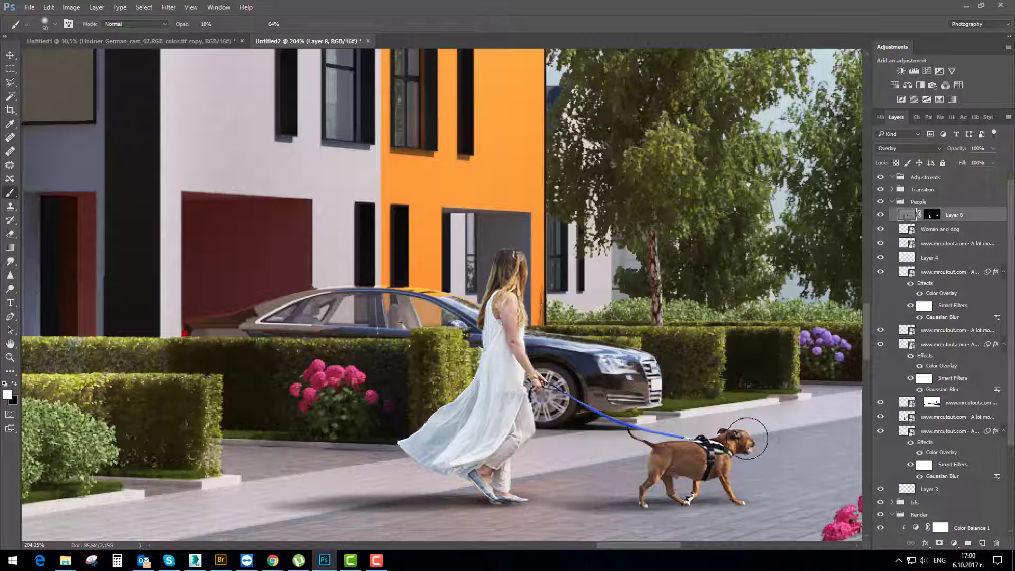
Darken the dog's underside and legs on Layer 8 with a black 50 px brush
key(x)
drag(656, 492, 704, 482)
key(x)
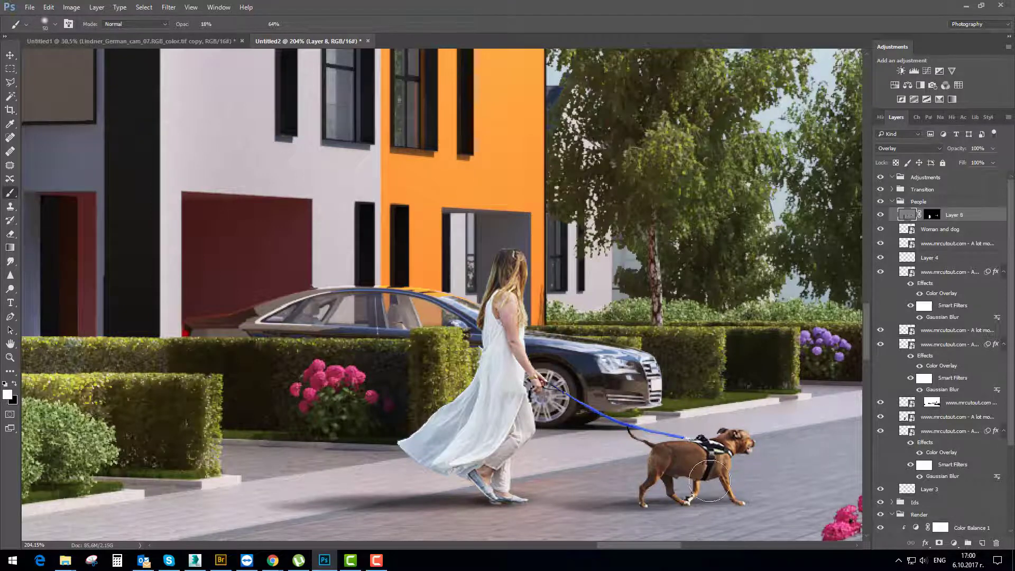
Darken the shaded side of the woman in the blue T-shirt by the hedge with a black 50 px brush
scroll(717, 458, down, 6)
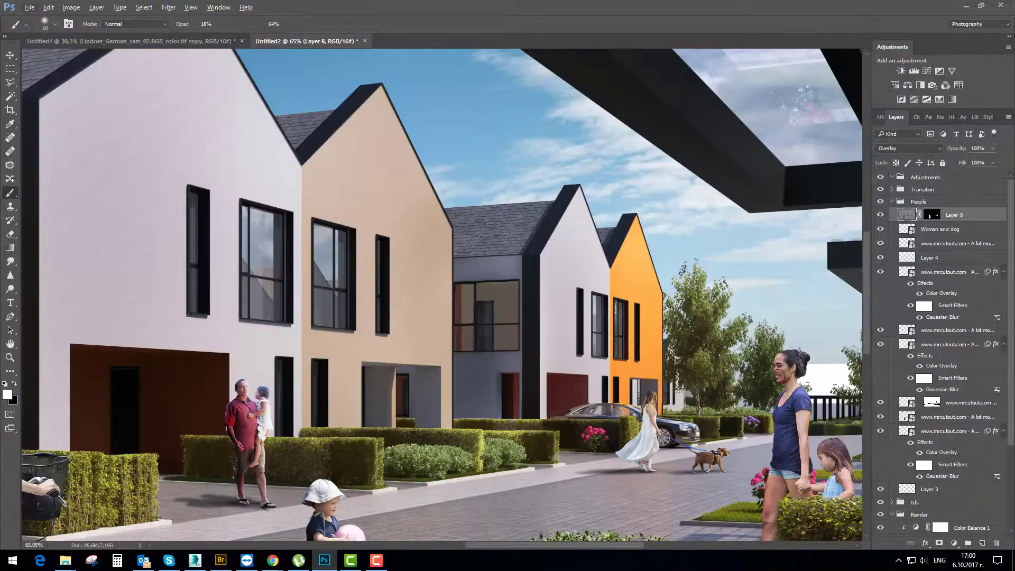
scroll(779, 375, up, 4)
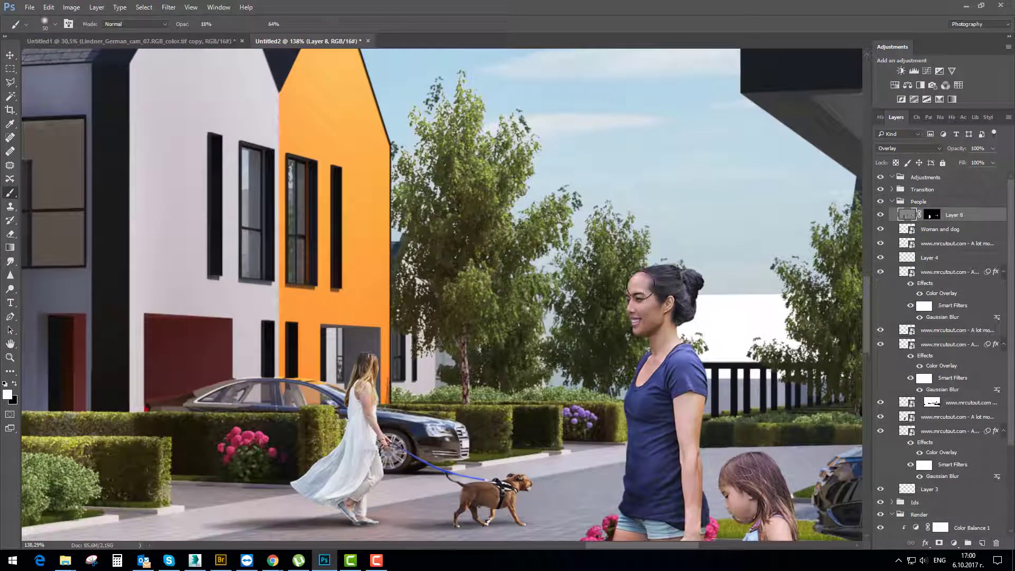
key(x)
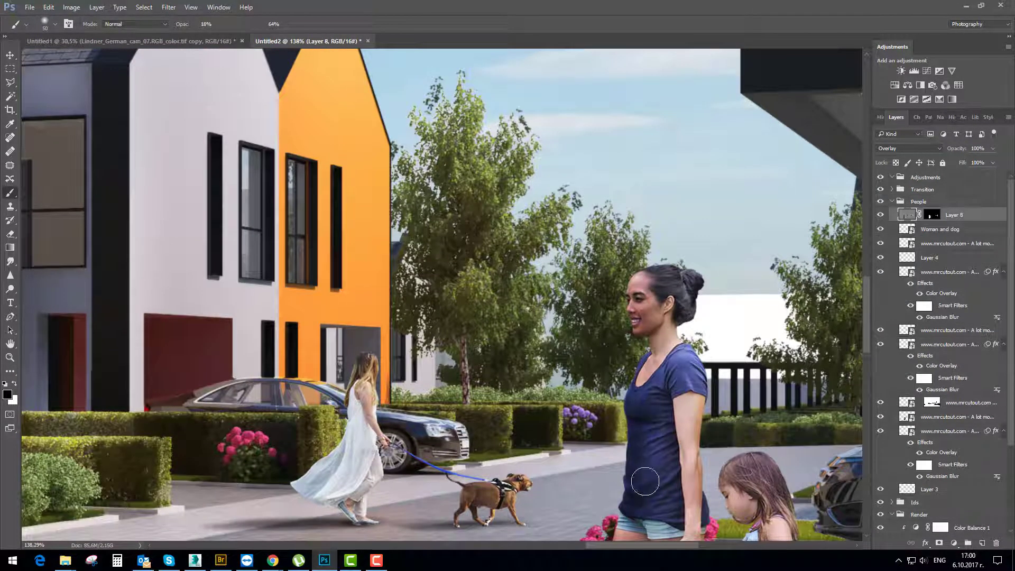
drag(645, 481, 600, 317)
mouse_move(615, 415)
mouse_down()
mouse_move(610, 372)
mouse_move(560, 475)
mouse_up()
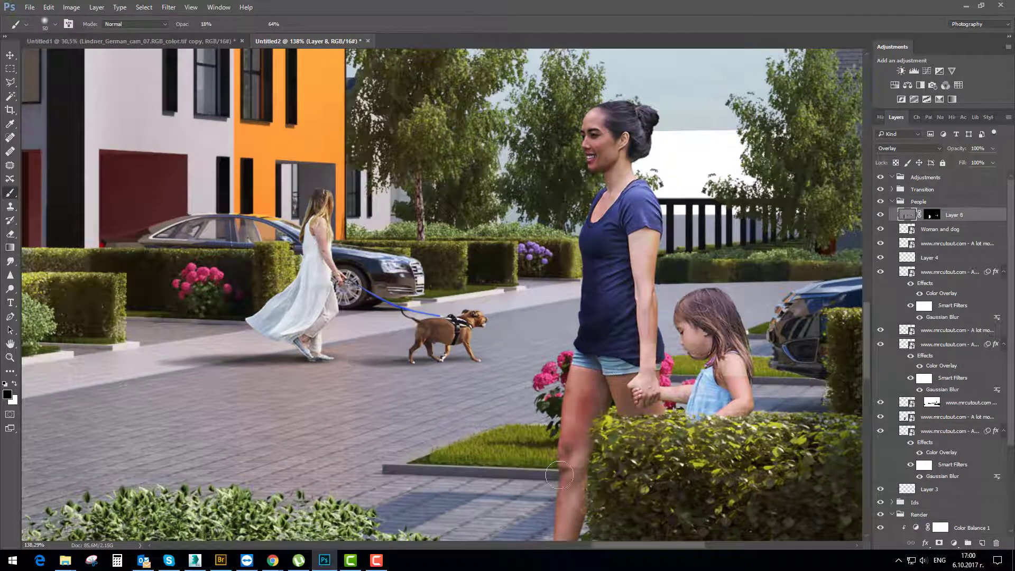
scroll(671, 381, down, 4)
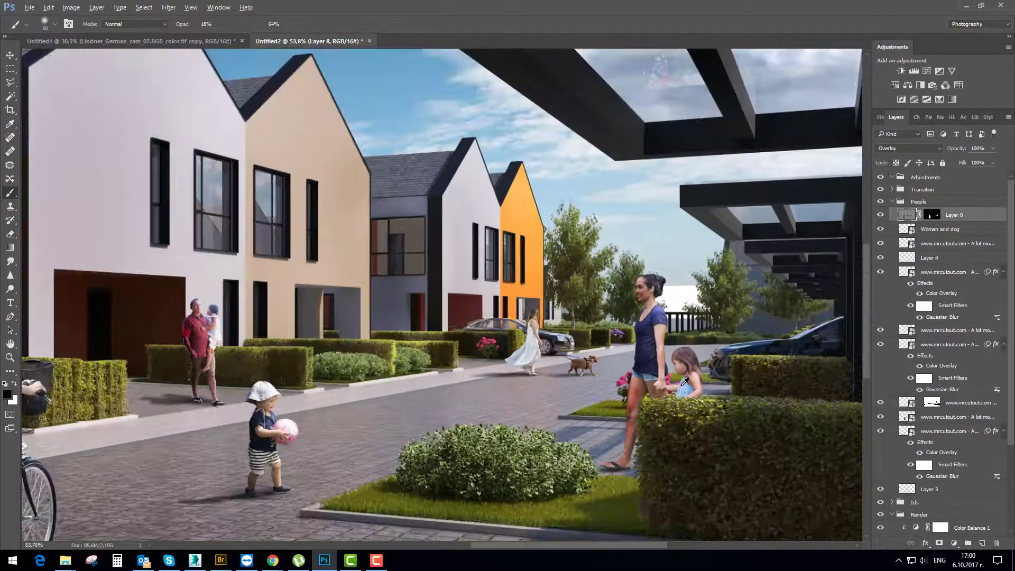
Add a Hue/Saturation adjustment layer above the People group and clip it to the group
click(919, 203)
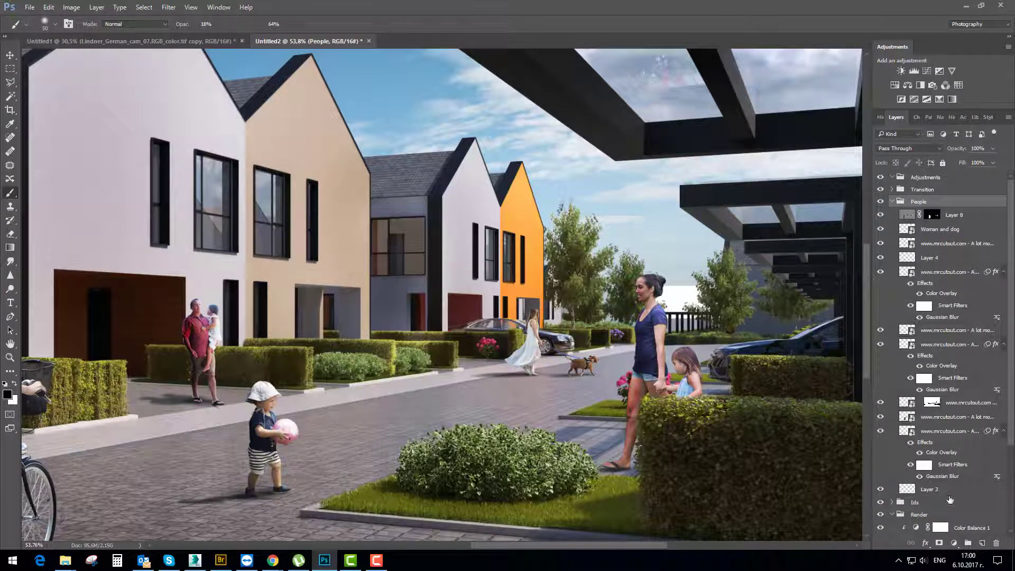
click(954, 542)
click(946, 417)
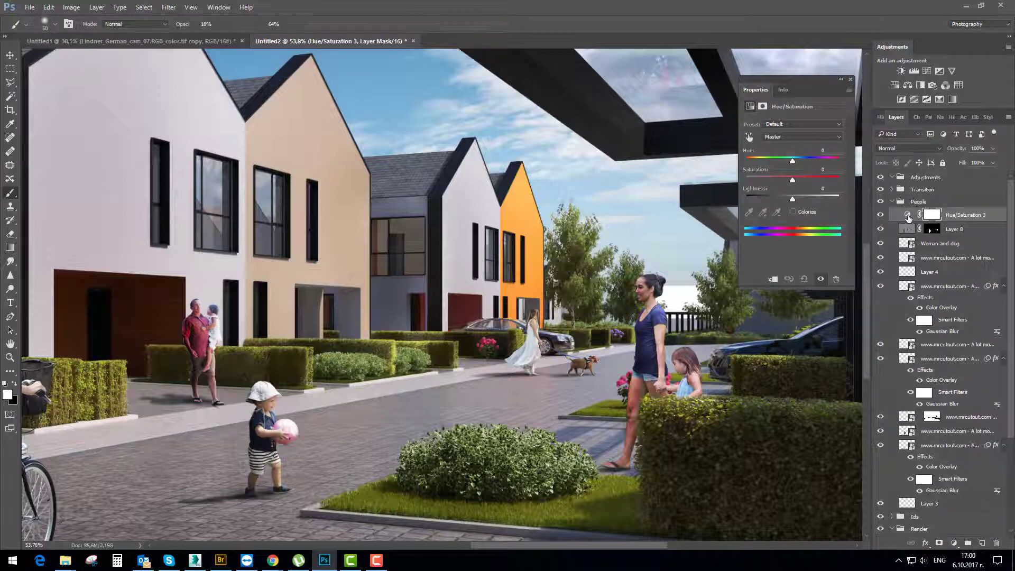
drag(908, 217, 917, 202)
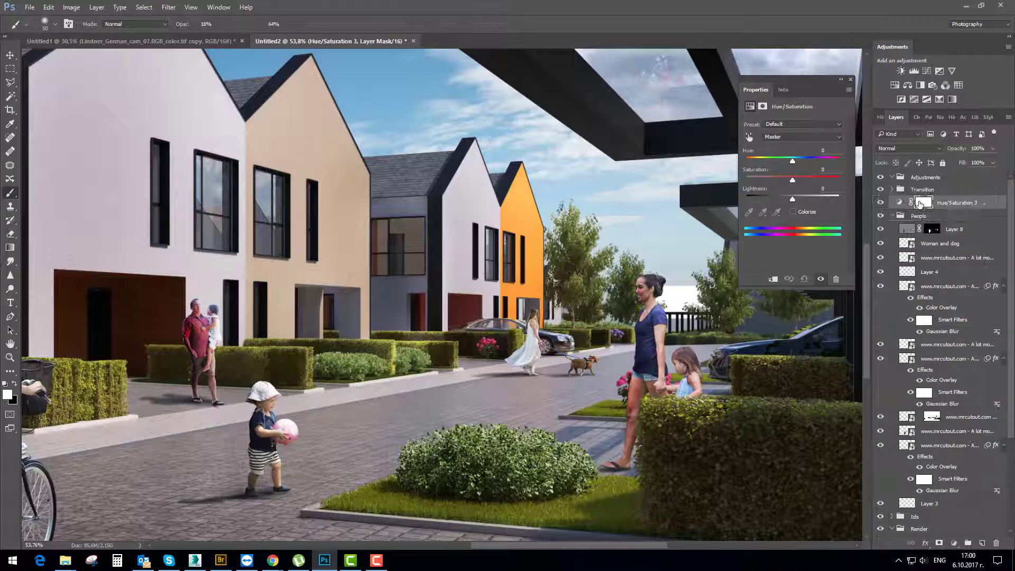
key(ctrl+alt+g)
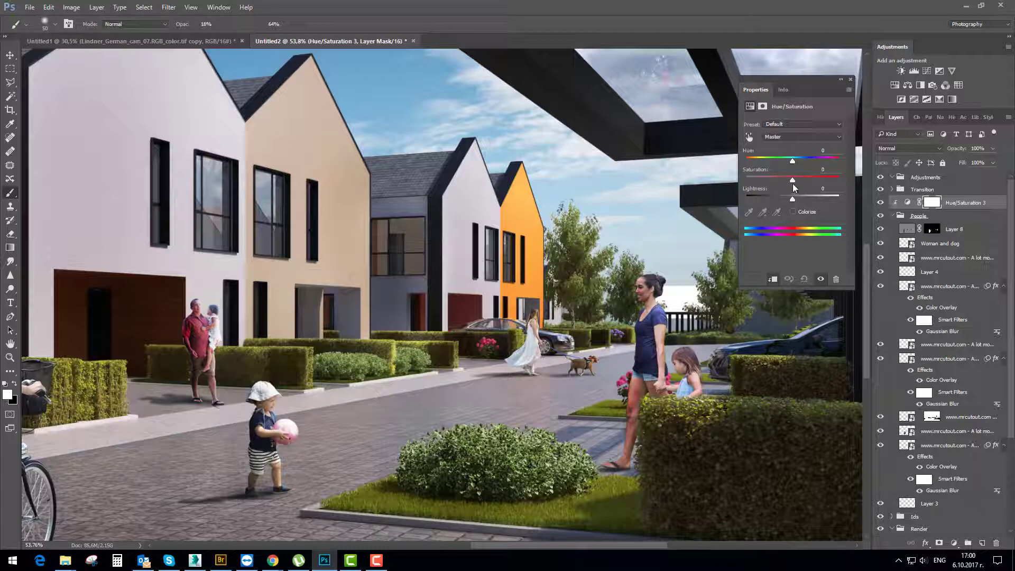
Move the Hue/Saturation layer into the People group, clip it to Layer 8 instead, and set its Saturation to +11
mouse_move(792, 180)
mouse_down()
mouse_move(763, 179)
mouse_move(797, 188)
mouse_up()
alt+click(913, 208)
drag(904, 201, 912, 224)
alt+click(914, 222)
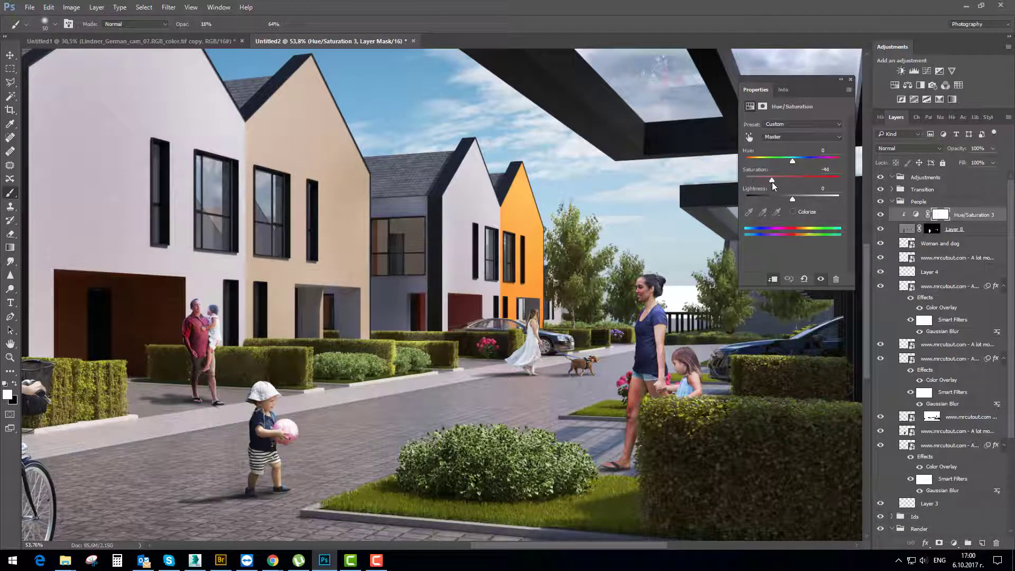
Compare the people with and without Layer 8 and set Layer 8's opacity to 78%
click(881, 230)
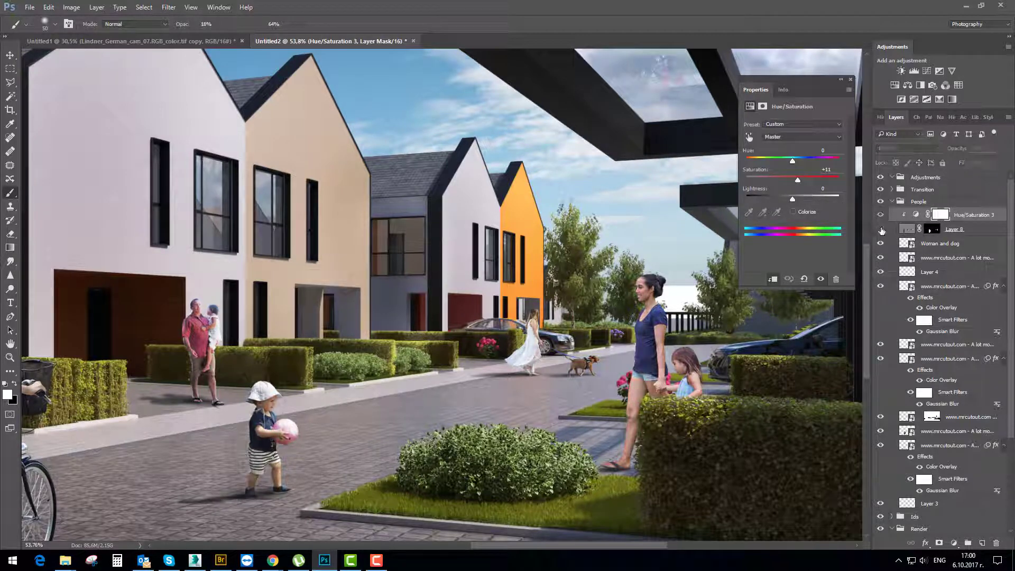
click(881, 229)
click(906, 229)
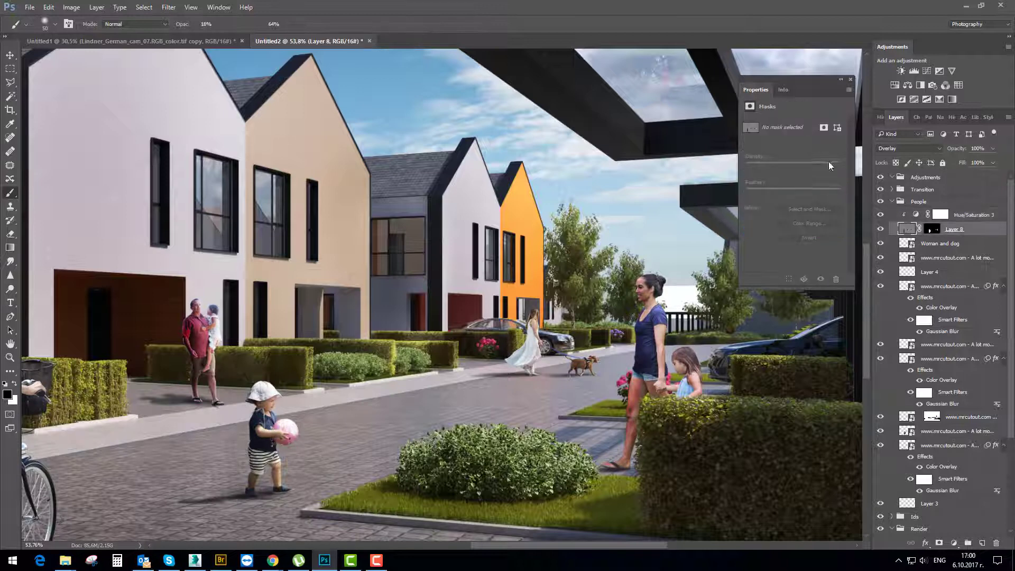
mouse_move(963, 152)
mouse_down()
mouse_move(937, 153)
mouse_move(950, 152)
mouse_up()
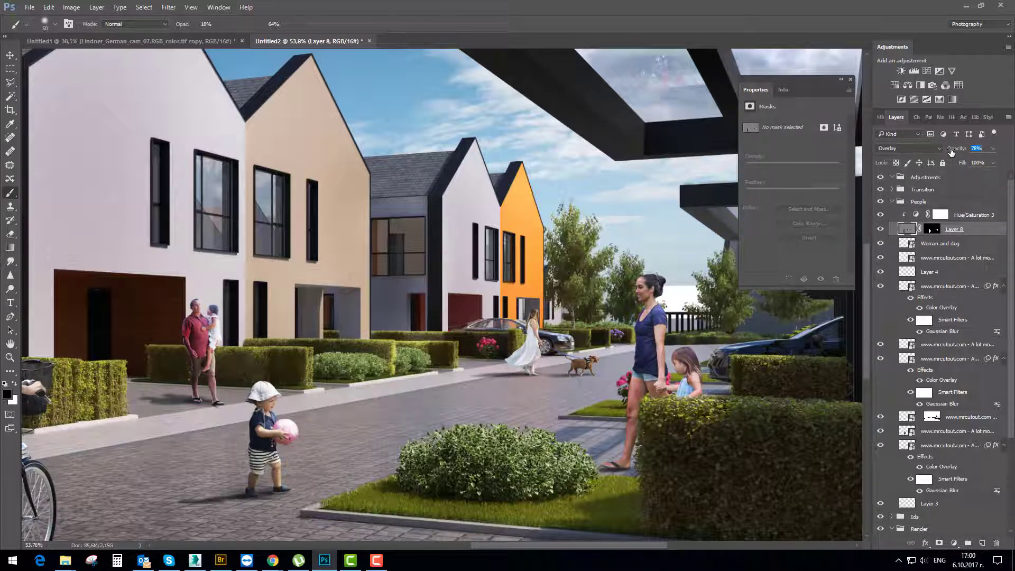
click(851, 79)
scroll(643, 288, down, 3)
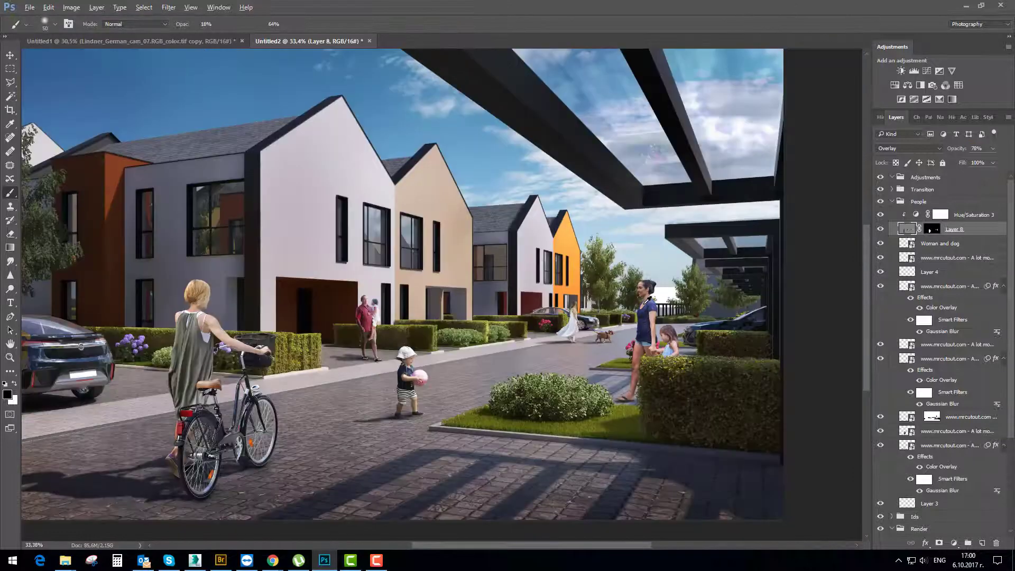
scroll(865, 357, down, 2)
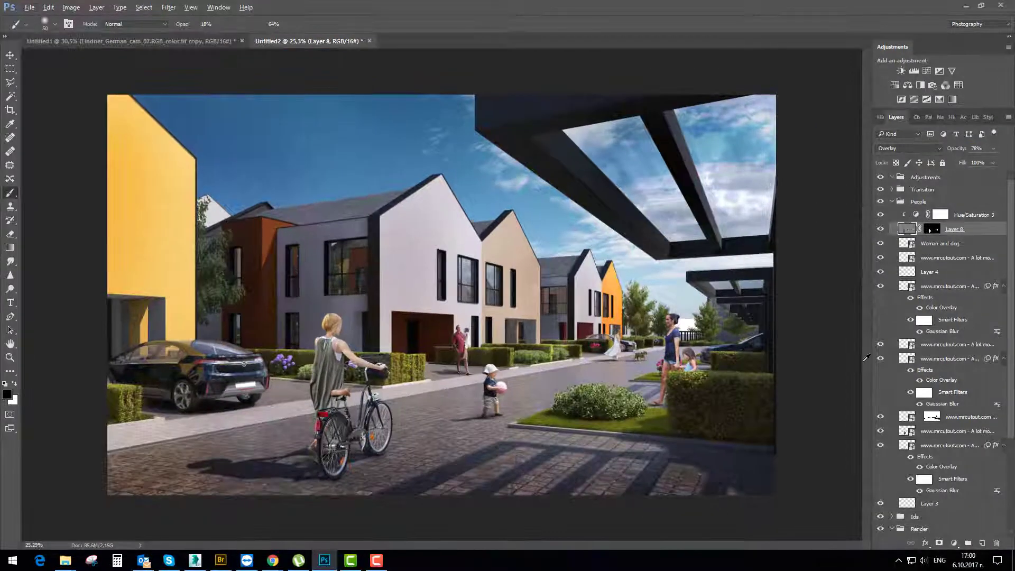
Compare the image with and without Layer 7 of the Transition group and lower that layer's opacity to 70%
click(929, 182)
click(900, 190)
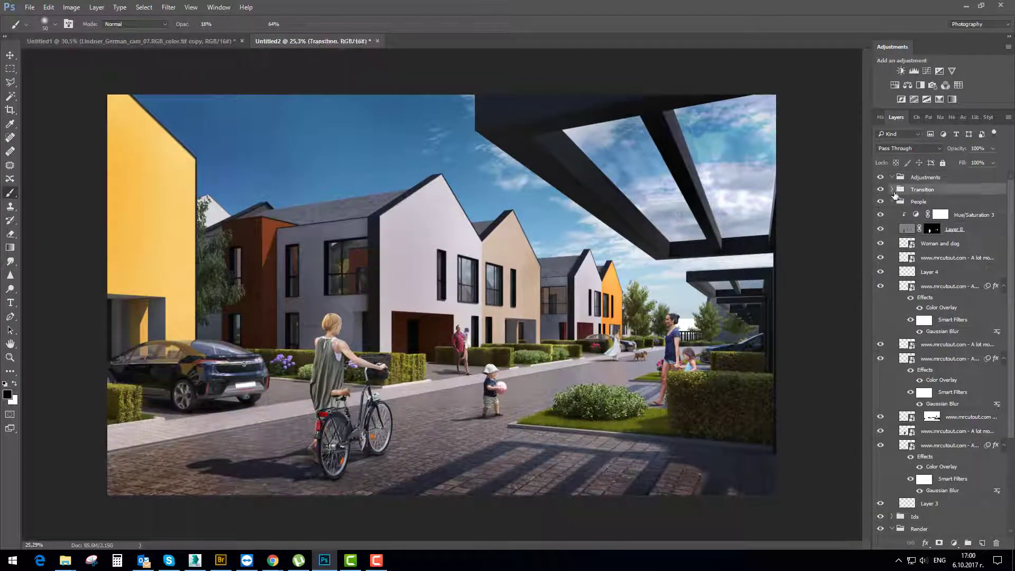
click(892, 189)
click(903, 205)
click(881, 203)
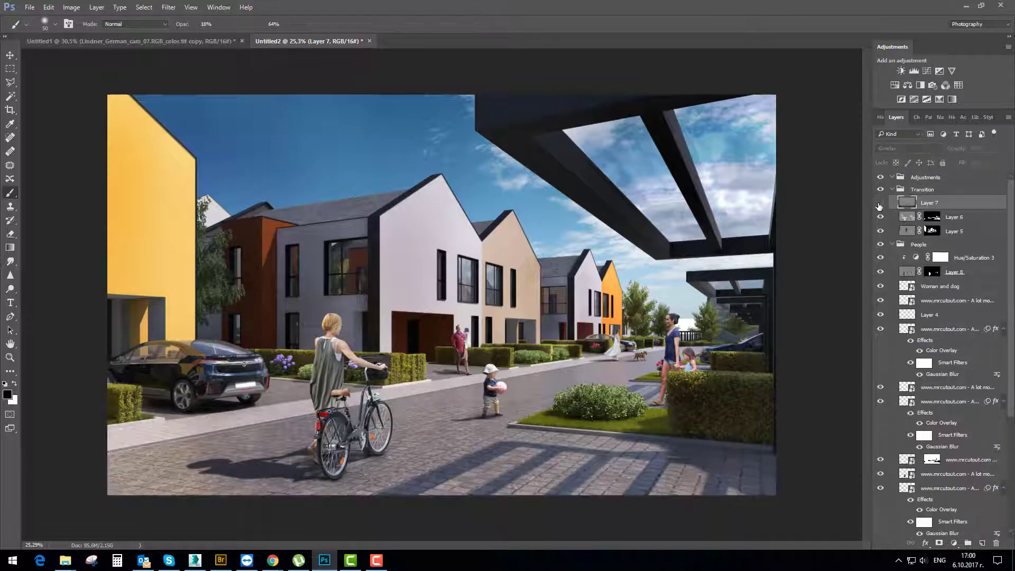
click(881, 203)
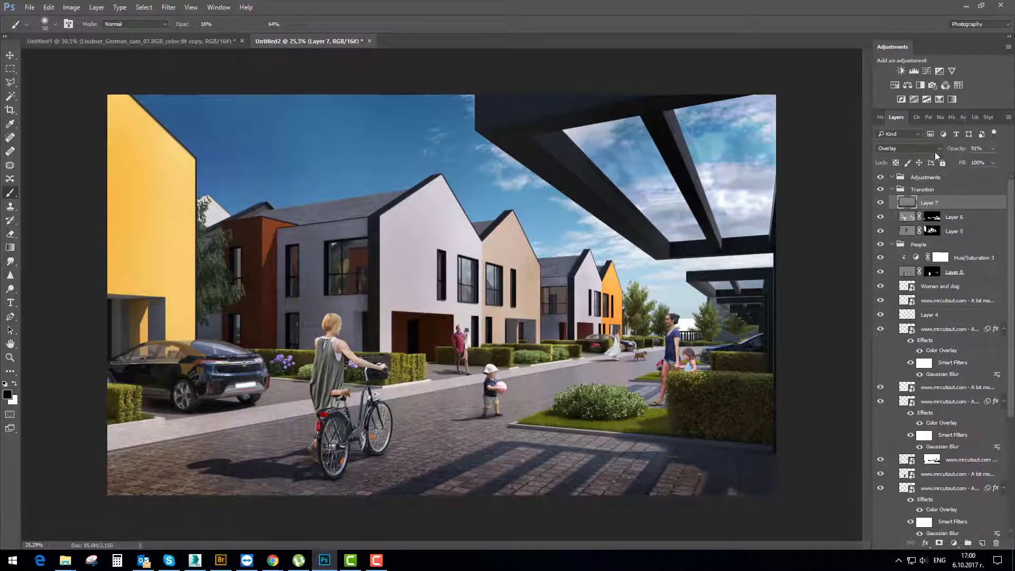
mouse_move(960, 150)
mouse_down()
mouse_move(935, 154)
mouse_move(949, 153)
mouse_up()
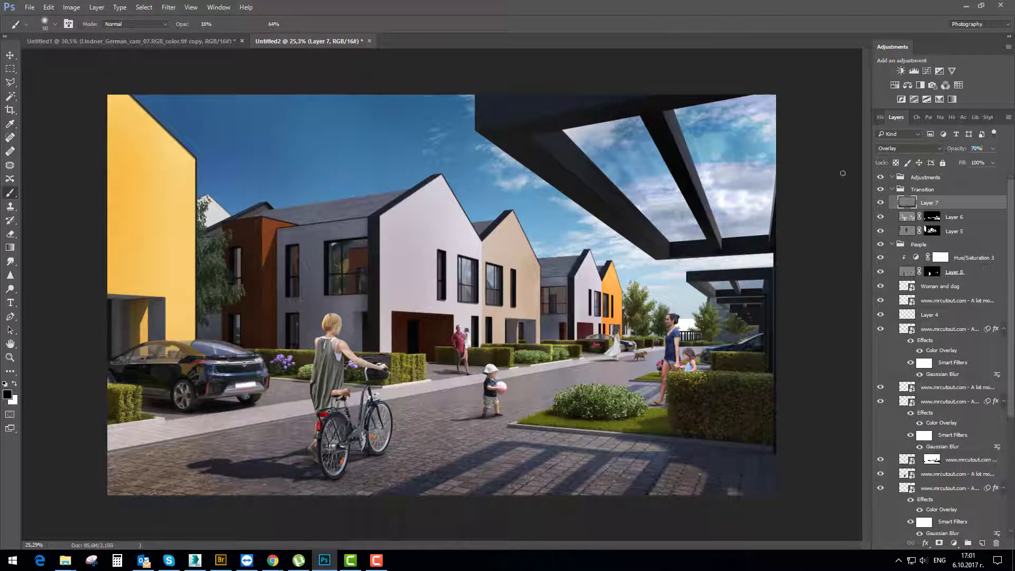
Merge a copy of all visible layers into a new layer and place it inside the Adjustments group
click(926, 177)
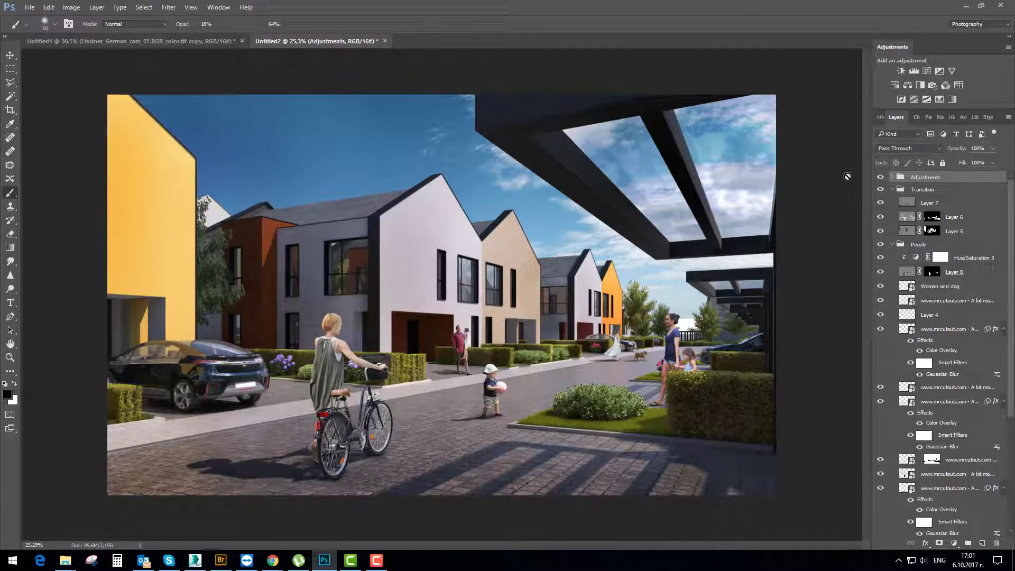
key(ctrl+shift+alt+e)
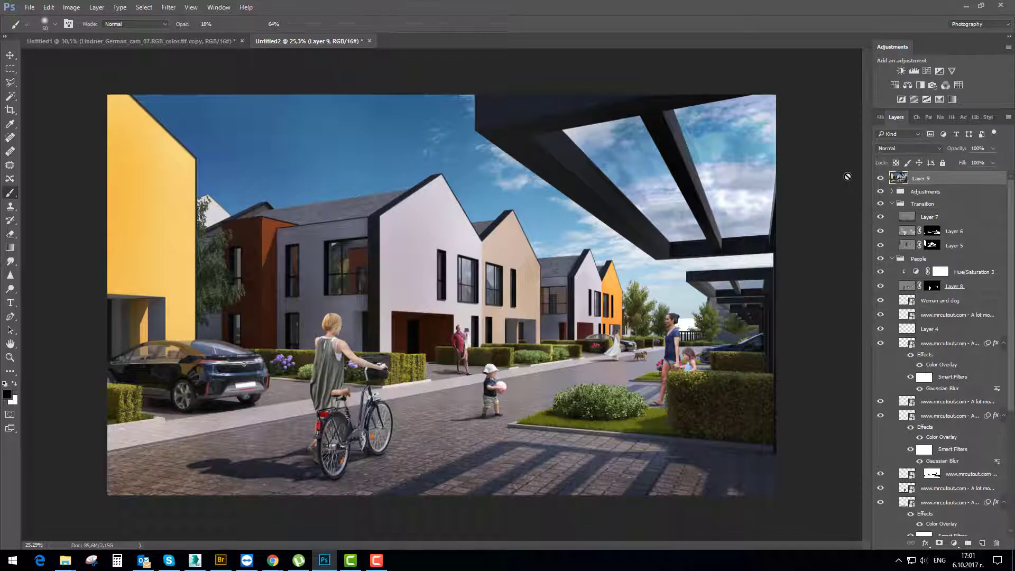
drag(897, 180, 903, 192)
click(893, 178)
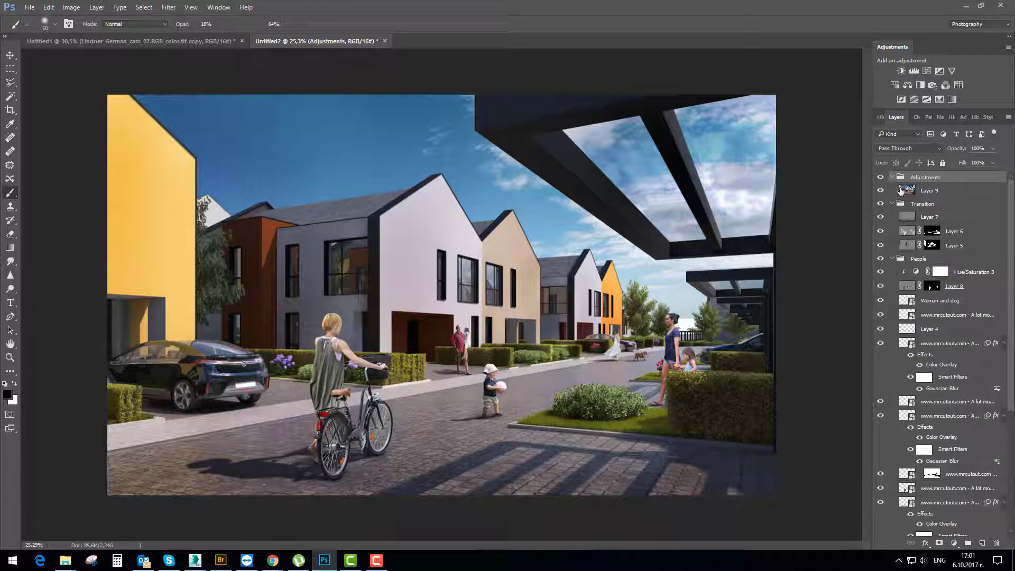
click(907, 190)
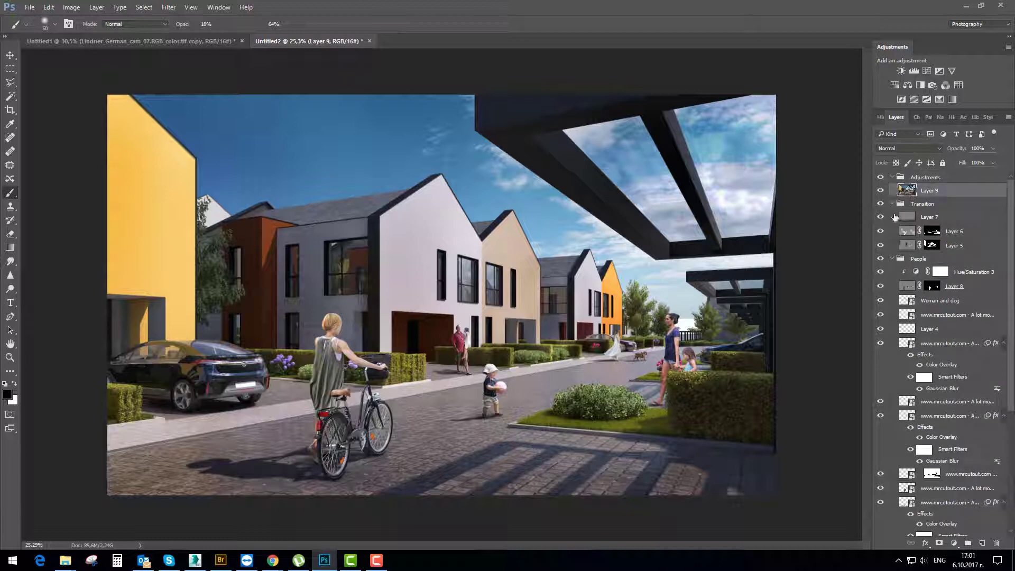
Collapse the Transition, People and Render groups in the layer stack
click(893, 203)
click(892, 216)
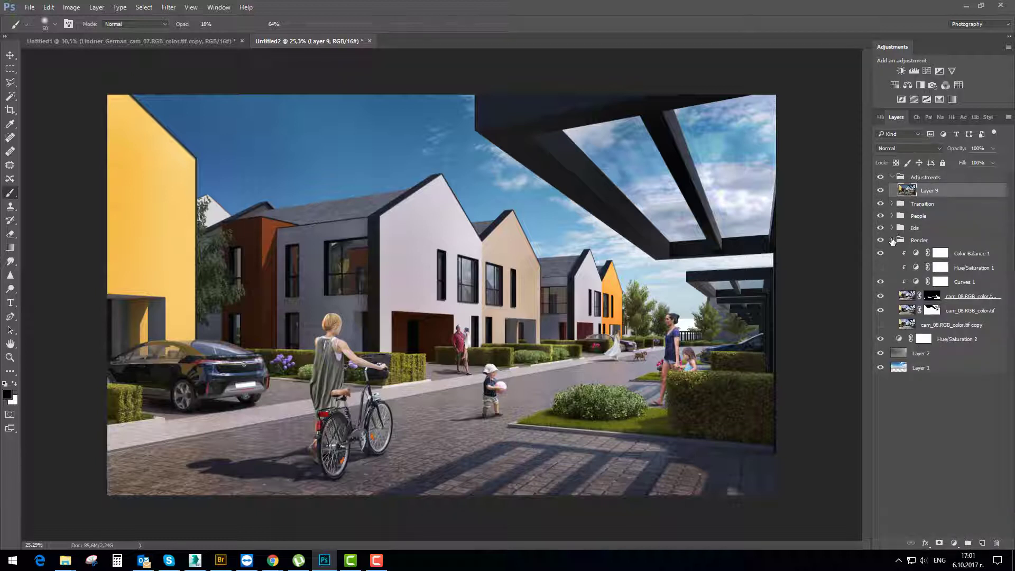
click(893, 240)
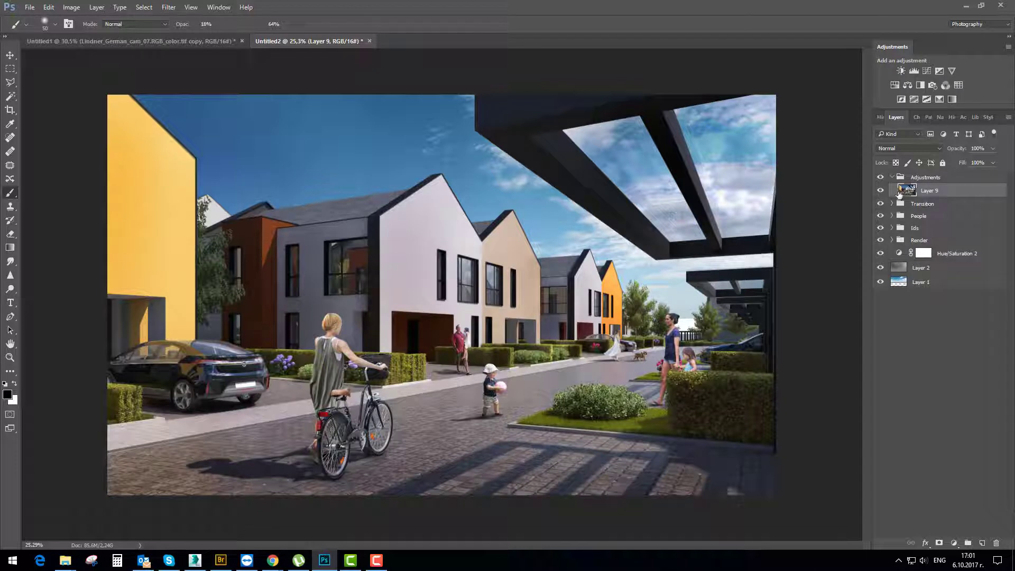
Apply the Camera Raw filter to Layer 9 with temperature +4, contrast +12 and clarity +2
click(175, 11)
key(Escape)
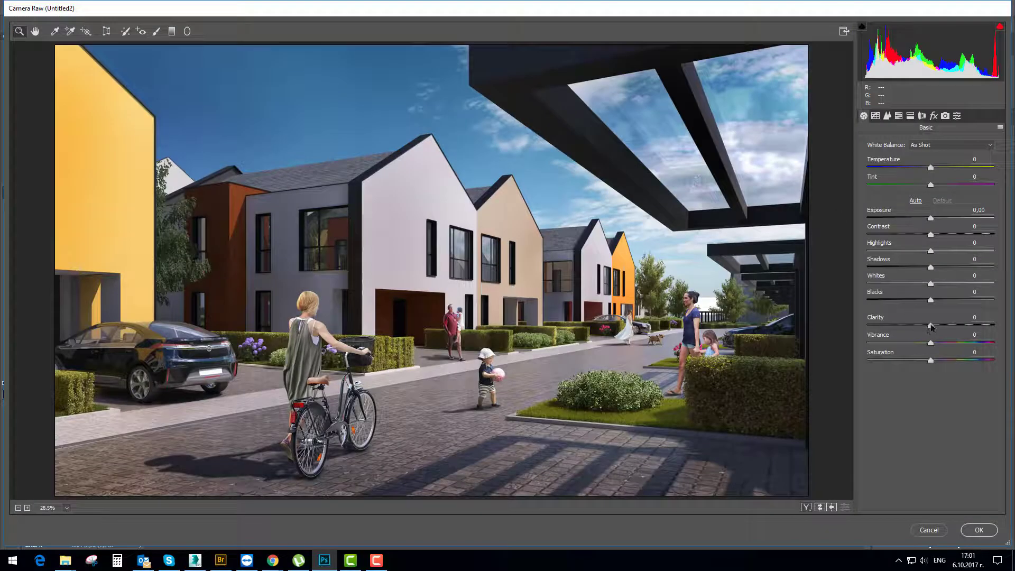
drag(931, 324, 939, 321)
drag(931, 167, 932, 168)
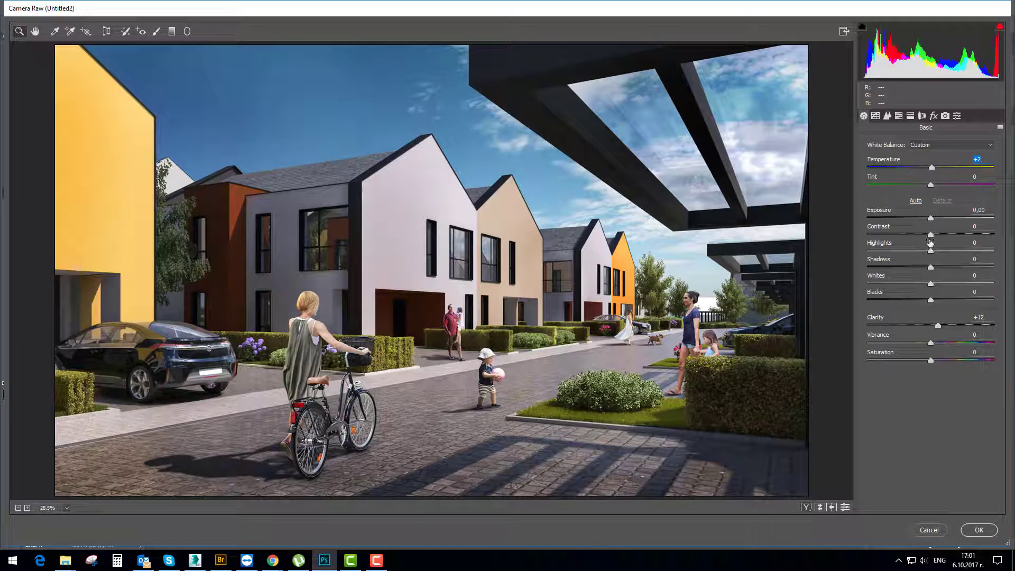
drag(931, 234, 938, 235)
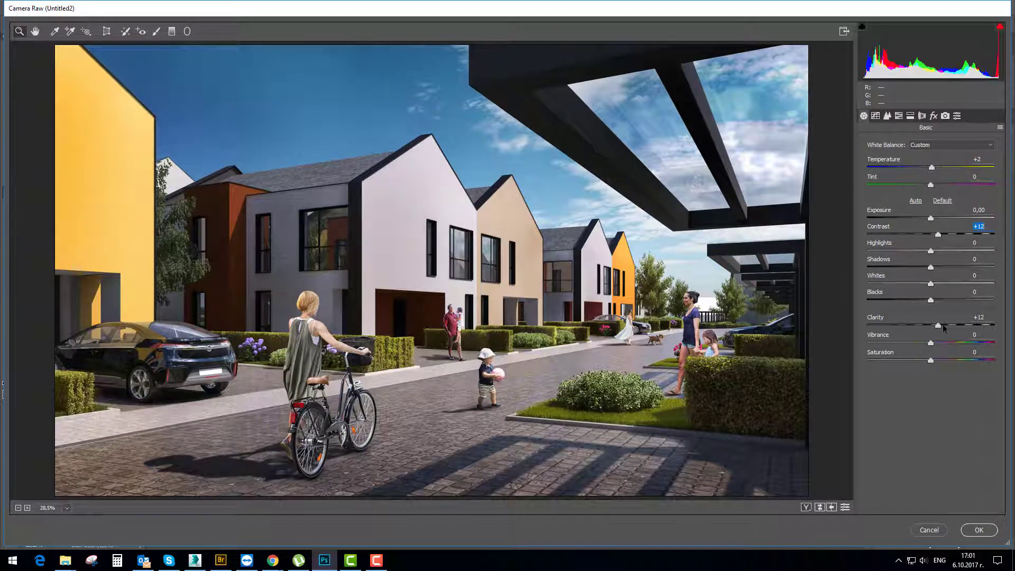
drag(943, 325, 931, 324)
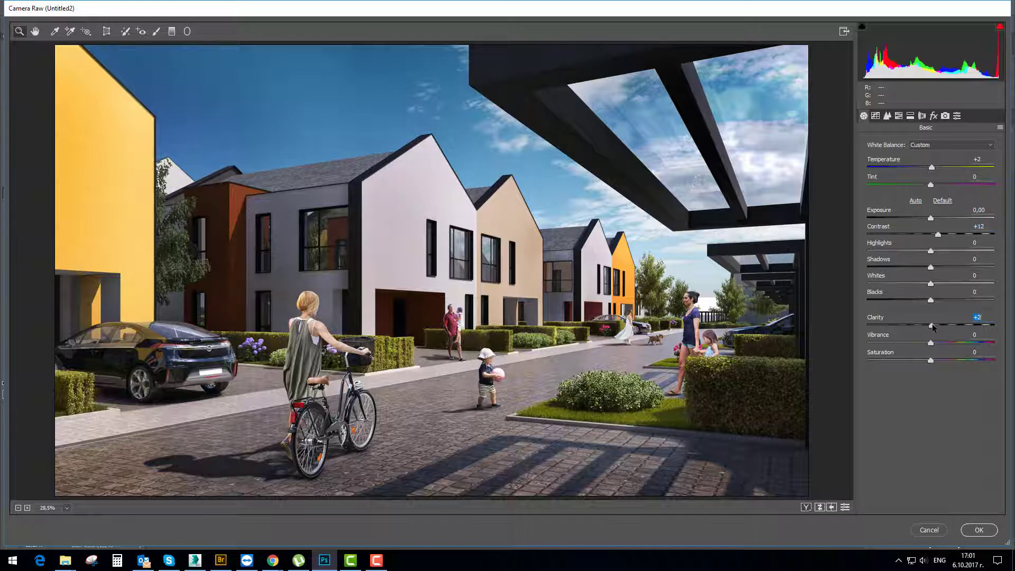
click(932, 168)
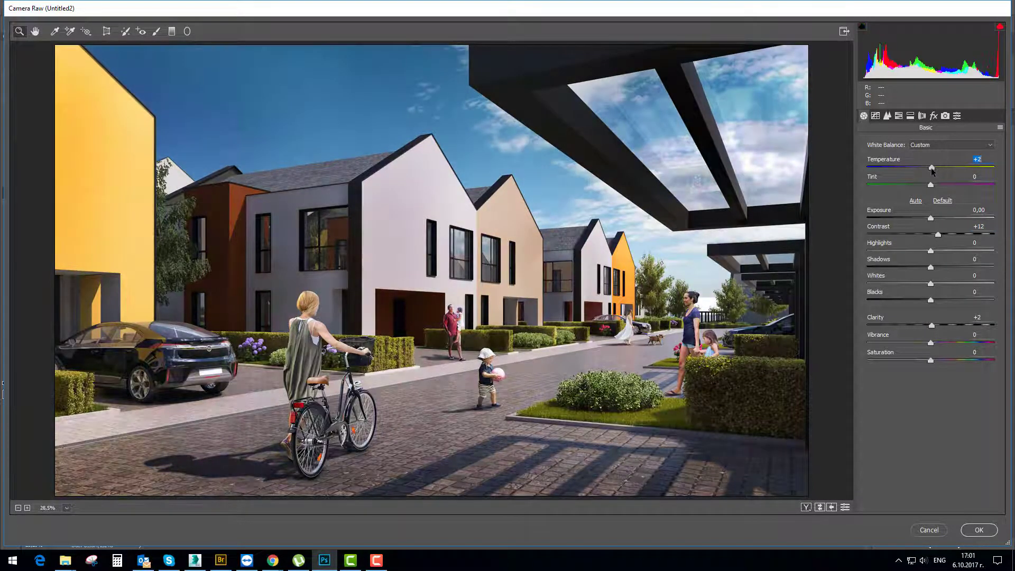
drag(932, 168, 933, 169)
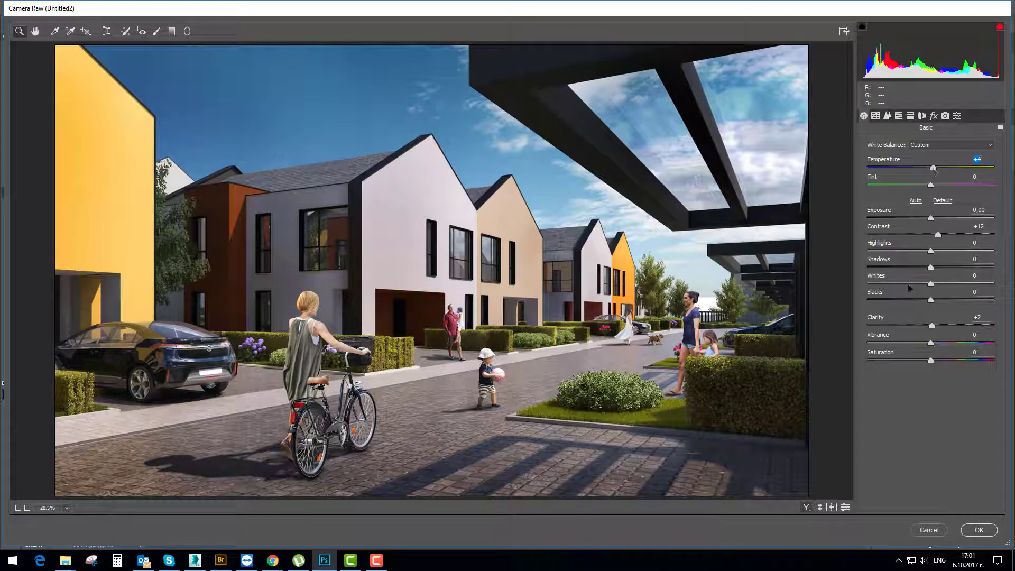
click(975, 531)
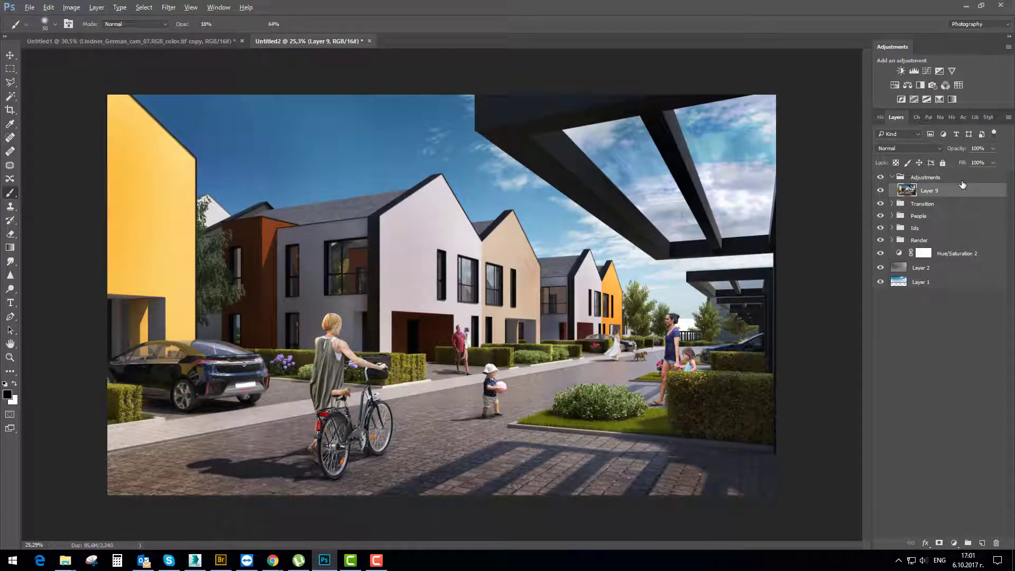
Merge a copy of all visible layers into a new layer and apply Color Efex Pro 4's Bleach Bypass filter to it
key(ctrl+shift+alt+e)
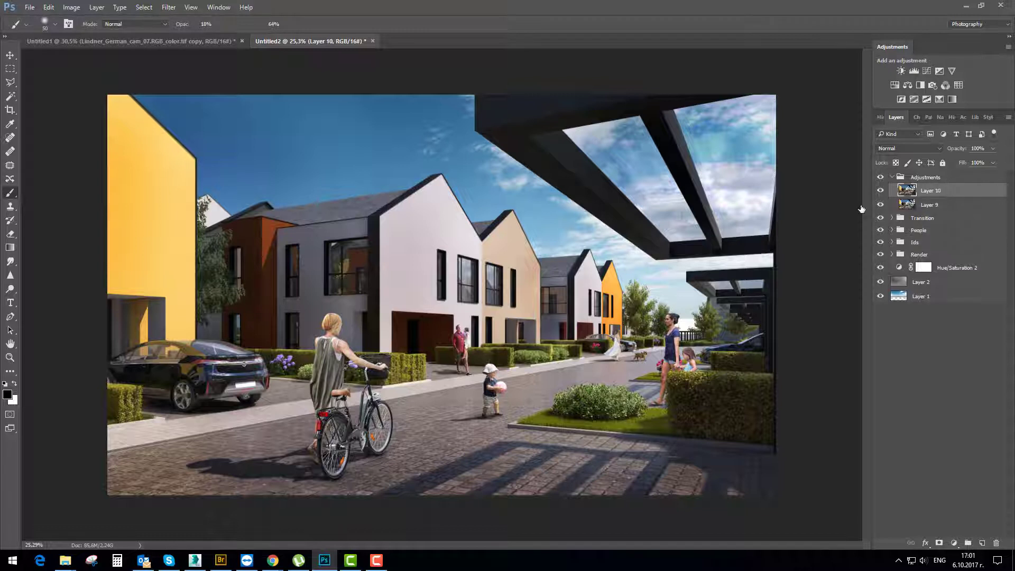
click(169, 8)
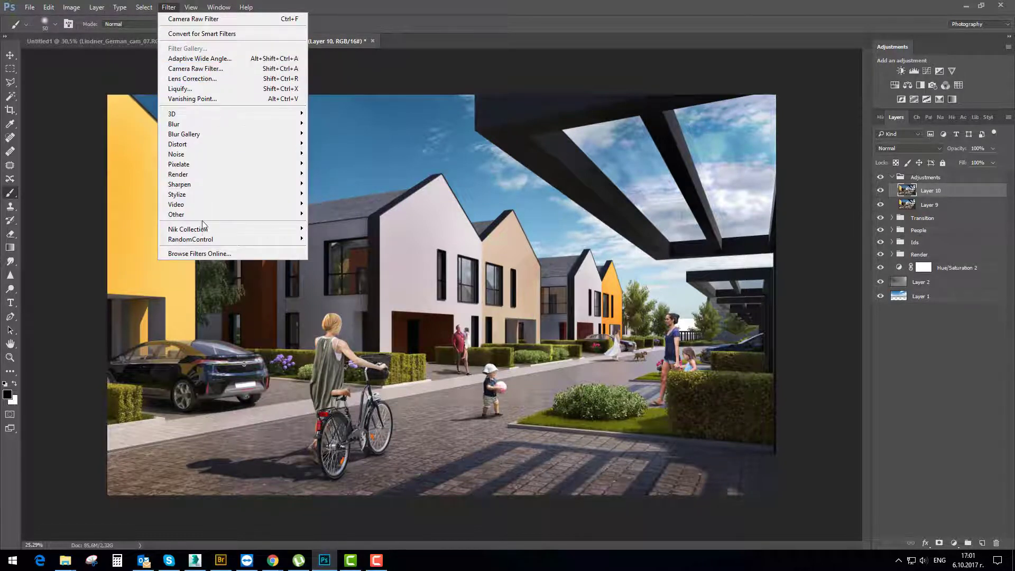
mouse_move(263, 229)
click(325, 239)
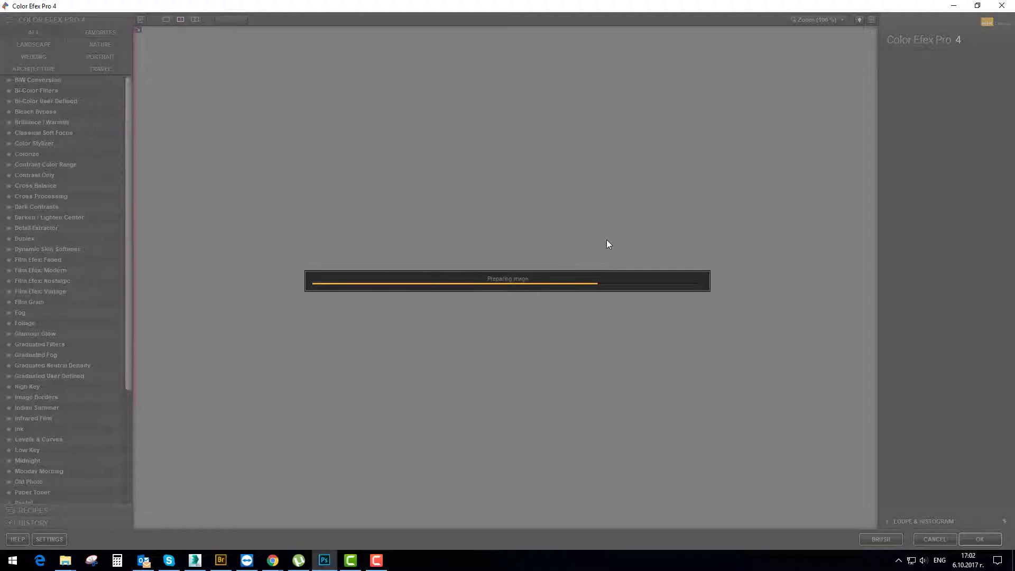
click(144, 560)
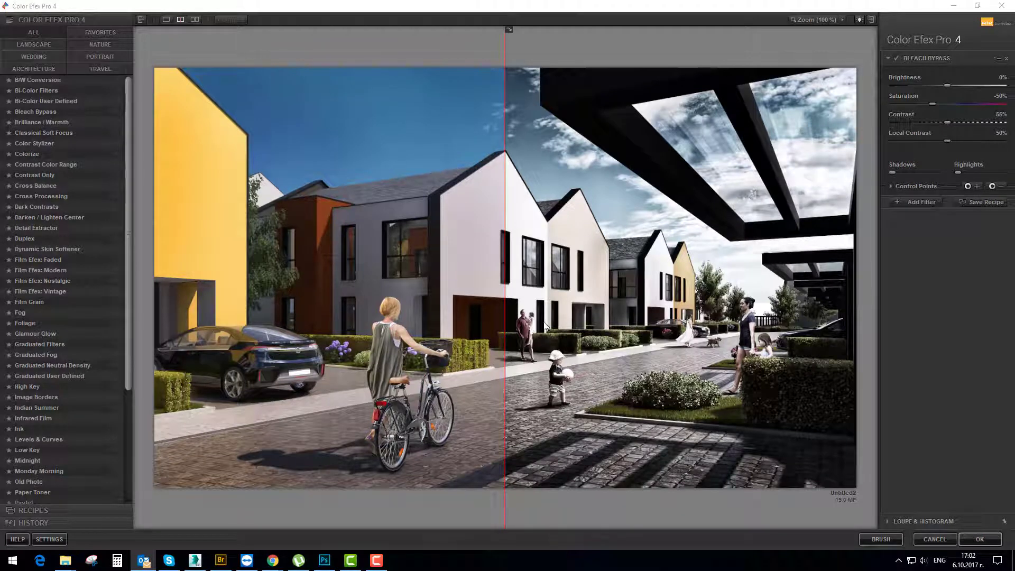
drag(505, 321, 494, 291)
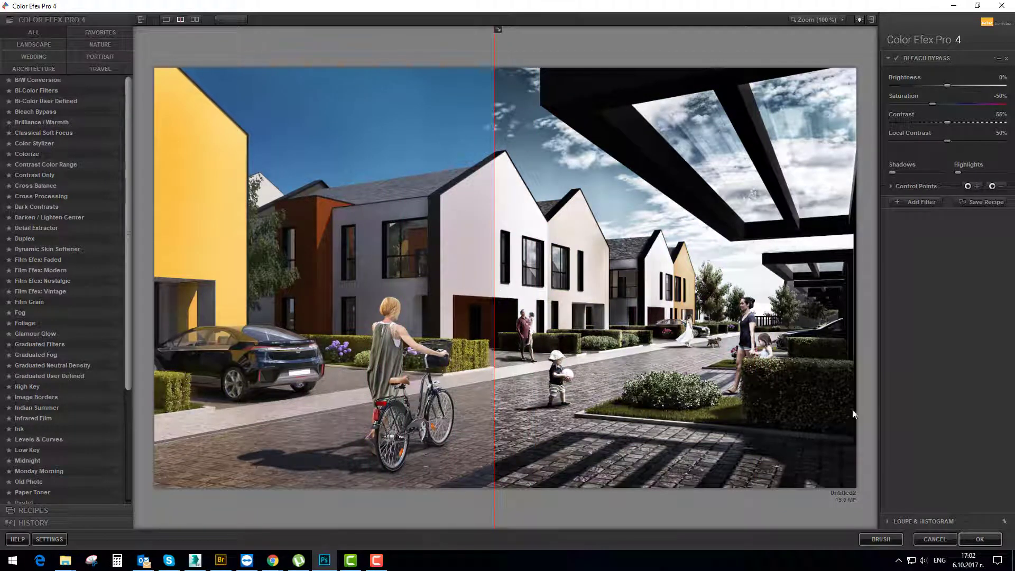
click(983, 538)
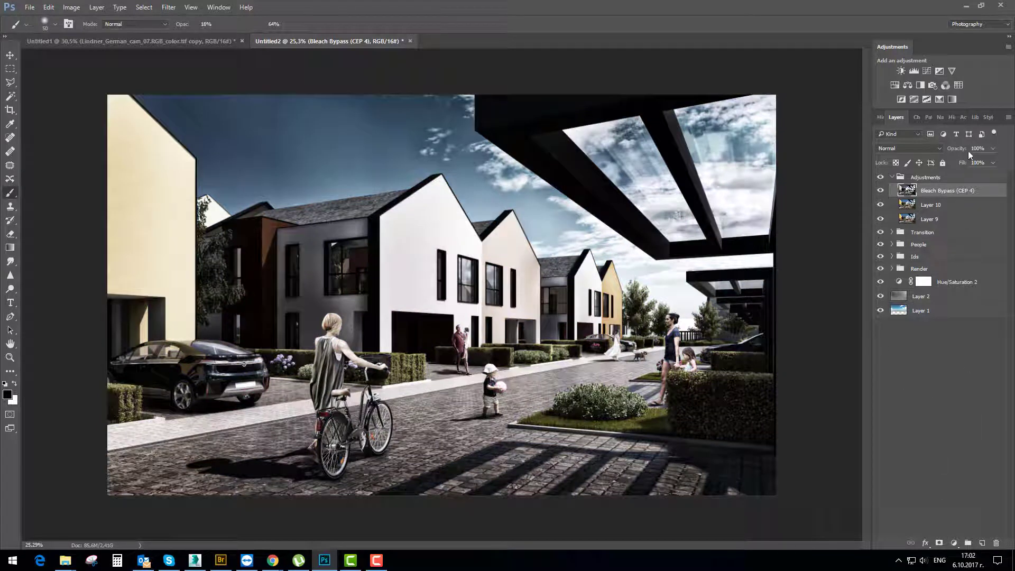
Lower the Bleach Bypass layer's opacity to 17% and give the layer a mask filled with black
drag(962, 150, 909, 148)
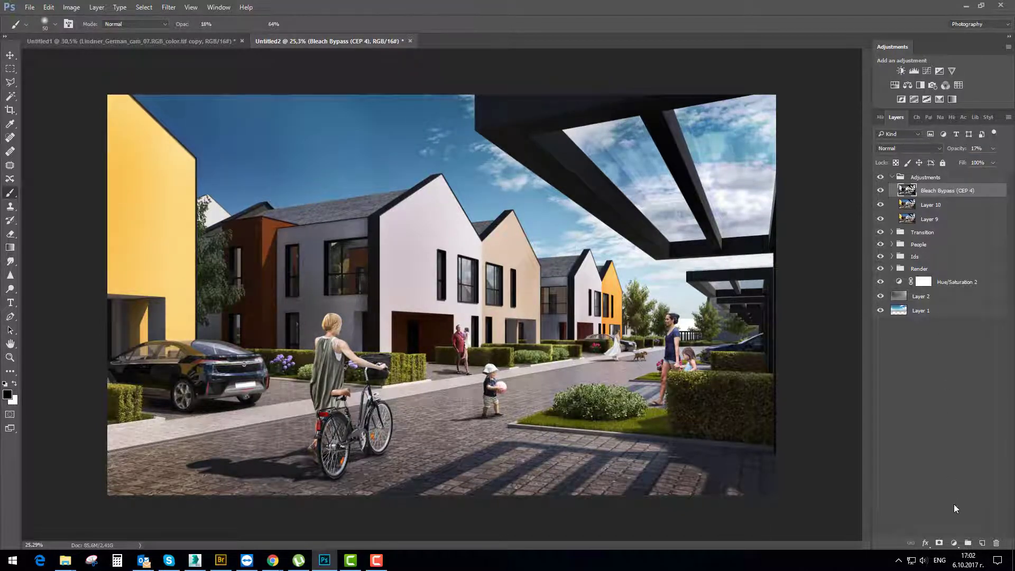
click(940, 543)
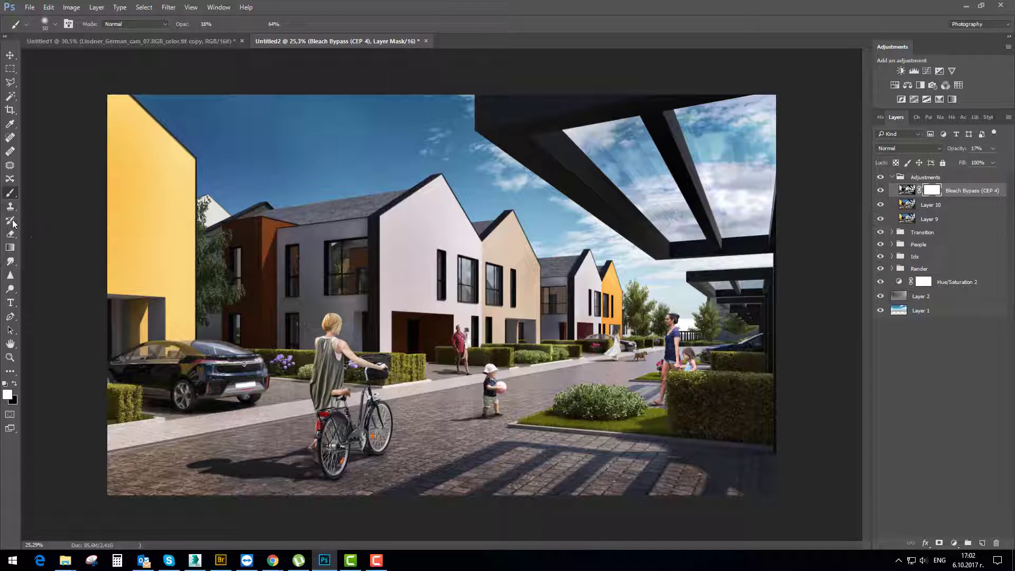
click(11, 372)
key(x)
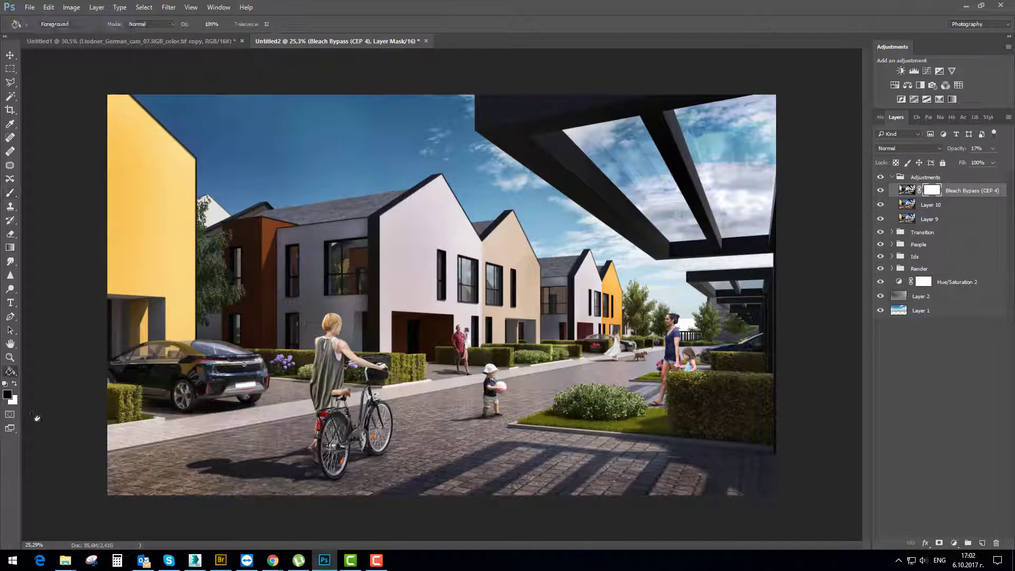
click(546, 247)
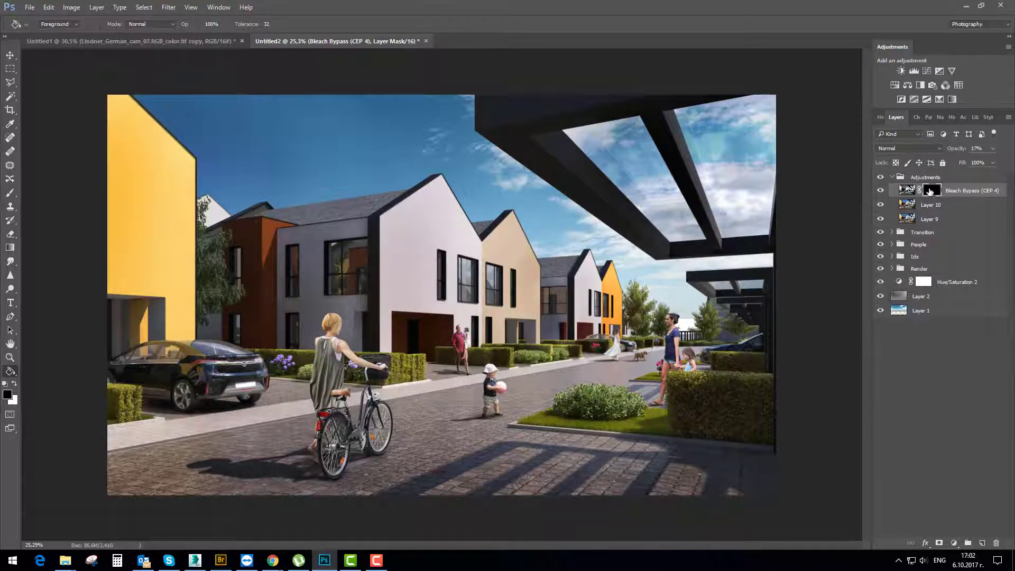
Paint white on the Bleach Bypass mask over the street with a 1200-pixel brush at 37% opacity, and set the layer's opacity to 38%
key(b)
key(x)
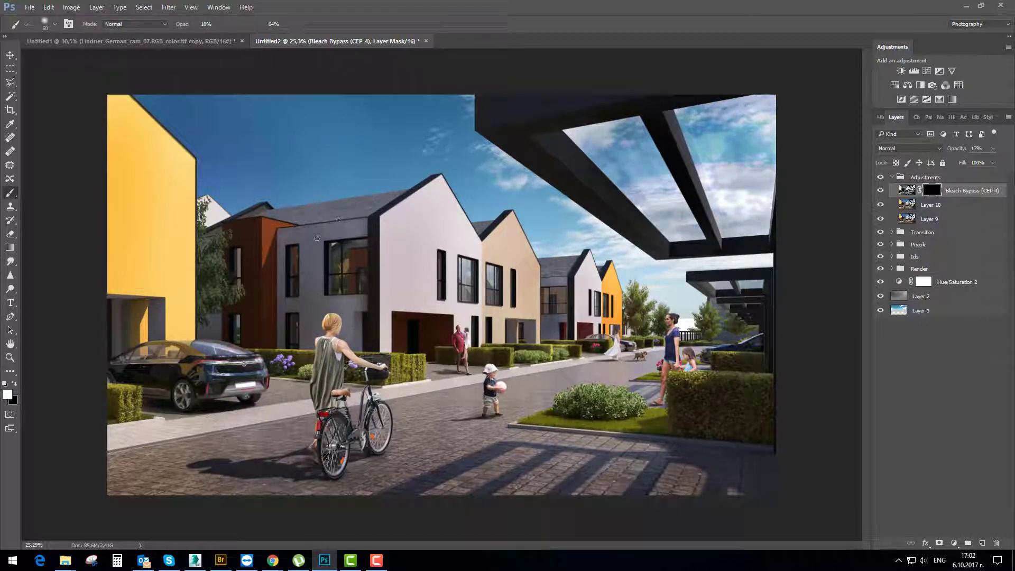
key(bracketright)
key(bracketright)
key(bracketright)
key(bracketright)
key(bracketright)
key(bracketright)
key(bracketright)
key(bracketright)
key(bracketright)
key(bracketright)
key(bracketright)
key(bracketright)
key(bracketright)
key(bracketright)
key(bracketright)
key(bracketright)
key(bracketright)
key(bracketright)
key(bracketright)
key(bracketright)
drag(183, 25, 192, 25)
mouse_move(598, 471)
mouse_down()
mouse_move(704, 473)
mouse_move(421, 463)
mouse_up()
drag(954, 151, 965, 151)
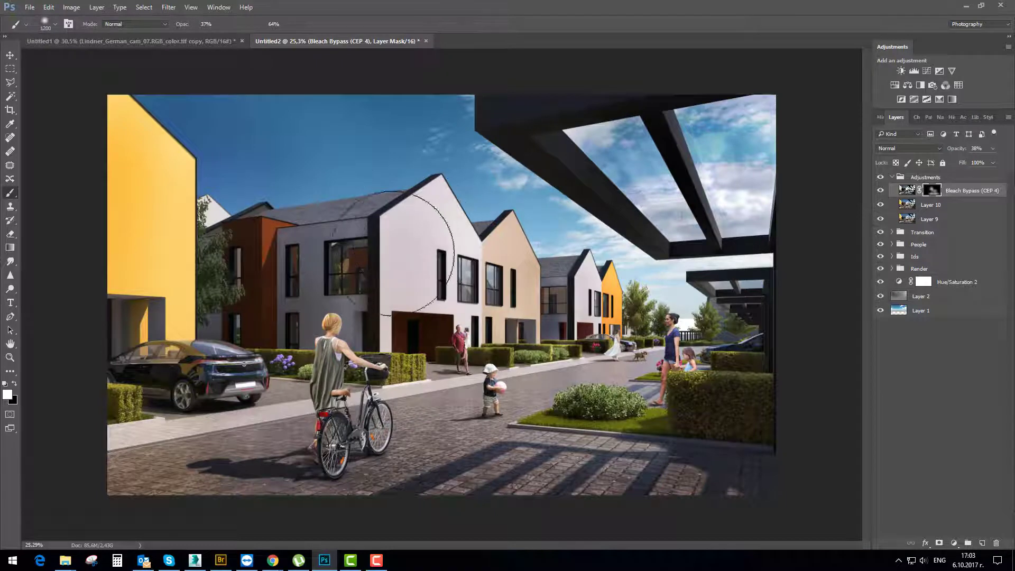
Compare the image with and without the Bleach Bypass mask and layer, and lower that layer's opacity to 20%
shift+click(930, 194)
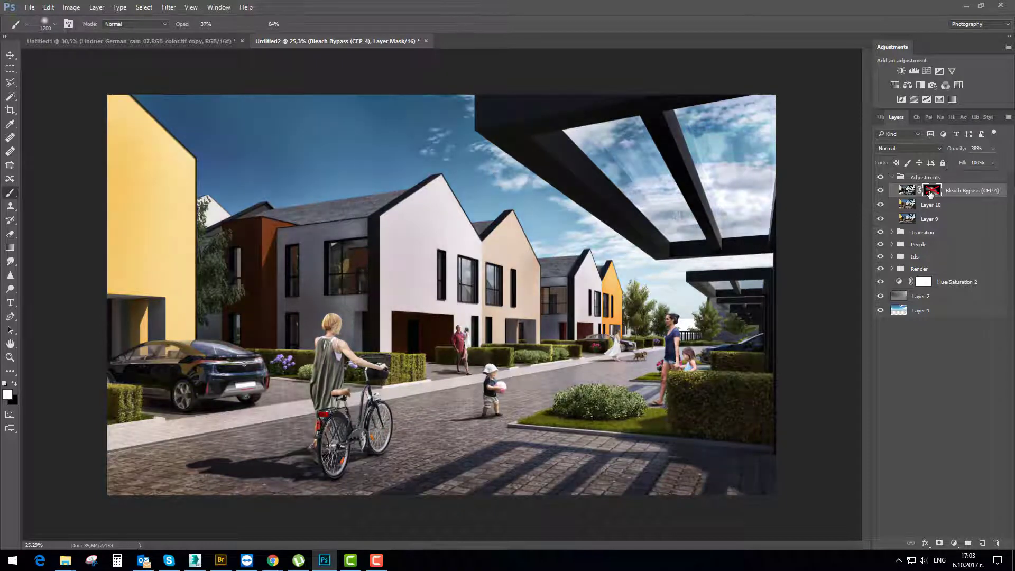
shift+click(930, 194)
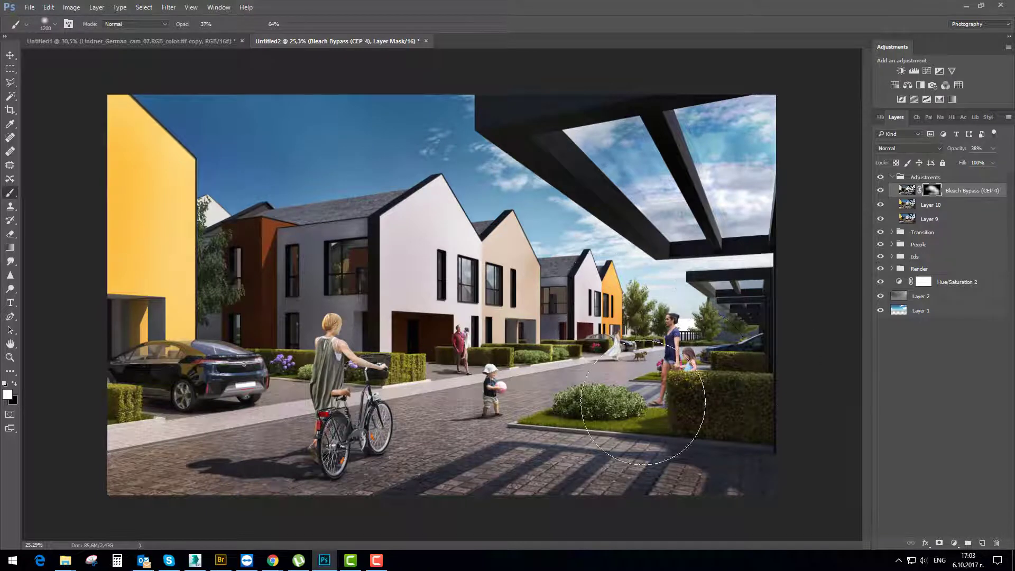
scroll(496, 426, down, 2)
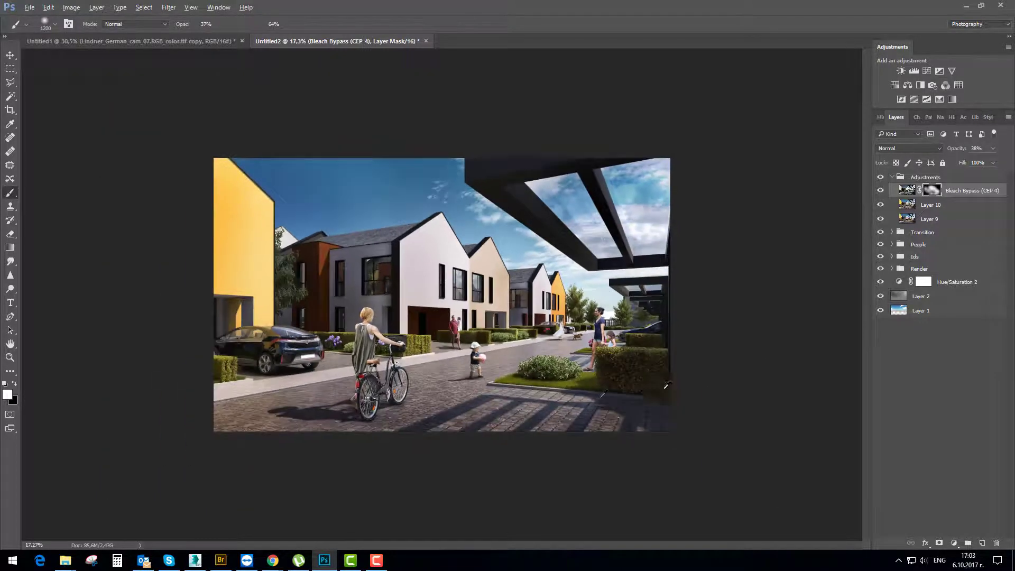
scroll(495, 425, up, 2)
scroll(488, 339, down, 4)
scroll(488, 340, up, 3)
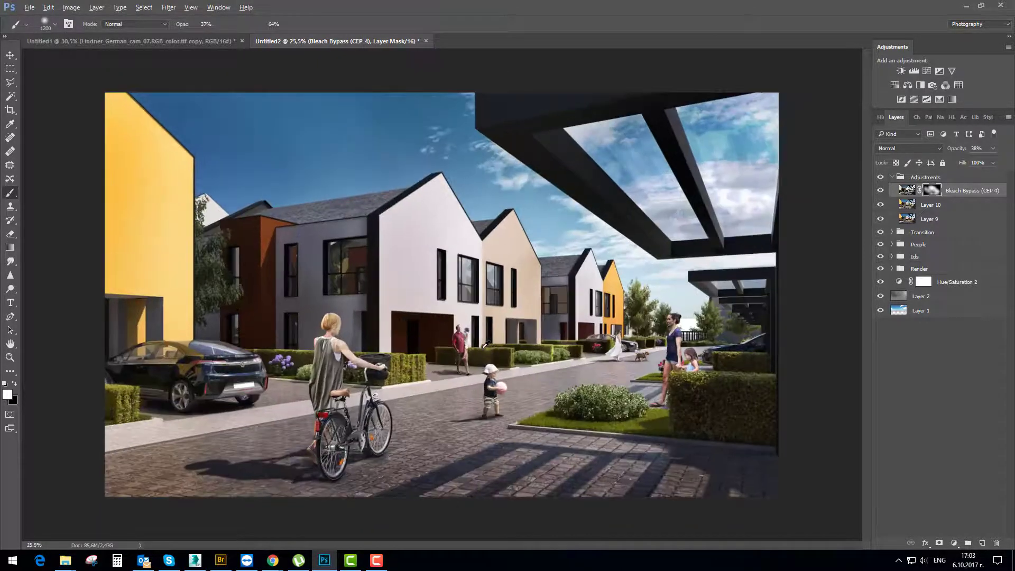
click(881, 190)
click(881, 190)
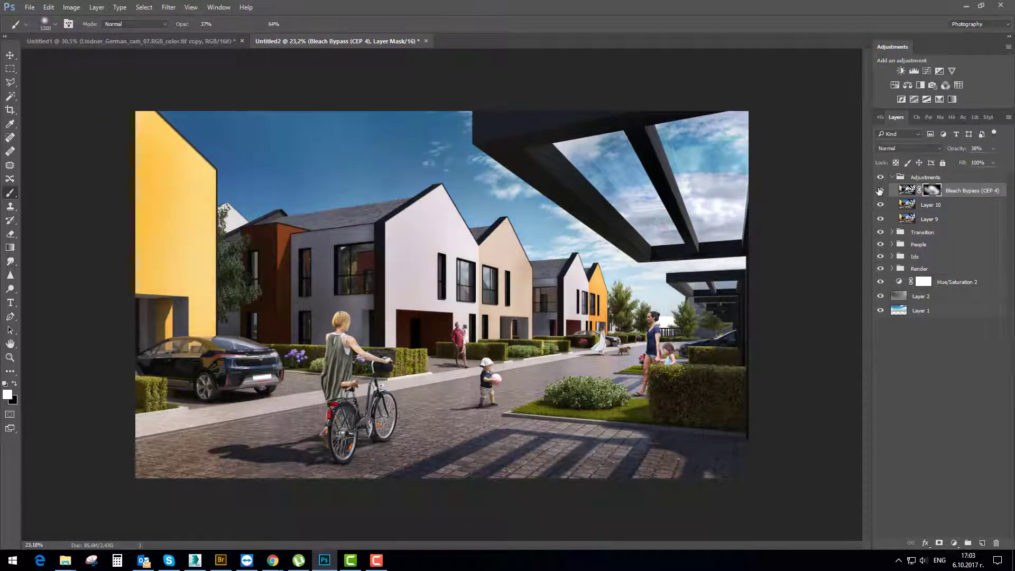
click(880, 190)
click(880, 190)
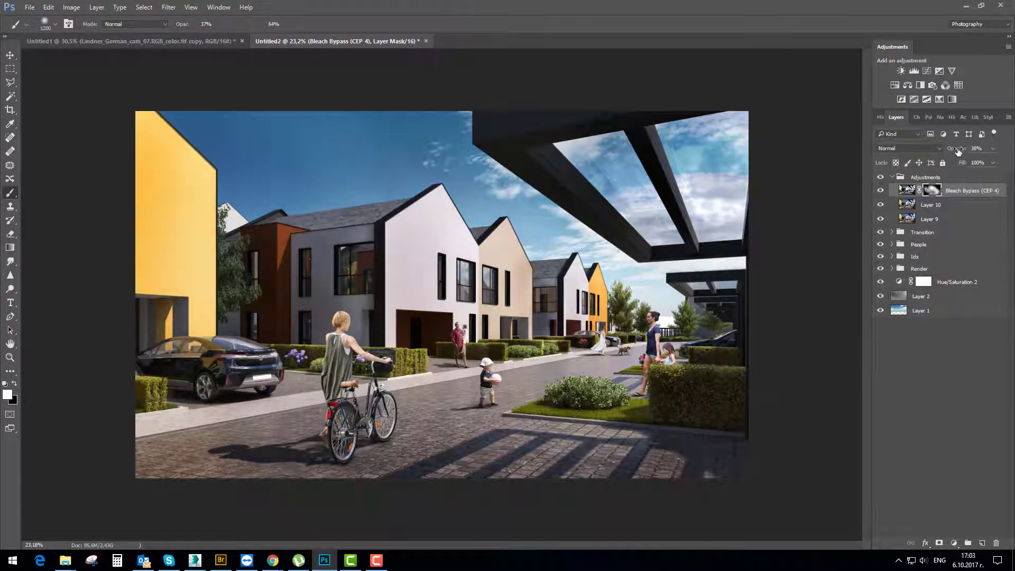
drag(958, 151, 942, 150)
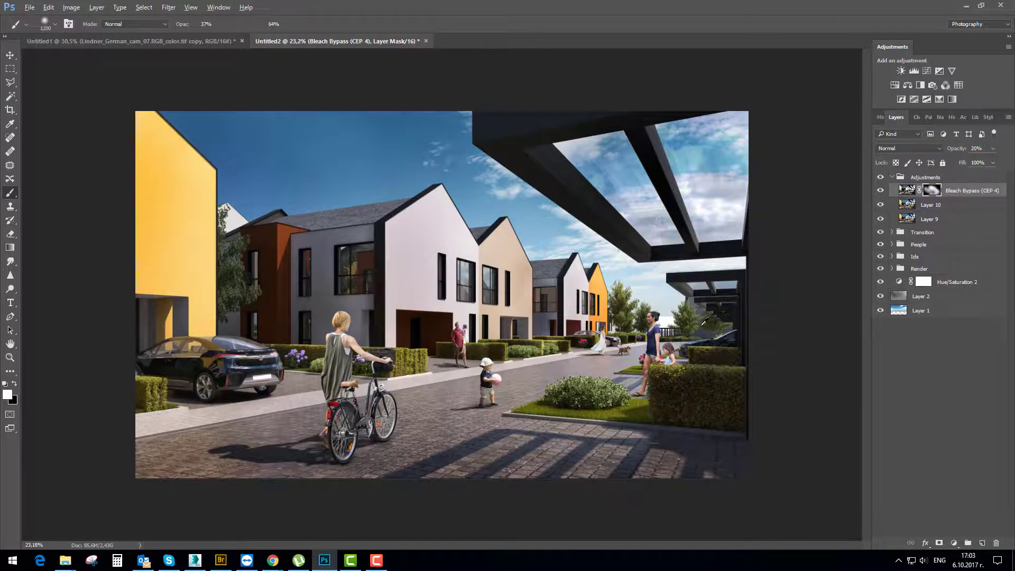
Merge a copy of all visible layers into a new layer and open it in the Camera Raw filter
scroll(840, 275, up, 2)
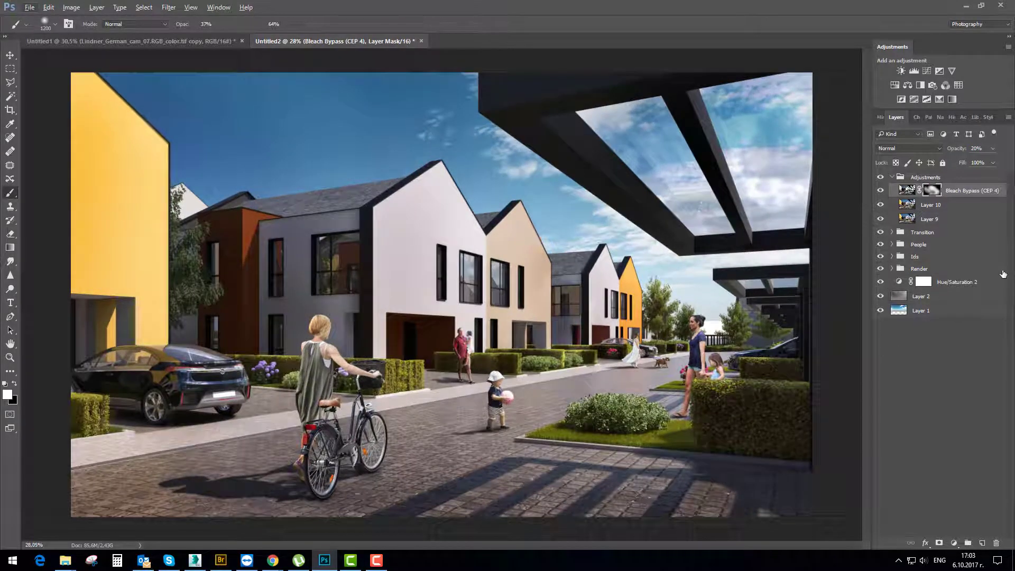
key(ctrl+shift+alt+e)
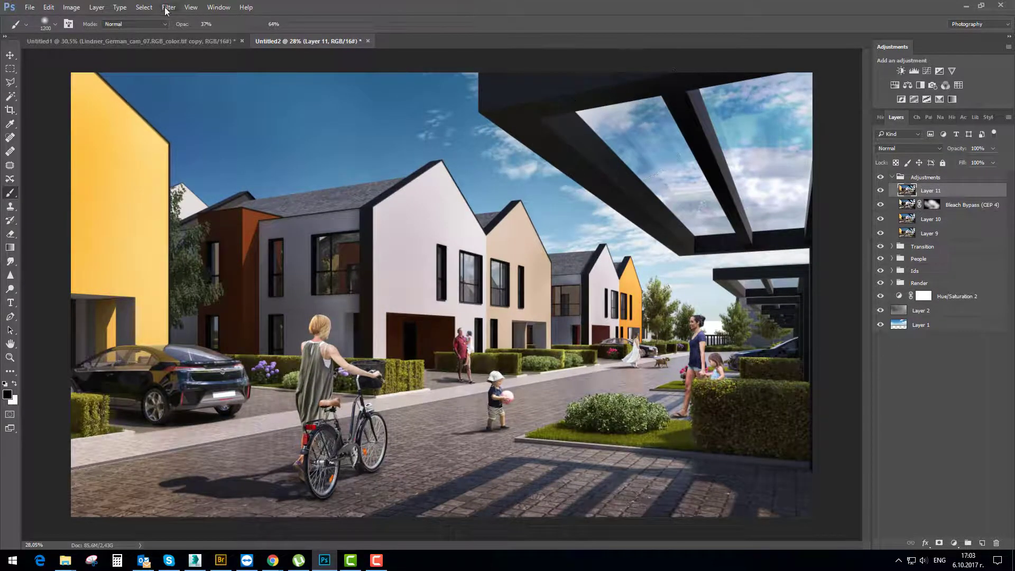
click(168, 7)
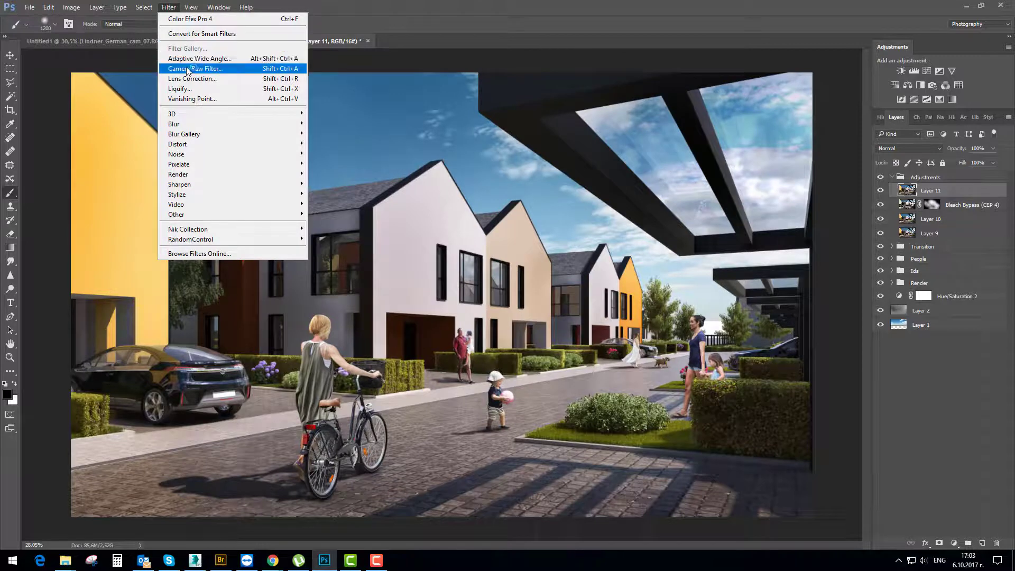
click(188, 69)
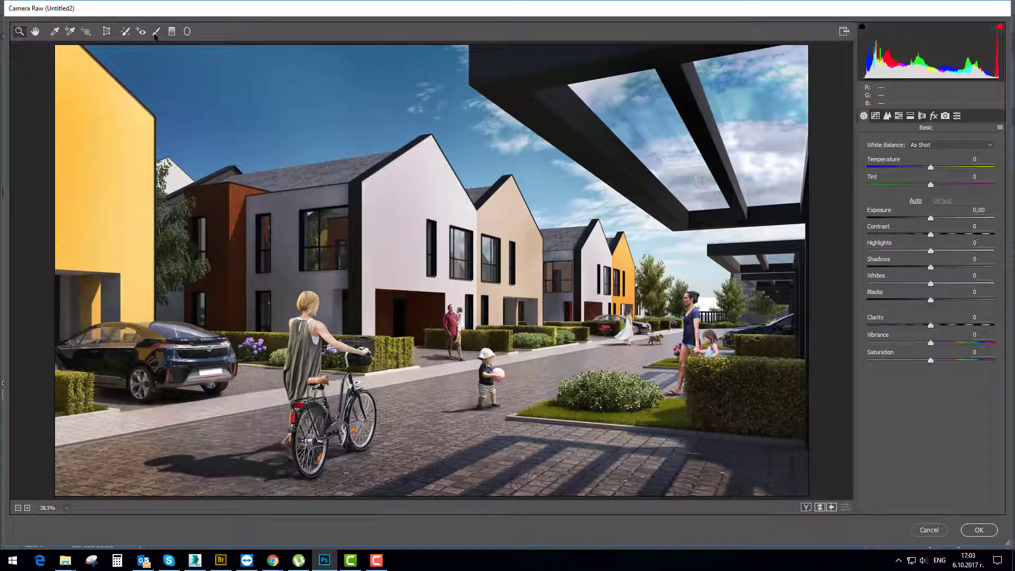
Brighten the sky beside the pergola and the carports beneath it with the Adjustment Brush
click(156, 31)
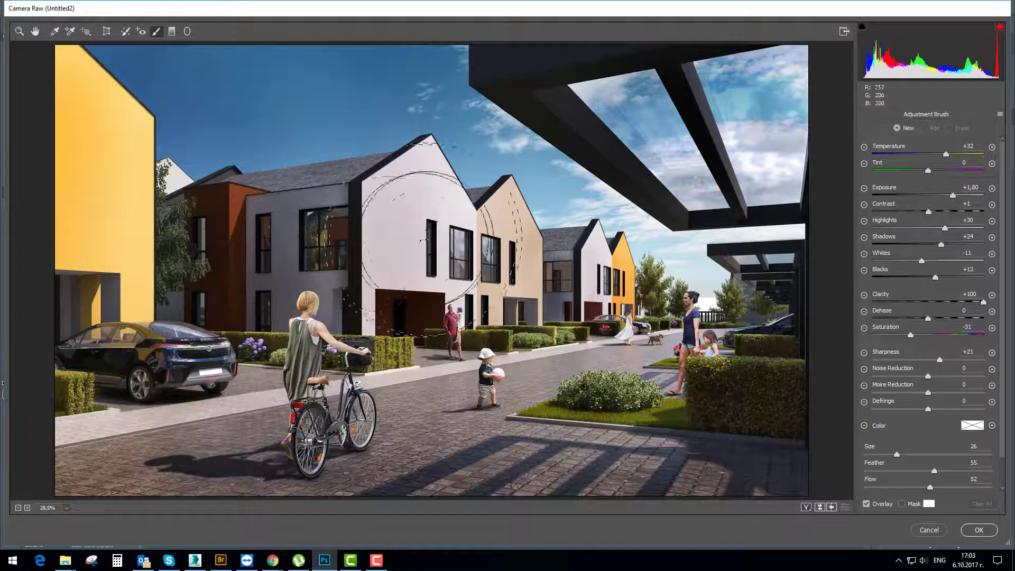
drag(789, 109, 766, 118)
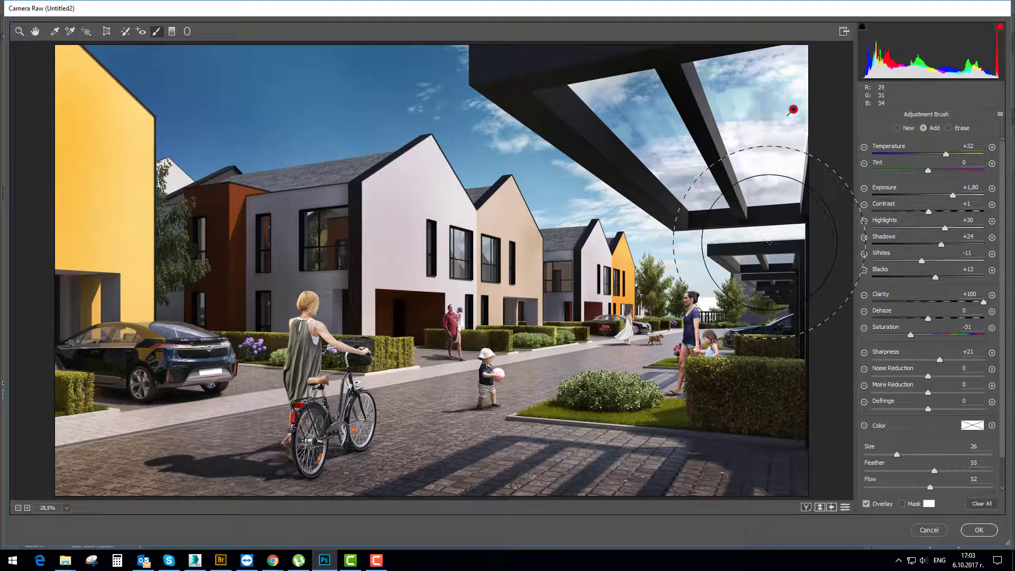
click(769, 245)
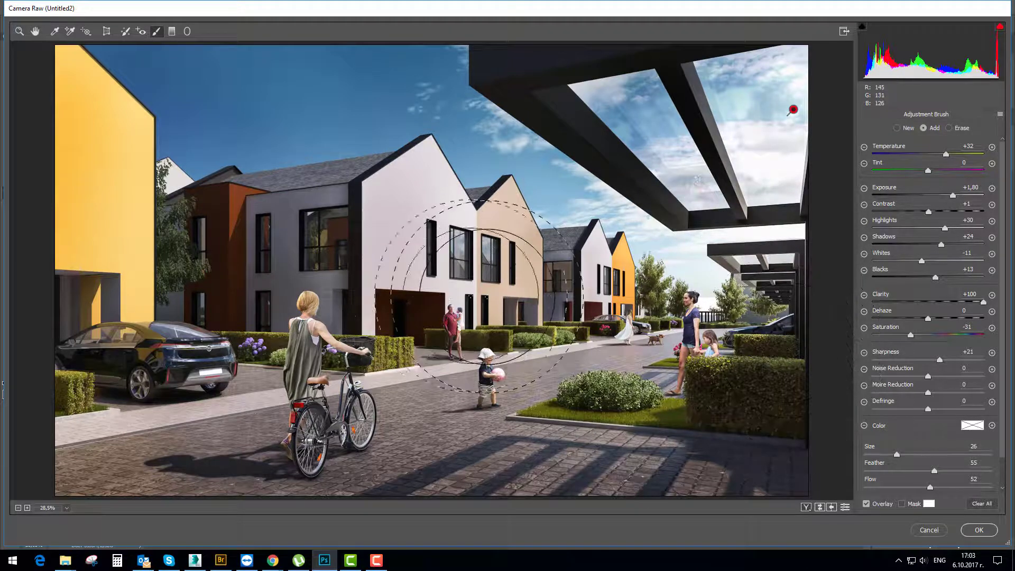
Reduce the Adjustment Brush size to about 18 and brighten the white gable facade of the central house
key(bracketleft)
key(bracketleft)
key(bracketleft)
key(bracketleft)
key(bracketleft)
key(bracketleft)
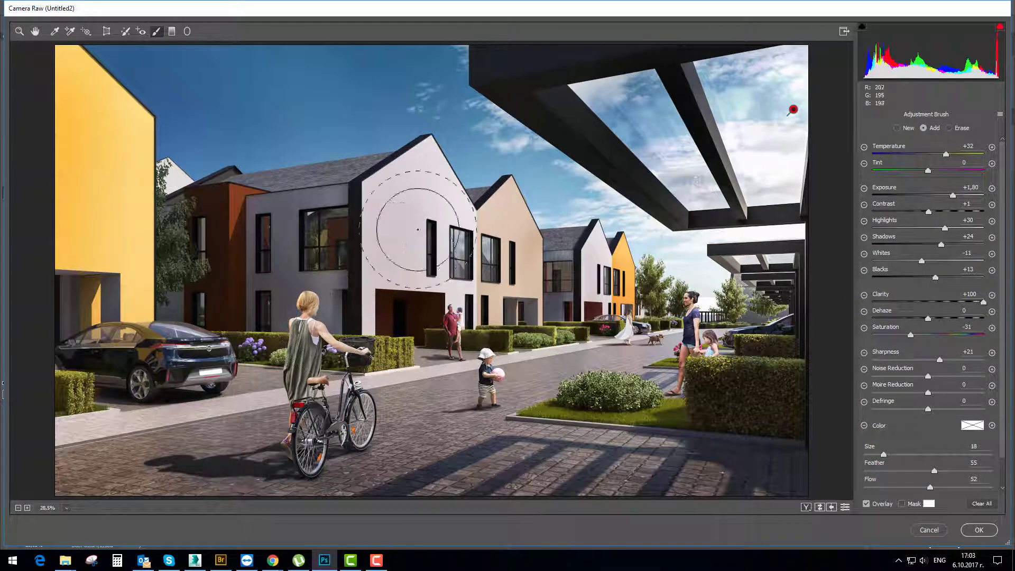
drag(419, 226, 453, 193)
key(bracketright)
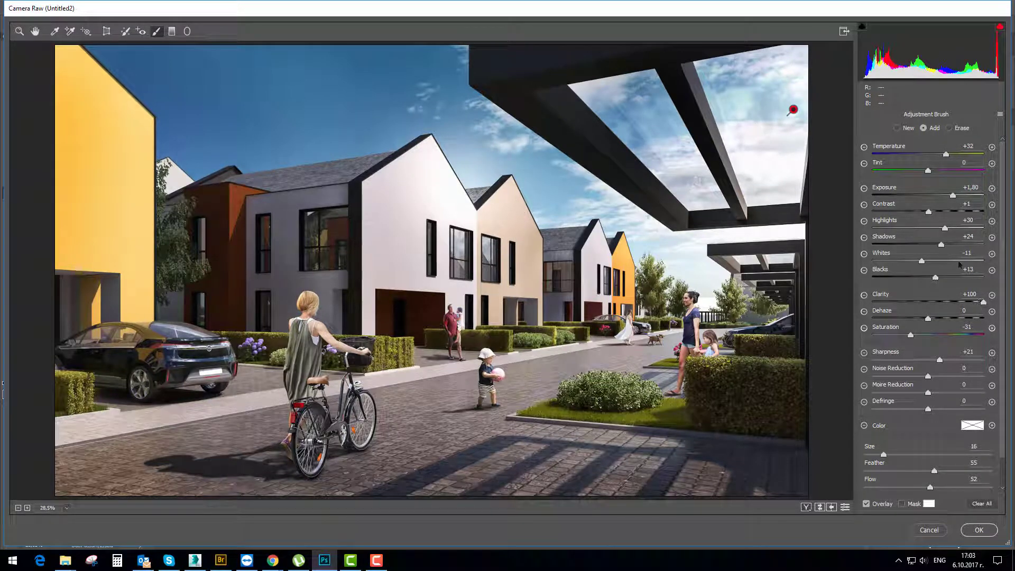
Lower the brush adjustment's exposure to -0.40 and enlarge the Adjustment Brush to size 30
drag(953, 200, 922, 197)
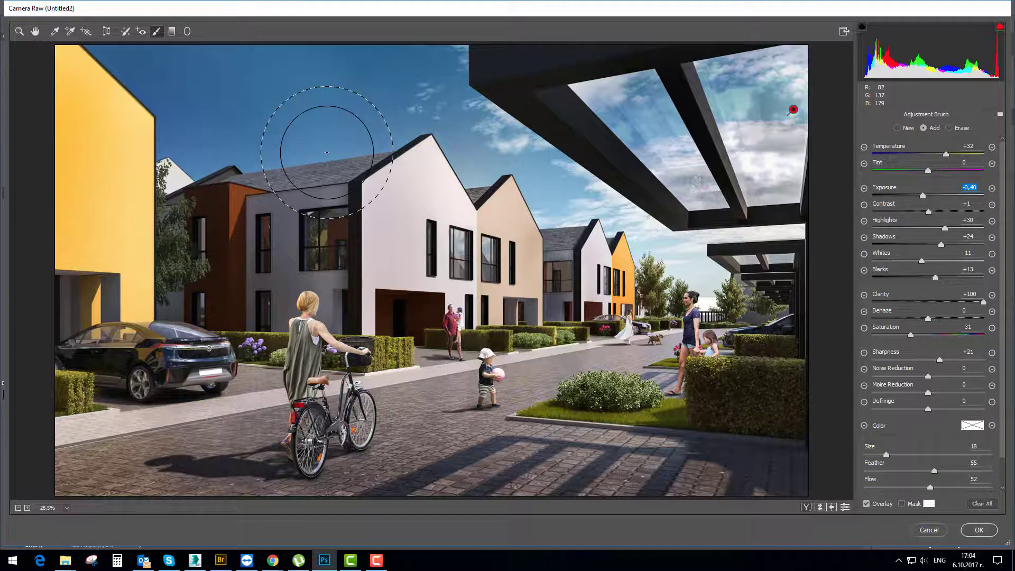
key(bracketright)
key(bracketright)
key(bracketright)
key(bracketright)
key(bracketright)
key(bracketright)
key(bracketright)
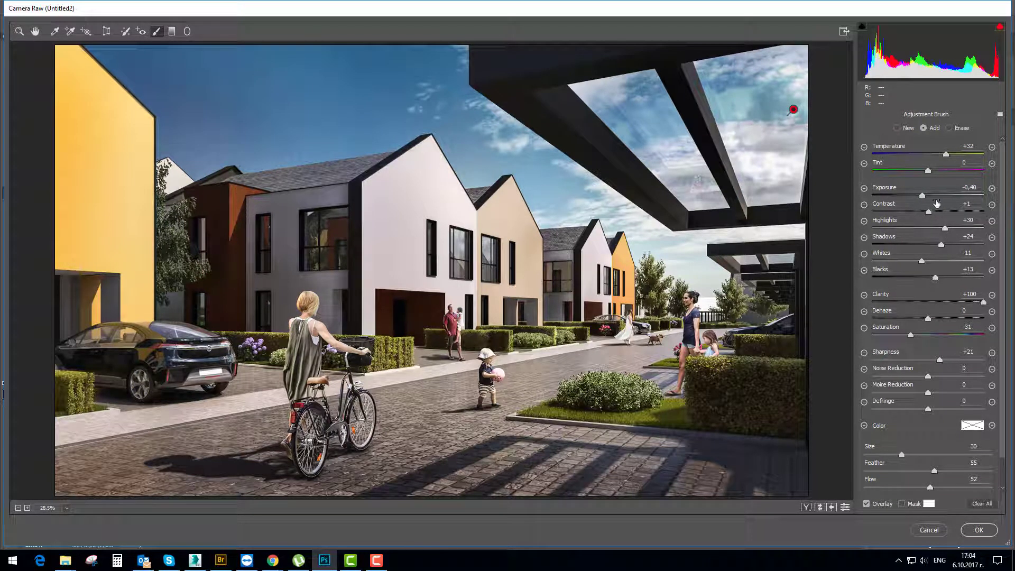
Set the brush adjustment's exposure to -0.35, contrast -29, highlights +1 and blacks +4, reduce its clarity, and apply the Camera Raw filter
drag(923, 195, 923, 196)
drag(944, 228, 912, 212)
drag(937, 279, 932, 278)
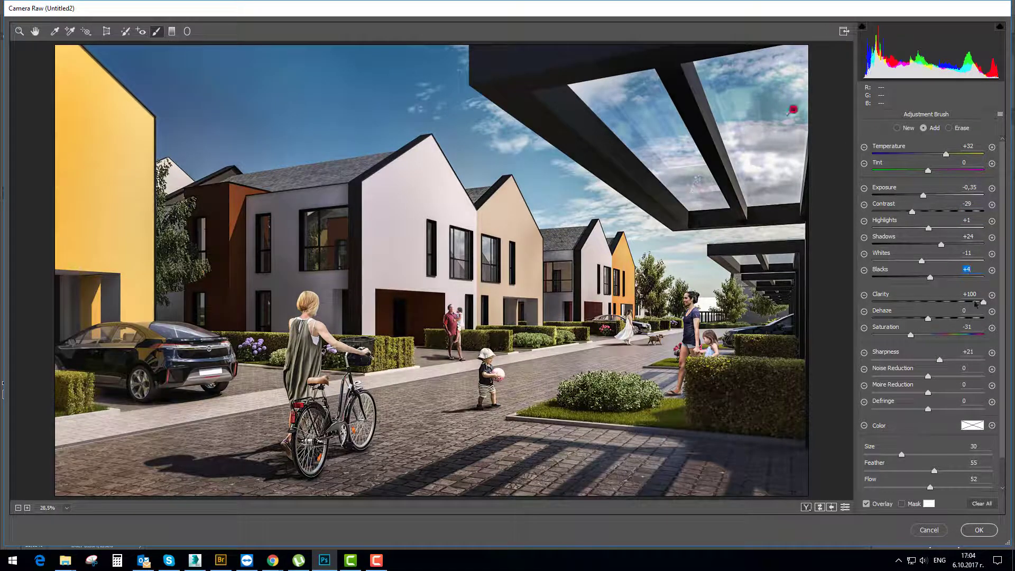
drag(982, 302, 946, 303)
click(979, 531)
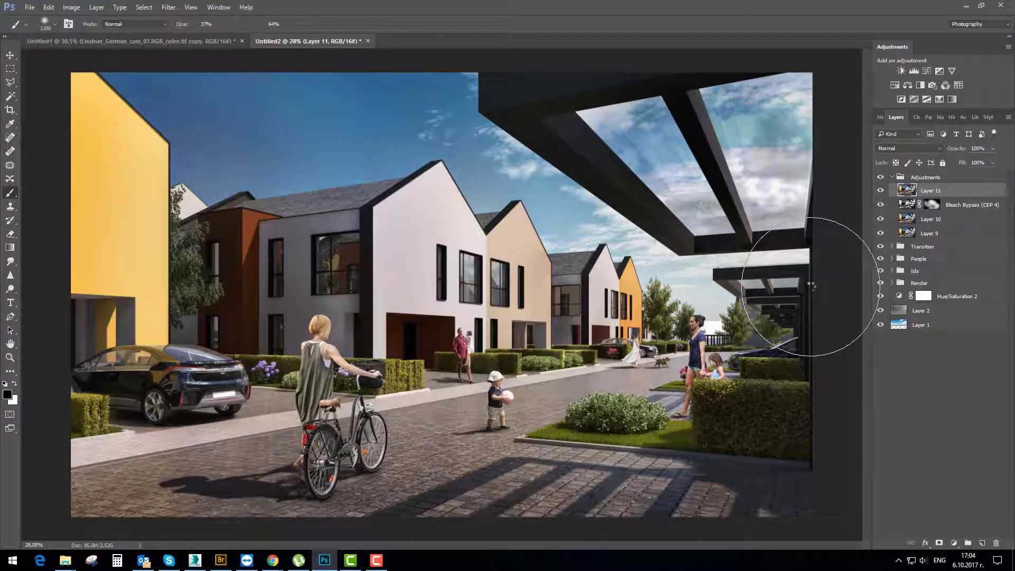
Compare the image with and without the Camera Raw grading on Layer 11
click(880, 192)
click(881, 191)
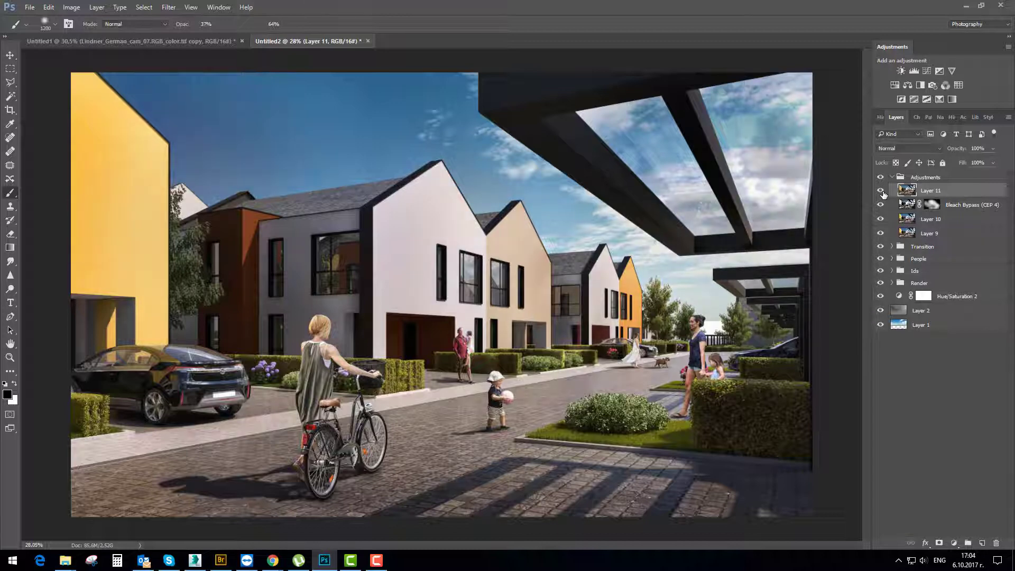
click(882, 191)
click(881, 191)
click(881, 192)
click(881, 191)
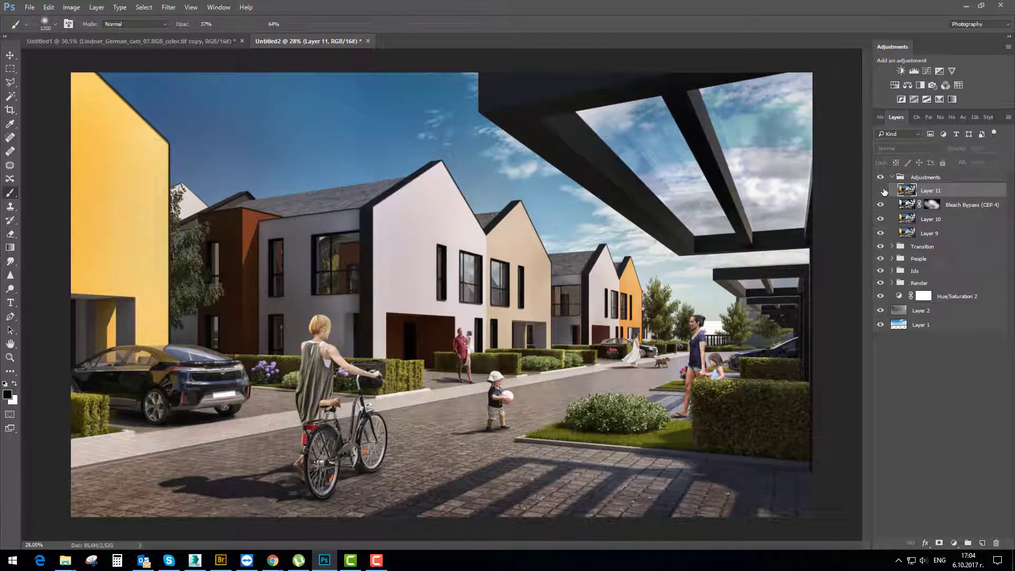
click(882, 192)
click(881, 192)
key(ctrl+minus)
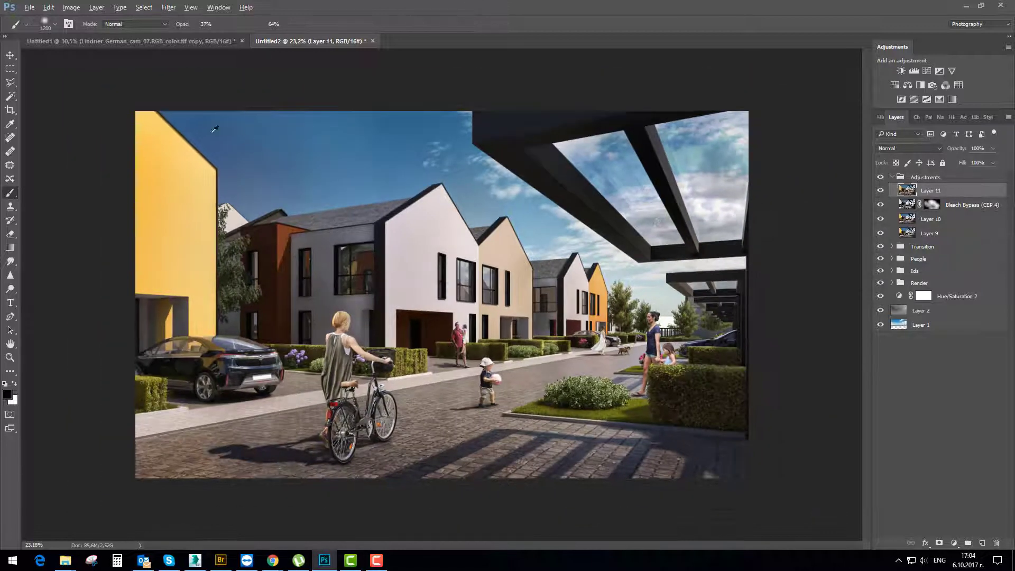
key(ctrl+plus)
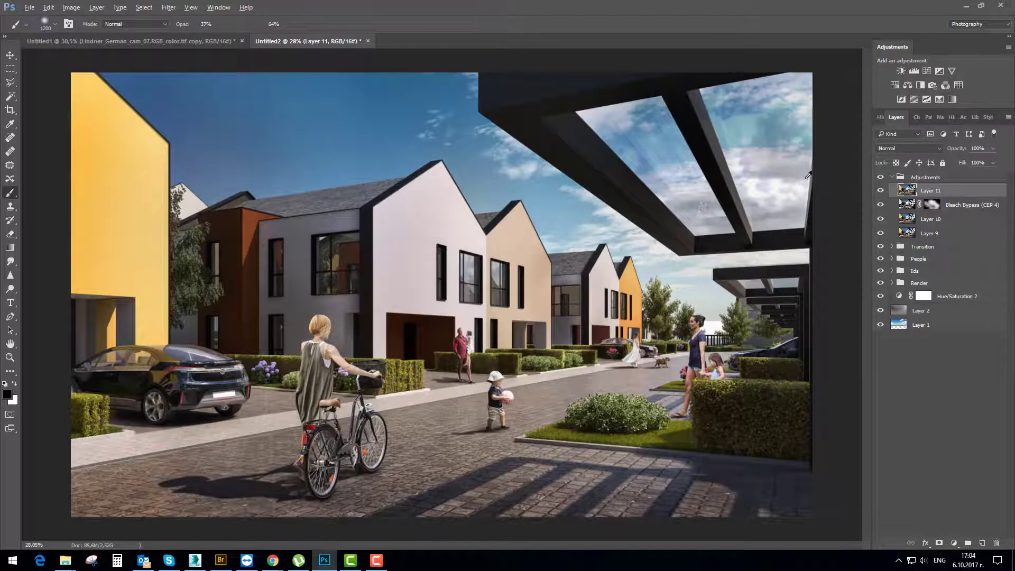
click(880, 191)
click(880, 192)
Expand the Render group and make the cam_08.RGB_color.tif copy layer visible
click(892, 283)
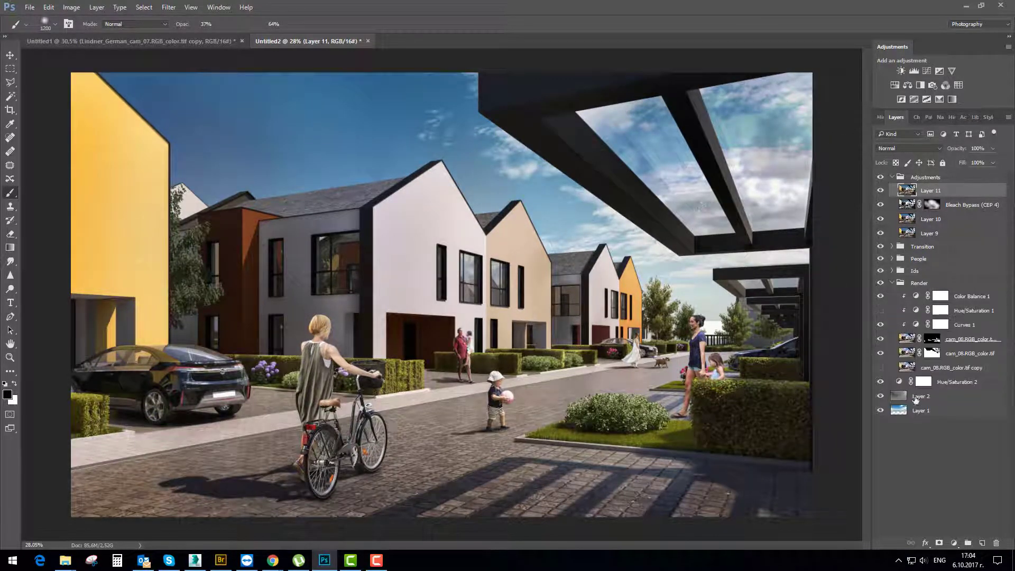
click(908, 369)
click(903, 342)
click(902, 355)
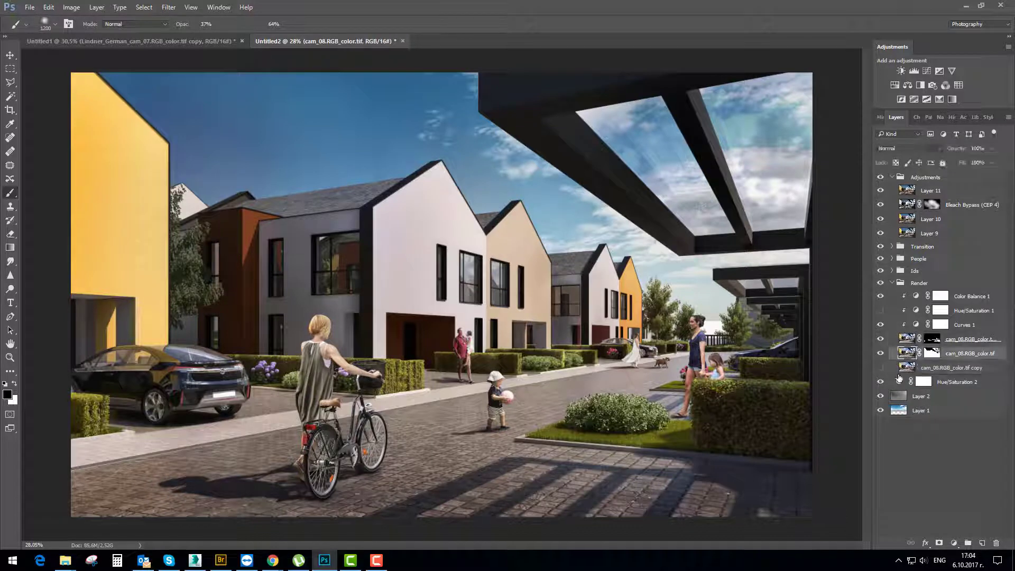
click(906, 367)
click(881, 368)
Compare the raw render copy shown on its own with the full post-processed composition
alt+click(880, 368)
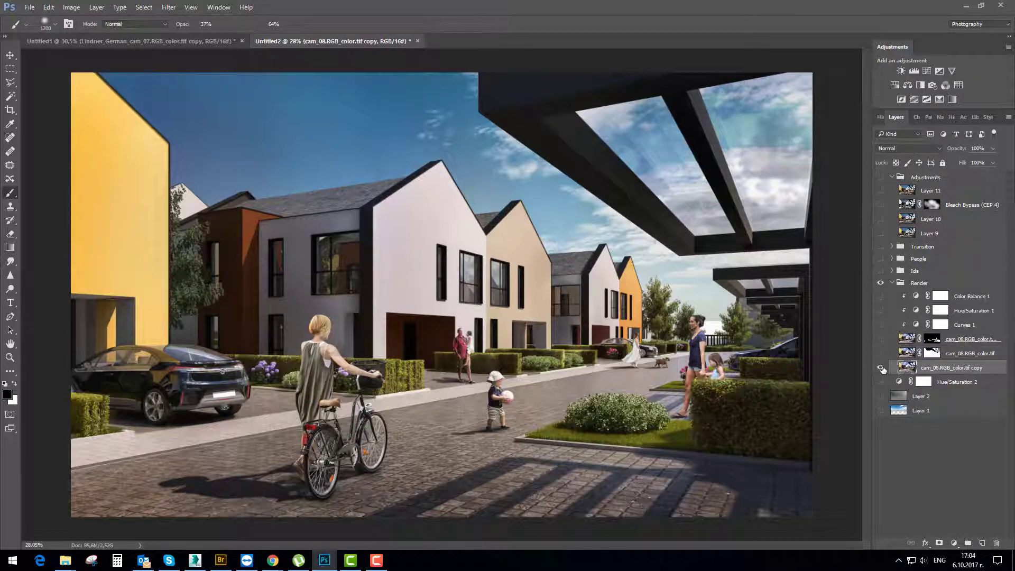
alt+click(880, 367)
alt+click(880, 367)
alt+click(881, 367)
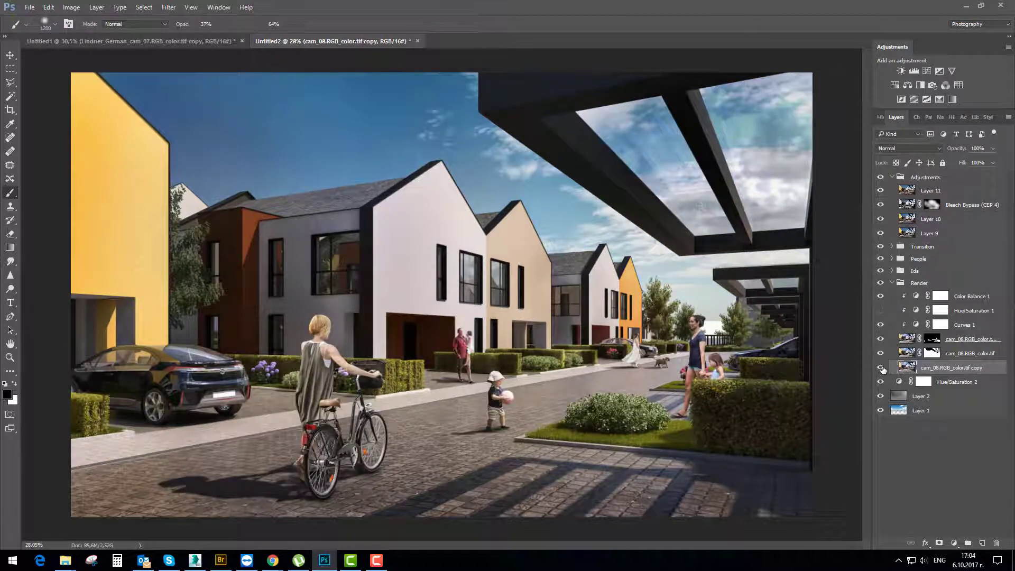
alt+click(881, 368)
alt+click(881, 367)
alt+click(880, 367)
alt+click(880, 367)
alt+click(881, 367)
alt+click(880, 367)
alt+click(880, 367)
alt+click(881, 367)
Add a Selective Color adjustment above Layer 11 and set its Yellows to cyan +3, magenta +7 and yellow about -28
click(913, 195)
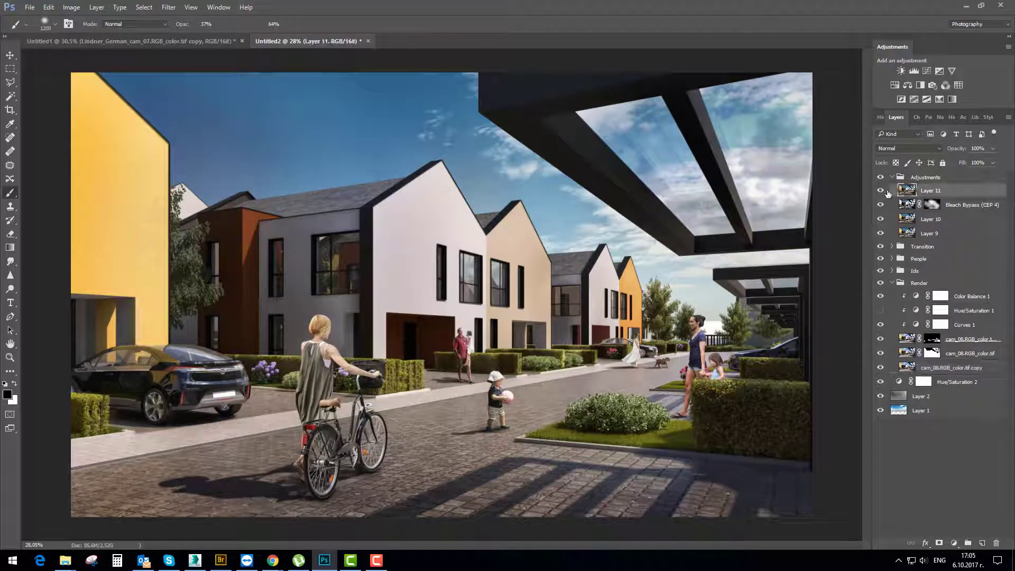
click(952, 544)
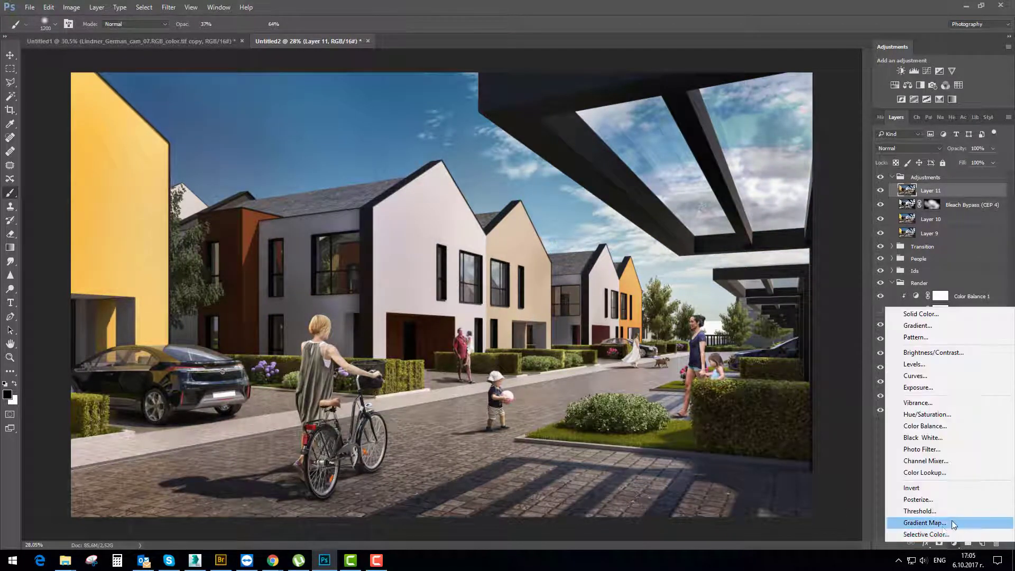
click(943, 533)
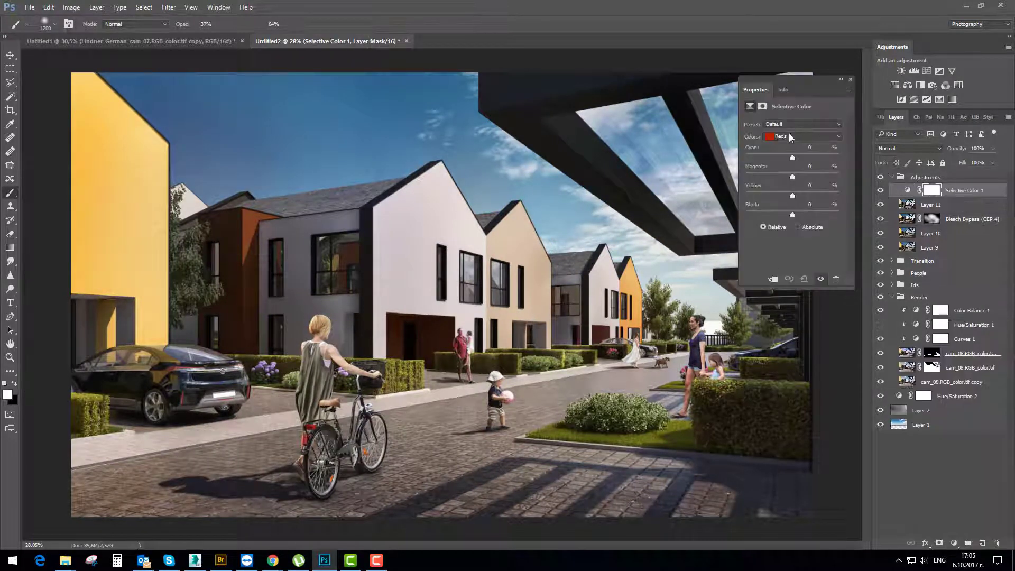
click(789, 137)
click(794, 146)
drag(807, 157, 776, 196)
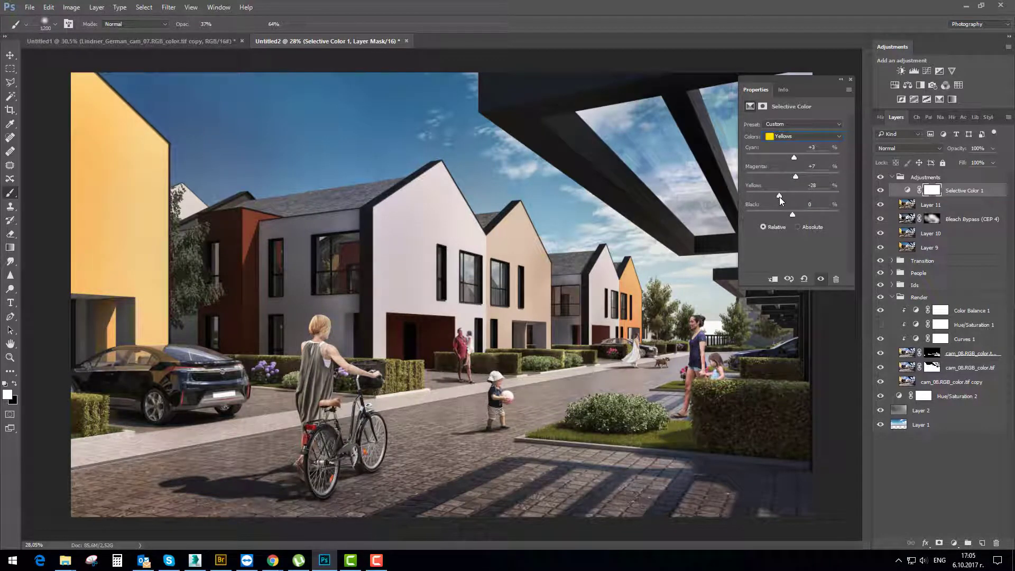
drag(780, 197, 780, 197)
click(851, 79)
Compare the image with and without the Selective Color adjustment and examine the whole composition at reduced size
click(881, 191)
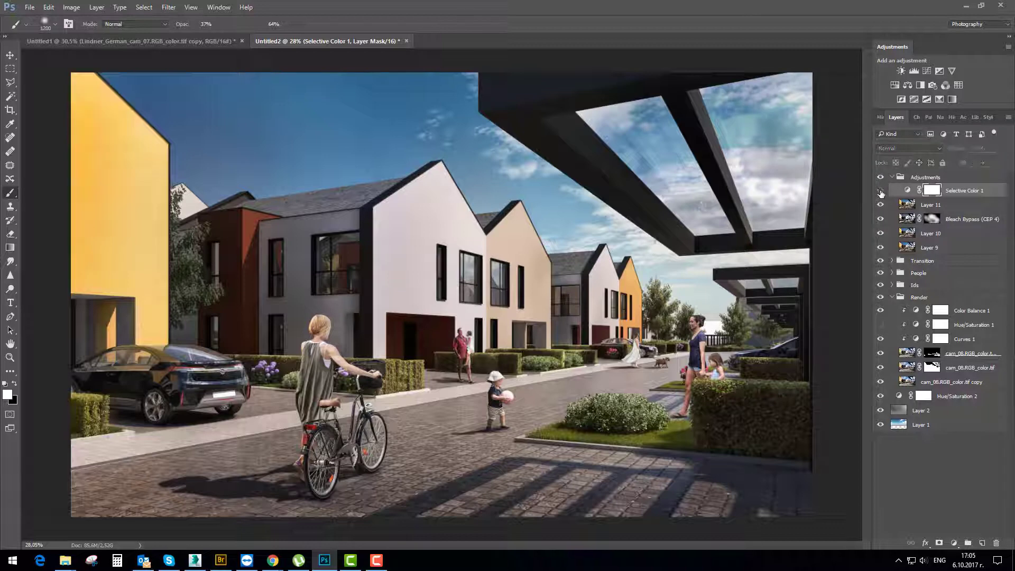
click(880, 192)
scroll(466, 304, down, 3)
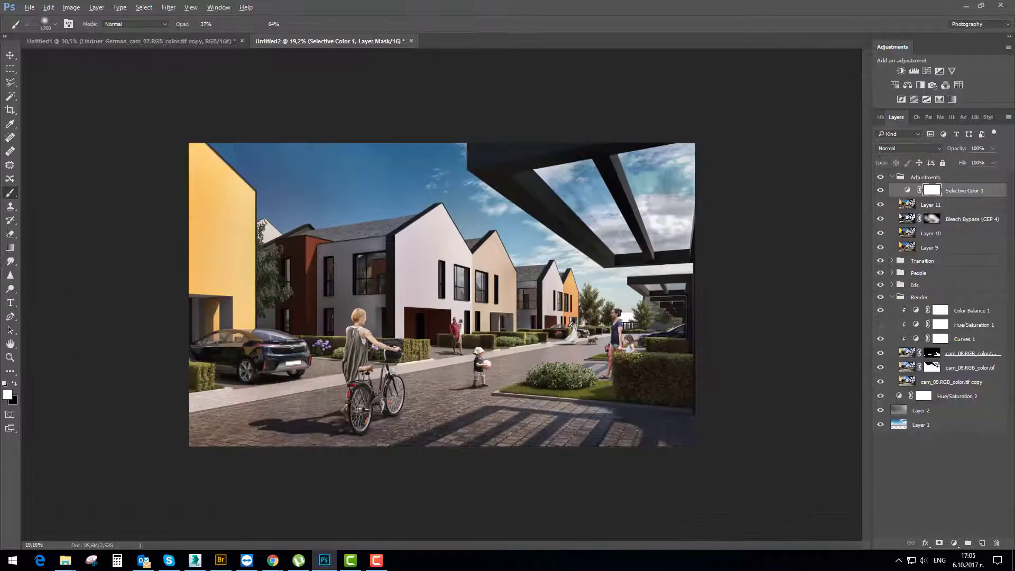
scroll(460, 303, up, 3)
scroll(459, 302, down, 4)
scroll(444, 302, down, 3)
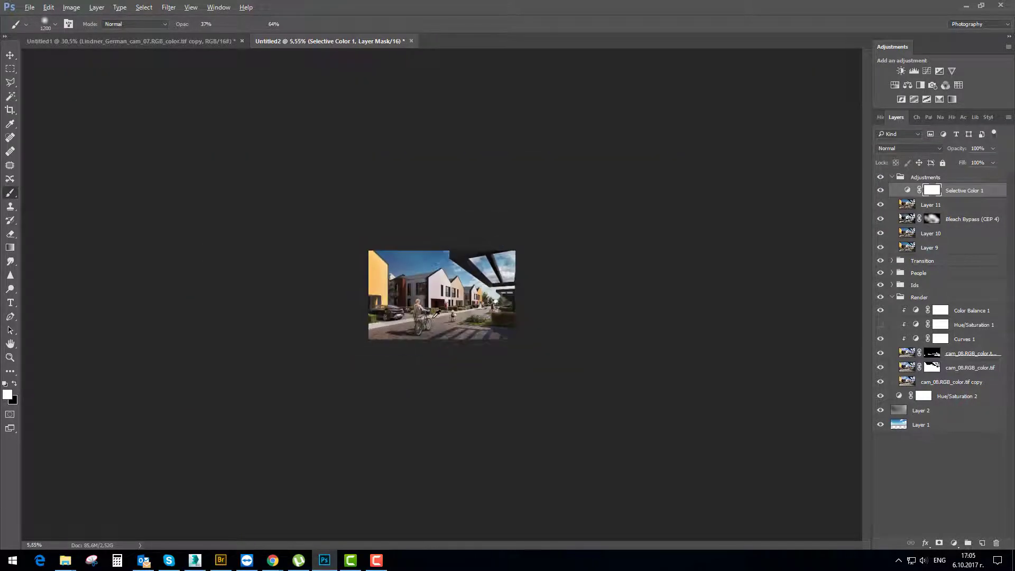
scroll(442, 304, up, 6)
scroll(384, 337, down, 1)
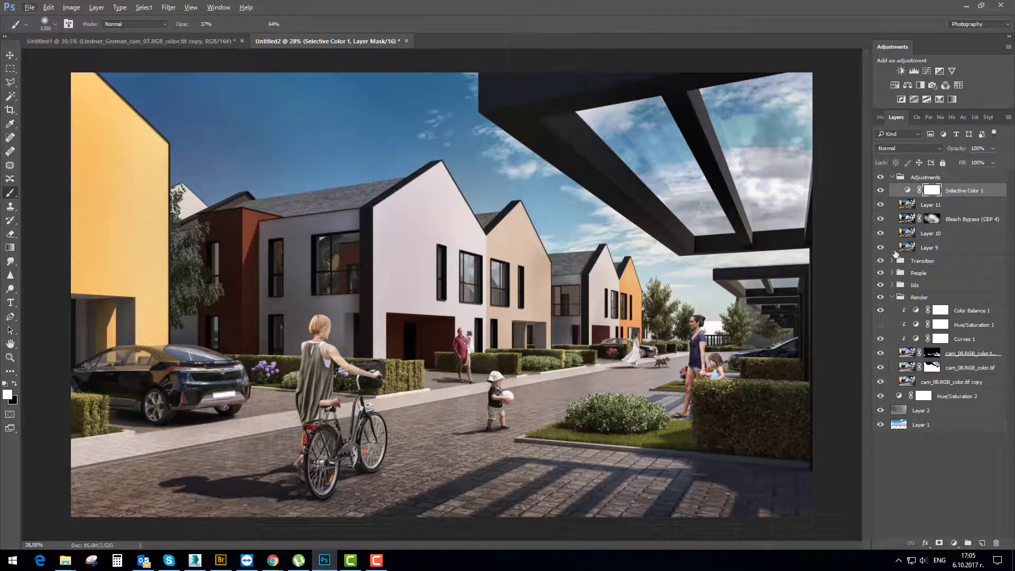
Create a new layer above the Selective Color adjustment and prepare a smaller white brush at 100% opacity
click(982, 543)
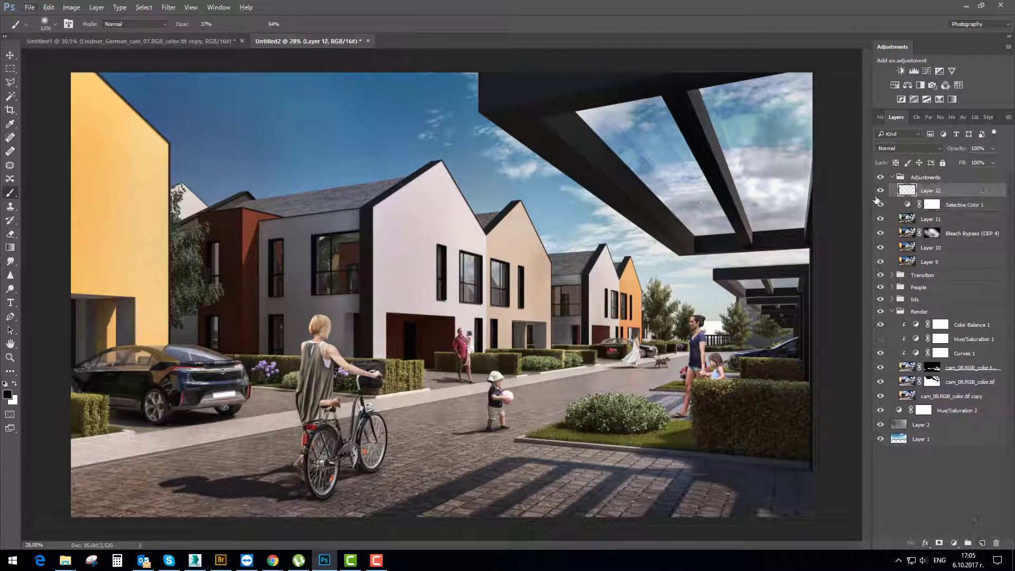
key(x)
key(x)
key(bracketleft)
key(bracketleft)
key(bracketleft)
key(bracketleft)
drag(178, 26, 211, 26)
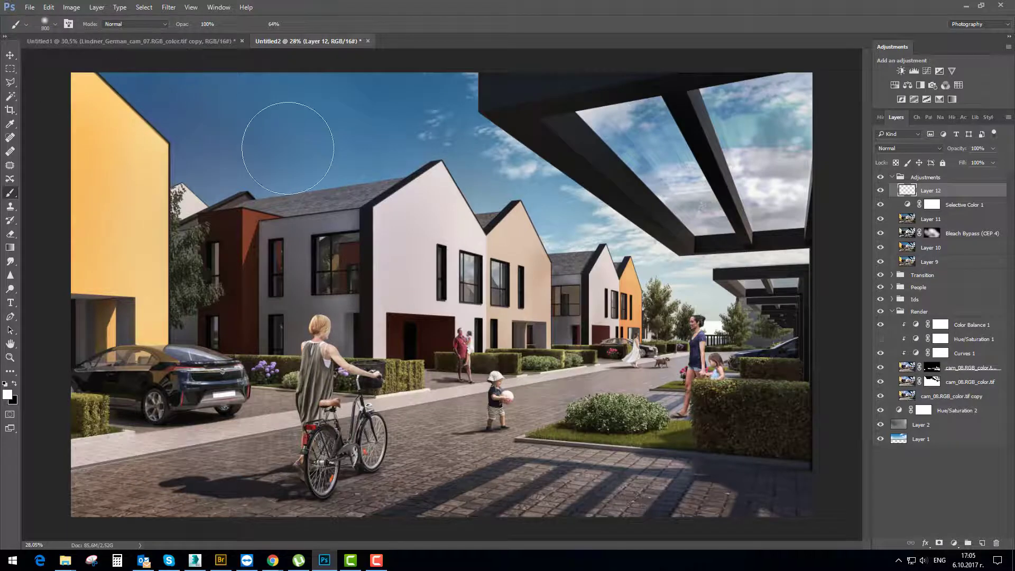
Switch to a hard round brush and reduce its size for painting small dots
right_click(292, 148)
click(358, 241)
key(Return)
key(bracketleft)
key(bracketleft)
key(bracketleft)
key(bracketleft)
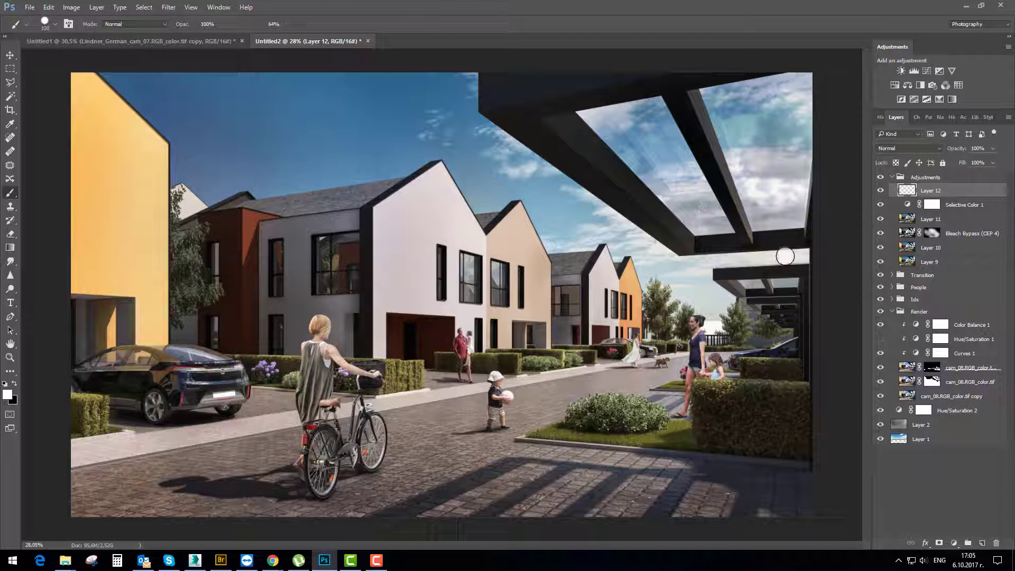
key(bracketleft)
Paint white dots of varying sizes across the sky gap between the pergola and the carports
click(785, 254)
click(768, 258)
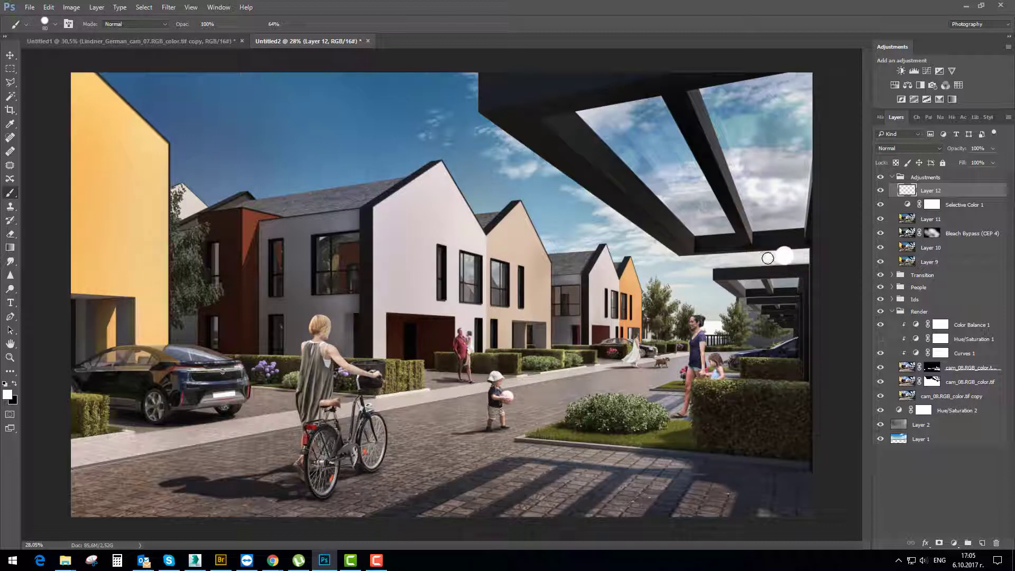
click(715, 261)
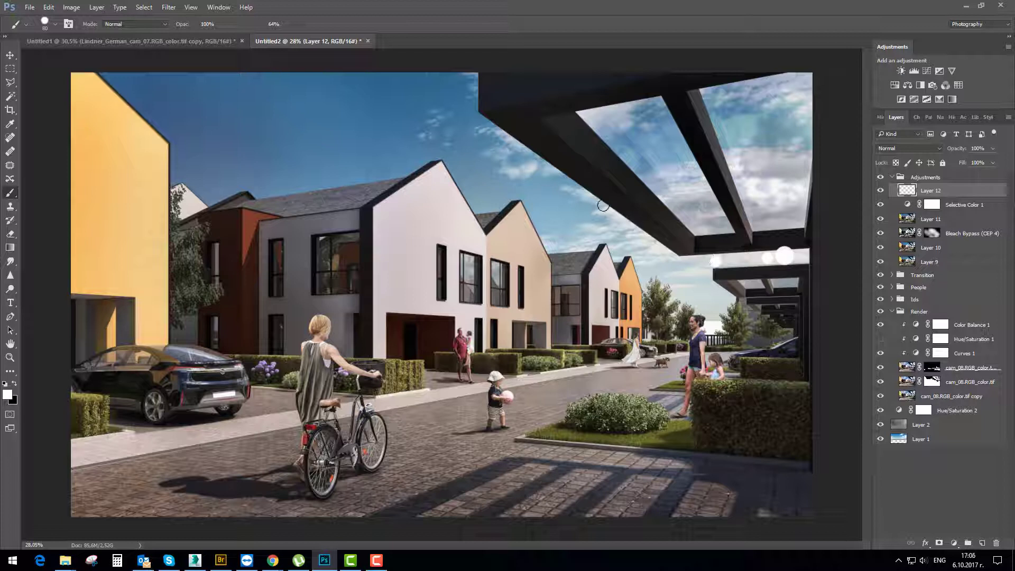
click(660, 250)
click(694, 264)
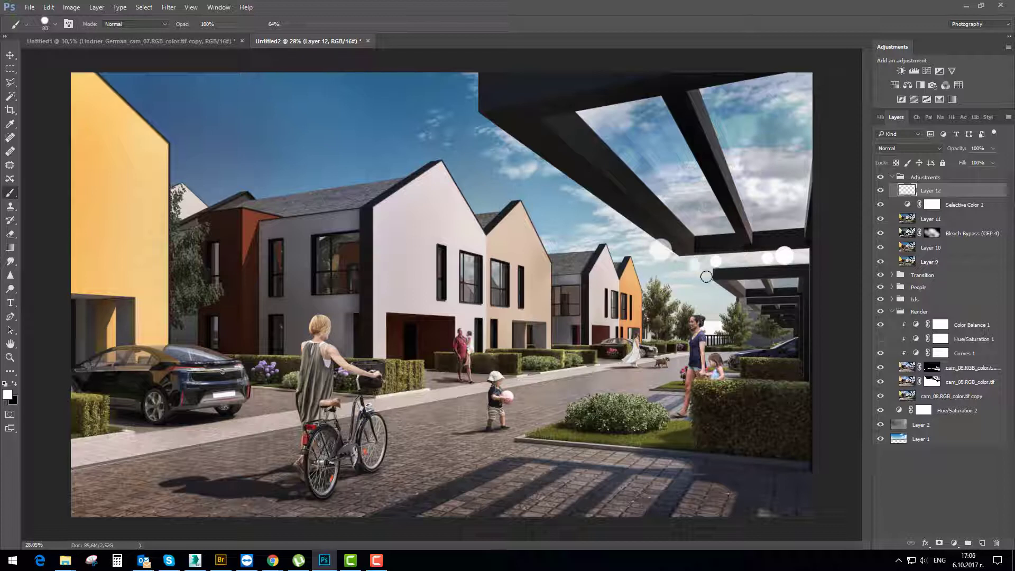
click(660, 251)
click(717, 289)
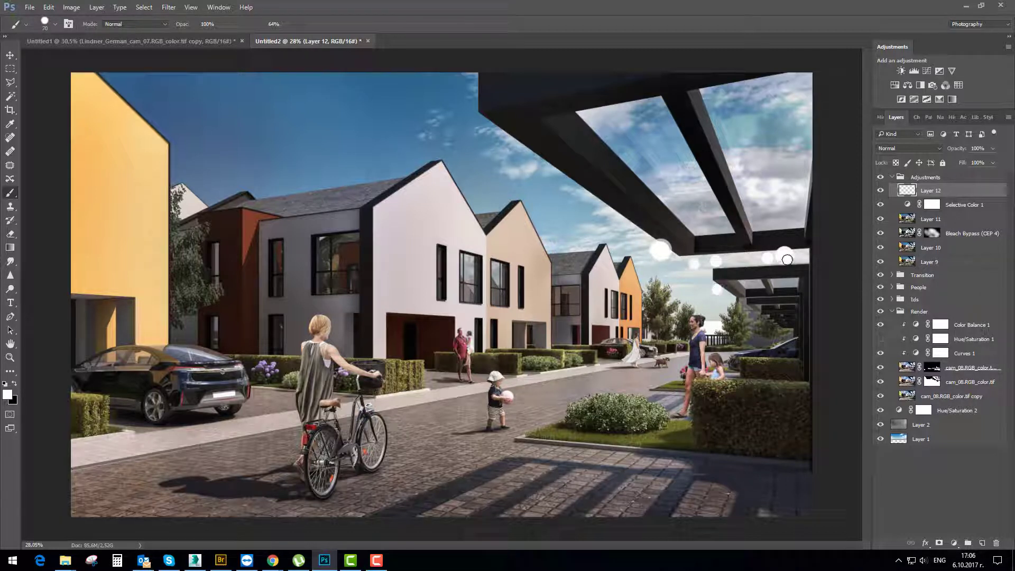
Add smaller white dots with a size 70 brush between the existing dots and beside the carport roofs
key(bracketleft)
key(bracketleft)
click(739, 259)
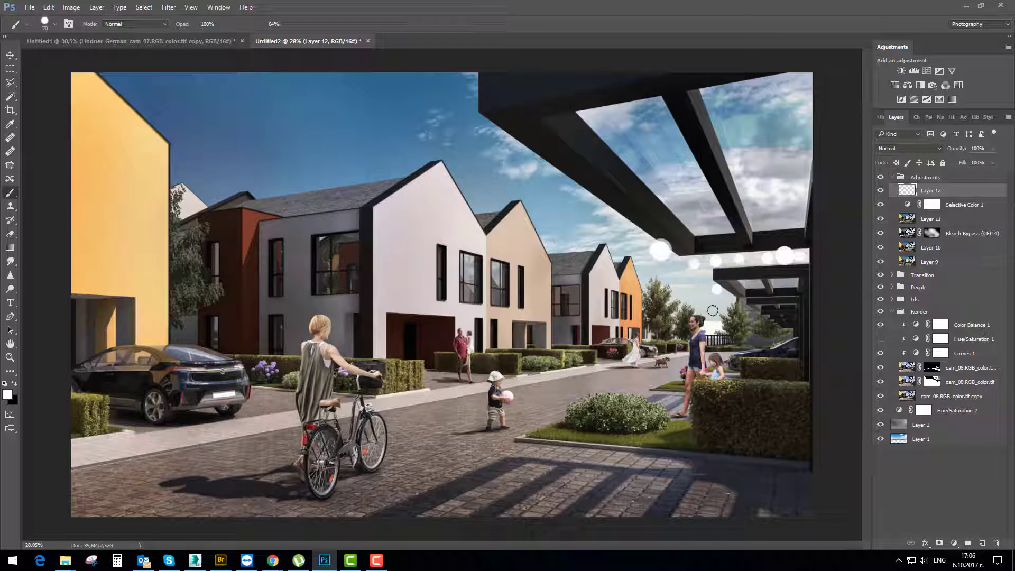
click(729, 306)
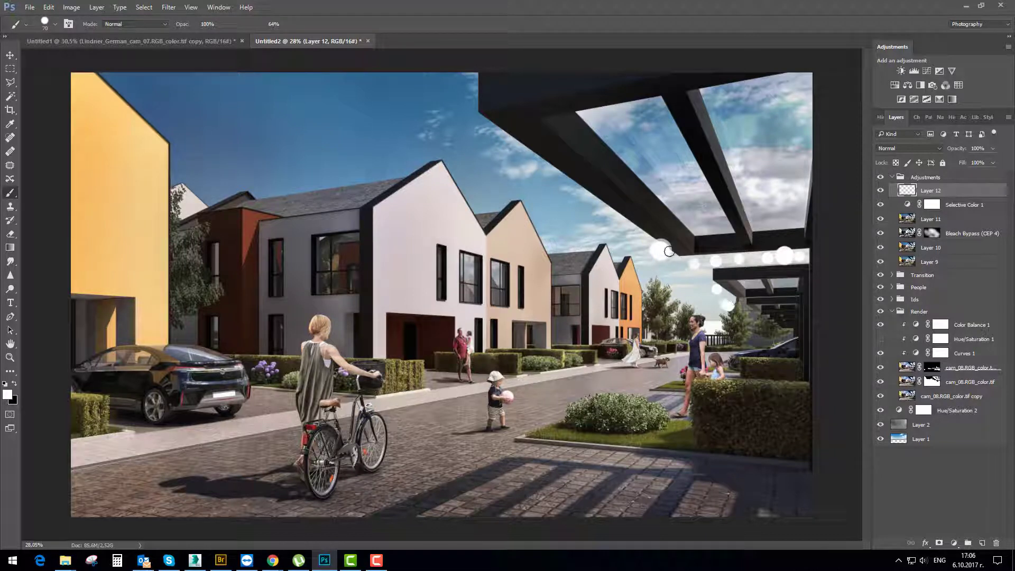
Paint a large white dot and a smaller one beside it along the sky edge of the pergola's long beam
key(bracketright)
key(bracketright)
key(bracketright)
key(bracketright)
key(bracketright)
key(bracketright)
click(638, 238)
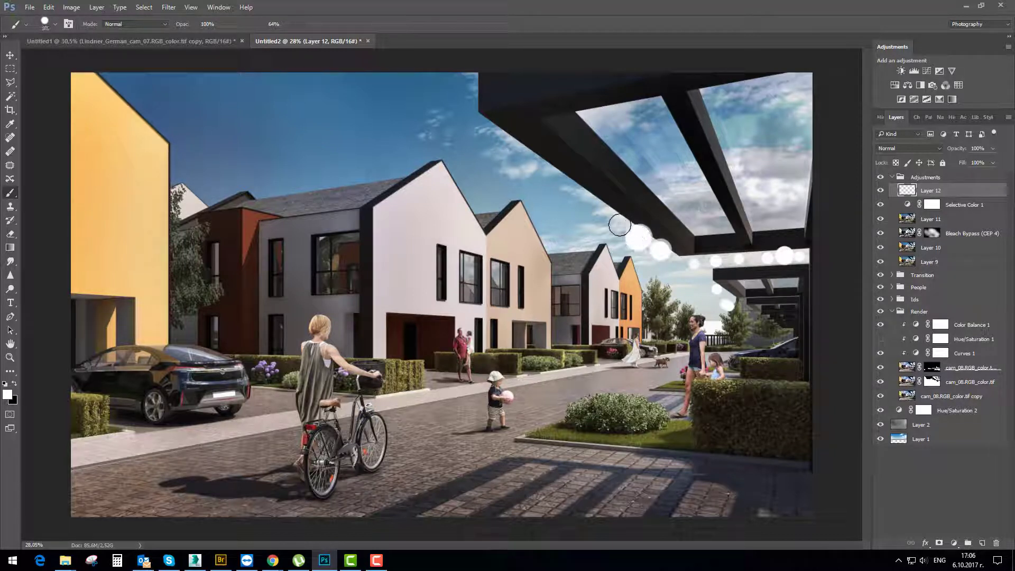
key(bracketleft)
key(bracketleft)
key(bracketleft)
key(bracketleft)
Apply a Radial Blur to the white dots with Zoom method, amount 87, Good quality and the blur centre towards the upper right
click(169, 8)
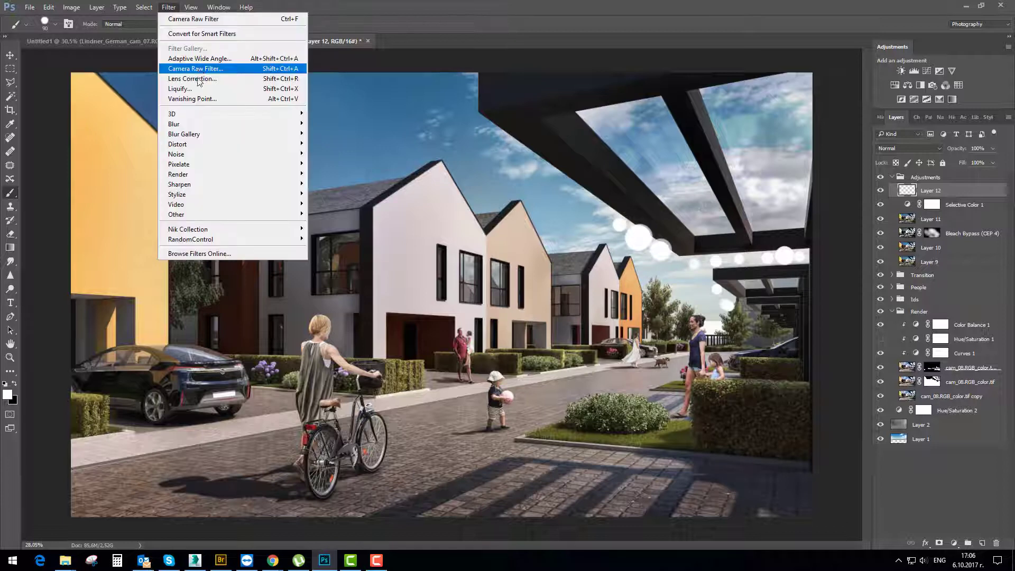
mouse_move(206, 129)
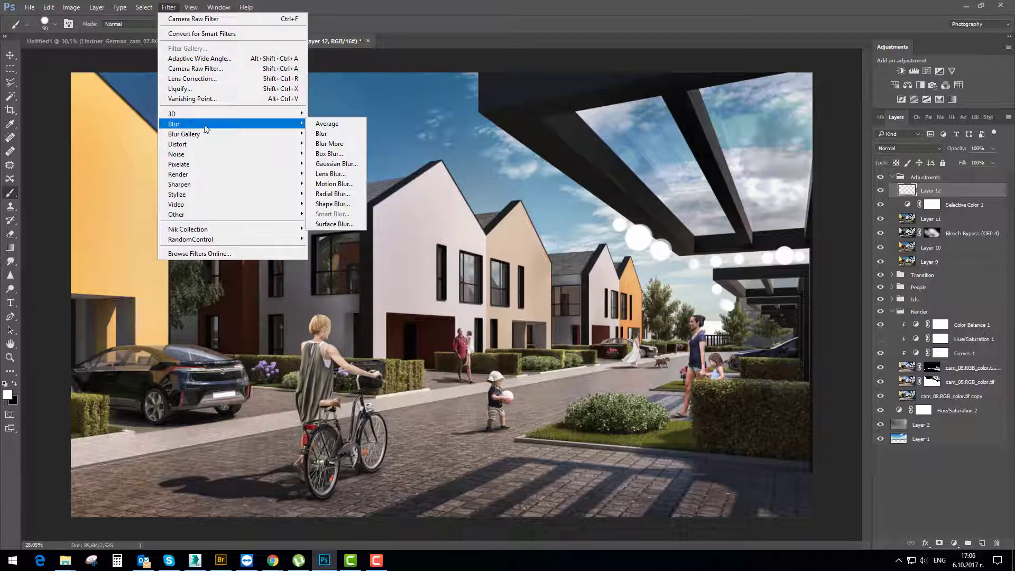
click(333, 194)
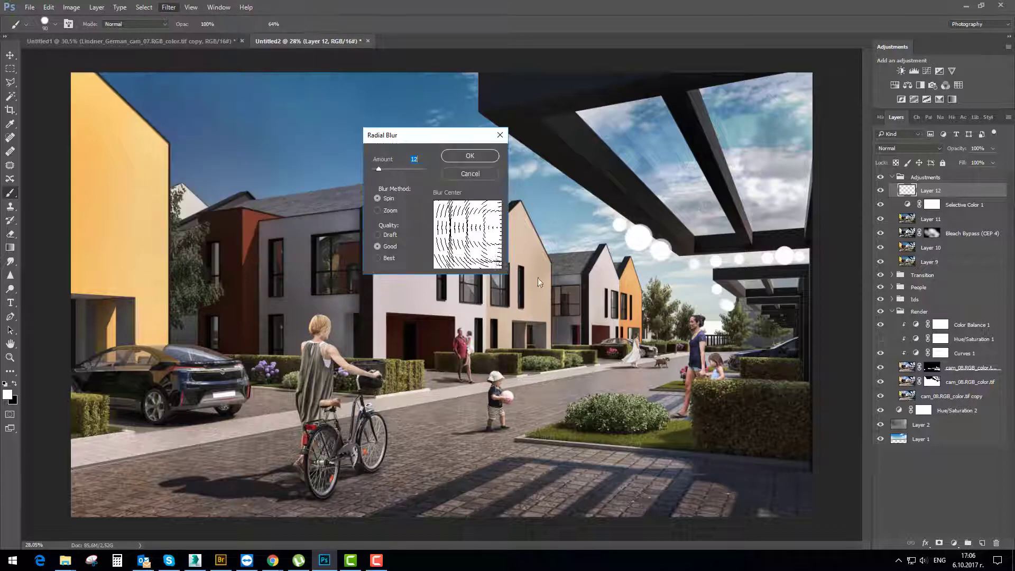
click(388, 211)
drag(426, 136, 367, 112)
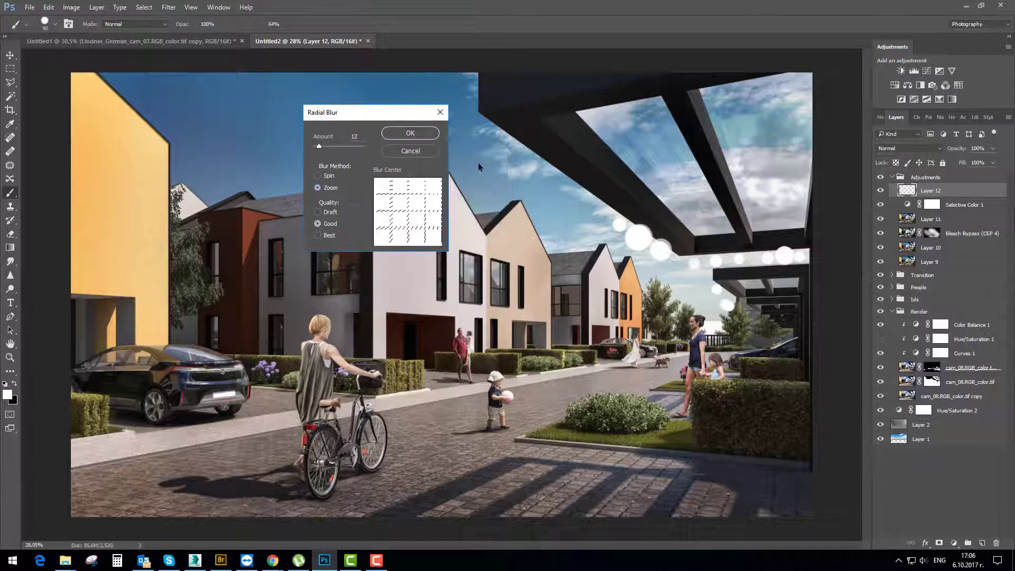
drag(320, 148, 359, 152)
drag(425, 195, 449, 189)
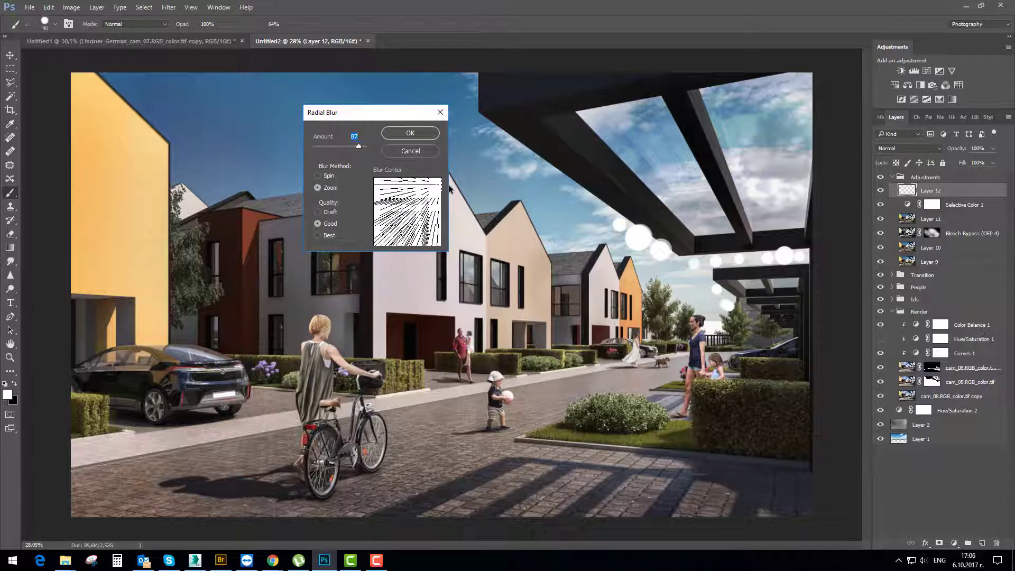
click(426, 137)
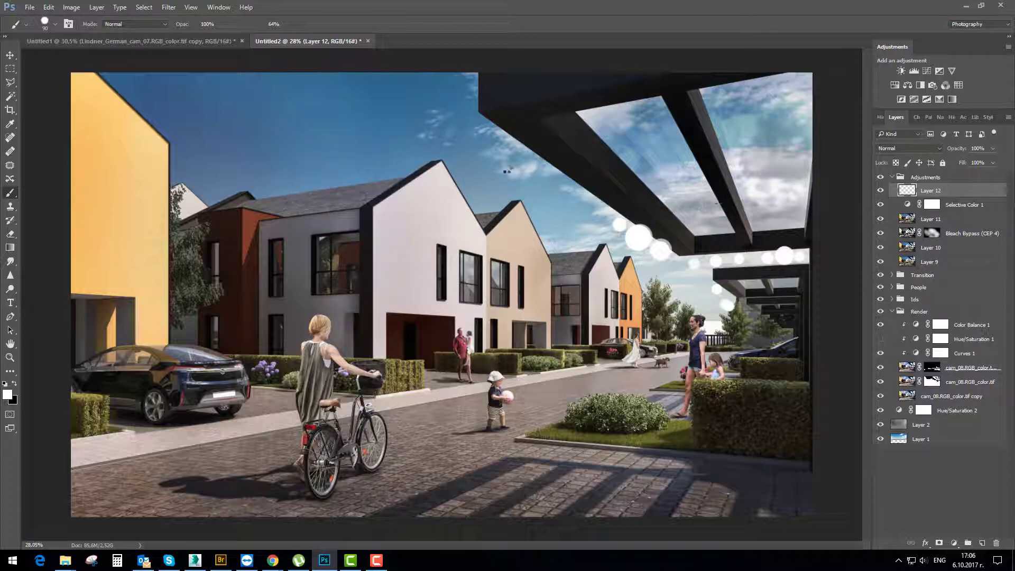
Move the blurred rays over the carports and place an enlarged duplicate of them across the sky and the pergola's long beam
click(10, 55)
mouse_move(655, 258)
mouse_down()
mouse_move(696, 278)
mouse_move(754, 270)
mouse_move(727, 278)
mouse_up()
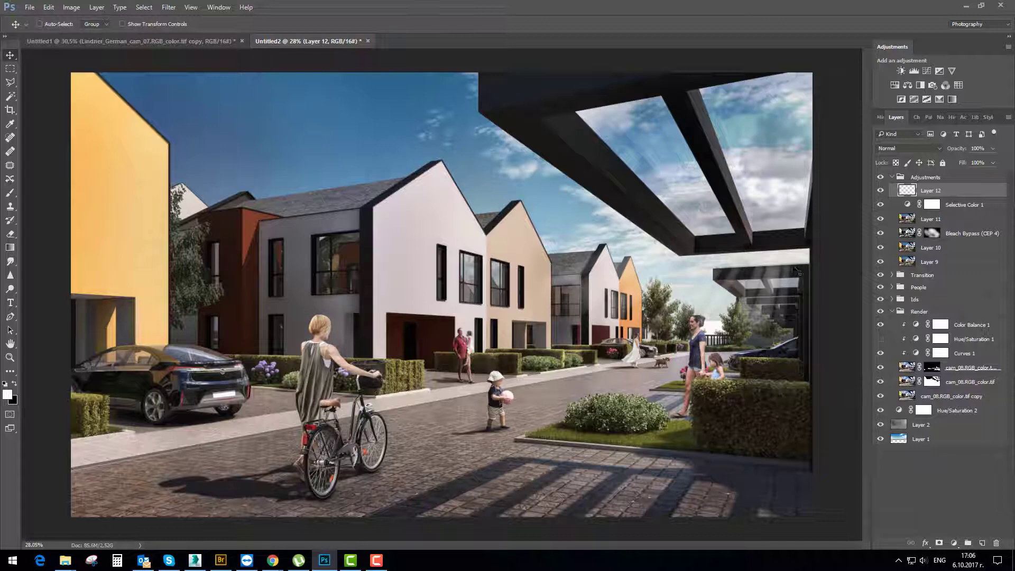
mouse_move(798, 271)
mouse_down()
mouse_move(488, 128)
mouse_move(422, 126)
mouse_move(561, 108)
mouse_up()
key(ctrl+j)
key(ctrl+t)
drag(625, 232, 787, 390)
drag(595, 176, 495, 162)
key(Return)
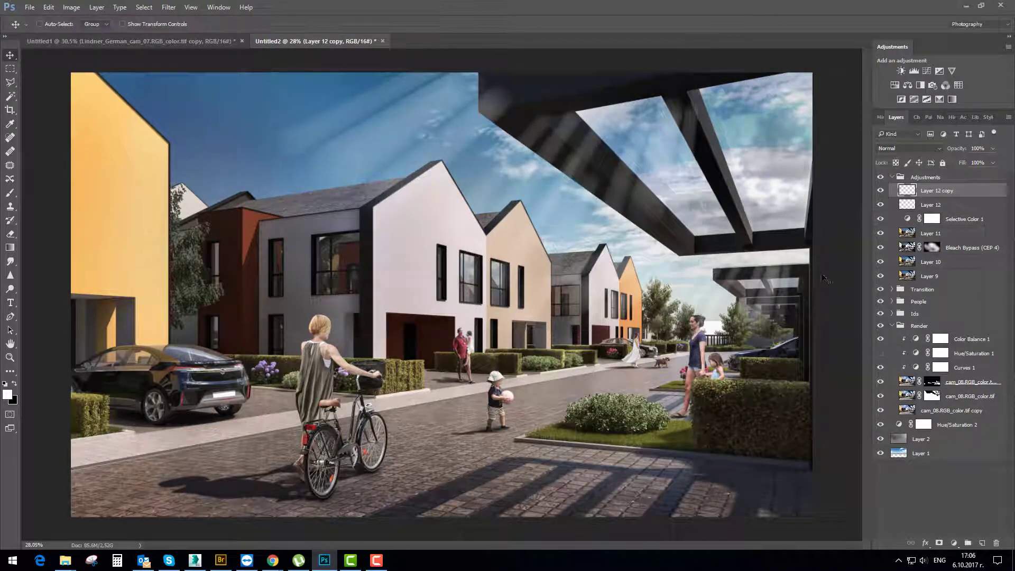
Group Layer 12 and its copy and name the group Flairs
click(939, 180)
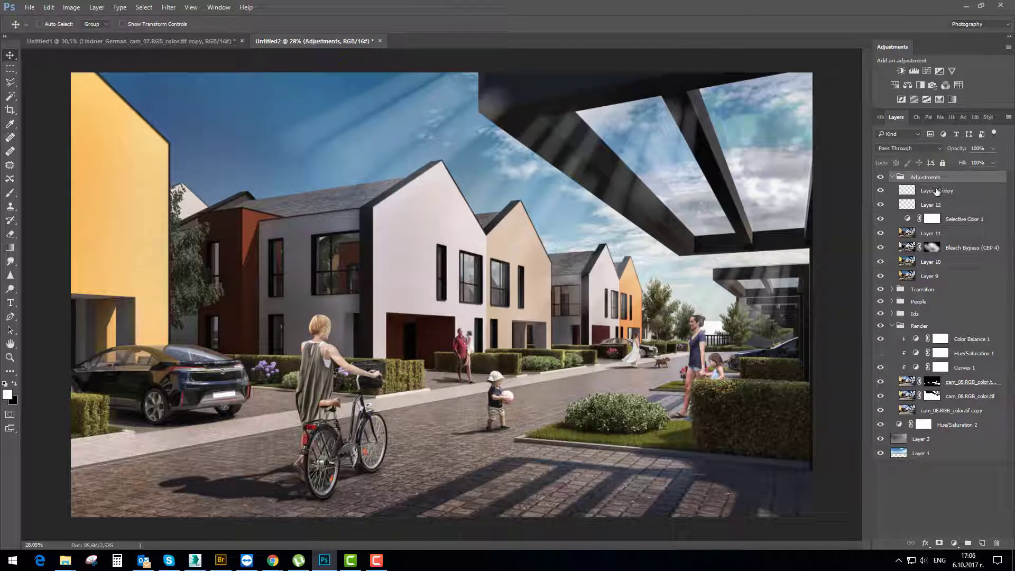
click(939, 191)
shift+click(947, 207)
key(ctrl+g)
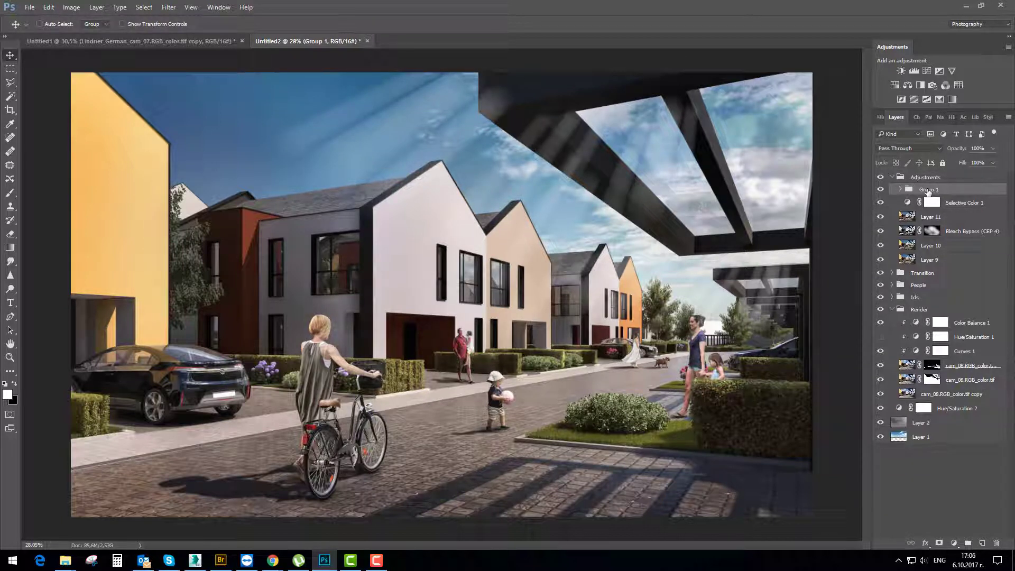
double_click(926, 190)
text(Flairs)
key(Return)
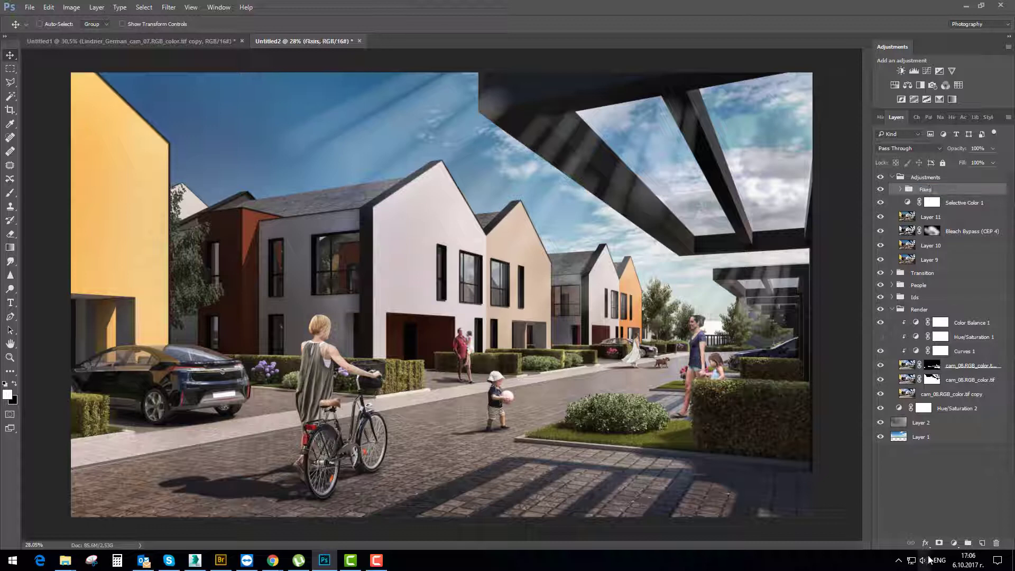
Add a layer mask to the Flairs group and set up a soft round black brush at 20% opacity
click(939, 543)
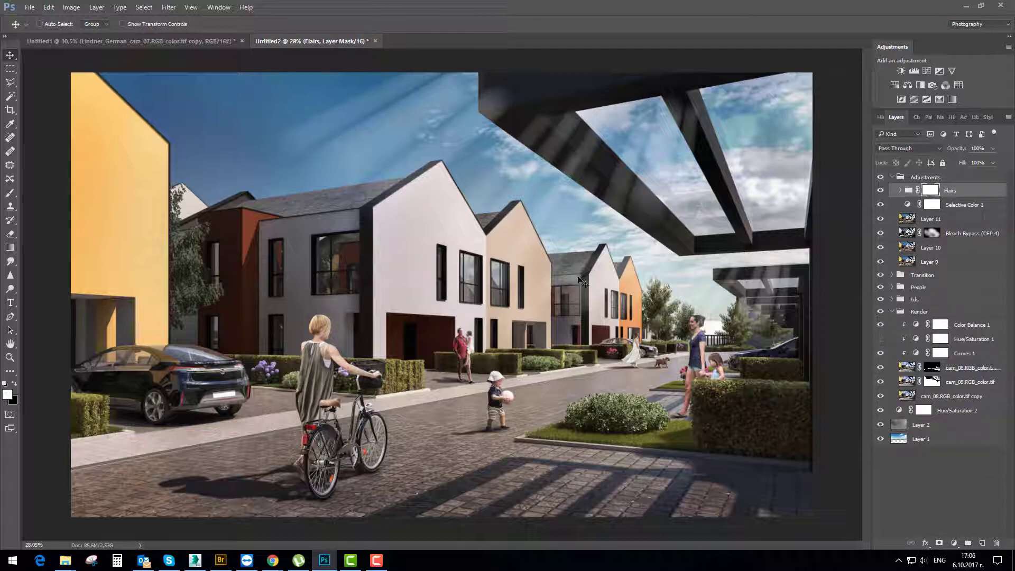
key(b)
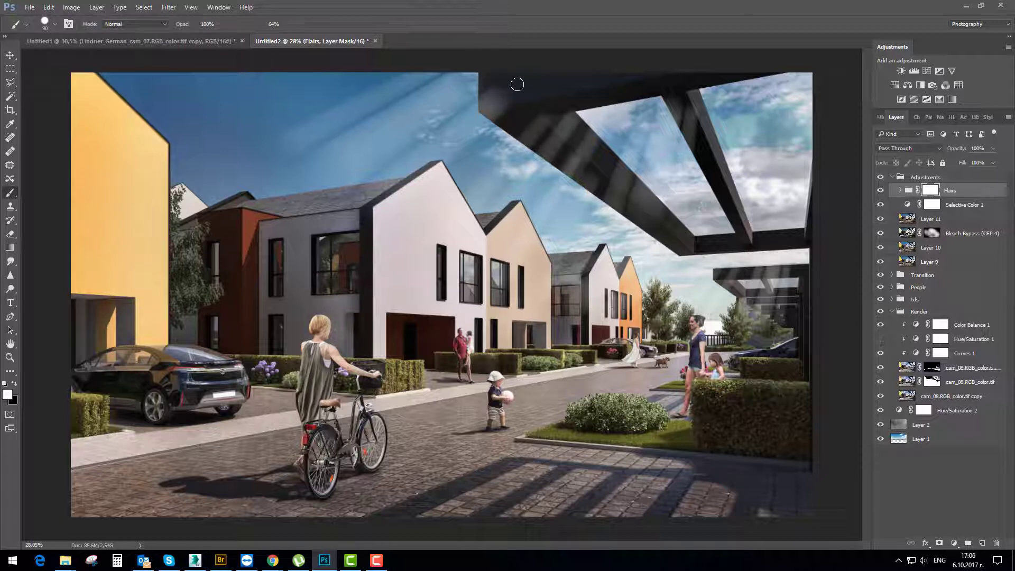
key(bracketright)
key(bracketright)
key(bracketright)
key(x)
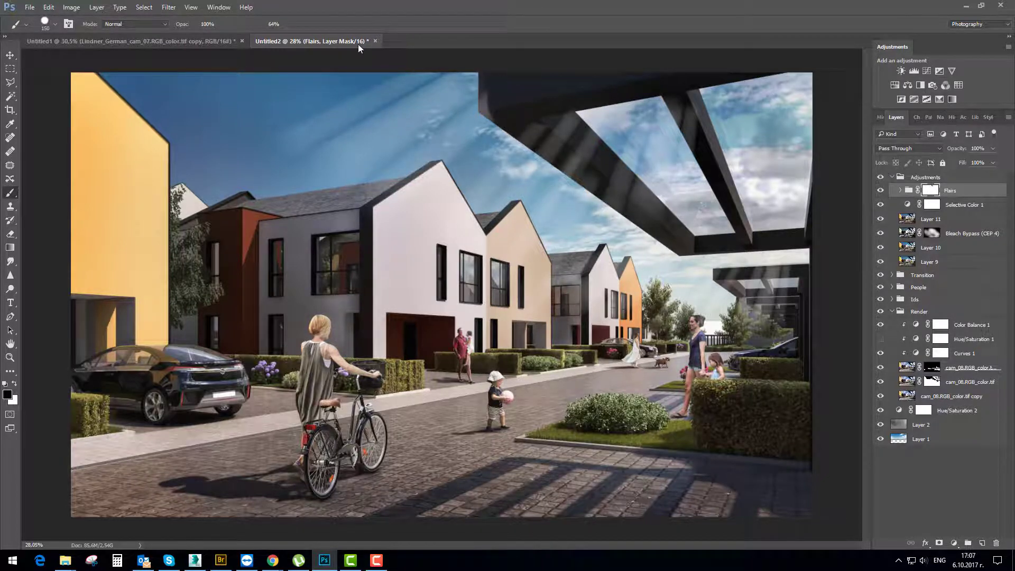
key(ctrl+z)
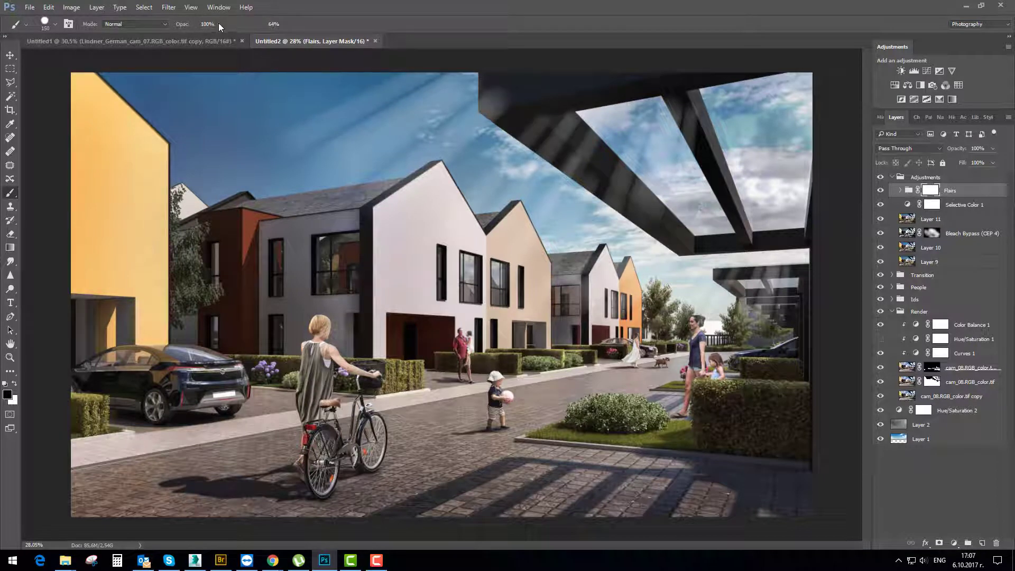
click(217, 23)
text(20)
right_click(346, 202)
click(429, 276)
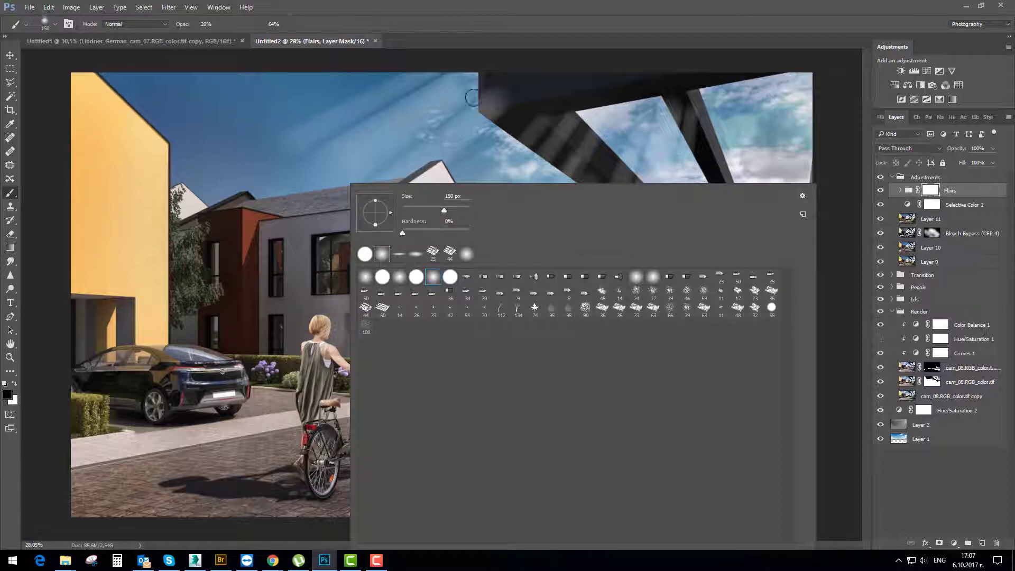
click(480, 96)
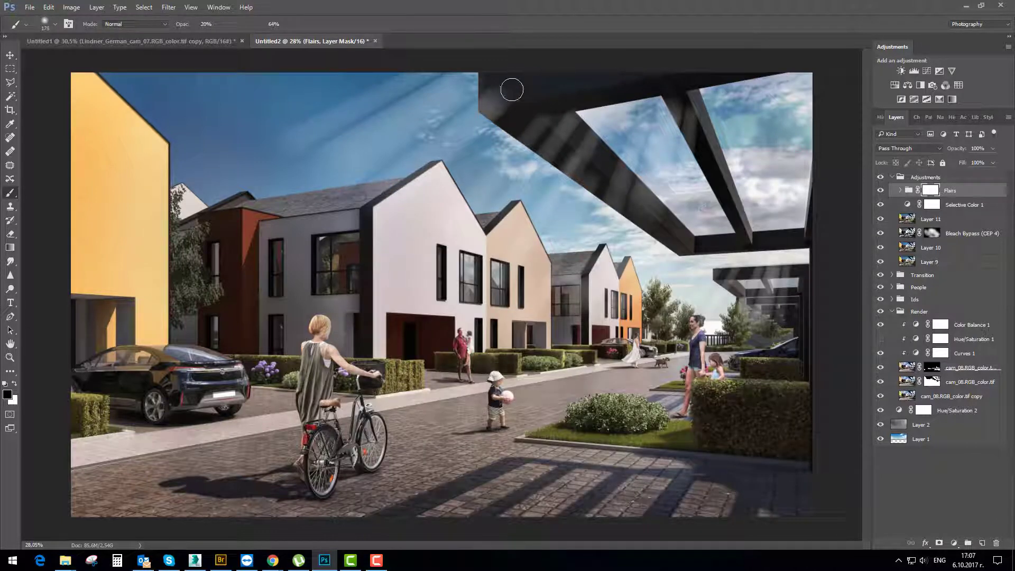
Enlarge the brush to 400 and fade the rays on the mask over the pergola's corner and the sky above the white house
key(bracketright)
key(bracketright)
key(bracketright)
key(bracketright)
key(bracketright)
mouse_move(498, 82)
mouse_down()
mouse_move(501, 100)
mouse_move(566, 157)
mouse_move(535, 106)
mouse_move(569, 141)
mouse_move(572, 119)
mouse_up()
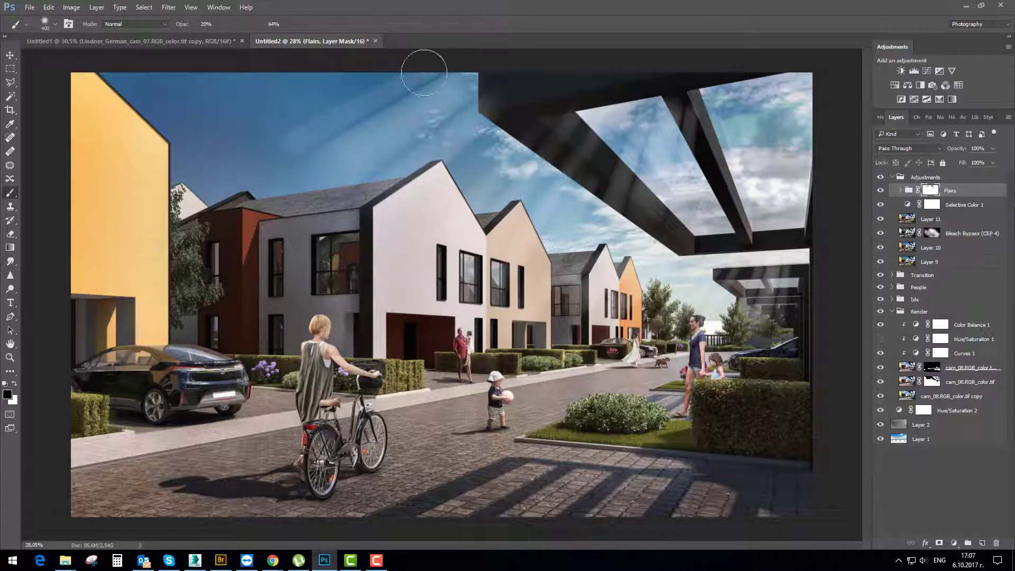
mouse_move(464, 73)
mouse_down()
mouse_move(420, 79)
mouse_move(292, 175)
mouse_move(249, 178)
mouse_move(459, 81)
mouse_move(383, 140)
mouse_move(402, 135)
mouse_move(316, 187)
mouse_up()
mouse_move(414, 146)
mouse_down()
mouse_move(445, 146)
mouse_move(407, 160)
mouse_up()
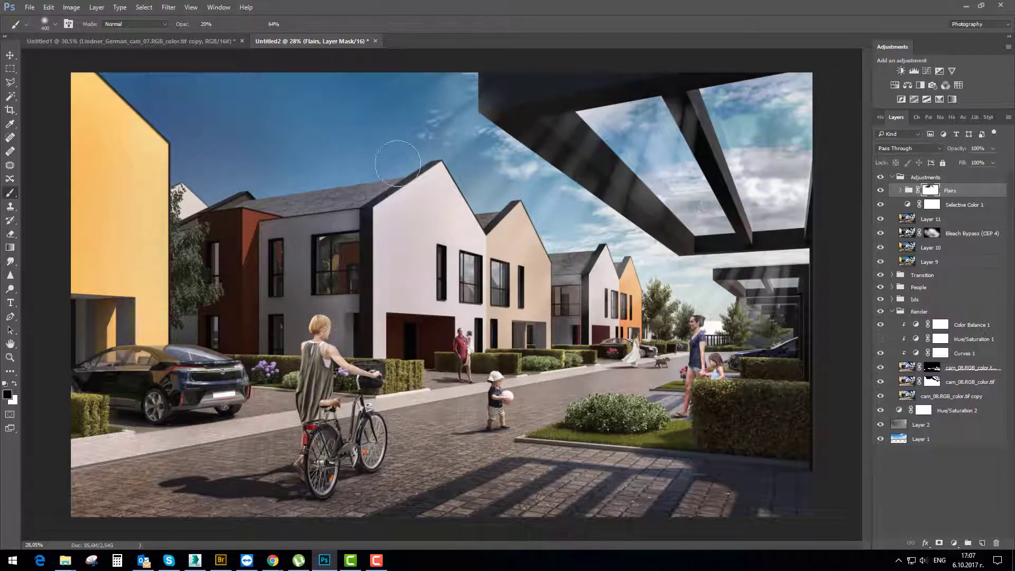
Fade the rays on the mask over the neighbouring house roofs and the pergola's beams and openings, and reduce the brush to 175
drag(523, 213, 570, 241)
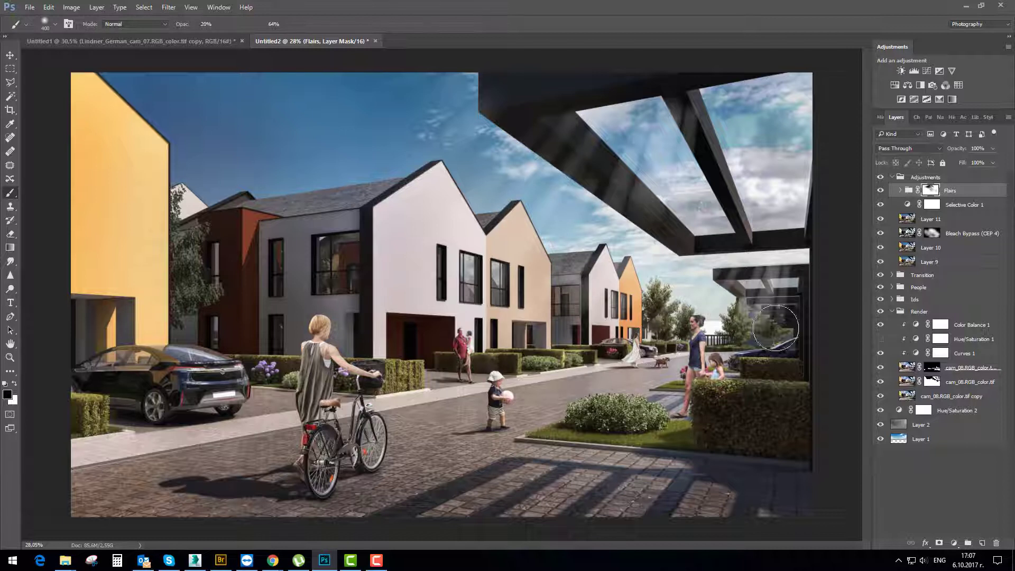
mouse_move(517, 201)
mouse_down()
mouse_move(645, 121)
mouse_move(543, 212)
mouse_move(686, 173)
mouse_up()
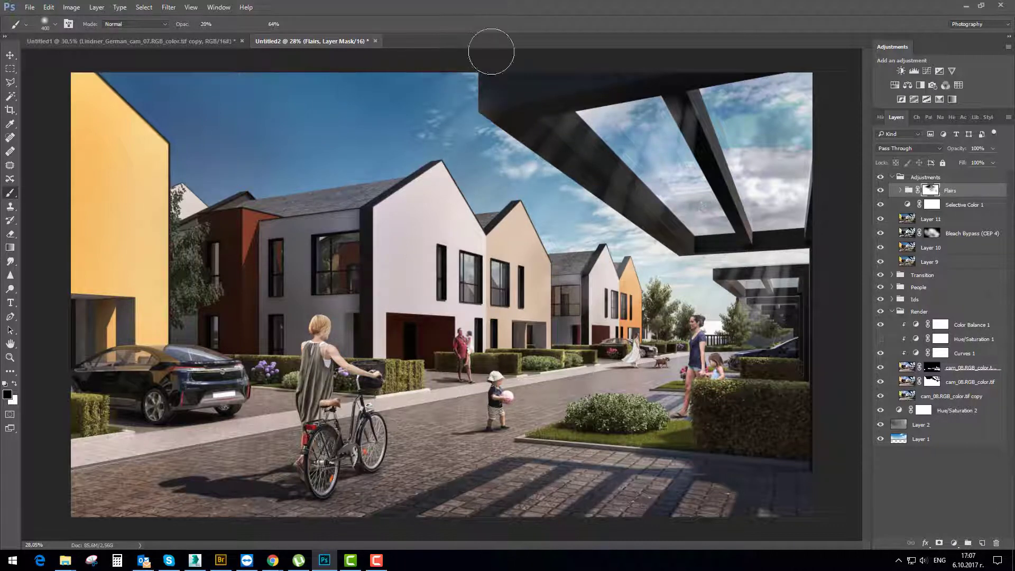
mouse_move(725, 180)
mouse_down()
mouse_move(694, 94)
mouse_move(703, 116)
mouse_move(686, 109)
mouse_move(696, 133)
mouse_move(678, 107)
mouse_move(692, 110)
mouse_move(681, 112)
mouse_move(704, 133)
mouse_up()
key(bracketleft)
key(bracketleft)
key(bracketleft)
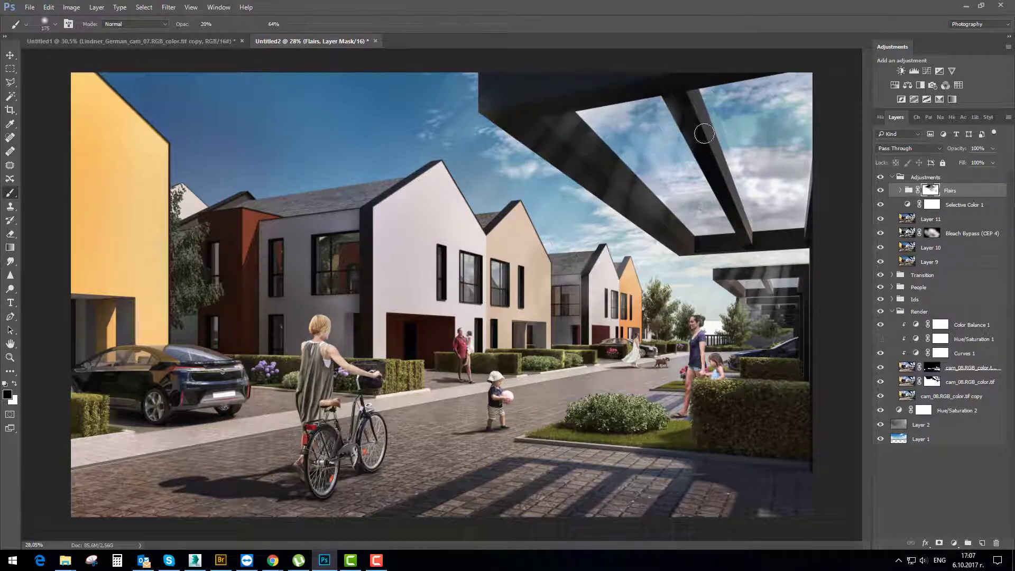
Compare the image with and without the Flairs group and lower the group's opacity to 81%
click(880, 192)
click(879, 191)
mouse_move(955, 151)
mouse_down()
mouse_move(934, 152)
mouse_move(947, 151)
mouse_up()
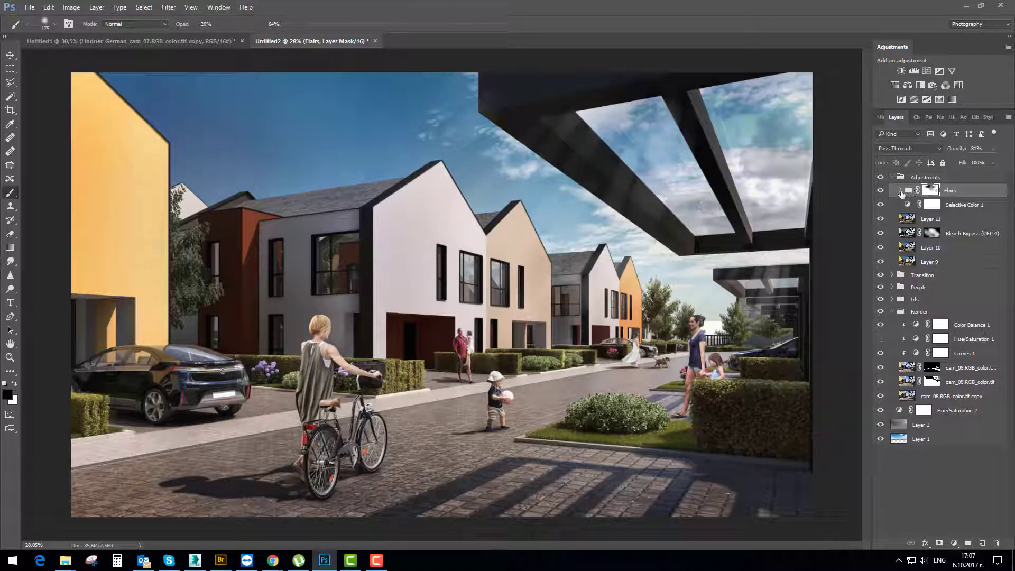
Soften the Flairs group's mask with a Gaussian Blur of 0.5 pixels radius
click(168, 7)
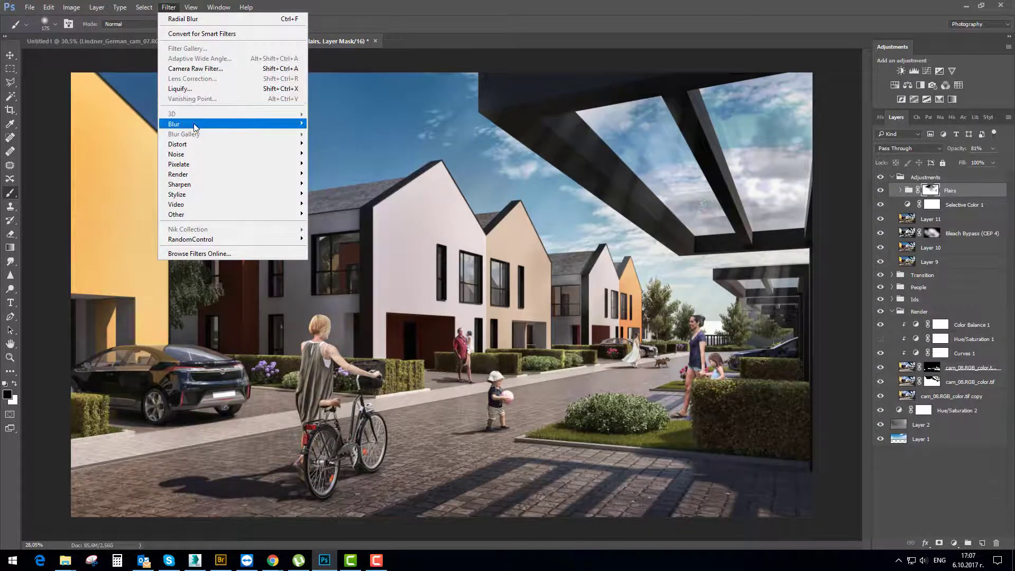
mouse_move(196, 127)
click(338, 164)
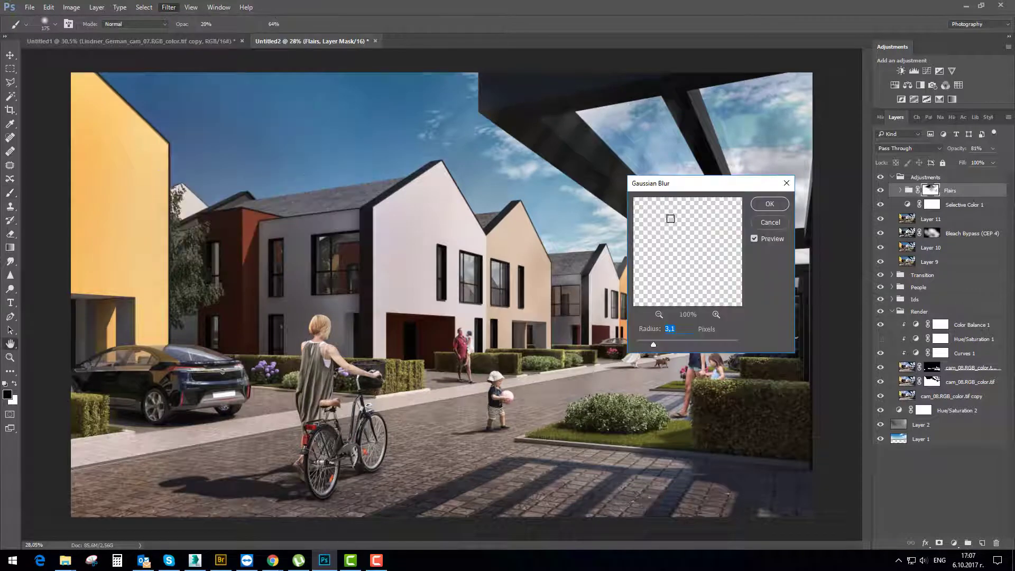
drag(703, 190, 301, 243)
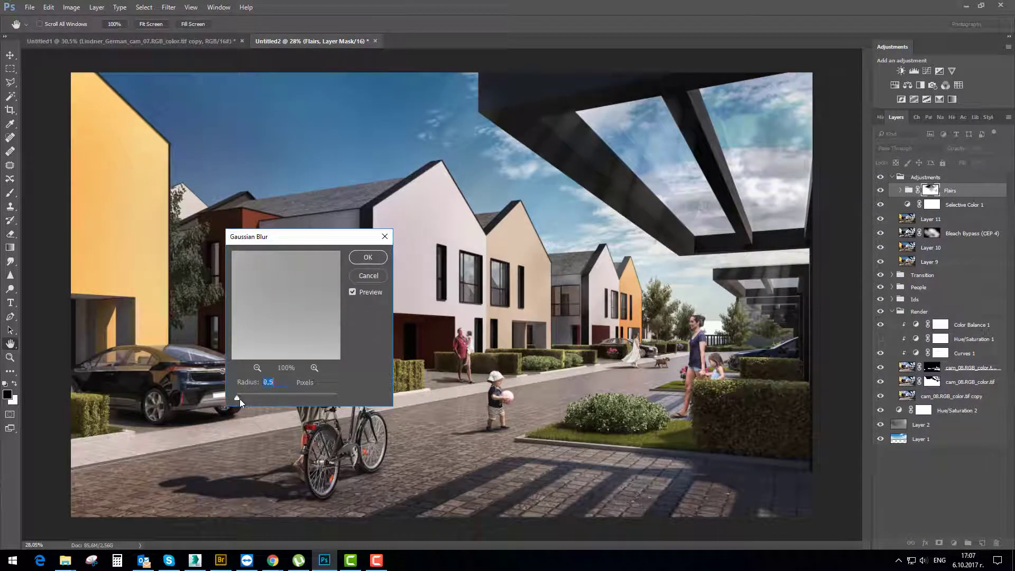
click(368, 258)
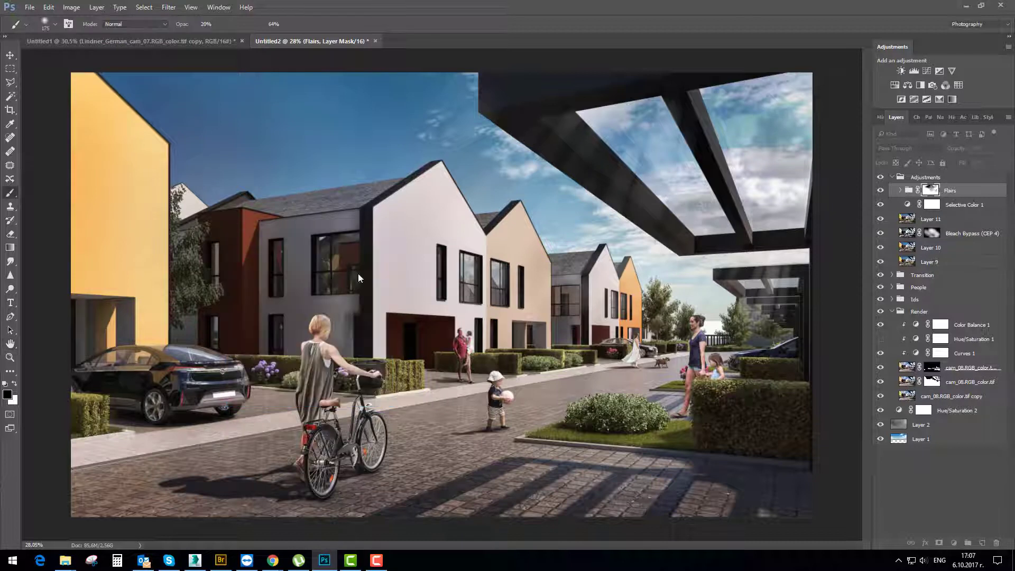
click(900, 191)
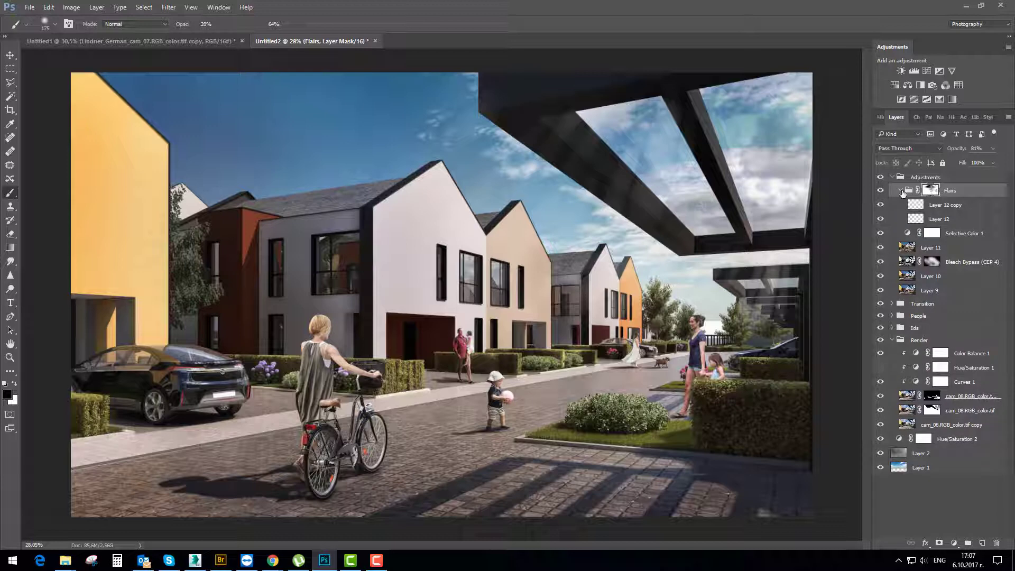
right_click(967, 192)
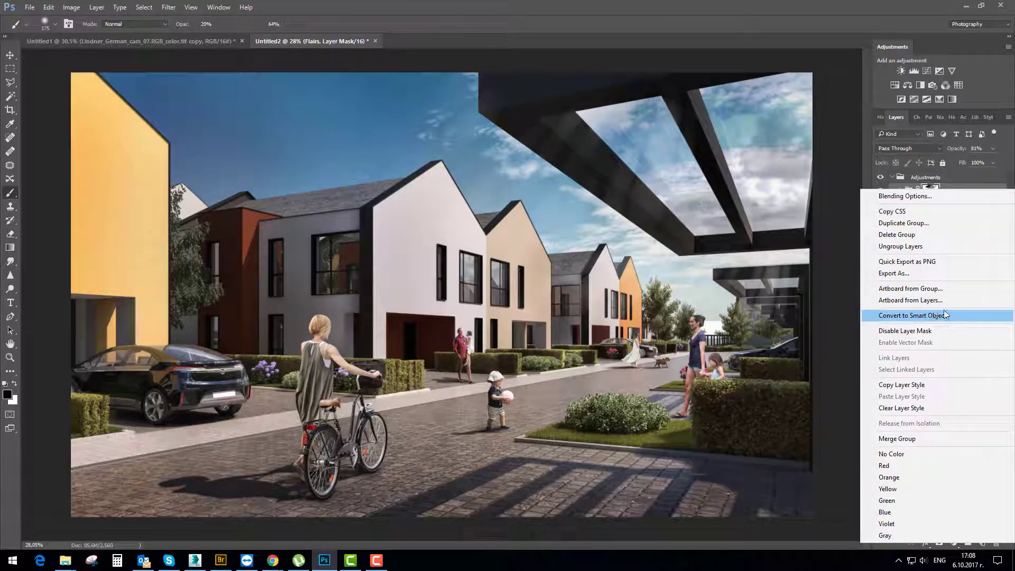
click(708, 36)
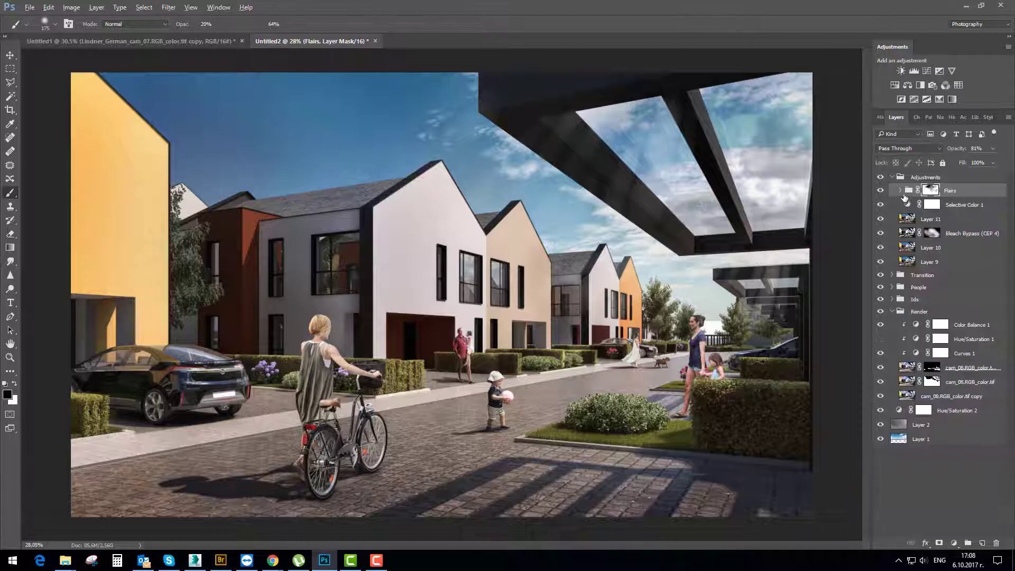
Expand the Flairs group, select its Layer 12 copy and compare the image with and without that layer
click(901, 192)
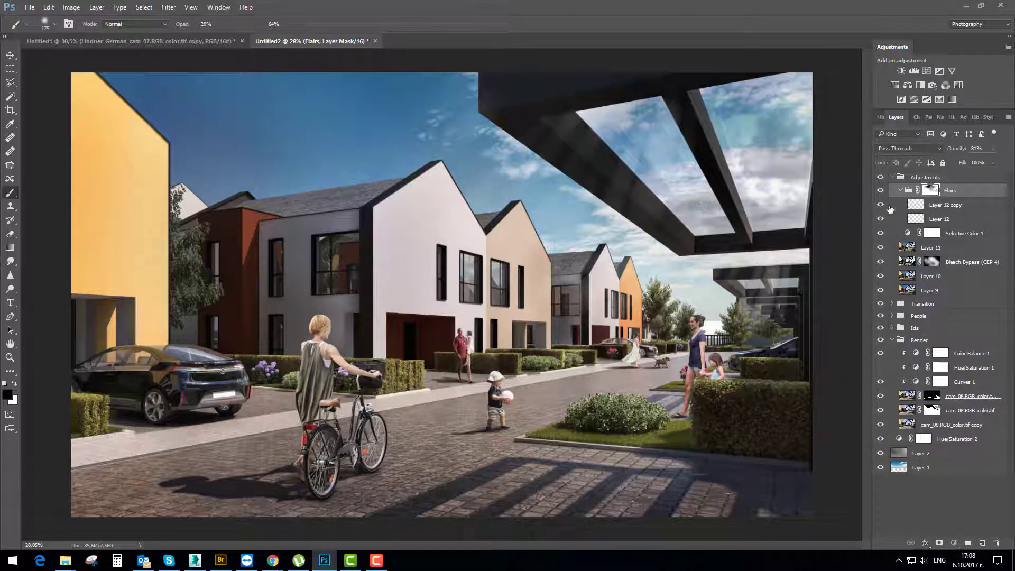
click(910, 206)
click(881, 206)
click(881, 206)
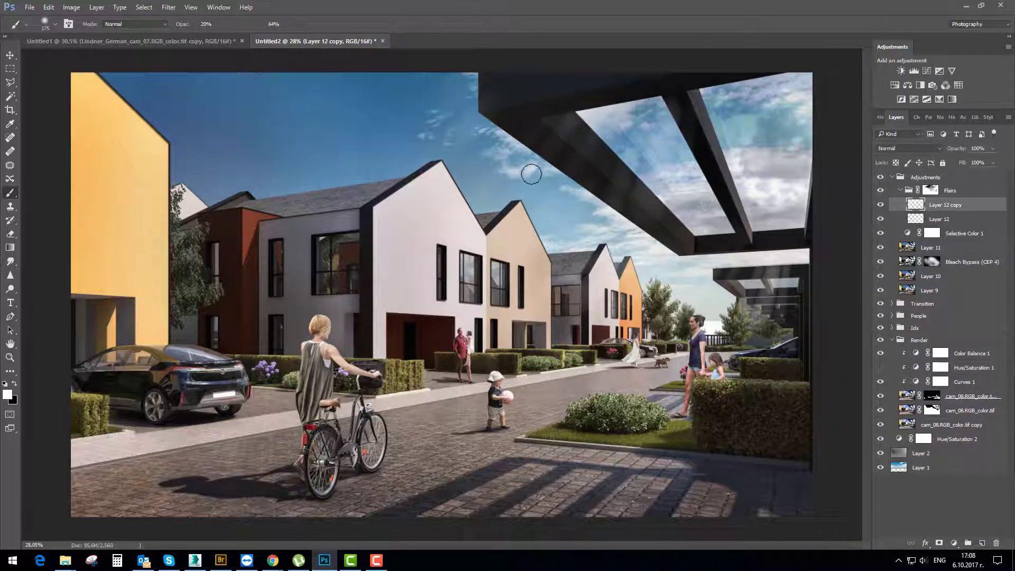
Move and rescale the rays of Layer 12 copy with a free transform over the sky and pergola
key(v)
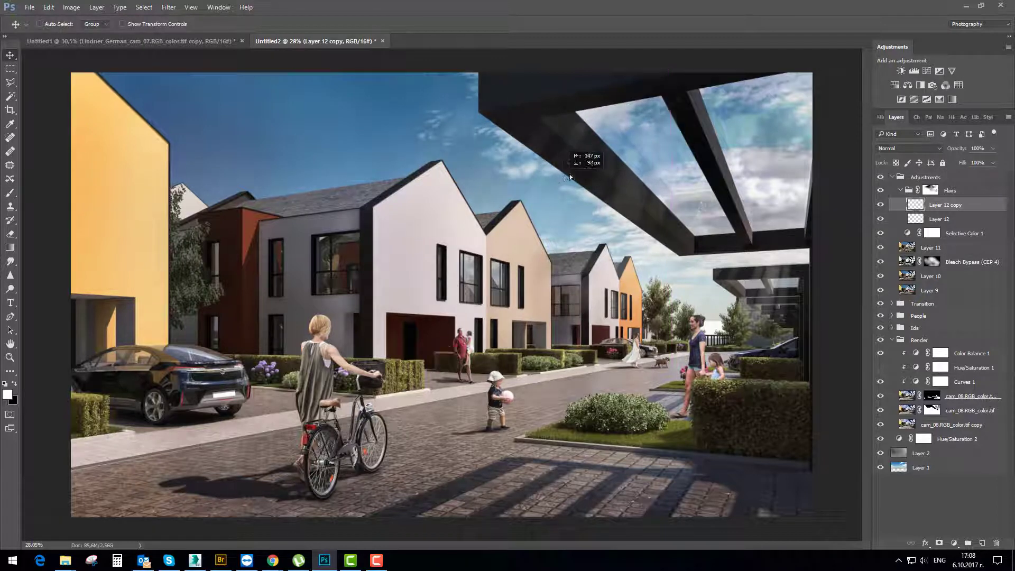
key(ctrl+t)
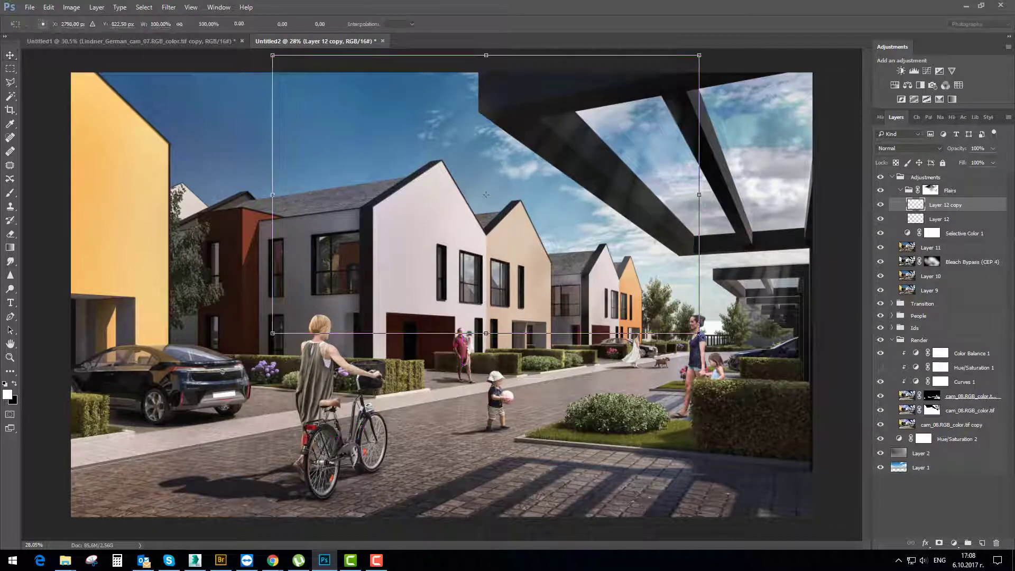
drag(699, 333, 938, 488)
drag(594, 204, 460, 172)
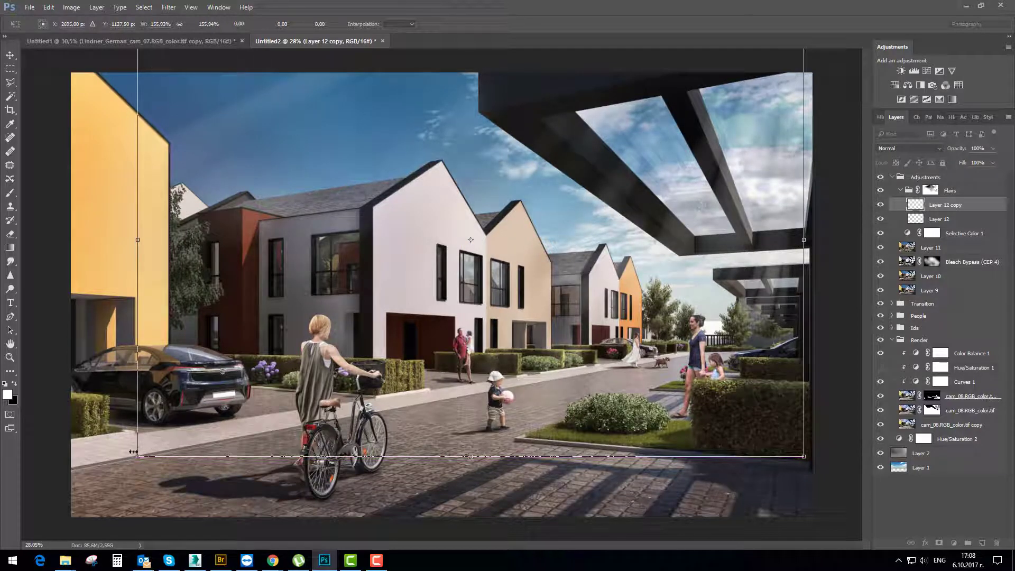
drag(134, 452, 311, 336)
drag(408, 208, 325, 234)
key(Return)
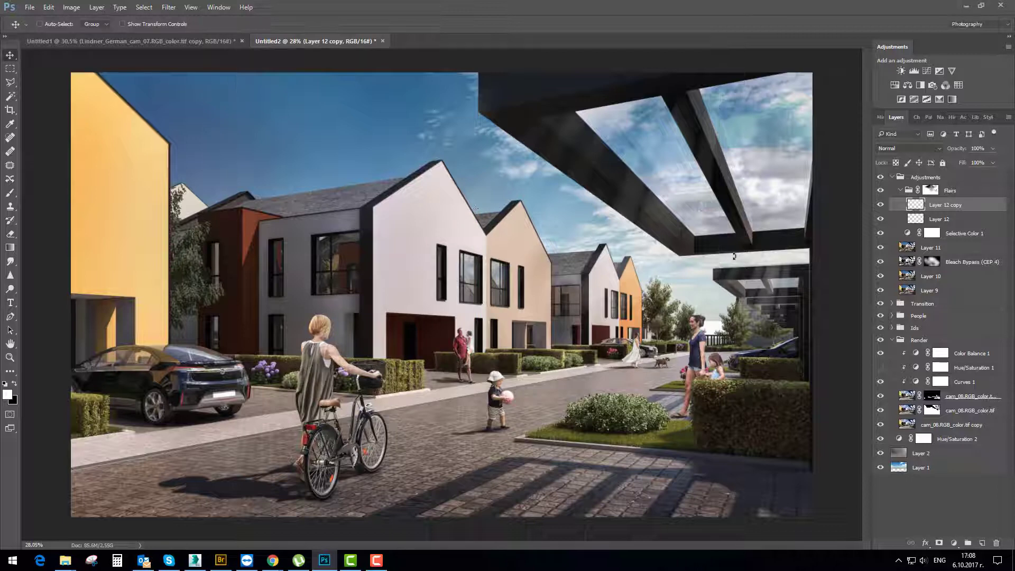
Soften the rays of Layer 12 copy with a Gaussian Blur of about 33.5 pixels radius
click(168, 9)
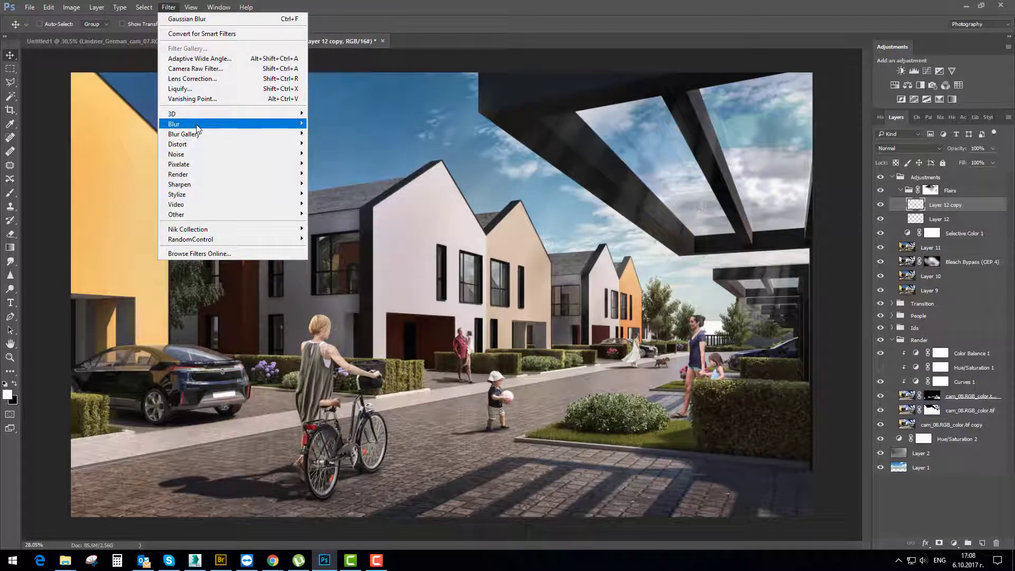
mouse_move(280, 124)
click(337, 163)
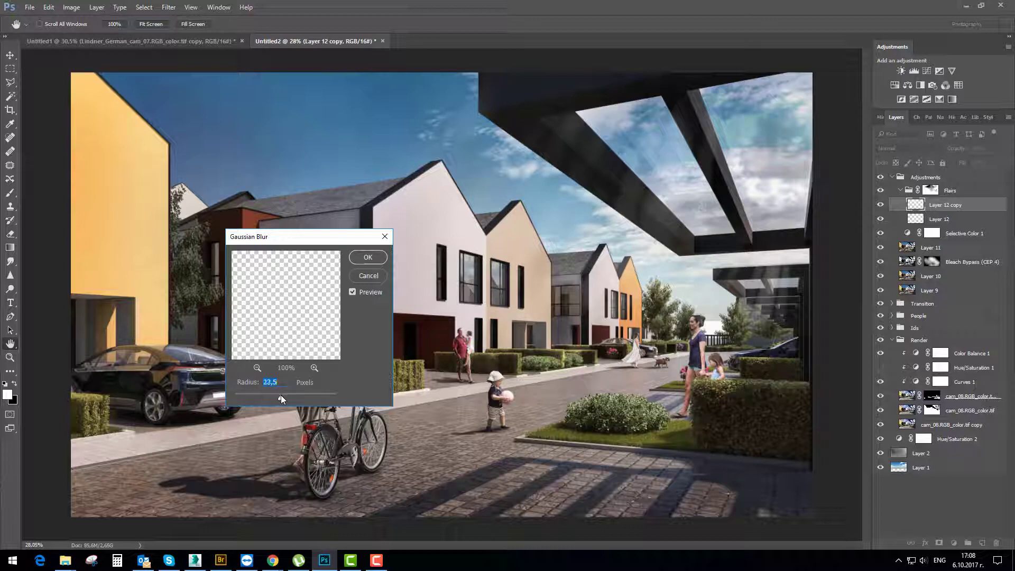
click(376, 257)
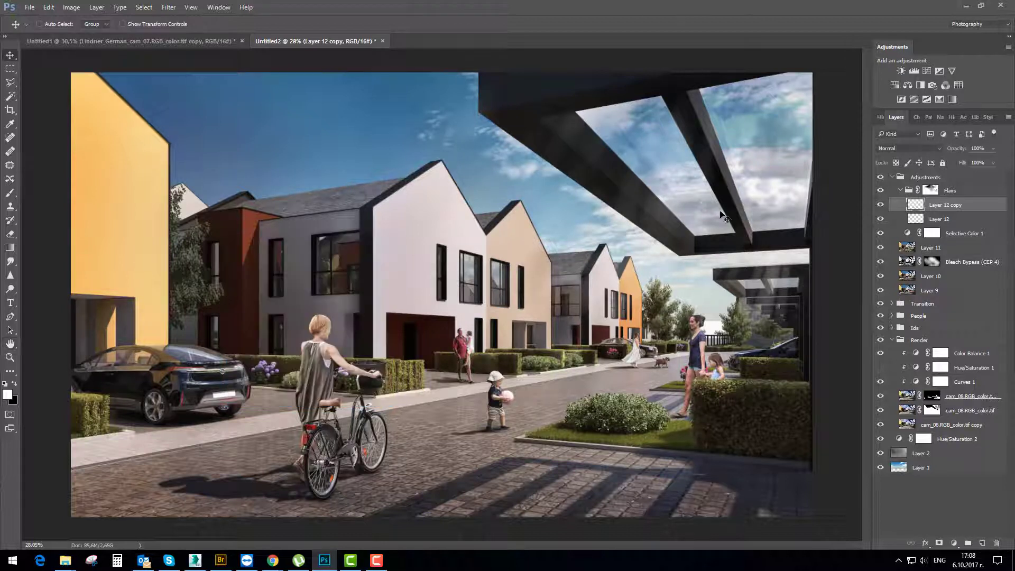
Target the Flairs group's mask and touch it up in white with the 20% brush over the pergola
shift+click(933, 191)
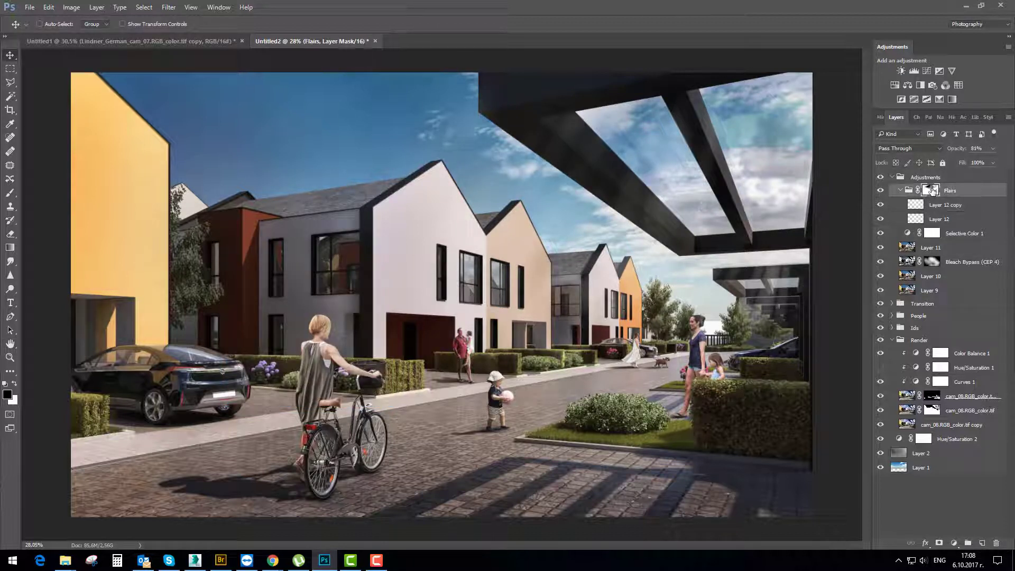
shift+click(933, 192)
key(b)
key(c)
key(x)
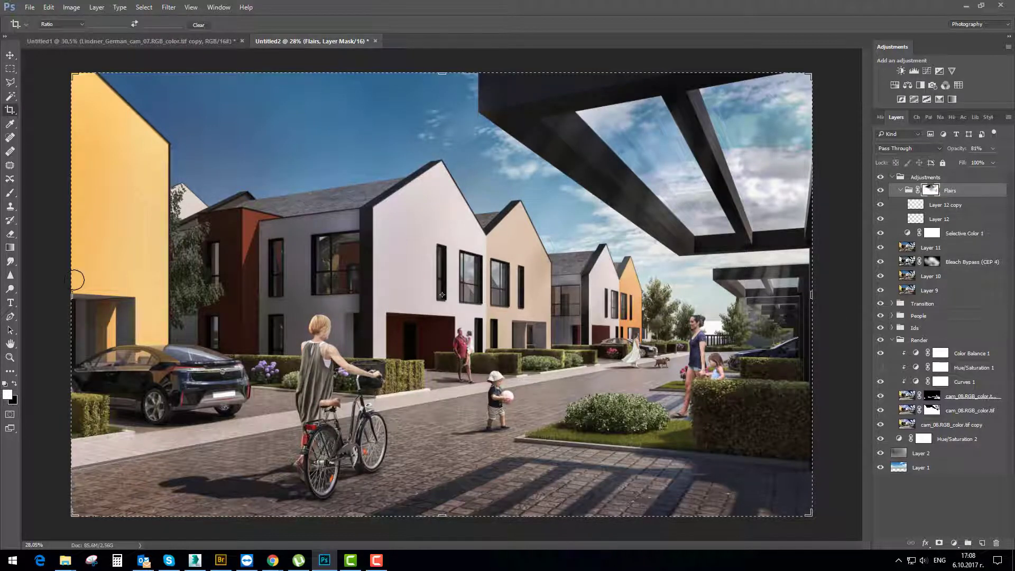
click(11, 70)
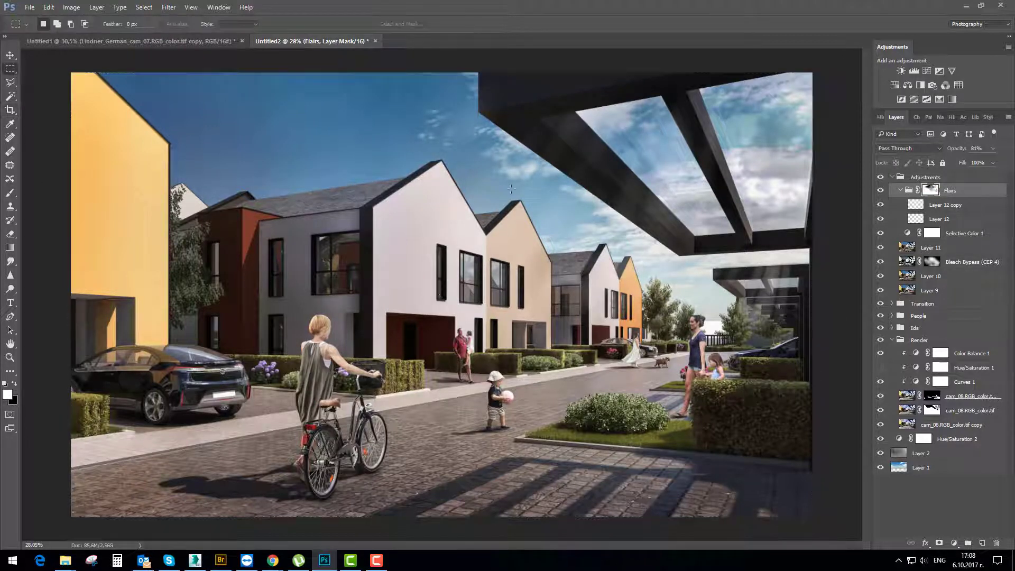
key(b)
click(711, 176)
key(x)
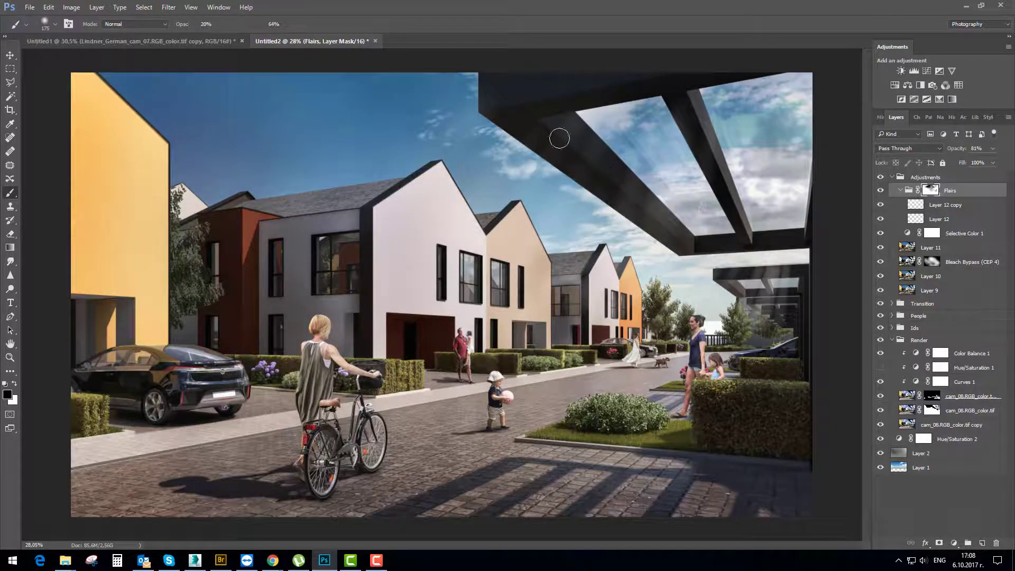
Enlarge the mask brush to 500, raise its opacity to 75% and set it to paint white
key(bracketright)
key(bracketright)
key(bracketright)
key(bracketright)
key(bracketright)
key(bracketright)
key(bracketright)
key(bracketright)
drag(186, 28, 215, 28)
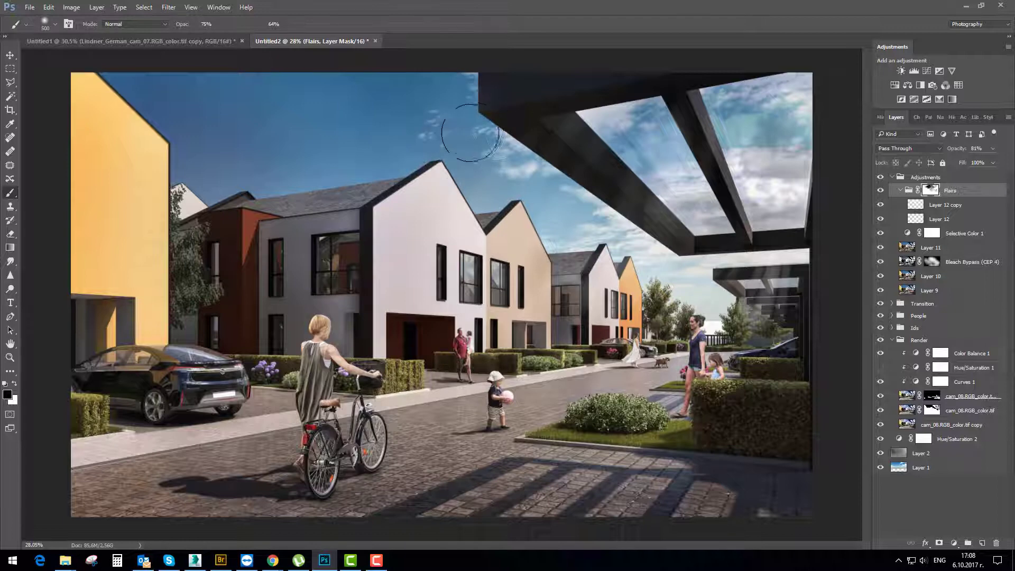
key(x)
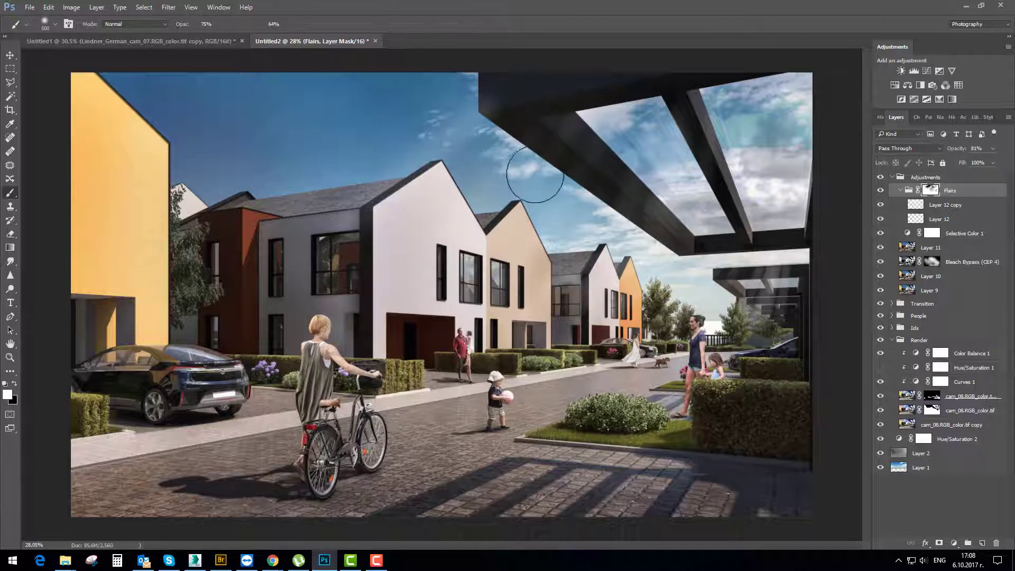
Compare the whole image with and without the Adjustments group
key(ctrl+minus)
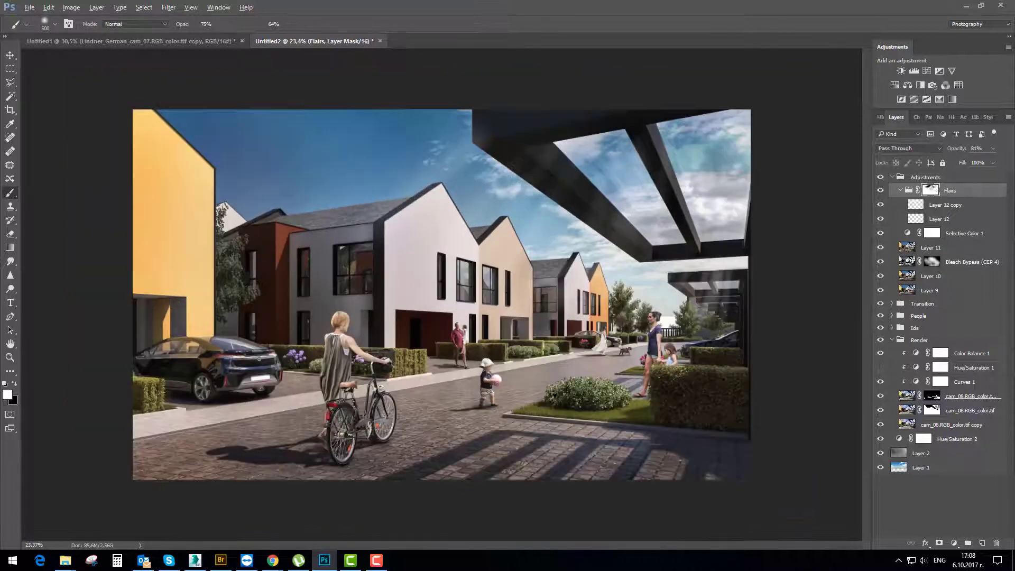
click(881, 178)
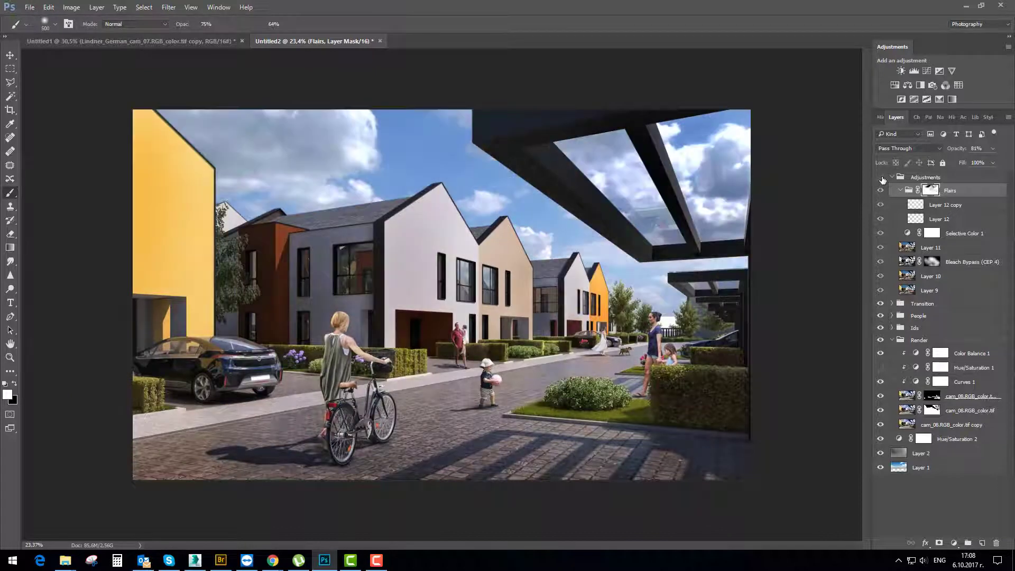
click(881, 178)
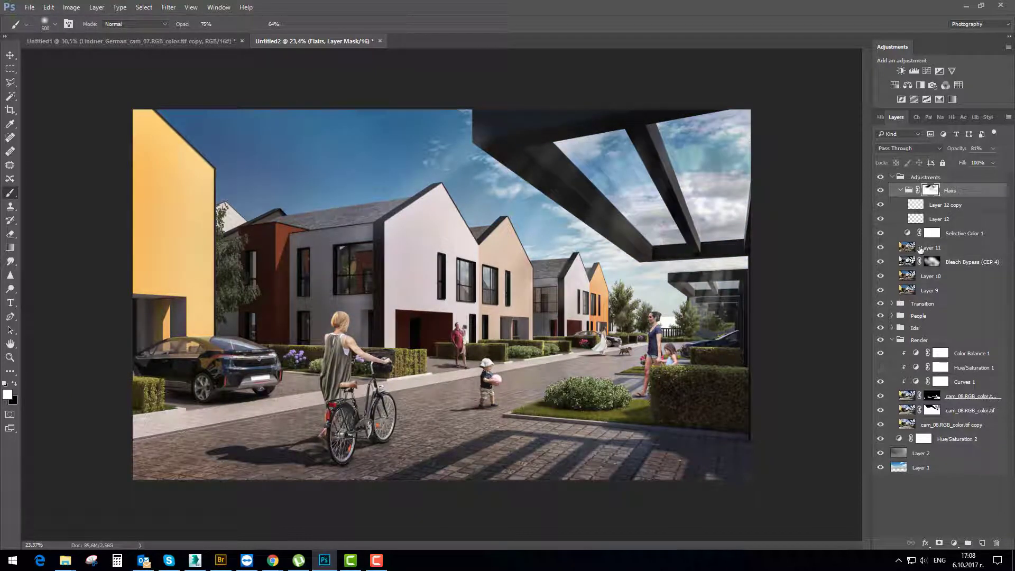
Add a Black & White adjustment layer and place it above the Flairs group
click(958, 542)
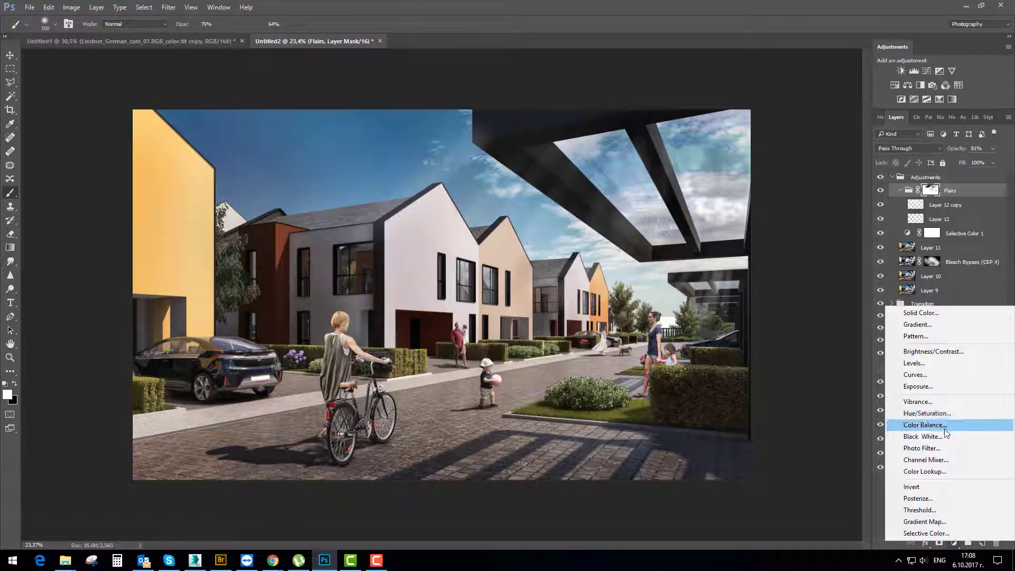
click(933, 442)
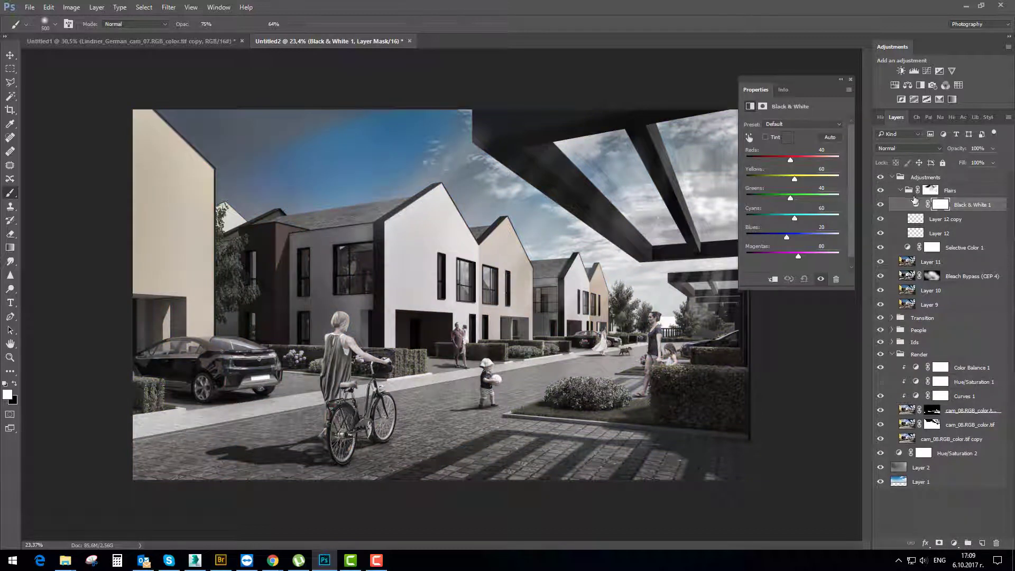
drag(919, 208, 919, 184)
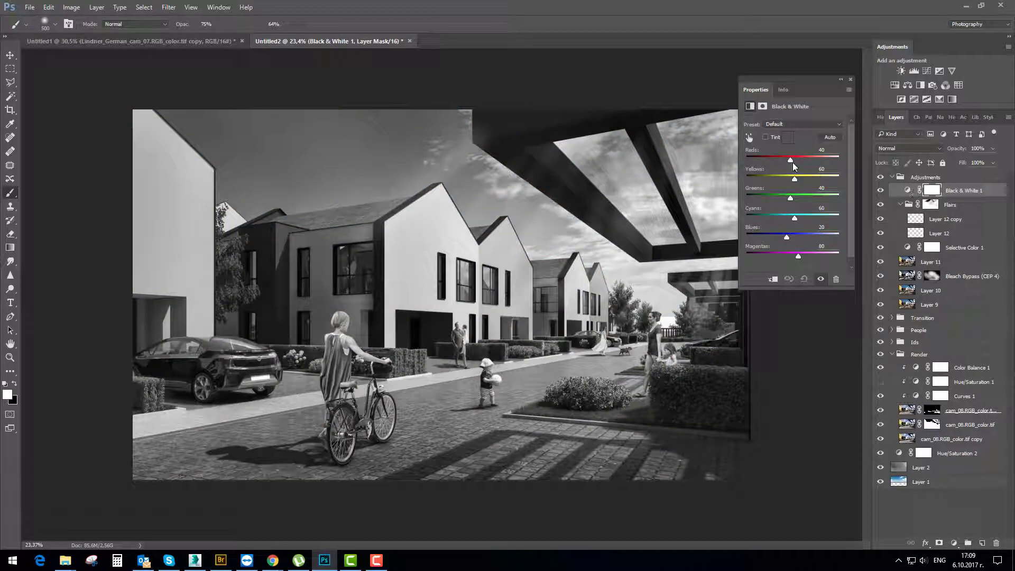
Set the Black & White adjustment to Reds -1, Yellows 84, Greens 184, Cyans 113 and Blues -4, and blend it in Luminosity mode
drag(786, 161, 783, 238)
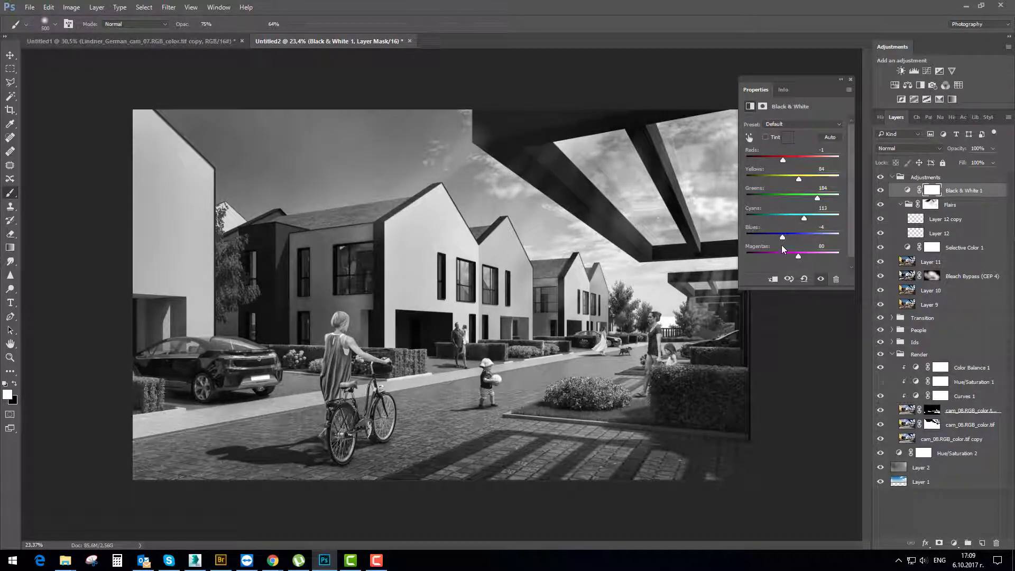
click(851, 79)
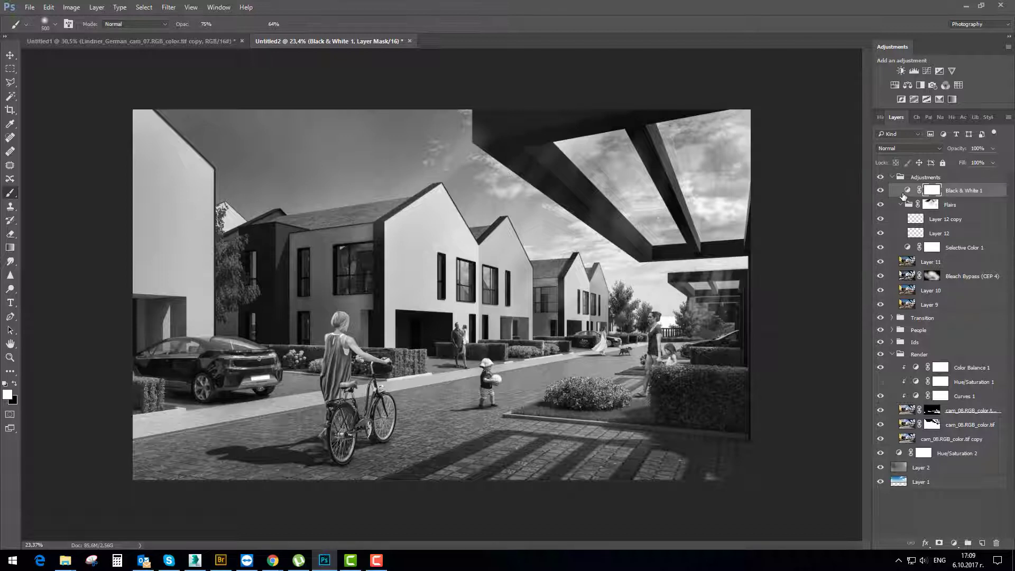
click(907, 147)
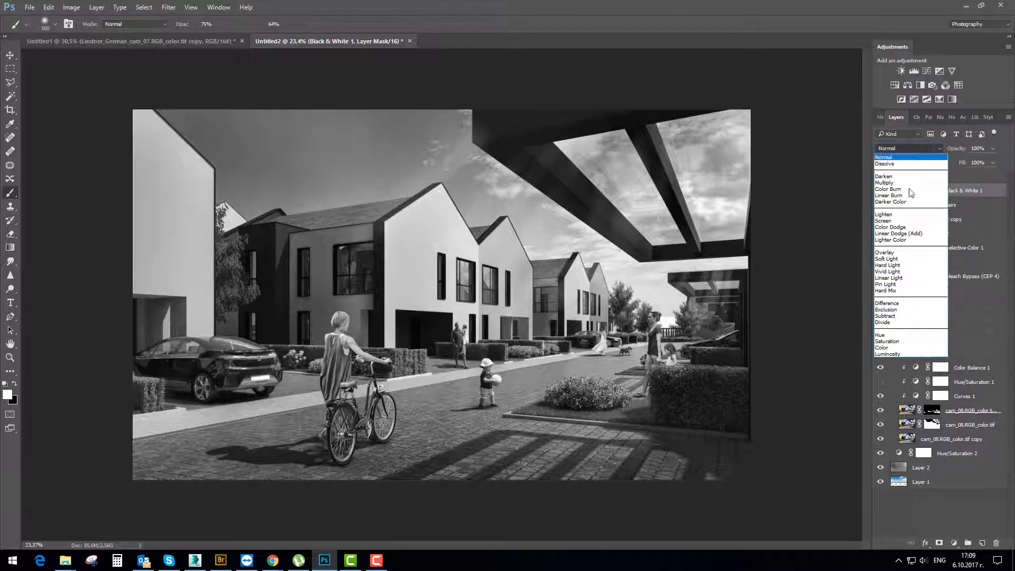
click(891, 353)
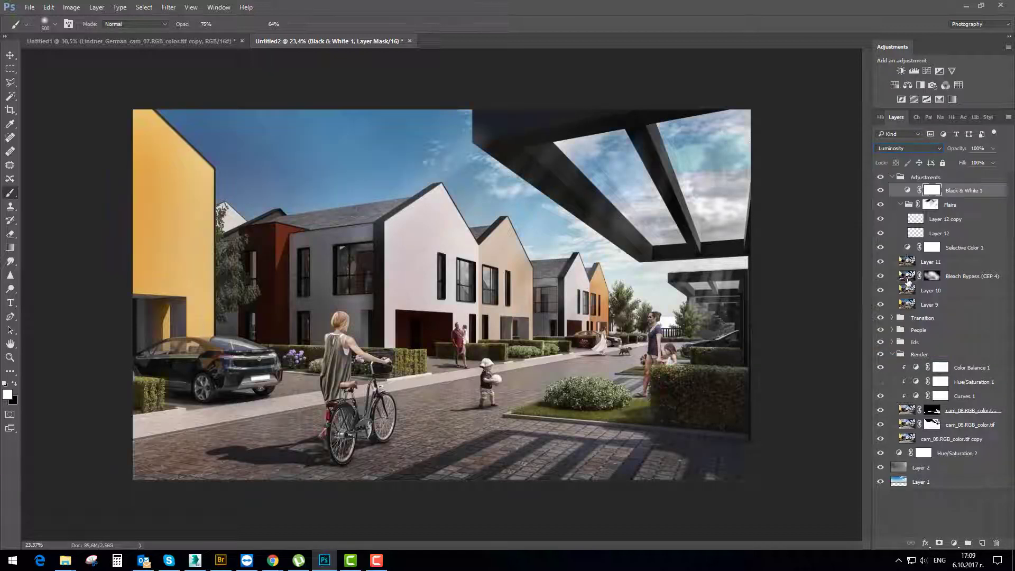
Compare the image with and without the Black & White adjustment layer at different zoom levels
click(879, 191)
click(879, 190)
click(877, 192)
click(878, 192)
click(877, 193)
click(878, 192)
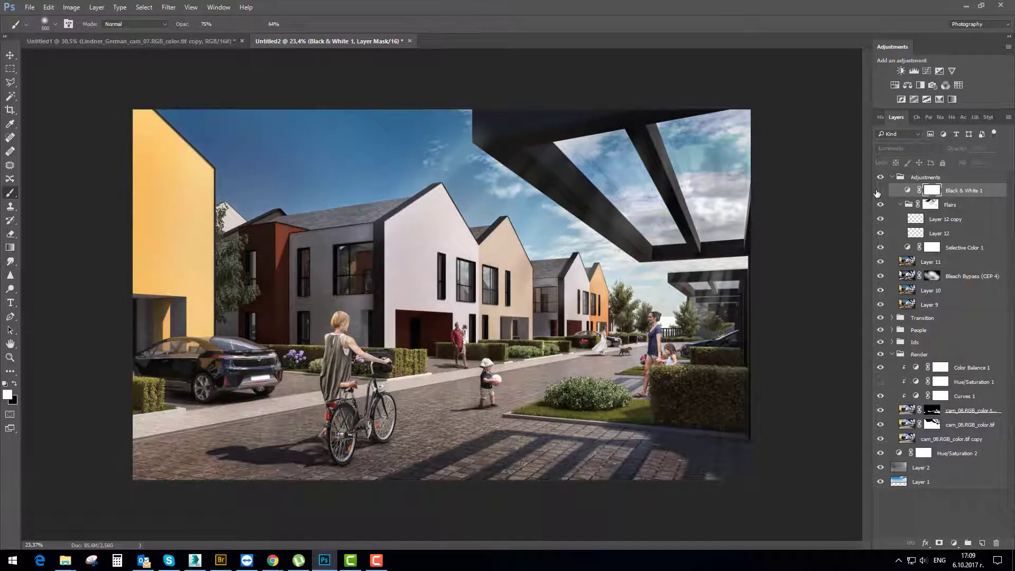
click(878, 192)
click(878, 193)
click(880, 192)
click(880, 192)
click(880, 192)
scroll(790, 223, down, 11)
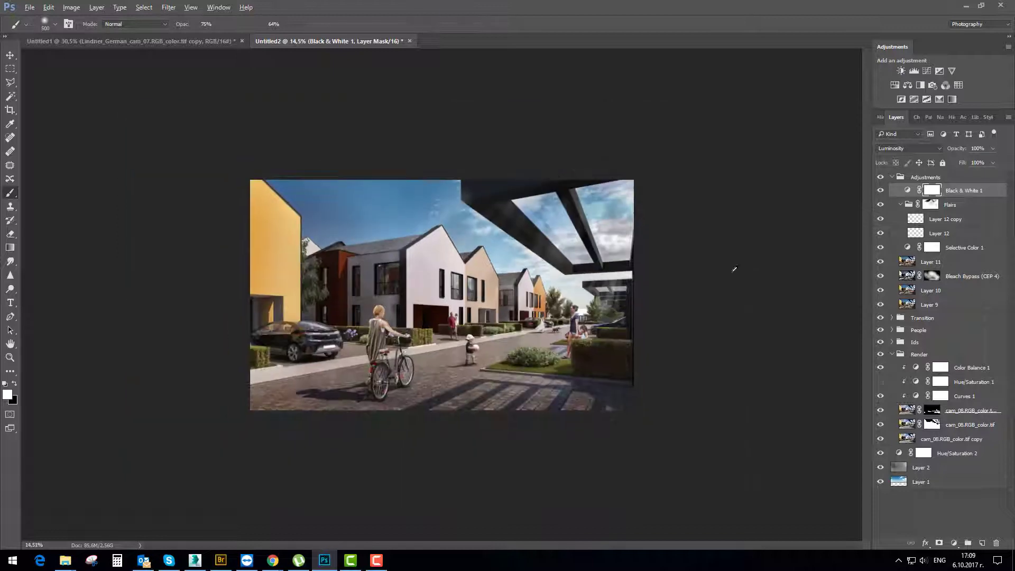
scroll(478, 323, up, 12)
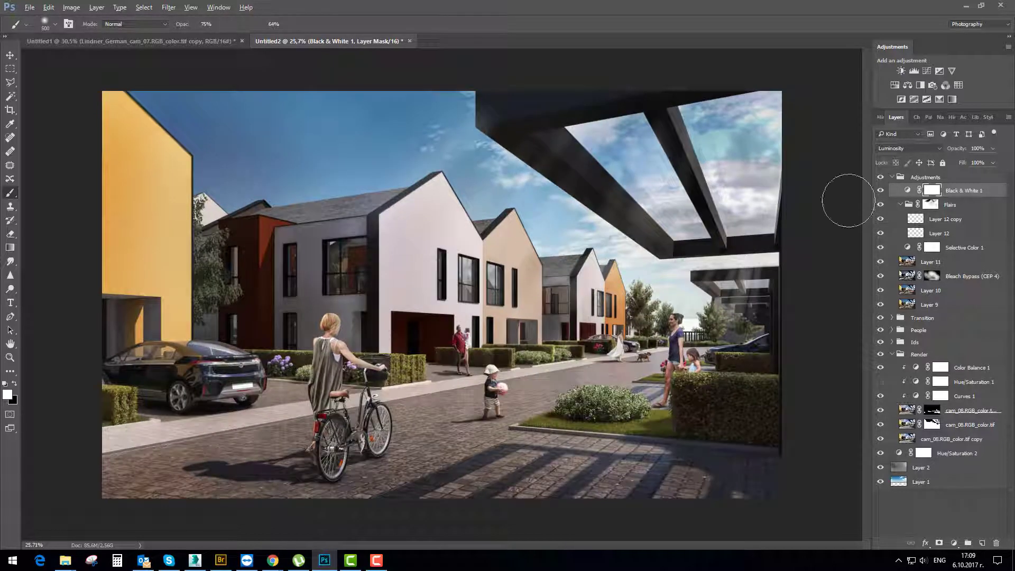
click(880, 192)
click(880, 192)
click(880, 191)
click(880, 191)
key(F10)
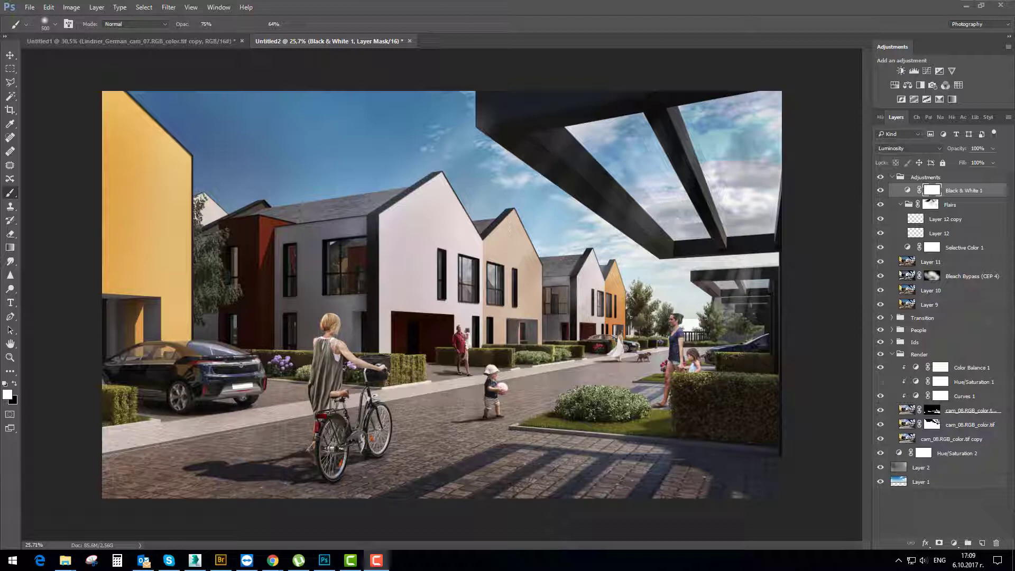